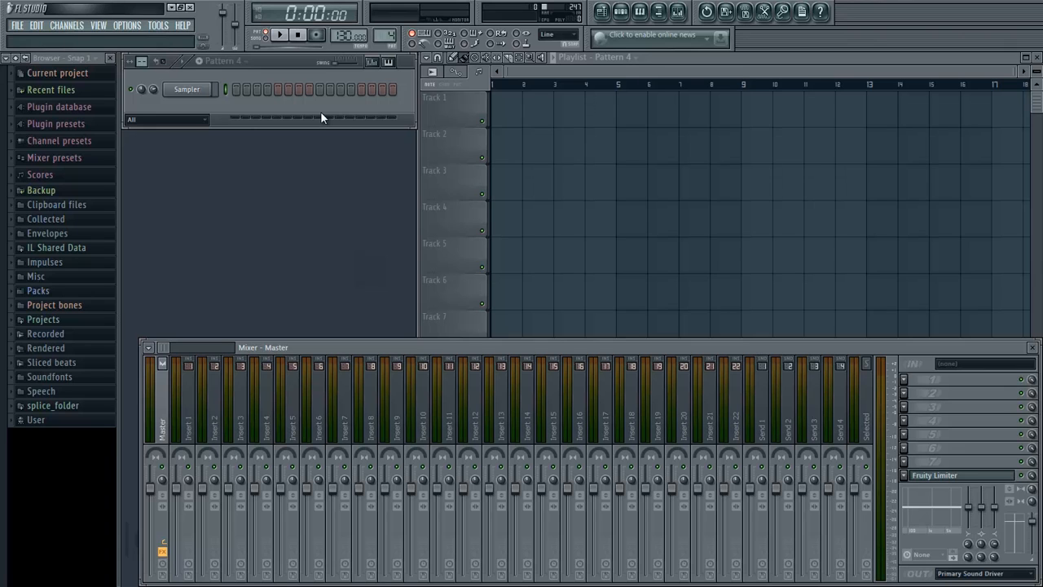
- Bring the Playlist window in front of the mixer and reposition it beside the channel rack
left_click_drag(540, 70, 211, 16)
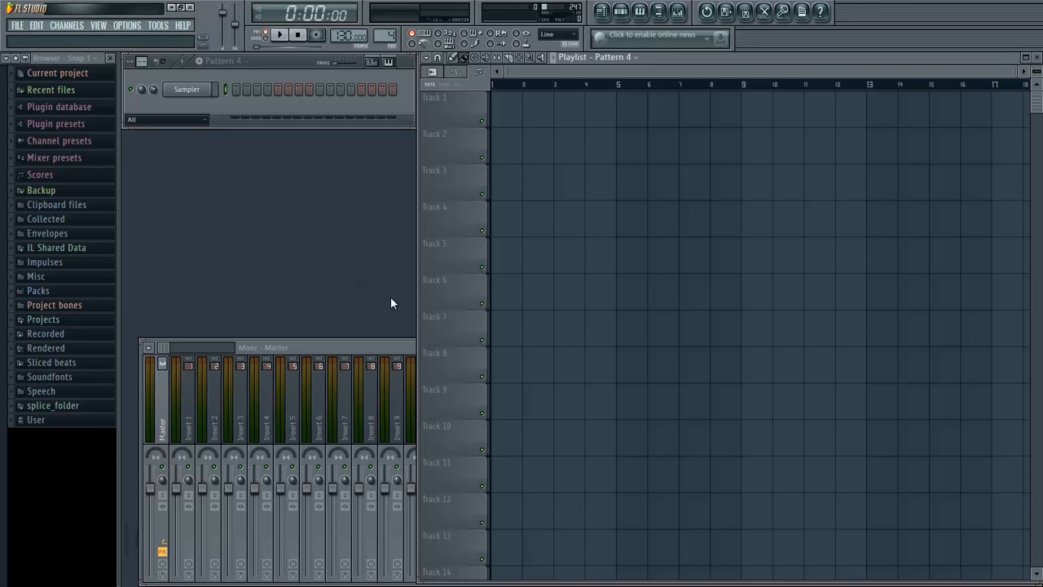
left_click(252, 115)
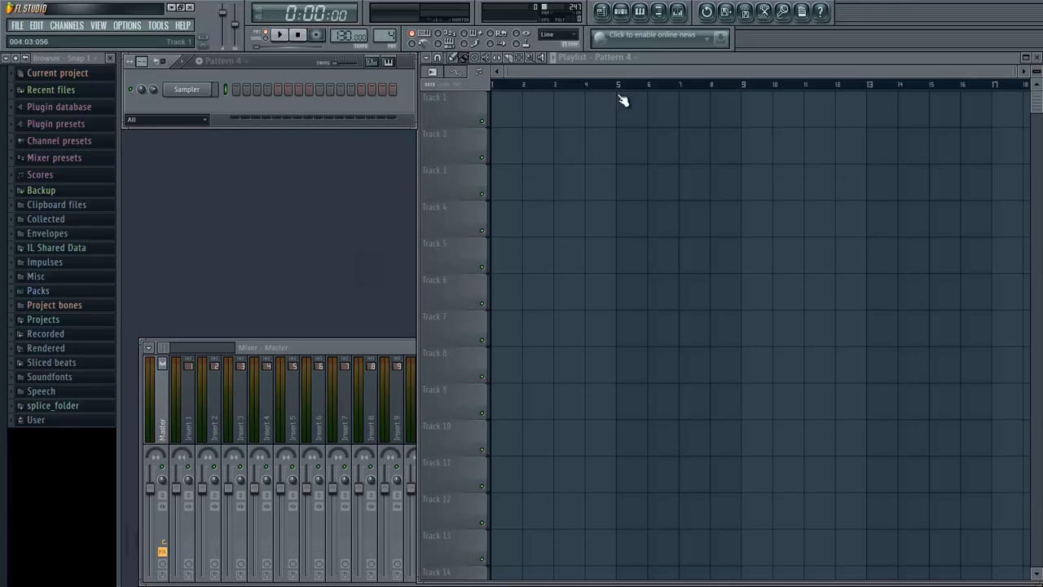
left_click_drag(660, 58, 989, 61)
left_click_drag(752, 65, 540, 68)
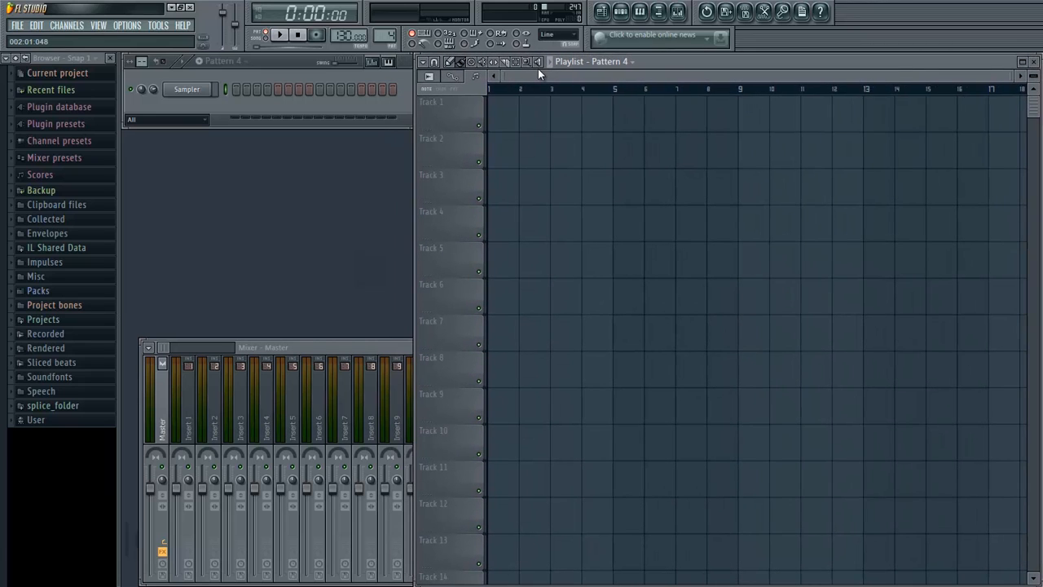
- Select the Chords pattern and view its notes in the Sampler channel's piano roll
left_click(224, 62)
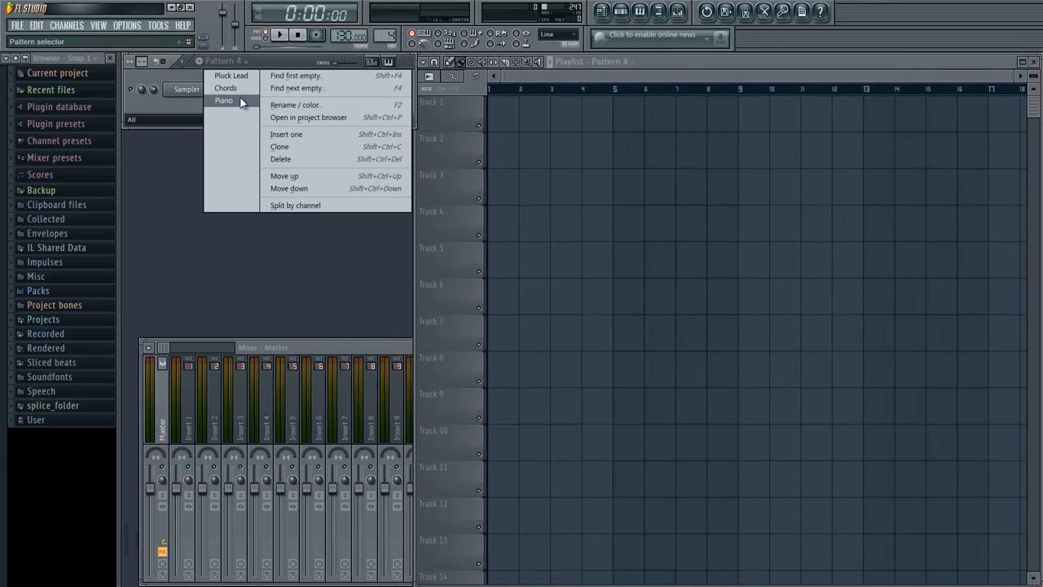
left_click(232, 88)
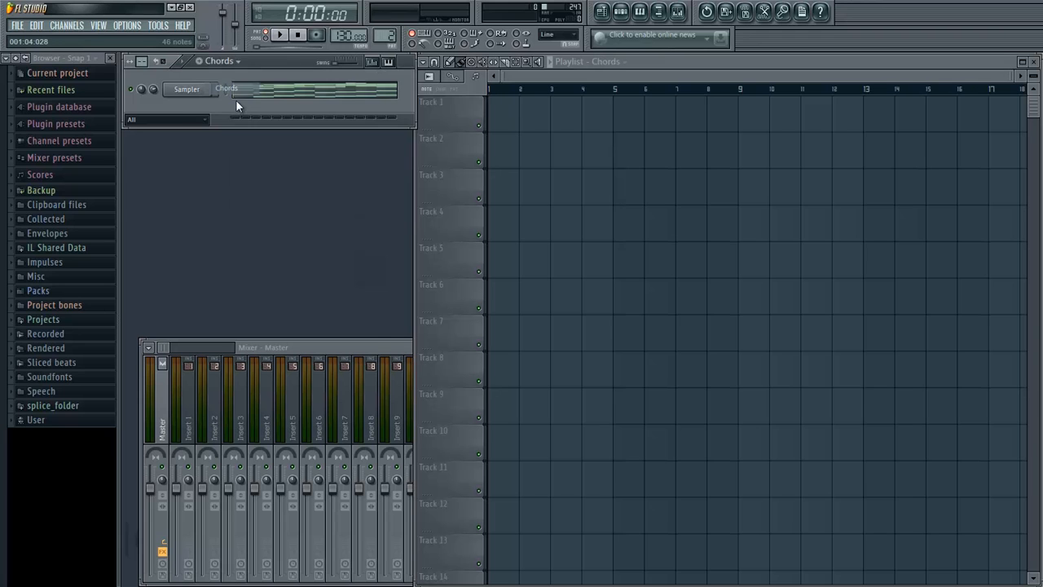
left_click(237, 106)
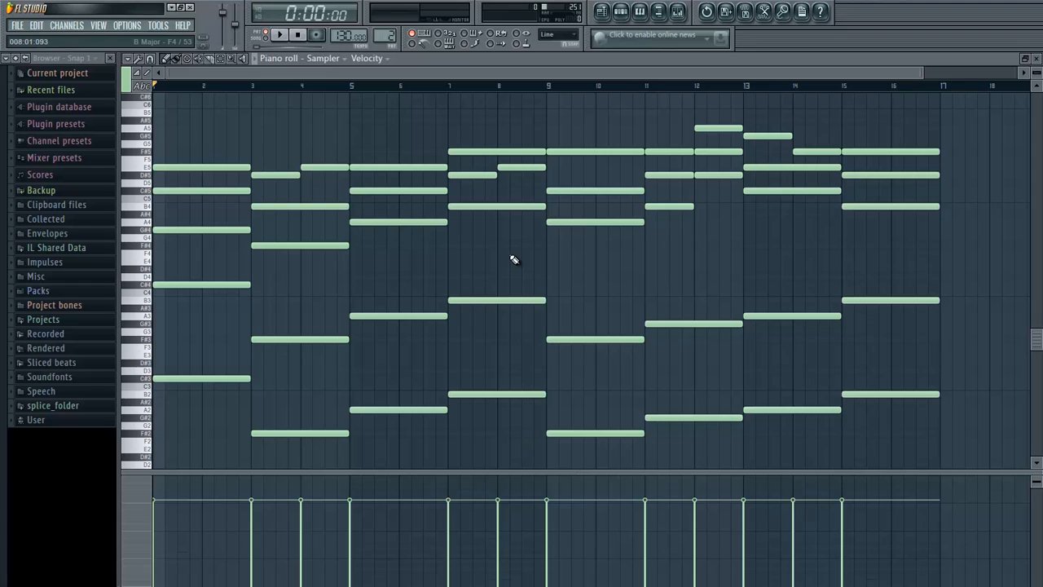
scroll(514, 259, "down", 1)
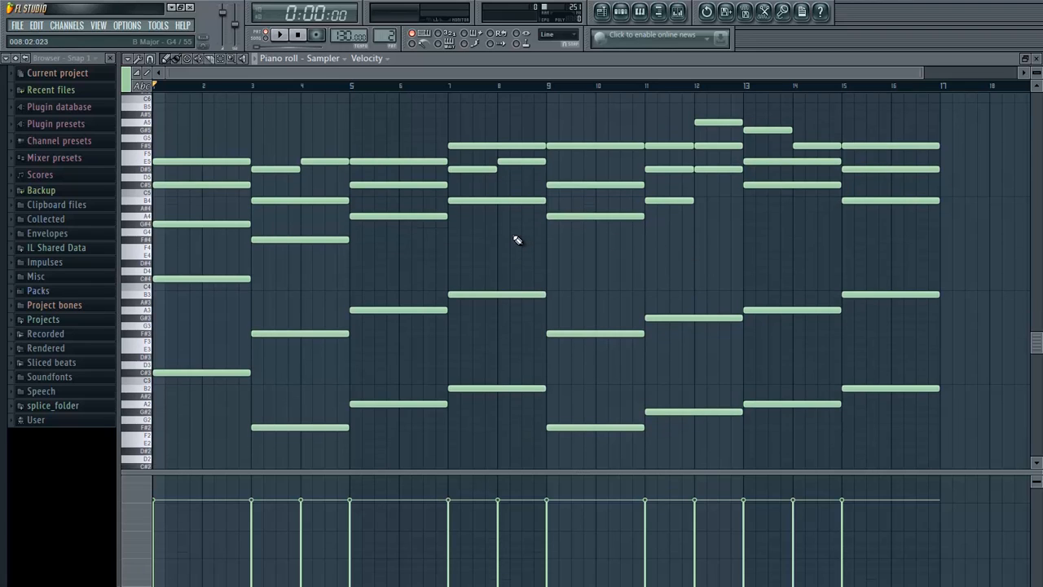
key("Escape")
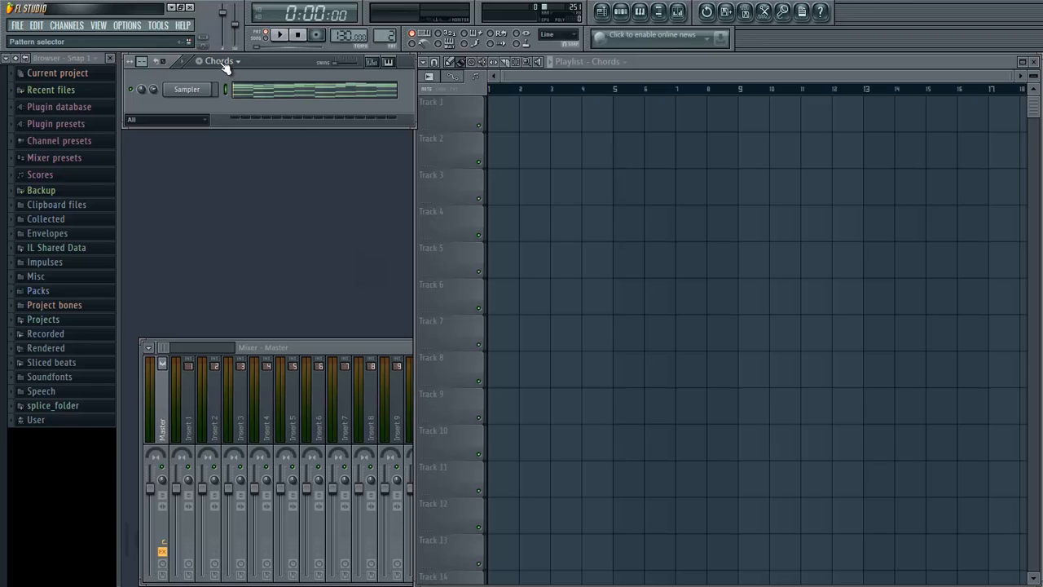
left_click(220, 63)
left_click(219, 62)
mouse_move(339, 350)
left_mouse_down()
mouse_move(320, 335)
mouse_move(332, 341)
left_mouse_up()
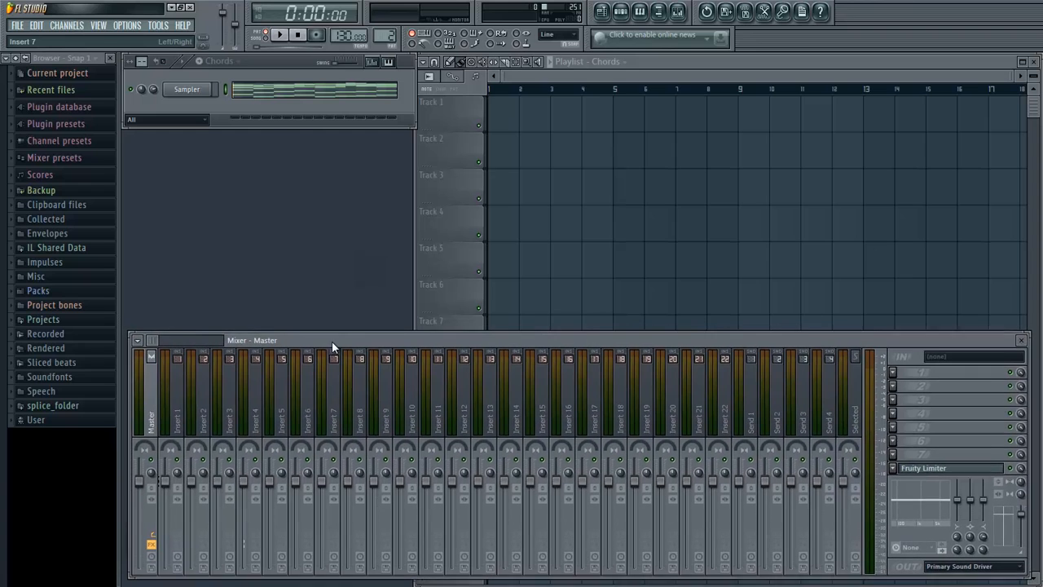
left_click(532, 74)
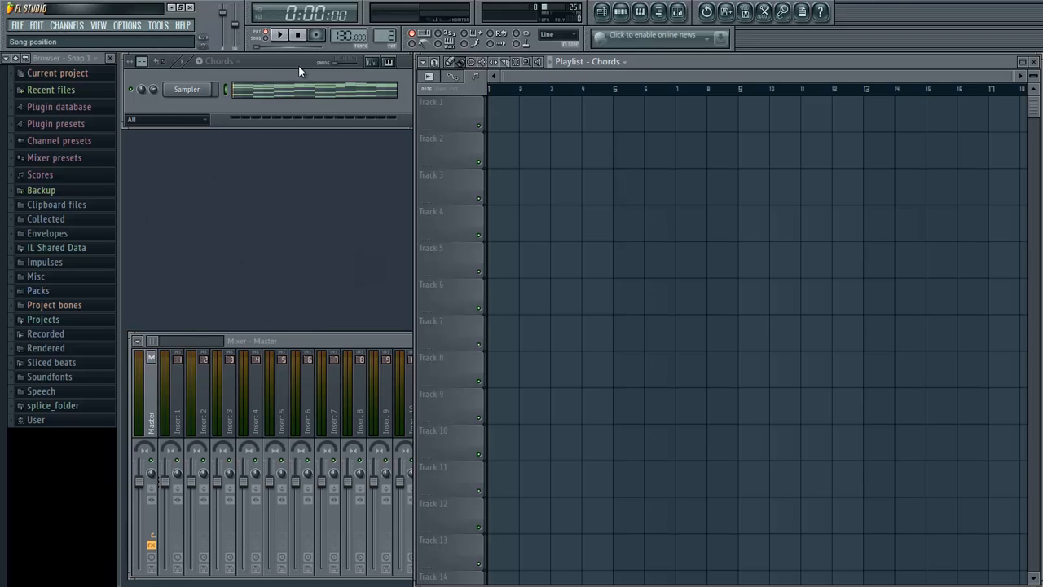
- Examine the chord progression closely across the whole Chords pattern in the piano roll
left_click(277, 90)
scroll(326, 155, "down", 4)
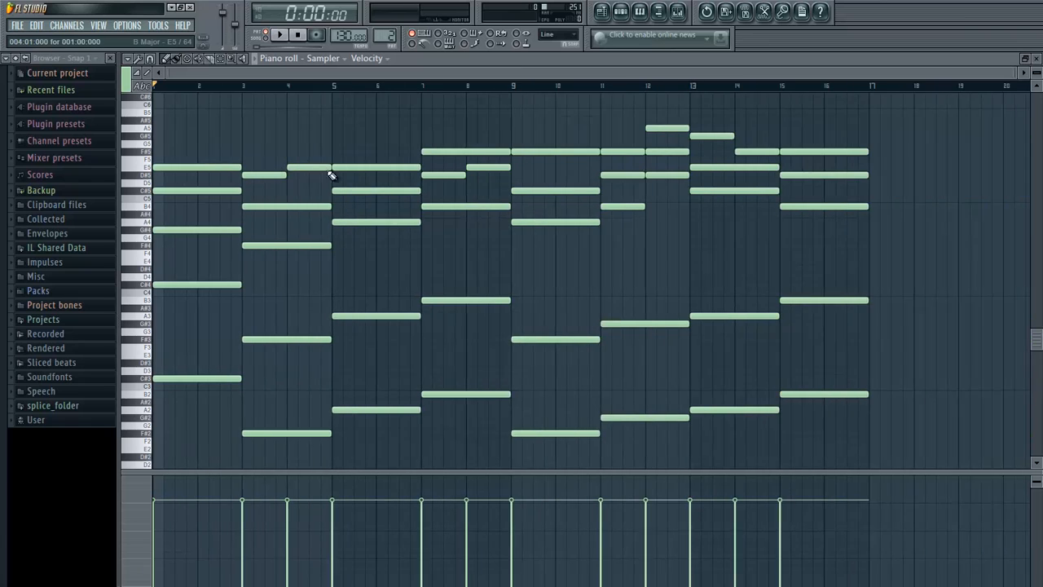
scroll(383, 187, "down", 5)
scroll(652, 277, "up", 2)
left_click_drag(884, 414, 8, 521)
scroll(219, 200, "up", 2)
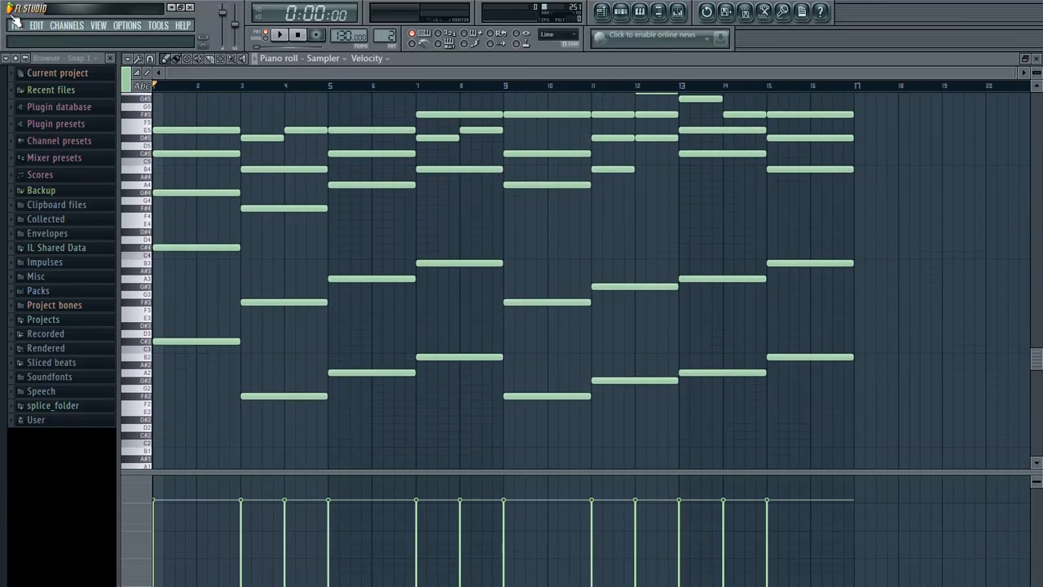
left_click(16, 25)
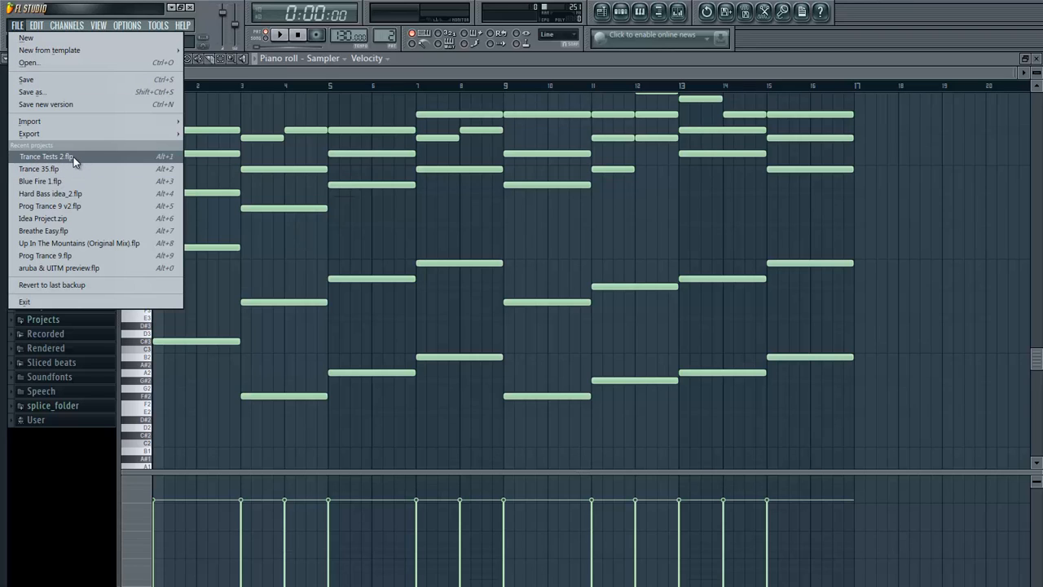
left_click(259, 72)
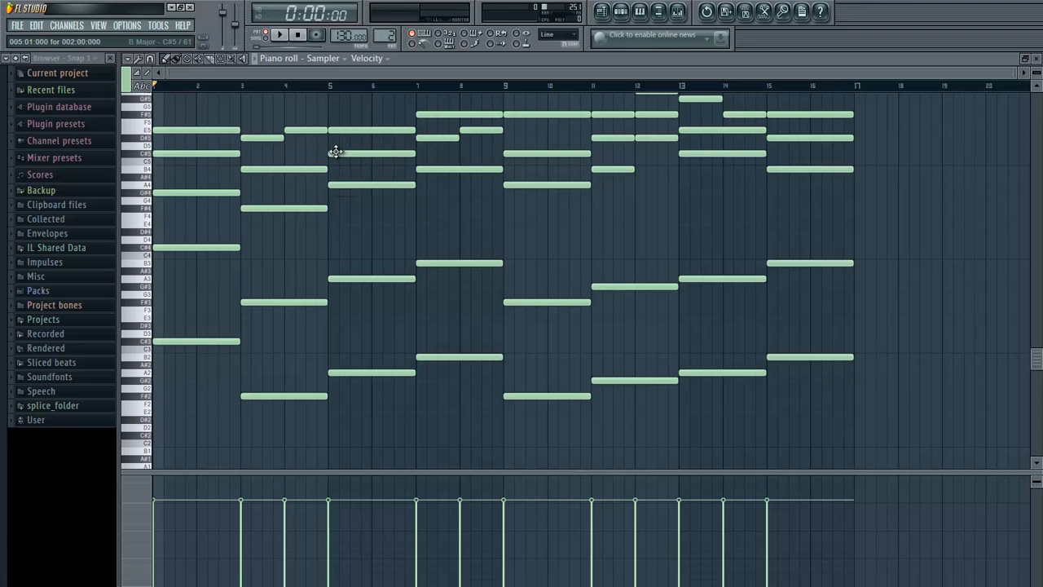
scroll(333, 153, "up", 1)
scroll(196, 238, "up", 5)
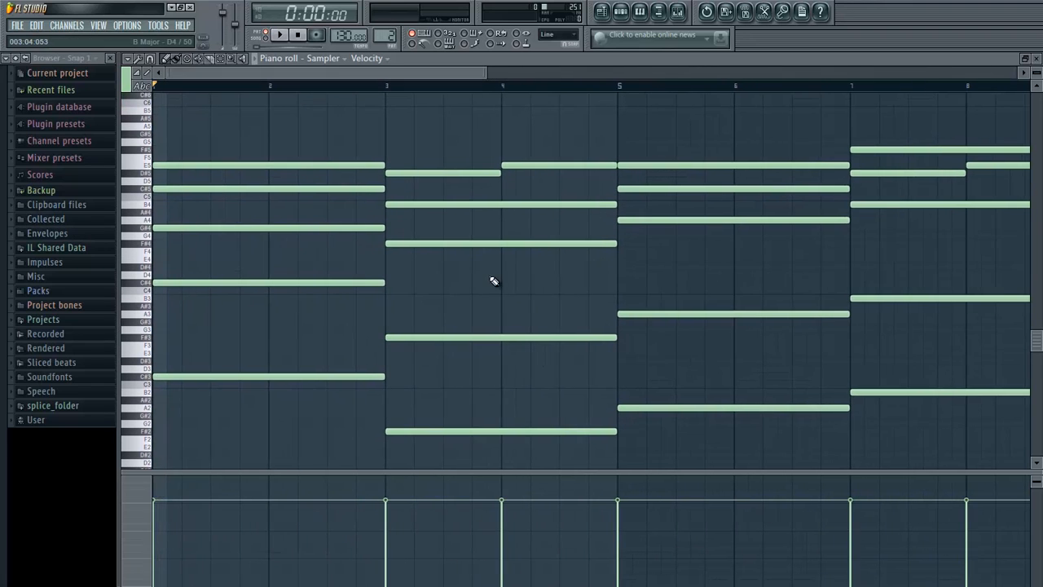
scroll(494, 282, "down", 2)
key("F7")
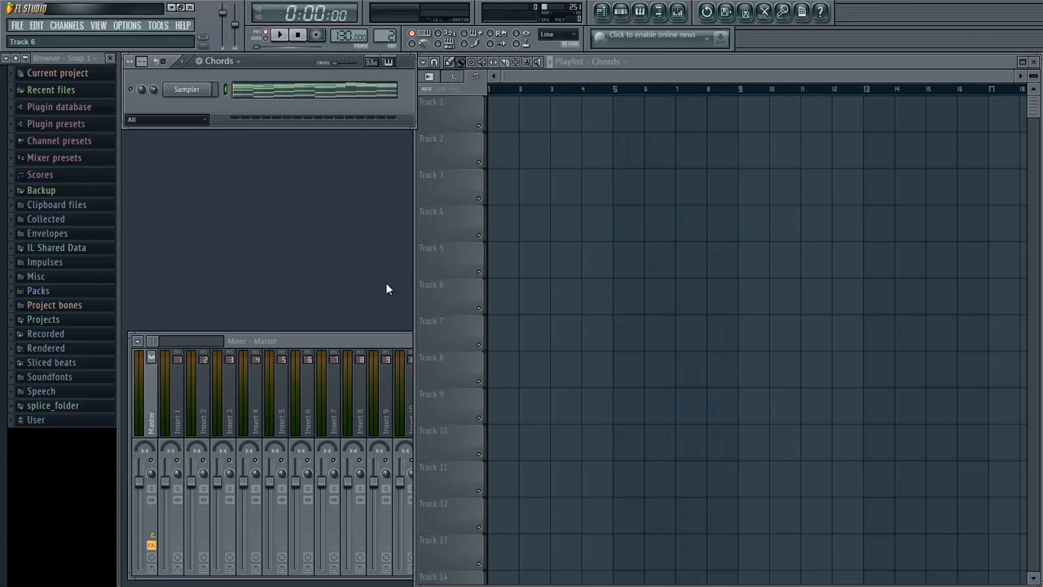
- Filter the channel rack to the Unsorted group and switch to the empty Pattern 4
left_click(180, 122)
left_click(185, 149)
scroll(199, 64, "down", 2)
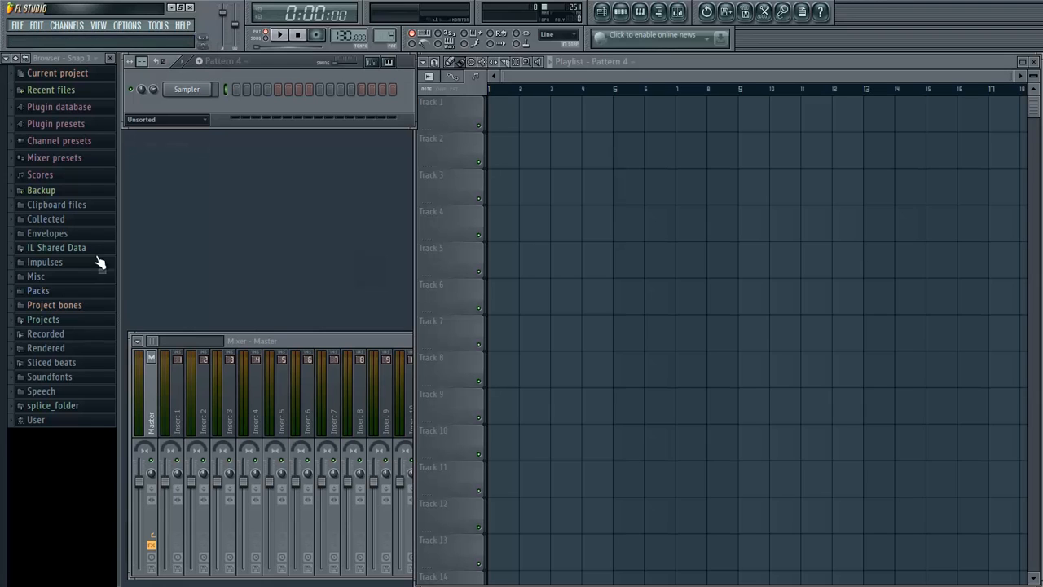
- Add the MSD2 Kick 015 sample from the third MyLoops minipack as a new channel below the Sampler
left_click(109, 295)
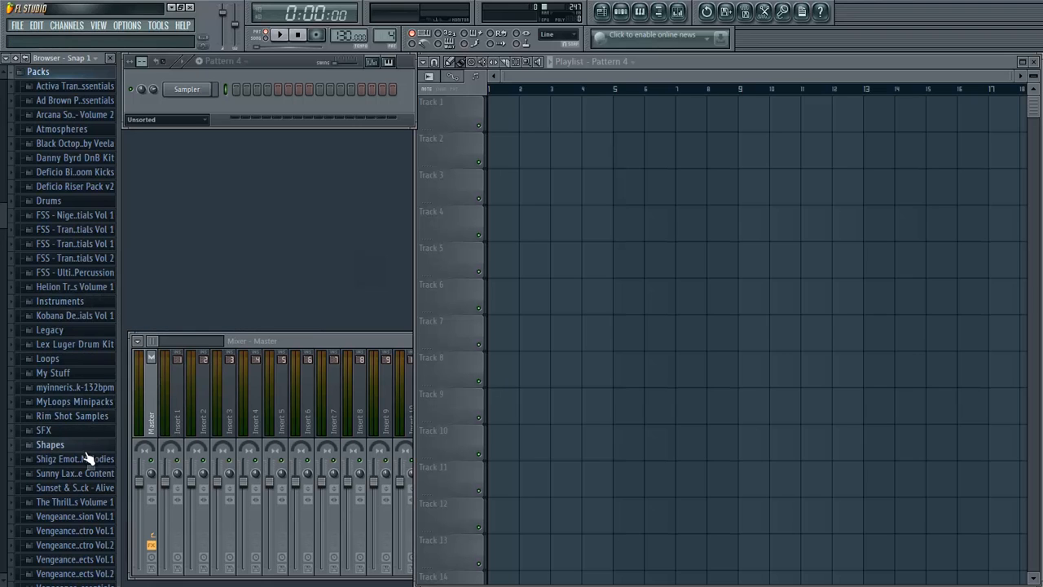
left_click(81, 402)
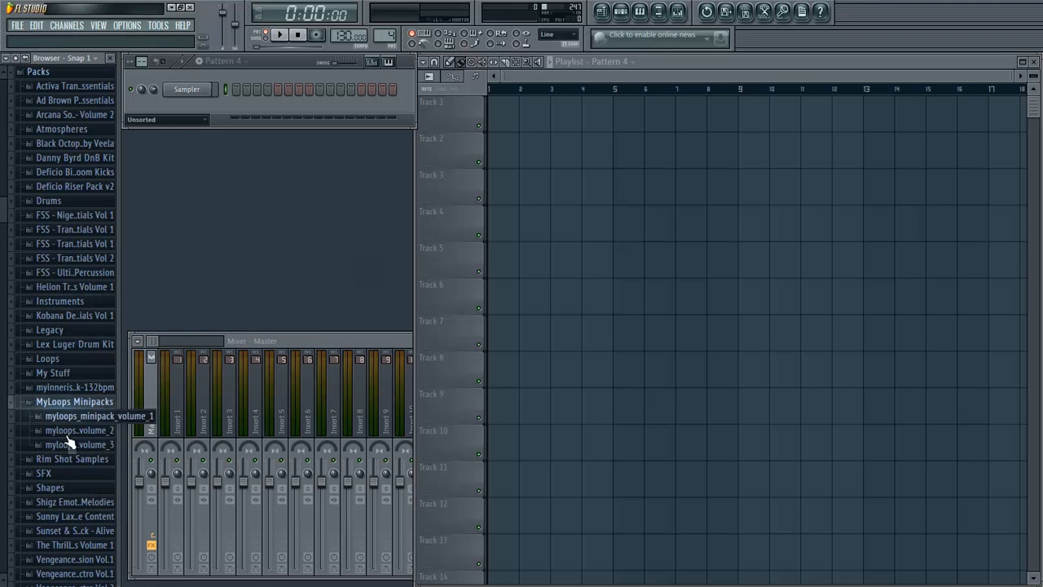
left_click(69, 443)
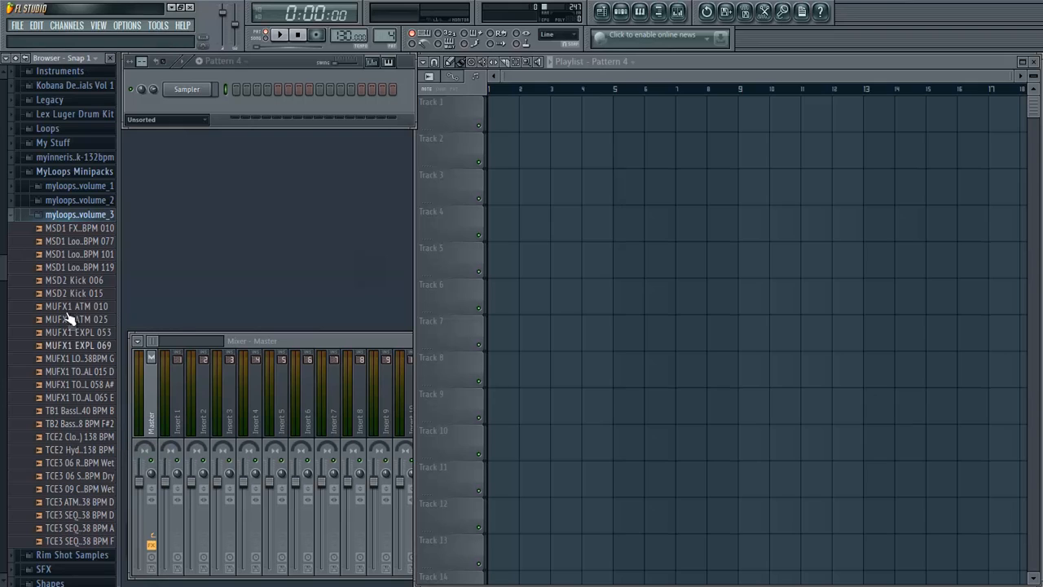
left_click(73, 297)
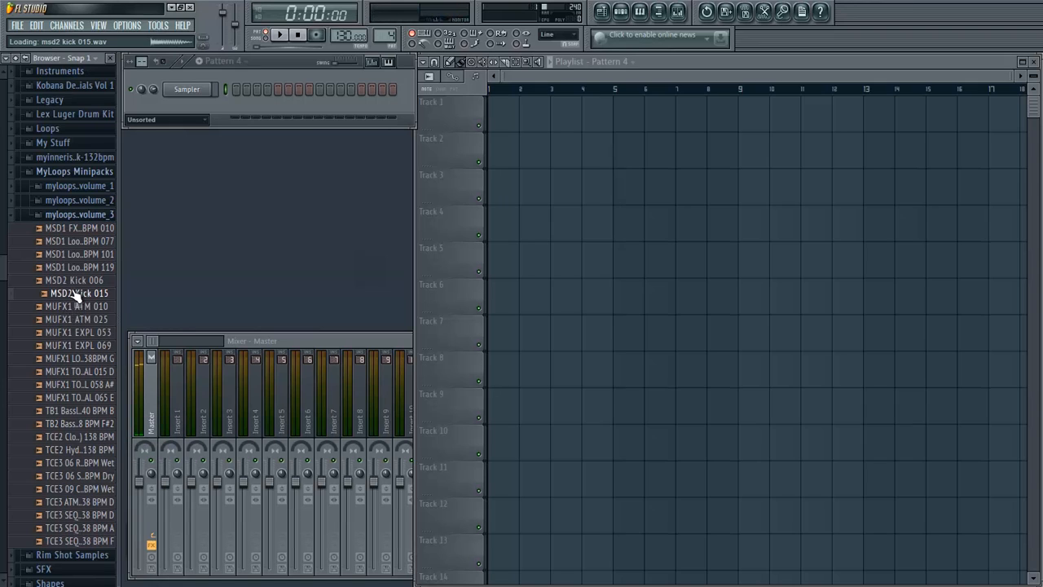
left_click_drag(75, 296, 185, 111)
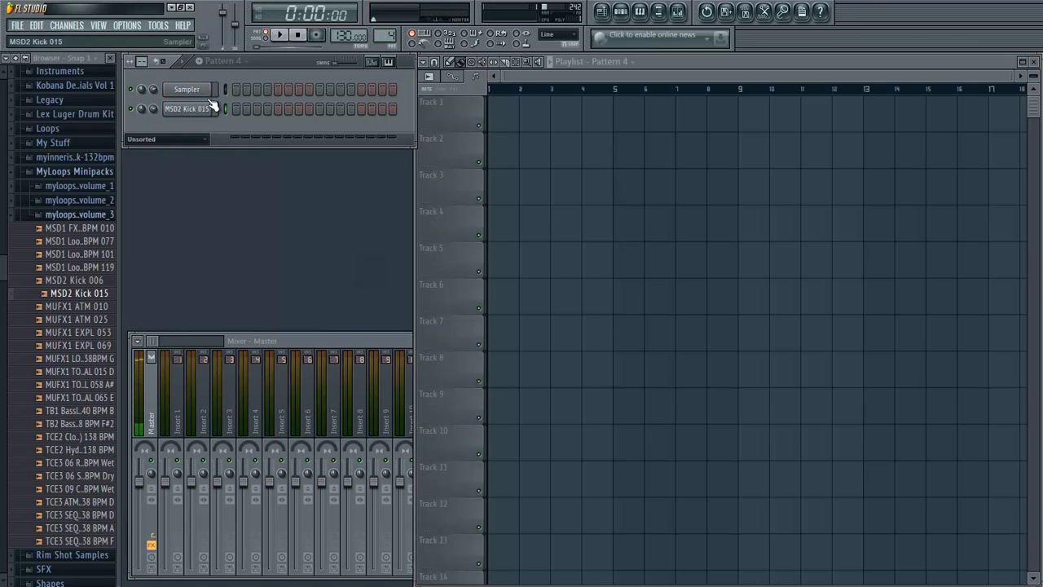
- Rename Pattern 4 as SC Kick and extend its step grid to 64 steps
left_click(225, 65)
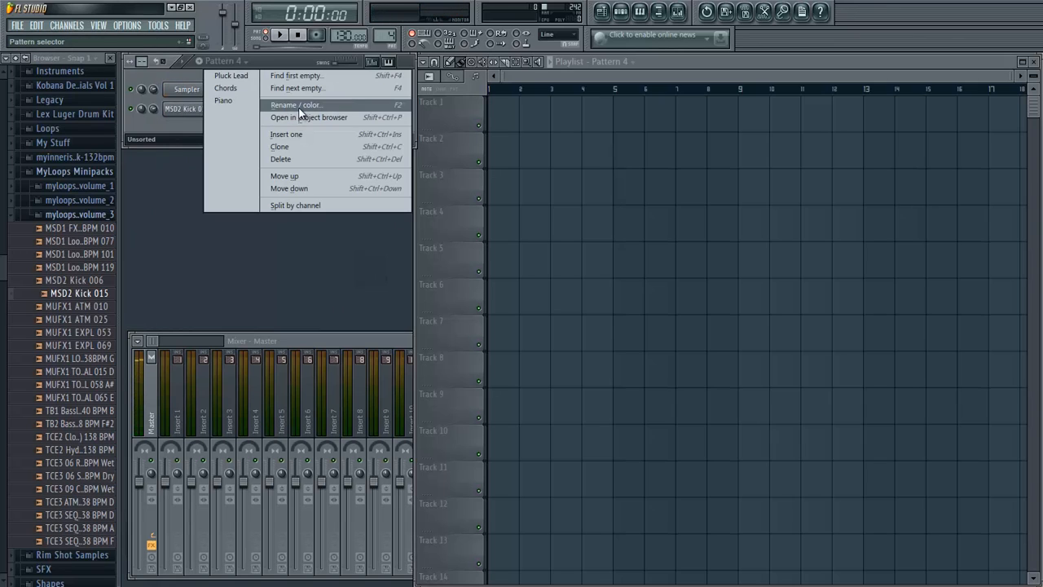
left_click(289, 104)
type("SC Kick")
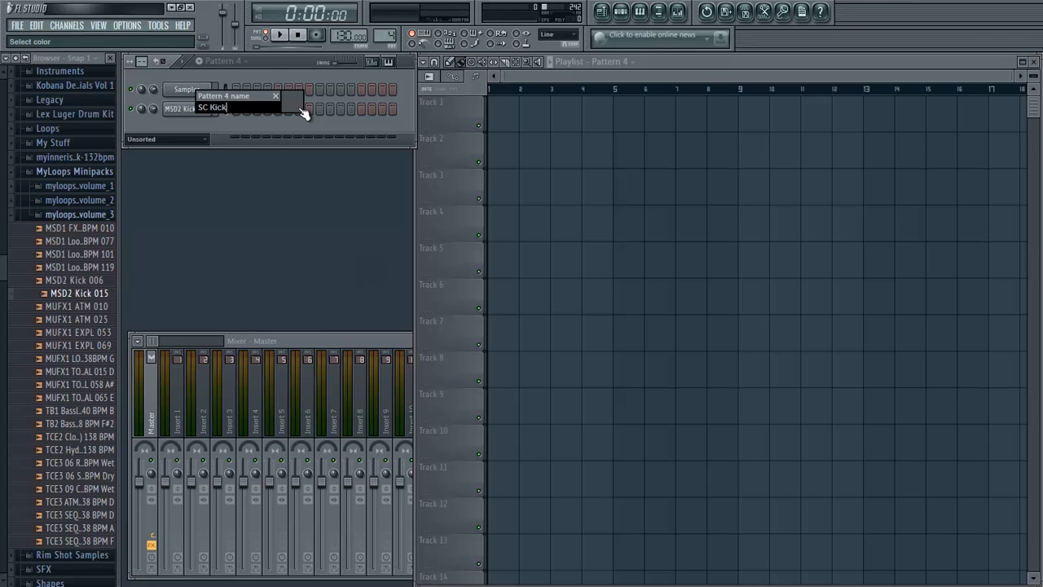
key("Return")
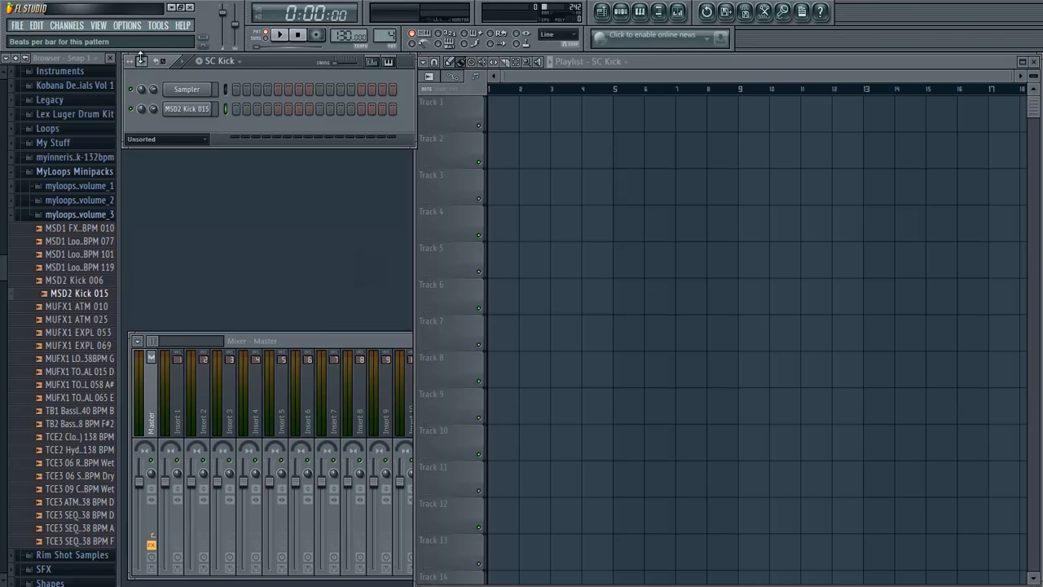
left_click_drag(153, 519, 152, 524)
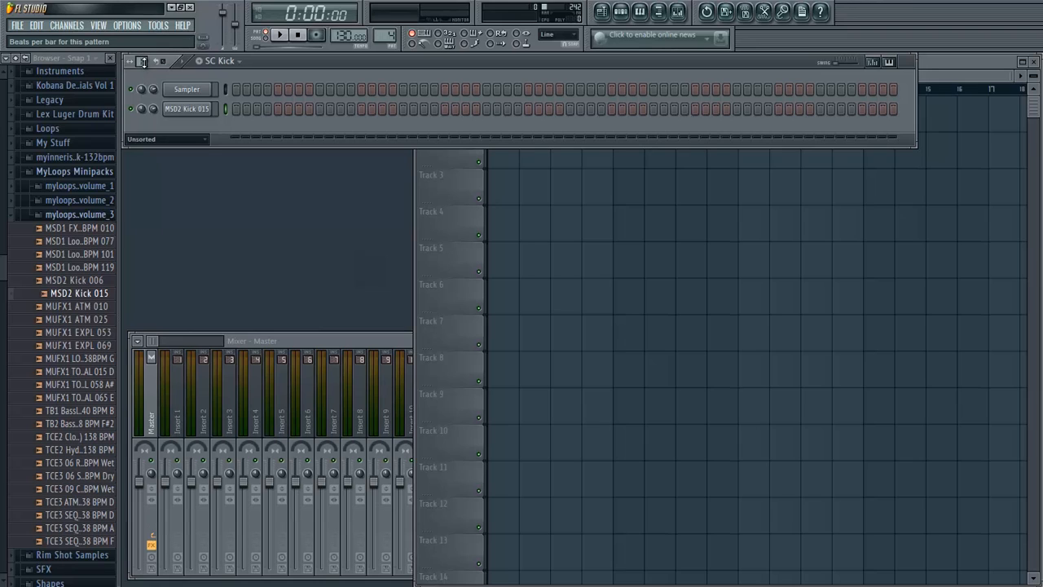
- Rename the MSD2 Kick 015 channel as SC Kick
right_click(186, 108)
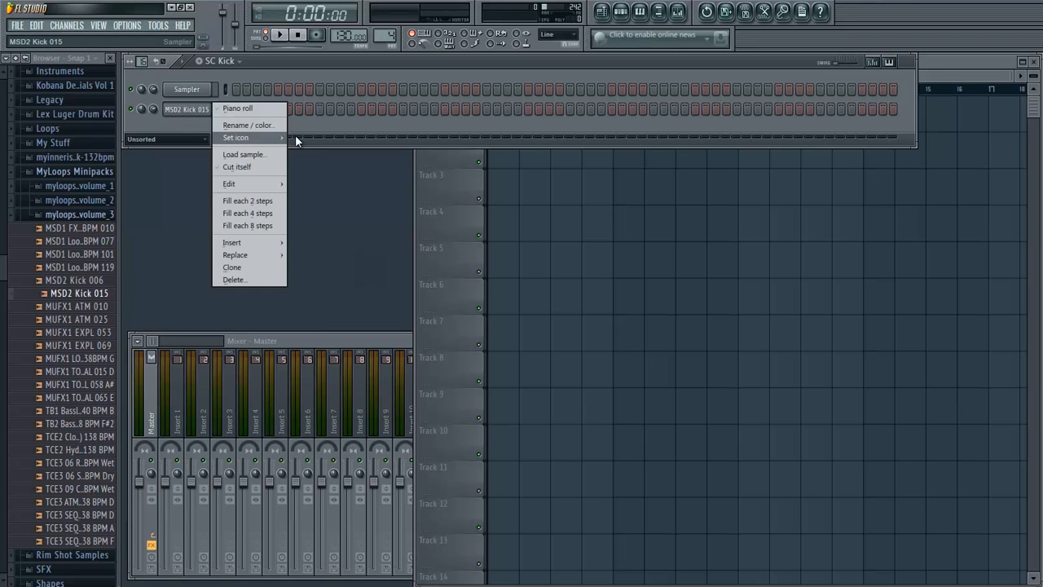
right_click(210, 116)
left_click(244, 127)
type("SC Kic")
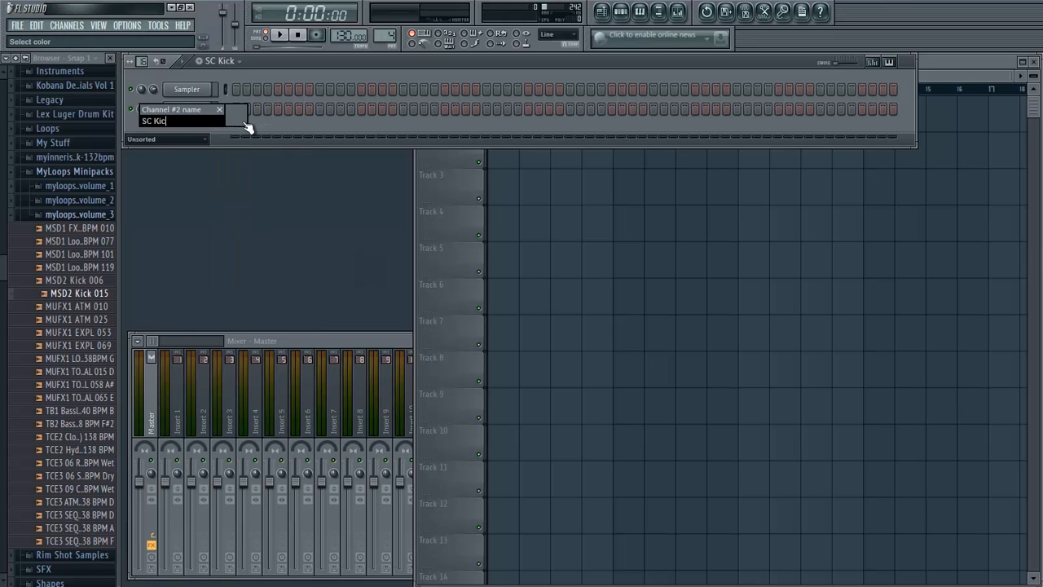
type("k")
key("Return")
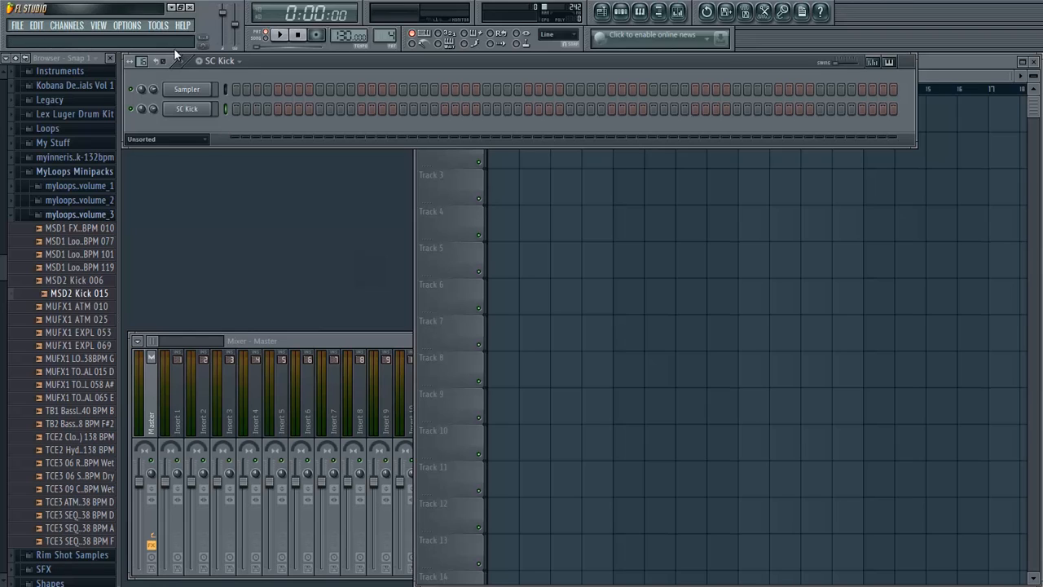
- Enable the SC Kick channel's volume envelope, turn its decay and release fully down, and audition the kick
key("z")
left_click(193, 114)
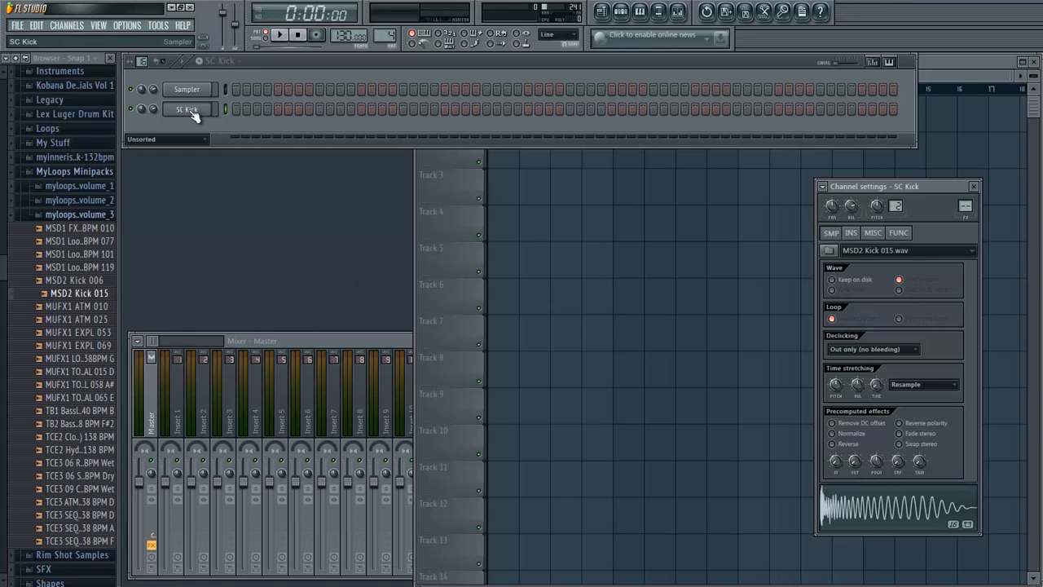
left_click_drag(911, 186, 426, 119)
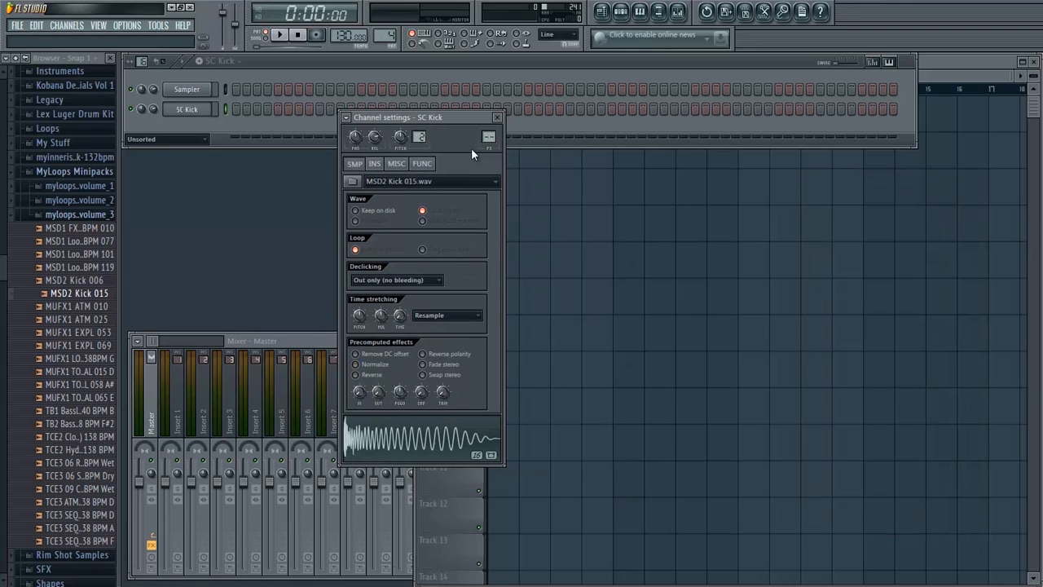
left_click(374, 169)
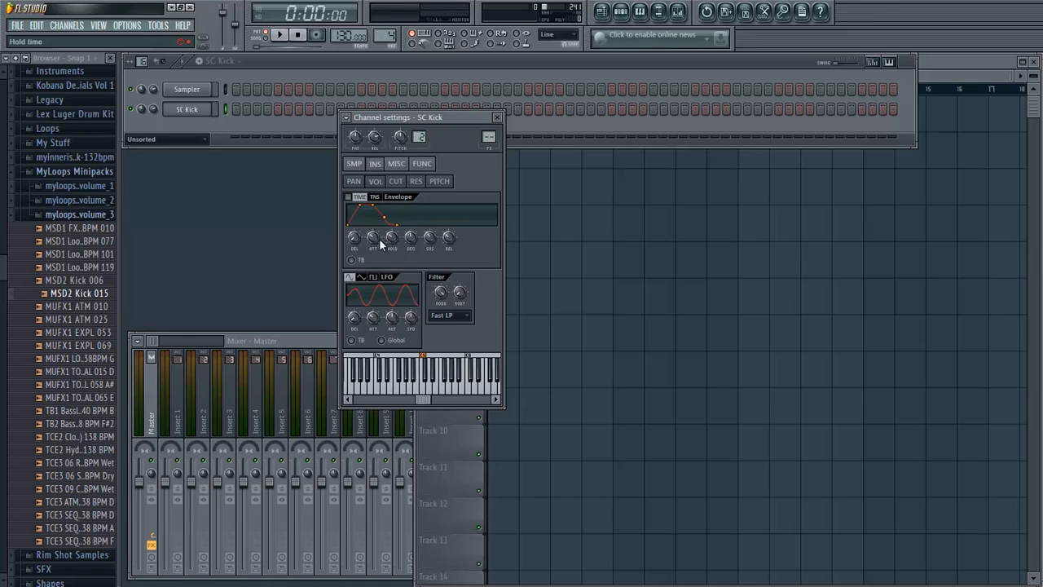
left_click(348, 196)
left_click_drag(411, 238, 428, 469)
left_click_drag(447, 241, 507, 523)
left_click(242, 123)
key("z")
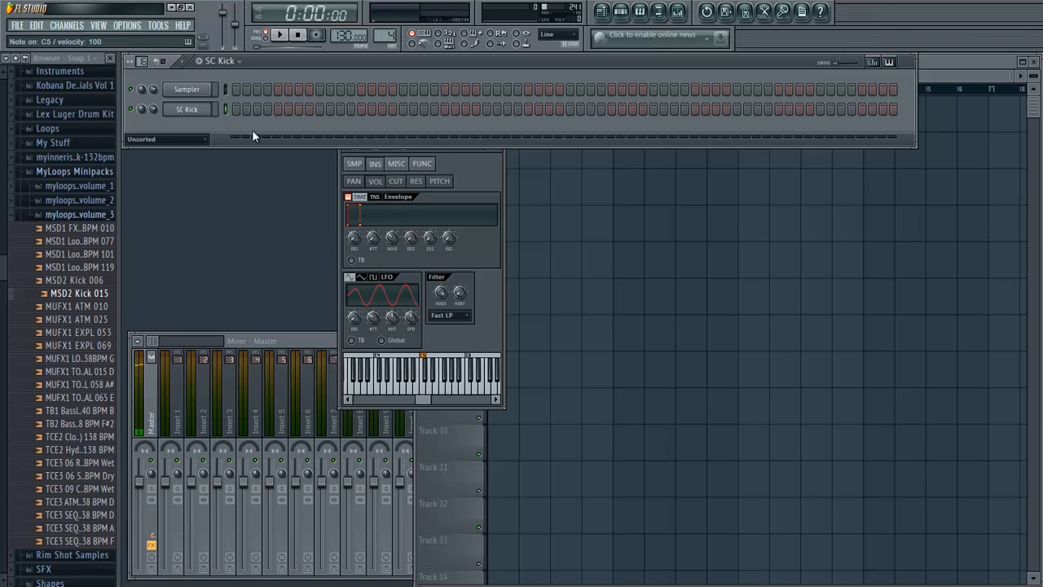
- Shorten the hold time of the SC Kick volume envelope while auditioning the sound, and close the channel settings
left_click(479, 182)
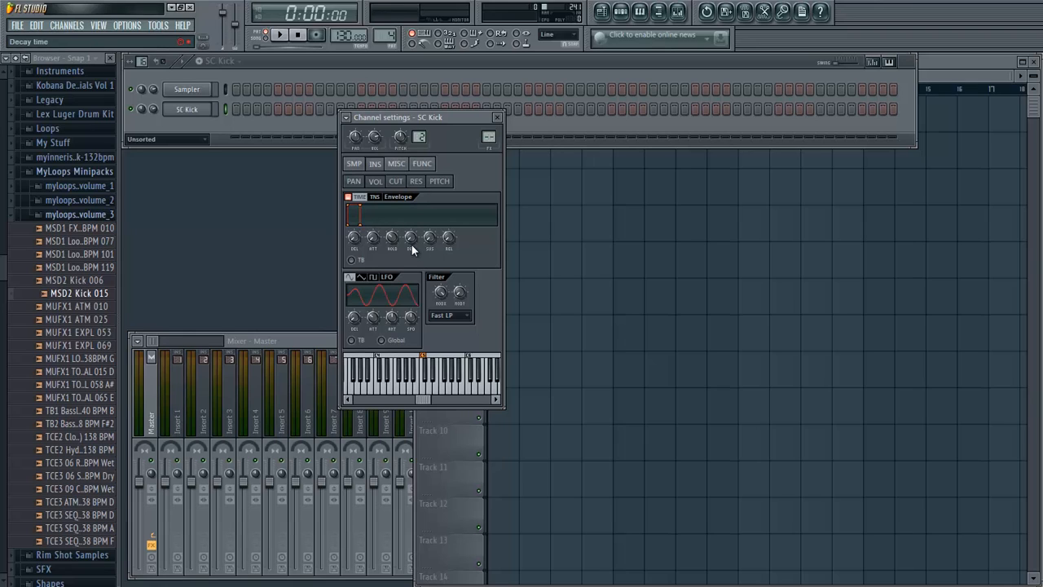
key("z")
left_click_drag(395, 242, 396, 253)
left_click_drag(395, 252, 395, 260)
key("q")
key("q")
key("q")
key("q")
key("q")
left_click_drag(395, 261, 396, 258)
key("q")
left_click(497, 118)
- Fill each 4 steps of the SC Kick channel with a hit
right_click(207, 106)
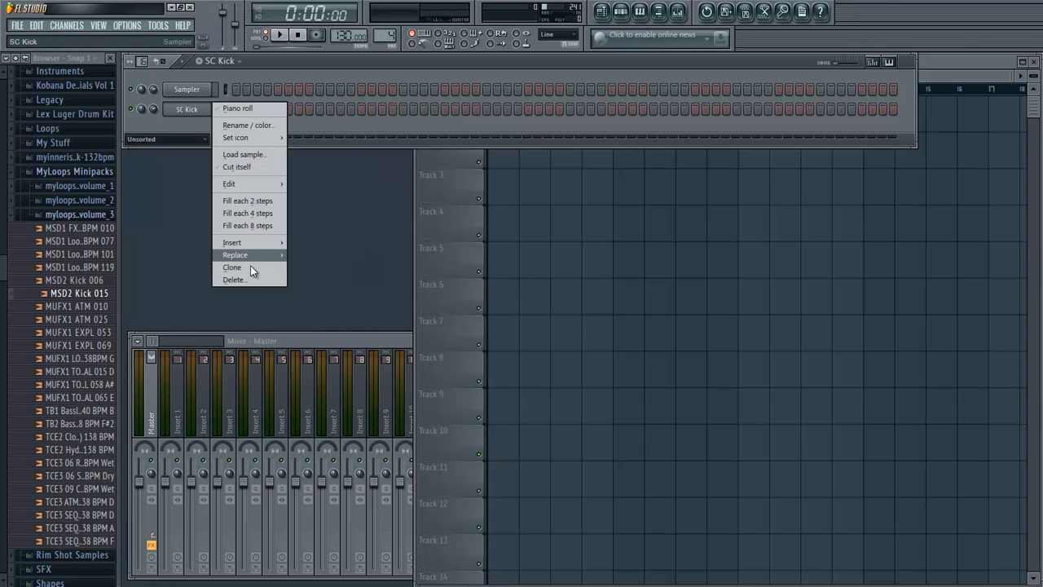
left_click(257, 215)
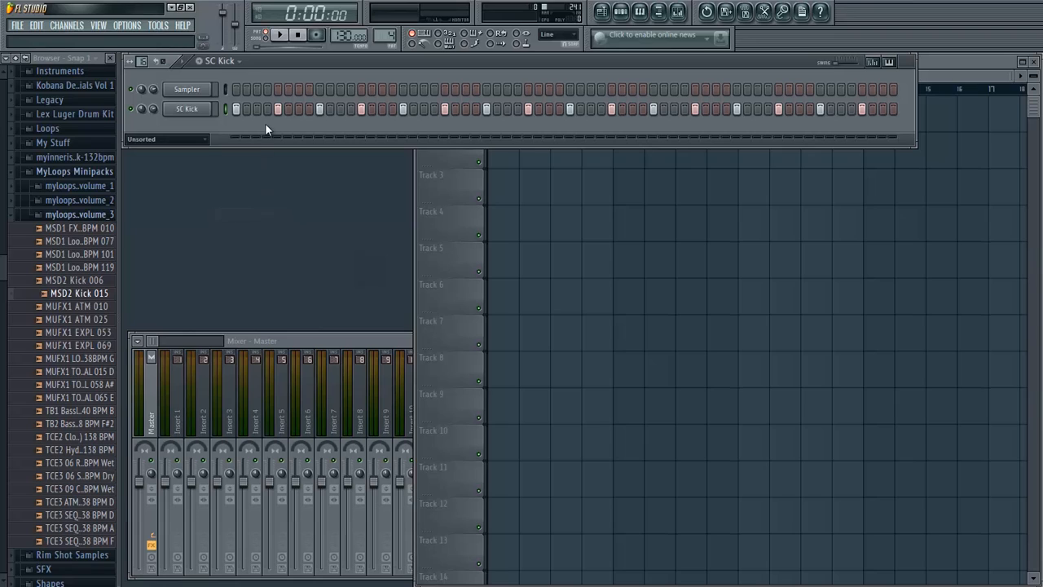
- Play back the SC Kick pattern, link the SC Kick channel to mixer track Insert 1, and audition the kick
key("space")
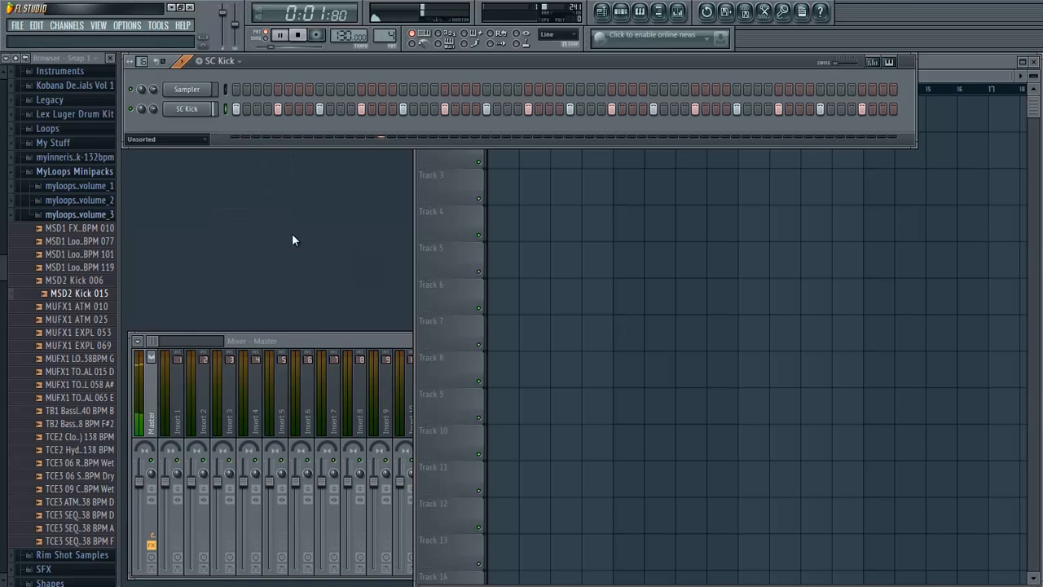
key("space")
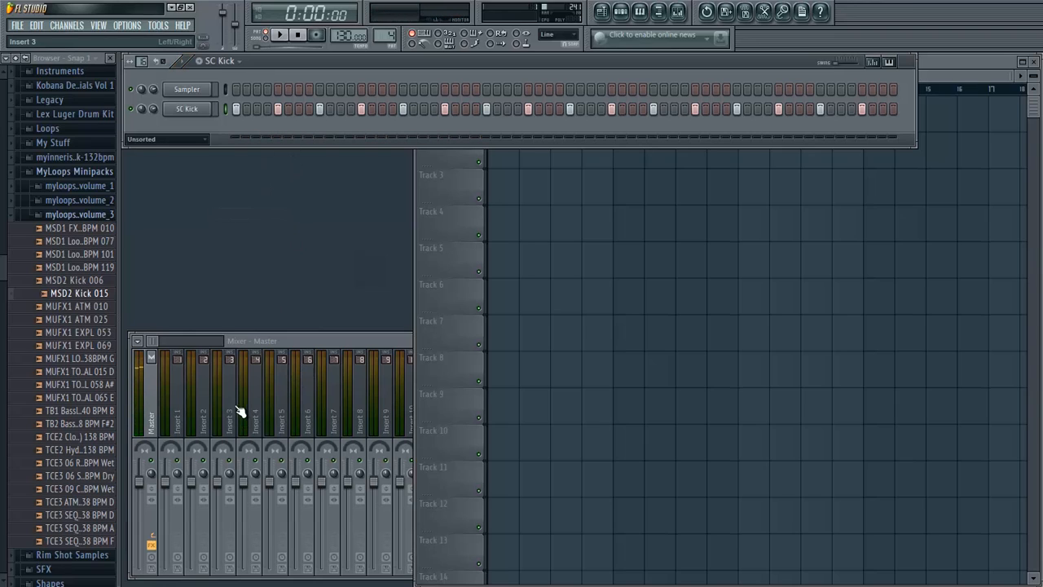
right_click(183, 410)
left_click(177, 414)
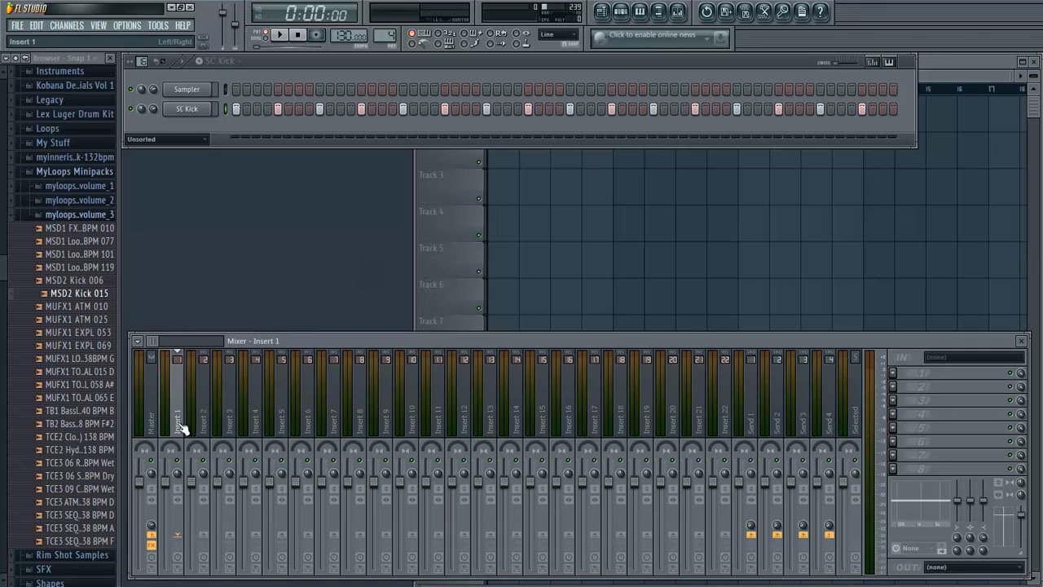
right_click(179, 405)
mouse_move(255, 397)
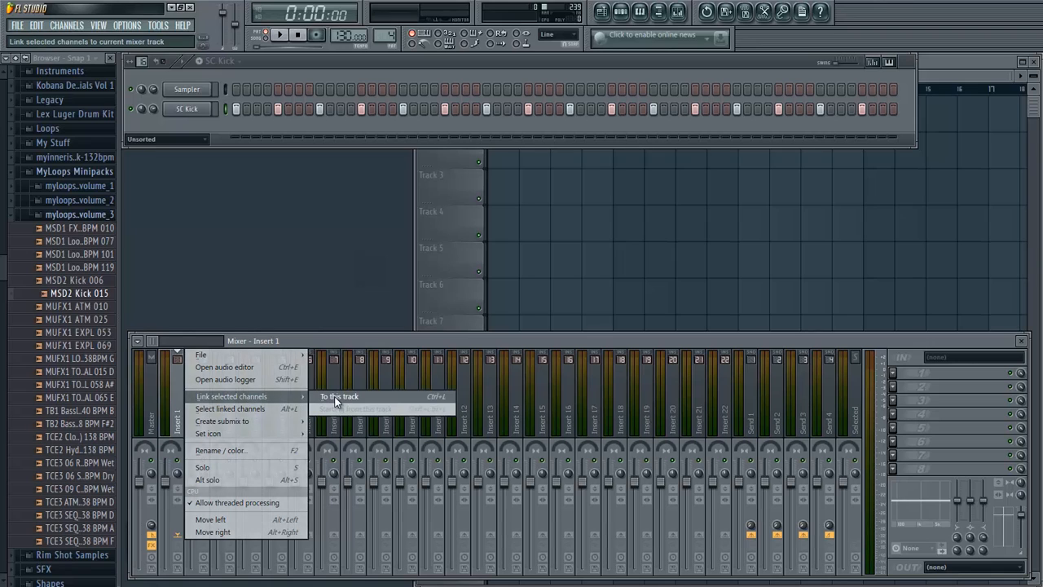
left_click(337, 399)
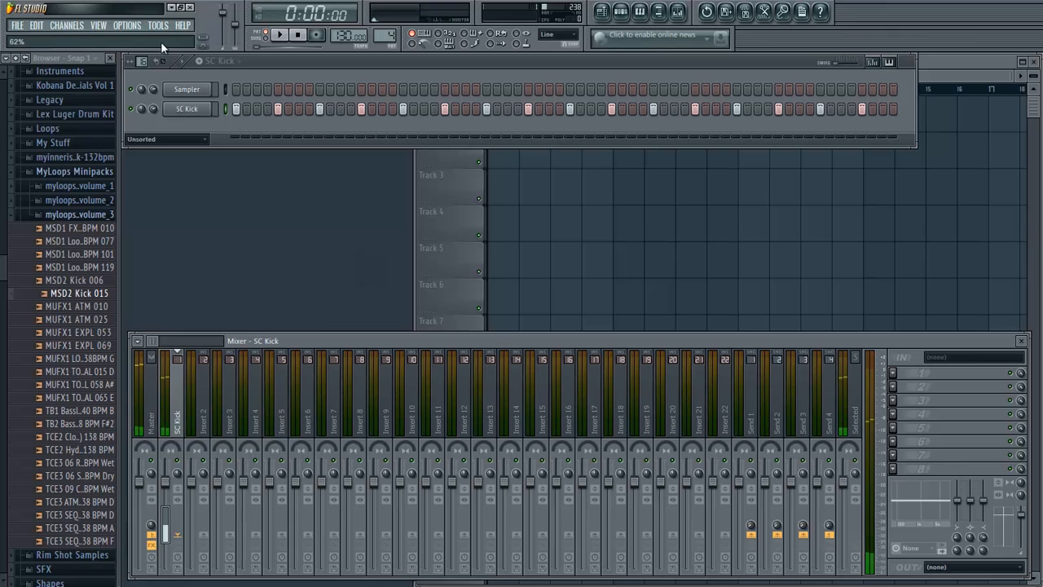
key("q")
key("q")
key("q")
key("q")
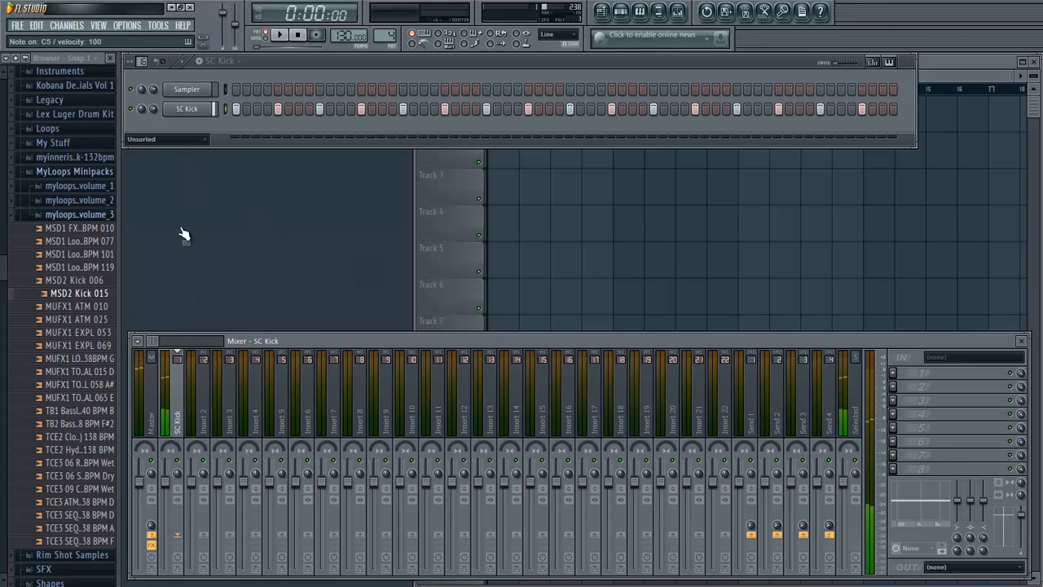
- Collapse the MyLoops Minipacks folder in the browser and bring the playlist to the front
left_click(29, 214)
left_click(57, 173)
left_click(200, 129)
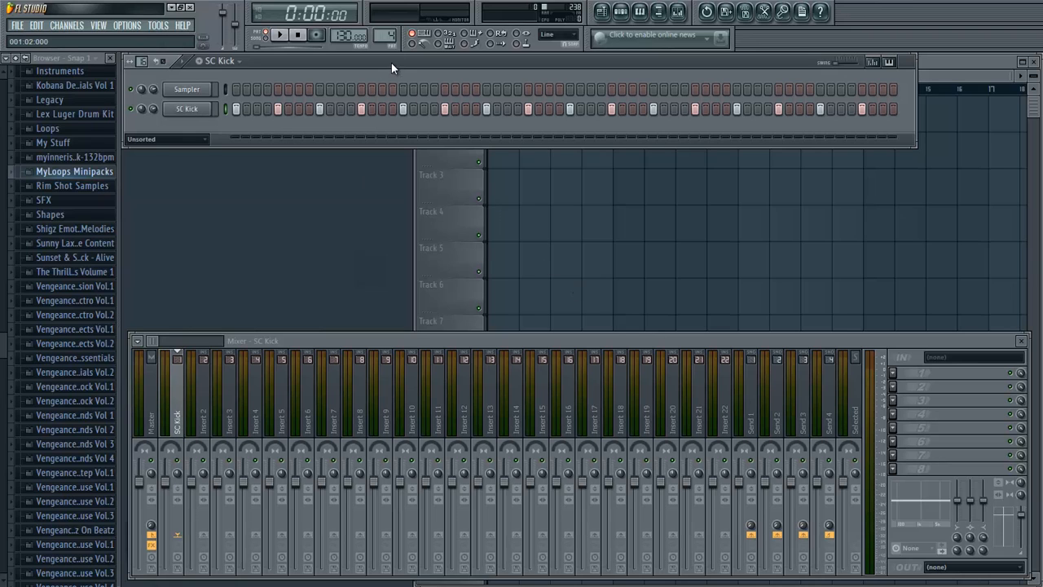
mouse_move(392, 63)
left_mouse_down()
mouse_move(397, 82)
mouse_move(389, 70)
left_mouse_up()
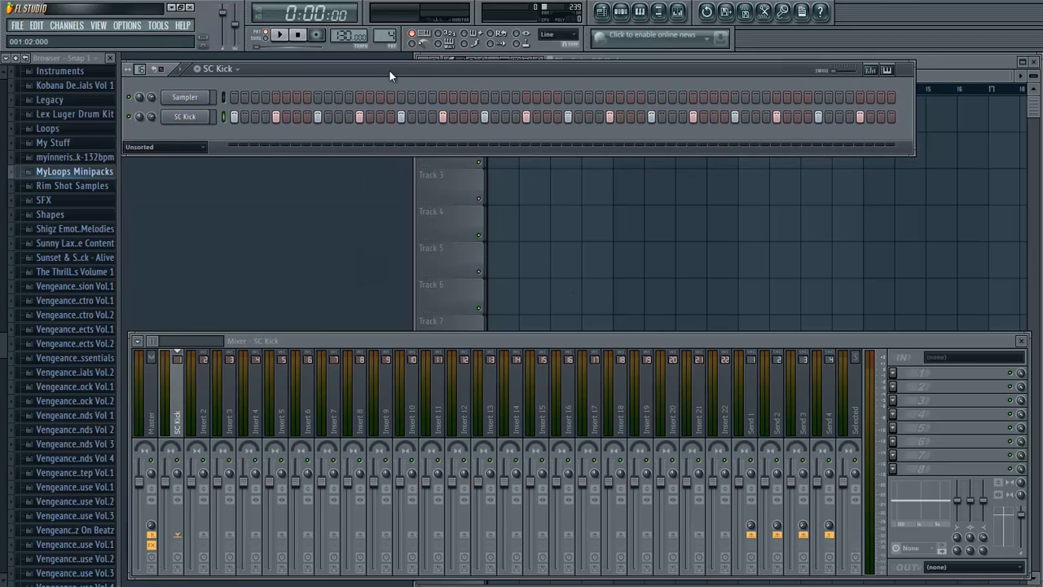
left_click(963, 75)
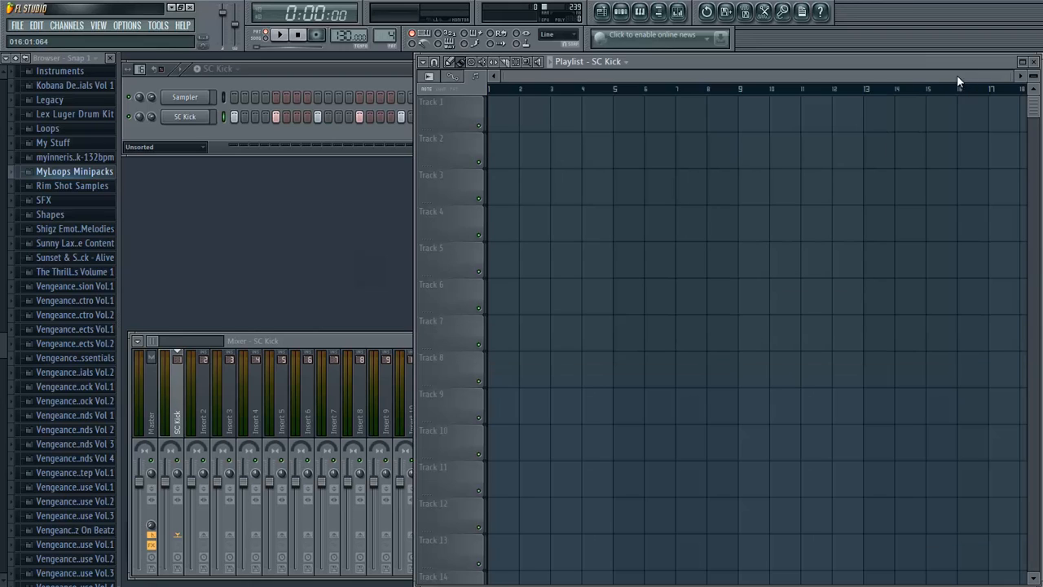
- Add the MSD2 Kick 015 sample from the third MyLoops minipack as a new channel below SC Kick
left_click(49, 172)
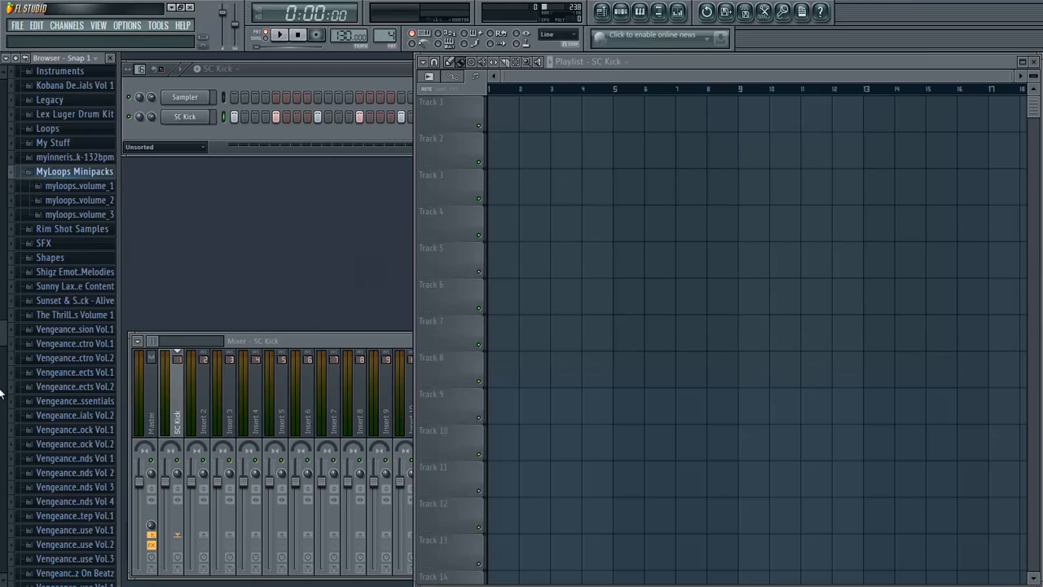
left_click(70, 215)
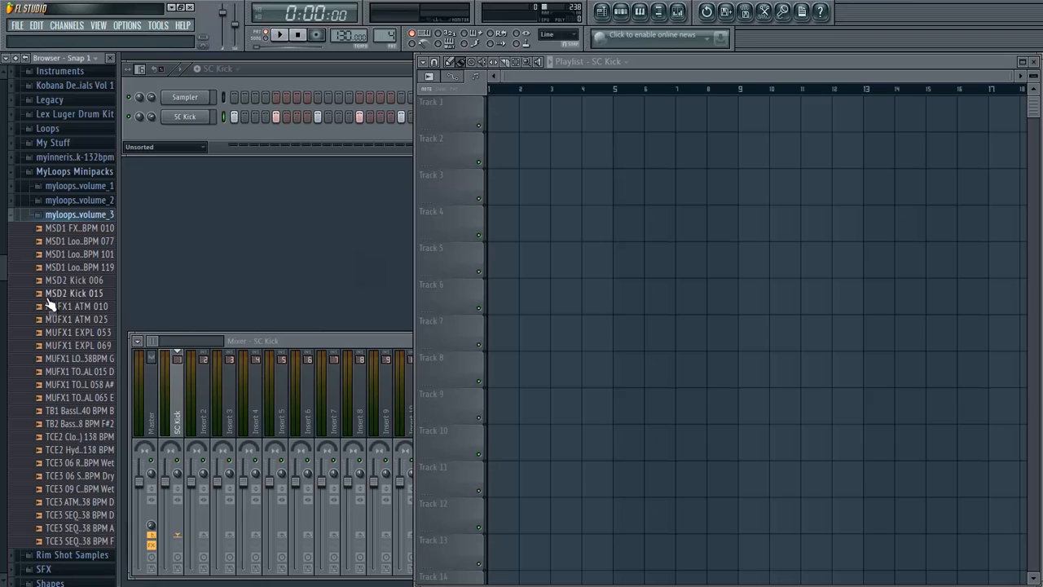
left_click_drag(57, 294, 175, 135)
right_click(174, 136)
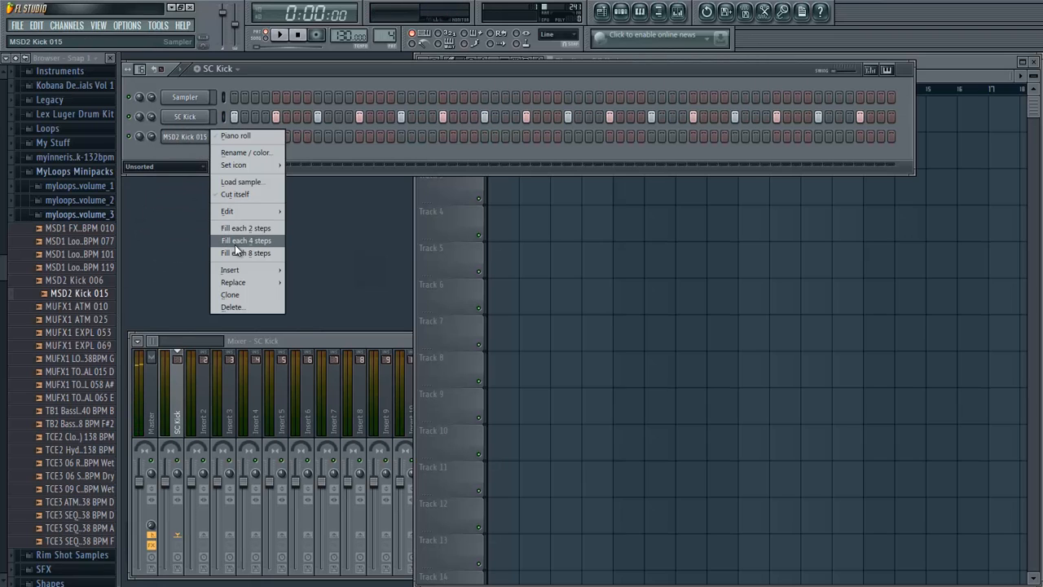
left_click(236, 242)
right_click(193, 136)
left_click(195, 140)
right_click(194, 136)
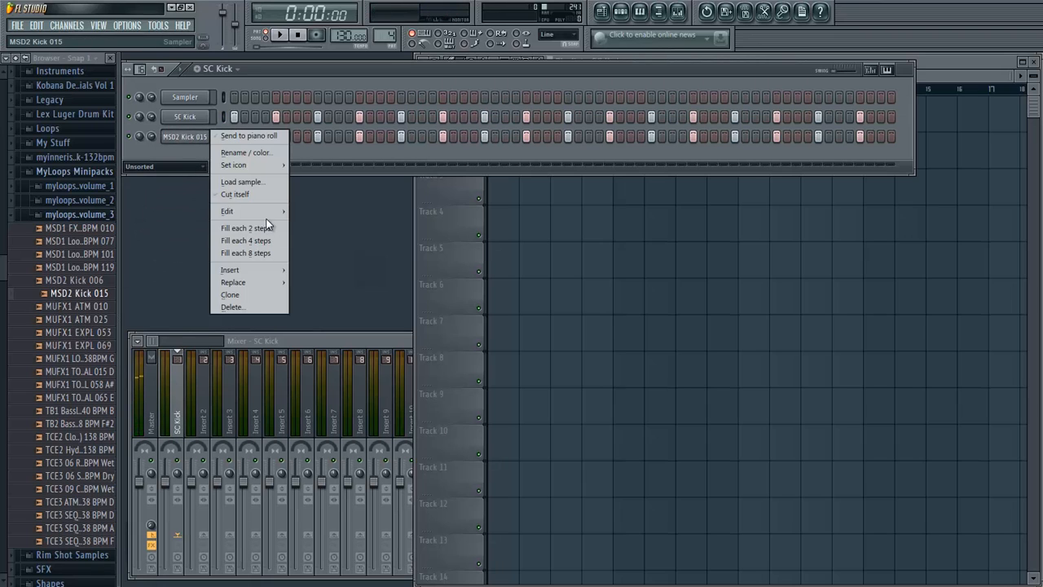
left_click(315, 214)
- Name the new pattern Kick and rename the MSD2 Kick 015 channel as Kick
left_click(198, 70)
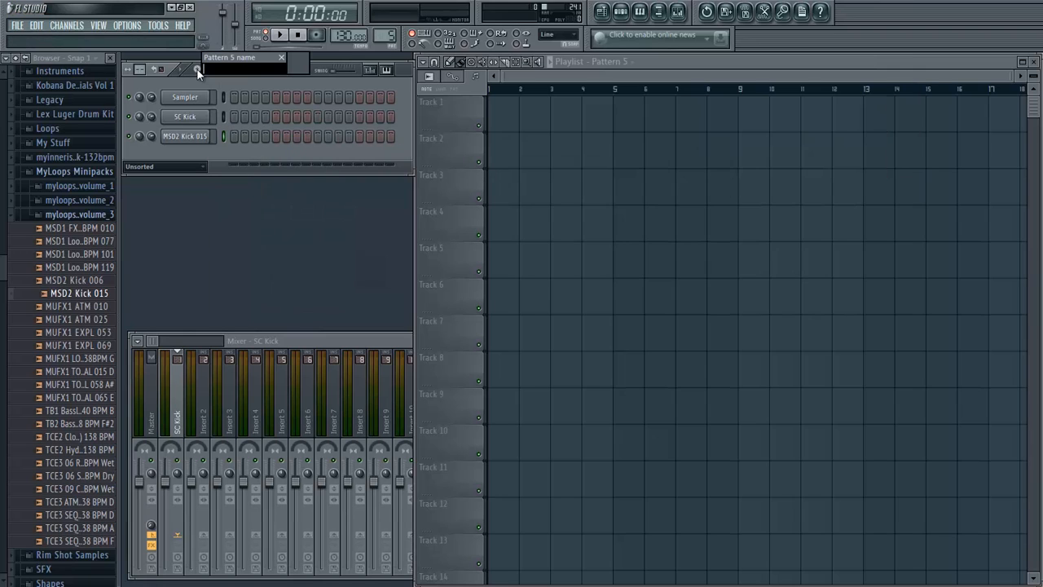
key("Return")
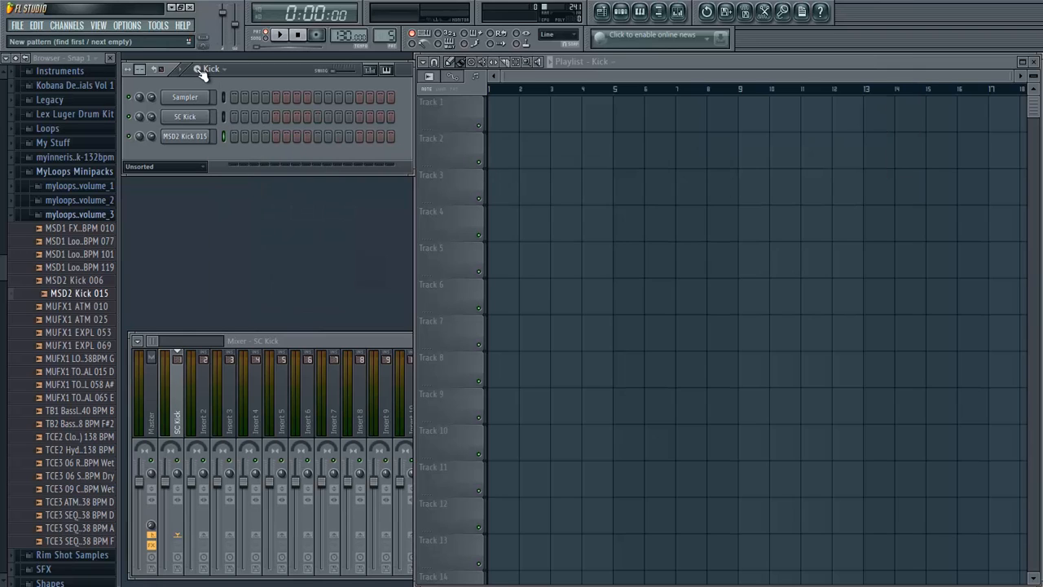
right_click(174, 137)
left_click(235, 154)
type("Kick")
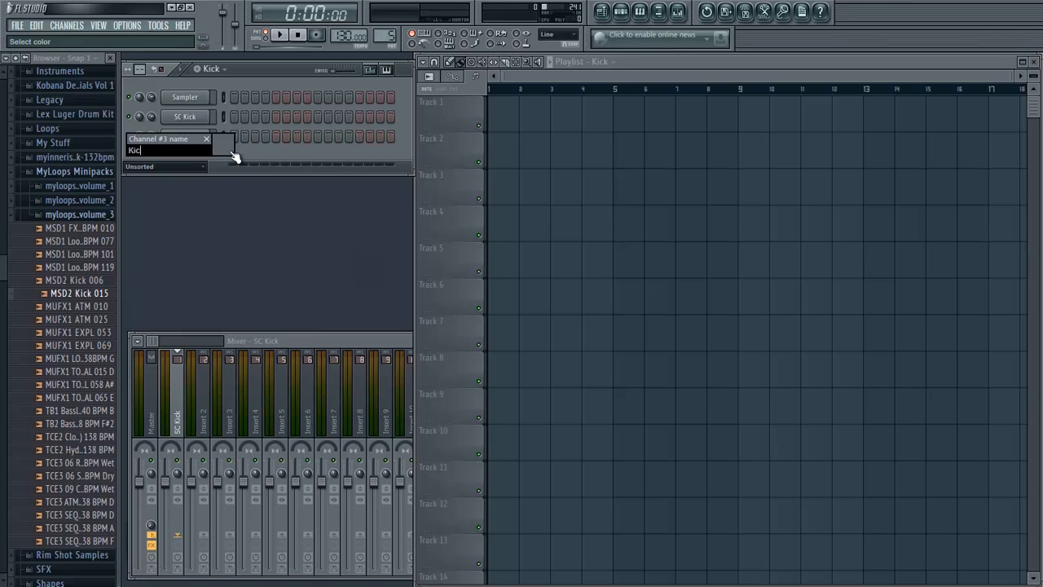
key("Return")
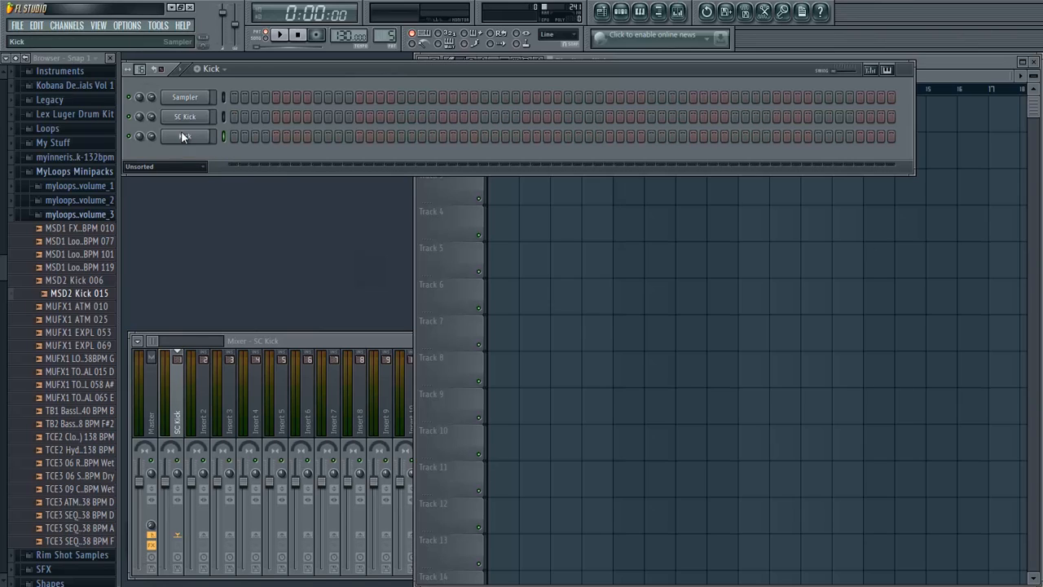
- Fill each 4 steps of the Kick channel with a hit and link the channel to mixer track Insert 2
right_click(184, 134)
left_click(245, 245)
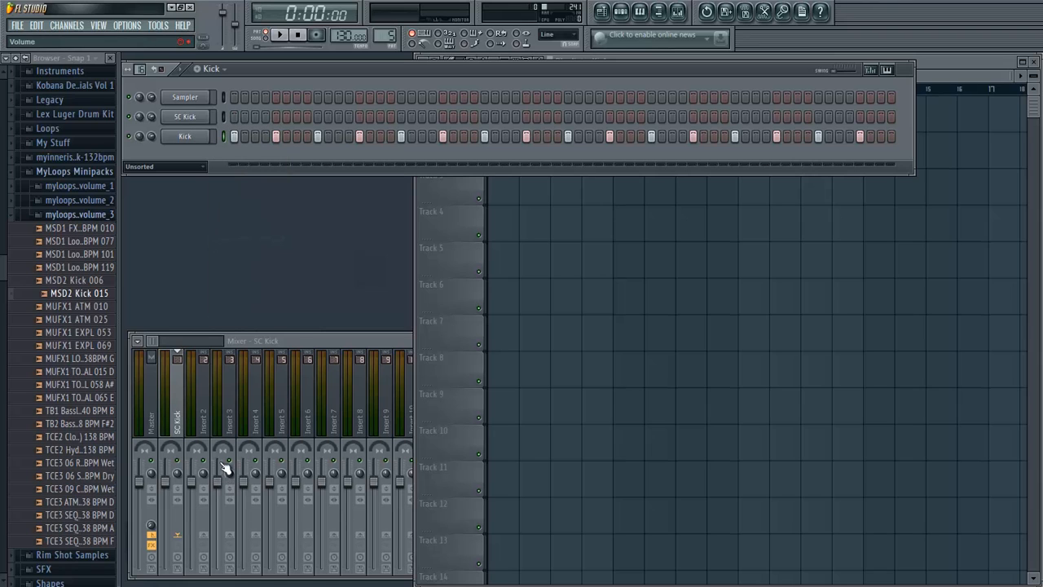
right_click(209, 413)
mouse_move(315, 397)
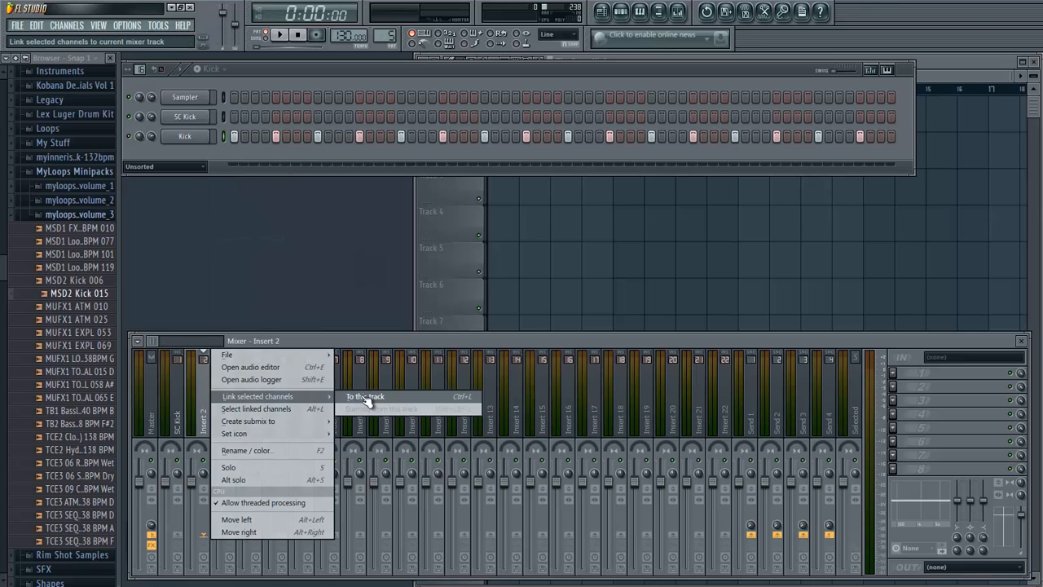
left_click(349, 399)
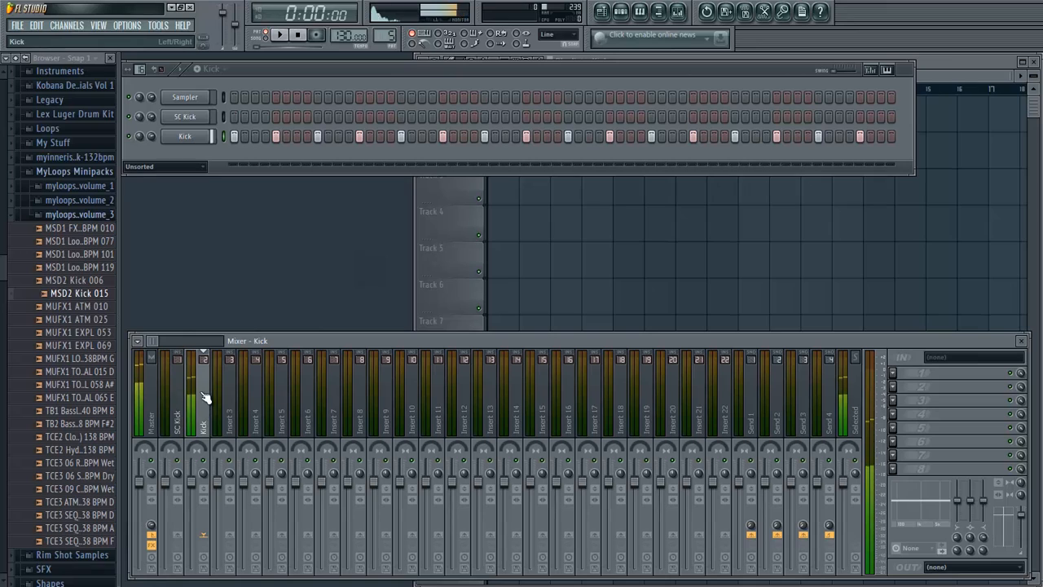
key("z")
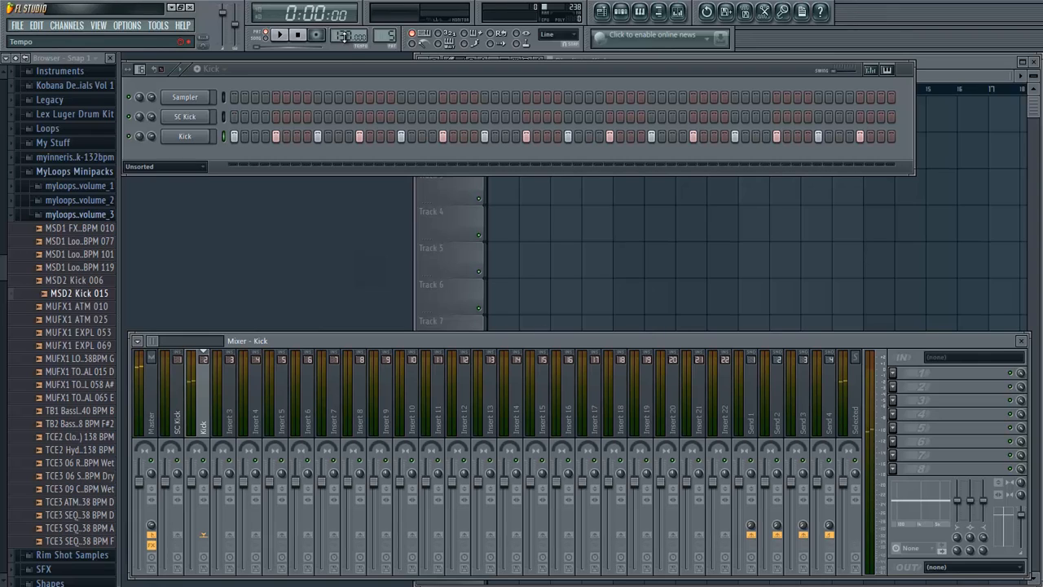
- Set the project tempo to 138 BPM and audition the kick
left_click_drag(346, 37, 345, 553)
scroll(348, 33, "down", 1)
key("z")
key("z")
- Load Fruity Parametric EQ 2 into the first effect slot of the Kick mixer track after playing back the pattern
left_click(897, 383)
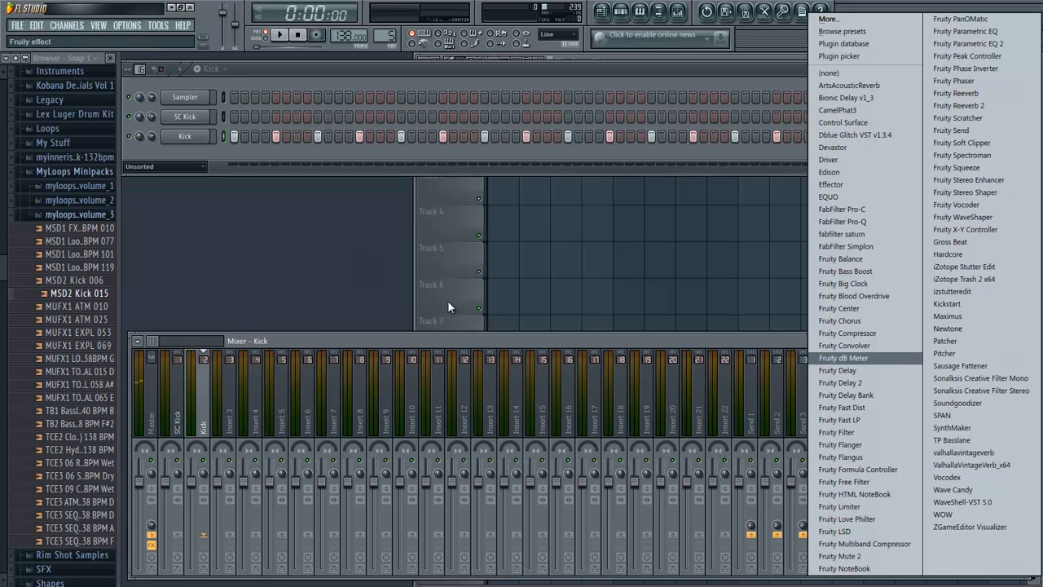
left_click(277, 35)
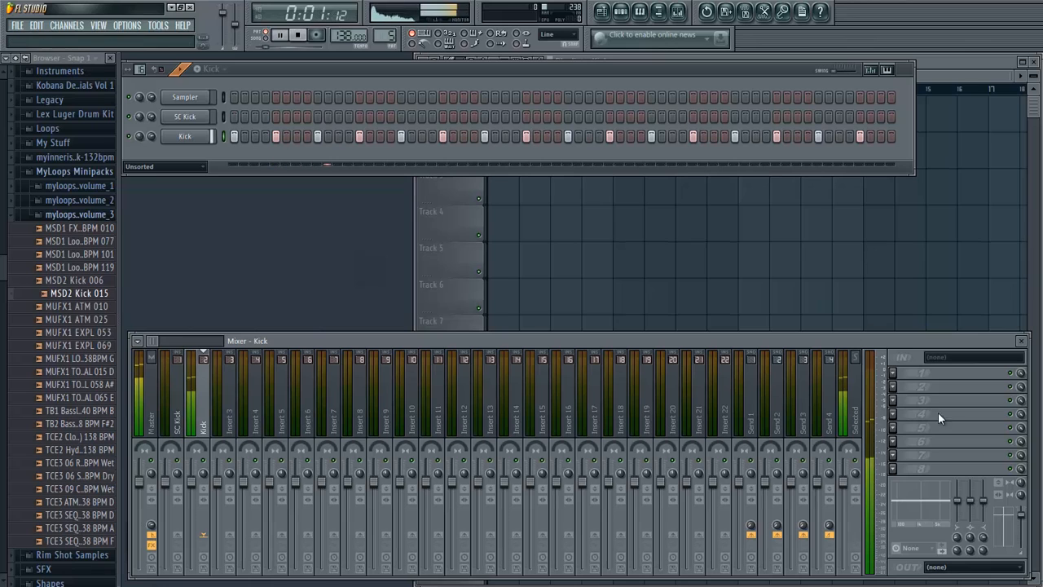
key("space")
left_click(899, 374)
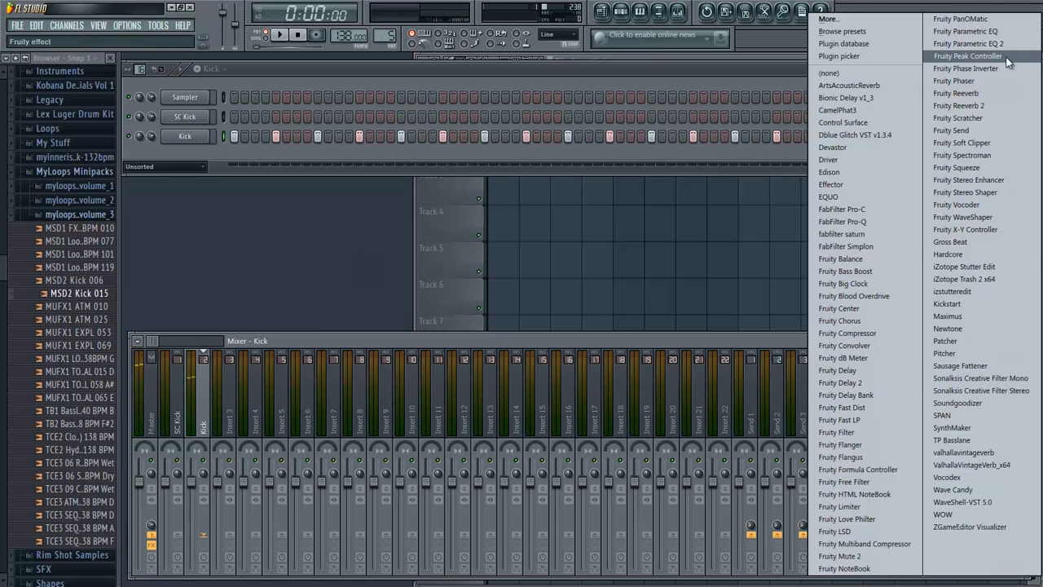
left_click(937, 61)
left_click_drag(175, 142, 318, 232)
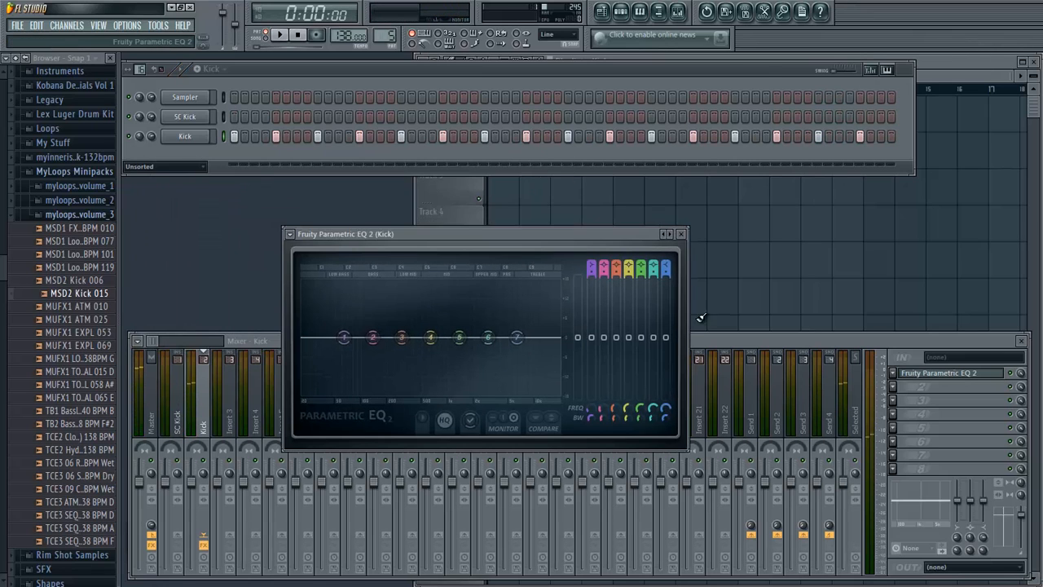
left_click(894, 373)
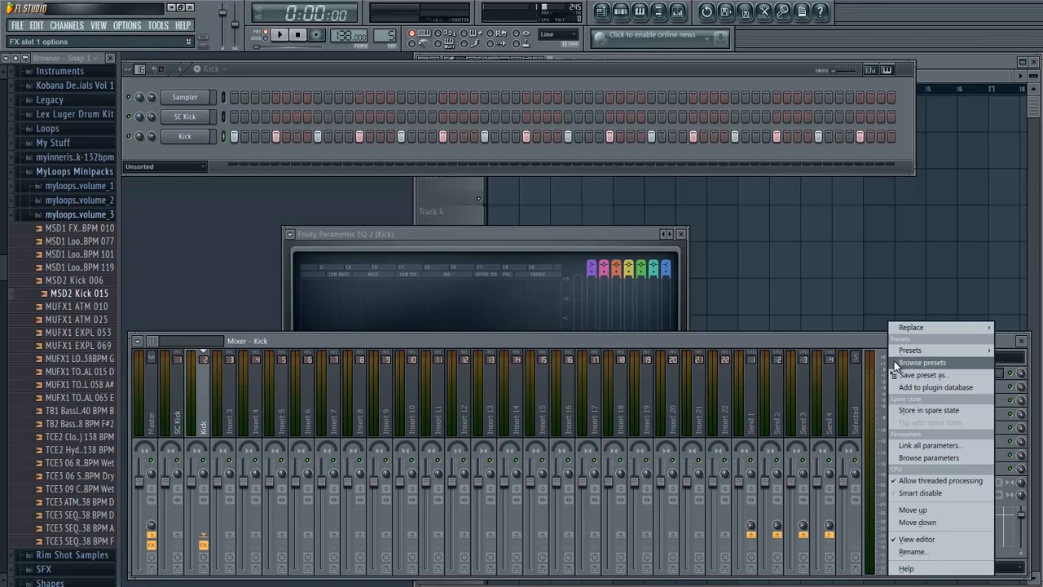
mouse_move(892, 334)
left_click(751, 350)
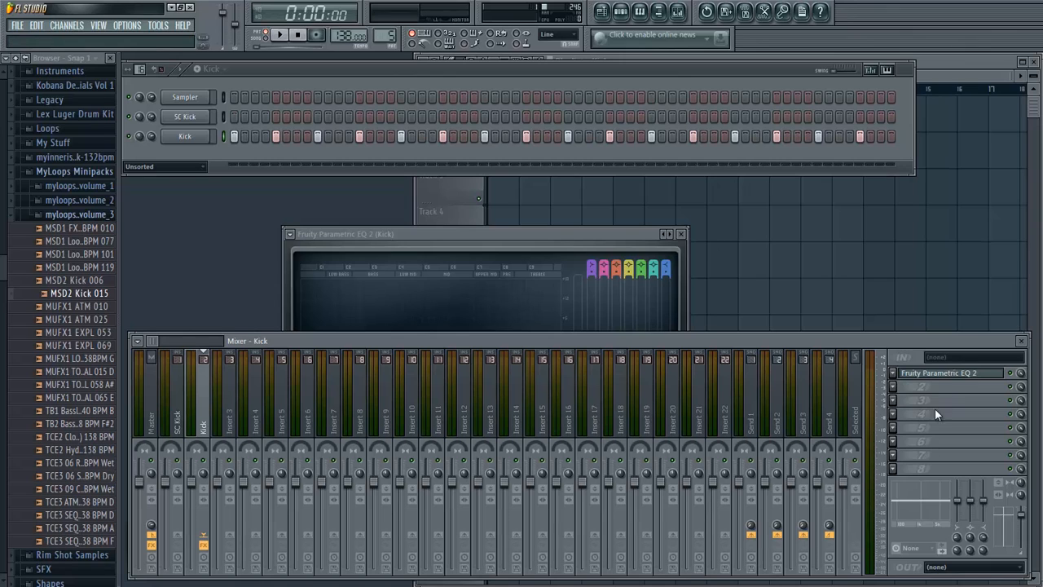
left_click(891, 386)
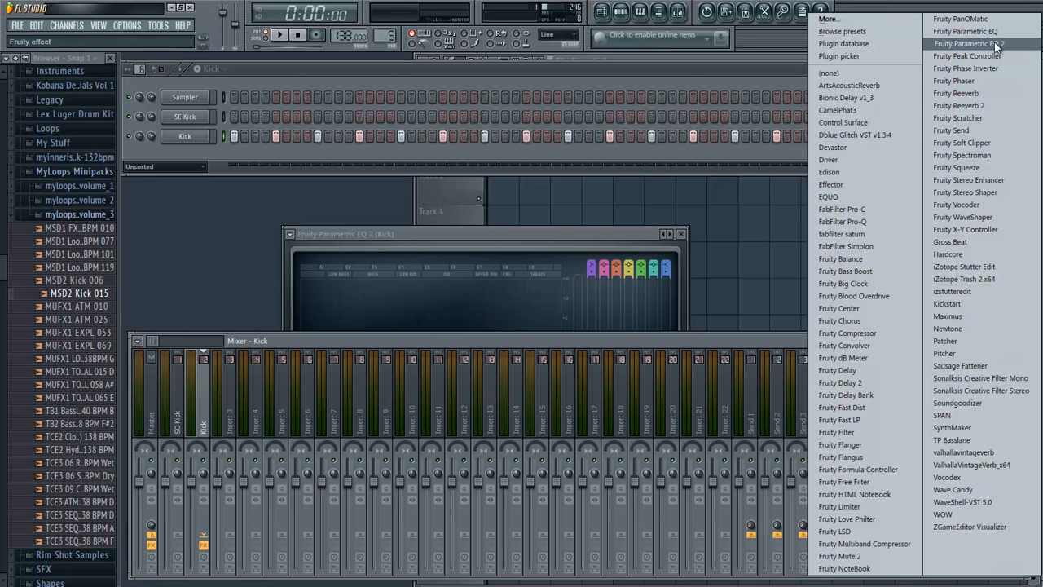
left_click(637, 340)
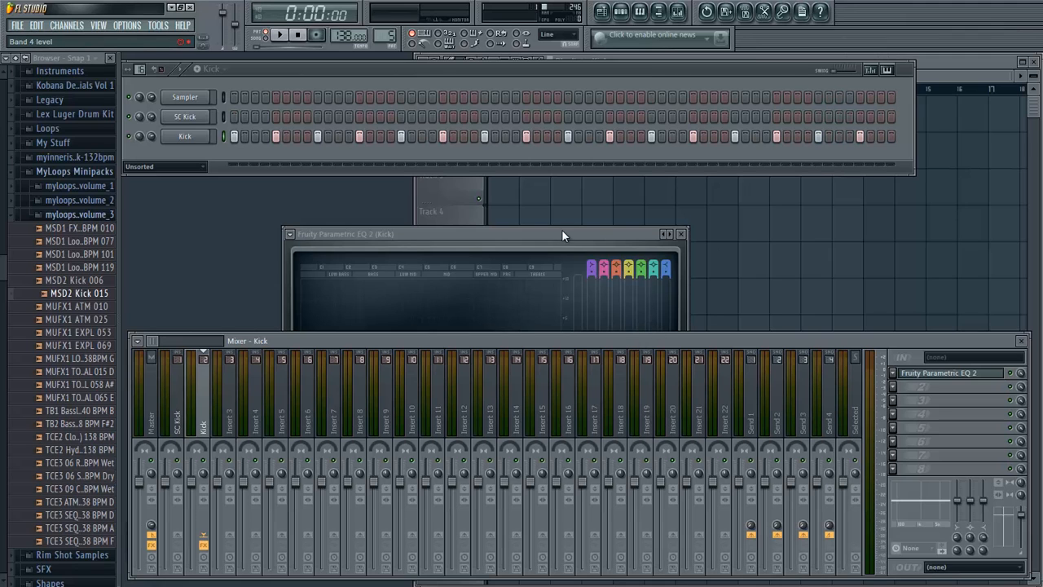
- Set band 1 of the Kick's Fruity Parametric EQ 2 to the High pass type with the Gentle 8 order
left_click_drag(561, 234, 682, 218)
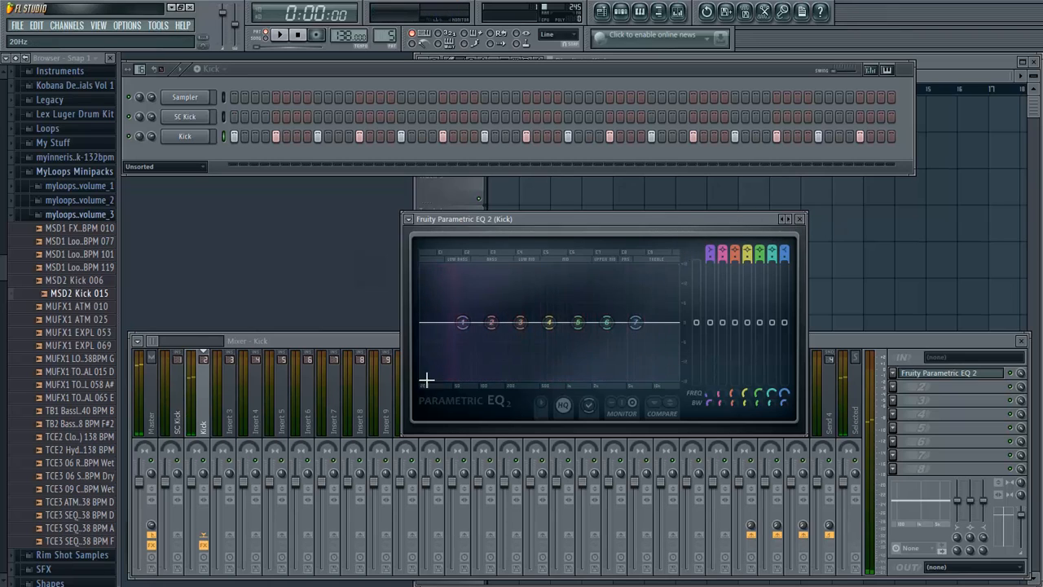
right_click(463, 323)
mouse_move(494, 359)
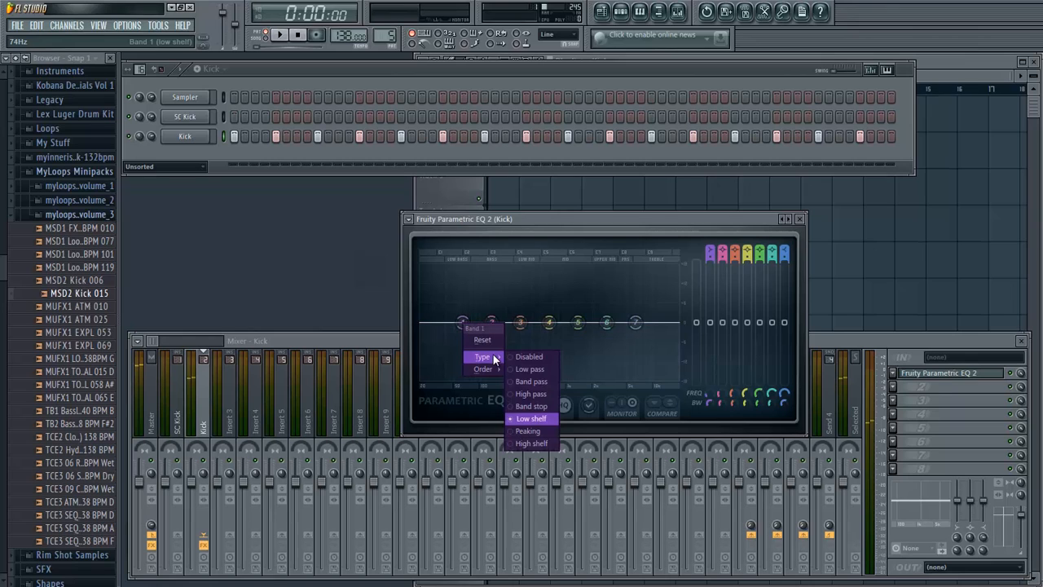
left_click(534, 394)
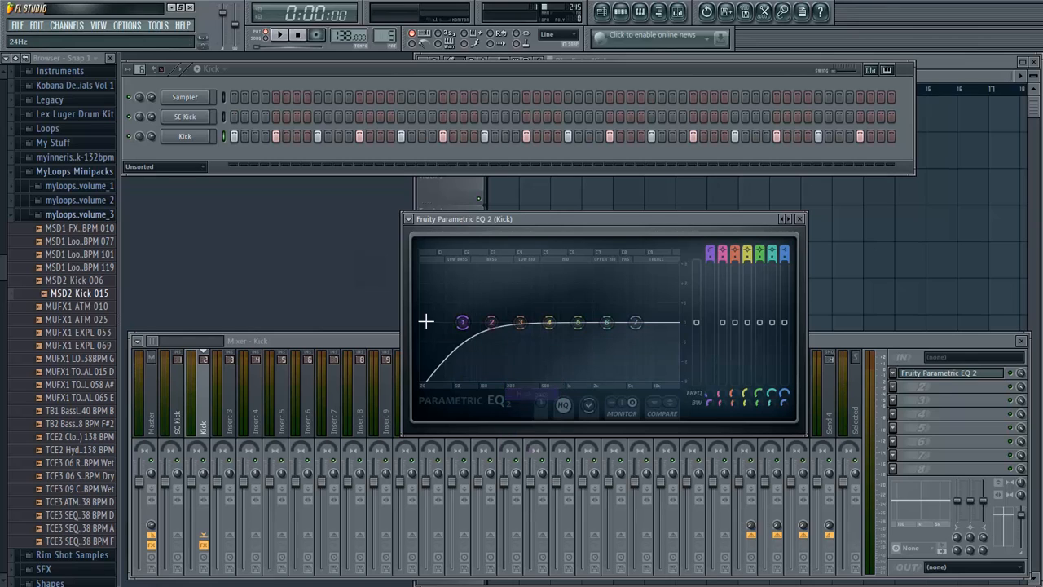
right_click(462, 323)
mouse_move(491, 370)
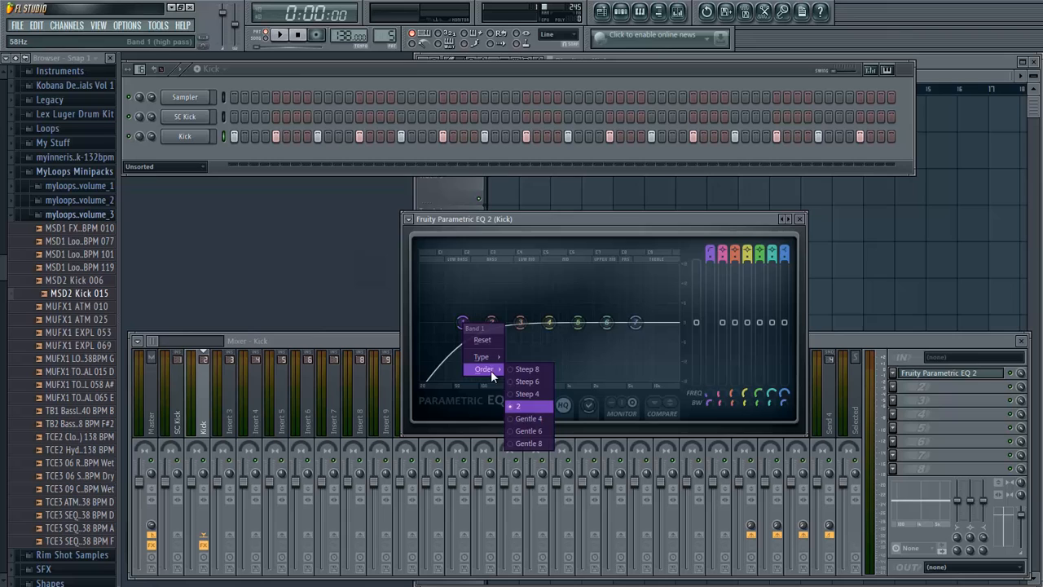
left_click(536, 441)
- Lower the high-pass band's cutoff frequency to about 28 Hz while auditioning the kick
left_click_drag(461, 329, 438, 320)
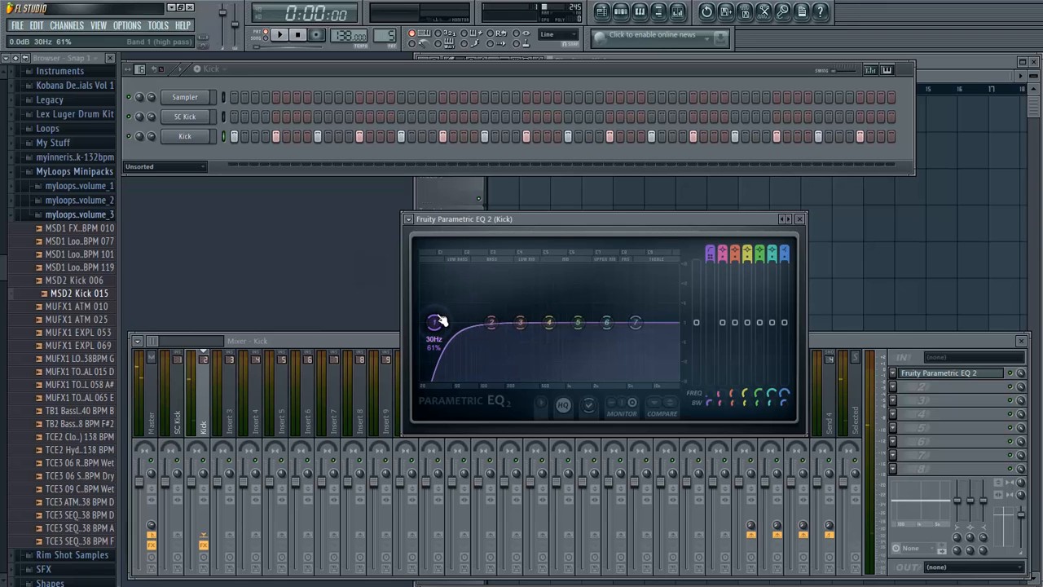
key("q")
key("q")
key("q")
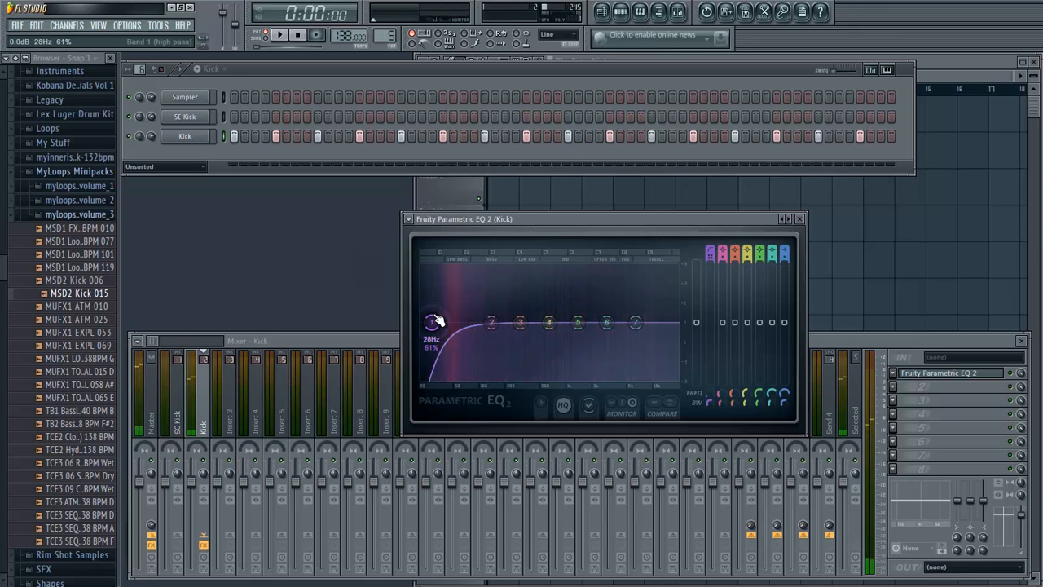
- Fine-tune band 1's high-pass cutoff on the Kick's equalizer to about 30 Hz while auditioning the kick
key("q")
key("q")
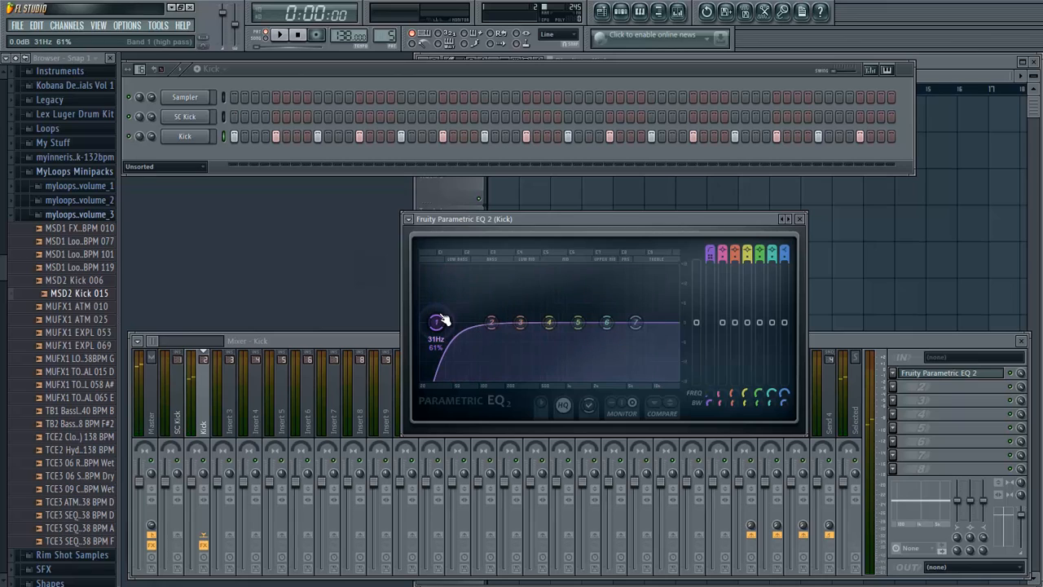
key("q")
key("q")
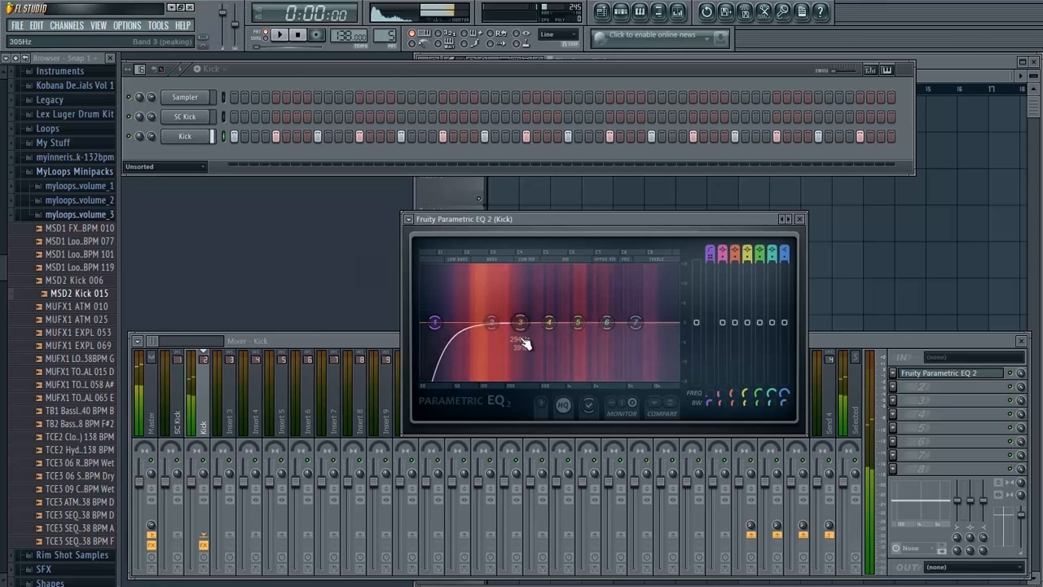
- Boost band 2 in the sub-bass near the high-pass cutoff and lift band 3 slightly, shifting it a little lower in frequency
left_click_drag(493, 326, 454, 308)
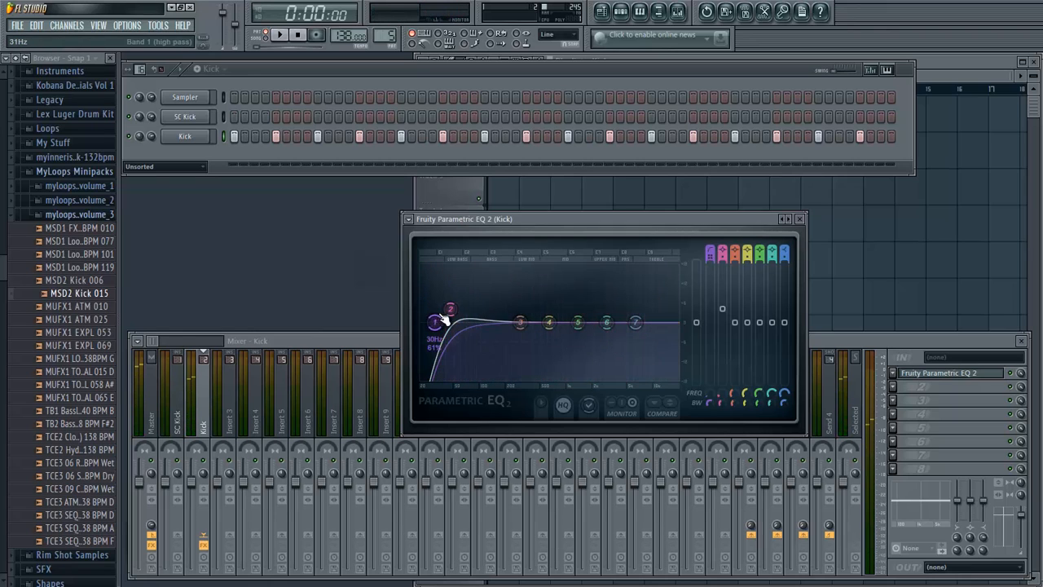
left_click_drag(453, 311, 448, 308)
key("z")
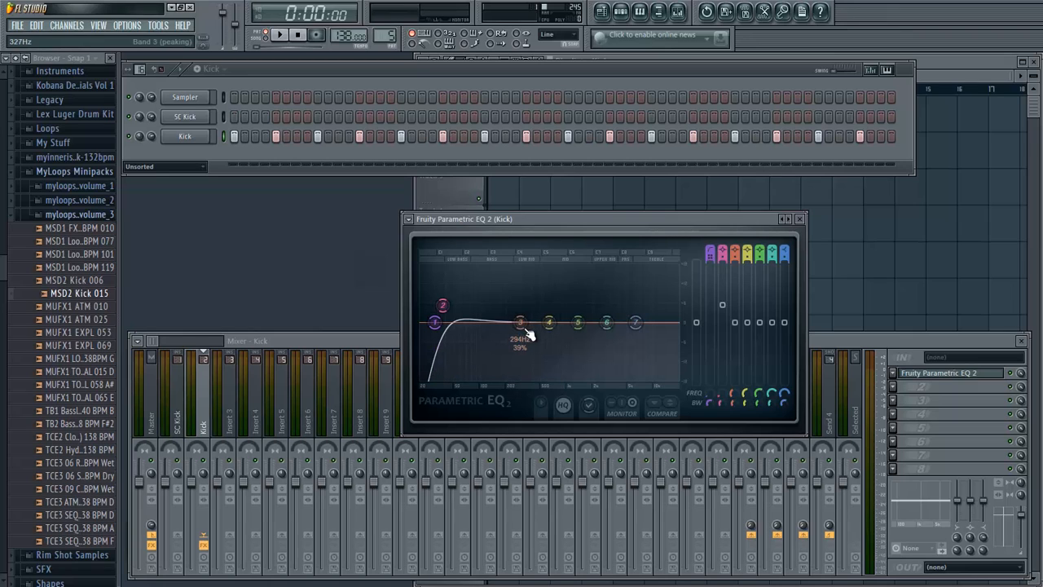
left_click_drag(534, 334, 519, 326)
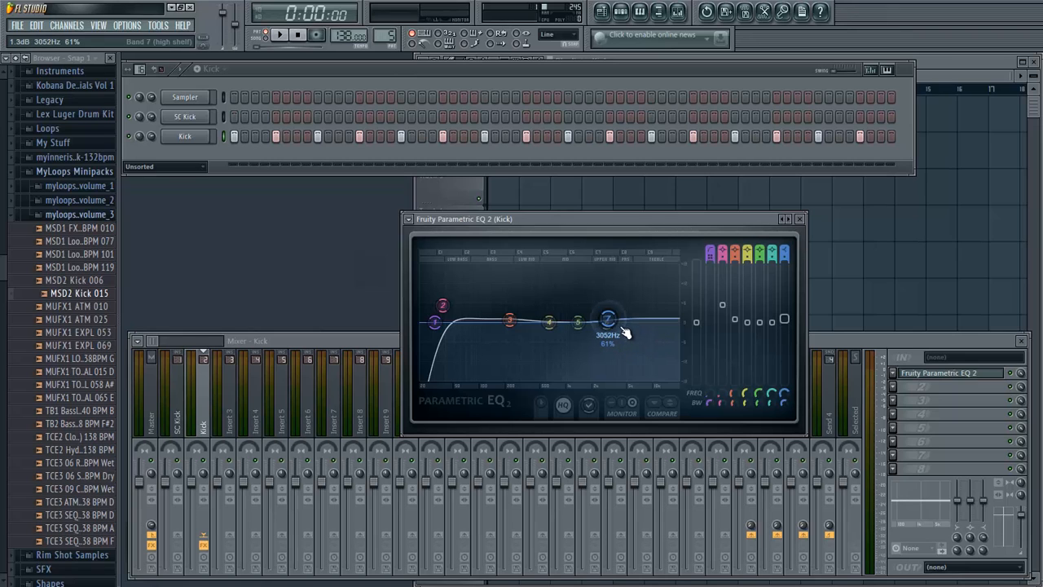
- Settle the slightly raised band 7 high shelf at about 2931 Hz with 46% width, auditioning the kick repeatedly
key("q")
key("q")
key("q")
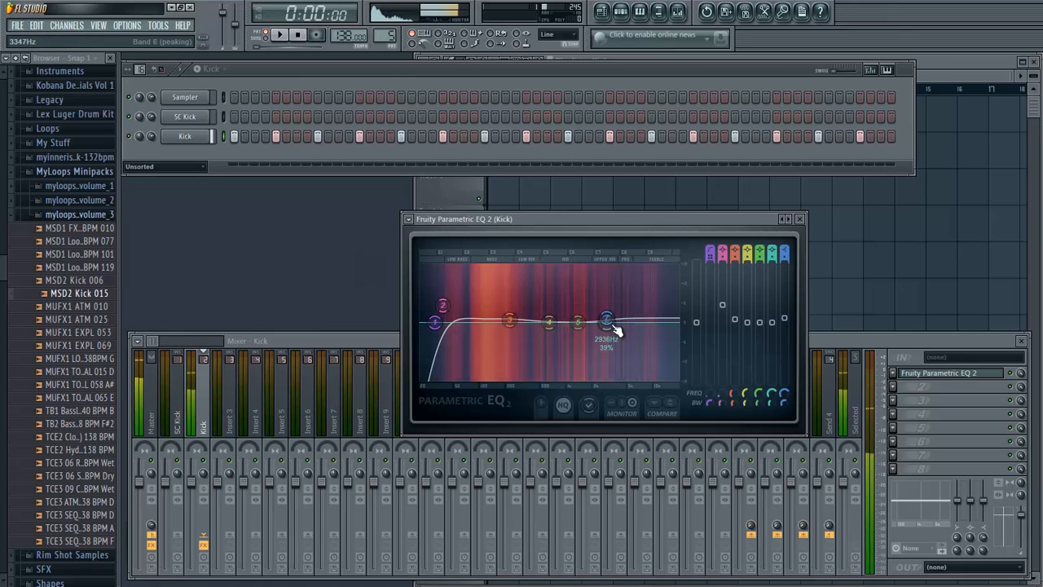
key("q")
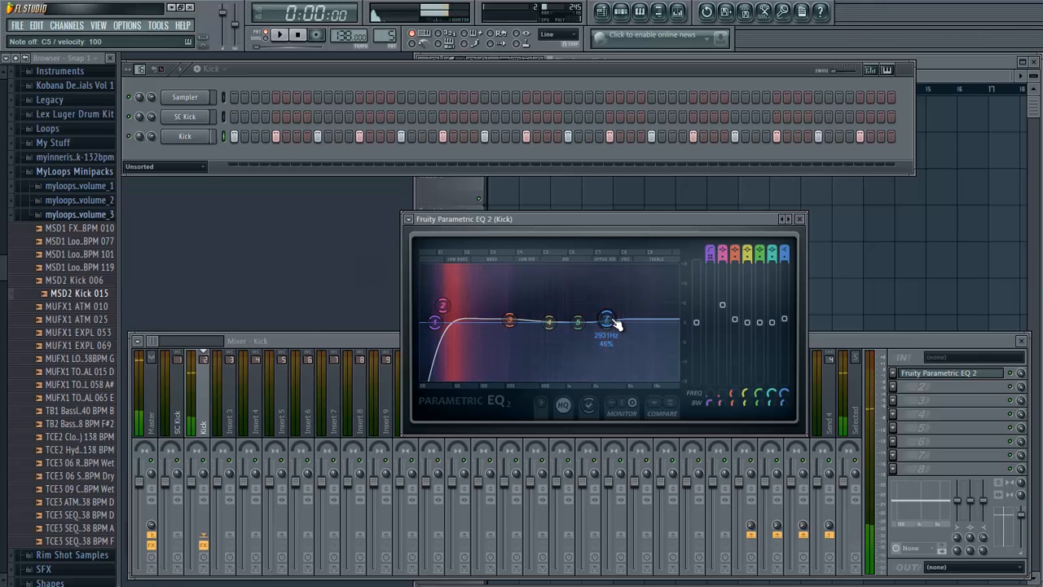
key("q")
key("q")
key("q")
- Move band 6 to about 10021 Hz with a slight boost and 31% width, audition the kick and close the equalizer
left_click_drag(617, 343, 675, 340)
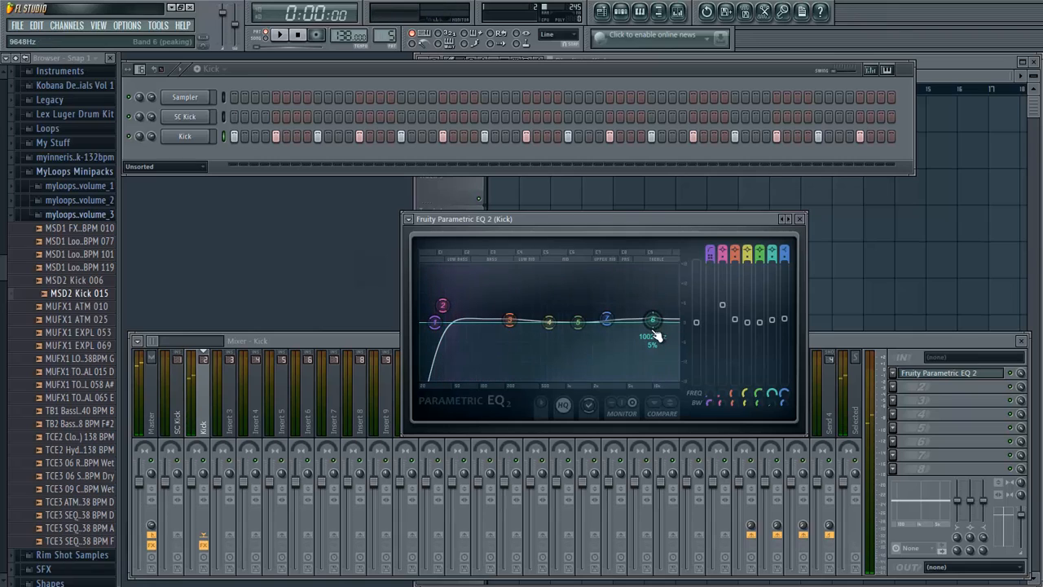
scroll(656, 326, "up", 4)
scroll(658, 327, "down", 6)
scroll(659, 326, "up", 5)
scroll(659, 328, "down", 1)
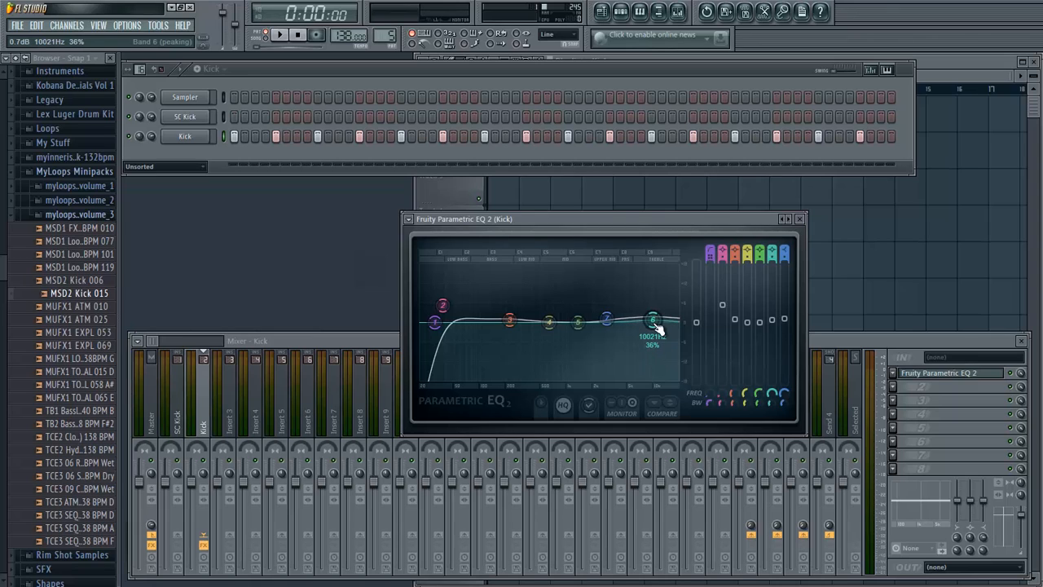
scroll(658, 328, "down", 2)
scroll(659, 328, "up", 2)
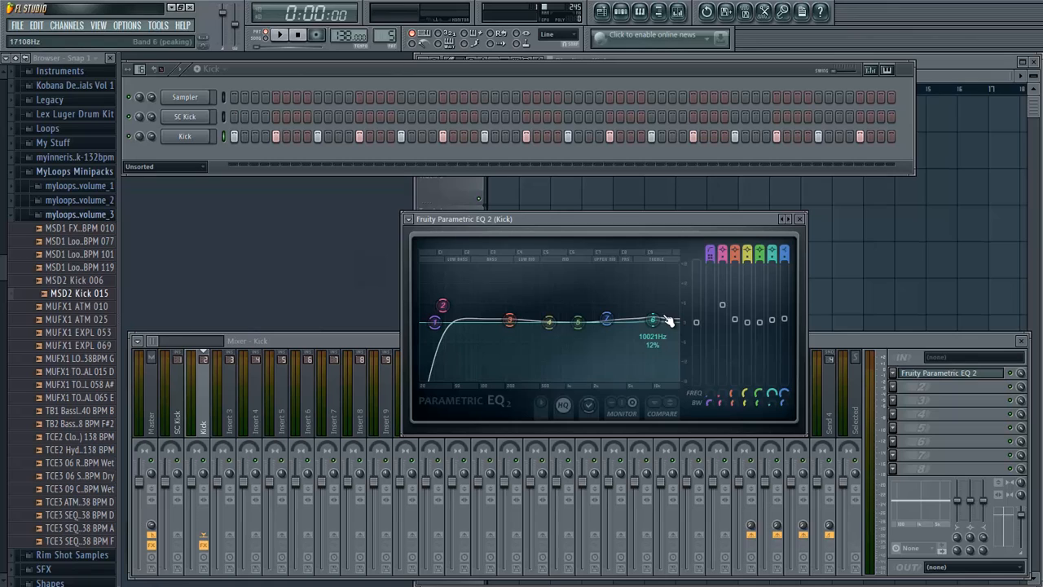
scroll(662, 321, "down", 3)
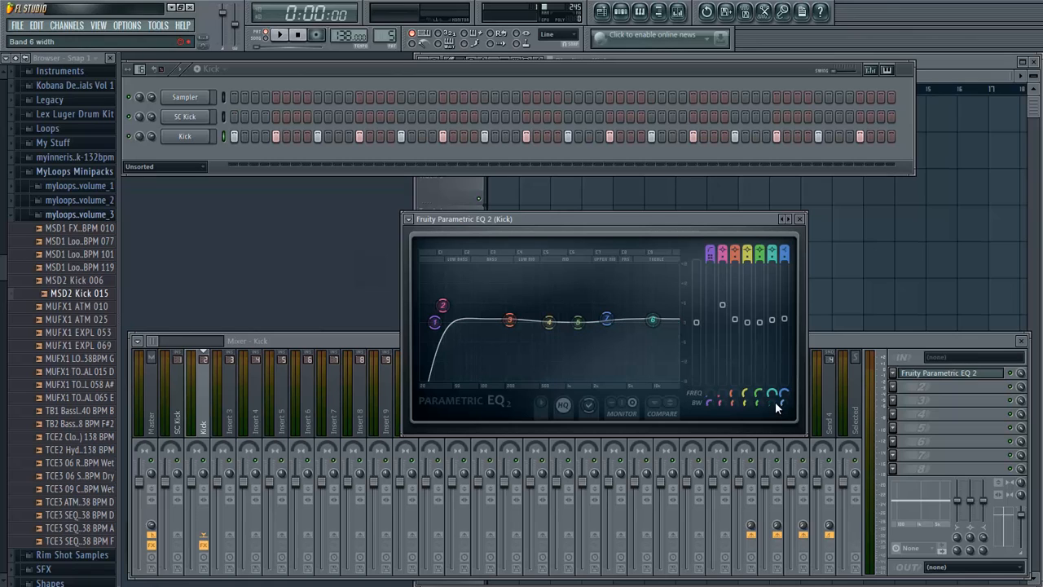
left_click_drag(776, 403, 743, 354)
key("space")
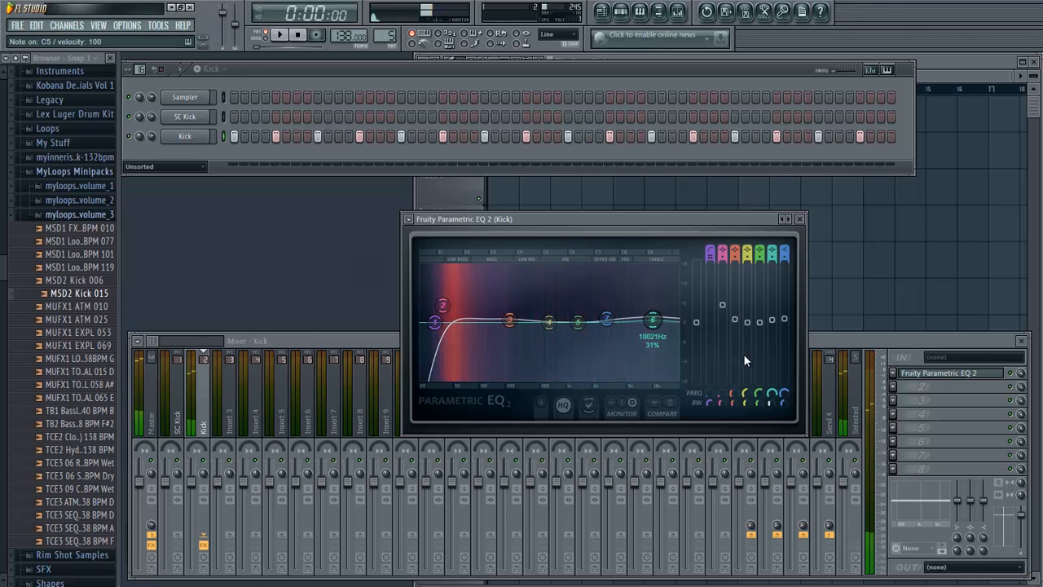
left_click(801, 220)
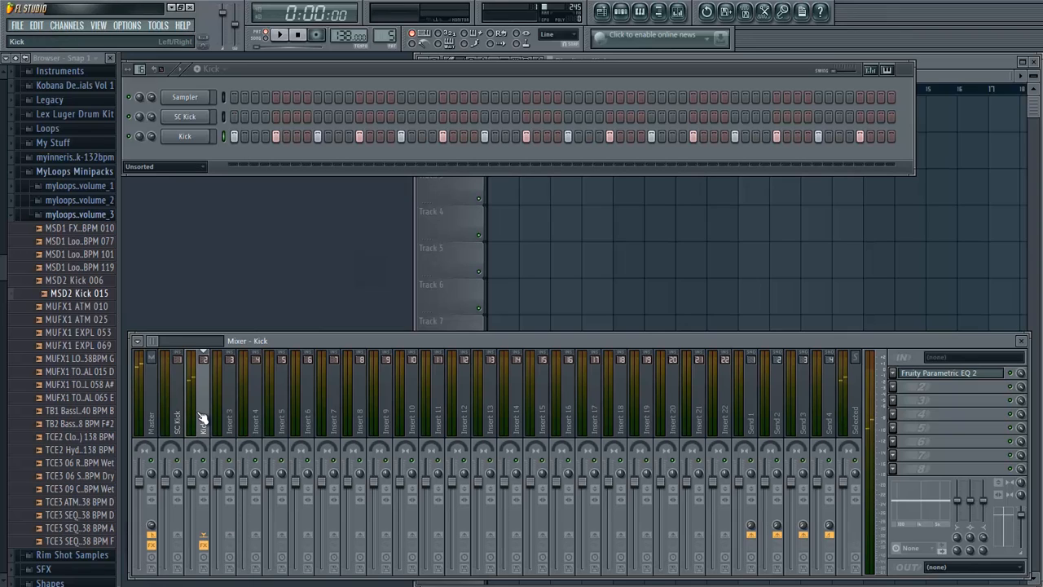
- Route the Kick mixer track only to Insert 3, and name Insert 3 "Kick Bus" with an olive-yellow colour
right_click(233, 539)
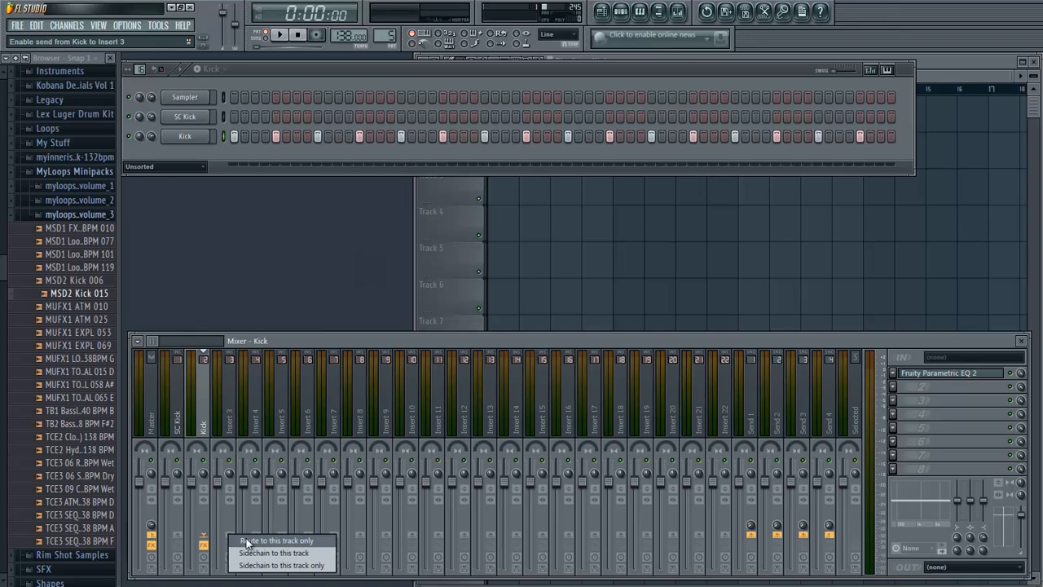
left_click(247, 540)
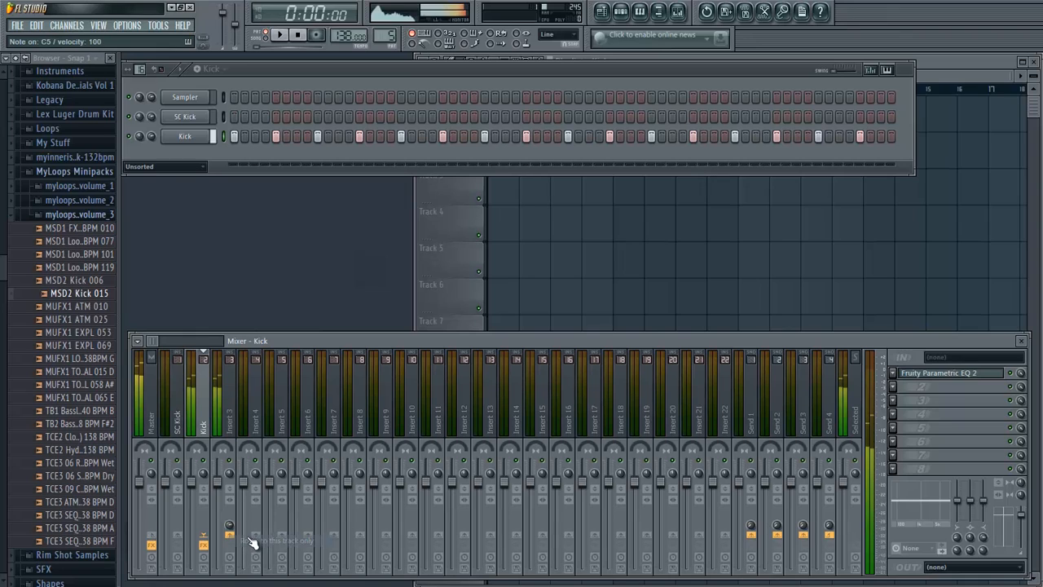
left_click(226, 419)
right_click(226, 419)
left_click(269, 457)
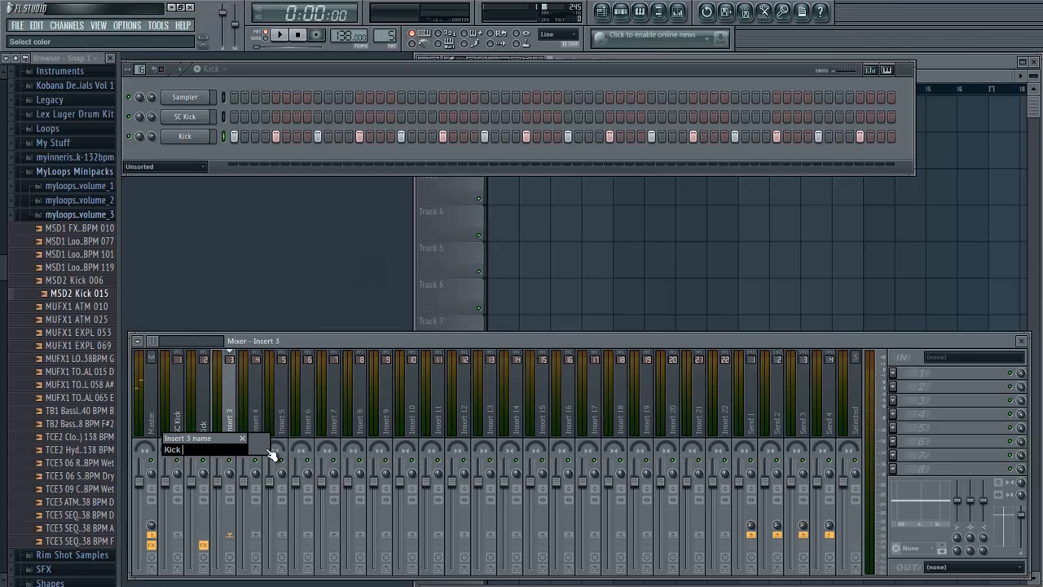
left_click(270, 453)
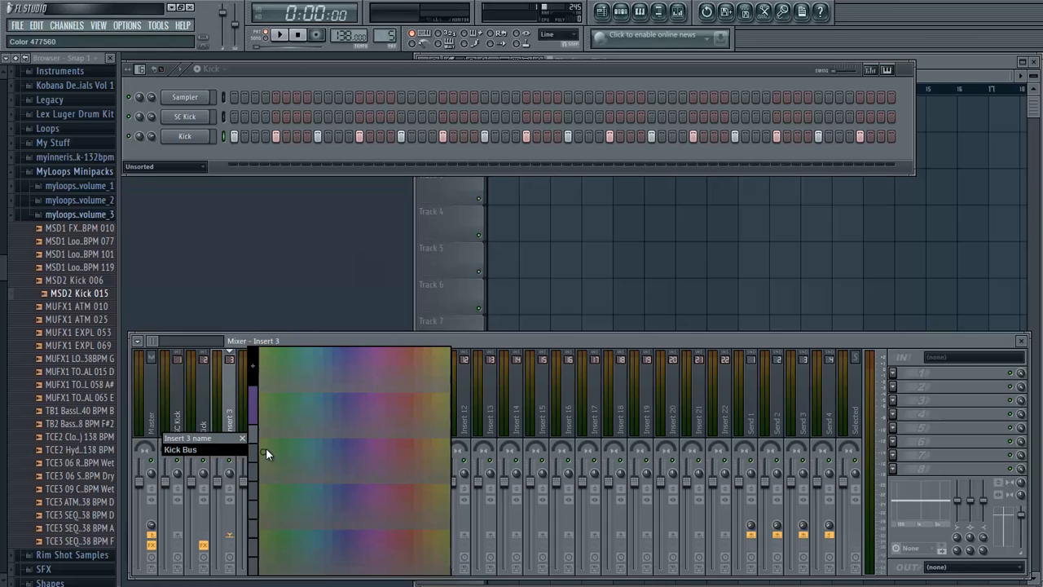
left_click(448, 352)
key("Return")
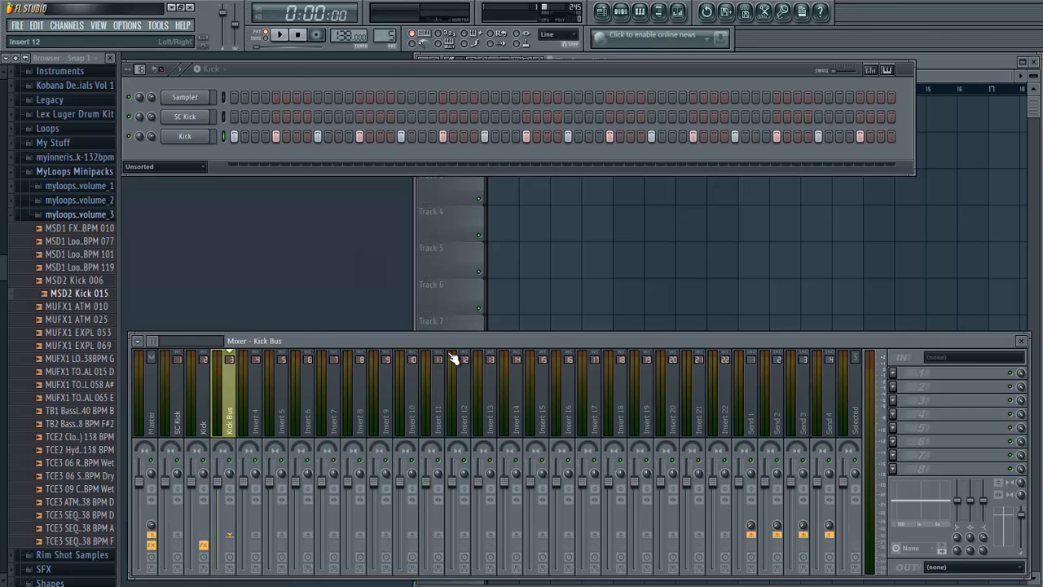
- Colour the Kick and SC Kick mixer tracks blue, leaving Insert 4 selected
right_click(203, 416)
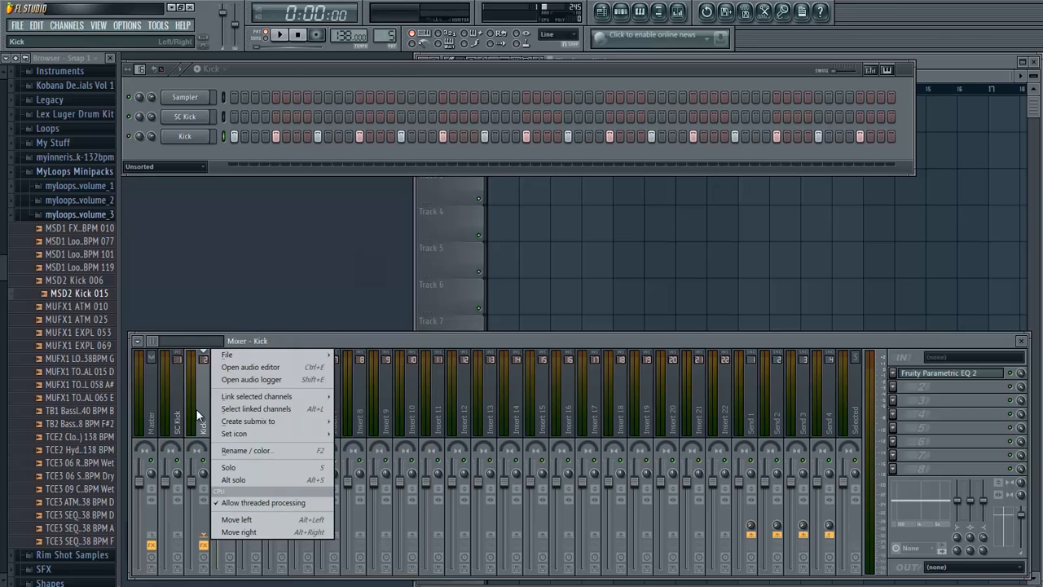
left_click(241, 451)
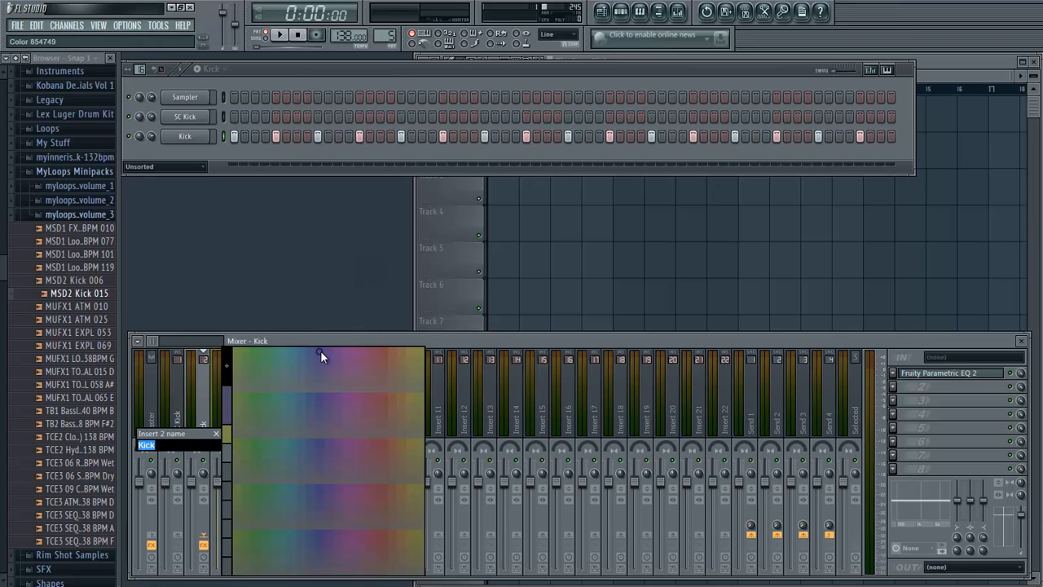
left_click(322, 356)
right_click(176, 356)
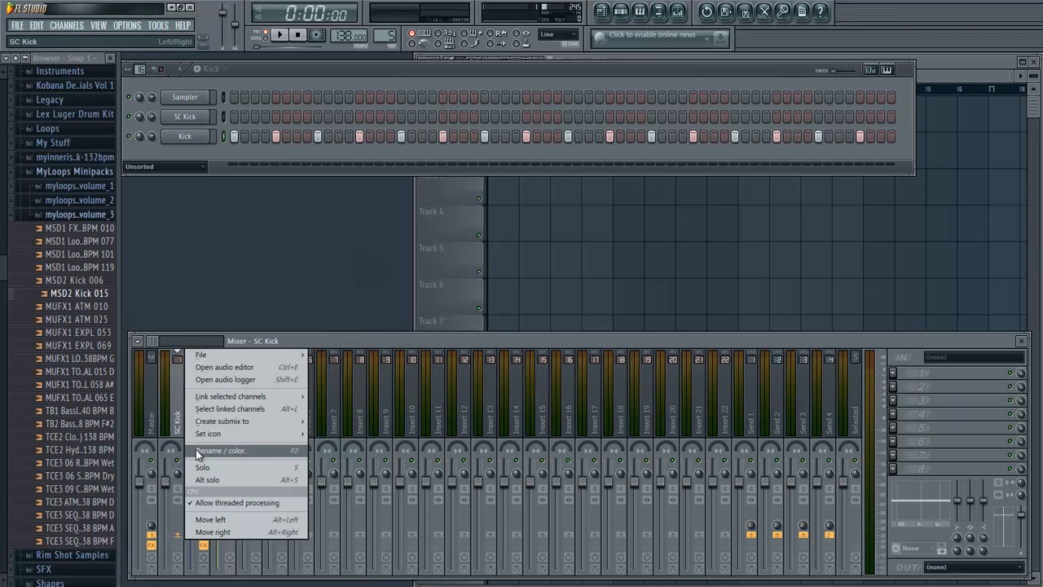
left_click(195, 453)
left_click(275, 356)
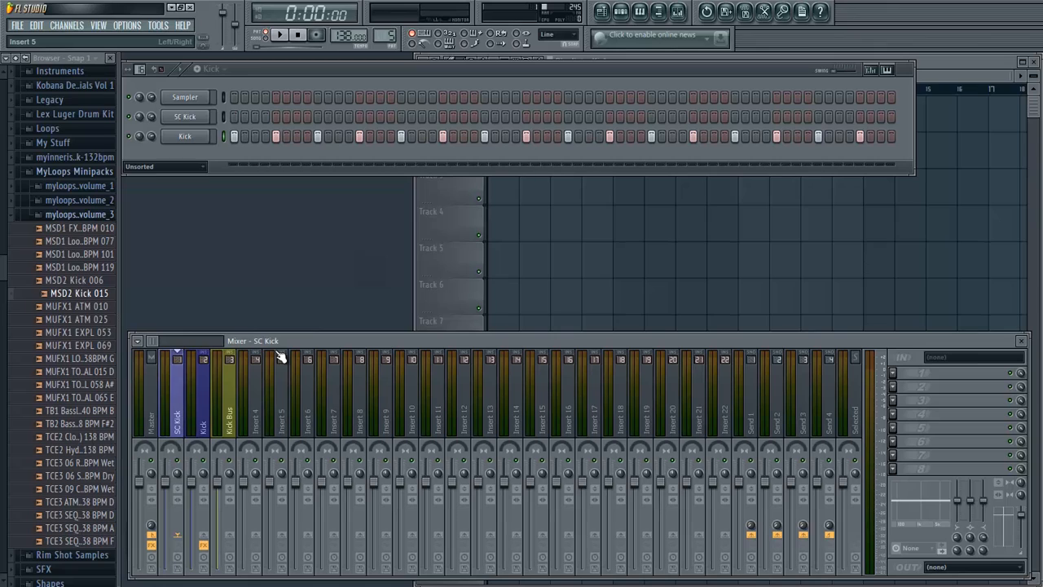
left_click(305, 429)
left_click(259, 424)
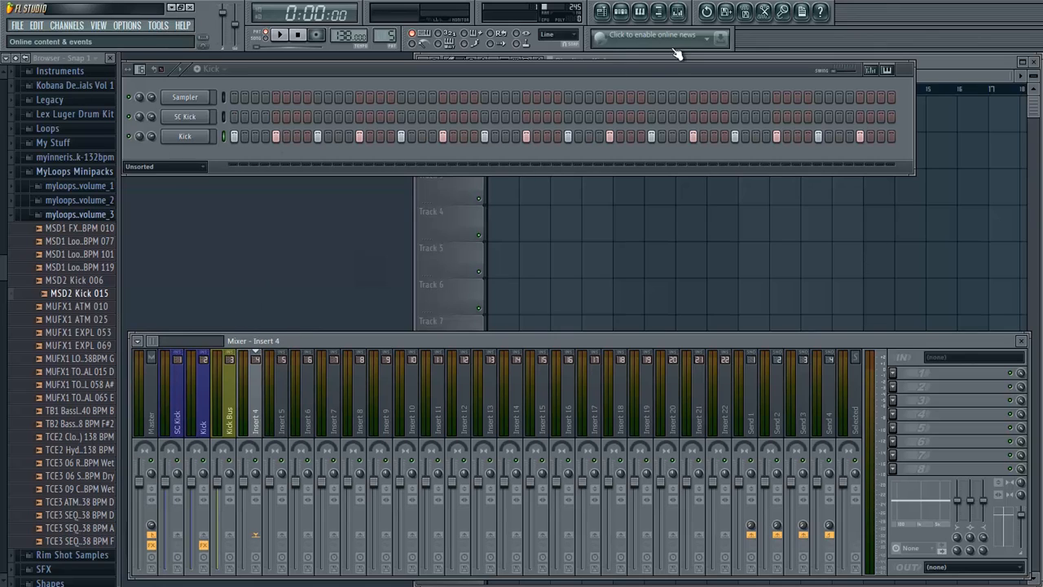
mouse_move(667, 72)
left_mouse_down()
mouse_move(684, 107)
mouse_move(664, 89)
mouse_move(680, 98)
mouse_move(670, 66)
left_mouse_up()
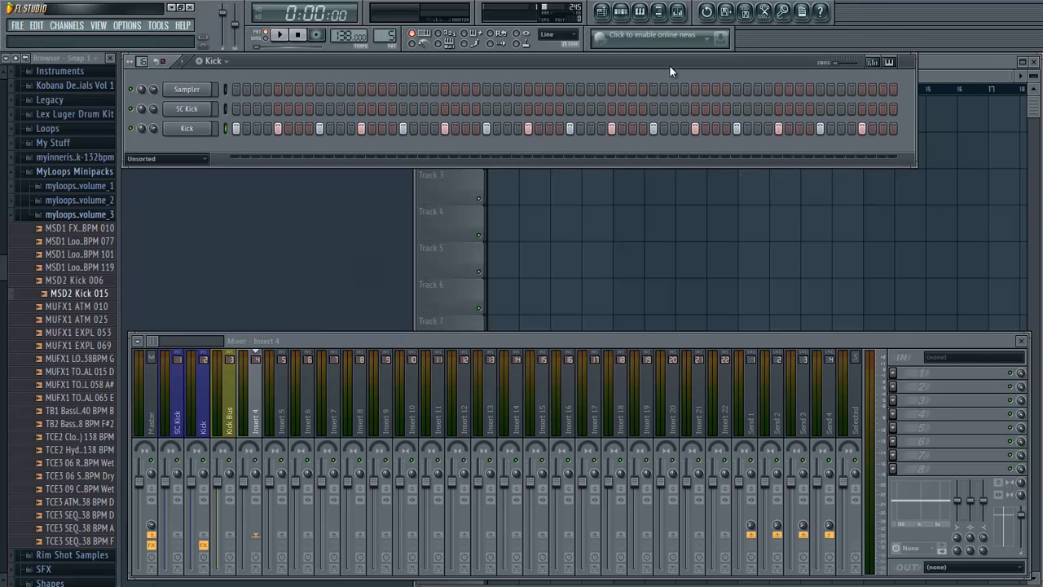
left_click(970, 77)
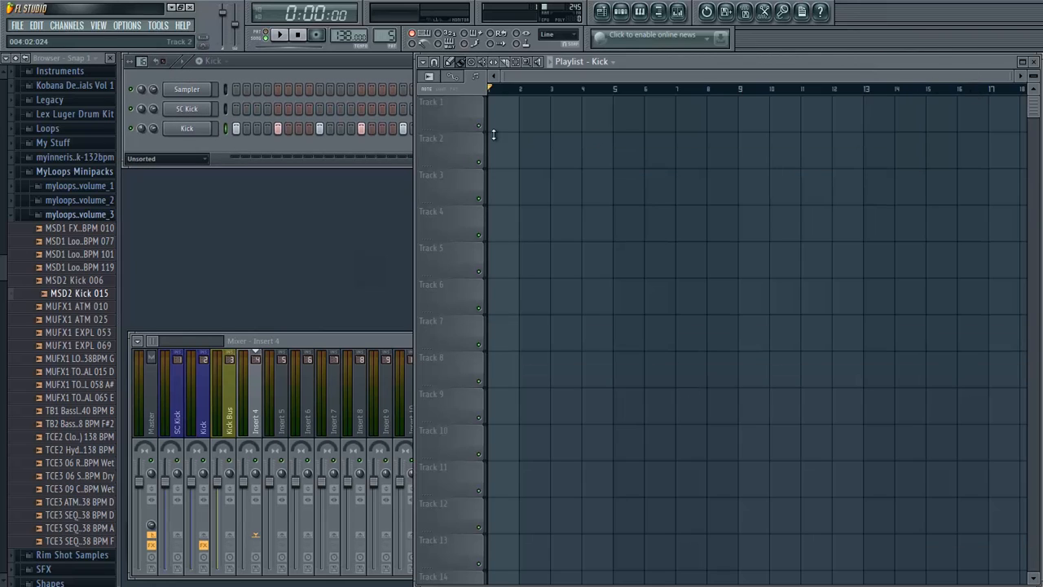
left_click(408, 349)
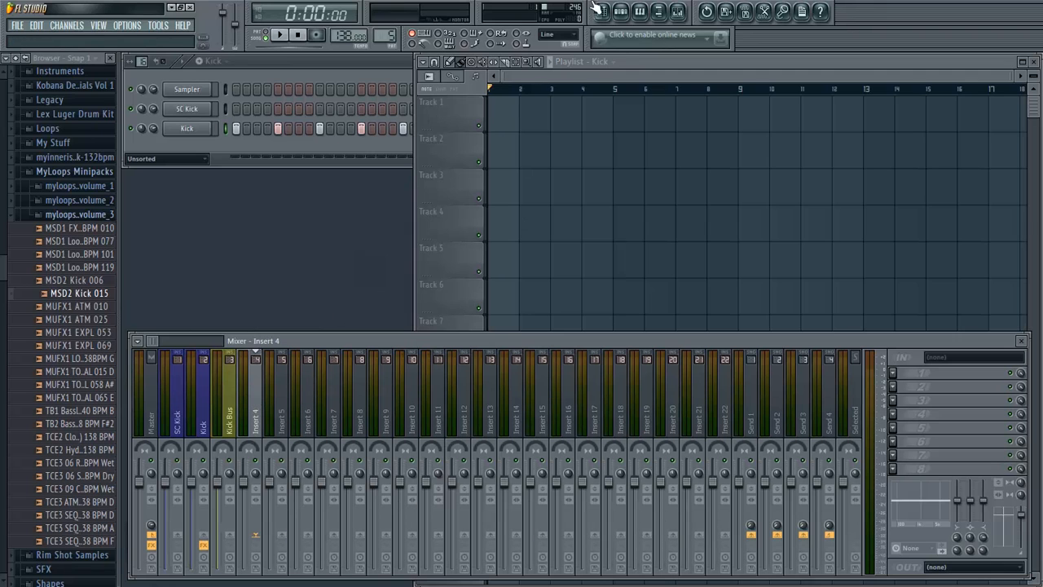
left_click(523, 79)
left_click(400, 89)
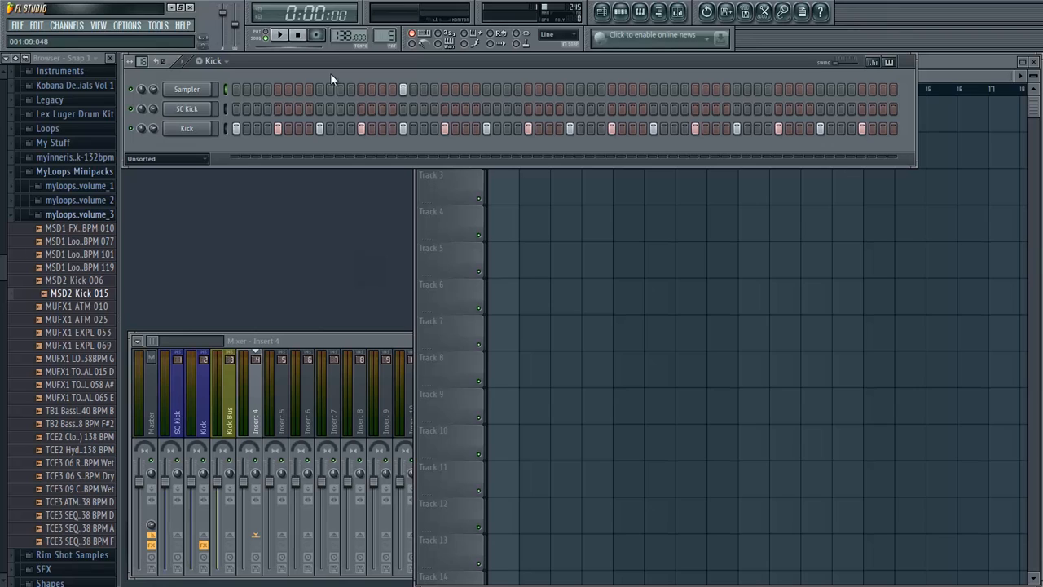
left_click(964, 73)
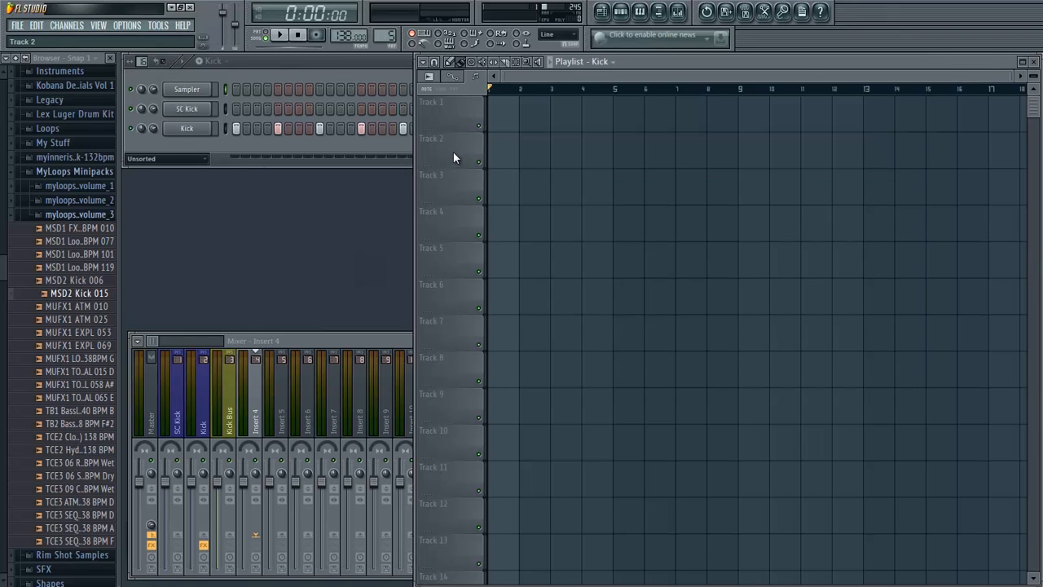
scroll(431, 507, "down", 3)
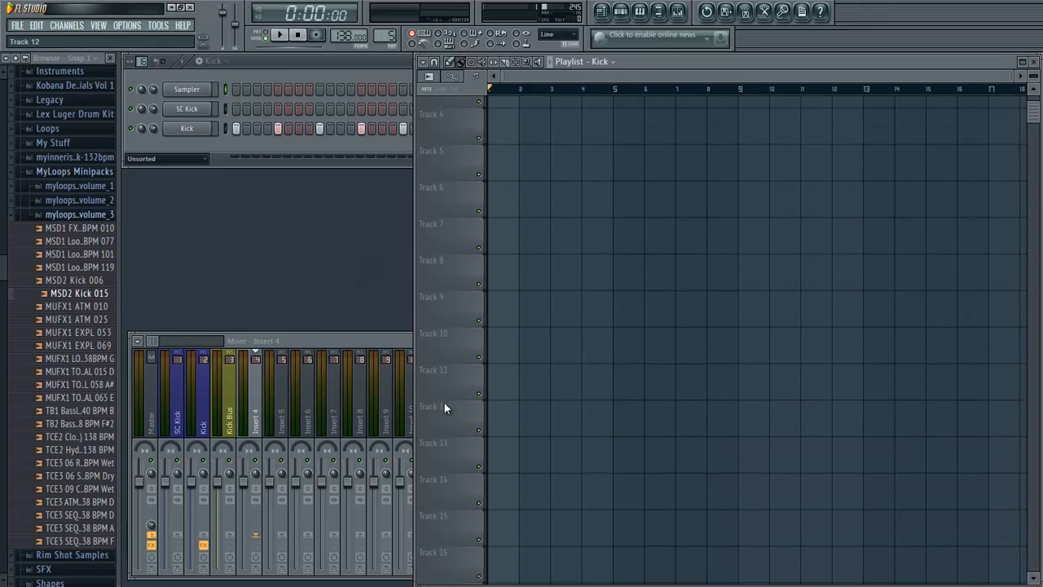
scroll(444, 407, "down", 8)
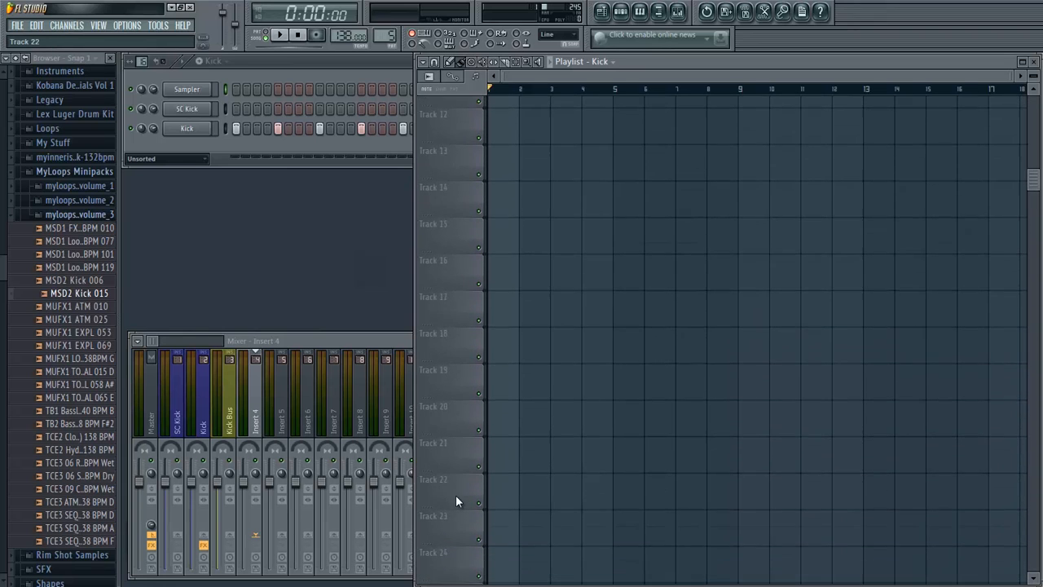
scroll(455, 494, "up", 11)
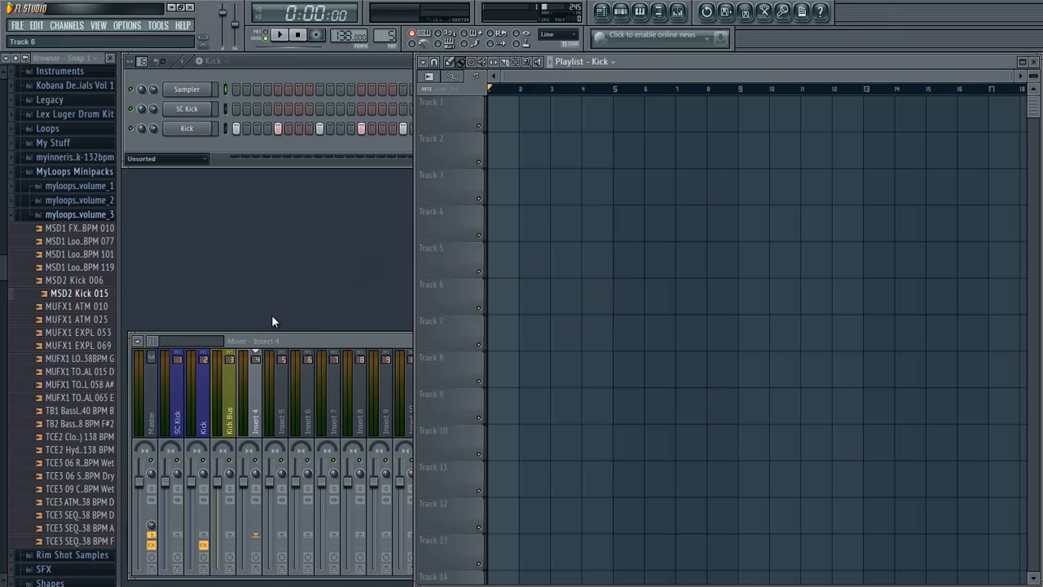
- Collapse the MyLoops Minipacks folder in the browser and make SC Kick the active pattern for the Playlist
left_click(73, 172)
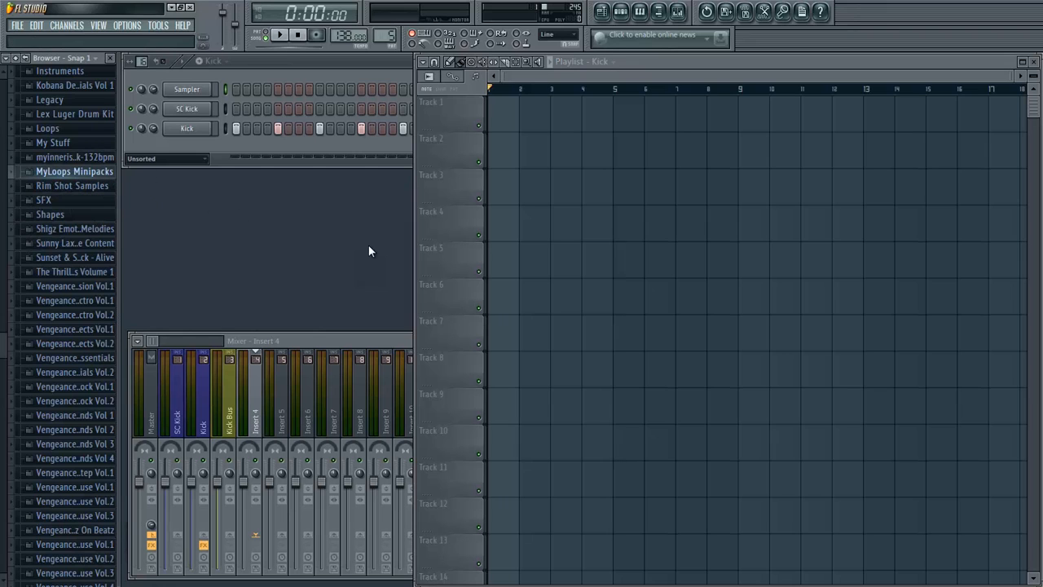
left_click(223, 141)
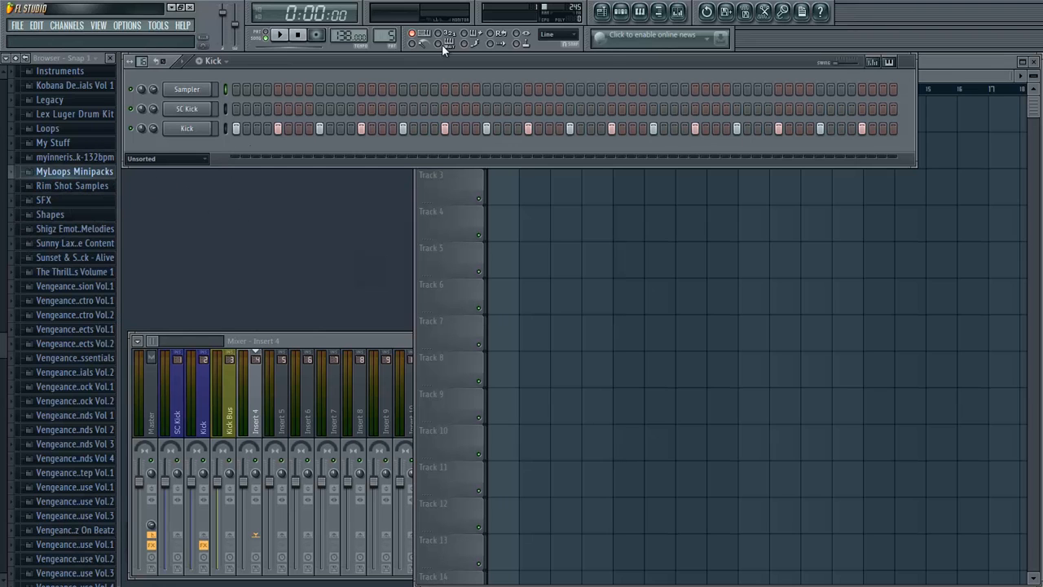
left_click(214, 61)
left_click(220, 71)
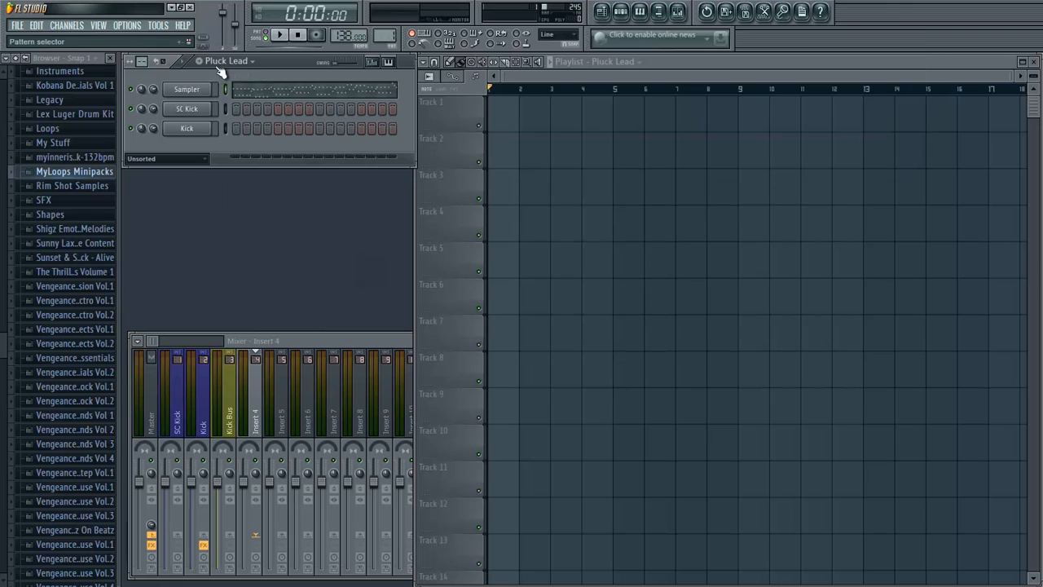
left_click(220, 64)
left_click(228, 110)
left_click(929, 96)
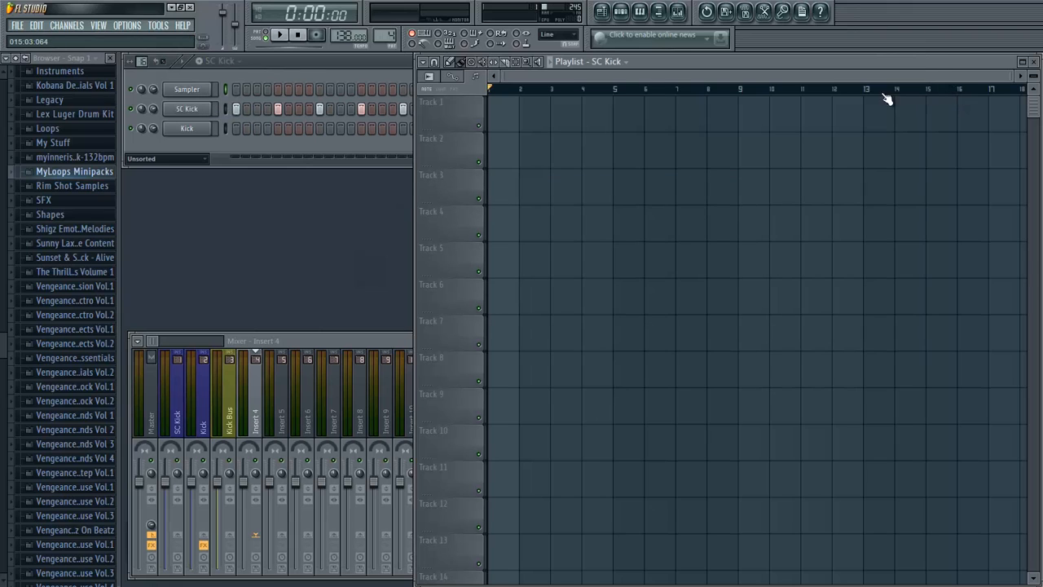
- Fill Track 1 of the Playlist with four consecutive SC Kick clips covering bars 1 to 16, and auto-name the track
scroll(532, 140, "up", 1)
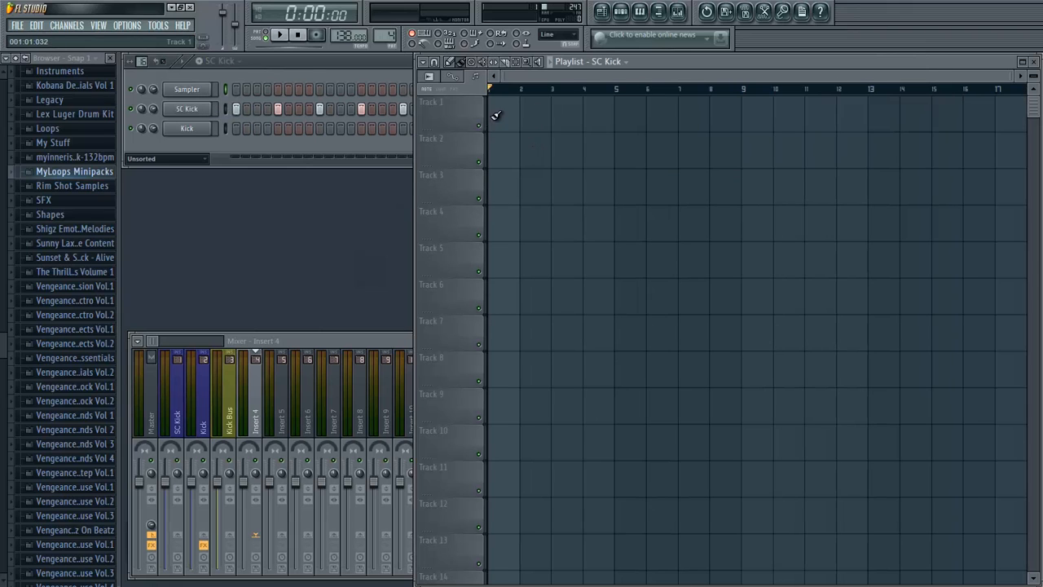
mouse_move(495, 114)
left_mouse_down()
mouse_move(864, 177)
mouse_move(1025, 155)
left_mouse_up()
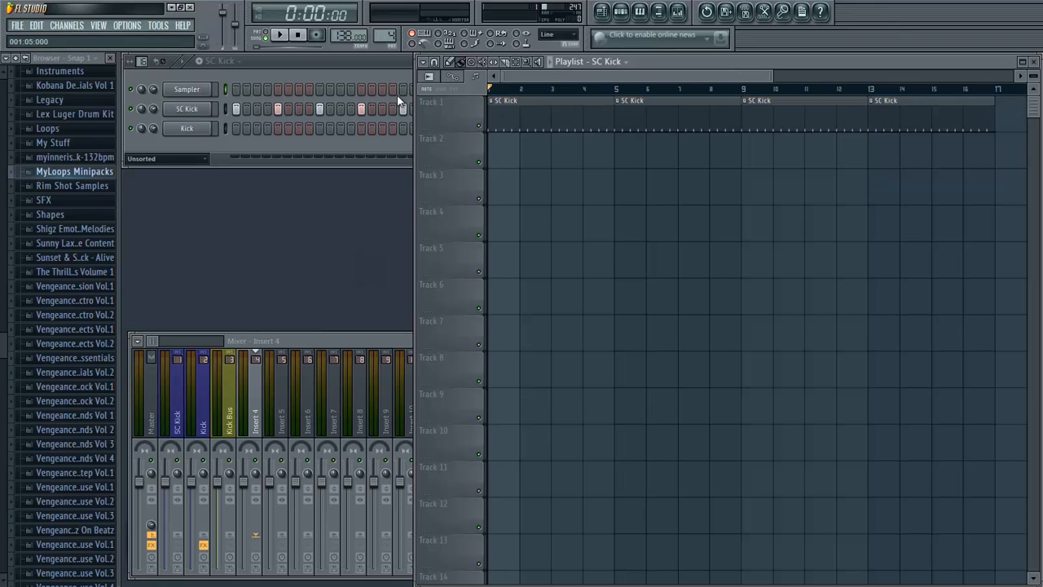
right_click(439, 107)
left_click(487, 128)
- Make Kick the active pattern and return to the Playlist
left_click(222, 61)
left_click(231, 126)
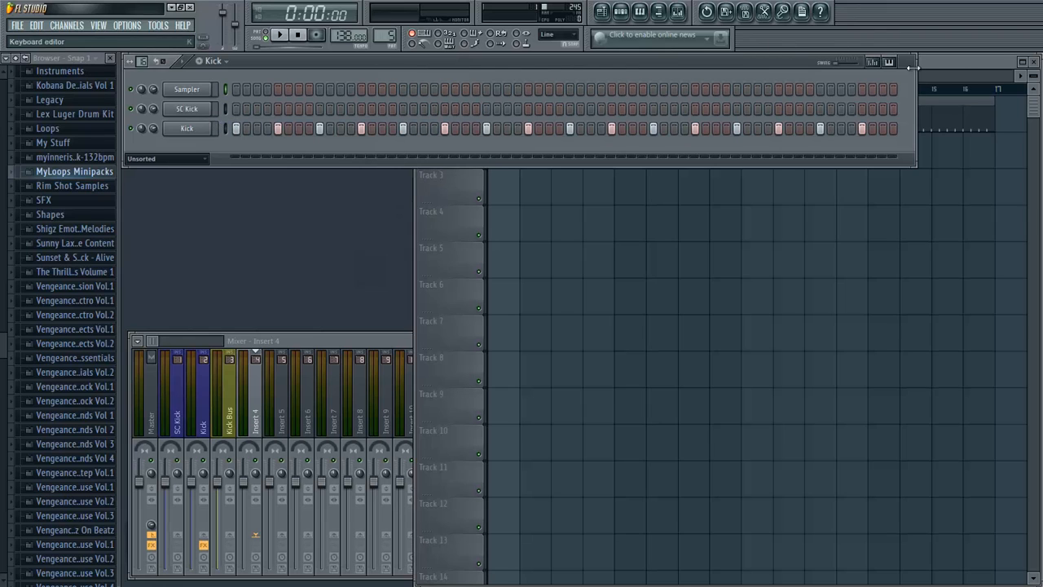
left_click(959, 64)
- Colour the SC Kick Playlist track blue and remove its icon
right_click(461, 122)
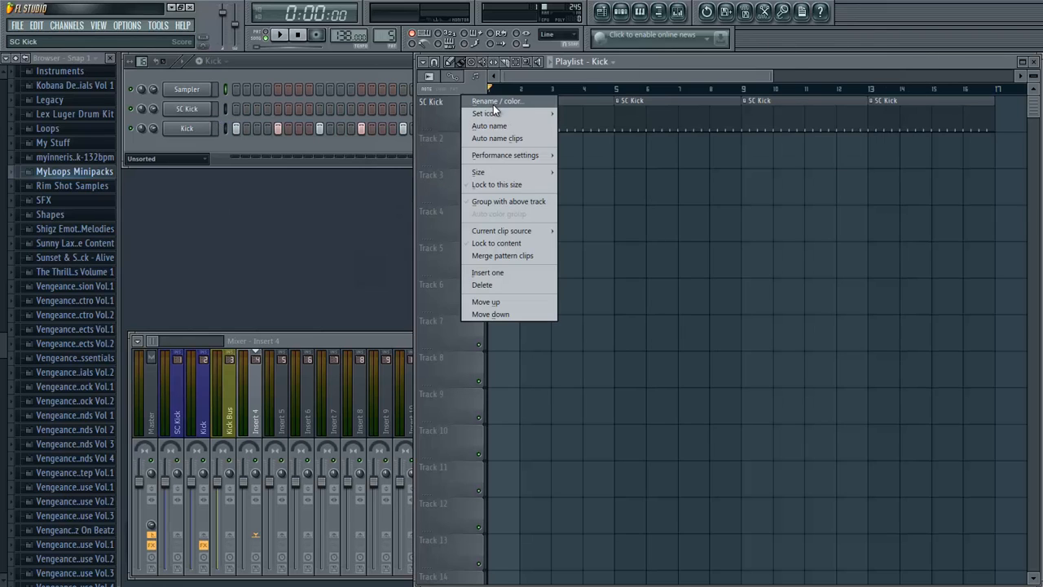
left_click(492, 102)
left_click(486, 101)
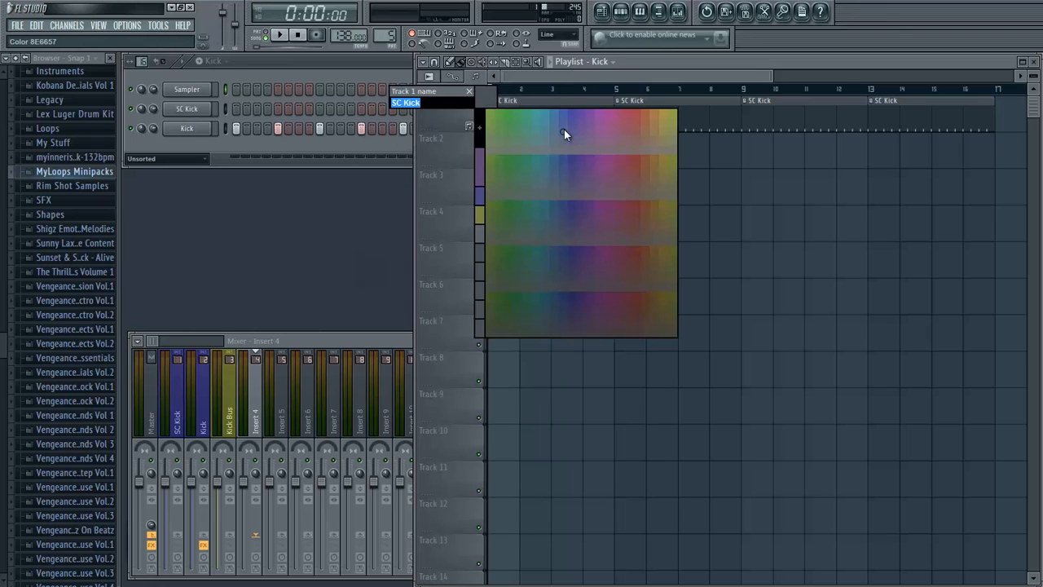
left_click(572, 115)
key("Return")
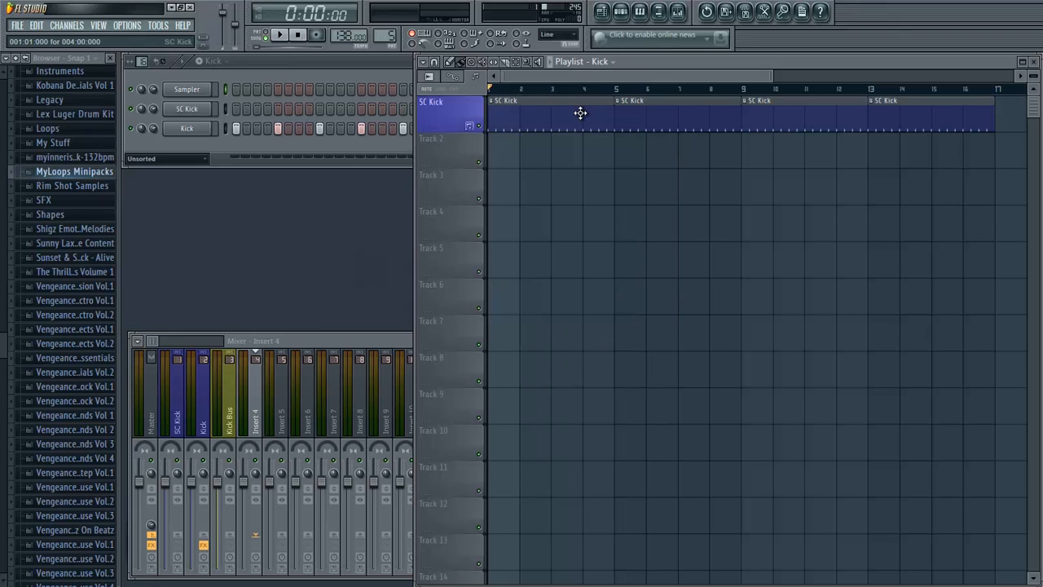
left_click(470, 125)
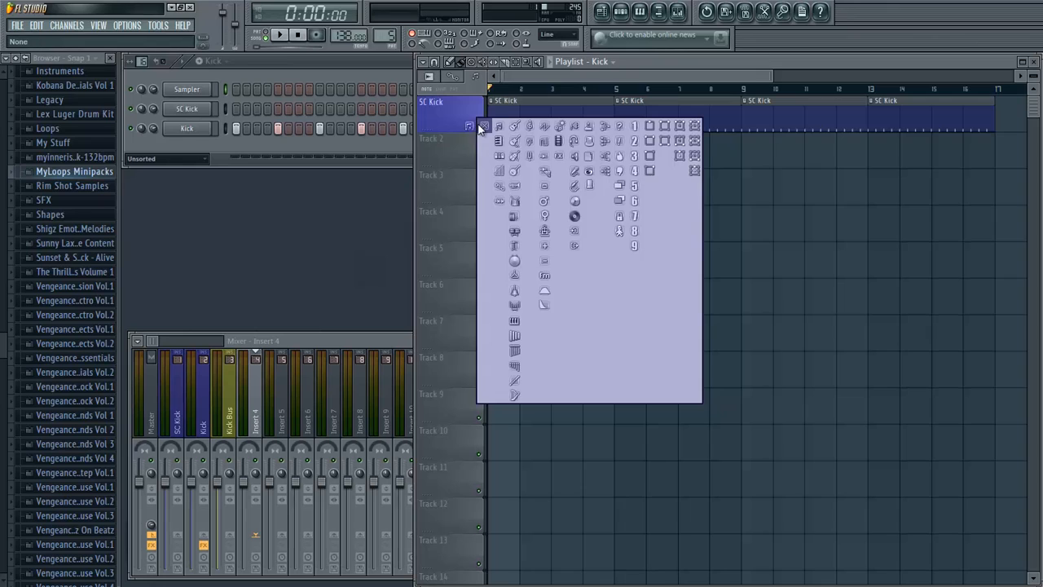
left_click(482, 124)
- Name Track 2 "Kick" with a blue colour and fill it with four Kick clips covering bars 1 to 16
right_click(441, 152)
left_click(466, 114)
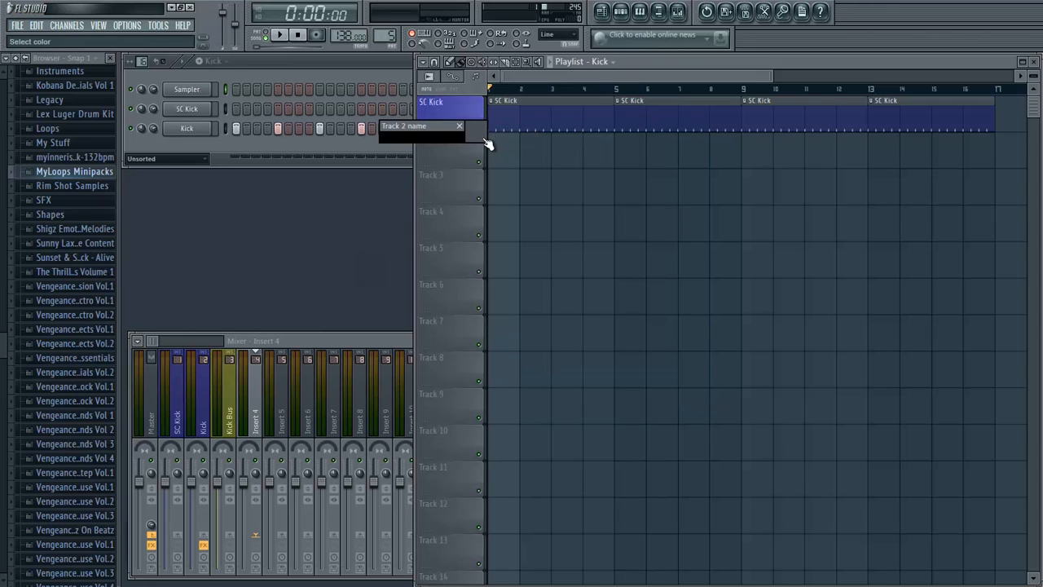
left_click(483, 140)
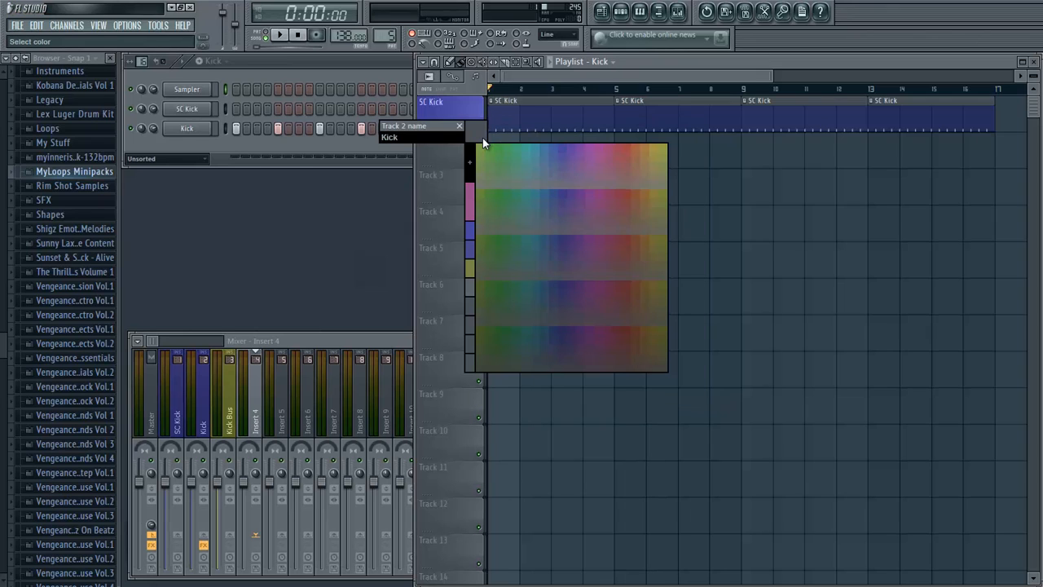
left_click(560, 148)
key("Return")
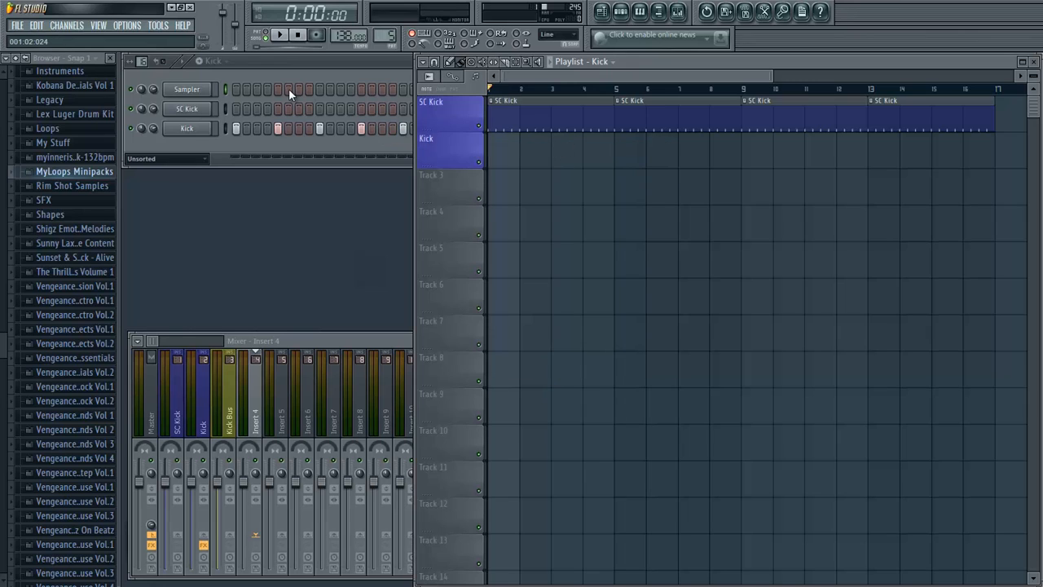
left_click_drag(505, 154, 952, 196)
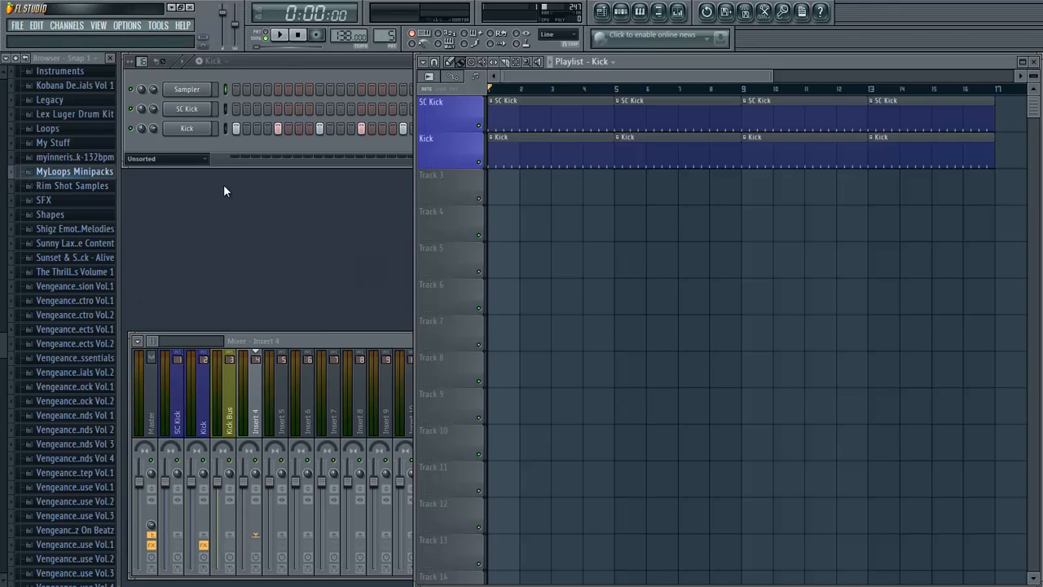
- Expand the Activa Trance Essentials pack and its ATE Drum Hits folder in the browser
scroll(2, 189, "up", 10)
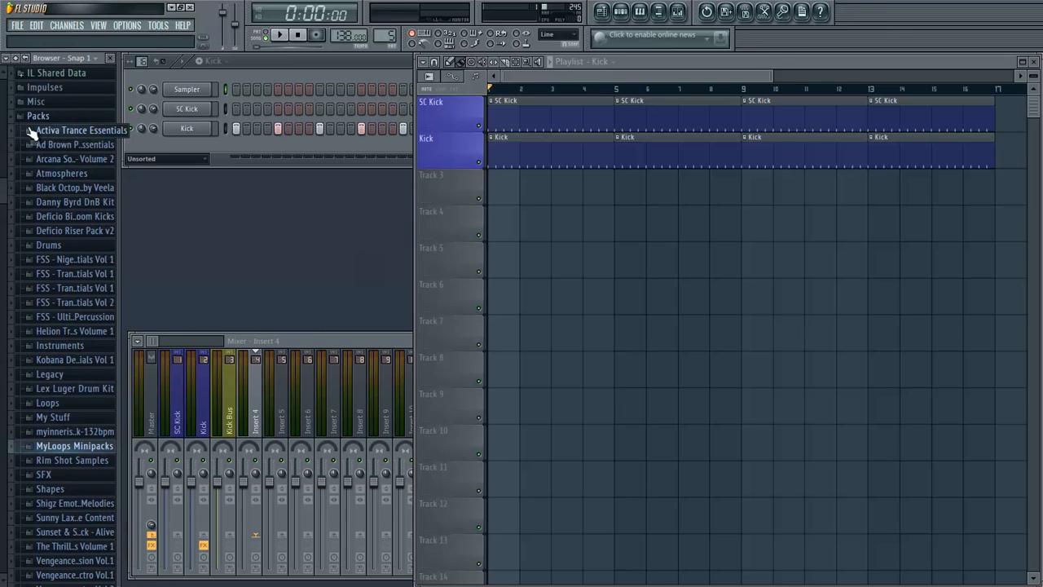
left_click(72, 133)
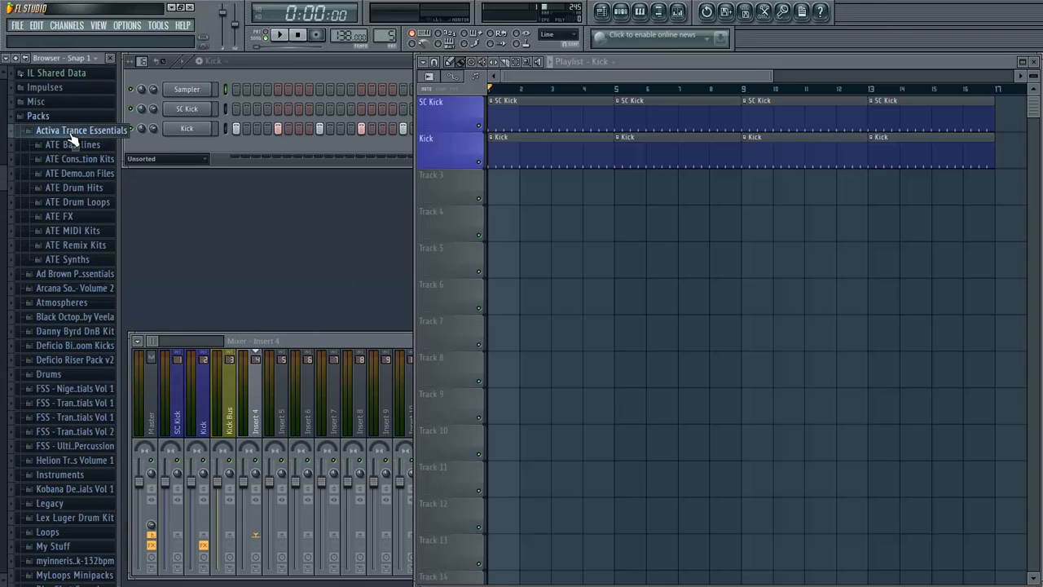
left_click(48, 190)
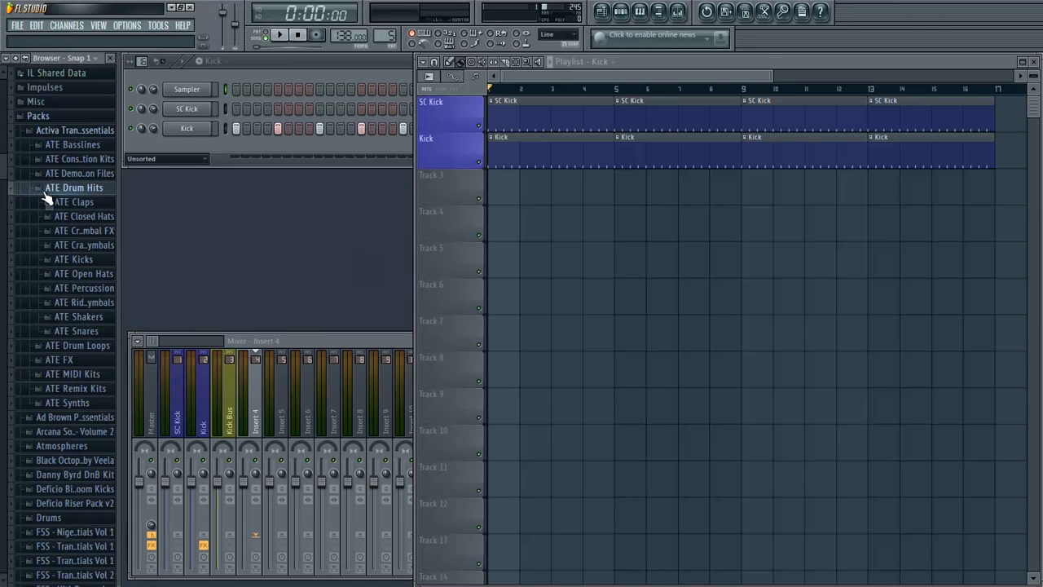
- Create pattern 6 named "Hat 1" and add the ATE Closed Hat - 001 sample as a new channel
left_click(163, 159)
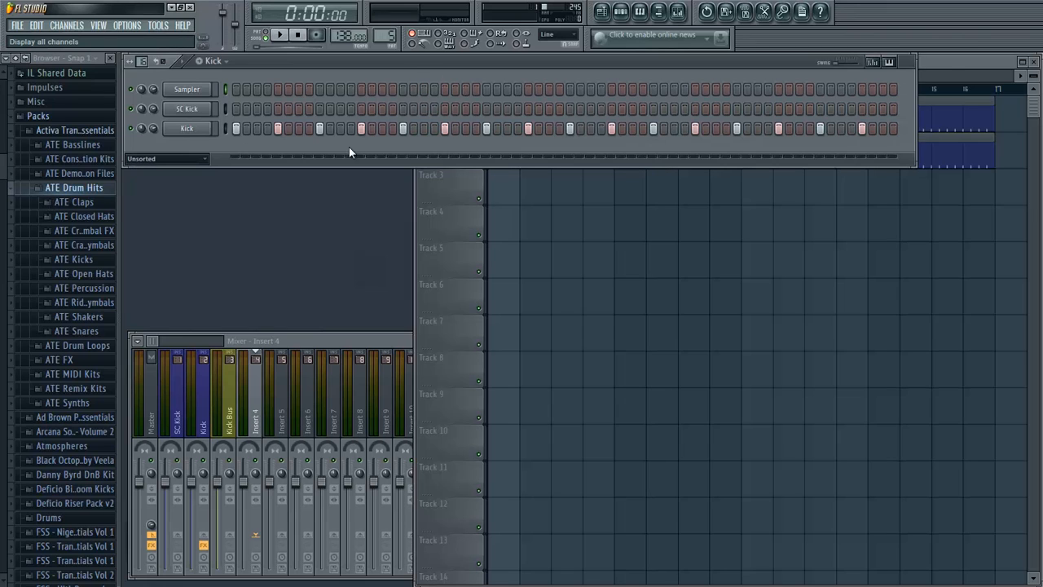
left_click(952, 61)
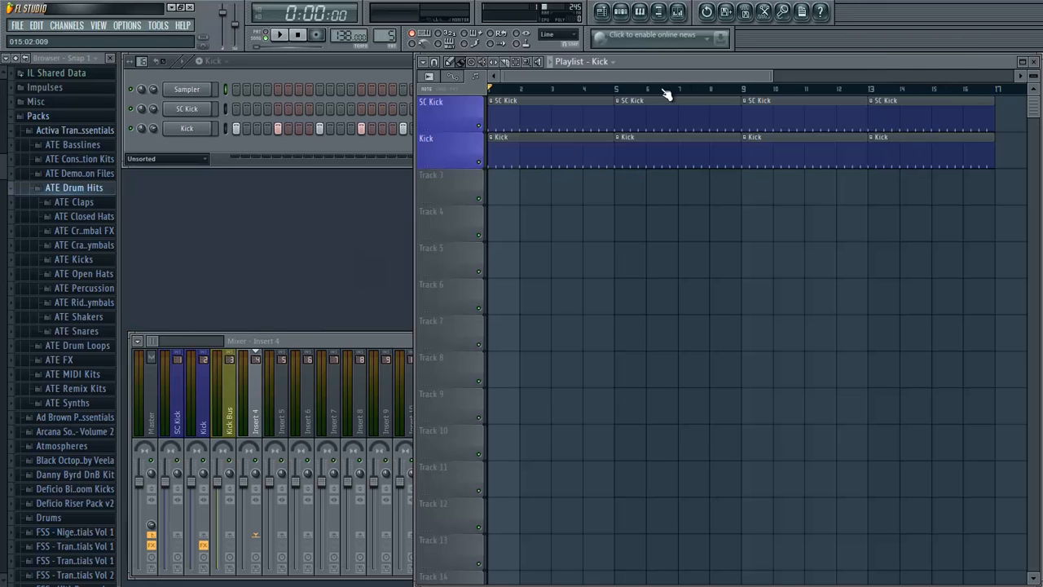
left_click(200, 64)
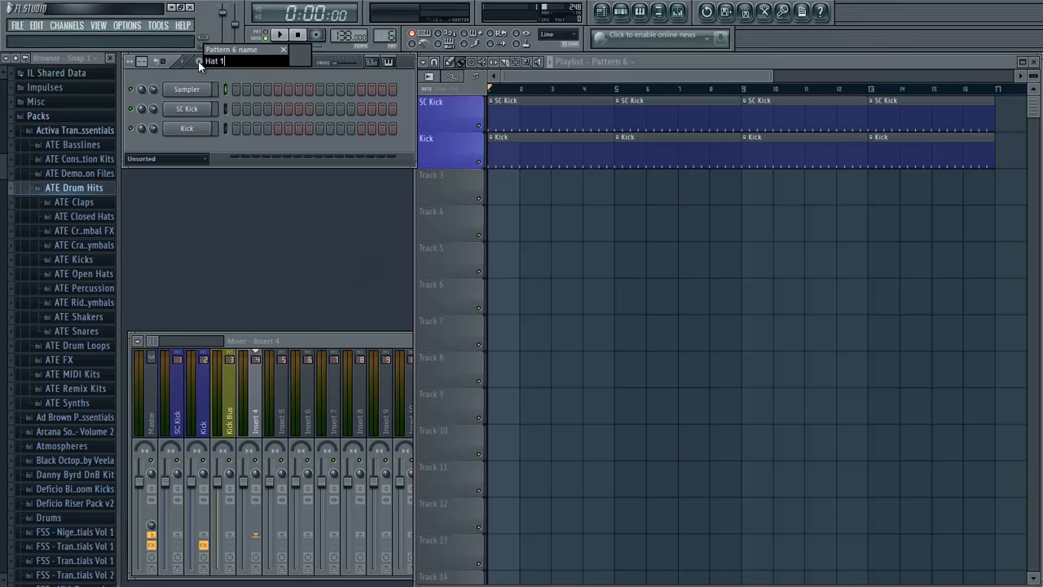
key("Return")
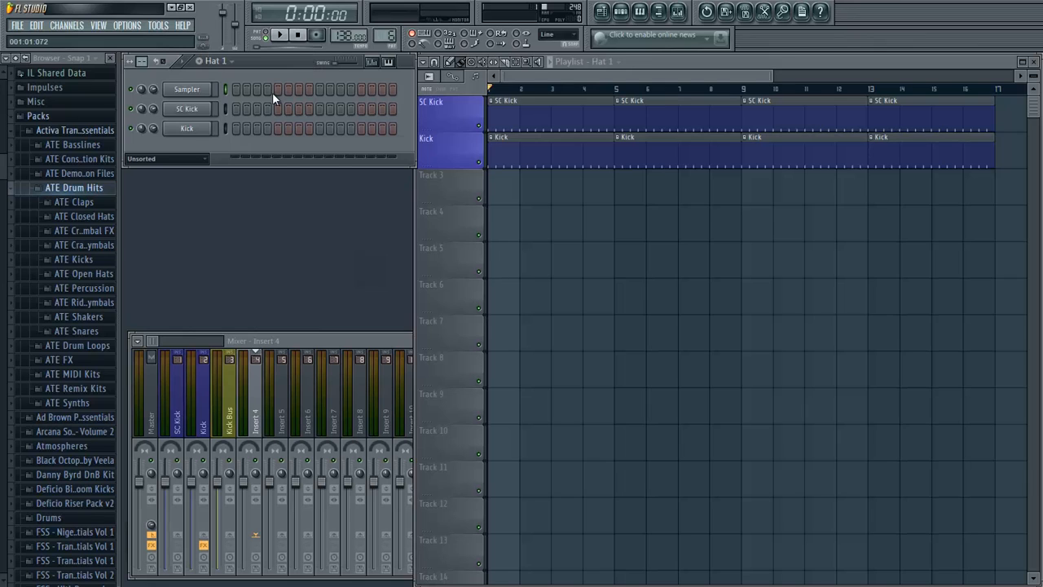
left_click(98, 216)
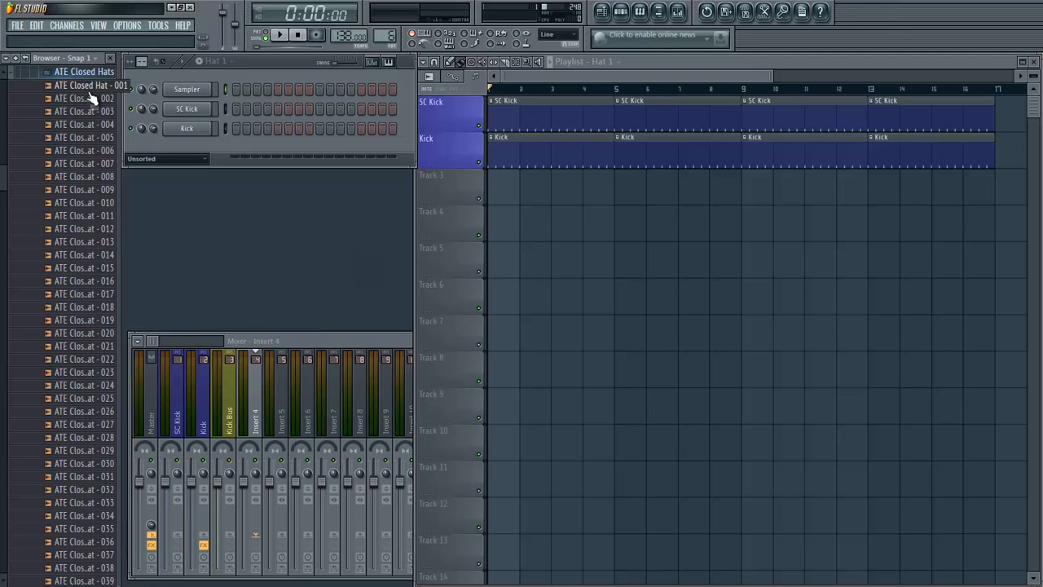
left_click_drag(90, 94, 174, 143)
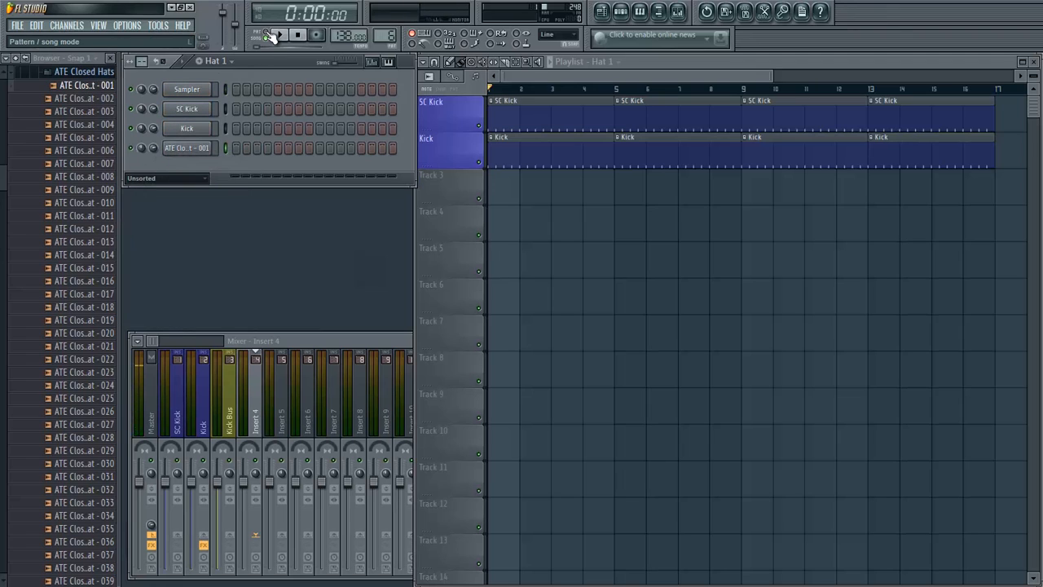
- In the closed hat's piano roll, place two consecutive half-beat C5 notes on beat 1 and lower the first note's velocity
right_click(206, 148)
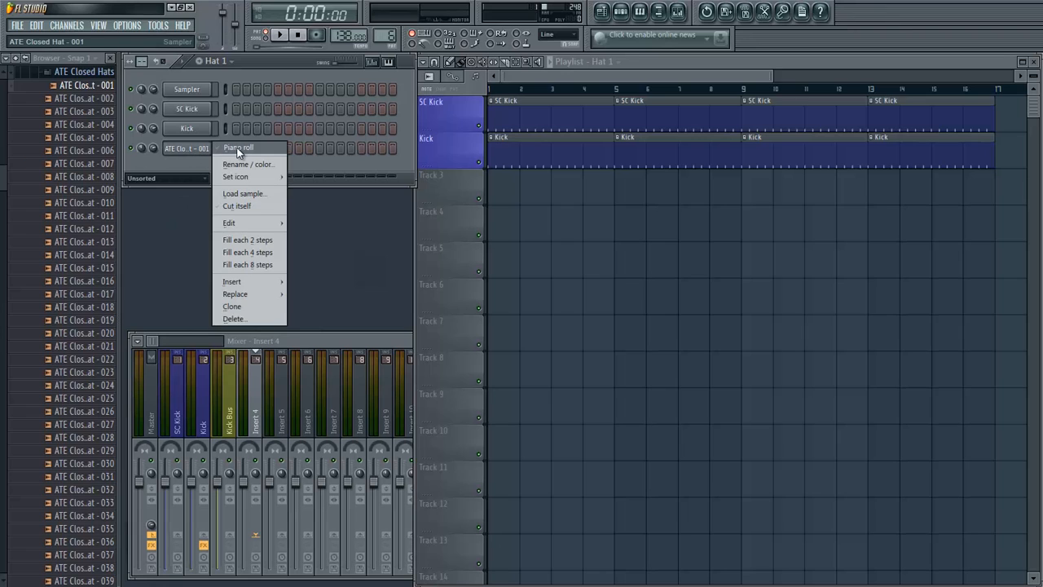
left_click(238, 148)
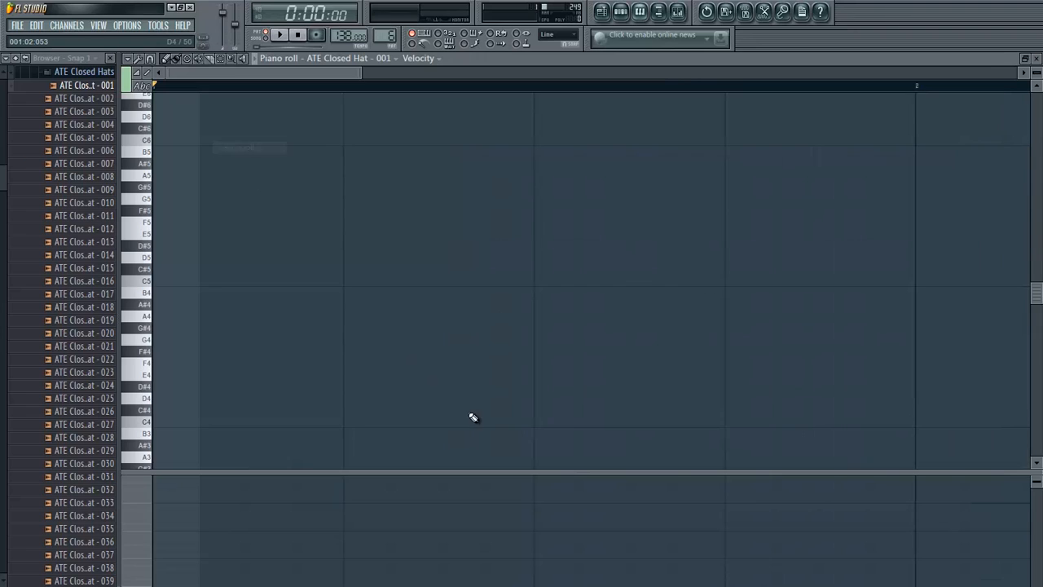
left_click(158, 281)
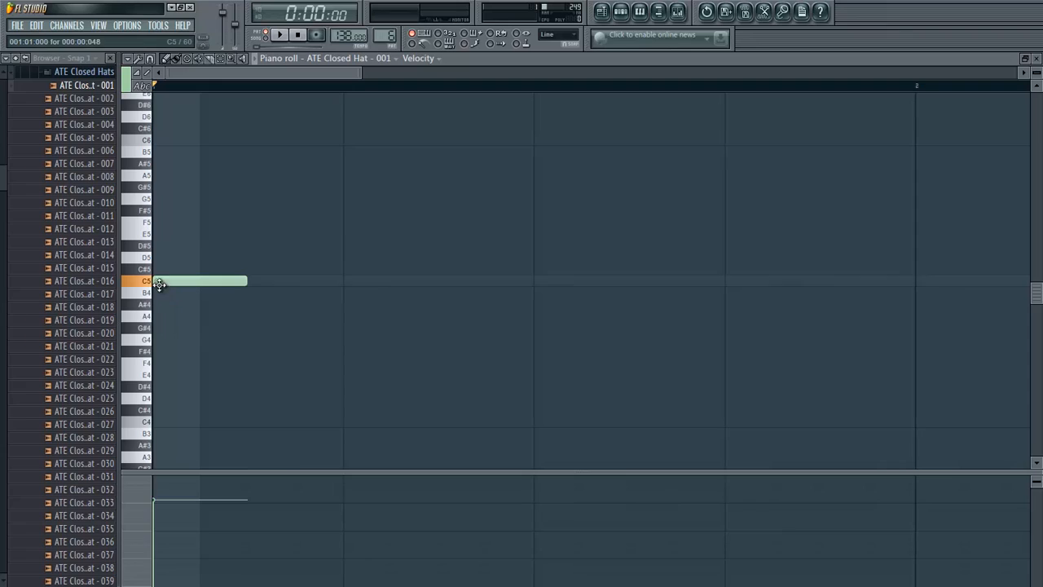
left_click(253, 282)
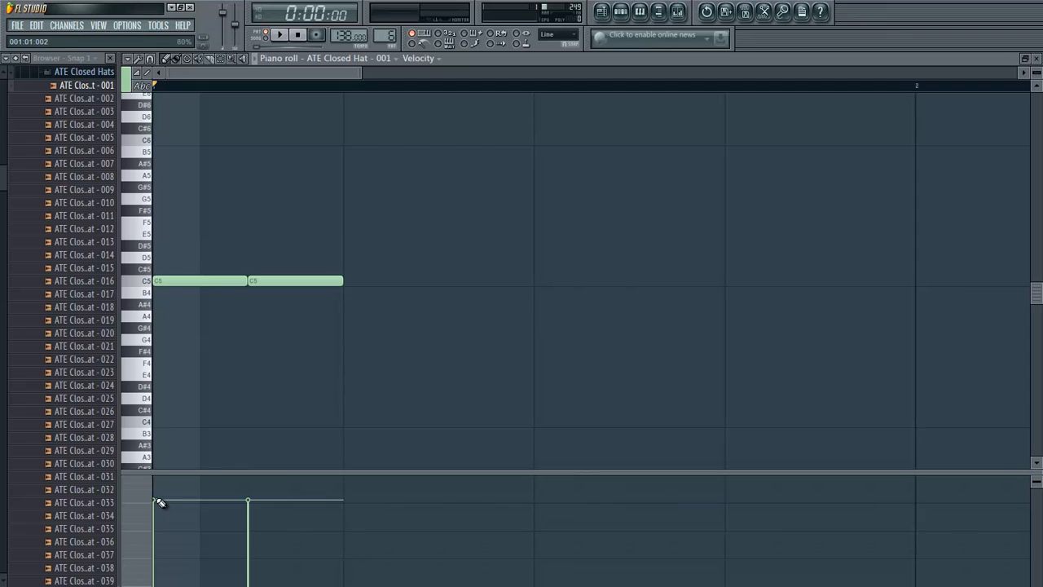
left_click_drag(160, 503, 161, 537)
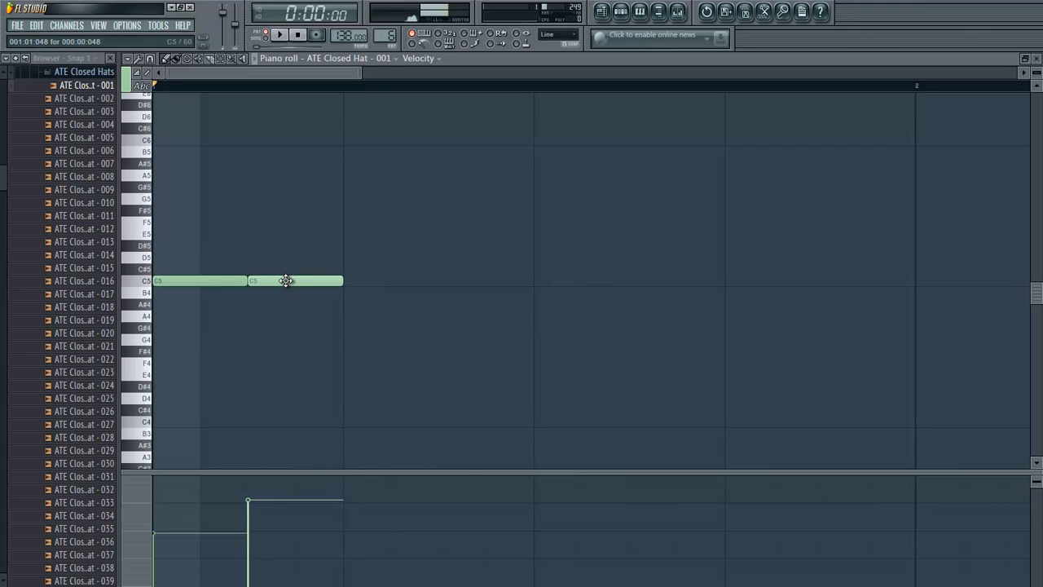
- Copy the pair of C5 notes from beat 1 onto beat 2
key("Page_Down")
key("Page_Up")
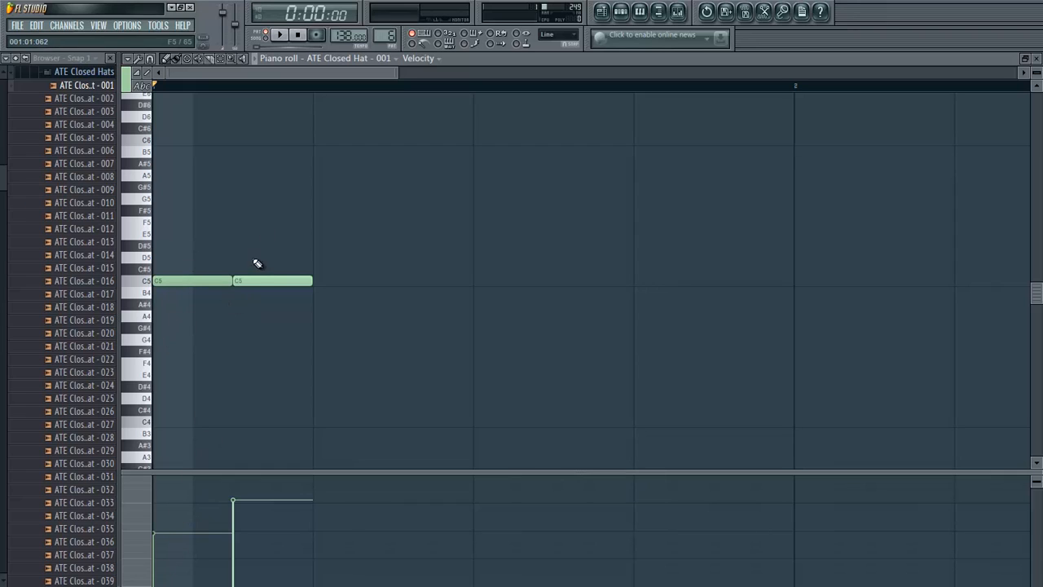
key("ctrl+a")
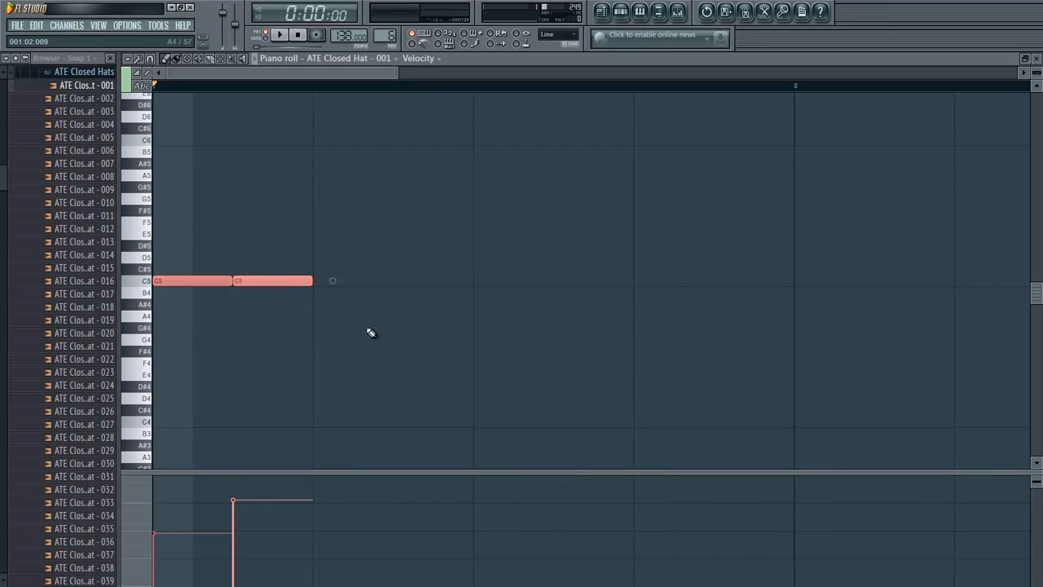
left_click(403, 349, "ctrl")
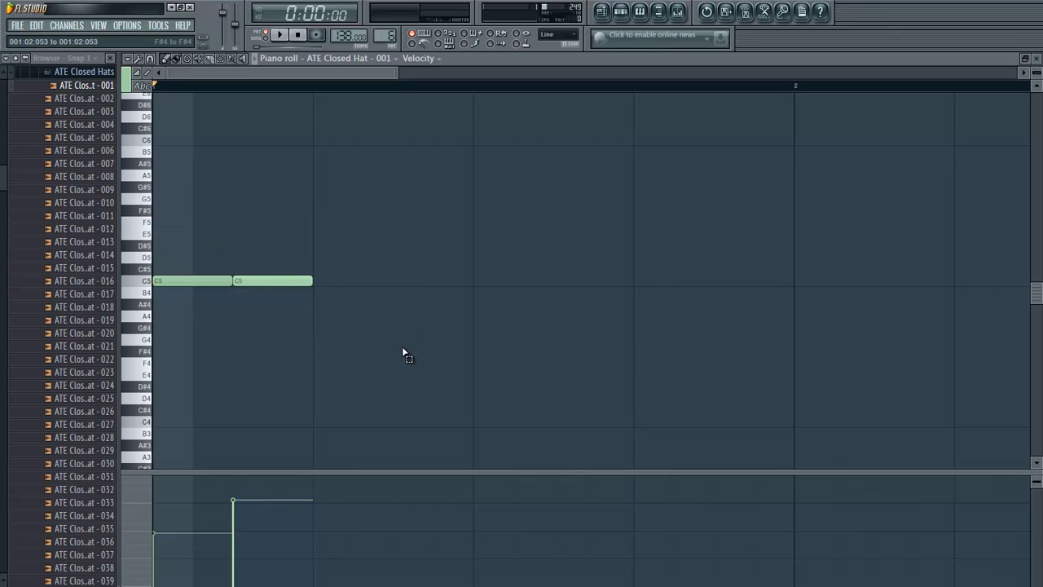
left_click_drag(403, 352, 133, 199)
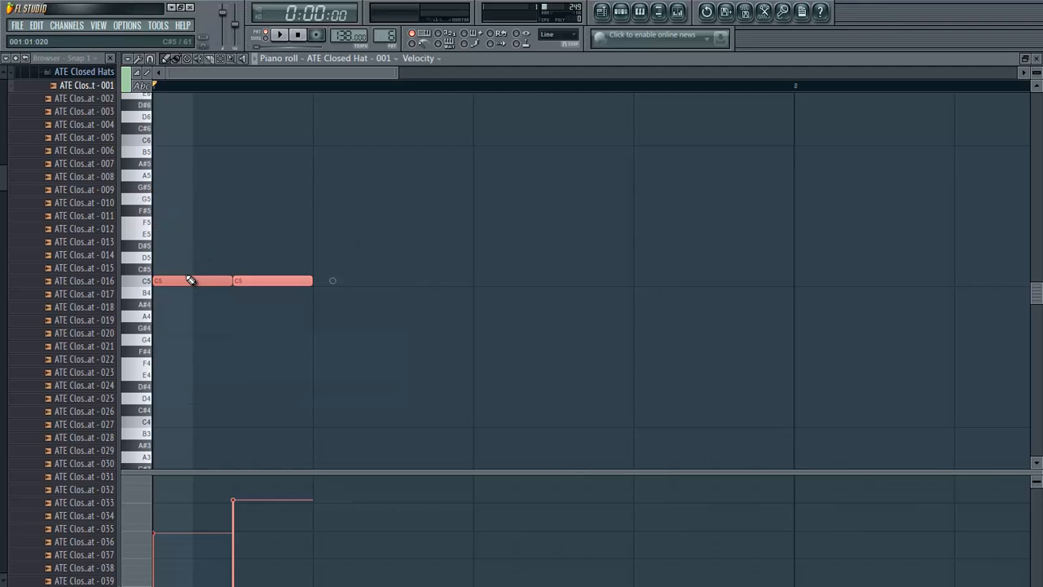
left_click_drag(182, 285, 333, 283)
left_click_drag(483, 390, 155, 194)
left_click_drag(167, 284, 334, 277)
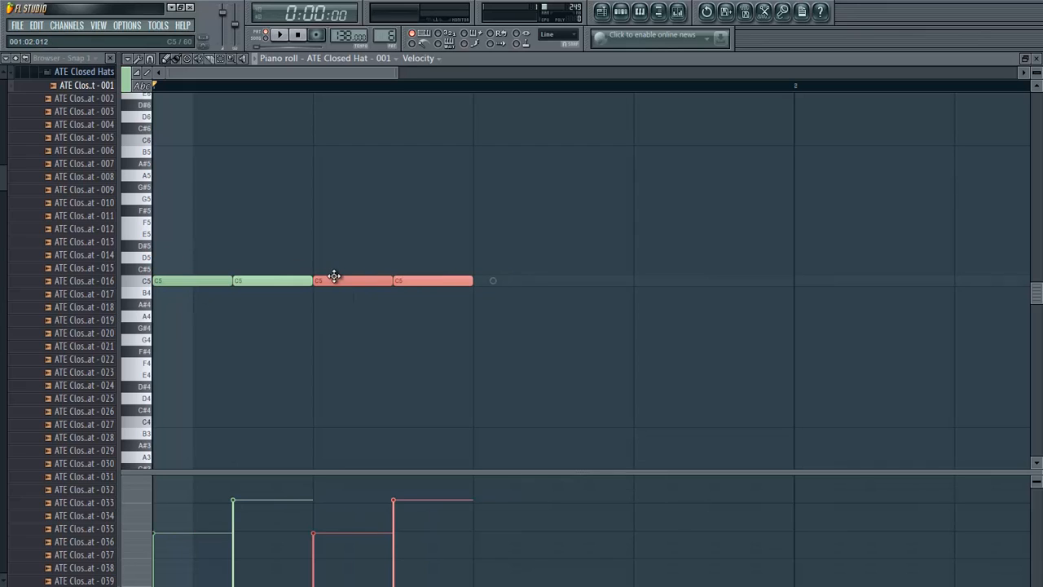
- Copy all four C5 notes onto beats 3 and 4 to fill the bar, and close the piano roll
left_click_drag(568, 345, 16, 226)
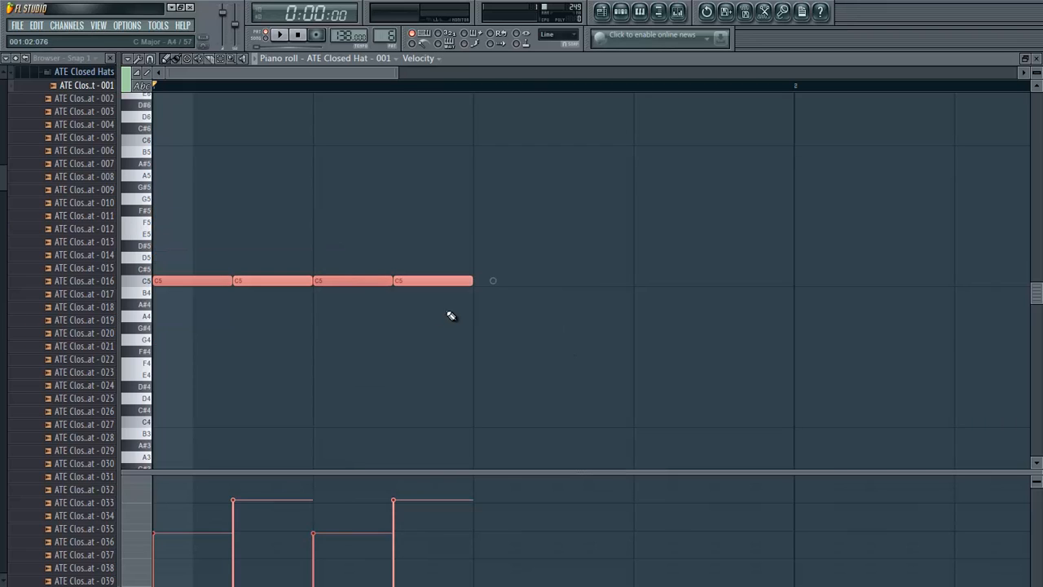
left_click_drag(436, 282, 748, 292)
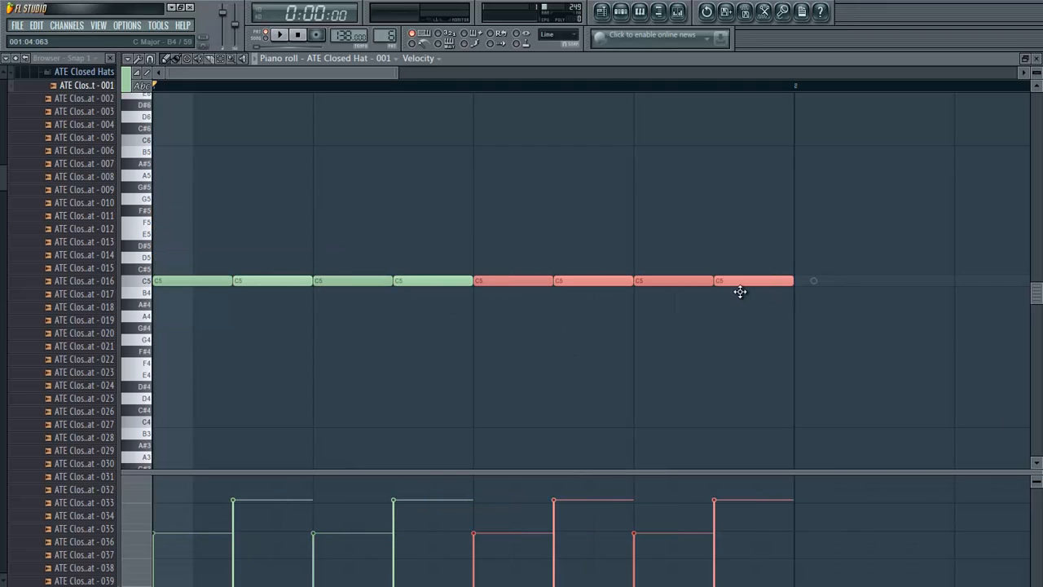
left_click(519, 343)
right_click(525, 339)
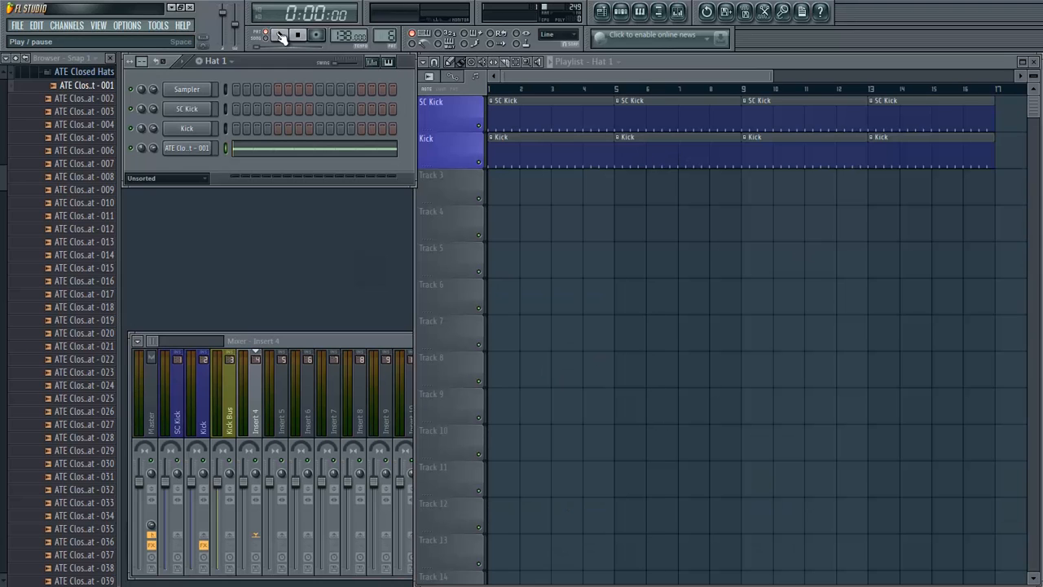
- Play back the pattern briefly, and rename the ATE Closed Hat - 001 channel to "Hat 1"
key("space")
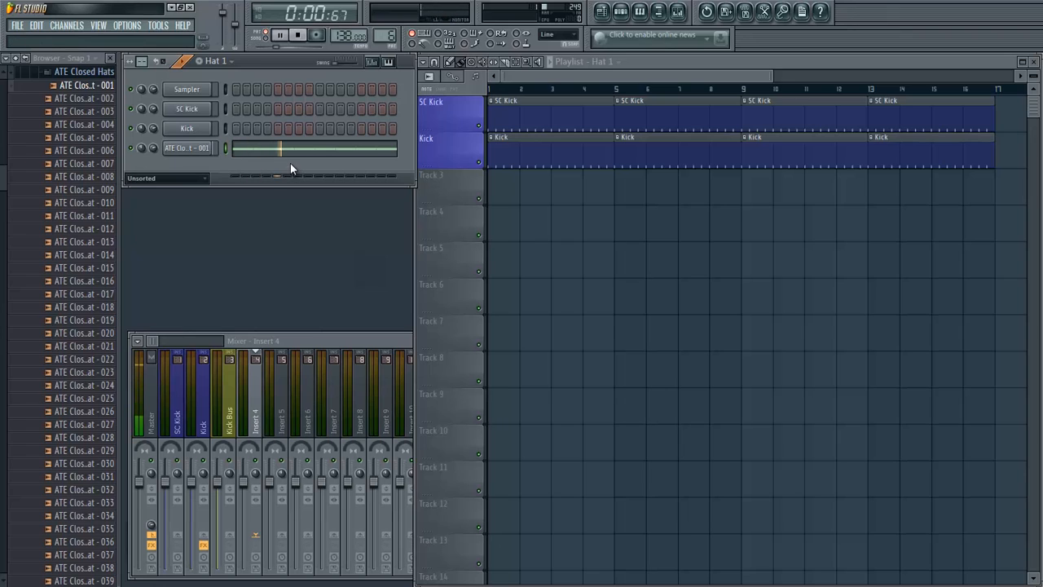
key("space")
right_click(209, 146)
left_click(251, 167)
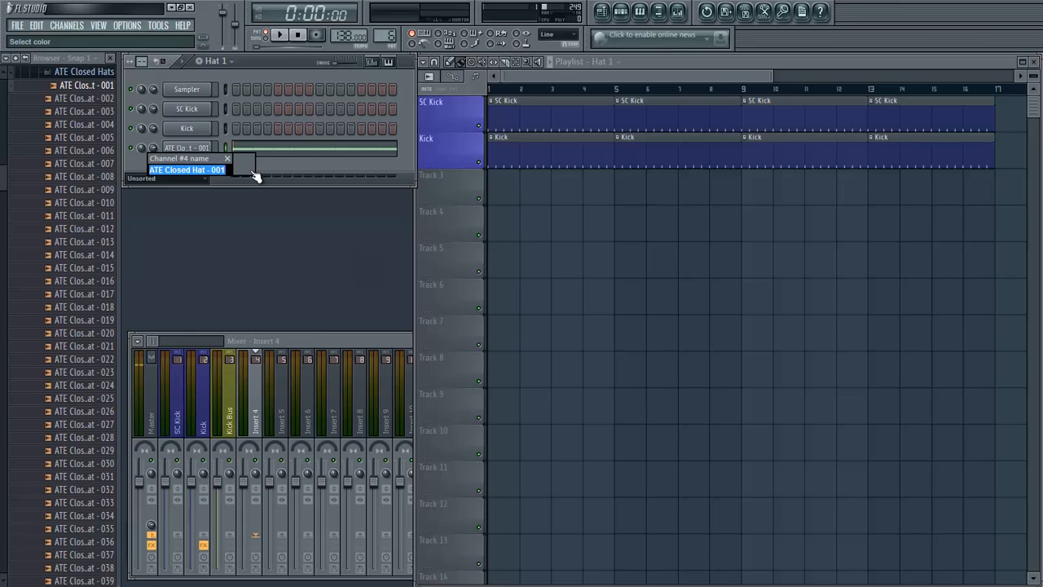
type("Hat 1")
key("Return")
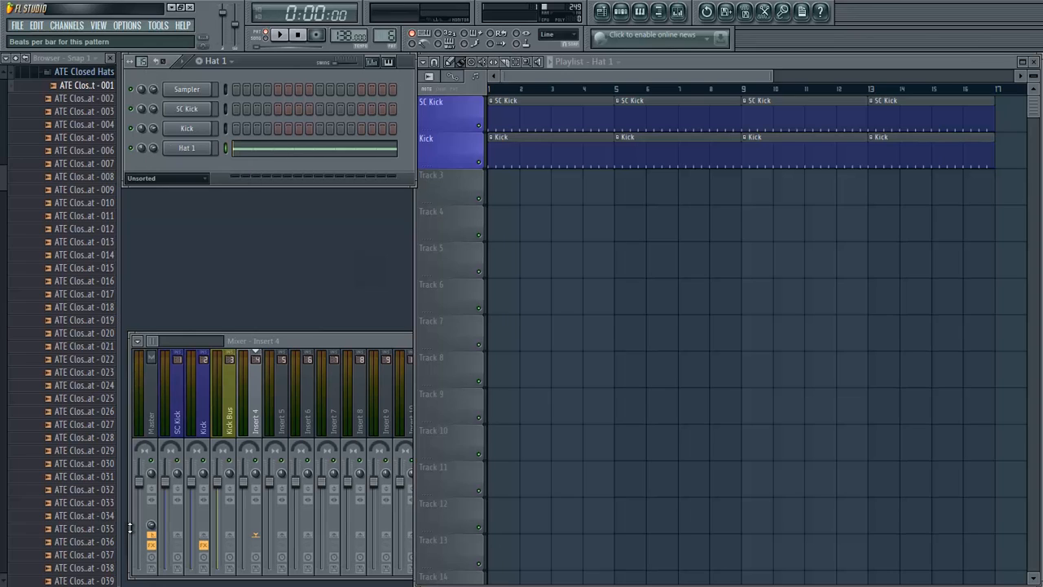
- Copy the bar of C5 notes in Hat 1's piano roll until four bars are filled, and close the piano roll
left_click_drag(125, 526, 125, 489)
left_click(270, 150)
scroll(270, 150, "down", 6)
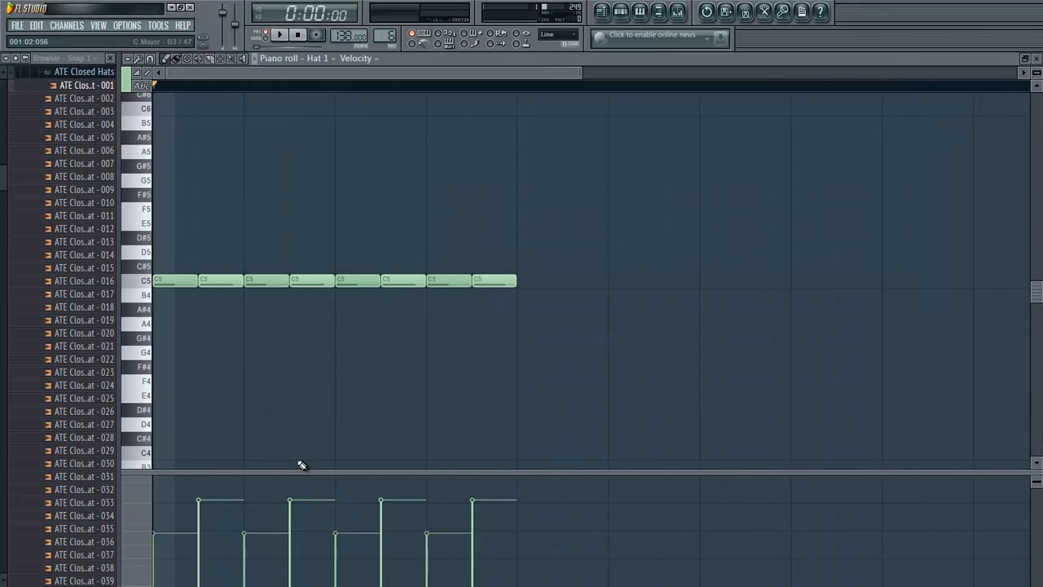
key("ctrl+a")
left_click_drag(324, 280, 844, 278)
key("ctrl+a")
key("Escape")
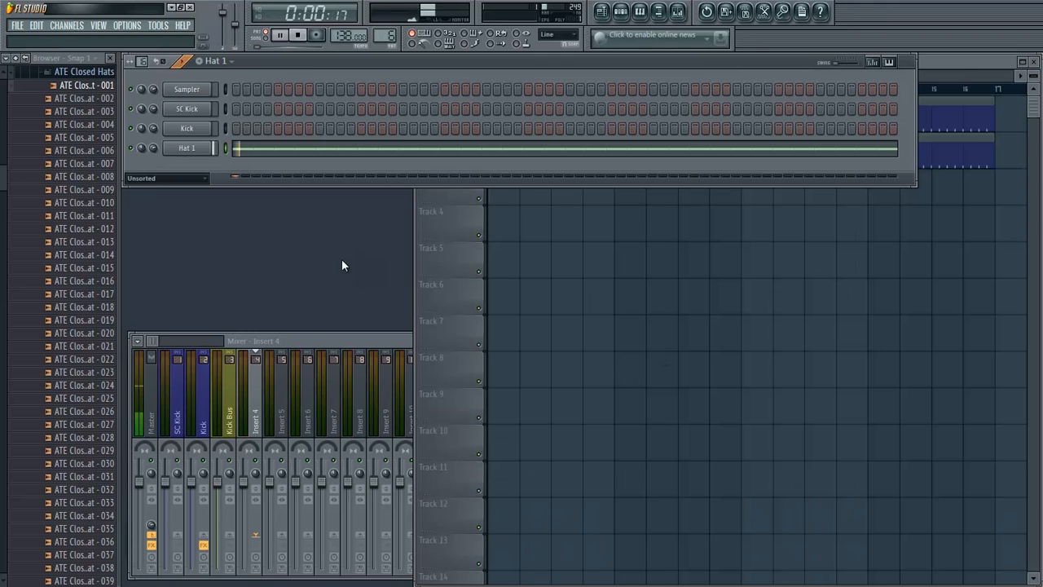
- Link the Hat 1 channel to mixer insert 4 and lower that track's volume
left_click(256, 396)
right_click(256, 396)
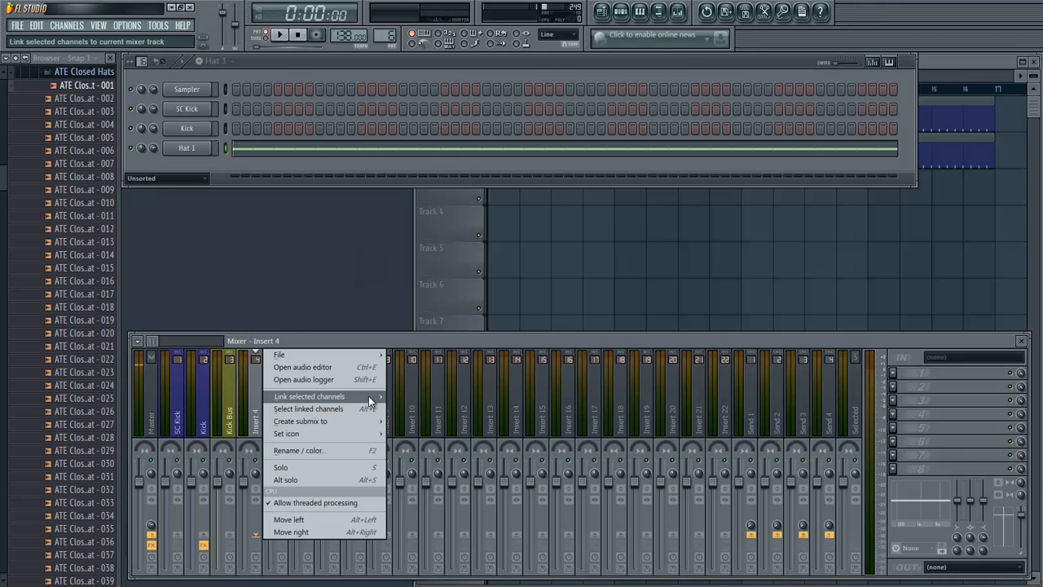
mouse_move(367, 395)
left_click(445, 396)
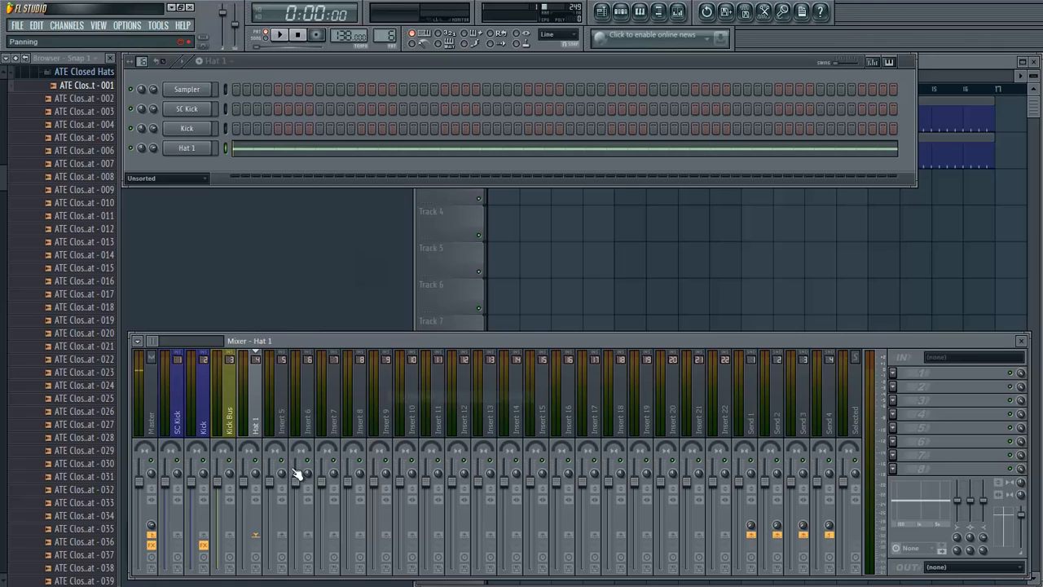
left_click_drag(239, 482, 243, 505)
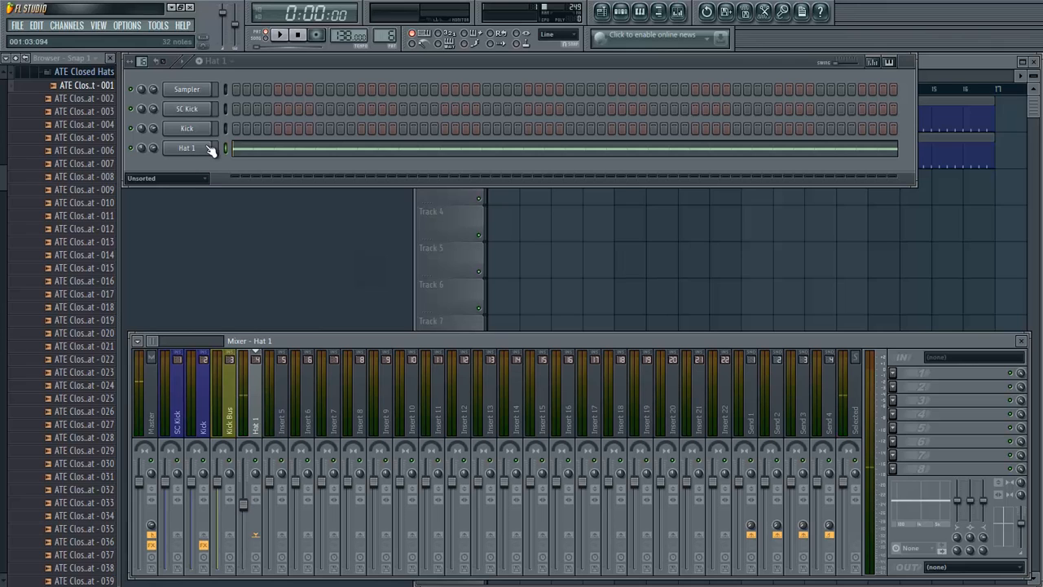
- Audition samples in the ATE Shakers folder and add ATE Shaker - 008 as a new channel below Hat 1
left_click(77, 72)
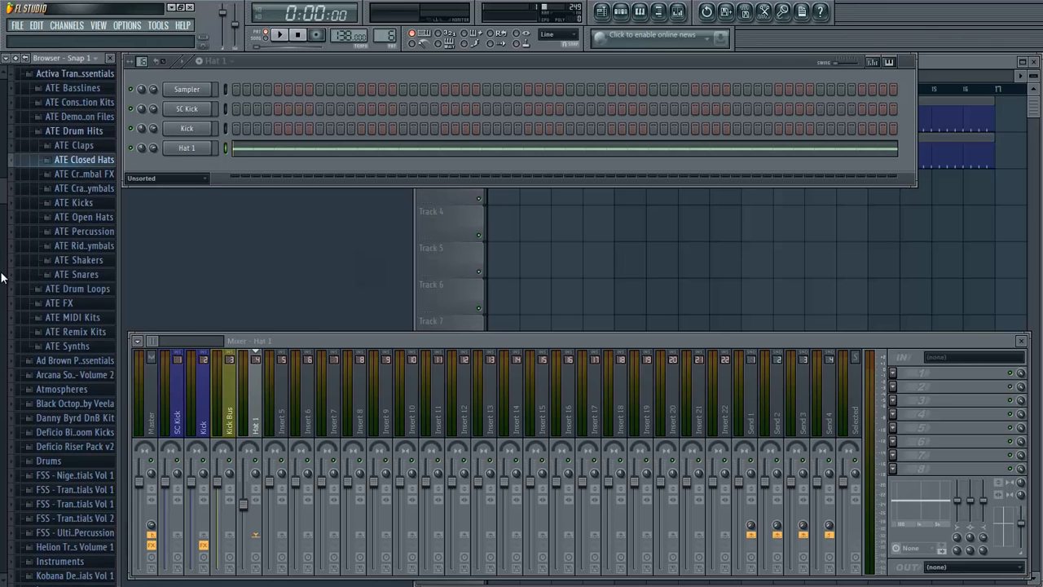
left_click(76, 259)
left_click(74, 259)
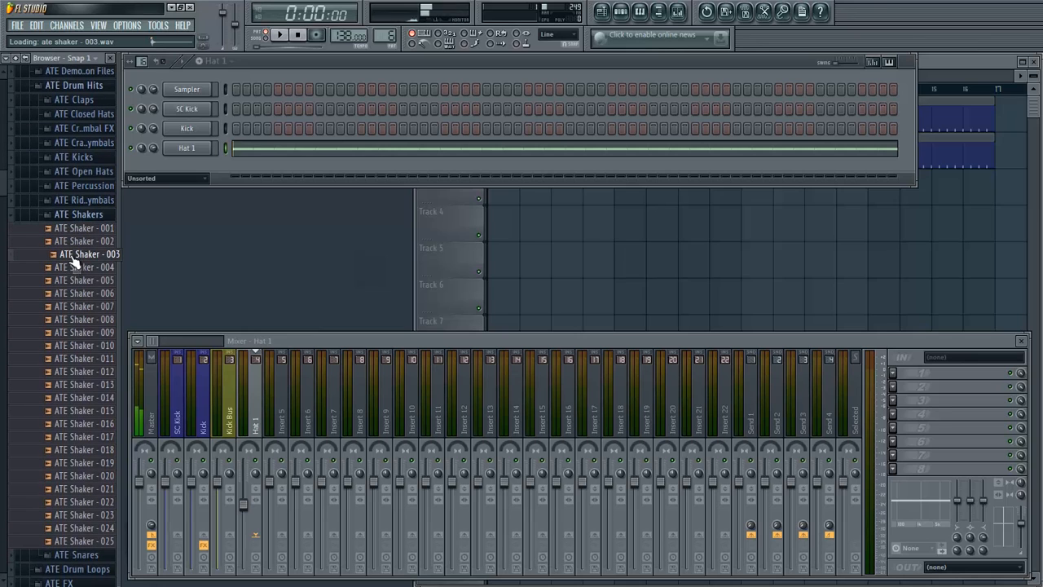
left_click(76, 244)
left_click(74, 227)
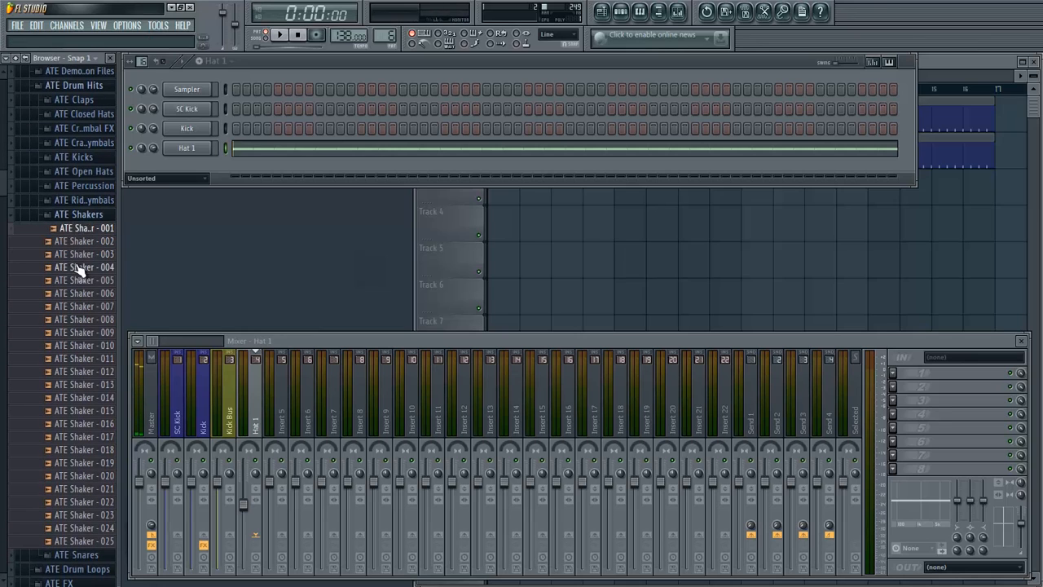
left_click(78, 268)
left_click(79, 282)
left_click(81, 295)
left_click(86, 322)
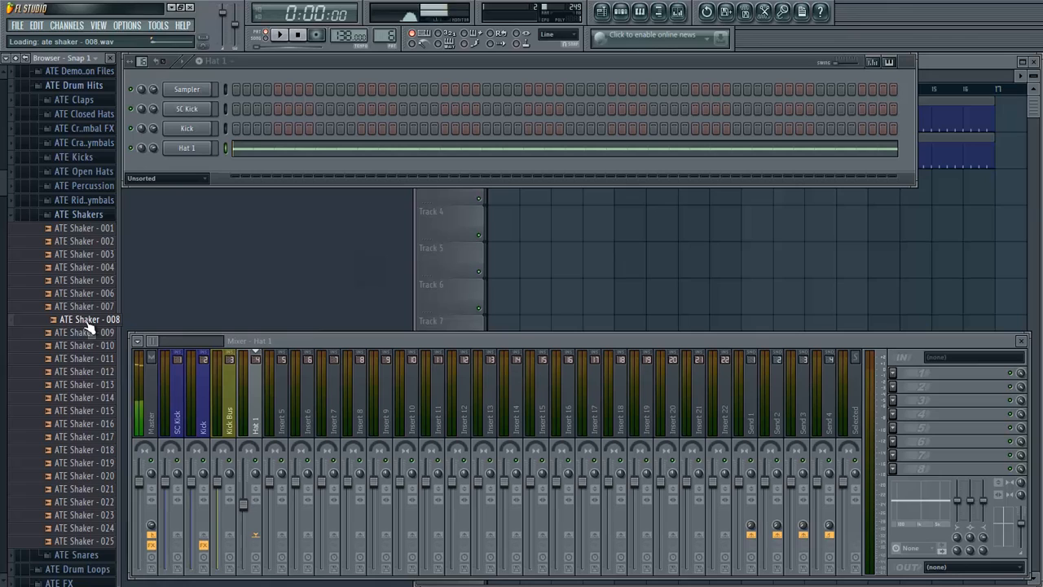
left_click_drag(88, 324, 182, 161)
left_click(87, 255)
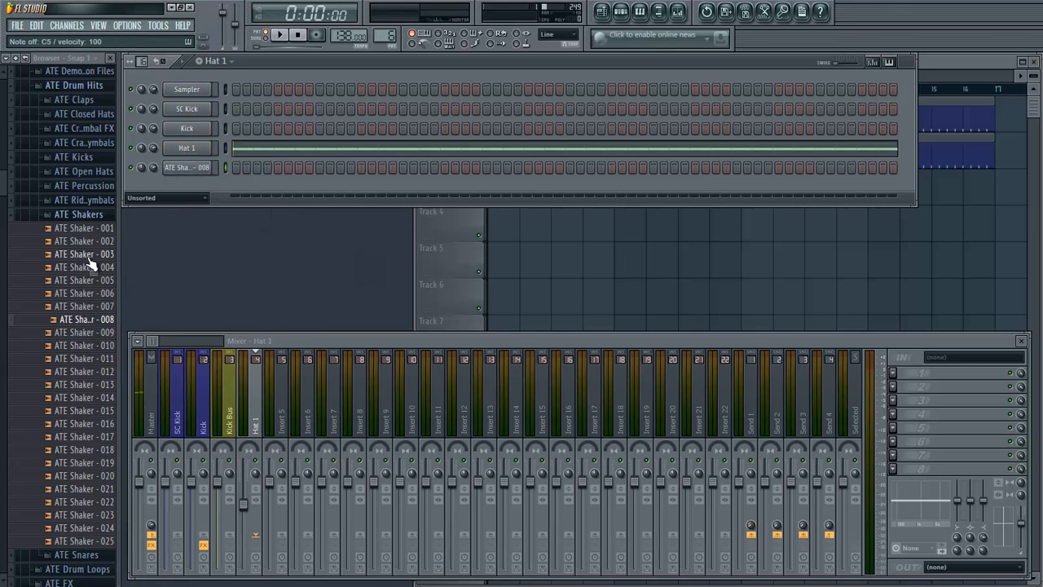
- Copy the notes of the Hat 1 channel and paste them into the ATE Shaker - 008 channel
right_click(197, 149)
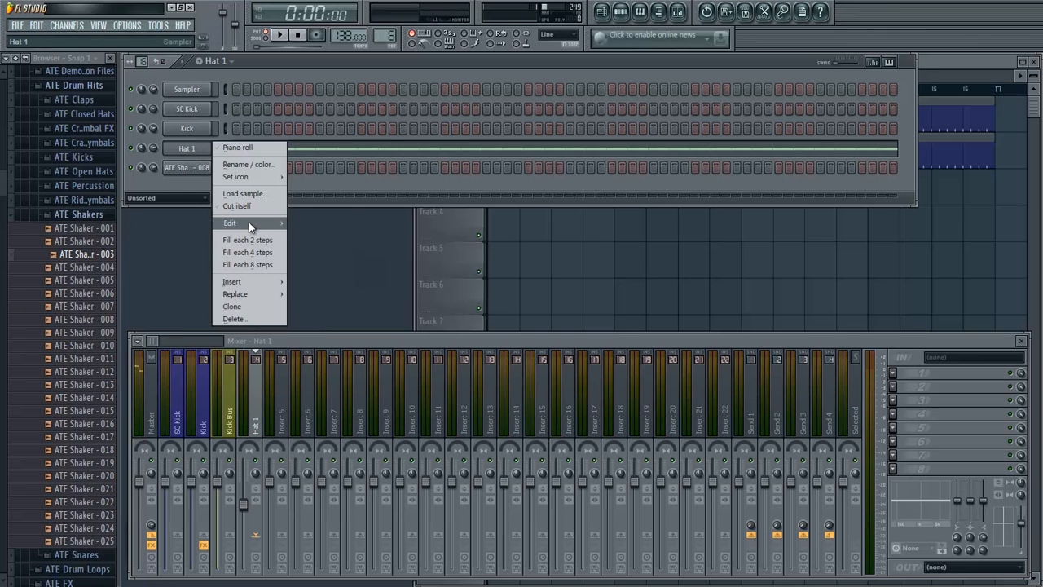
mouse_move(249, 222)
left_click(307, 235)
right_click(194, 167)
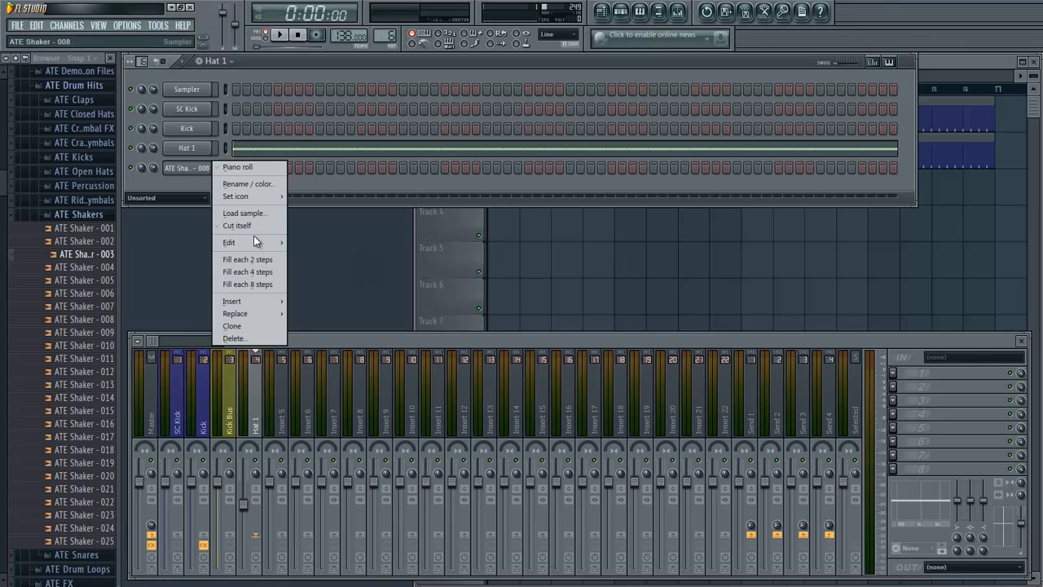
mouse_move(251, 241)
left_click(305, 267)
- Rename the ATE Shaker - 008 channel to "Hat Shake"
right_click(191, 167)
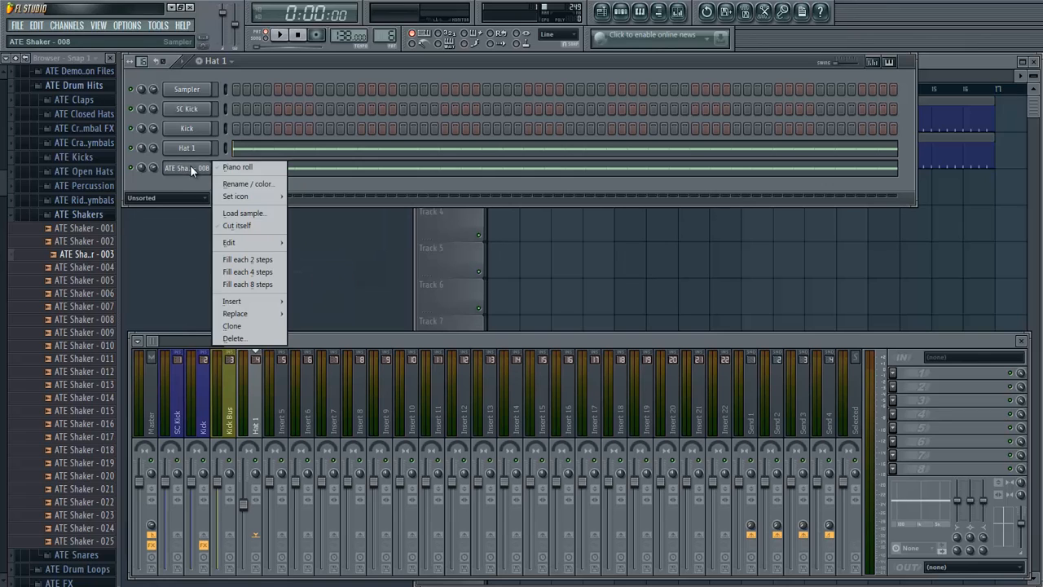
left_click(265, 184)
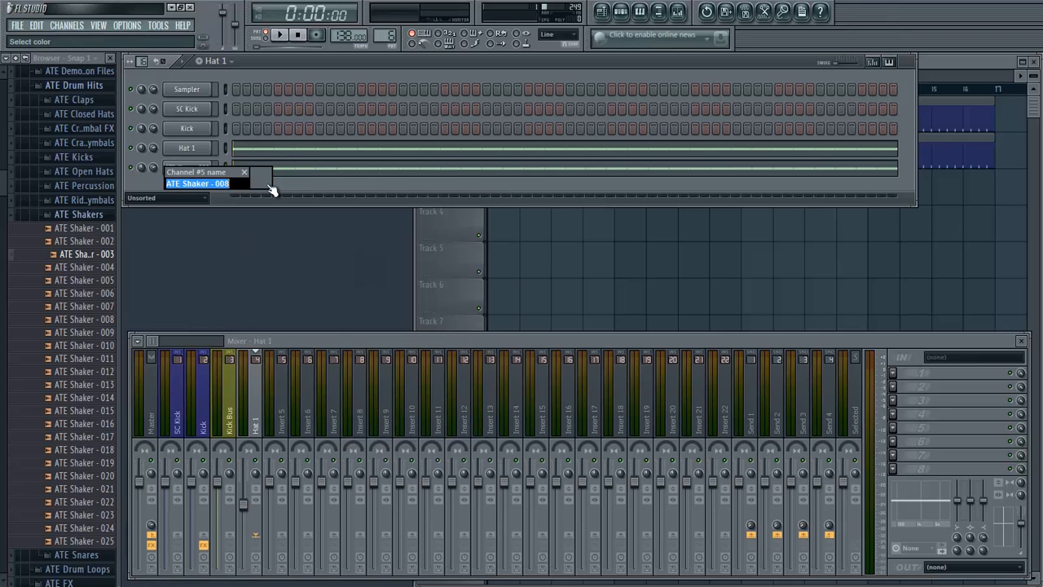
type("Hat Shake")
key("Return")
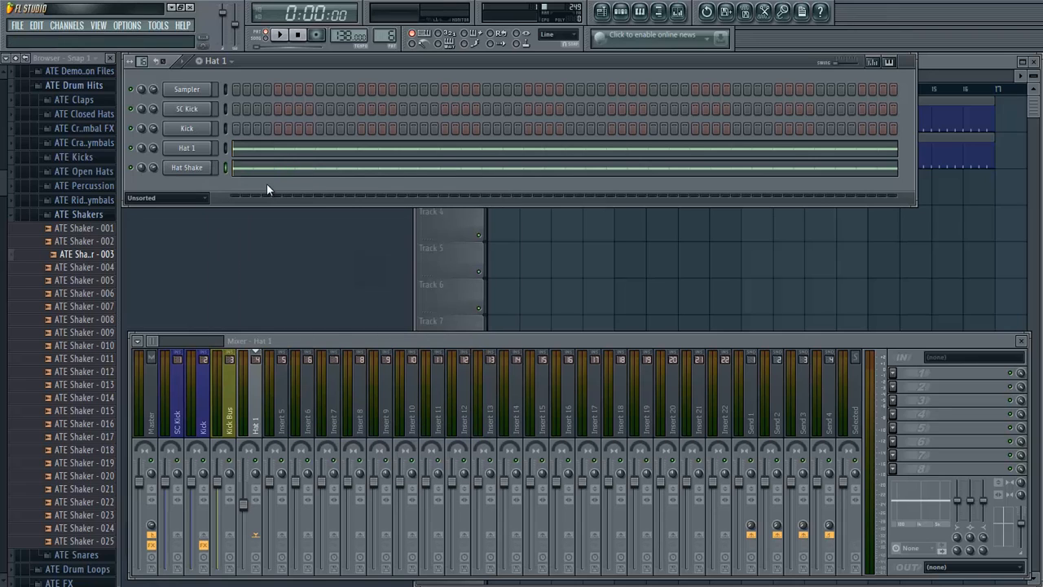
- Link the Hat Shake channel to mixer insert 5 and play back the pattern briefly
right_click(286, 415)
mouse_move(401, 397)
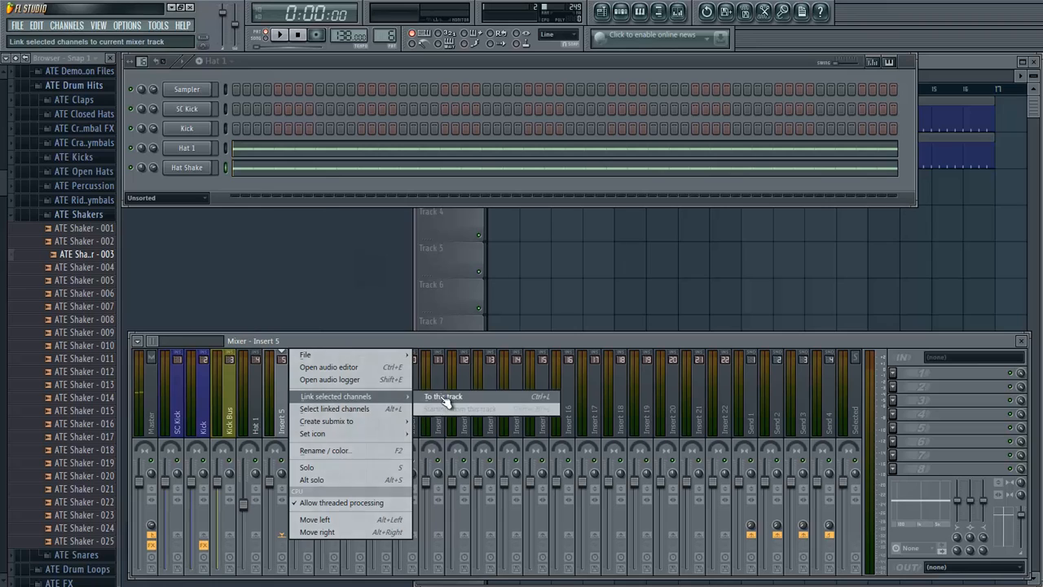
left_click(456, 396)
left_click(282, 36)
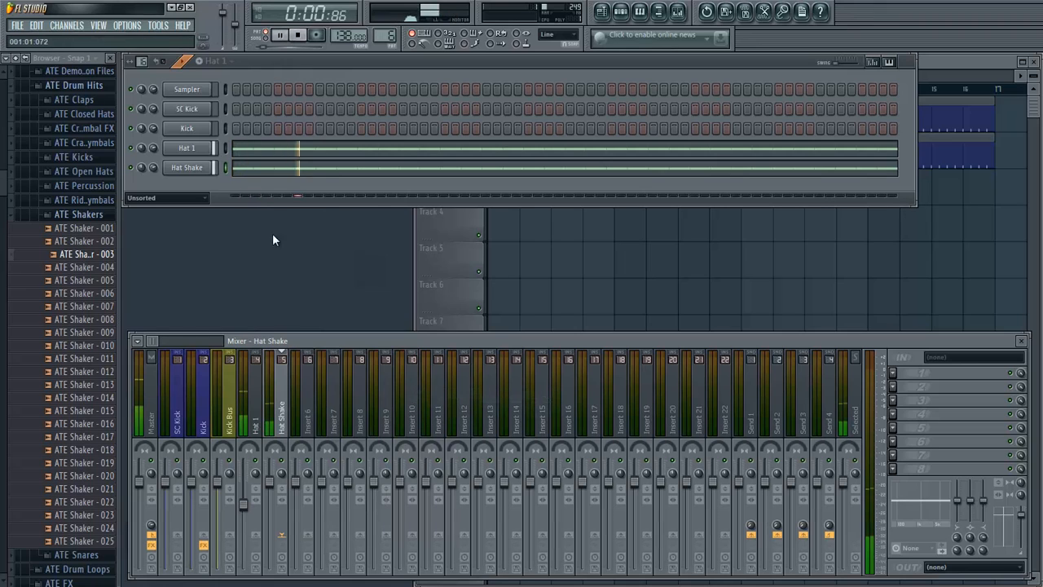
key("space")
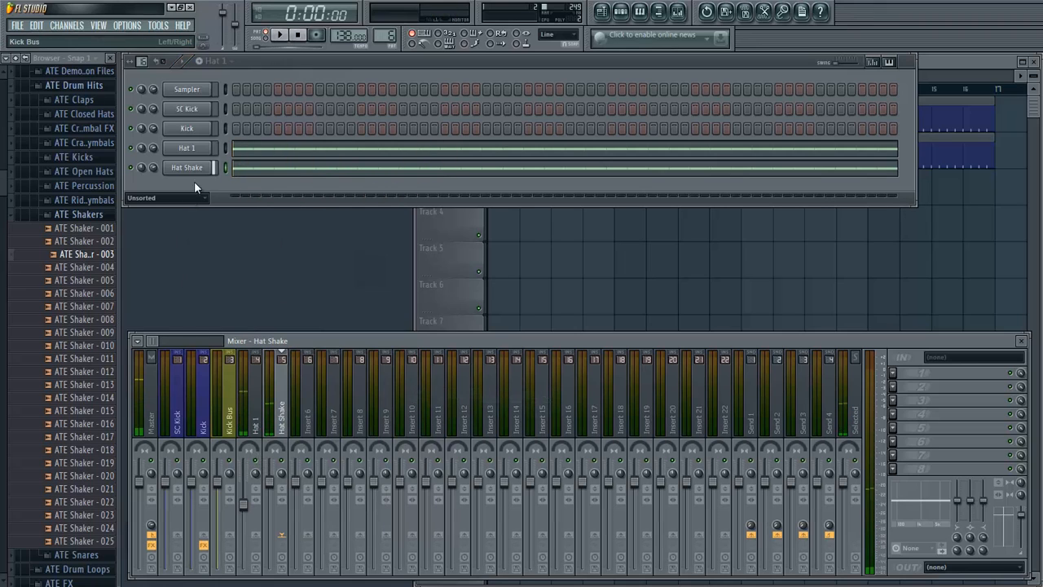
- Turn on Normalize for the Hat Shake sample and close its channel settings
left_click(195, 168)
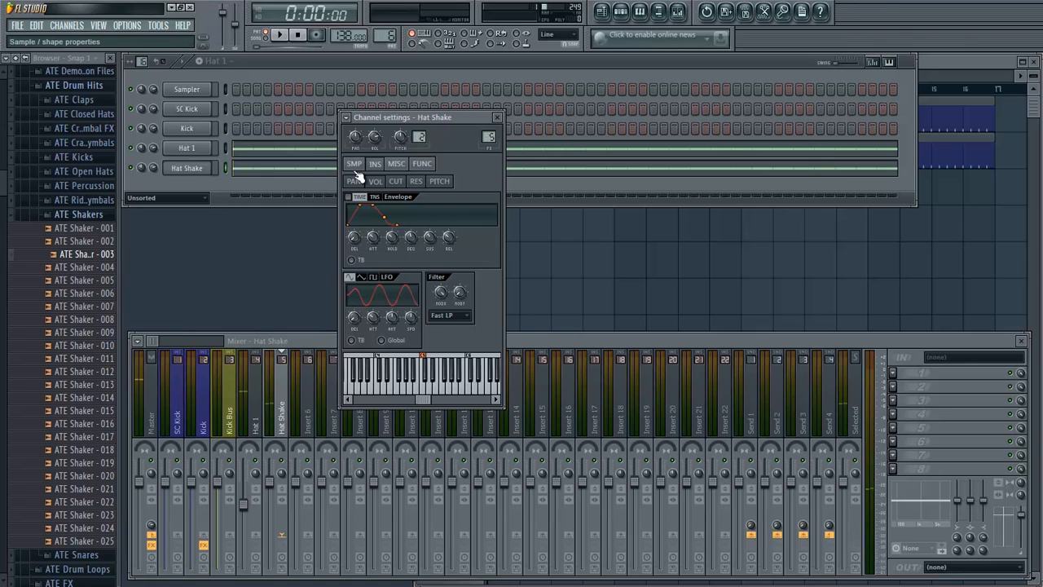
left_click(356, 164)
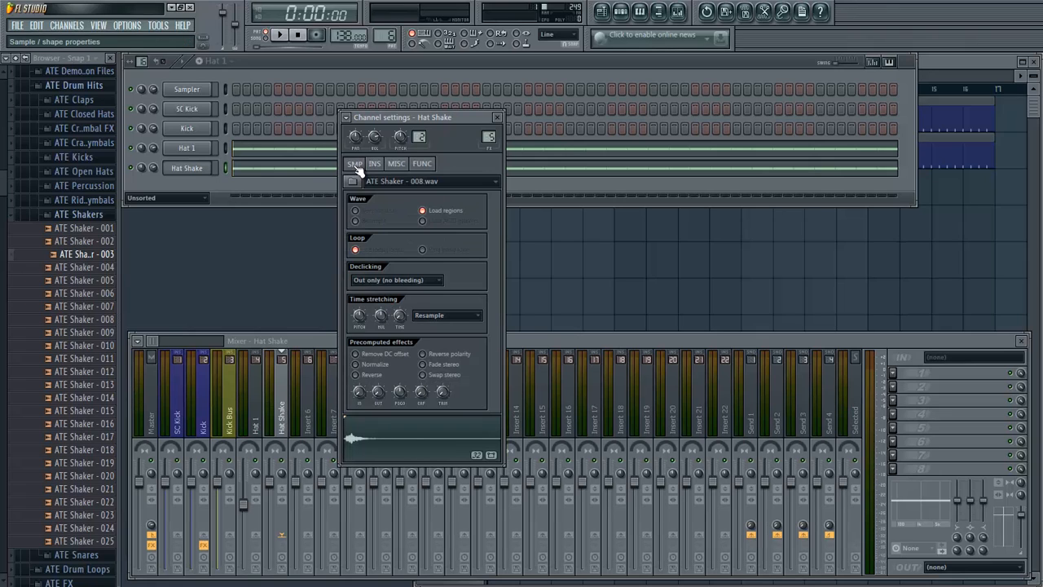
left_click(358, 365)
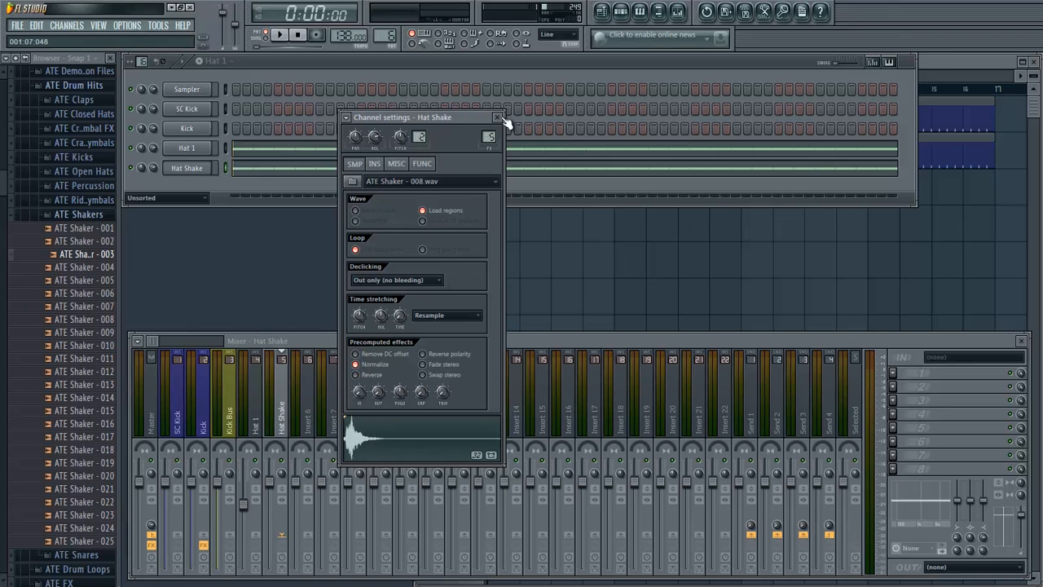
left_click(497, 117)
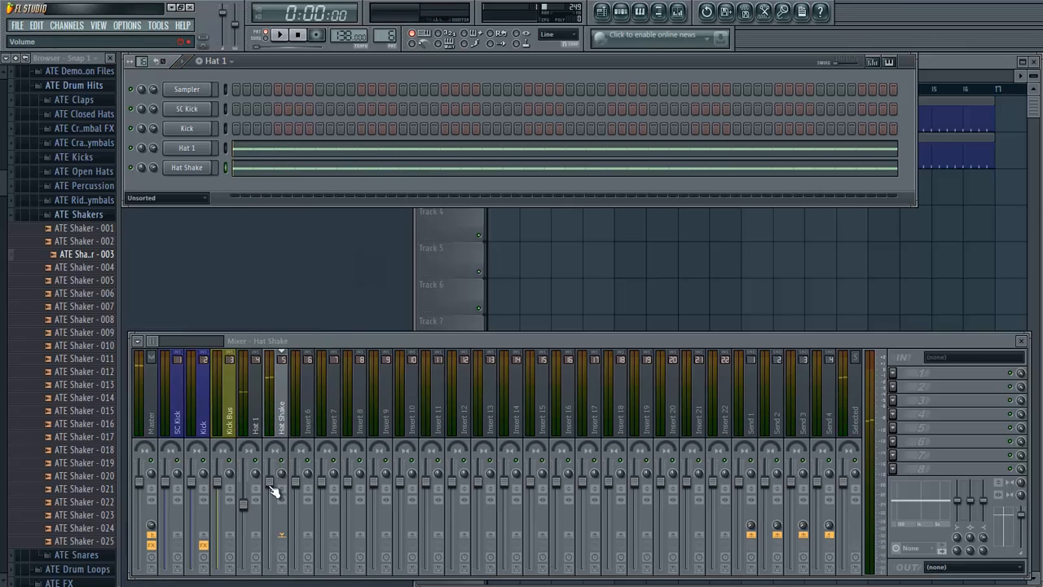
- Lower the volume of the Hat Shake mixer track and check the balance by playing the pattern
left_click_drag(274, 492, 277, 531)
key("space")
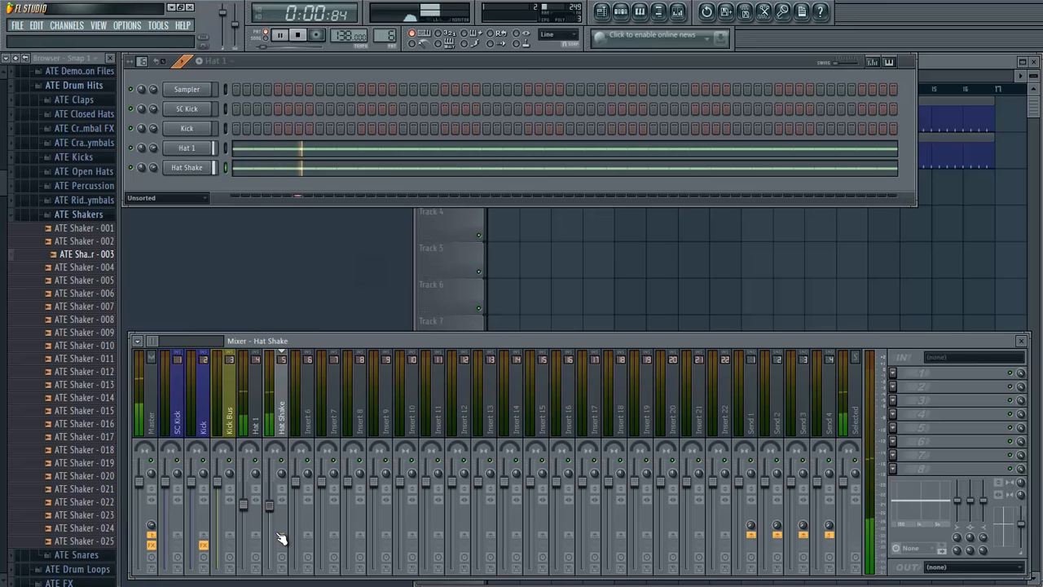
key("space")
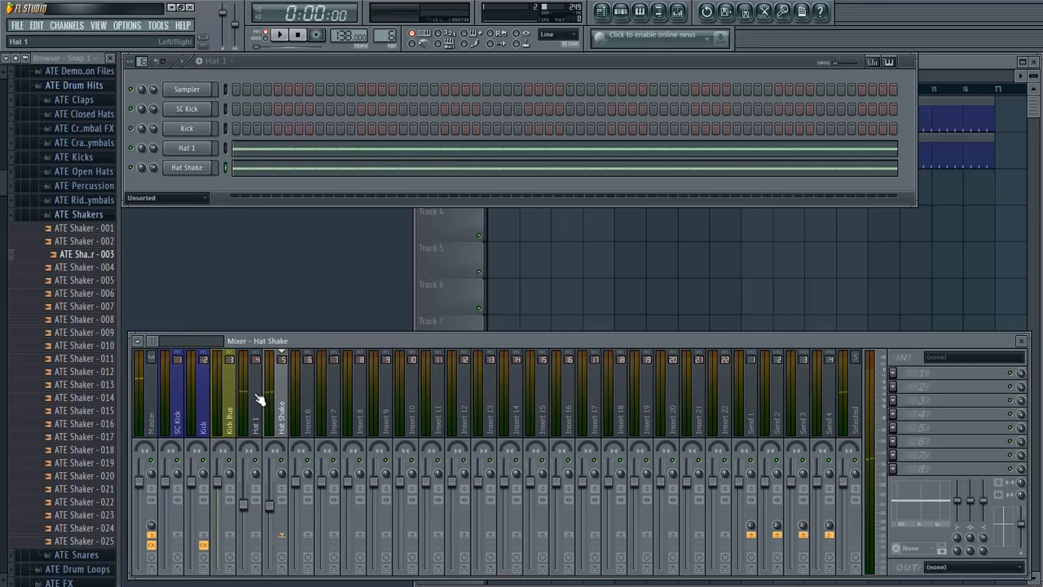
- Place four consecutive Hat 1 clips on Track 3 of the Playlist, covering bars 1 to 16, and play the arrangement
left_click(960, 64)
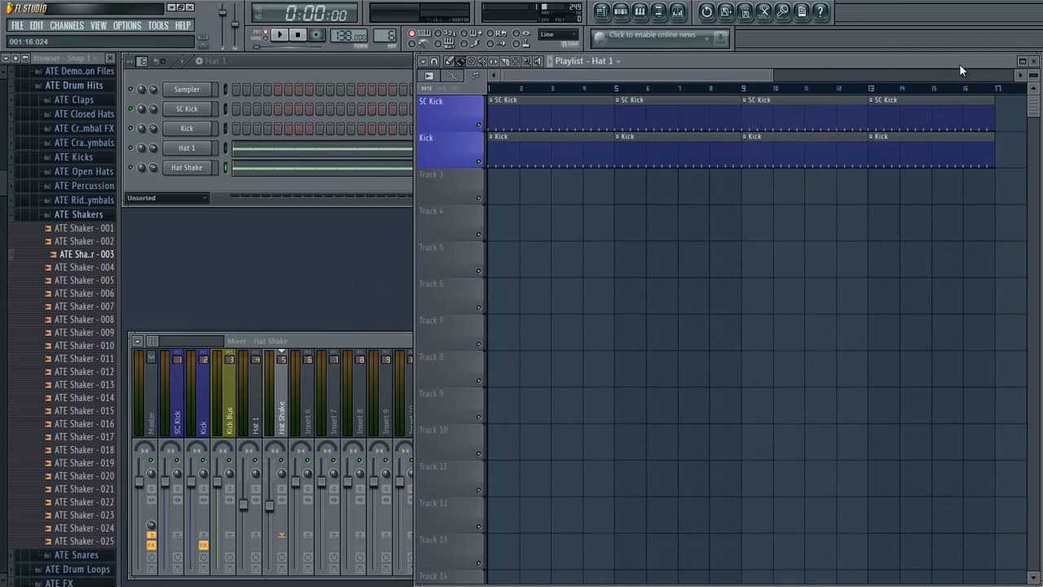
mouse_move(500, 194)
left_mouse_down()
mouse_move(896, 226)
mouse_move(758, 270)
mouse_move(782, 286)
left_mouse_up()
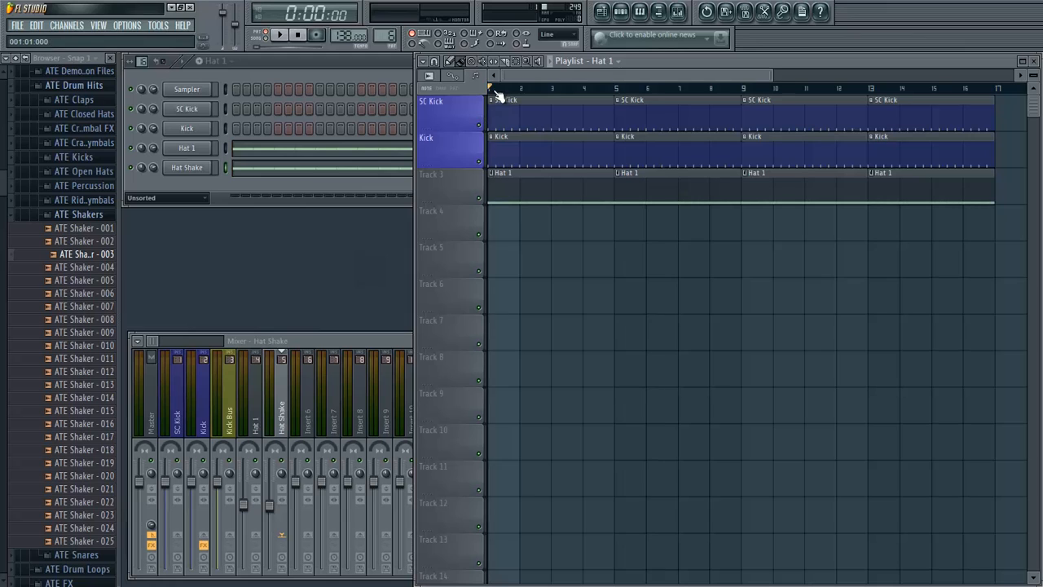
key("space")
key("space")
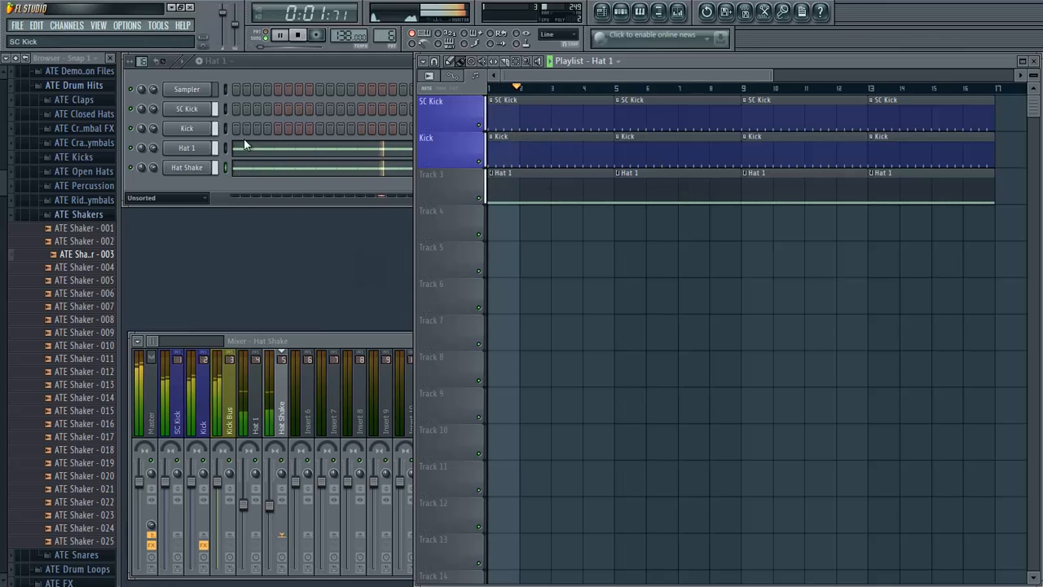
- Collapse the ATE Shakers folder and create pattern 7 named "Hat 2"
left_click(78, 214)
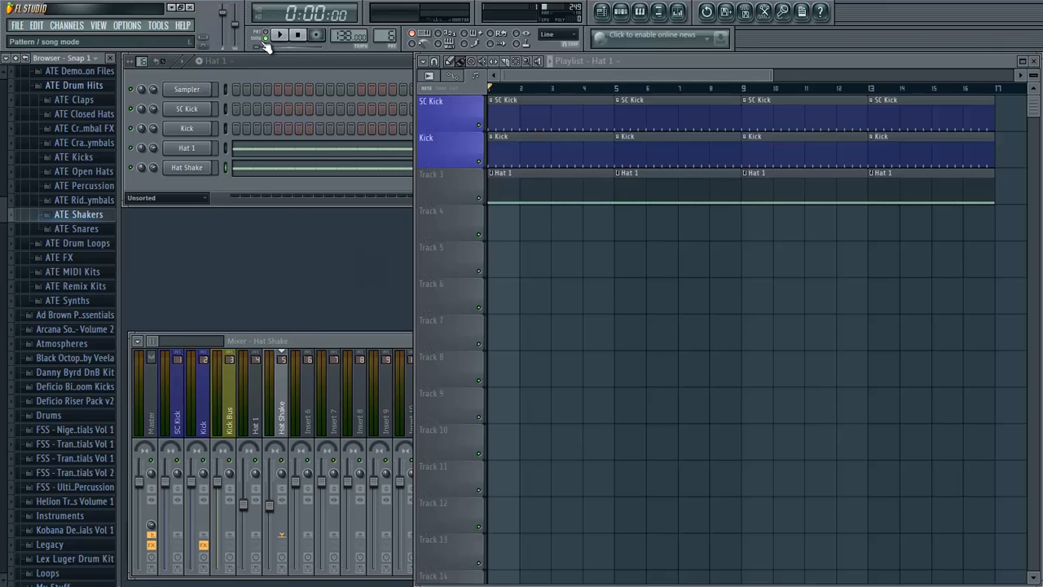
left_click(208, 68)
left_click(206, 65)
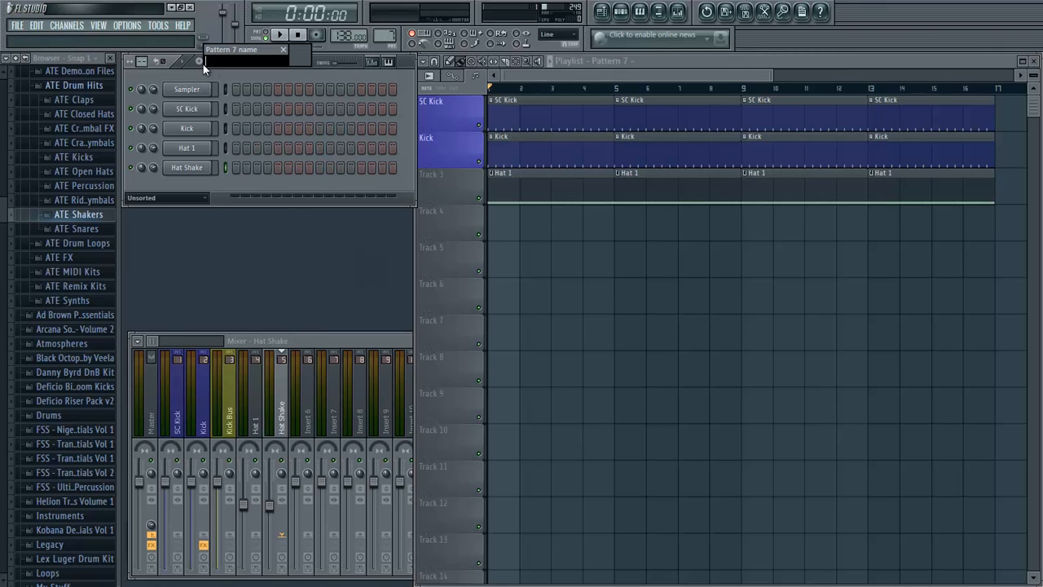
type("Hat 2")
key("Return")
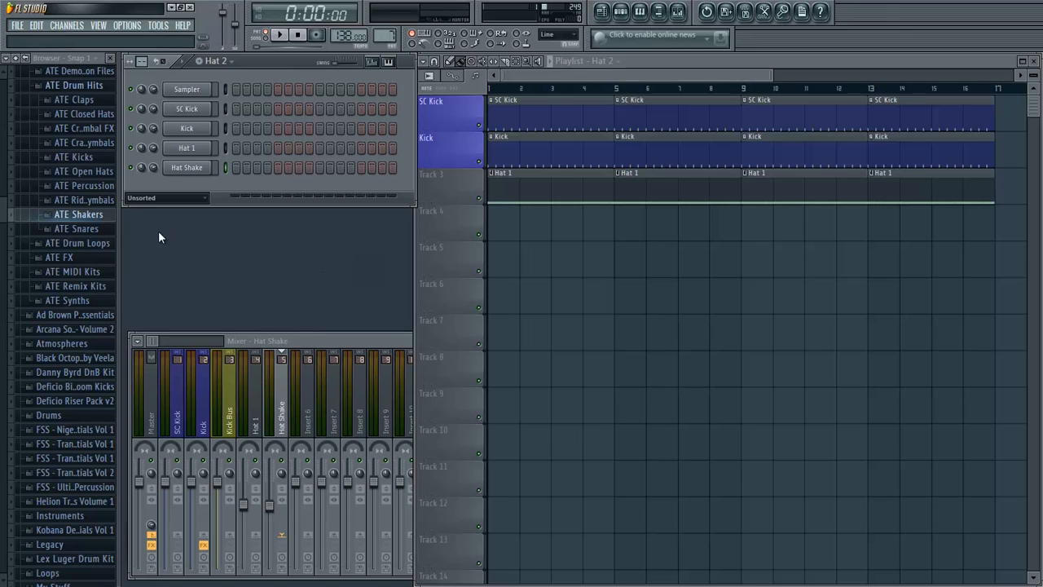
- Add the ATE Open Hat - 003 sample as a new channel and rename the channel "Hat 2"
left_click(52, 172)
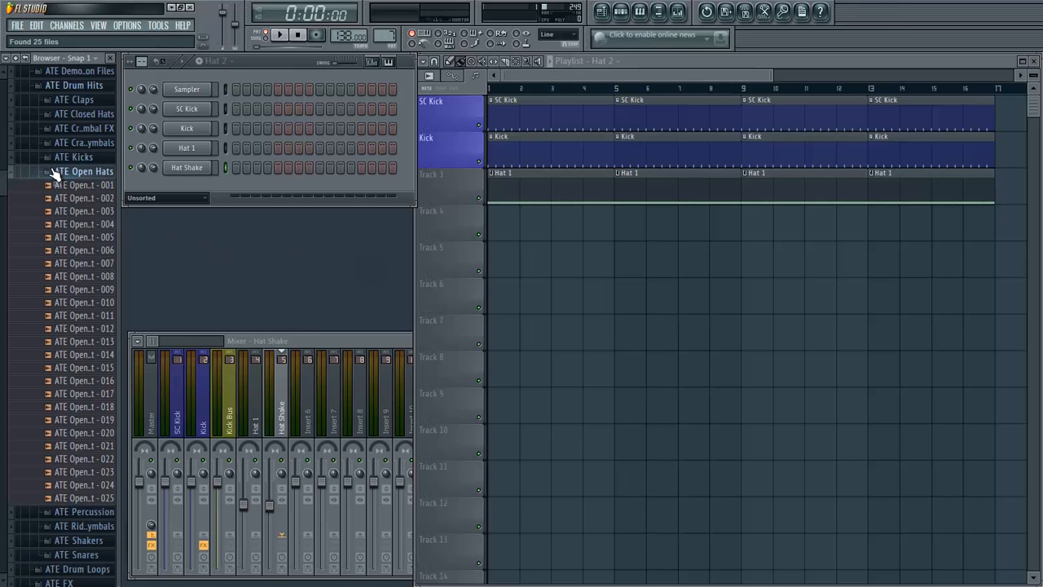
left_click(81, 216)
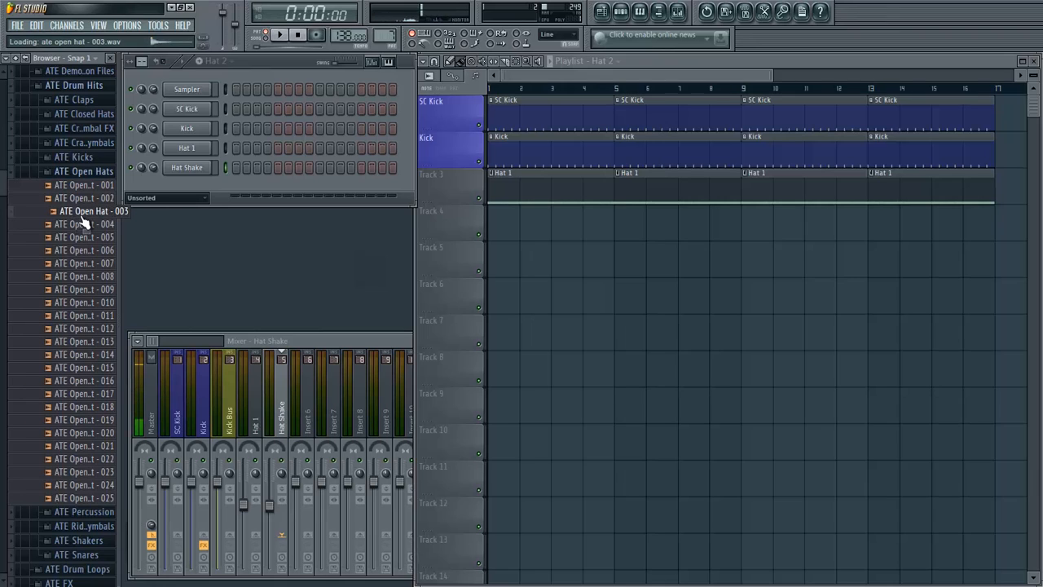
left_click_drag(82, 218, 178, 189)
right_click(204, 187)
left_click(235, 203)
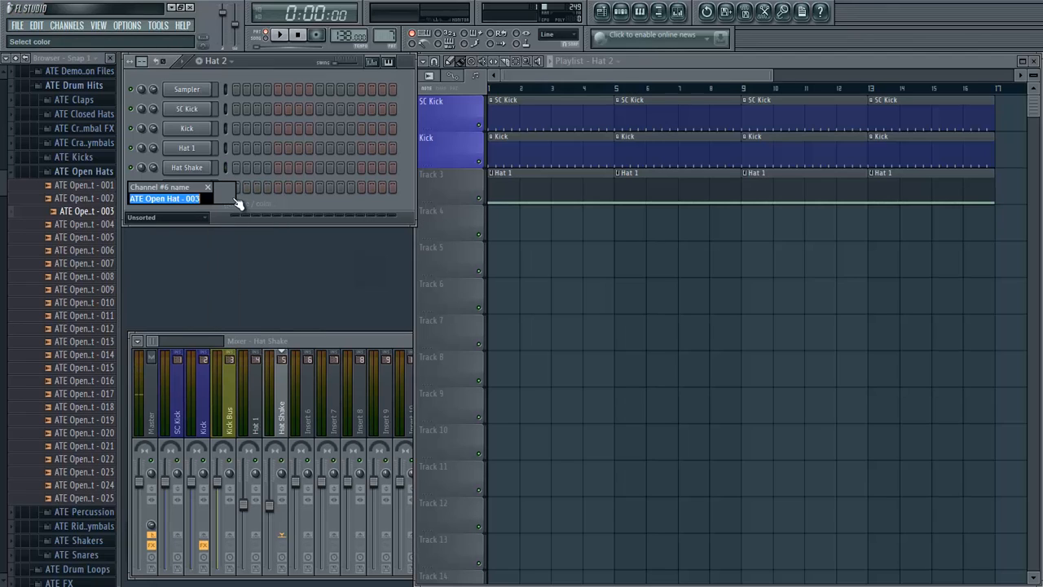
type("Hat 2")
key("Return")
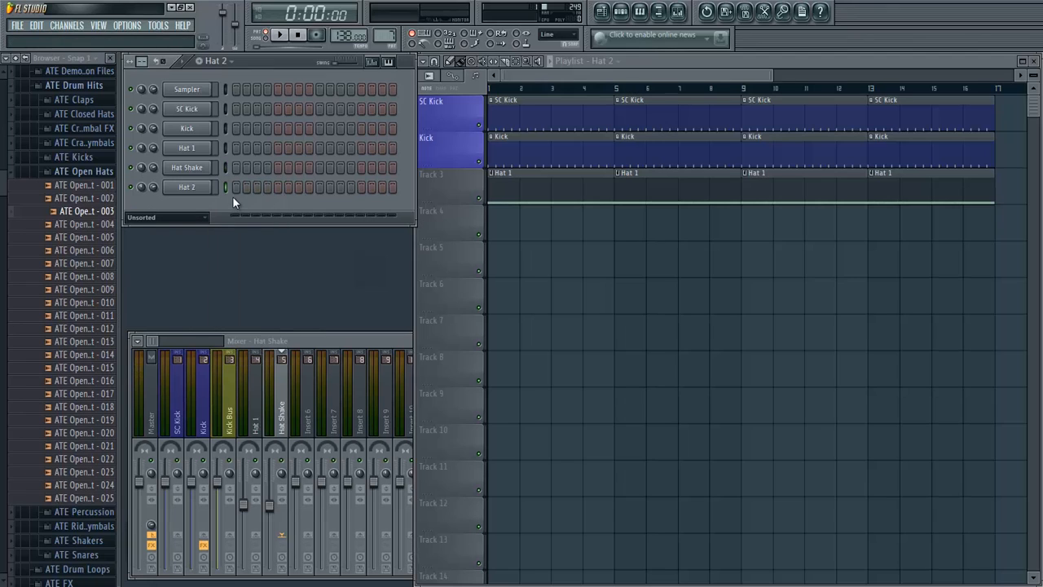
- Collapse the ATE Drum Hits folder and add Grv OH 05 from the Drums Hats folder as a new channel
left_click(82, 171)
left_click(74, 84)
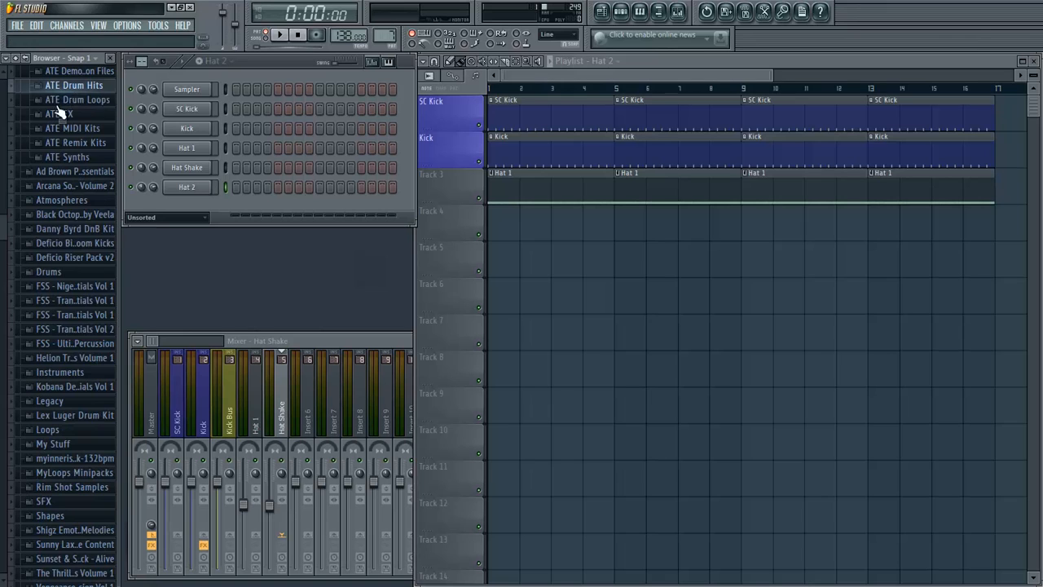
scroll(67, 251, "down", 1)
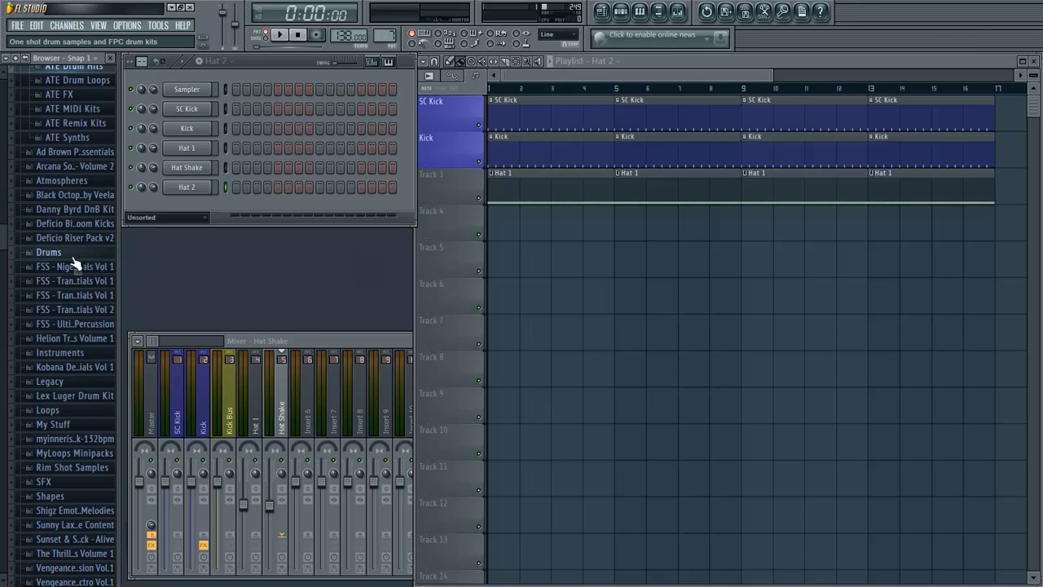
left_click(49, 253)
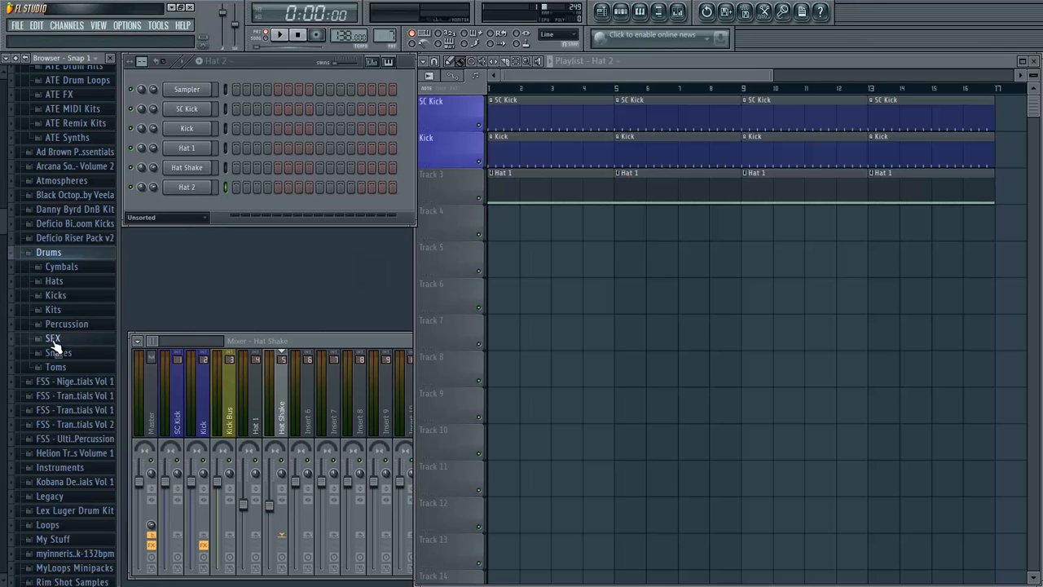
left_click(79, 282)
scroll(79, 288, "down", 9)
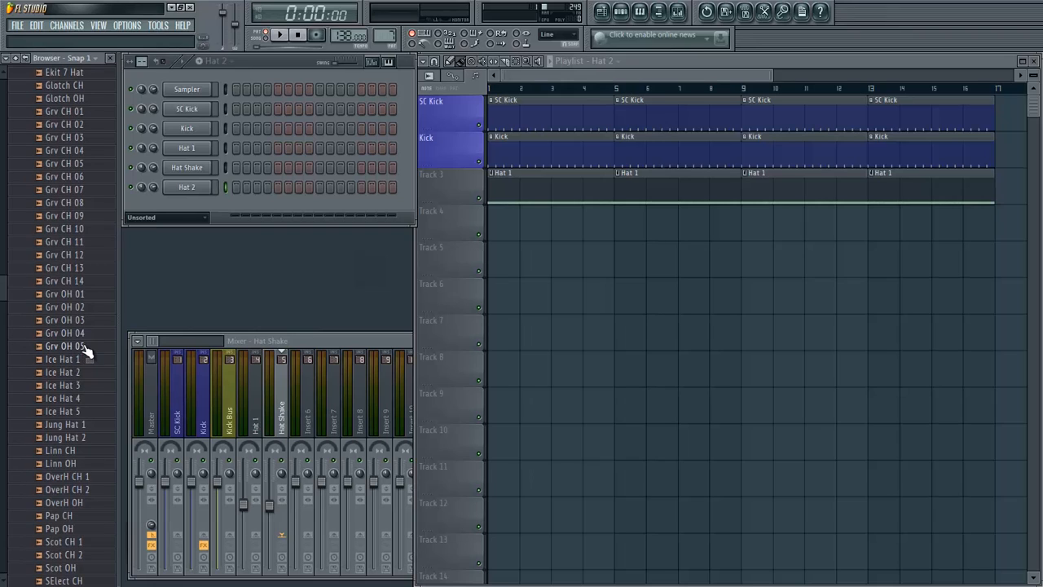
left_click(89, 349)
left_click_drag(81, 356, 197, 245)
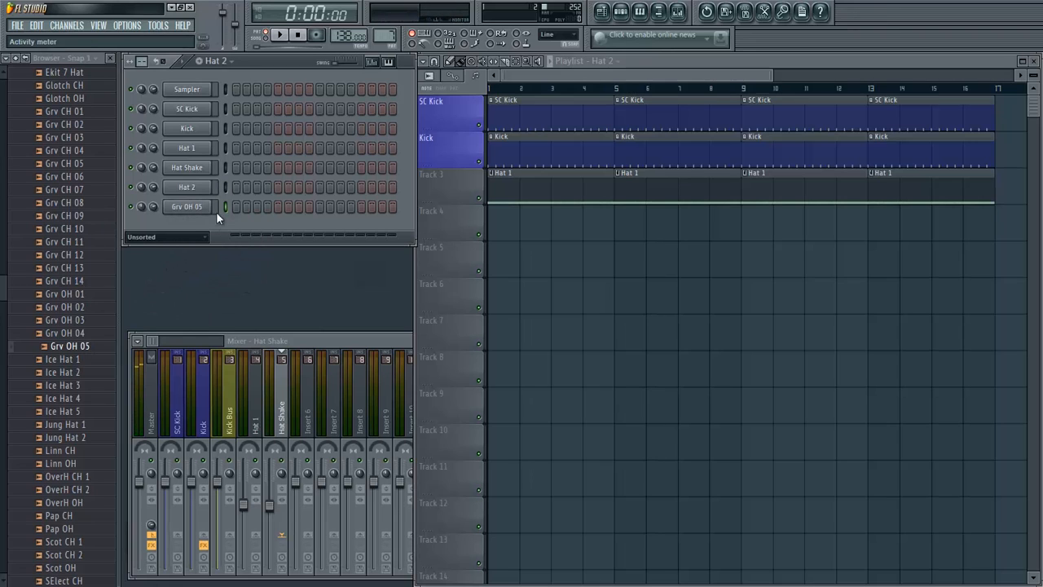
- Try a different fade-out on the Grv OH 05 sample and delete its channel
left_click(198, 209)
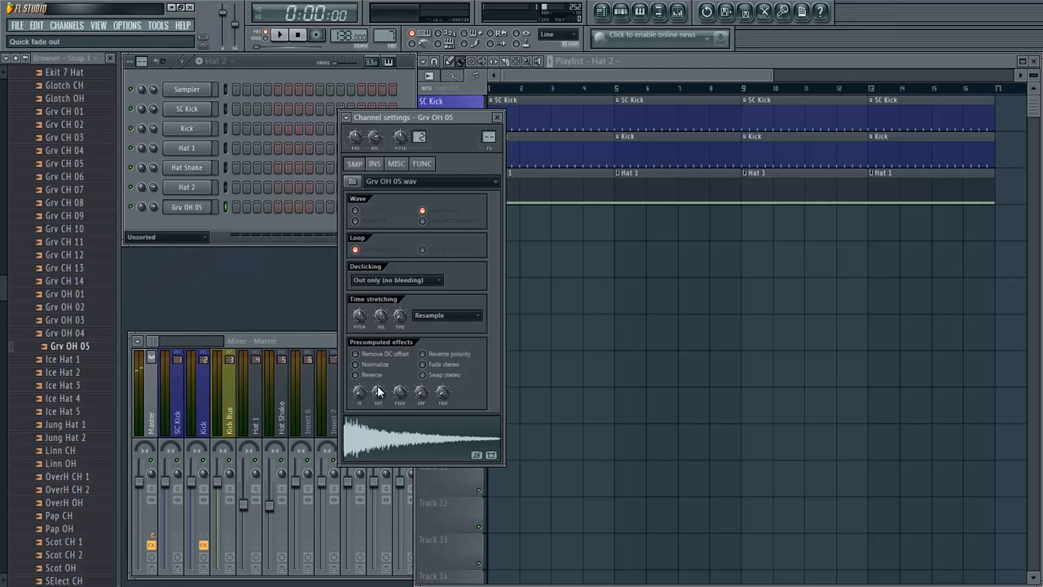
left_click_drag(379, 398, 385, 355)
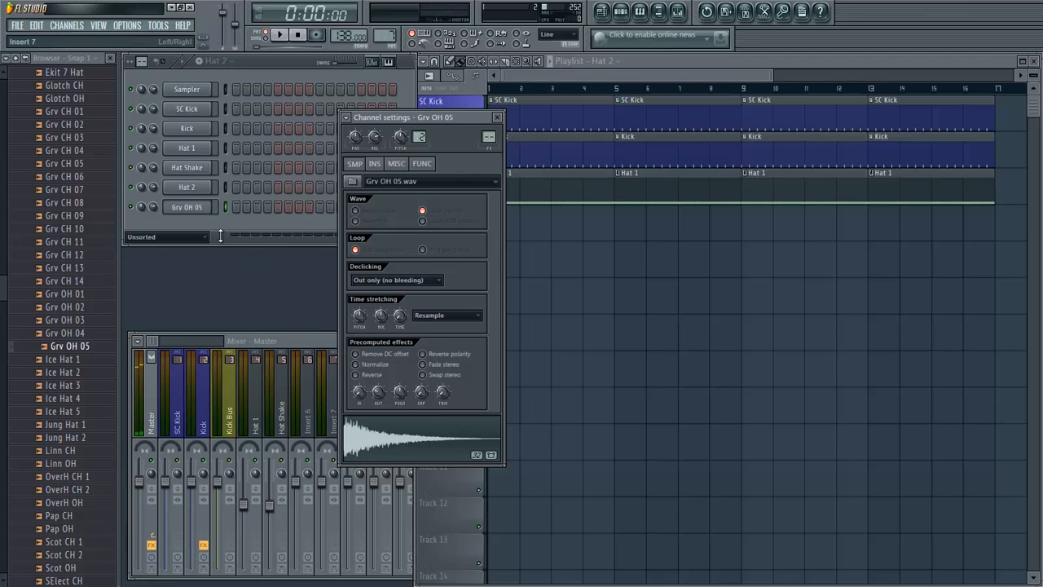
right_click(180, 204)
right_click(187, 210)
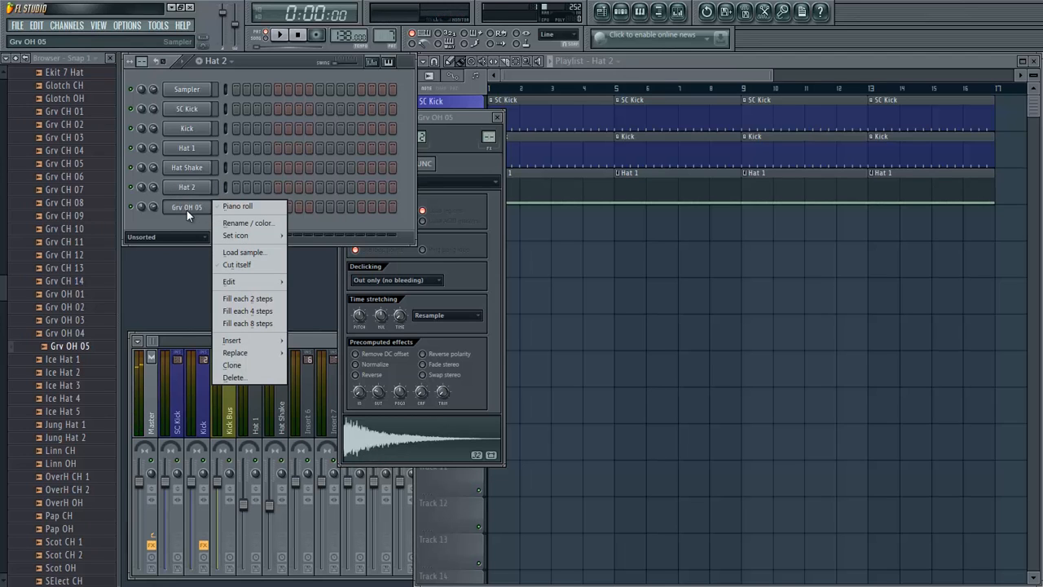
left_click(233, 378)
left_click(596, 335)
- Look through the hat folders of the FSS Ultimate Percussion pack, audition UP Closed Hat 01 to 03, and collapse the pack
scroll(1, 204, "up", 10)
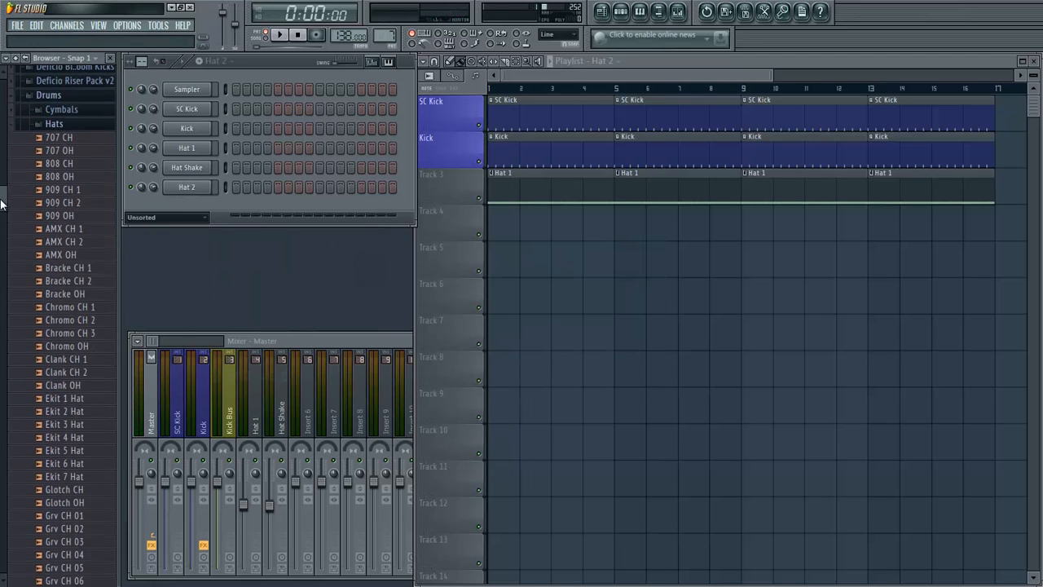
left_click(81, 81)
scroll(81, 216, "up", 5)
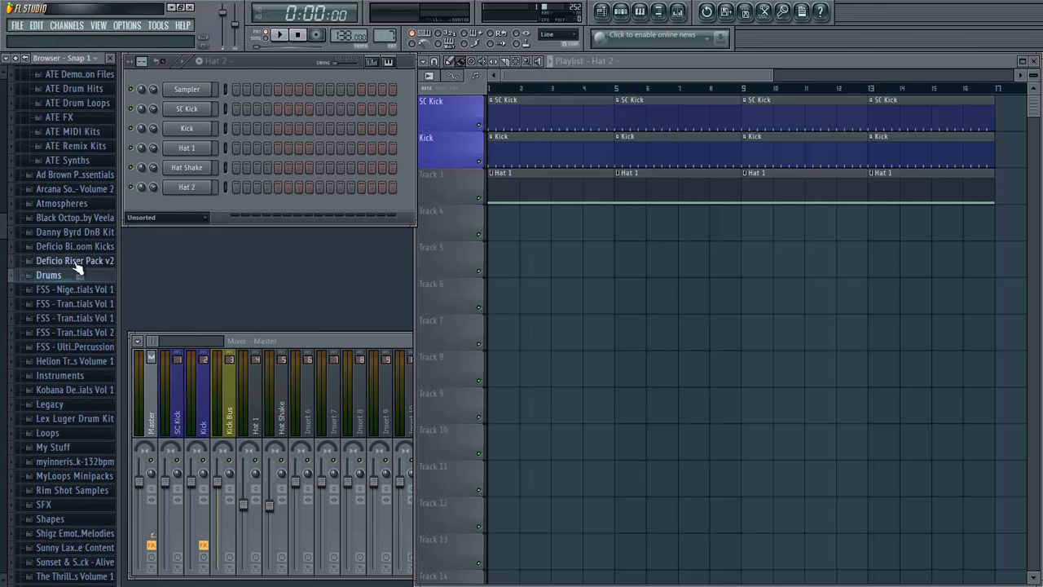
left_click(55, 347)
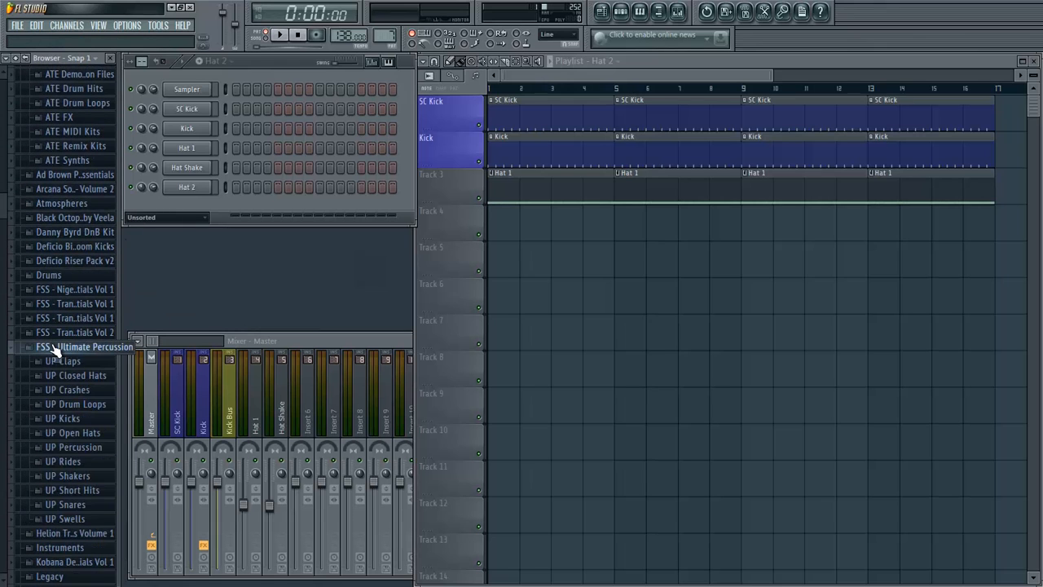
scroll(33, 350, "down", 5)
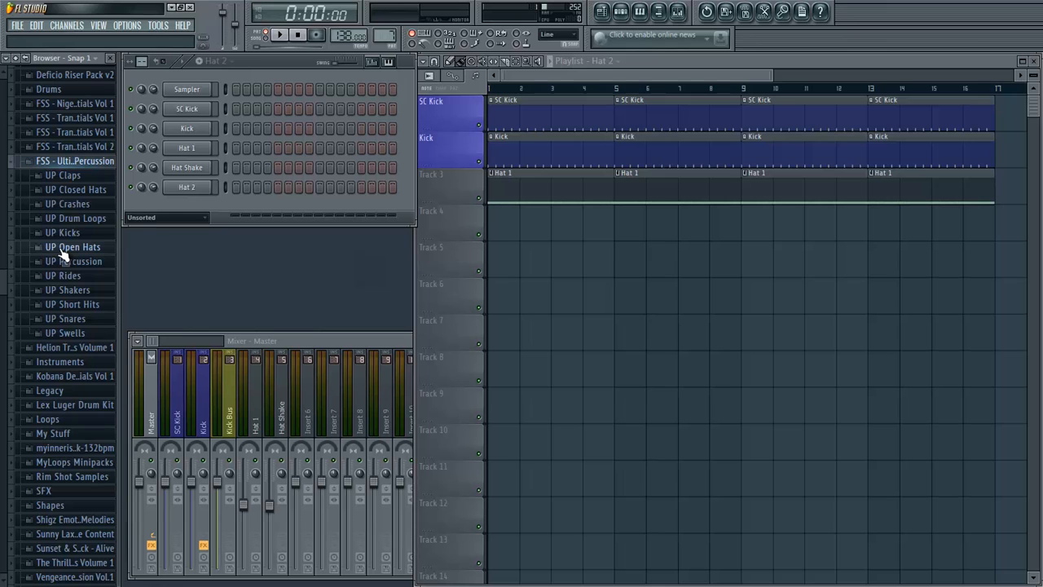
left_click(59, 254)
scroll(68, 163, "up", 2)
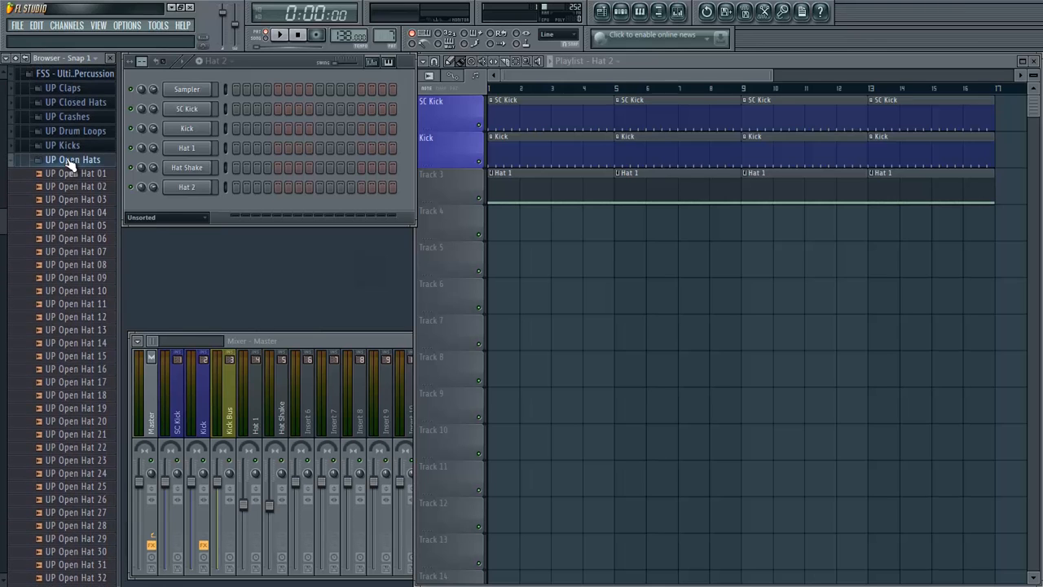
left_click(67, 163)
left_click(86, 104)
left_click(88, 86)
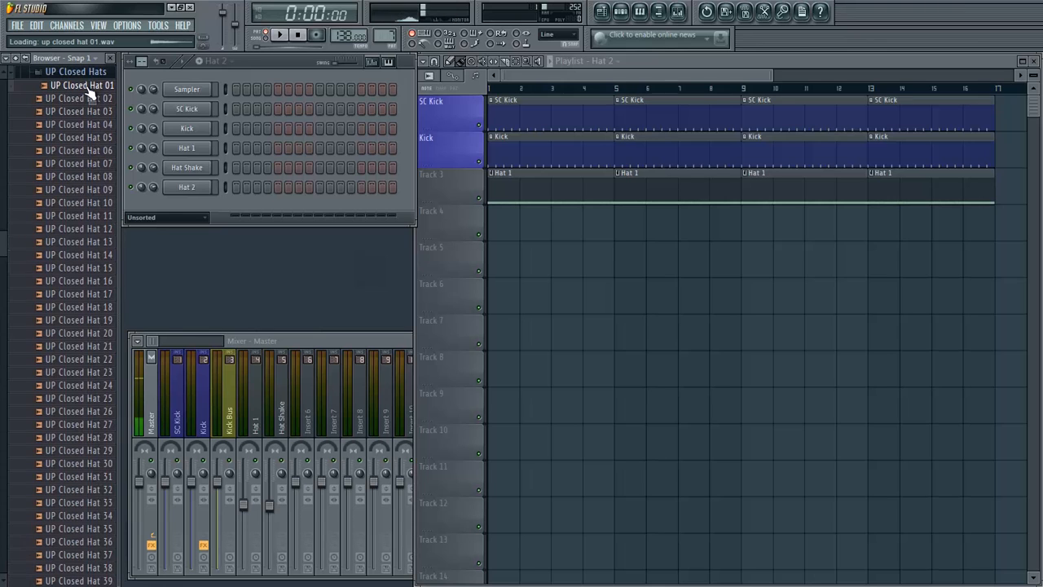
left_click(88, 112)
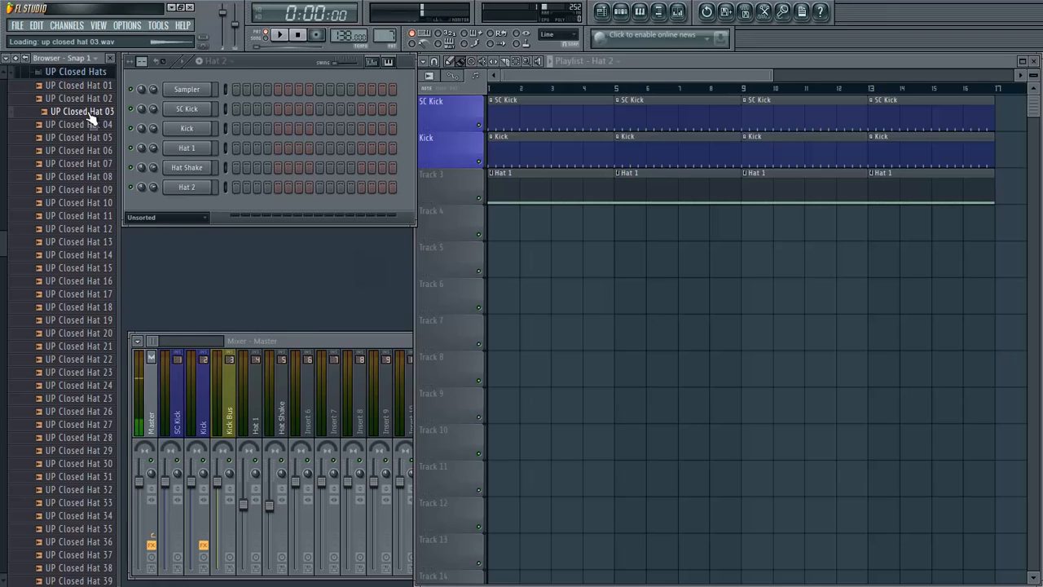
key("Up")
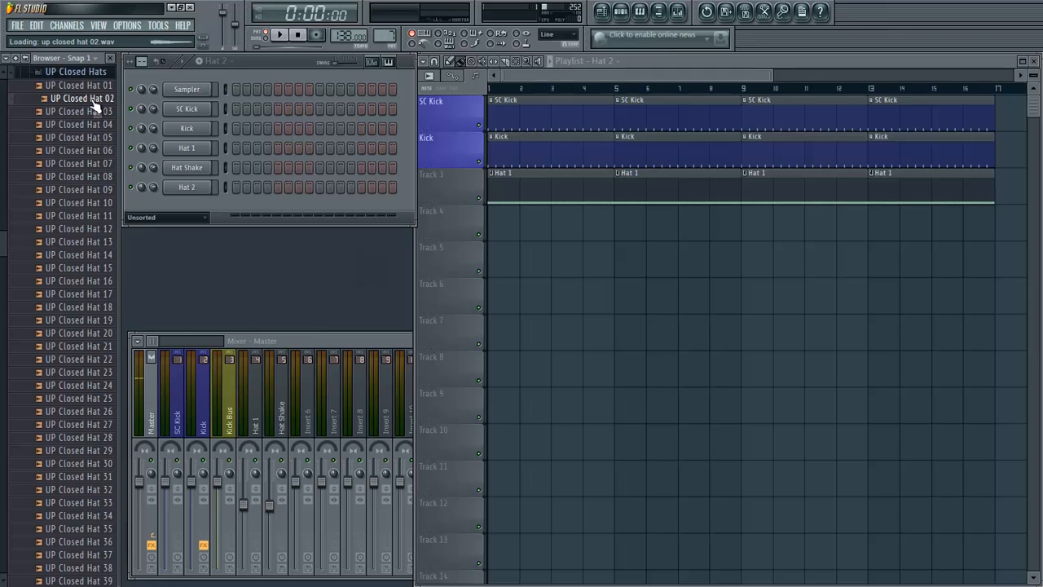
scroll(45, 212, "up", 4)
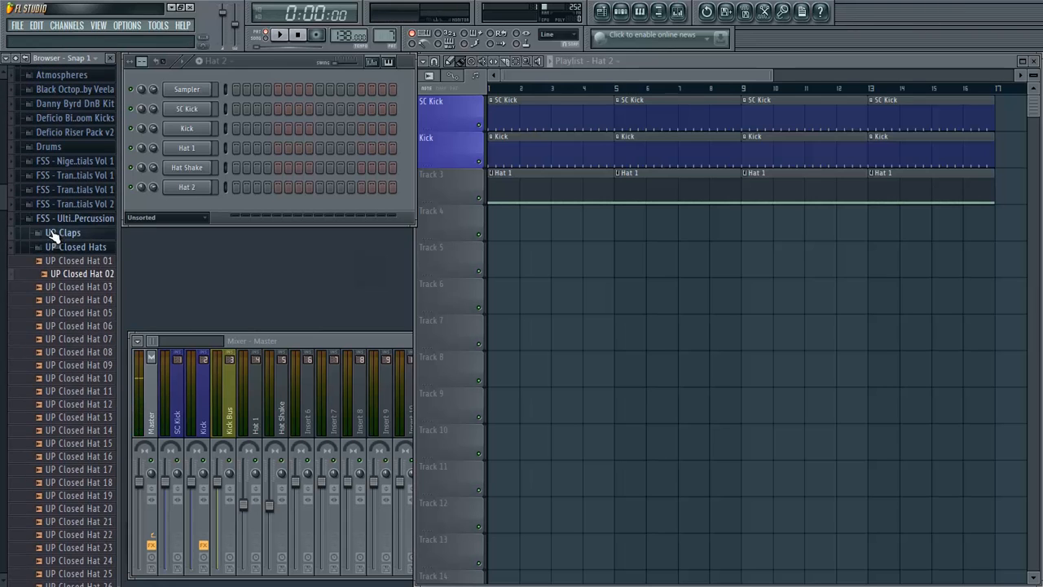
left_click(53, 244)
left_click(56, 220)
scroll(42, 218, "up", 5)
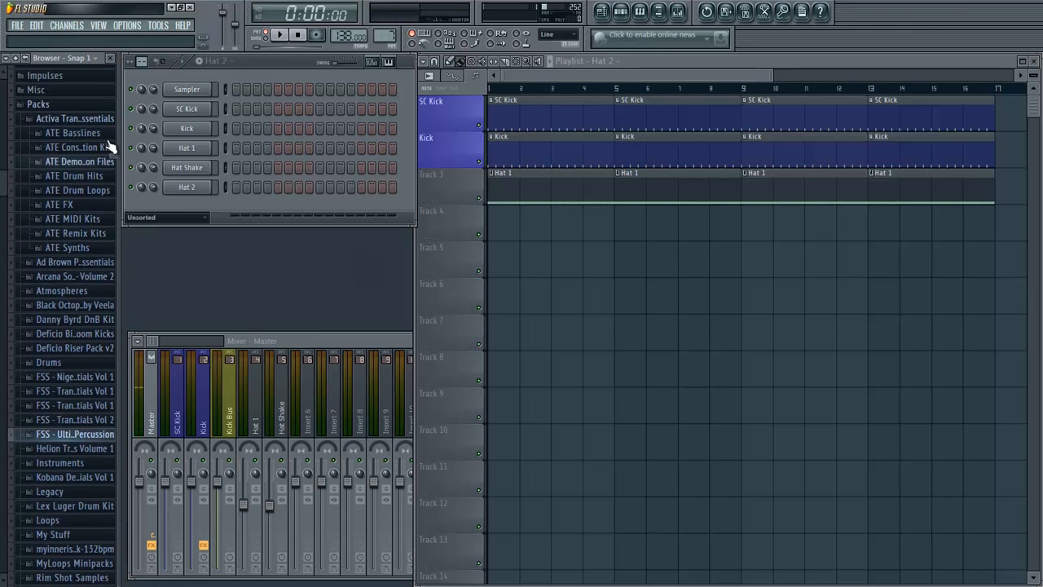
left_click(71, 123)
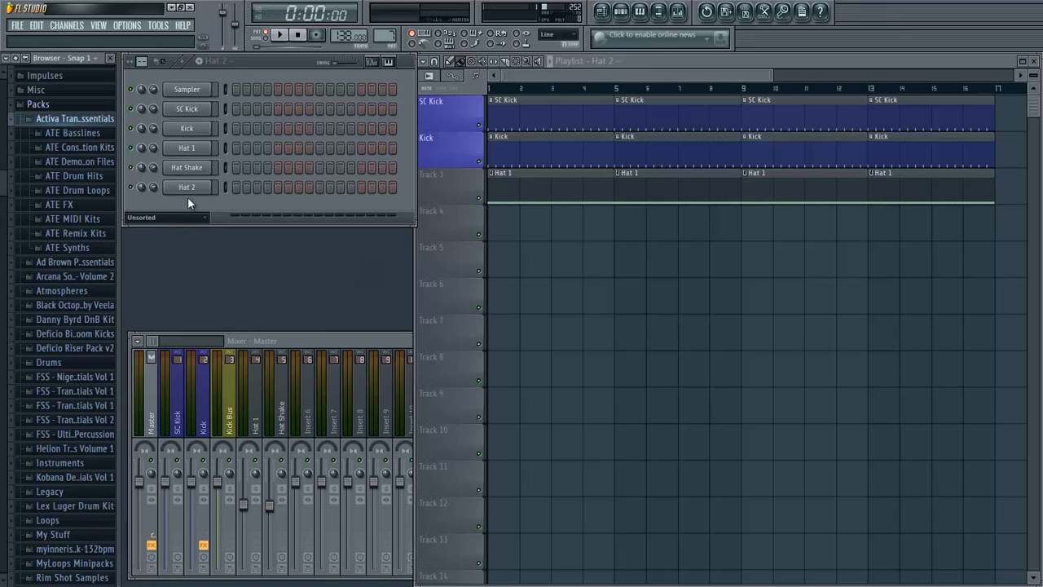
- Extend the Hat 2 pattern to 64 steps and fill the Hat 2 channel every four steps, shifted two steps later
left_click(142, 61)
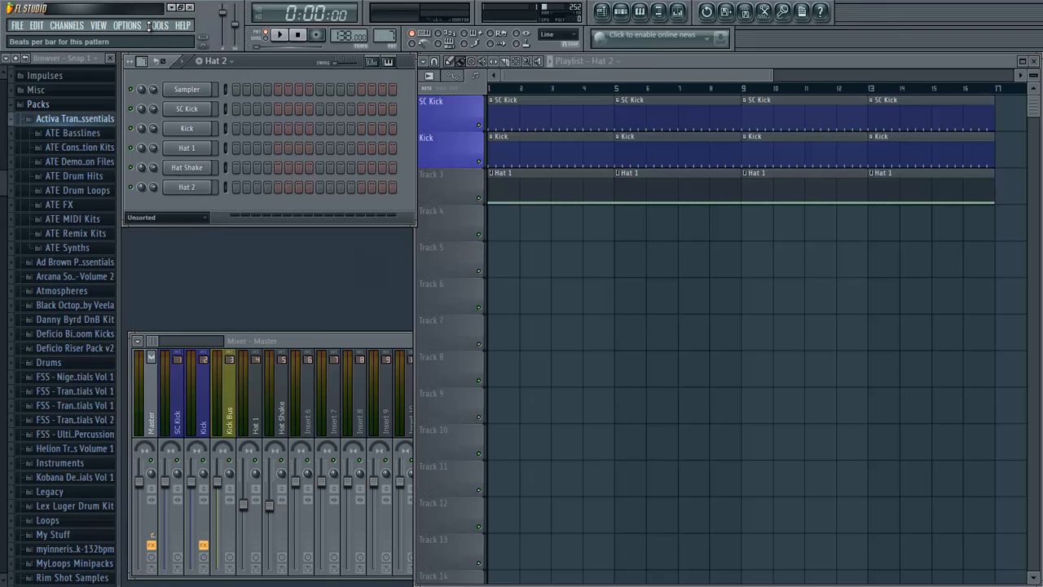
left_click_drag(157, 527, 158, 522)
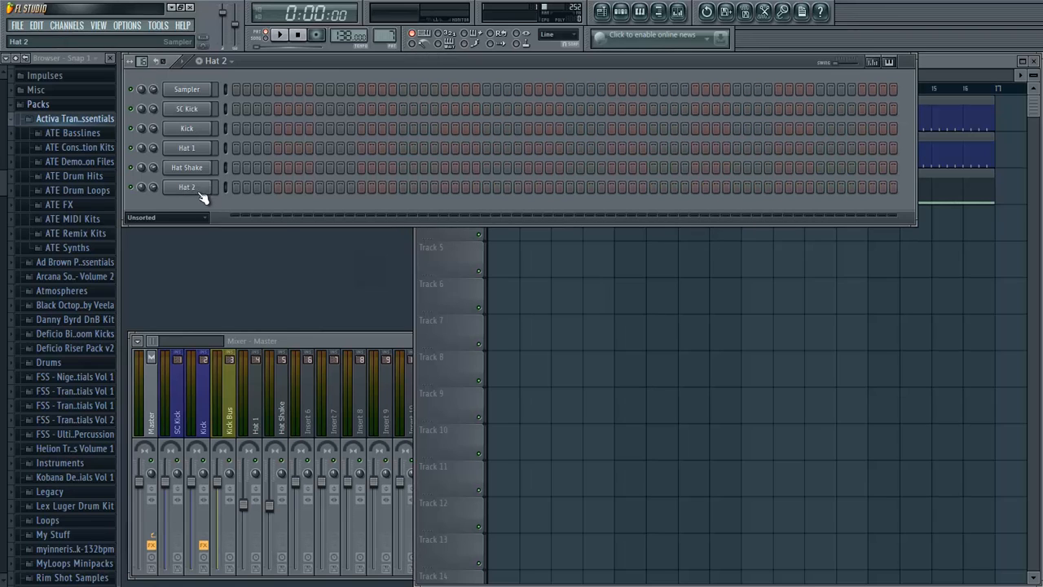
right_click(209, 194)
left_click(256, 293)
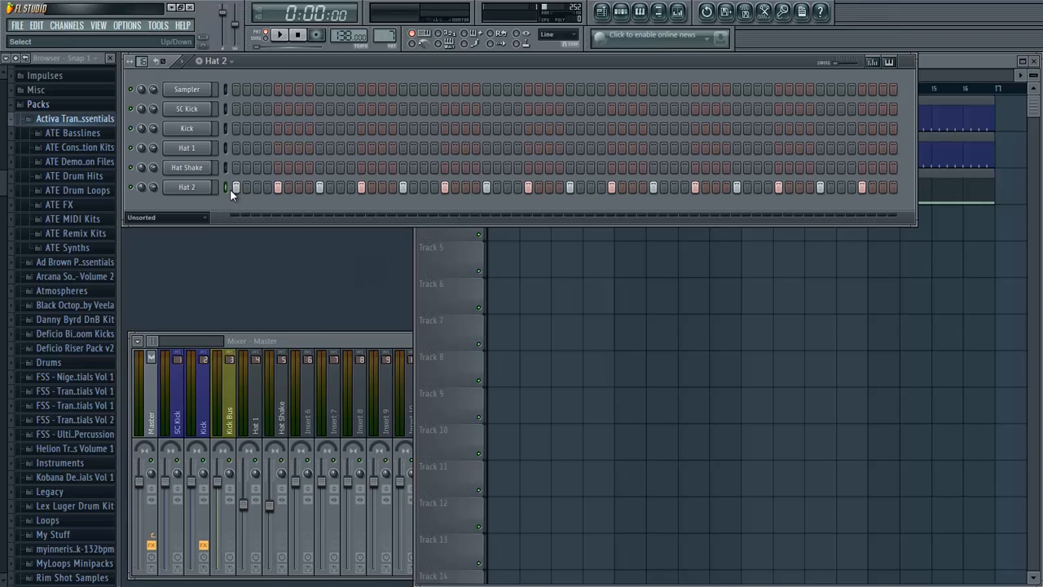
key("ctrl+shift+Right")
key("ctrl+shift+Right")
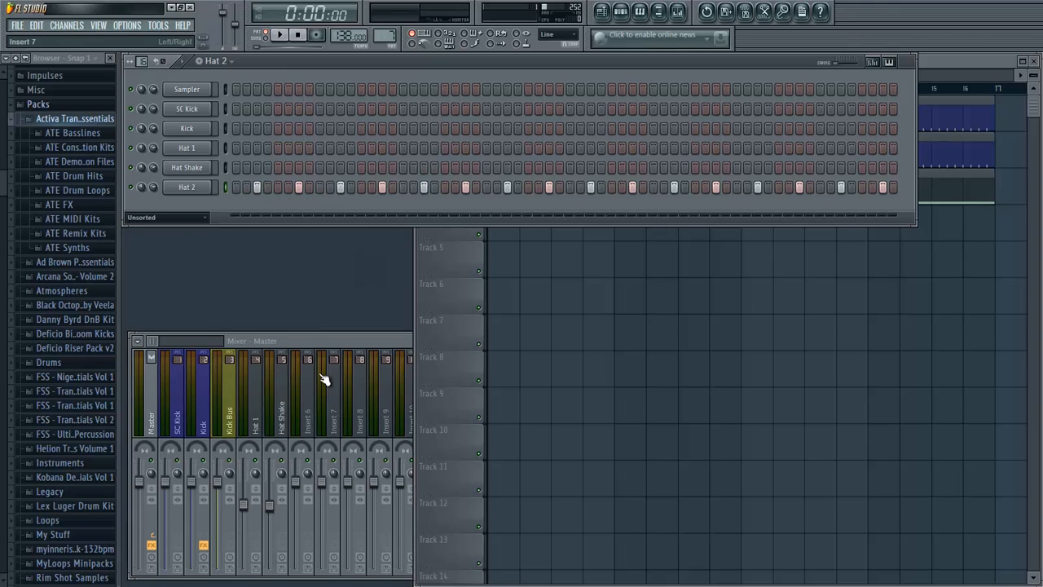
- Link the Hat 2 channel to mixer insert 6, name the track "Hat 2" and lower its volume
key("q")
key("q")
right_click(311, 420)
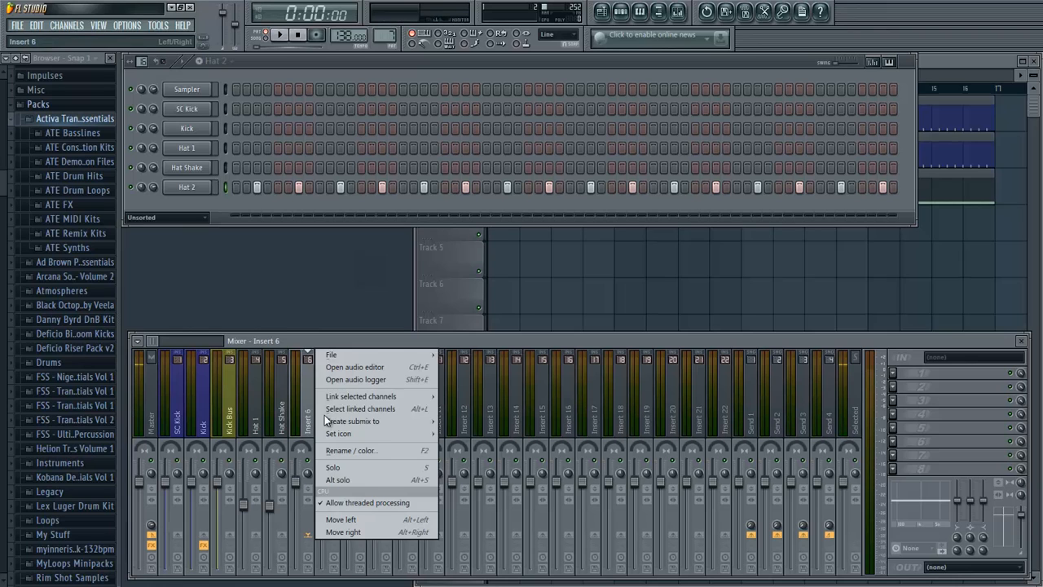
left_click(491, 399)
key("q")
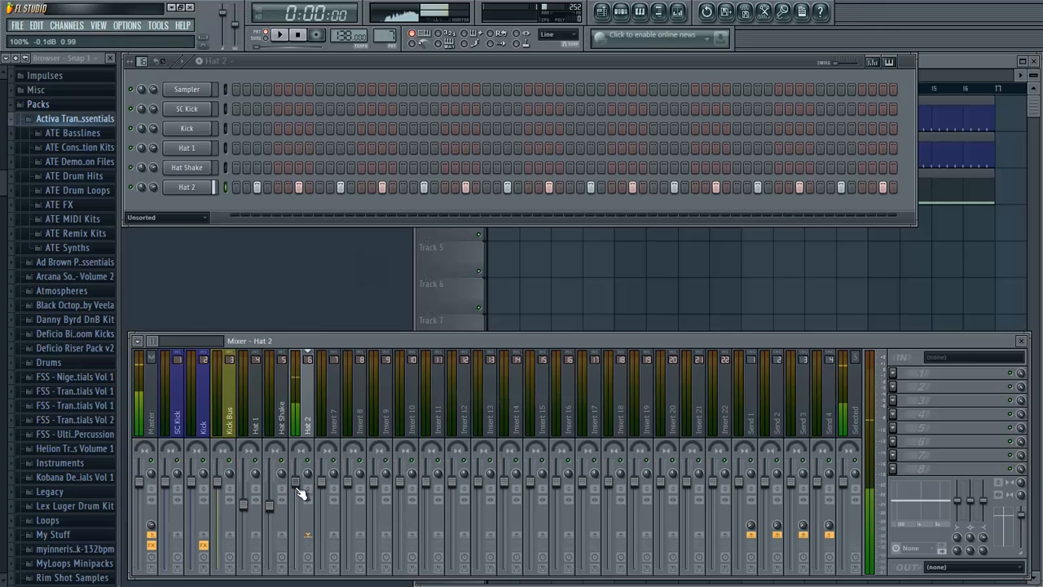
left_click_drag(295, 485, 297, 507)
key("q")
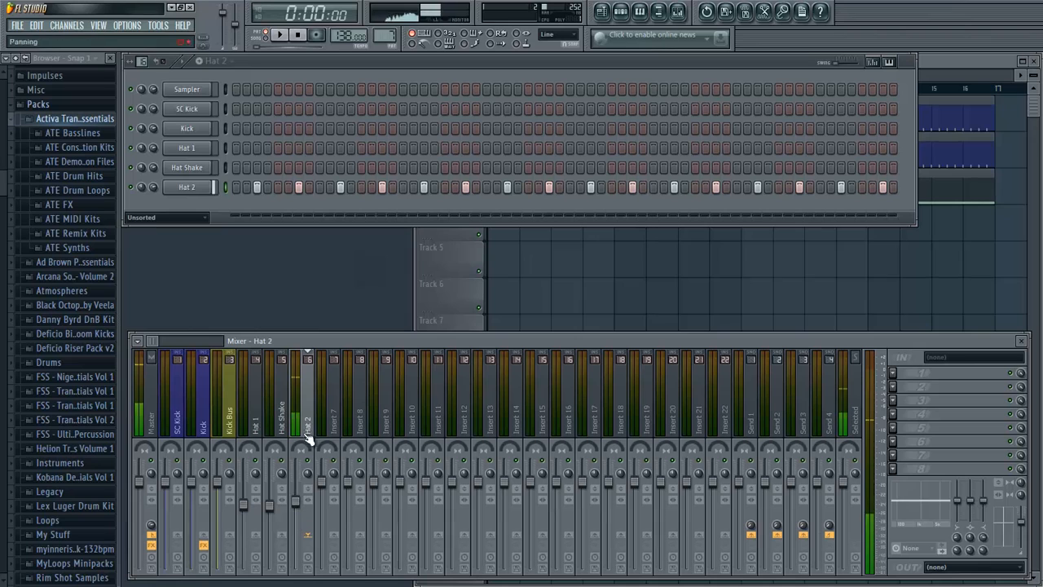
- Add Fruity Parametric EQ 2 to the Hat 2 mixer track and load its 40Hz cut preset
left_click(893, 373)
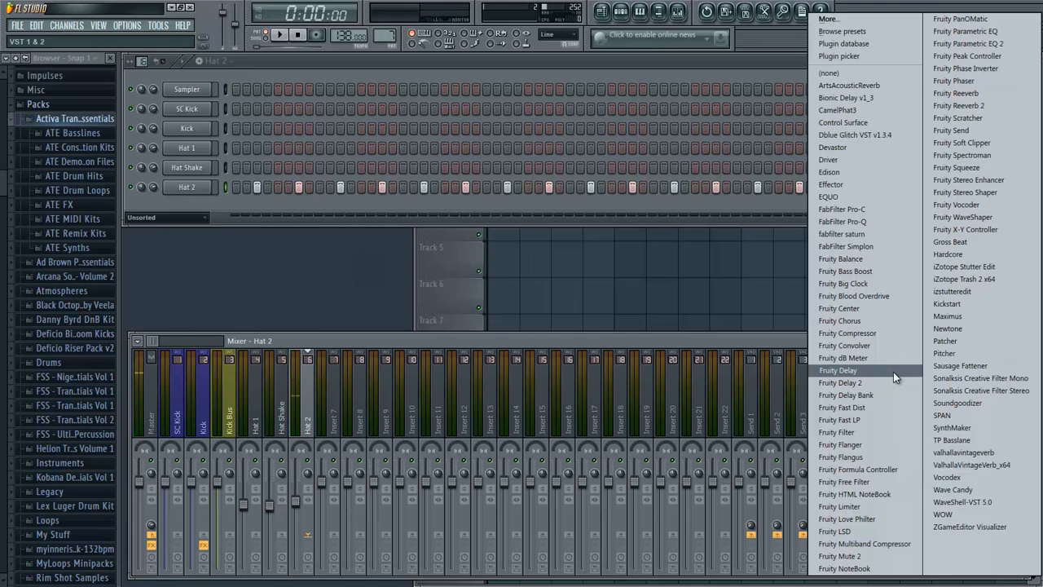
left_click(969, 46)
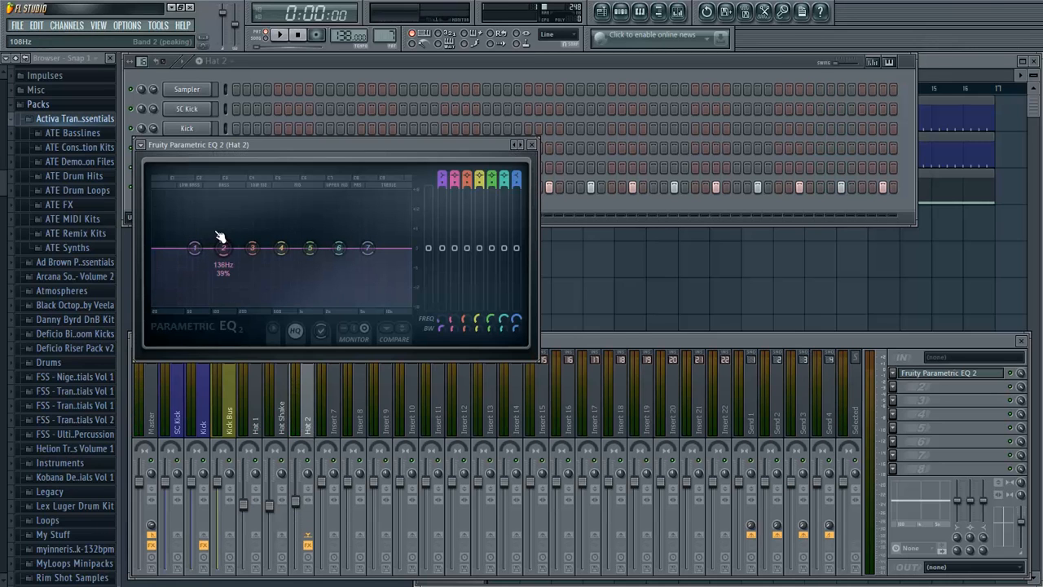
left_click(141, 145)
mouse_move(158, 180)
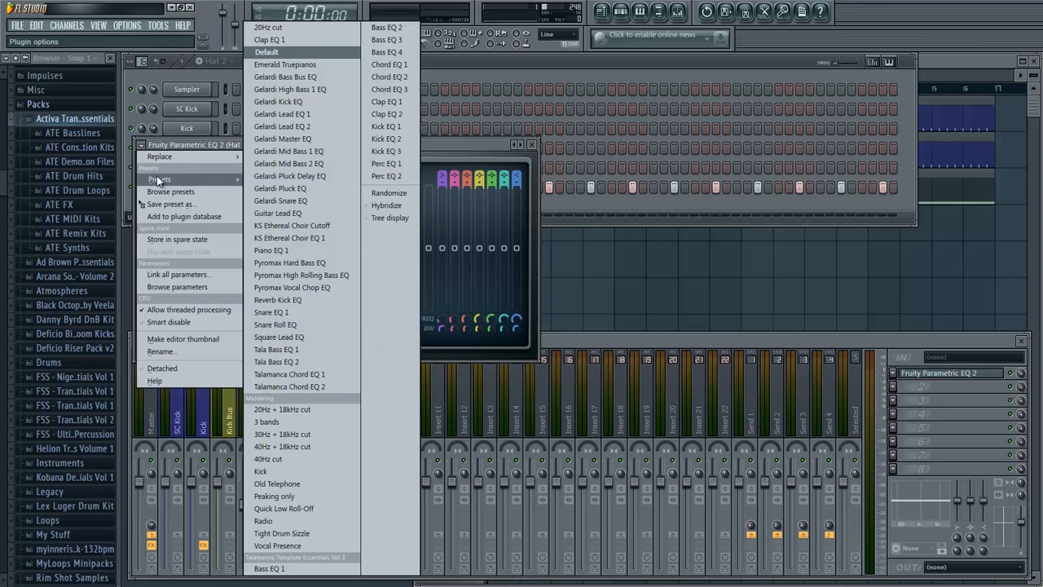
left_click(271, 460)
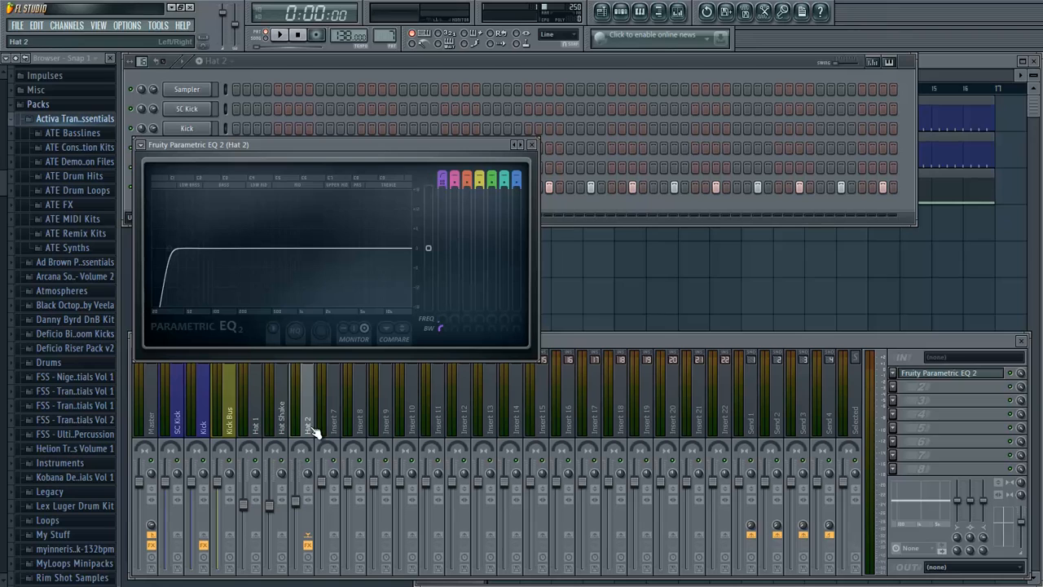
- Raise the band 1 high-pass frequency of the Hat 2 EQ to about 272 Hz
right_click(446, 324)
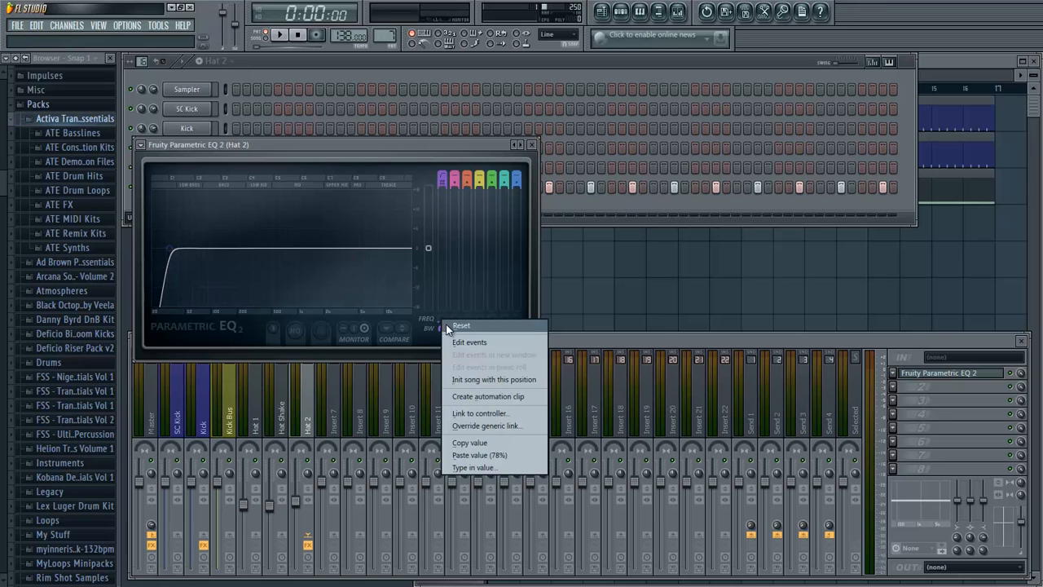
left_click(446, 324)
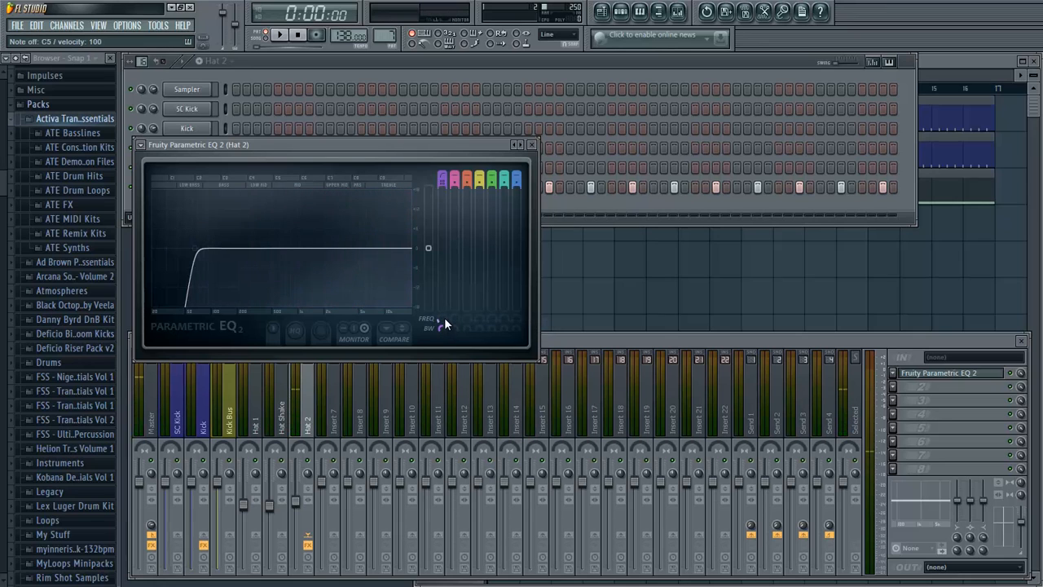
left_click_drag(445, 318, 450, 286)
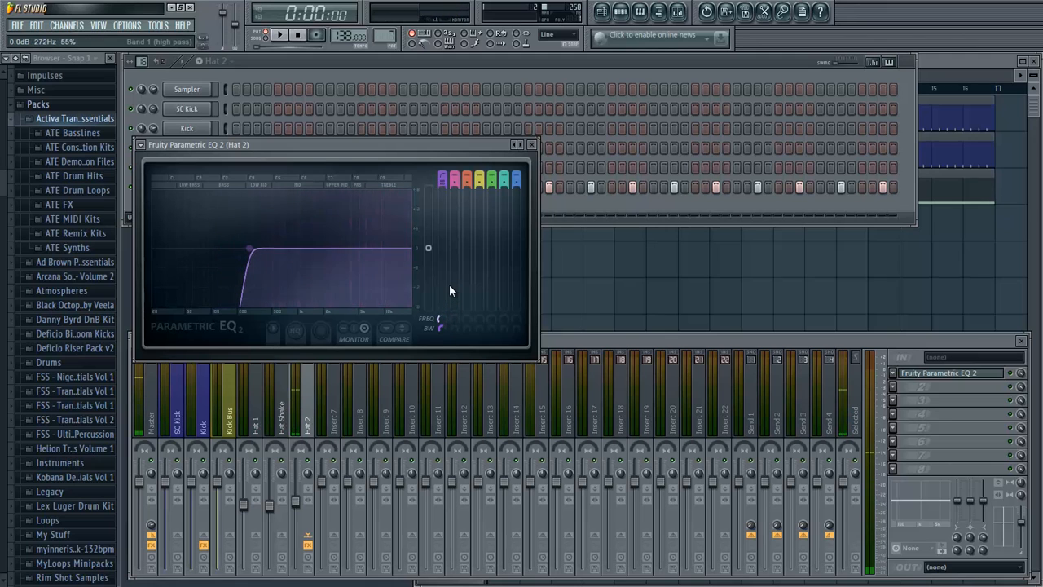
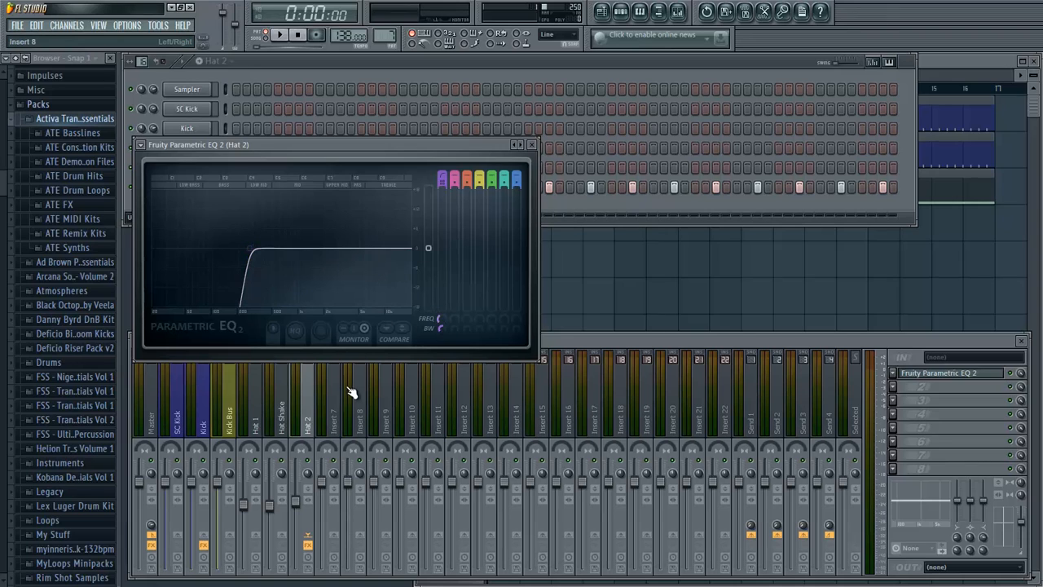
- Lower the band 1 high-pass frequency of the Hat 2 EQ slightly, audition the hat and close the EQ
mouse_move(313, 401)
left_mouse_down()
mouse_move(361, 414)
mouse_move(308, 398)
left_mouse_up()
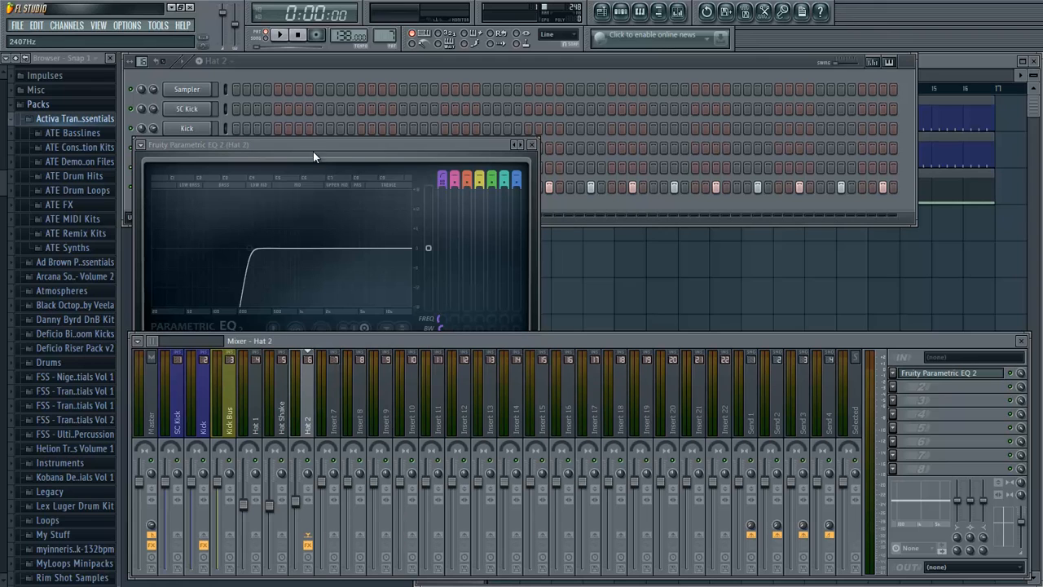
left_click_drag(321, 150, 379, 228)
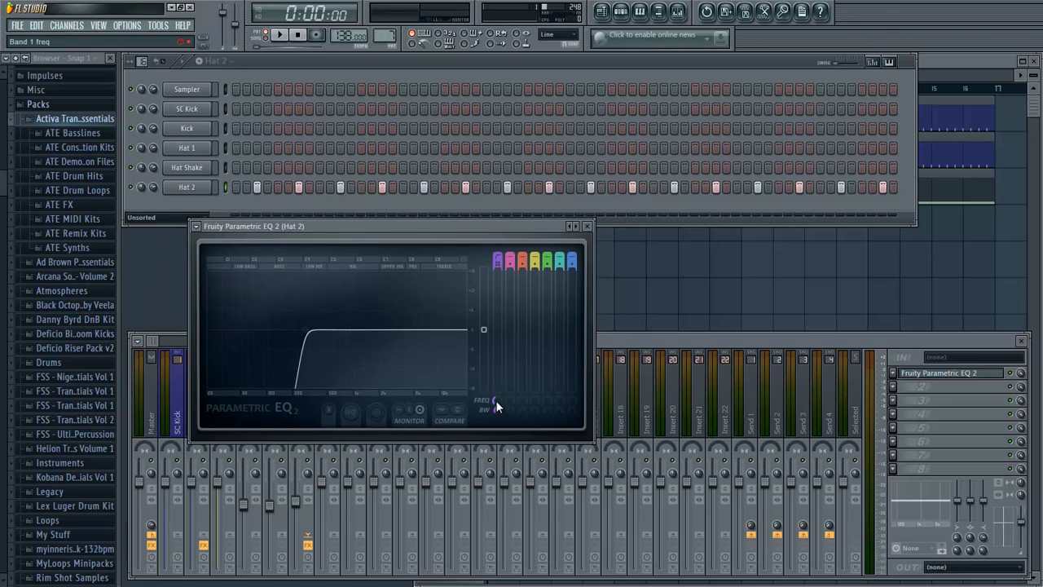
left_click_drag(496, 398, 492, 560)
key("q")
key("q")
key("q")
key("q")
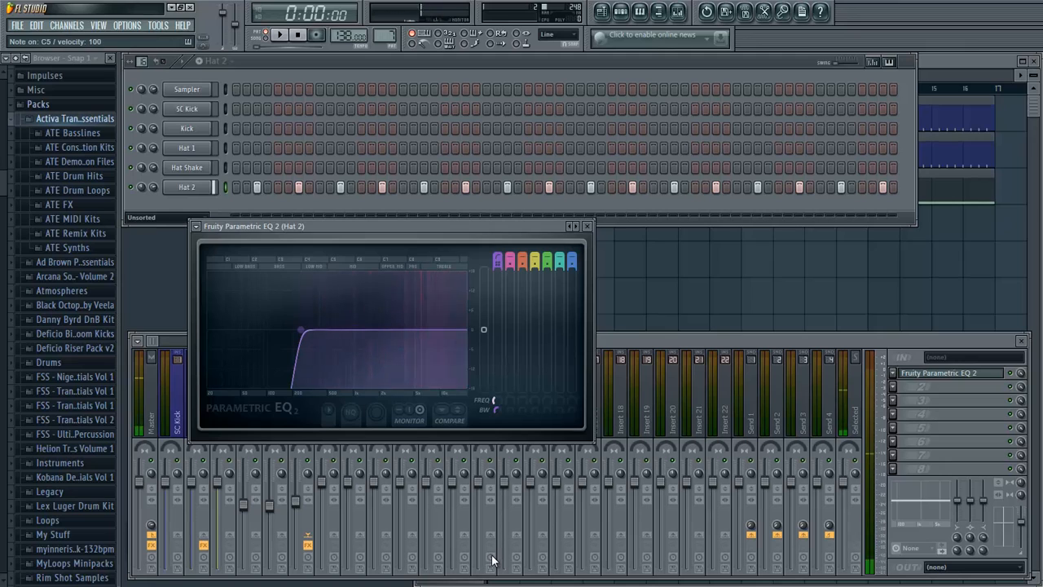
left_click(587, 226)
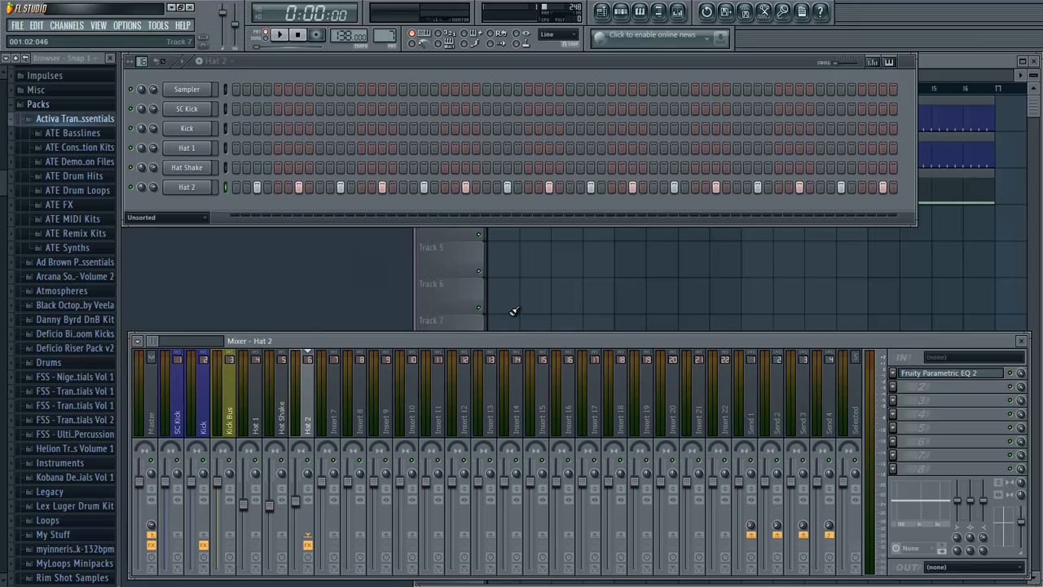
- Place four Hat 2 pattern clips back to back on playlist Track 4 through bar 16 and play the arrangement
left_click(968, 63)
mouse_move(503, 229)
left_mouse_down()
mouse_move(868, 289)
mouse_move(913, 285)
left_mouse_up()
left_click(583, 339)
right_click(585, 338)
key("space")
key("space")
key("space")
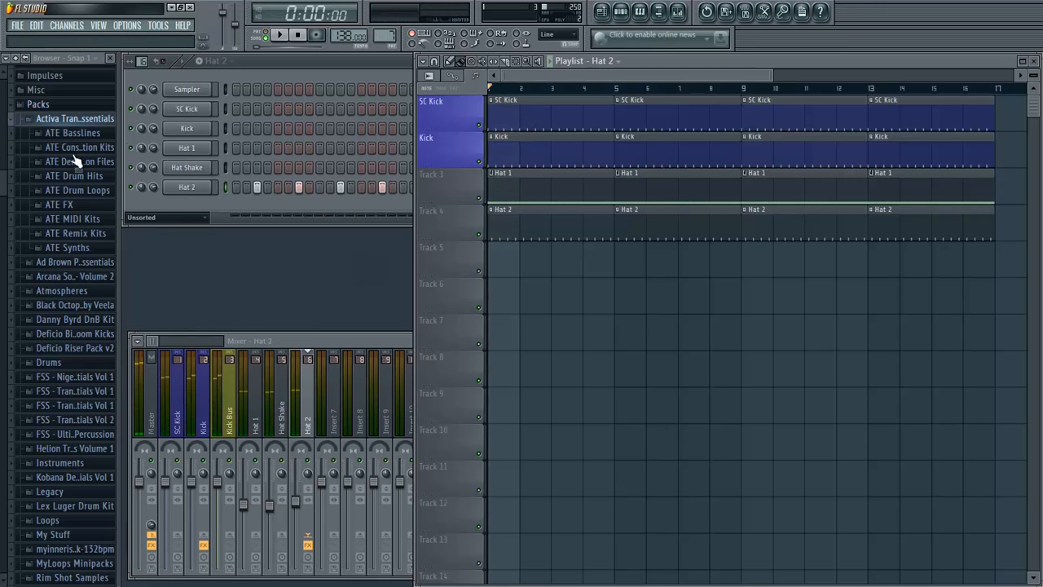
- Browse the Activa Trance Essentials pack to the ATE Snares folder inside ATE Drum Hits
left_click(84, 124)
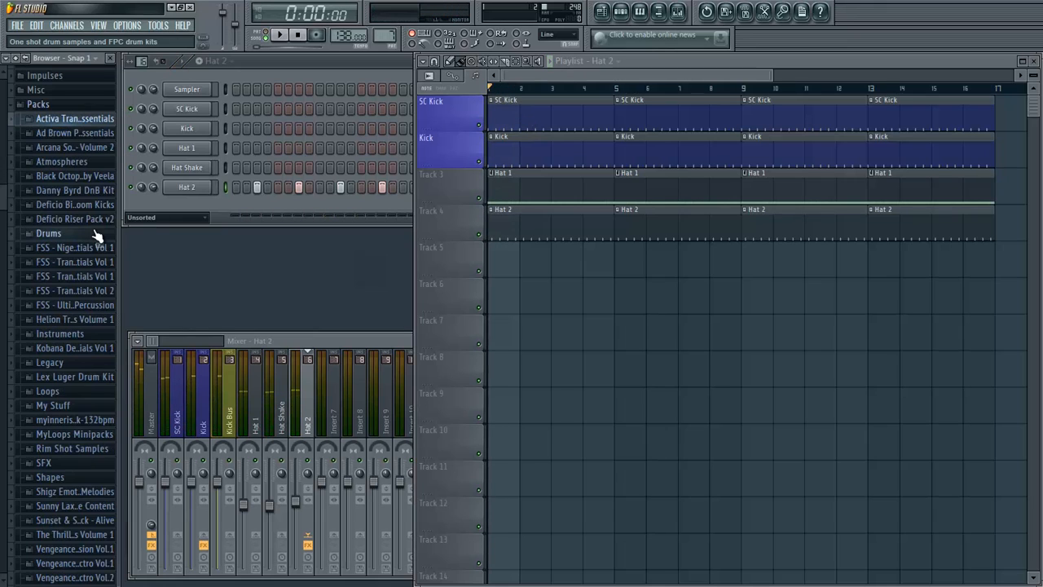
left_click(105, 120)
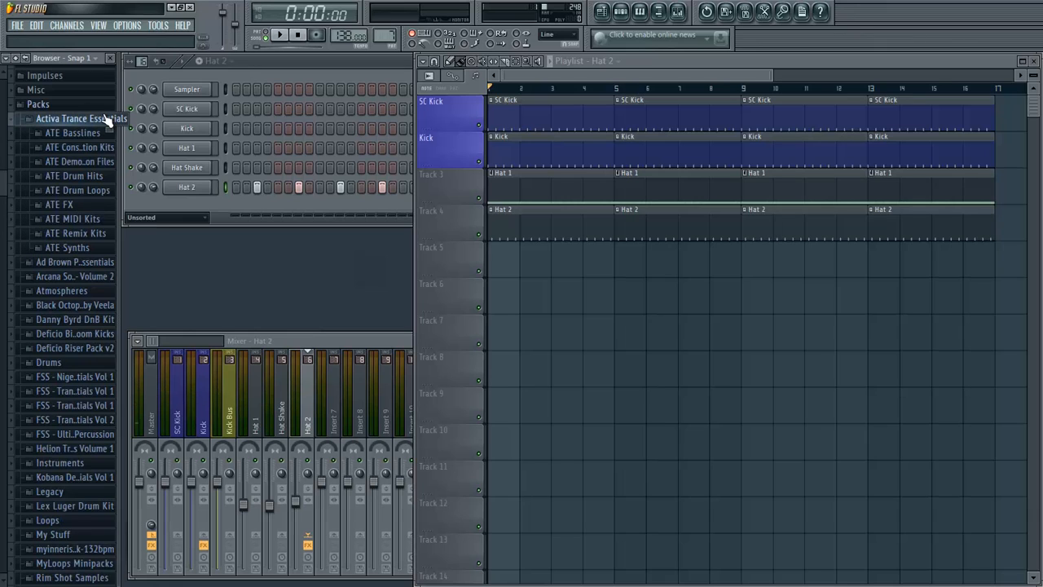
left_click(104, 119)
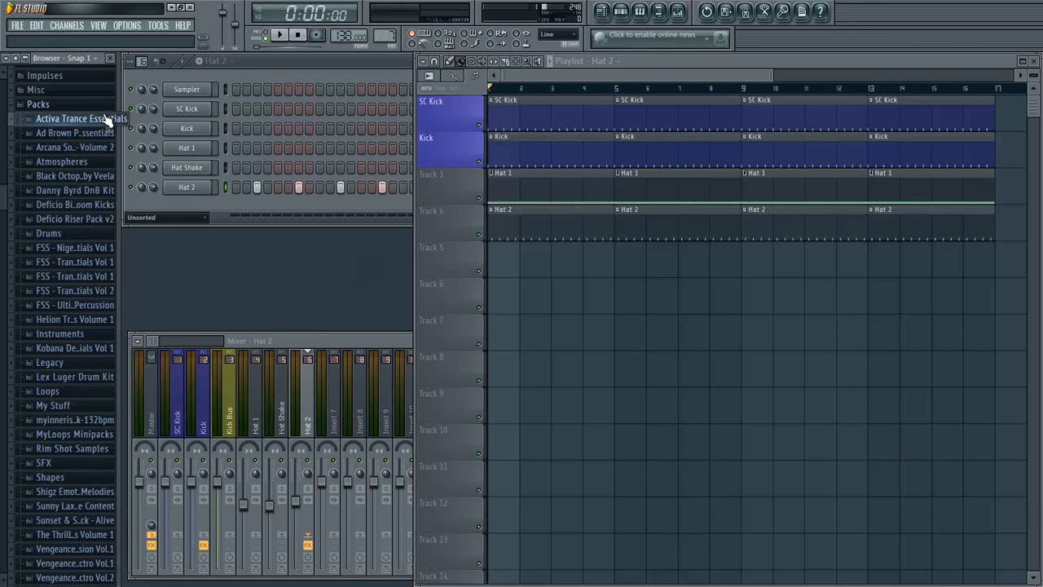
left_click(57, 124)
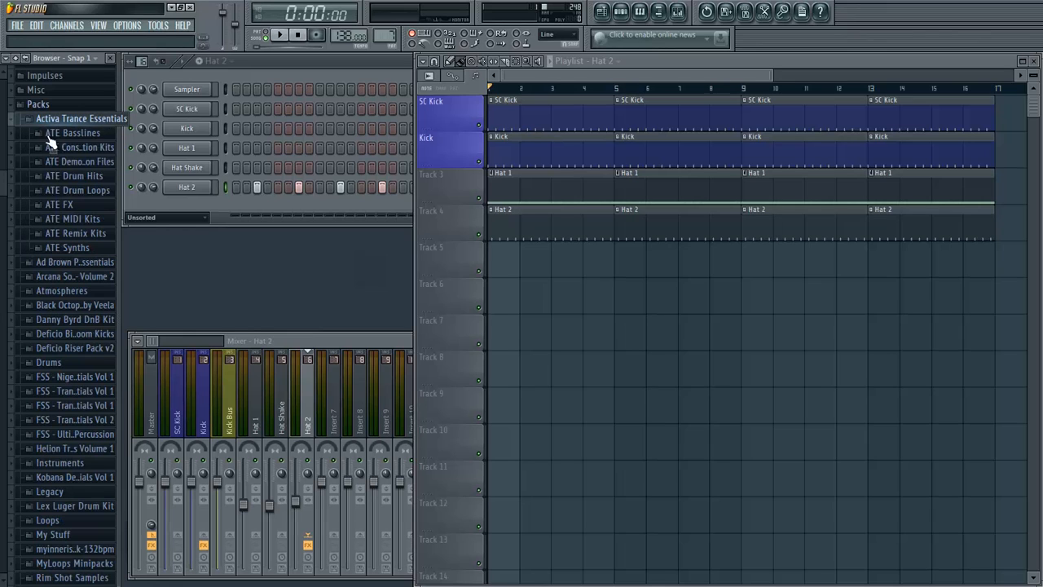
left_click(47, 192)
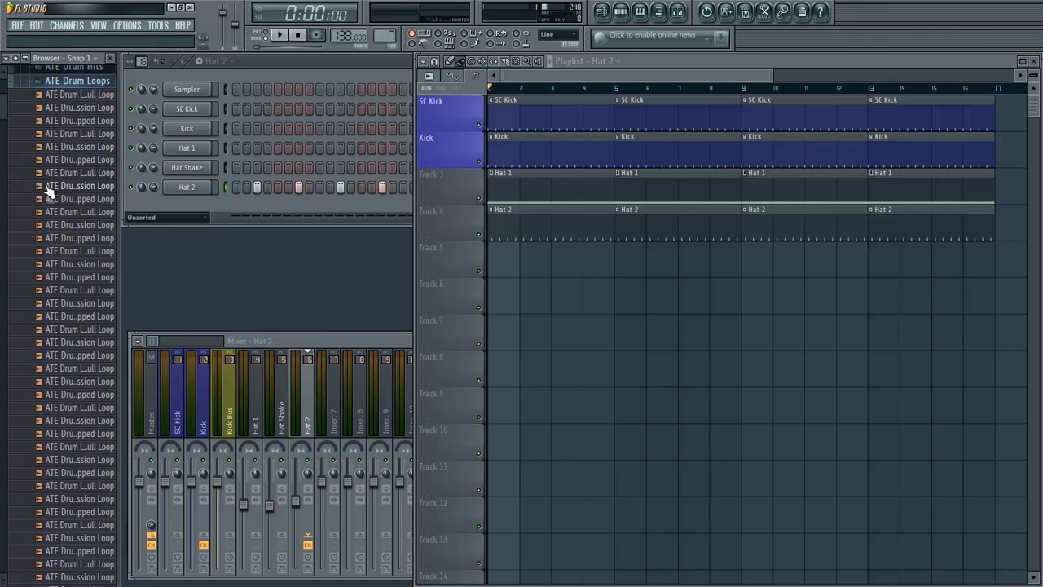
scroll(51, 103, "up", 1)
left_click(62, 91)
left_click(64, 77)
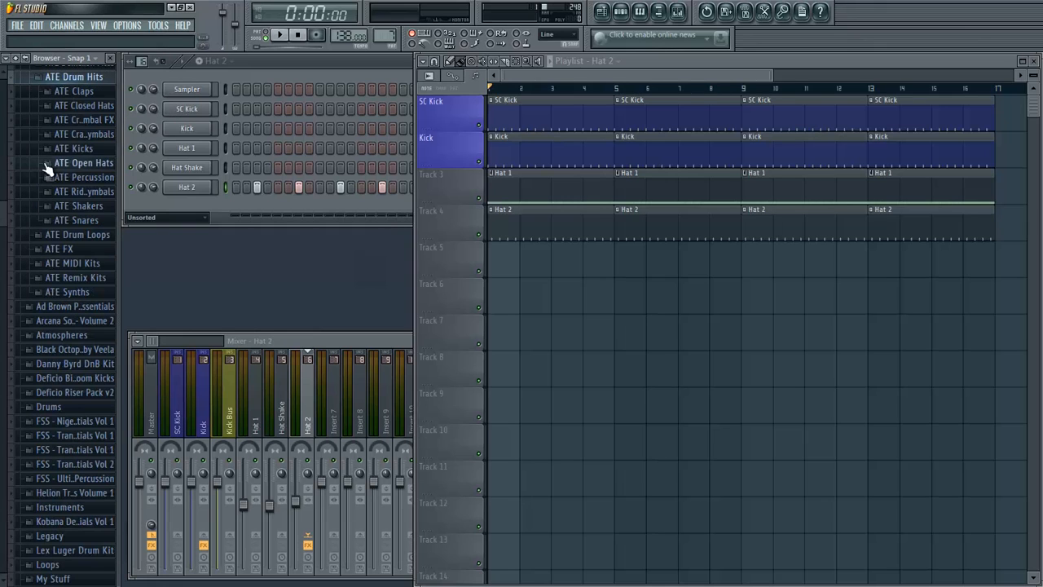
left_click(79, 219)
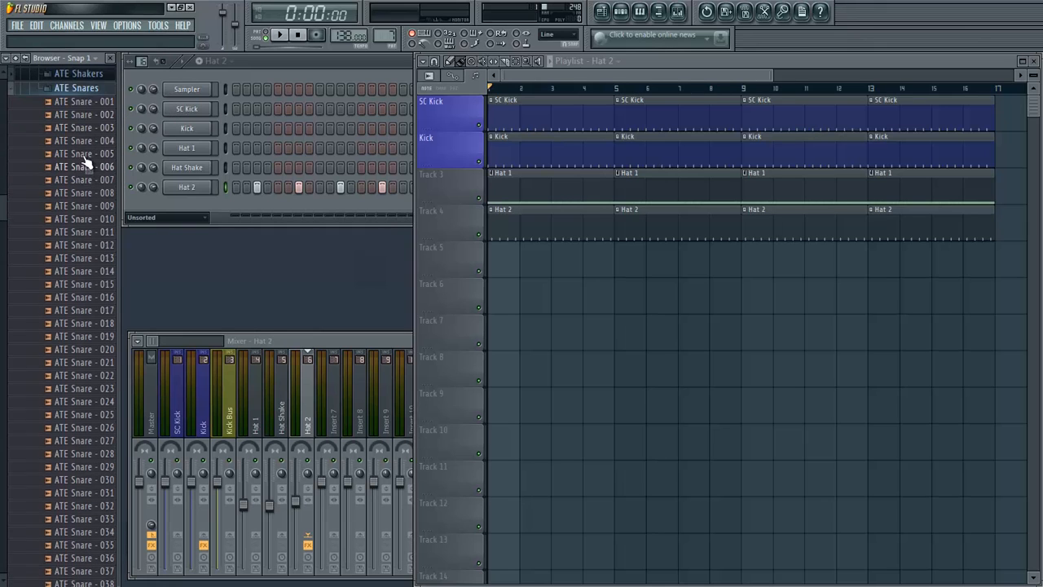
- Audition the ATE Snare samples through the folder and collapse the ATE Drum Hits folder
left_click(74, 99)
left_click(76, 113)
left_click(77, 126)
left_click(82, 152)
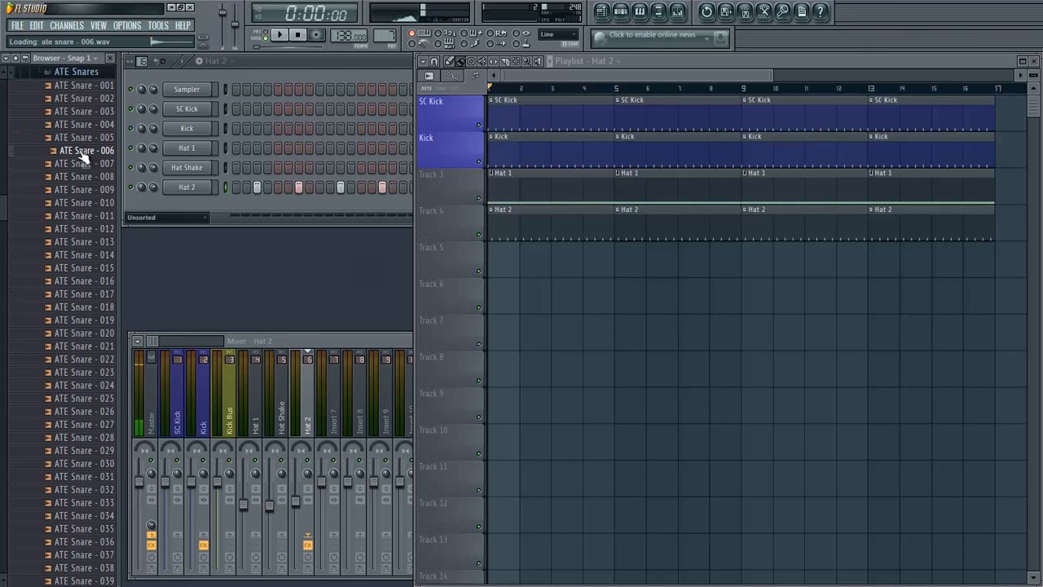
left_click(82, 164)
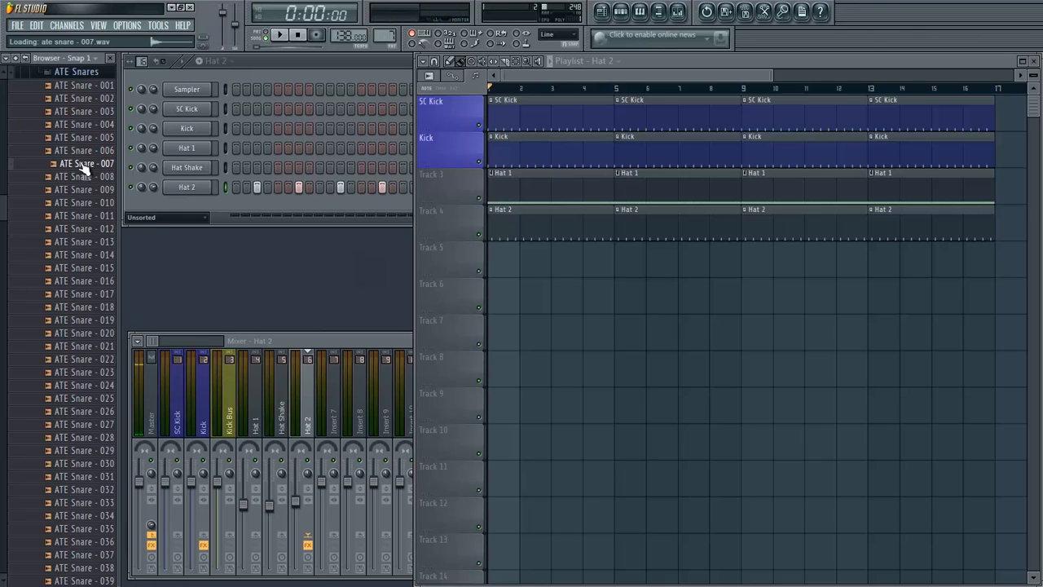
left_click(84, 178)
left_click(87, 190)
left_click(84, 203)
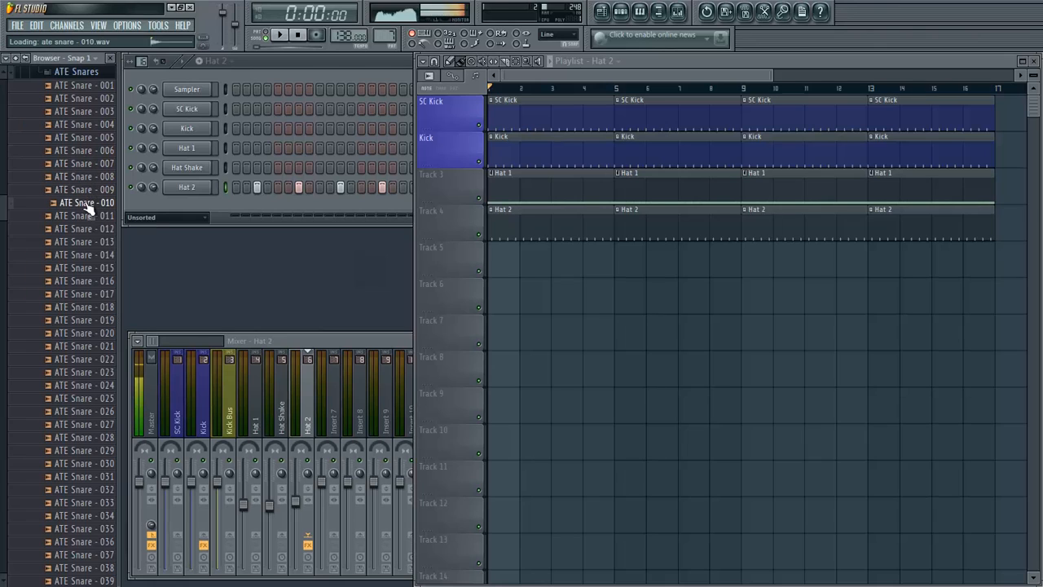
left_click(86, 216)
left_click(88, 229)
left_click(89, 243)
left_click(91, 256)
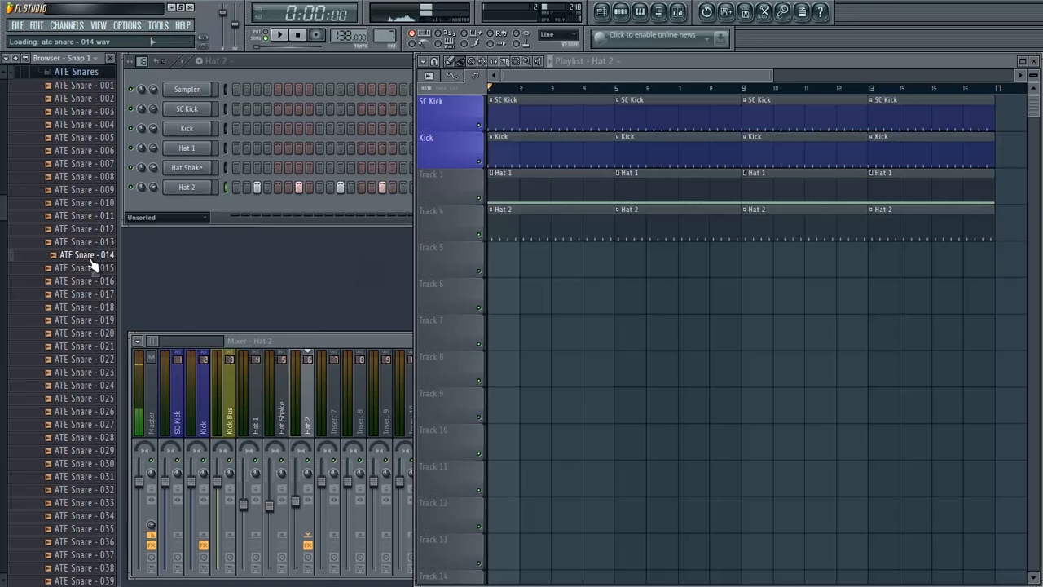
left_click(90, 269)
left_click(91, 282)
left_click(91, 295)
left_click(92, 308)
left_click(89, 320)
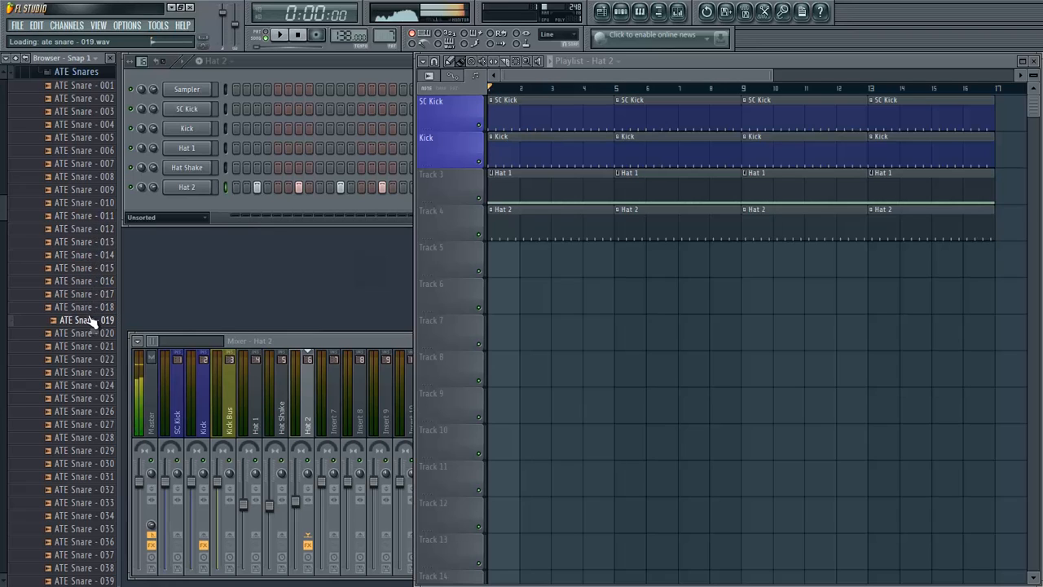
left_click(90, 334)
left_click(91, 347)
left_click(90, 360)
left_click(80, 387)
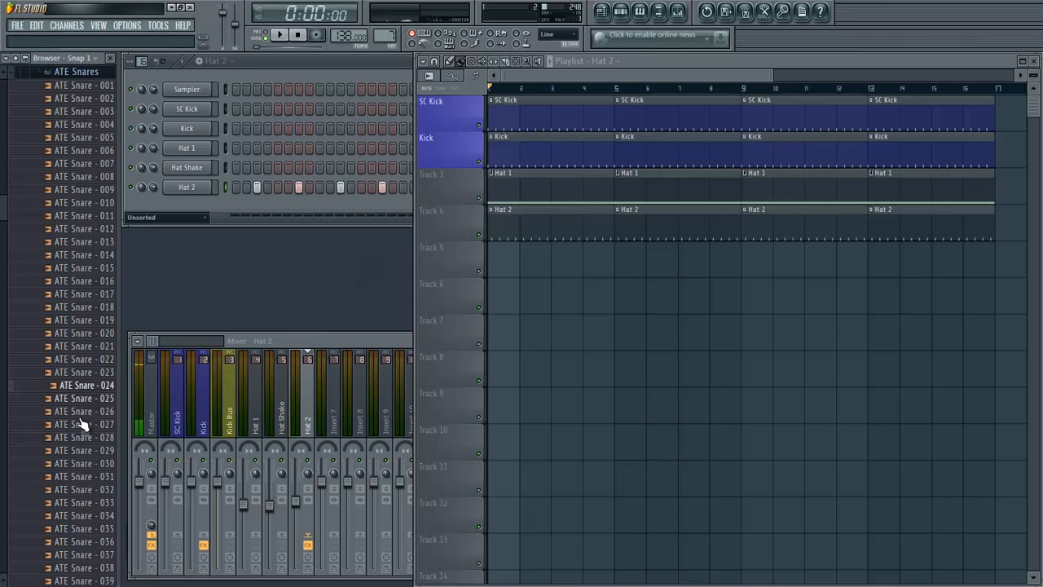
left_click(84, 424)
left_click(84, 463)
left_click(82, 503)
left_click(80, 529)
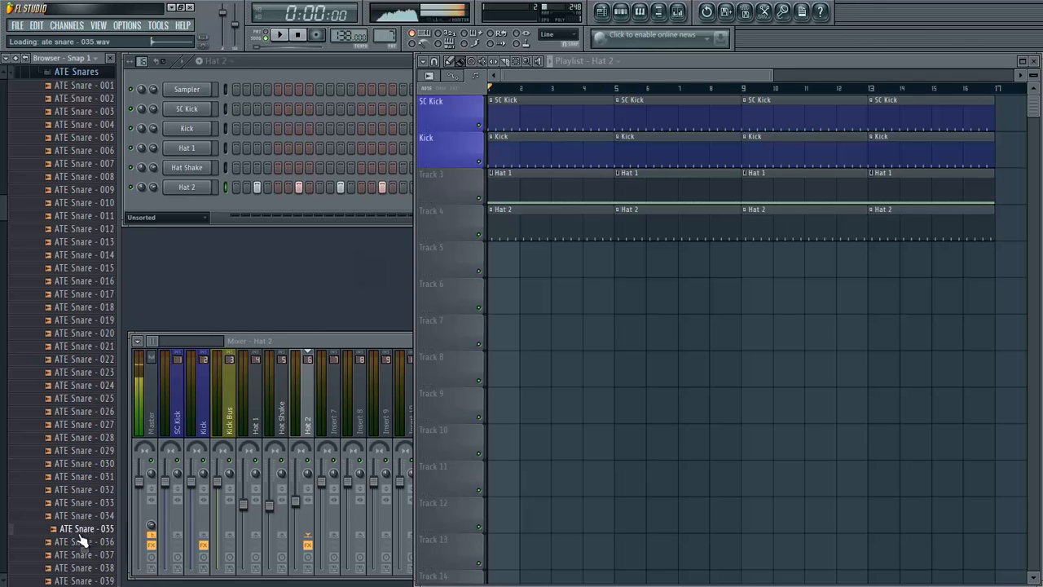
left_click(80, 568)
scroll(79, 563, "down", 2)
left_click(80, 533)
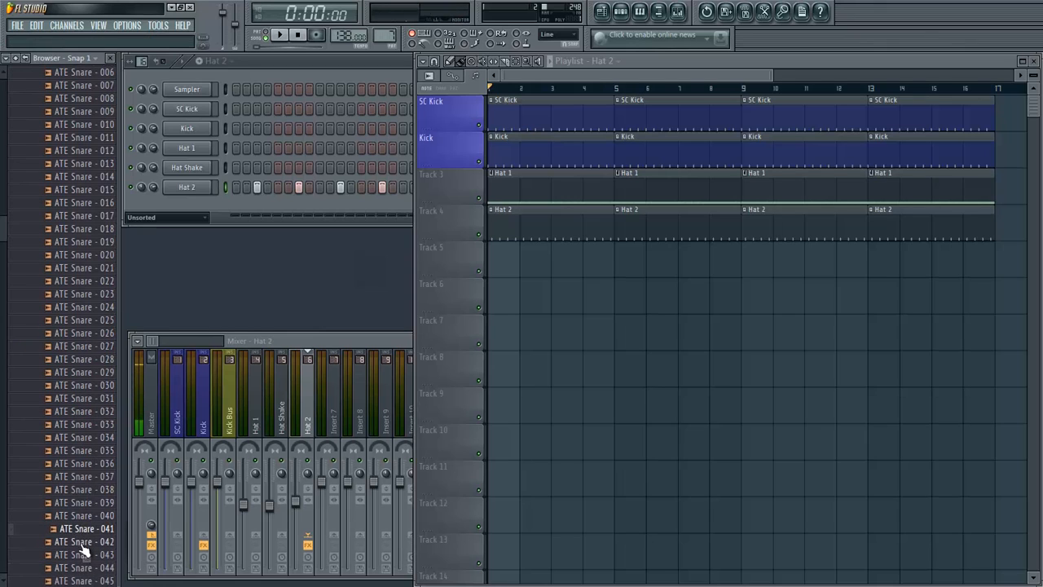
left_click(78, 544)
left_click(82, 571)
scroll(84, 576, "down", 1)
left_click(85, 563)
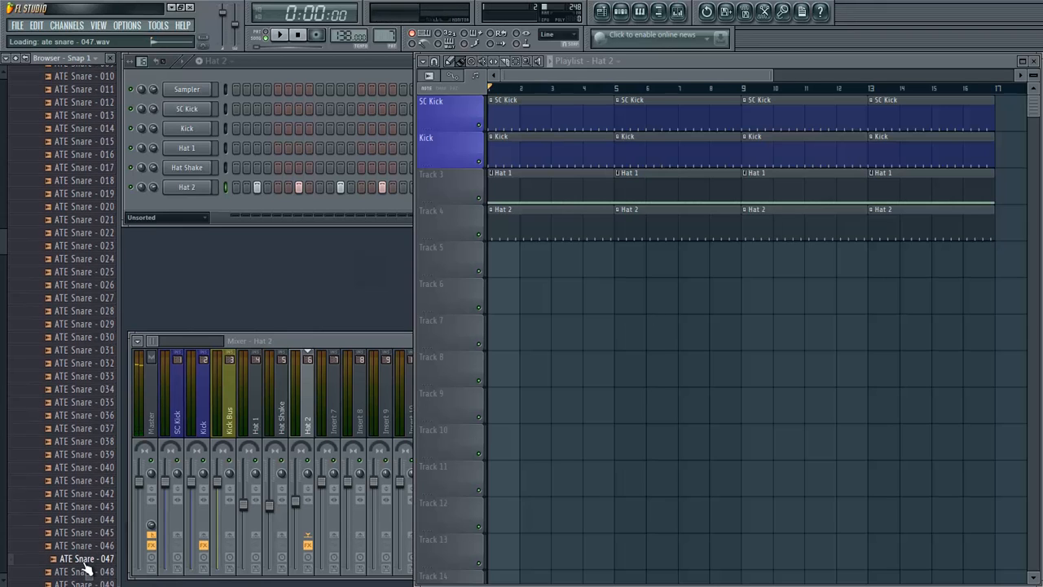
left_click(83, 580)
scroll(30, 144, "up", 15)
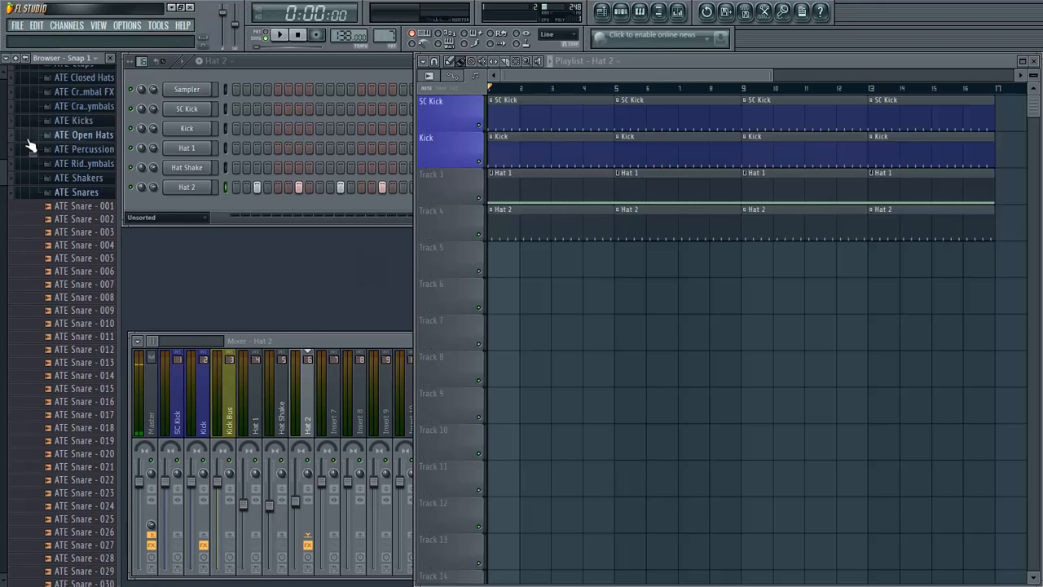
left_click(32, 205)
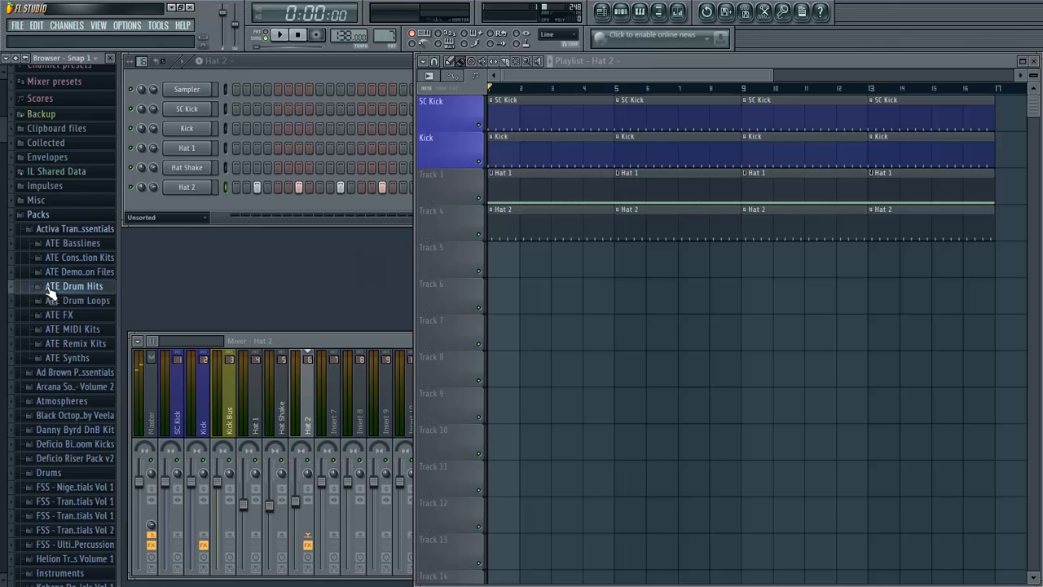
left_click(50, 286)
- Add VEC2 Snares 015 from the Vengeance Essential Clubsounds Vol 2 snares as a new channel below Hat 2 and collapse the pack
scroll(33, 408, "down", 5)
scroll(41, 481, "down", 6)
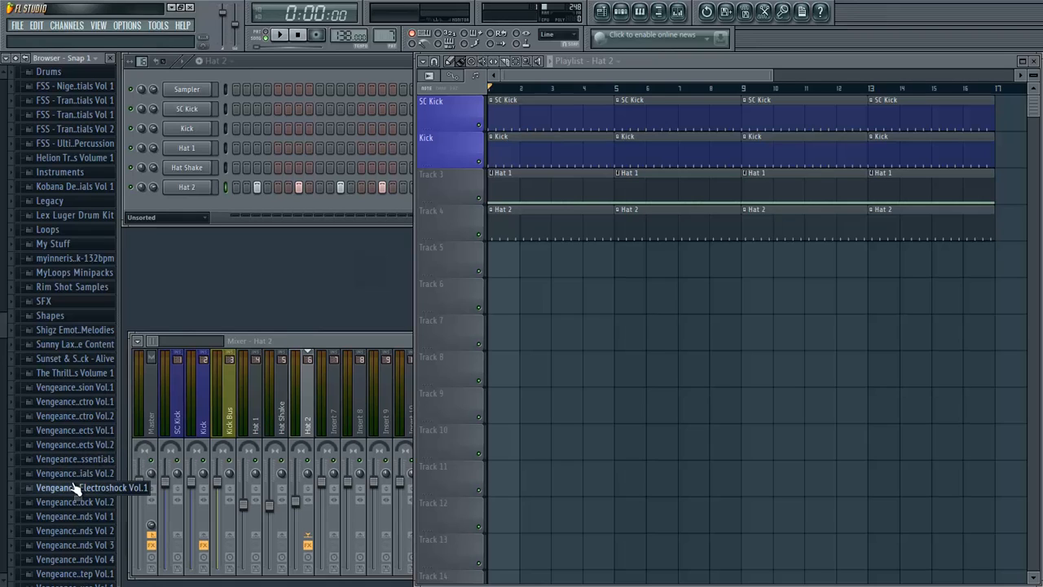
left_click(72, 531)
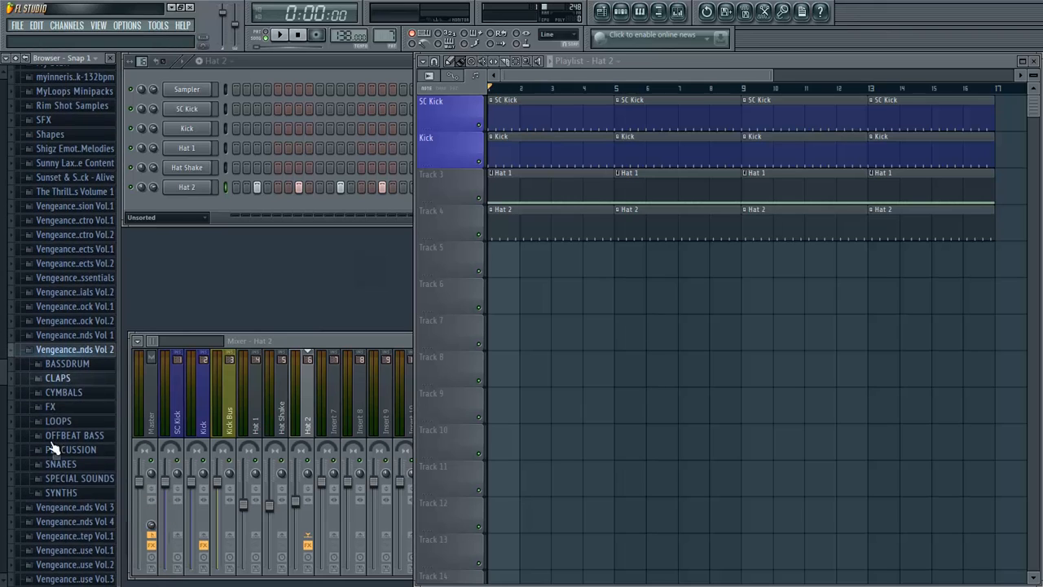
left_click(59, 464)
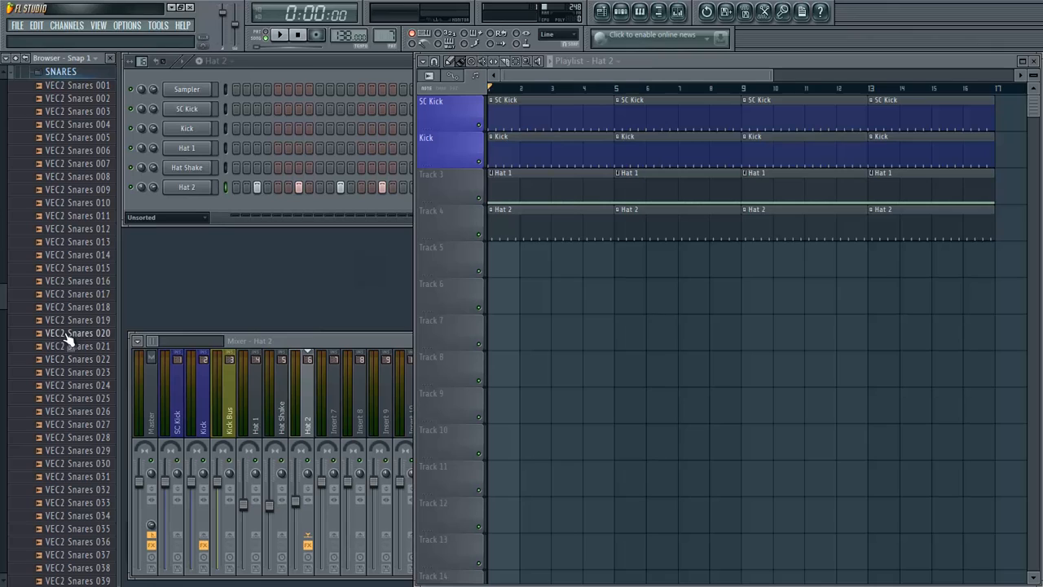
left_click(75, 269)
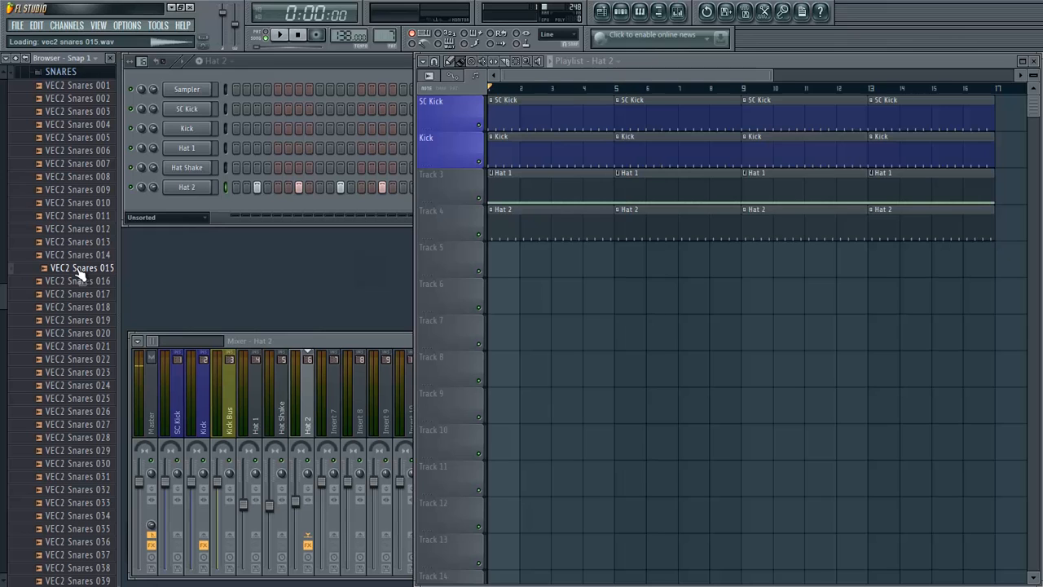
left_click_drag(82, 276, 193, 203)
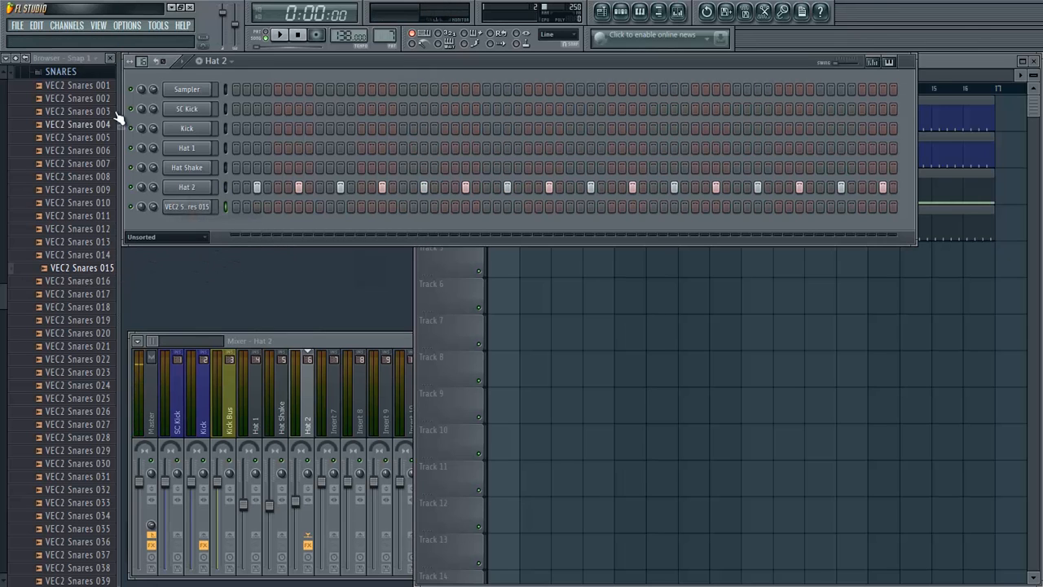
left_click(61, 72)
scroll(51, 277, "up", 8)
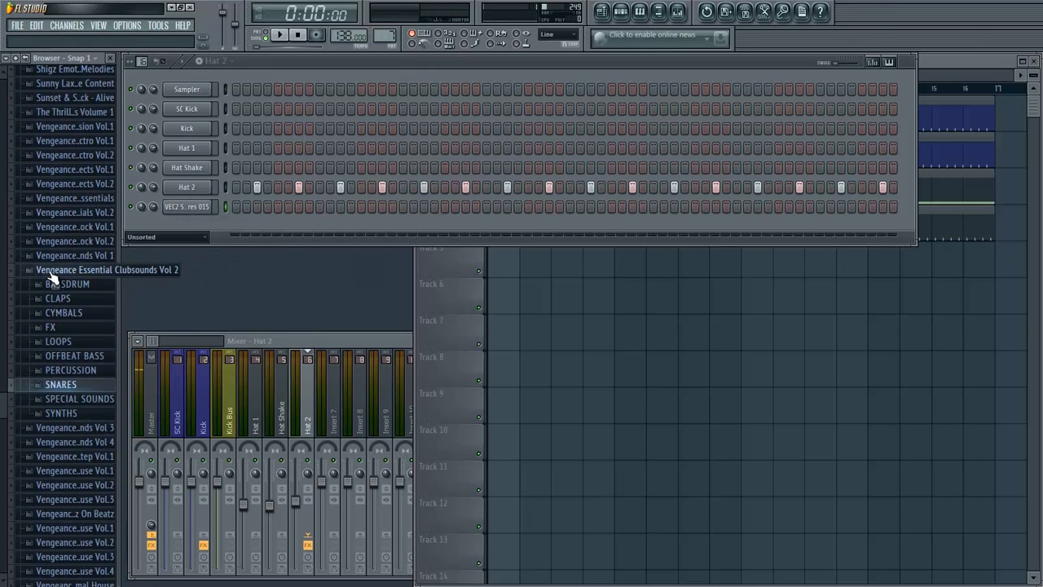
left_click(50, 274)
scroll(24, 261, "up", 8)
- Rename the new snare sample channel "Snare"
right_click(210, 207)
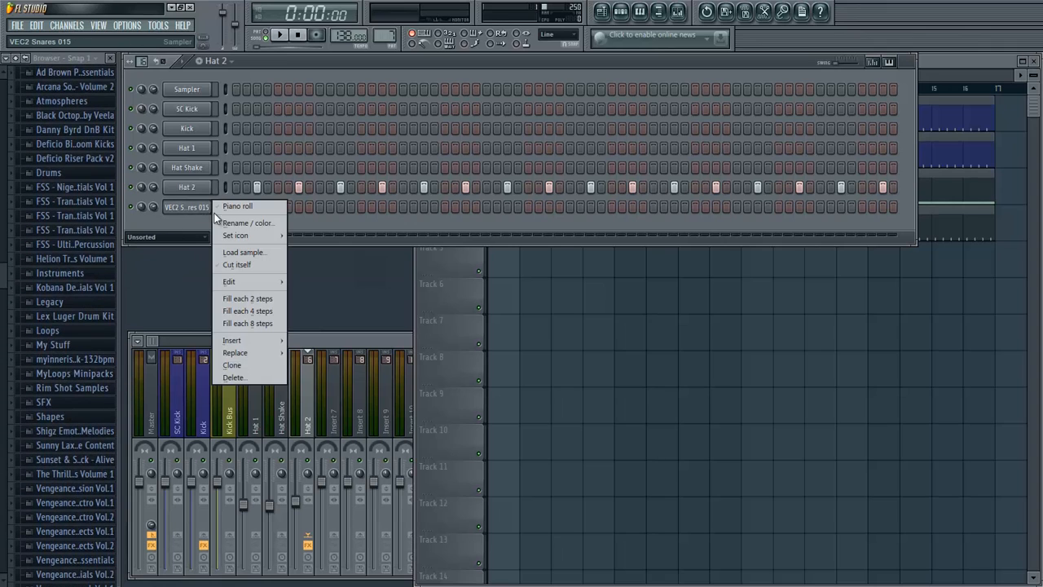
left_click(228, 224)
type("Snare")
key("Return")
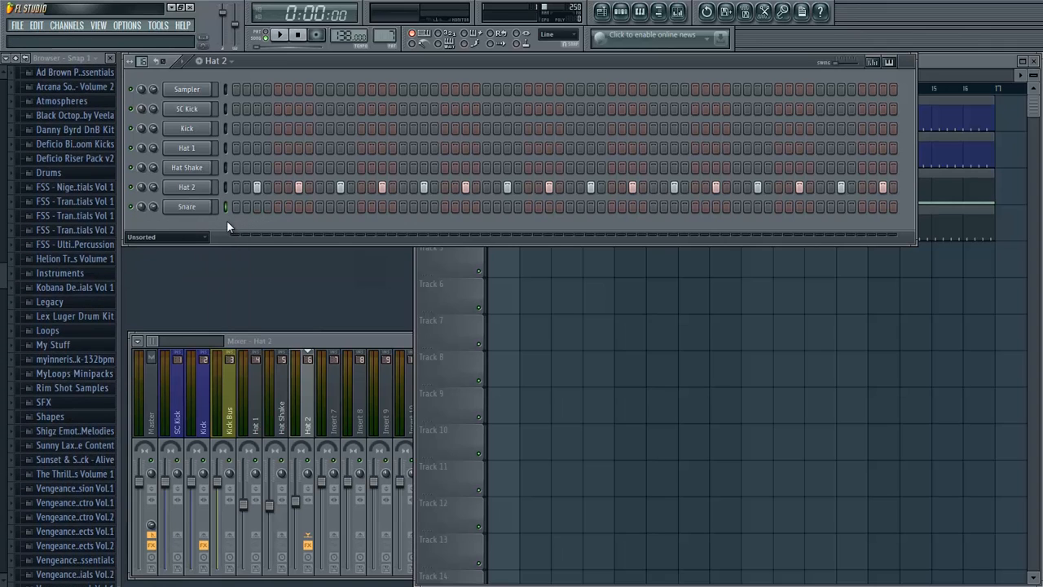
- Create a 64-step pattern named "Snare" and fill the Snare channel every eight steps, starting on step 5
left_click(198, 60)
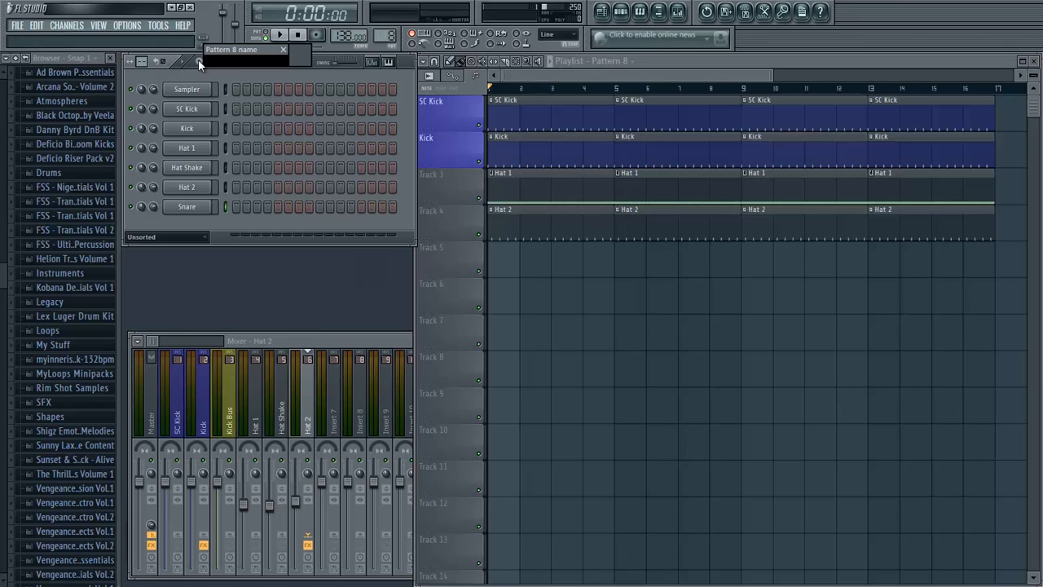
type("Snare")
key("Return")
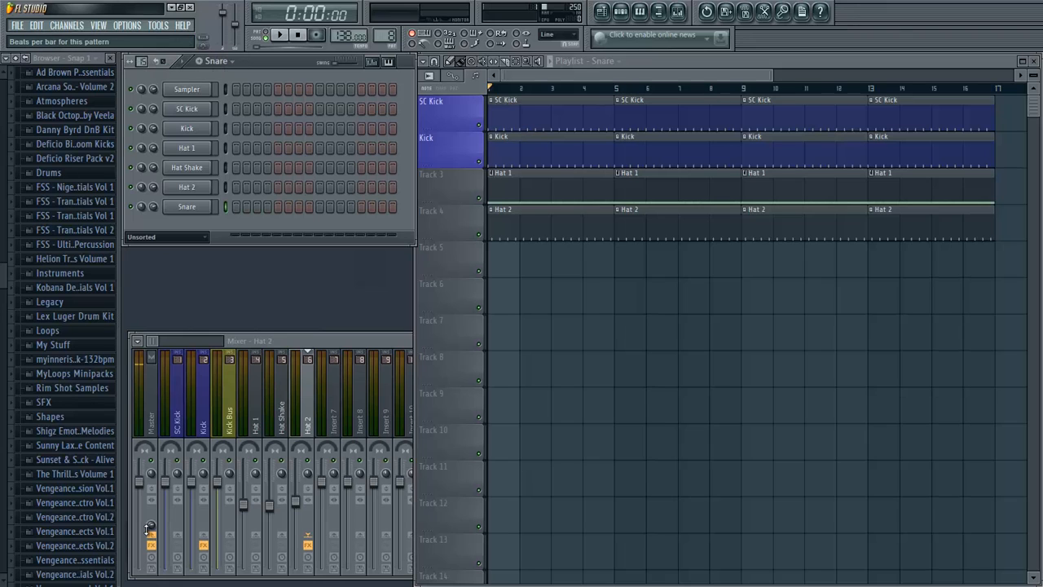
right_click(193, 207)
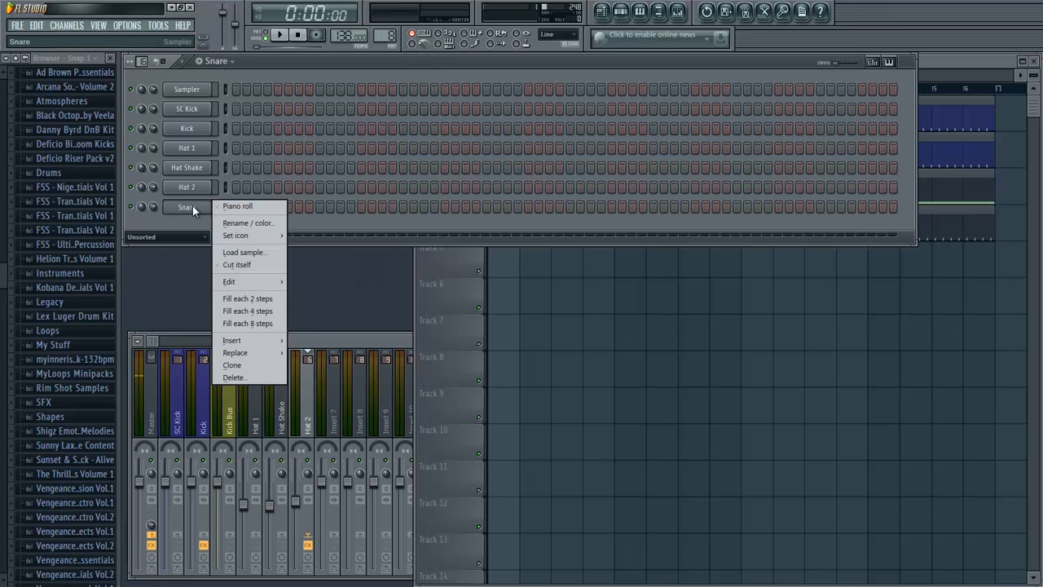
left_click(275, 330)
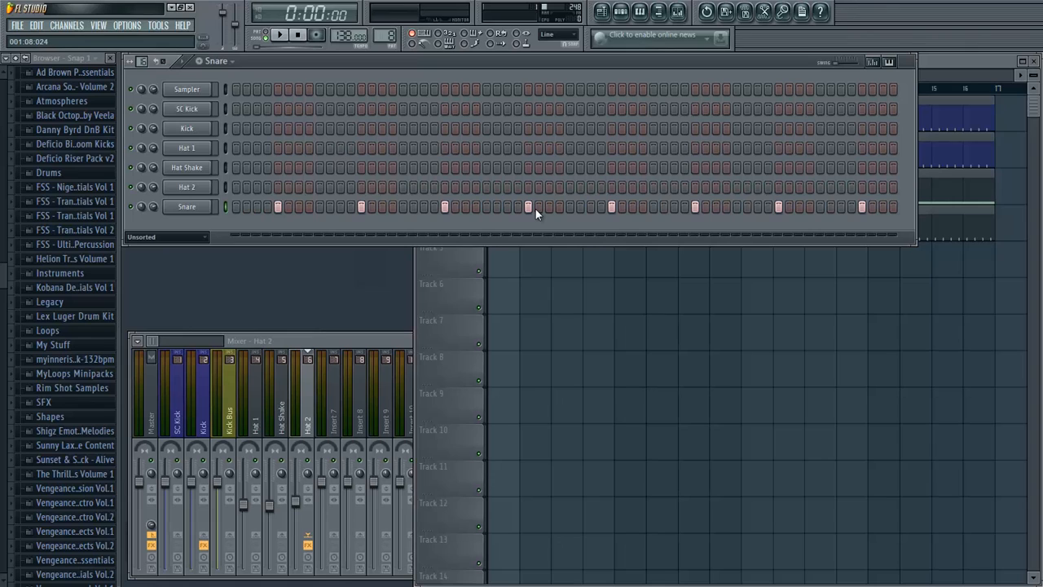
- Play the Snare pattern briefly, link the Snare channel to mixer insert 7 and load Fruity Parametric EQ 2 in its first effect slot
left_click(277, 35)
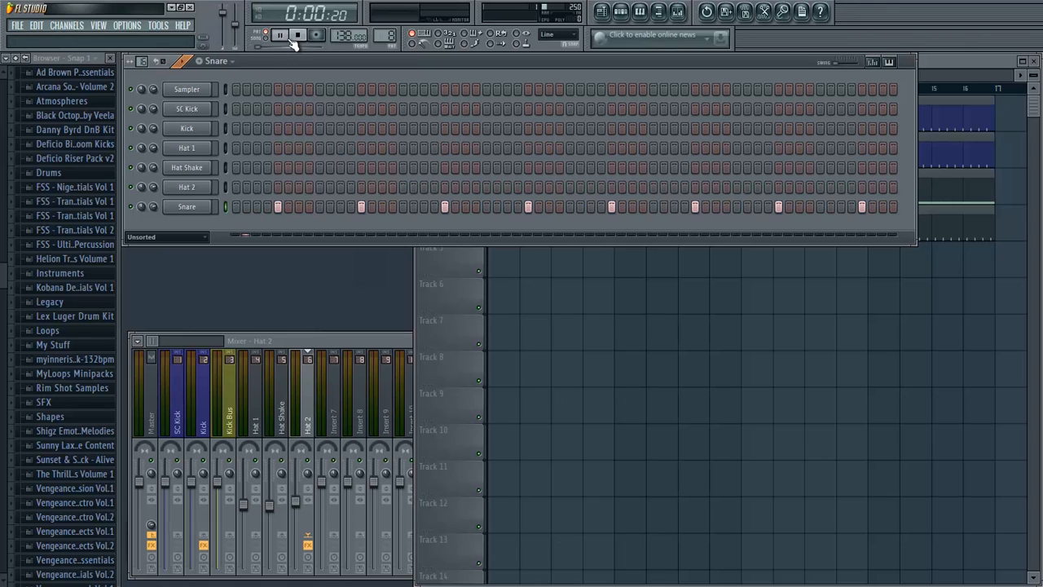
left_click(298, 35)
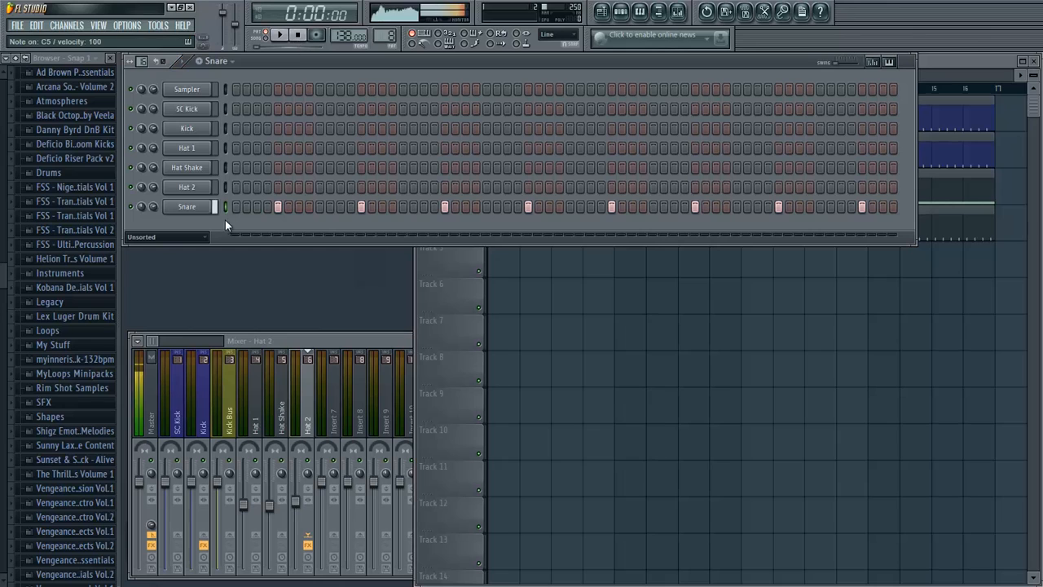
right_click(339, 352)
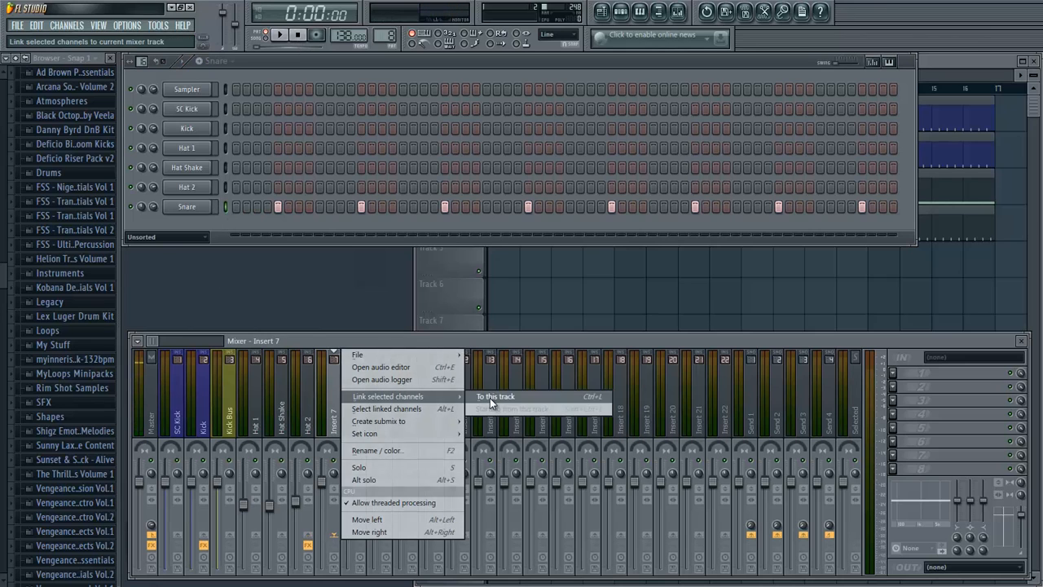
left_click(490, 397)
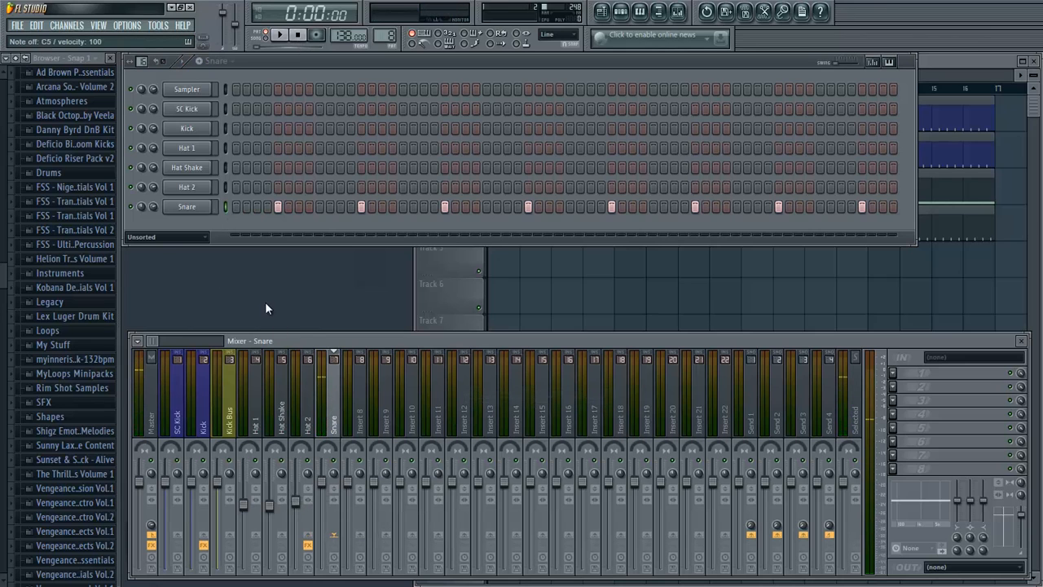
left_click(897, 375)
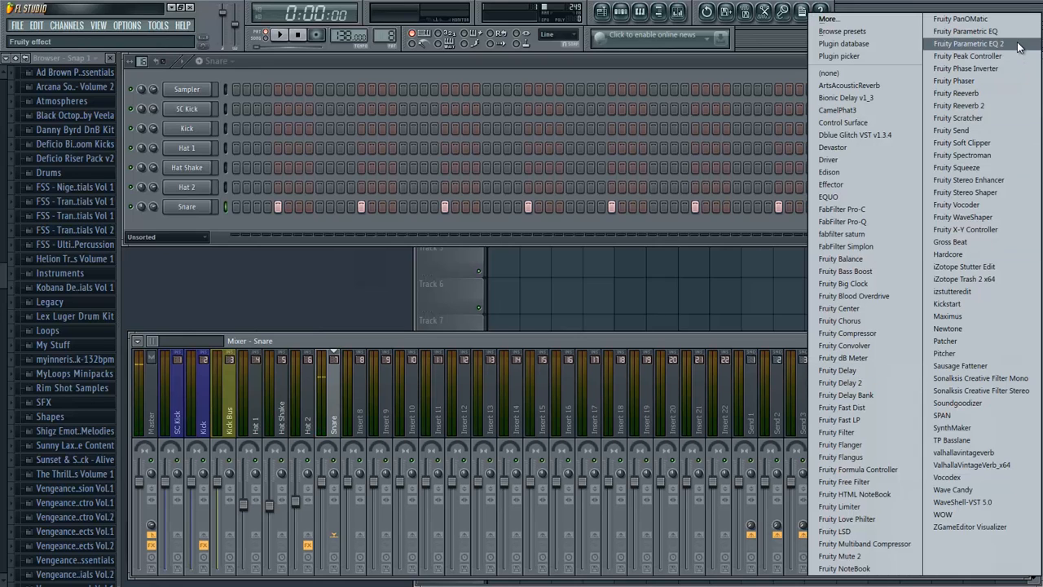
left_click(966, 45)
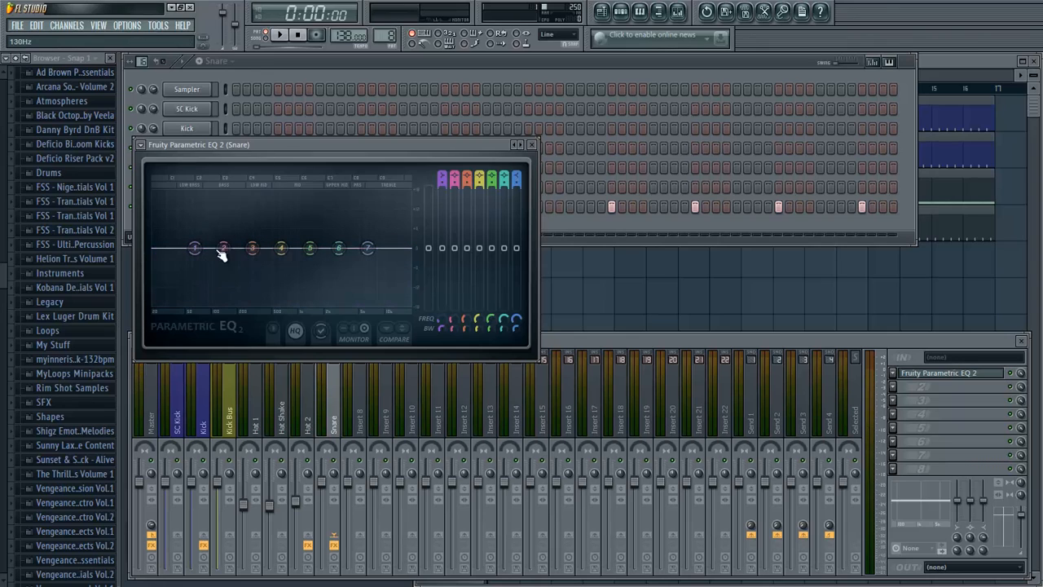
- Set band 1 of the Snare EQ to a Gentle 8 high pass and raise its cutoff to just below band 2
right_click(195, 249)
mouse_move(217, 284)
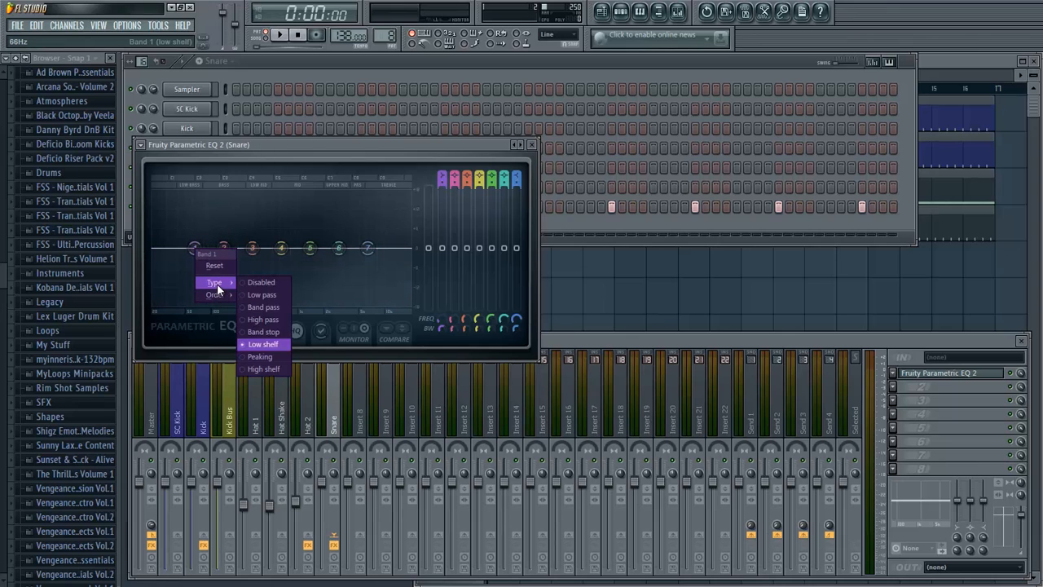
left_click(263, 320)
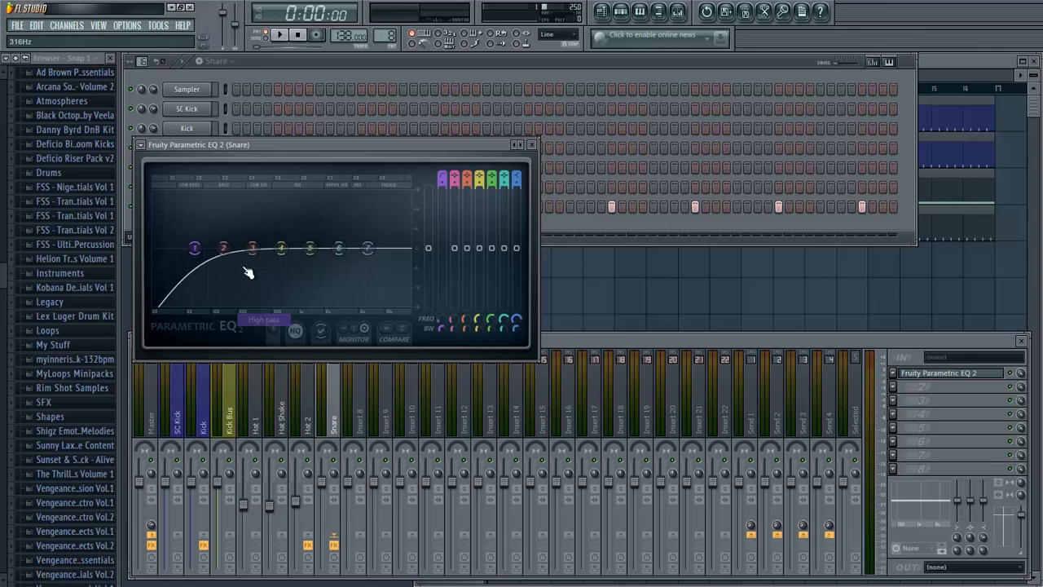
right_click(195, 249)
mouse_move(217, 295)
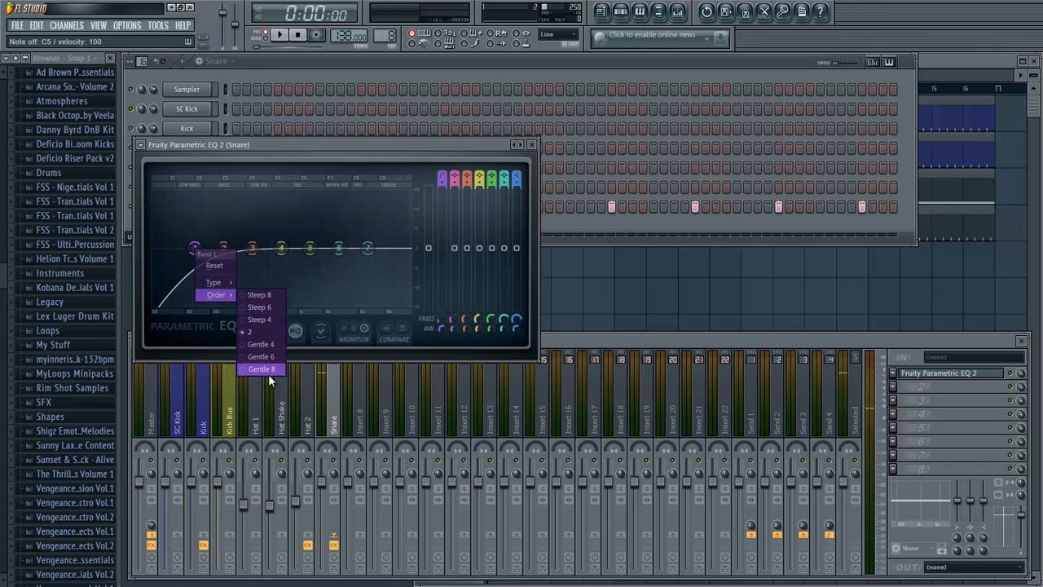
left_click(268, 372)
left_click_drag(196, 248, 214, 252)
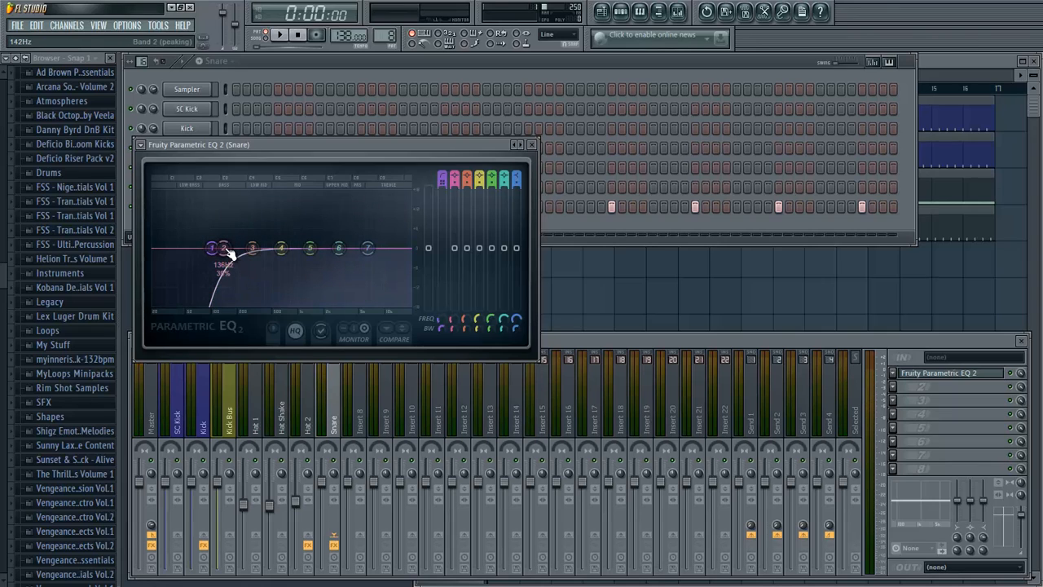
- Boost EQ band 2 between bands 1 and 3 and narrow its bandwidth to bring out the snare's body
left_click_drag(228, 250, 251, 224)
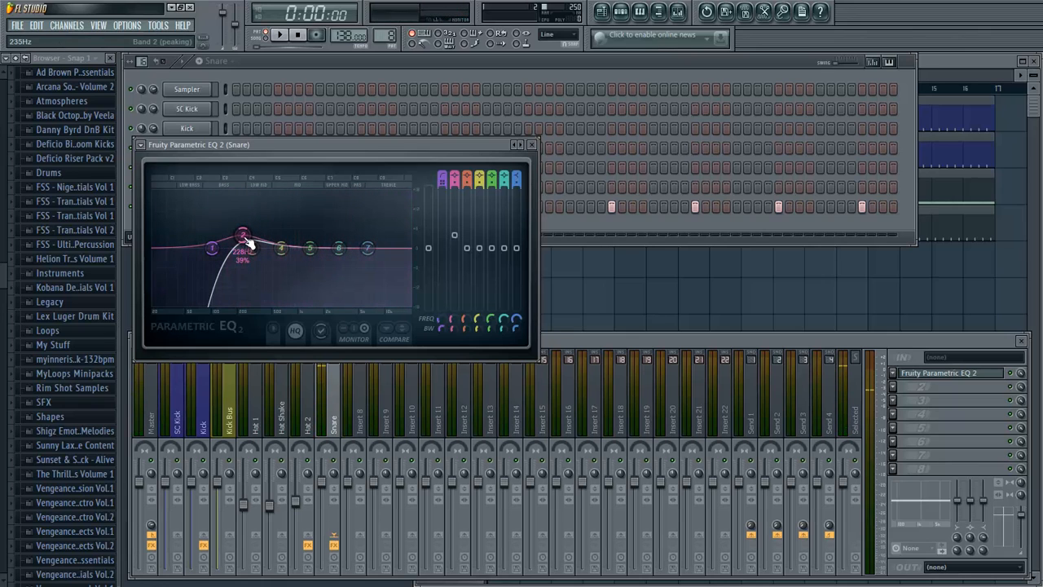
scroll(249, 243, "down", 5)
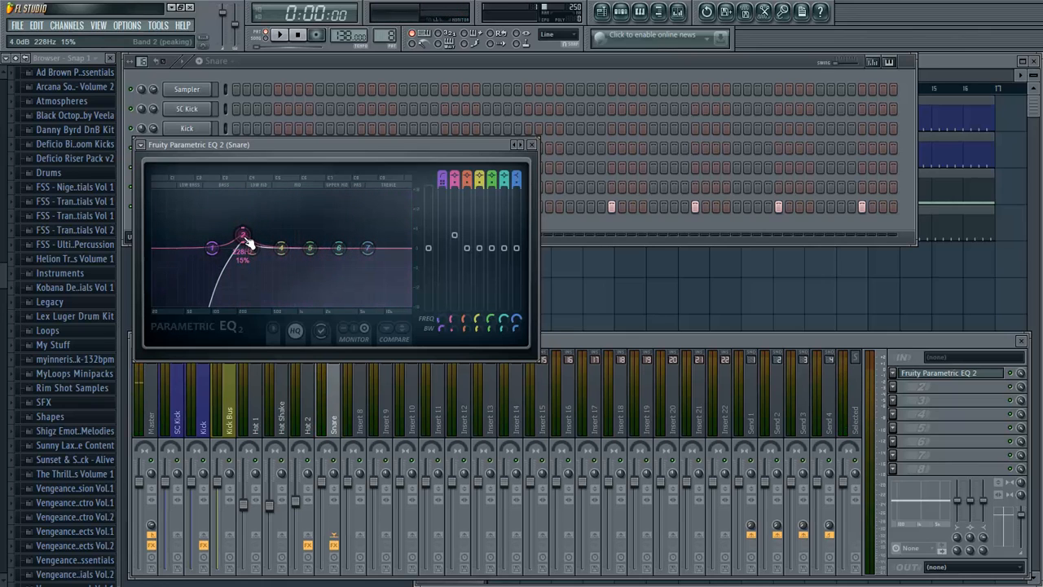
scroll(249, 243, "up", 1)
left_click_drag(261, 237, 254, 225)
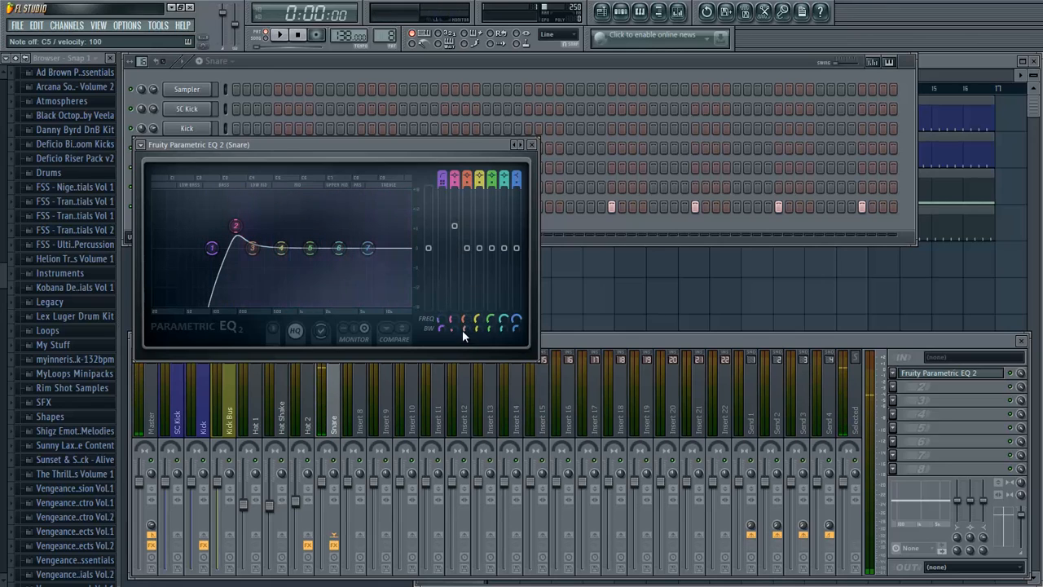
mouse_move(453, 329)
left_mouse_down()
mouse_move(451, 287)
mouse_move(454, 341)
left_mouse_up()
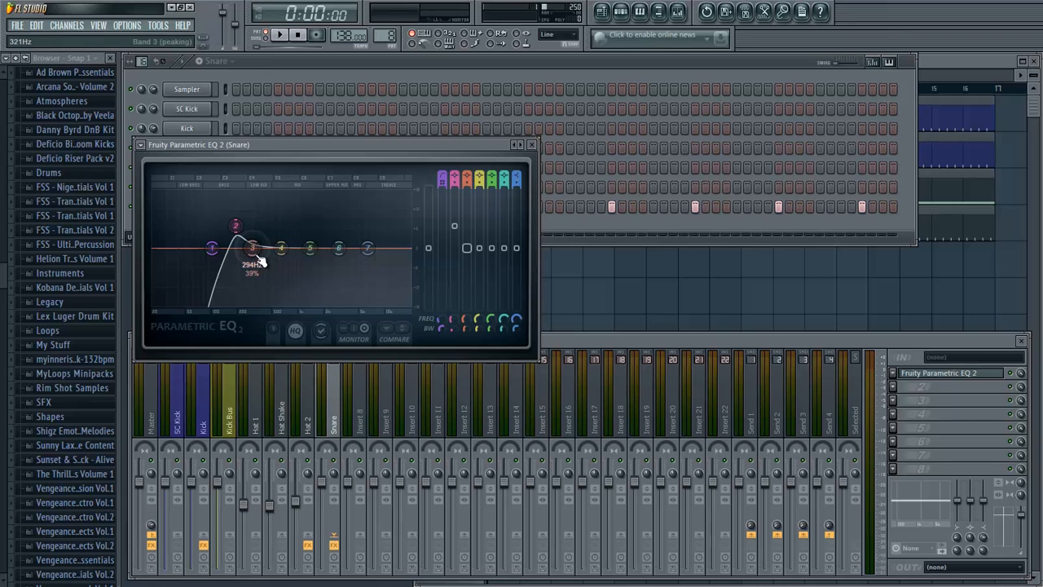
- Slightly boost EQ bands 3, 6 and 7, dip band 5 a little, and close the Snare equalizer
left_click_drag(261, 261, 263, 261)
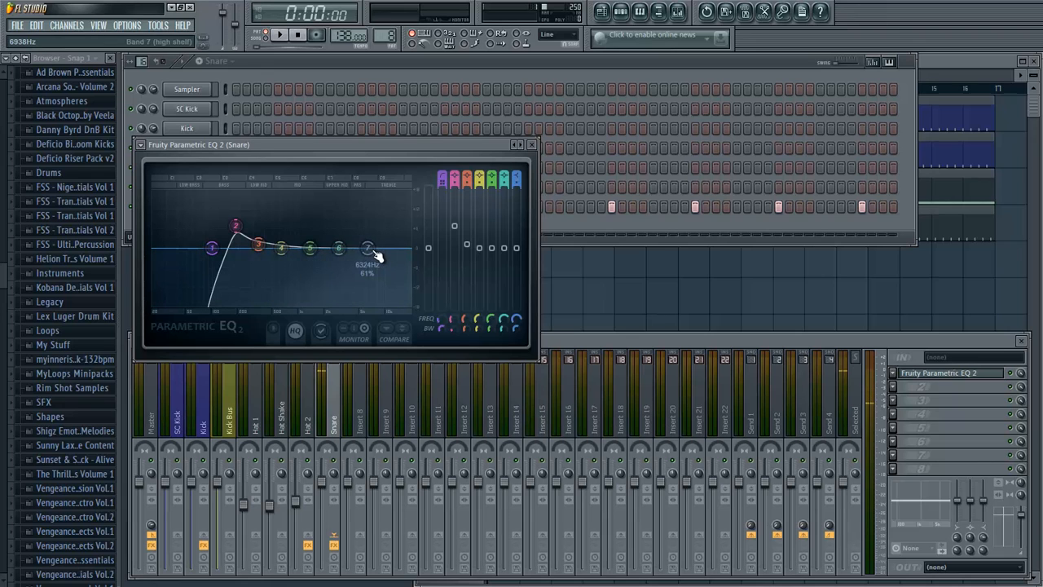
mouse_move(373, 256)
left_mouse_down()
mouse_move(340, 245)
mouse_move(378, 251)
left_mouse_up()
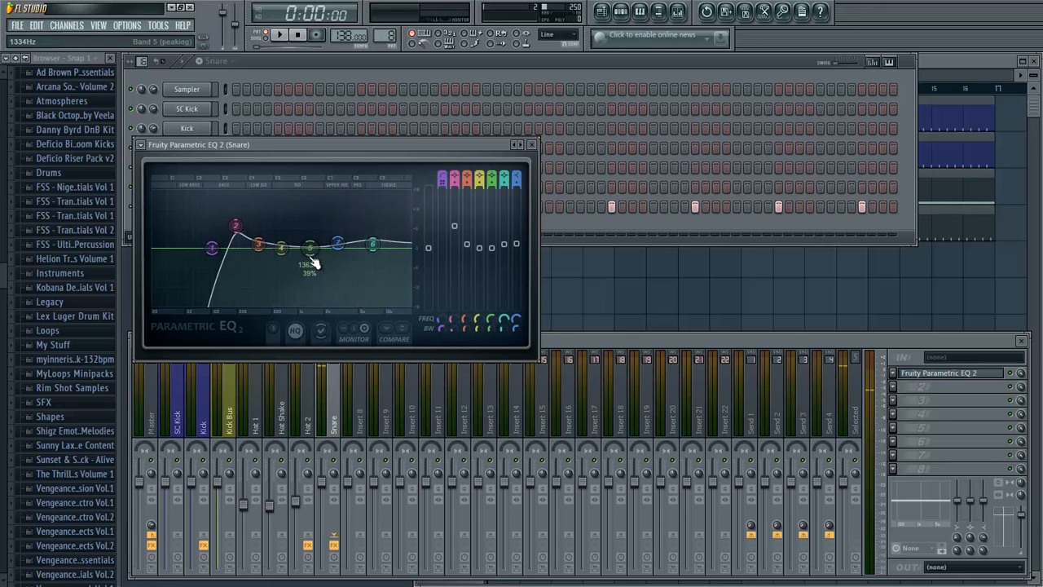
left_click_drag(314, 263, 309, 270)
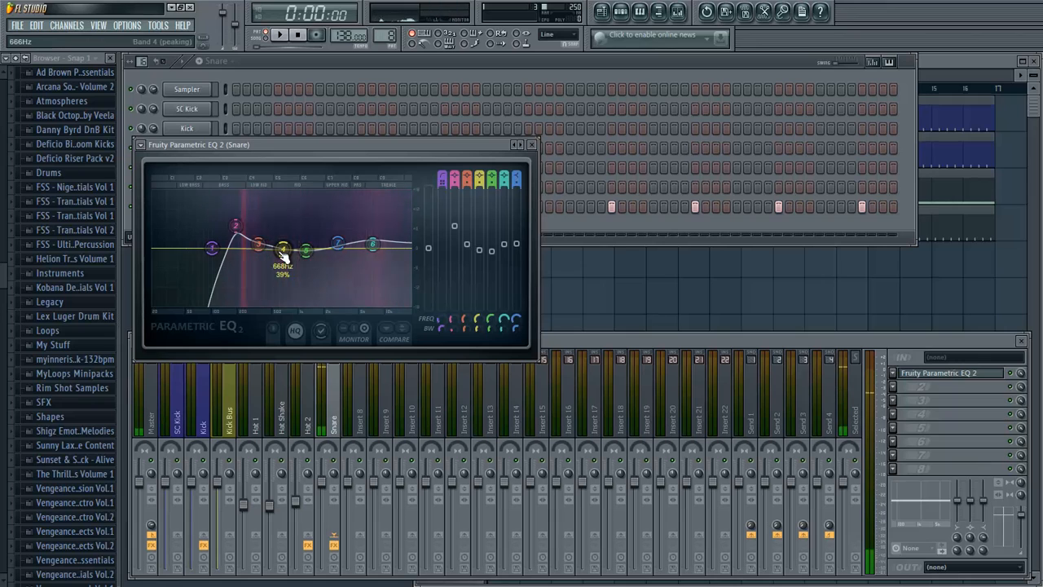
left_click(534, 147)
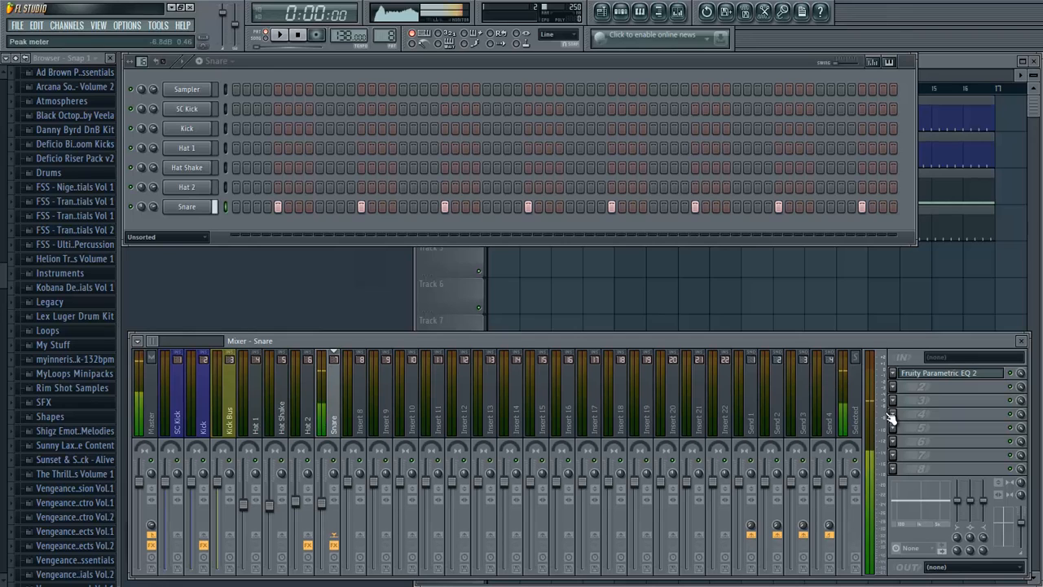
- Place four Snare pattern clips on playlist Track 5 across bars 1 to 16 and play the arrangement briefly
left_click(956, 65)
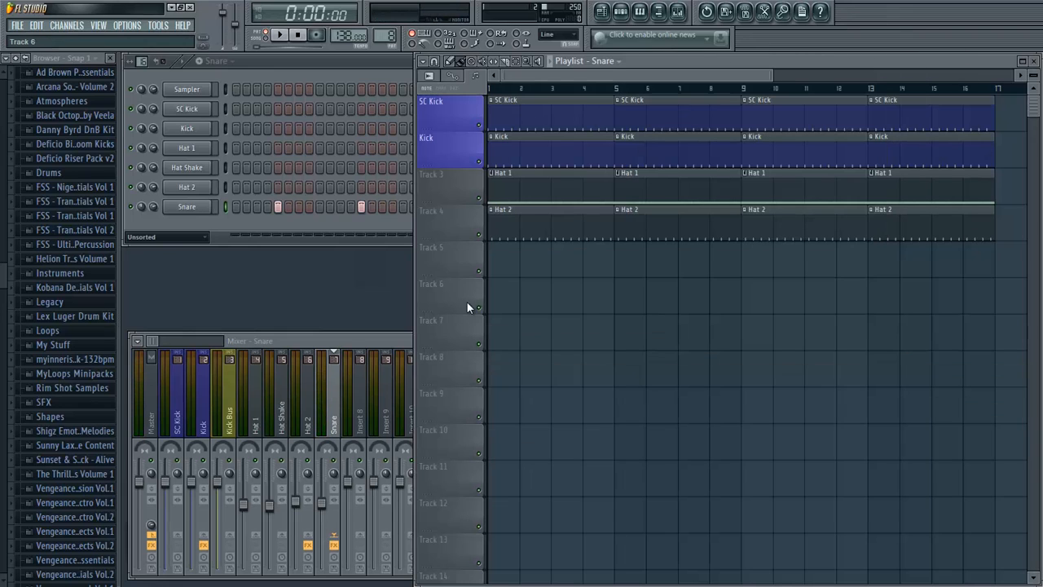
left_click_drag(504, 269, 895, 304)
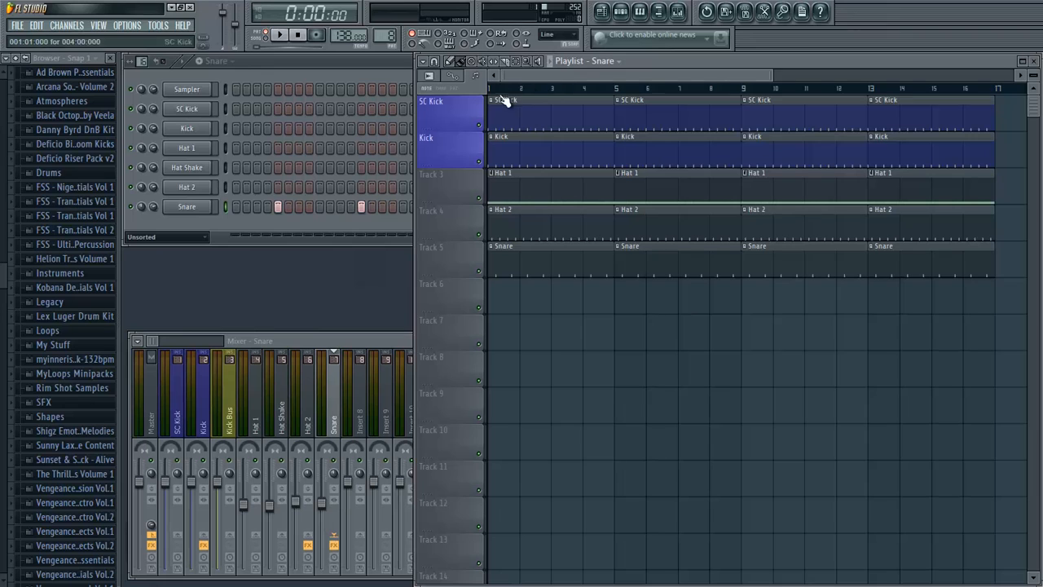
key("space")
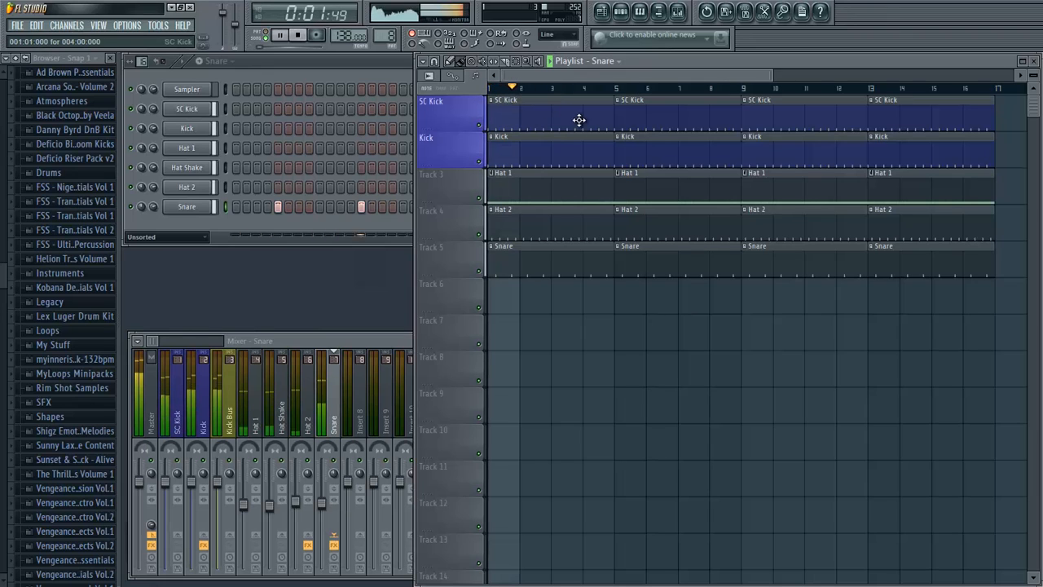
key("space")
- Lower the Hat 1, Hat Shake, Hat 2 and Snare mixer levels against the kicks while listening, with Snare at about -7.8 dB
left_click_drag(323, 507, 269, 517)
left_click(296, 512)
key("space")
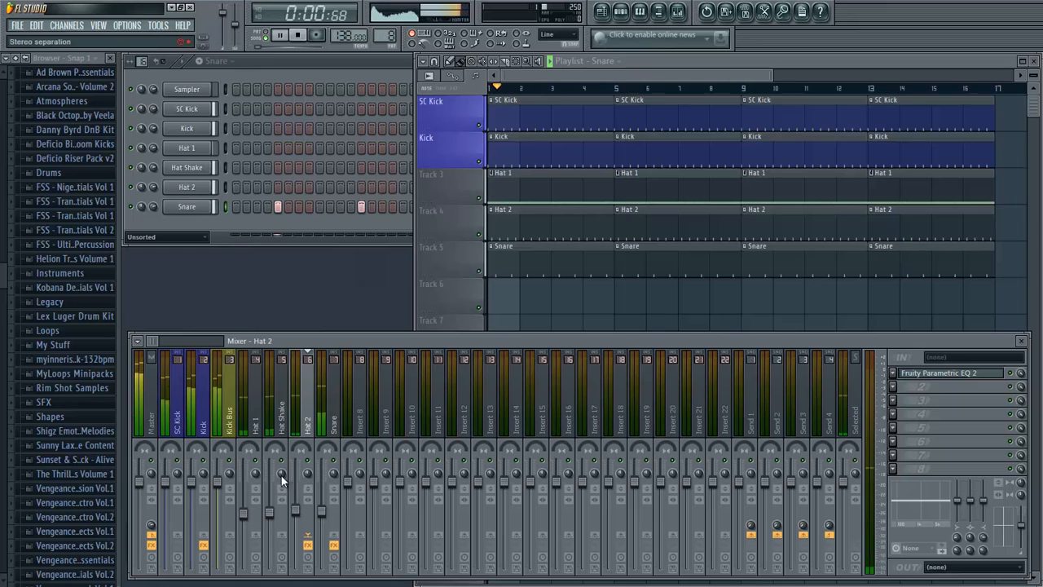
left_click(247, 518)
key("space")
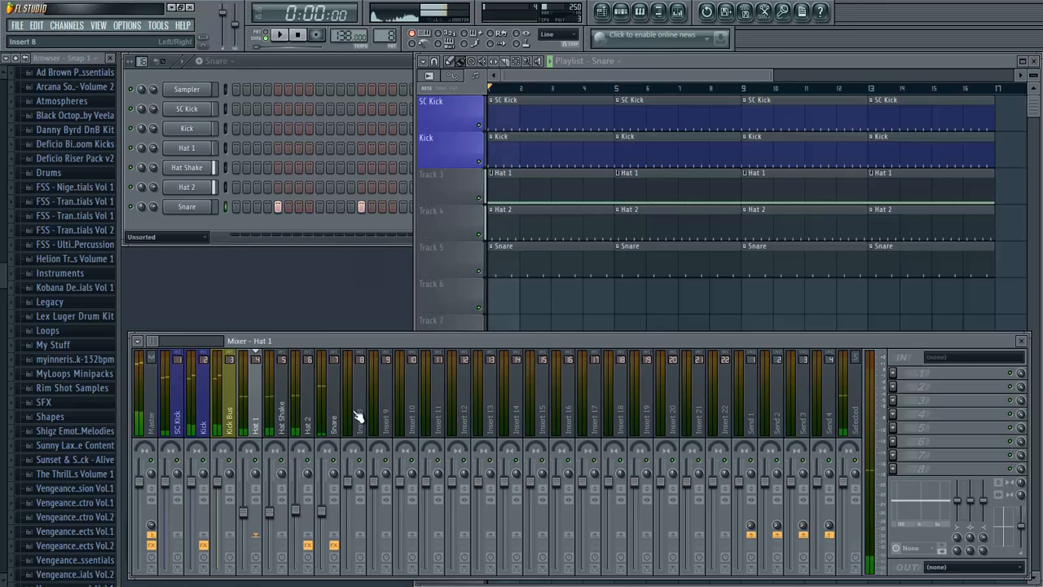
left_click(324, 516)
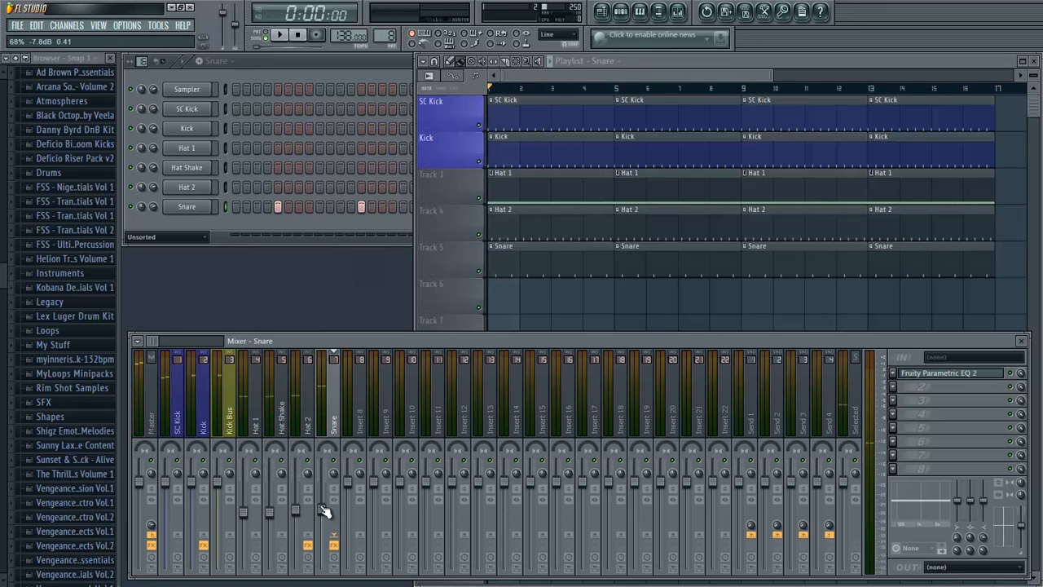
- Create a new empty pattern named "Clap"
left_click(301, 228)
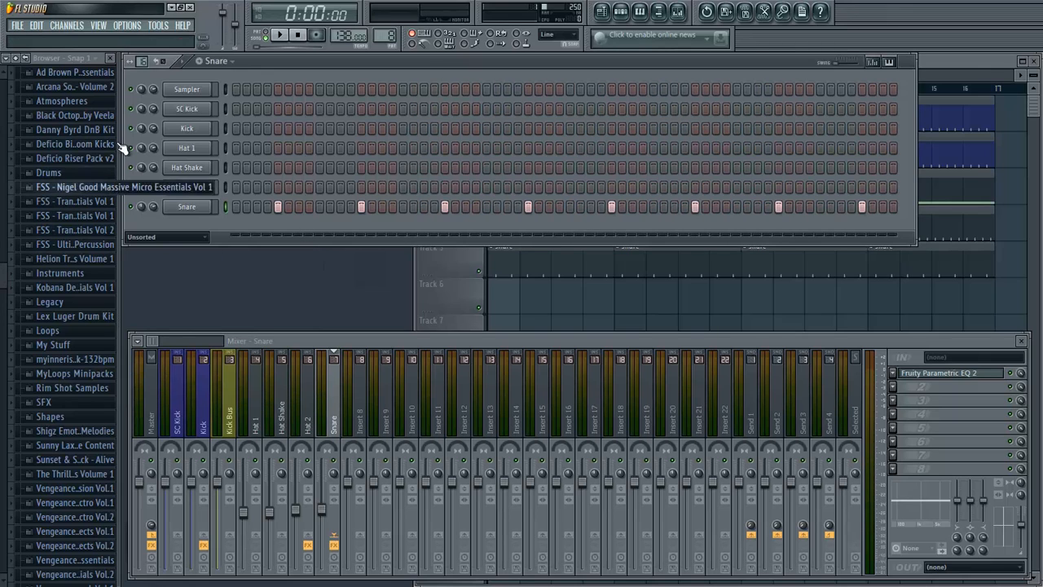
left_click(201, 62)
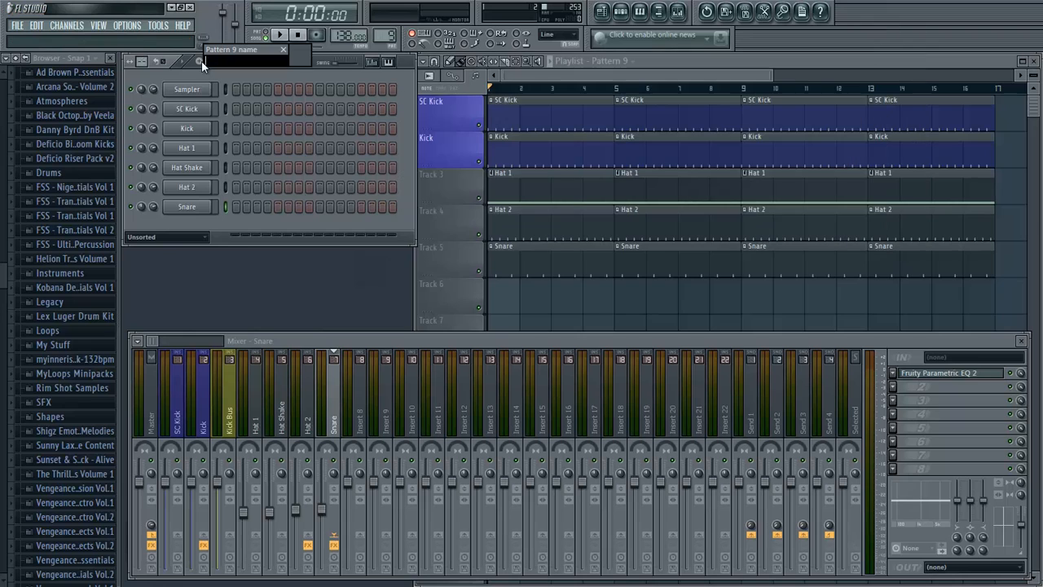
key("Return")
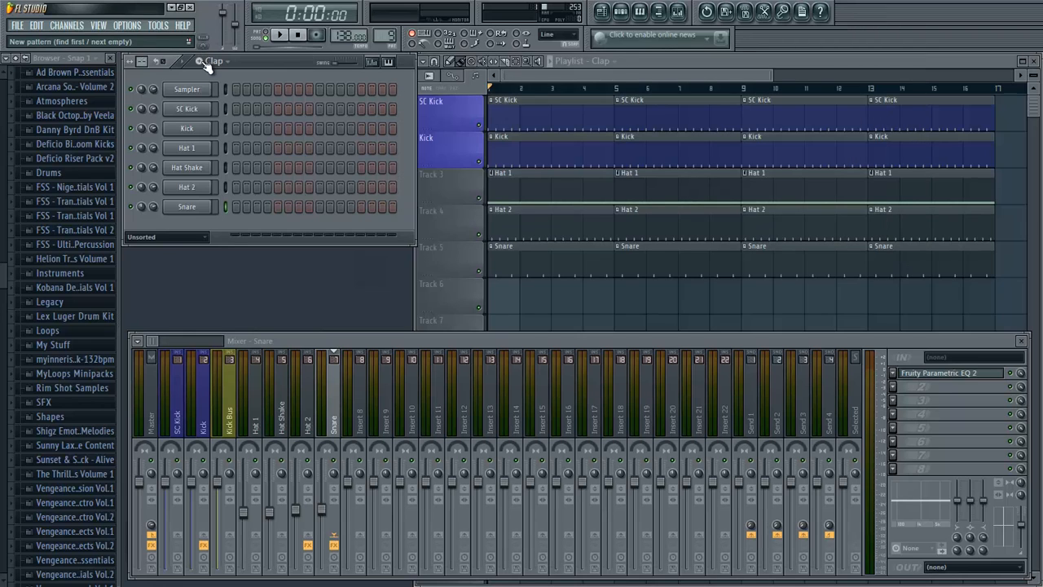
key("super")
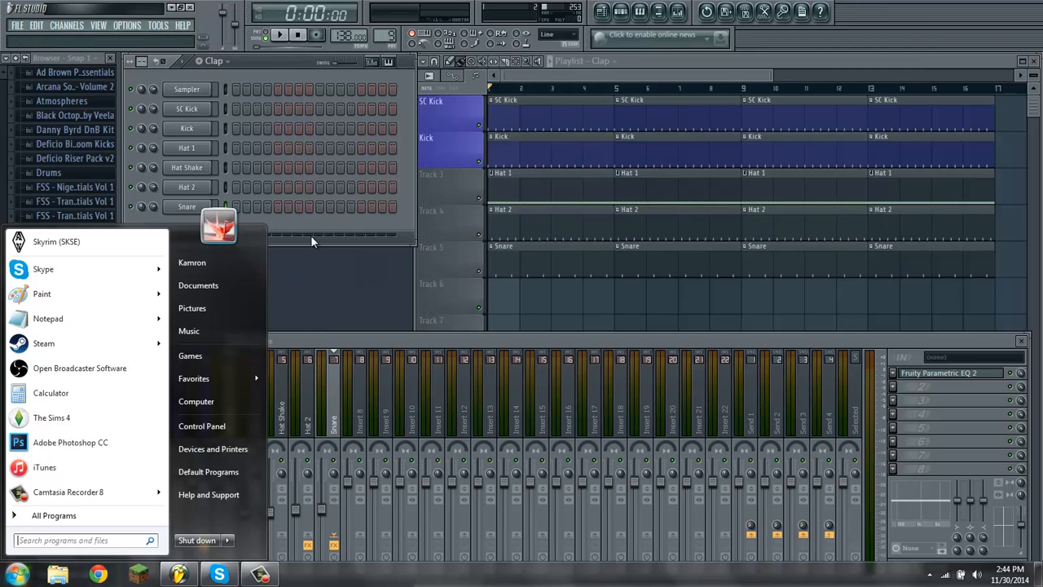
left_click(315, 225)
left_click(279, 572)
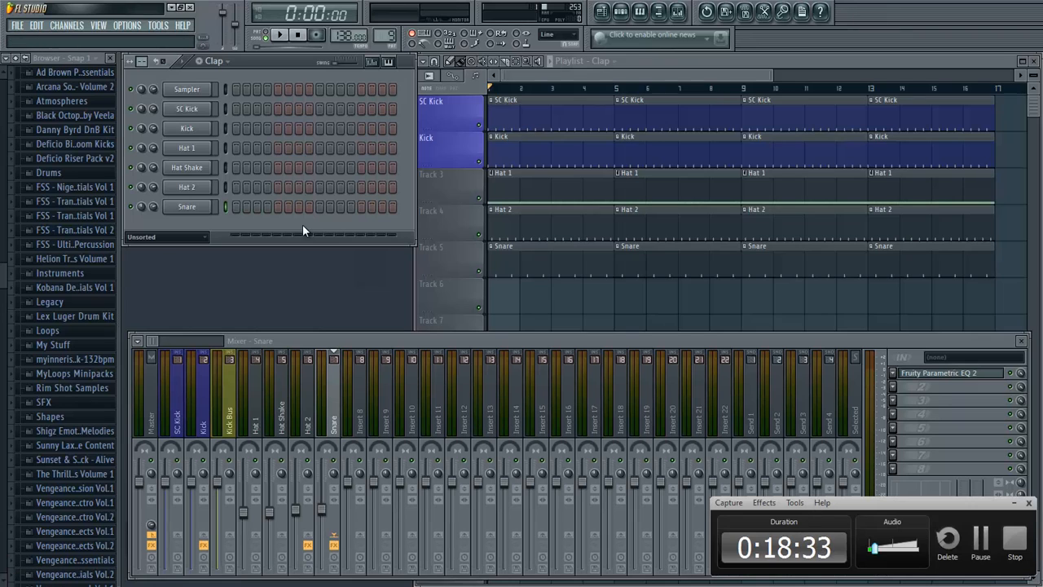
left_click(1015, 505)
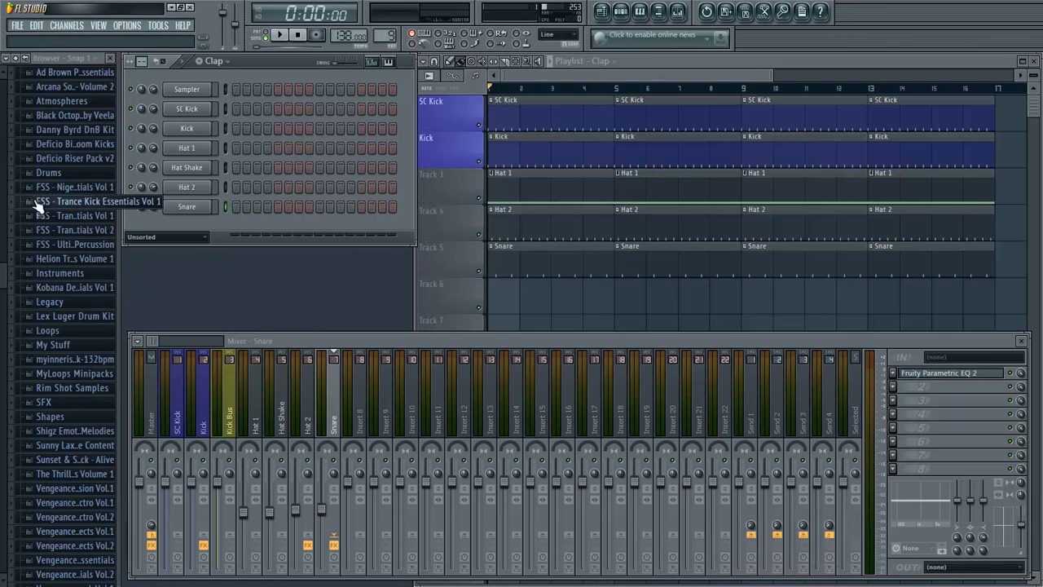
key("KP_Add")
key("KP_Add")
key("KP_Add")
key("KP_Add")
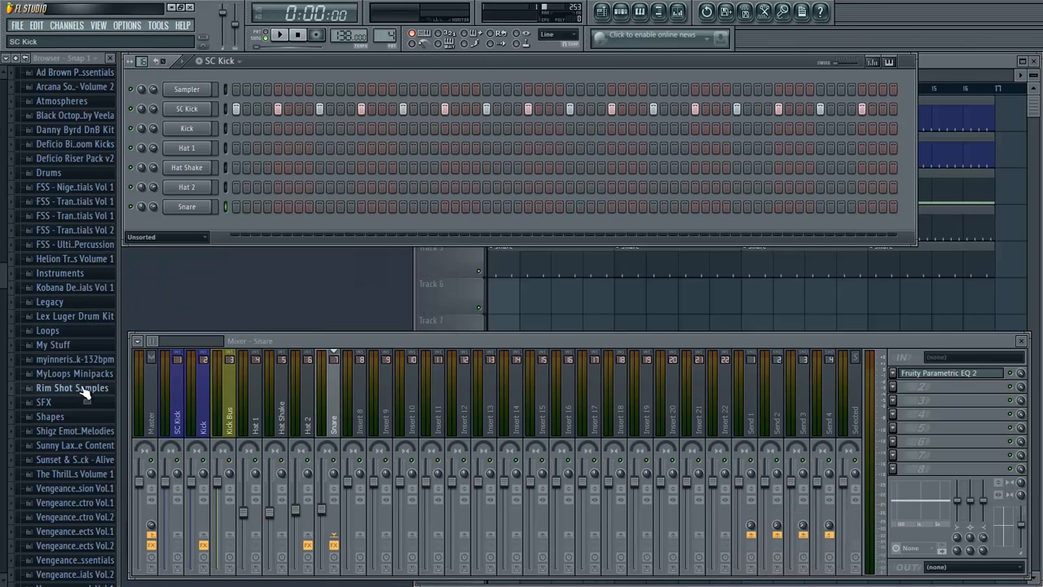
left_click(216, 61)
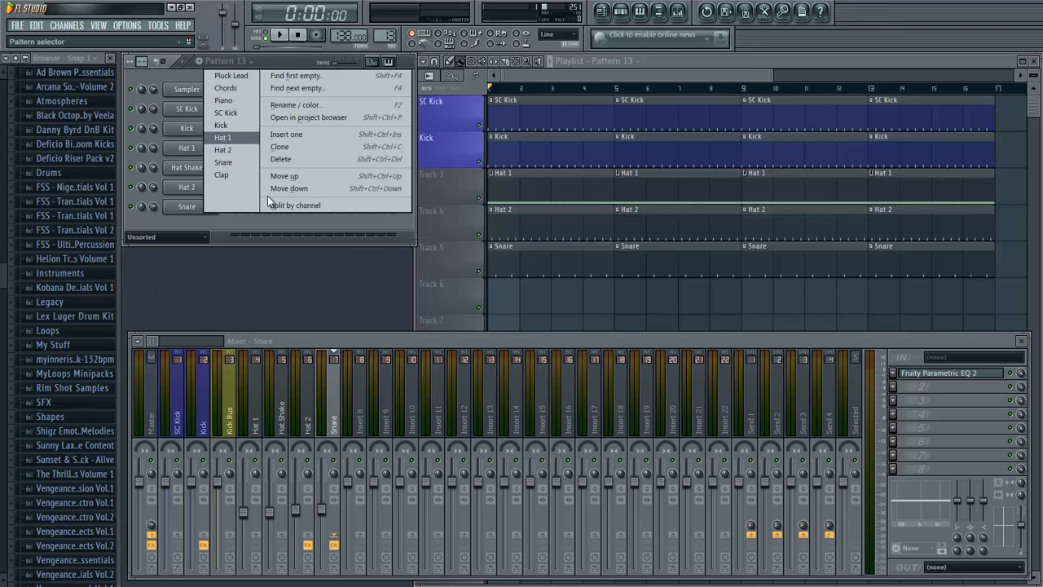
left_click(219, 169)
- Find VEC1 Clap 080 in the VEC1 Claps folder of Vengeance Essential Clubsounds Vol 1 and add it as a new channel
scroll(36, 489, "down", 5)
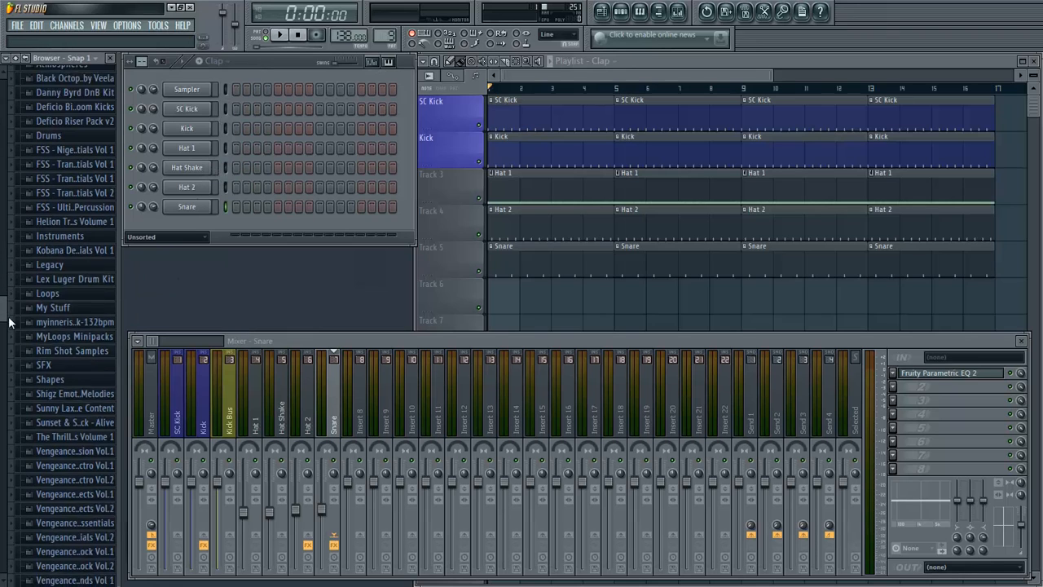
left_click(42, 501)
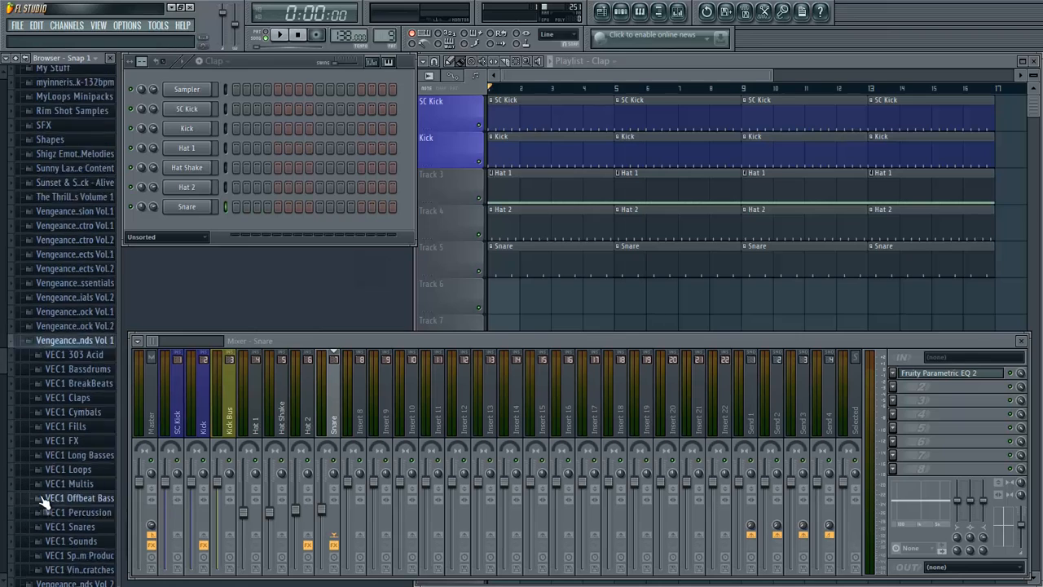
left_click(70, 371)
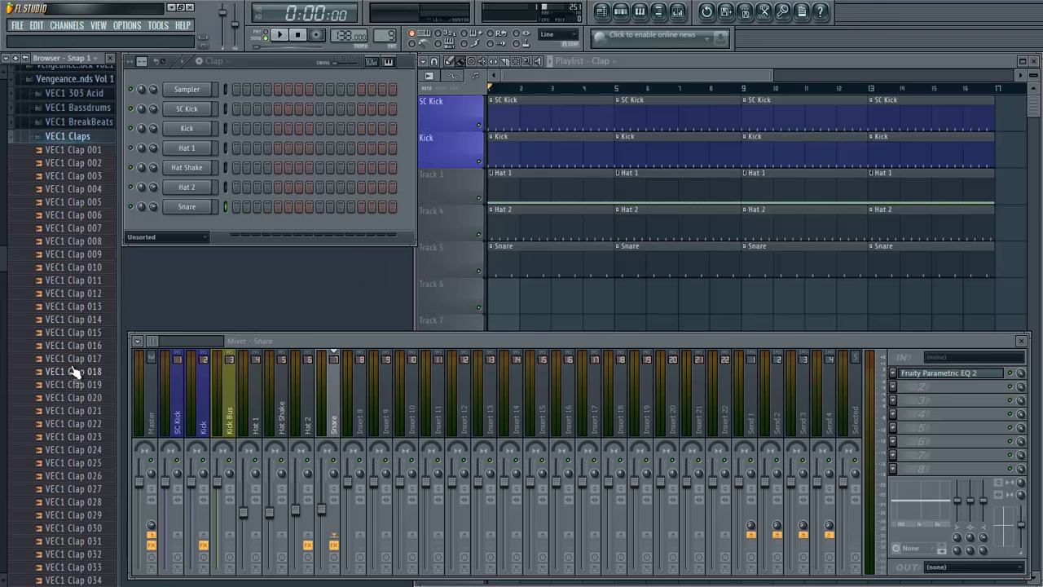
scroll(72, 326, "down", 15)
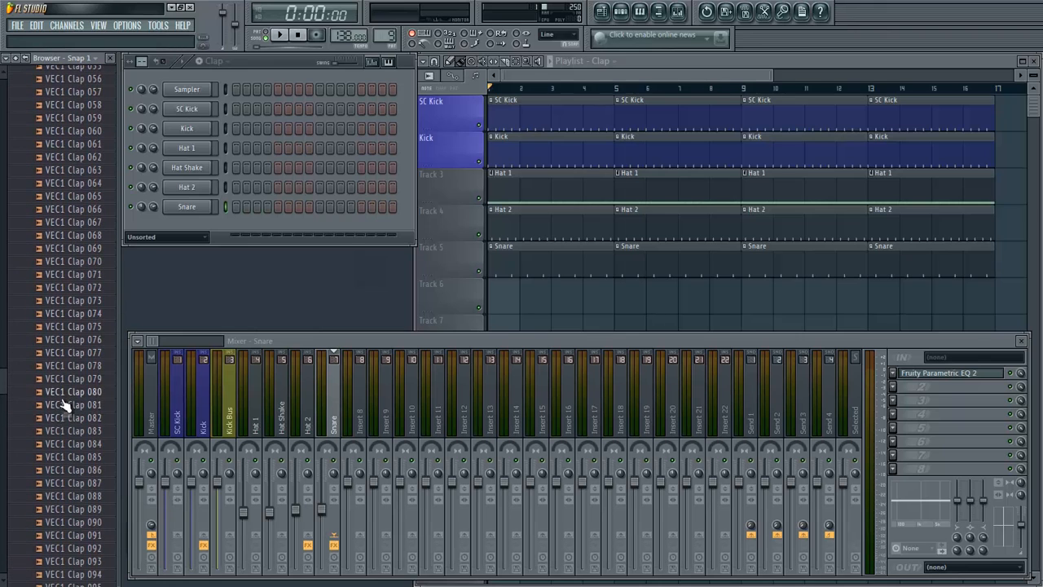
left_click(65, 394)
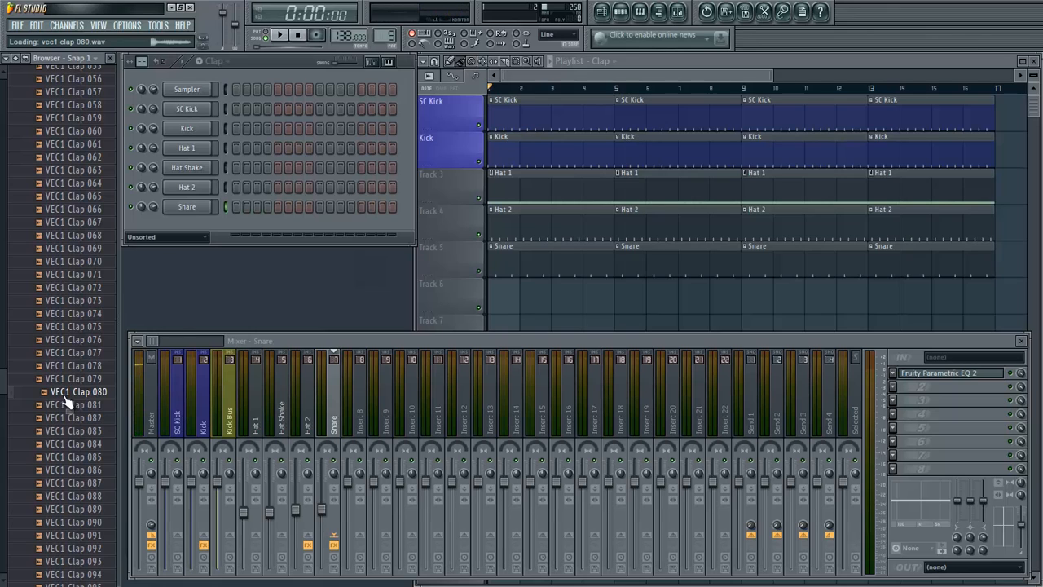
left_click_drag(71, 398, 174, 228)
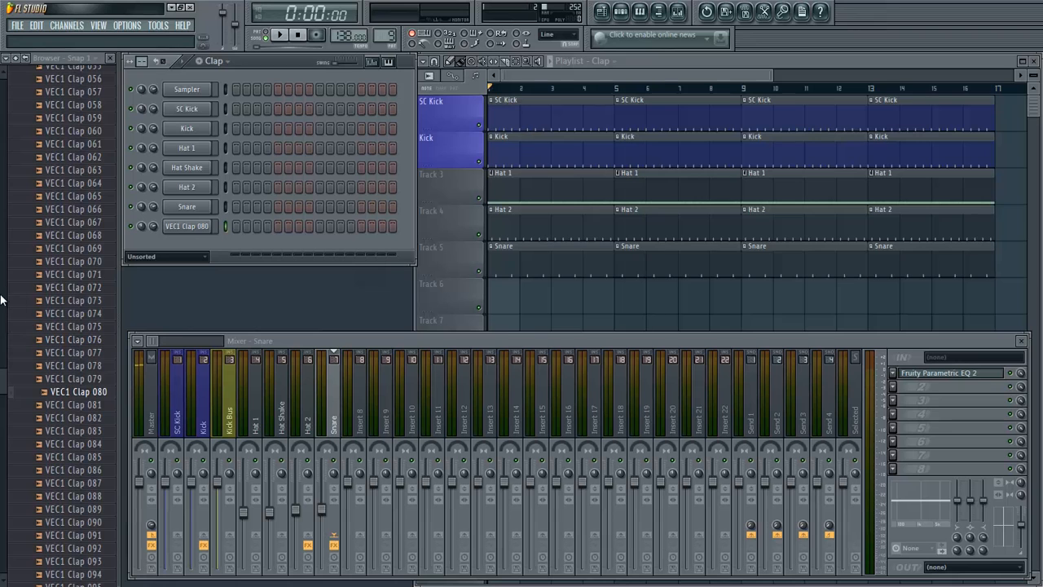
- Collapse the Vengeance Essential Clubsounds Vol 1 and Activa Trance Essentials sample folders
left_click_drag(3, 380, 5, 198)
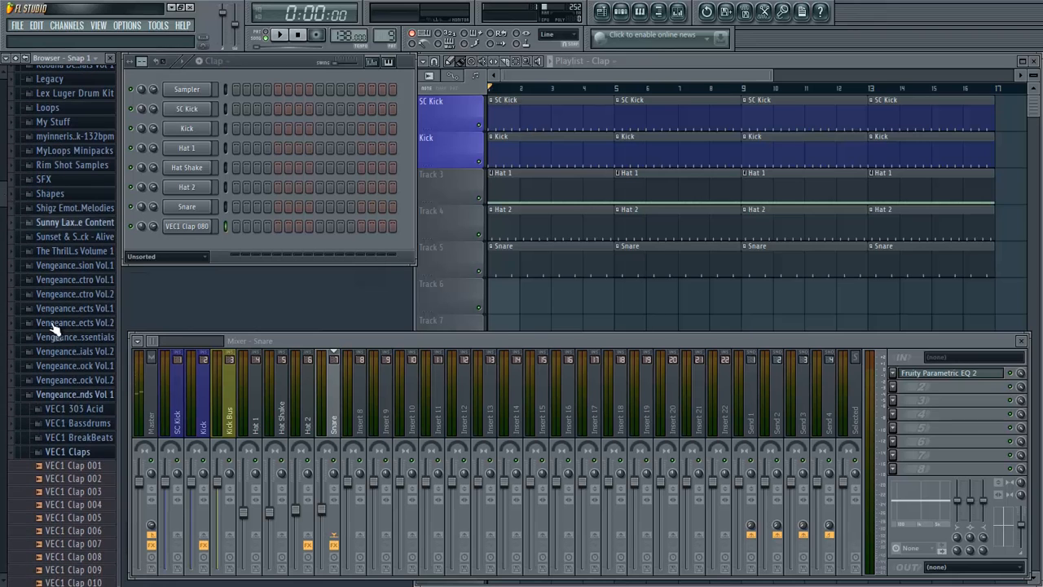
left_click(90, 398)
scroll(87, 358, "down", 4)
scroll(18, 263, "up", 5)
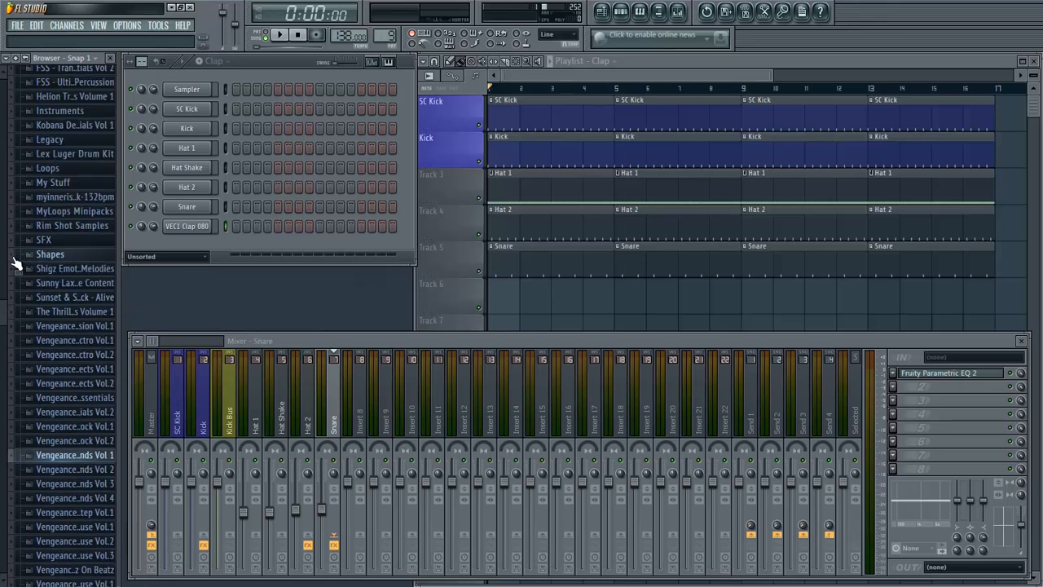
scroll(16, 263, "up", 10)
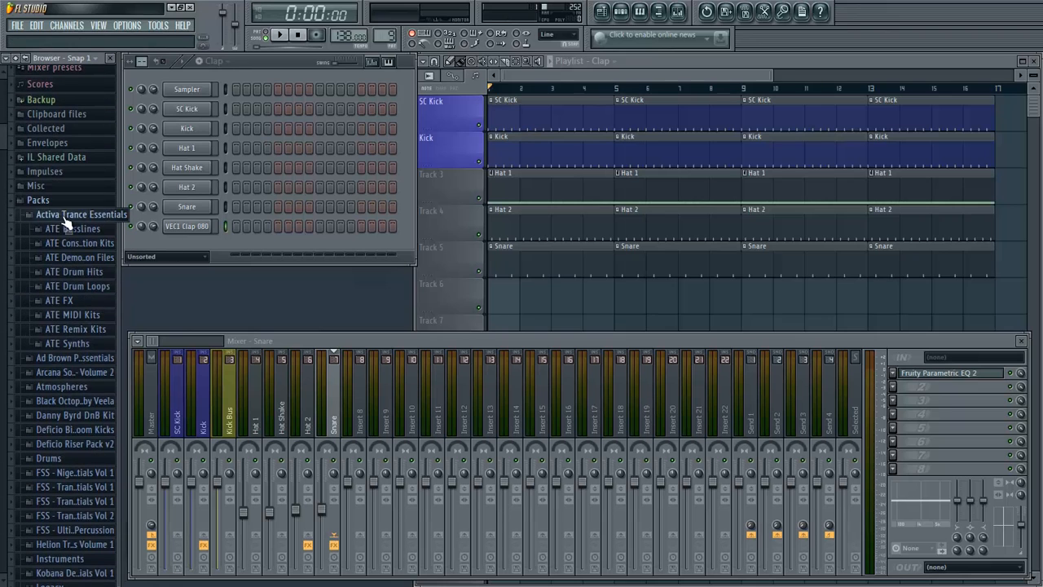
left_click(64, 217)
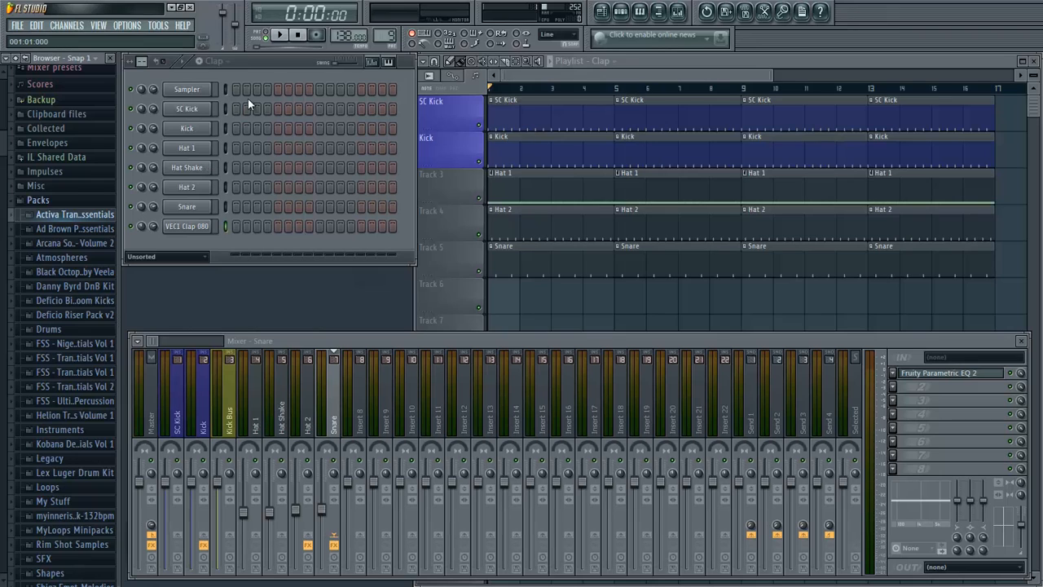
- Extend the Clap pattern's visible grid to 64 steps and give VEC1 Clap 080 a hit every 8 steps, starting at step 5
left_click_drag(272, 68, 273, 61)
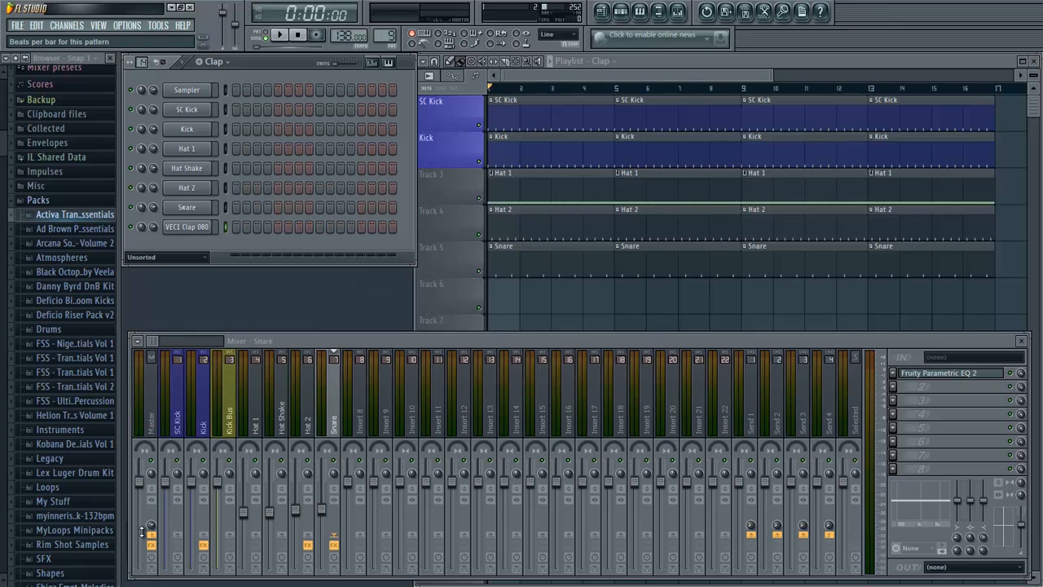
left_click_drag(143, 524, 142, 62)
right_click(204, 228)
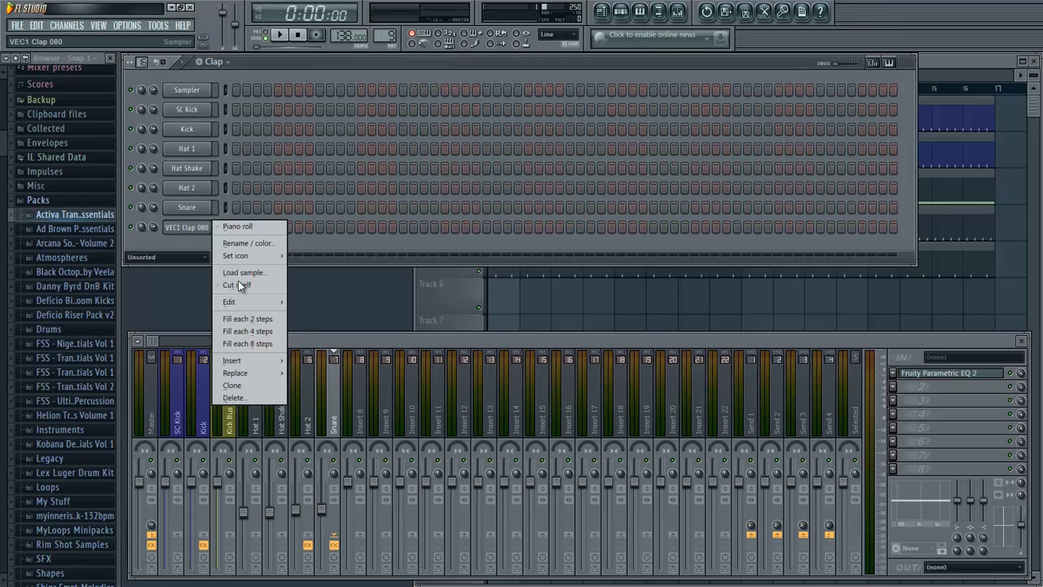
left_click(258, 358)
key("ctrl+shift+Right")
key("ctrl+shift+Right")
key("ctrl+shift+Right")
key("ctrl+shift+Right")
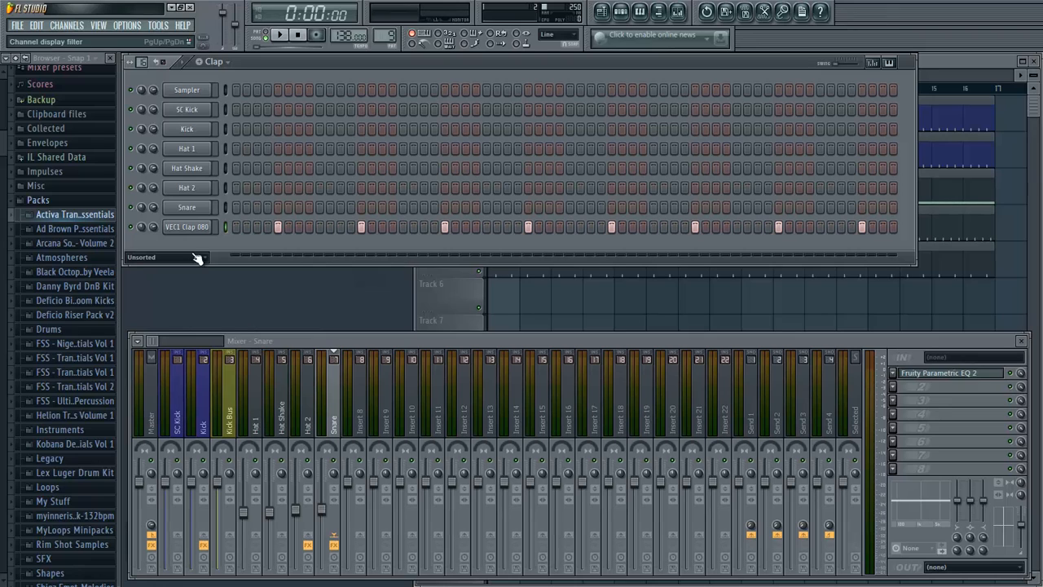
- Rename the VEC1 Clap 080 channel "Clap", link it to mixer Insert 8 and lower that track to -7.8 dB
right_click(205, 227)
left_click(259, 243)
type("Clap")
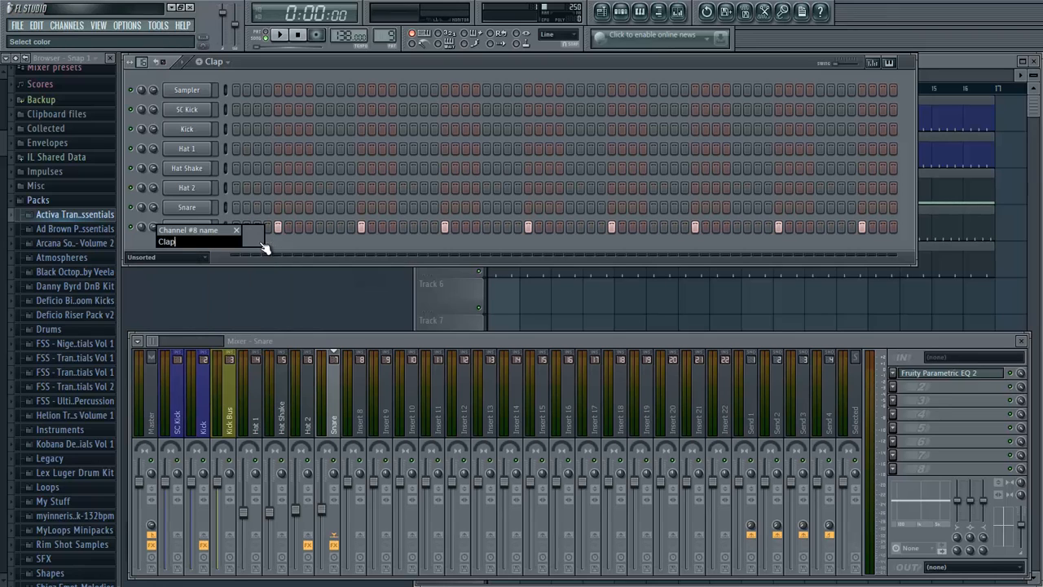
key("Return")
right_click(357, 407)
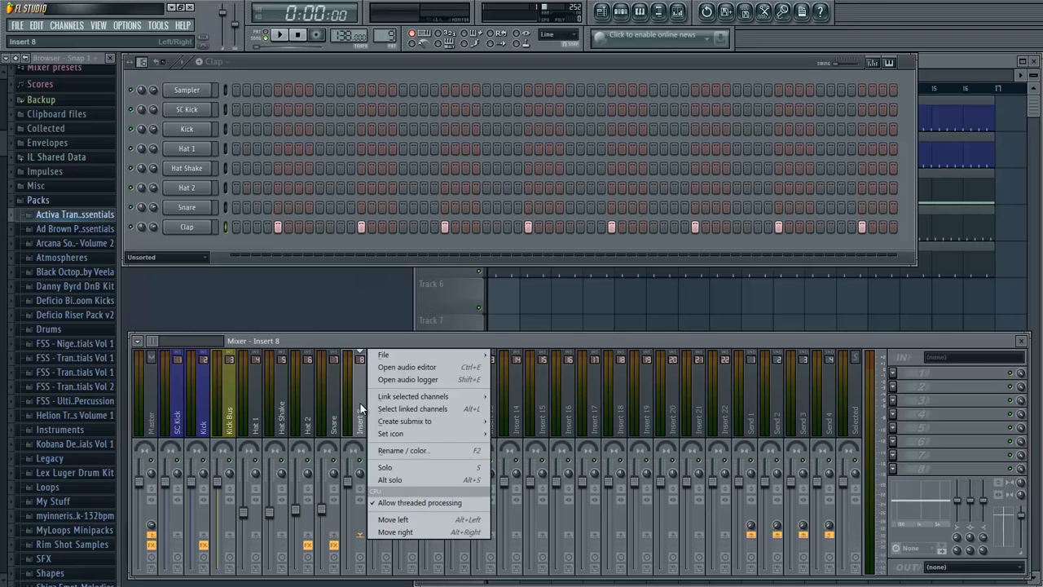
left_click(507, 397)
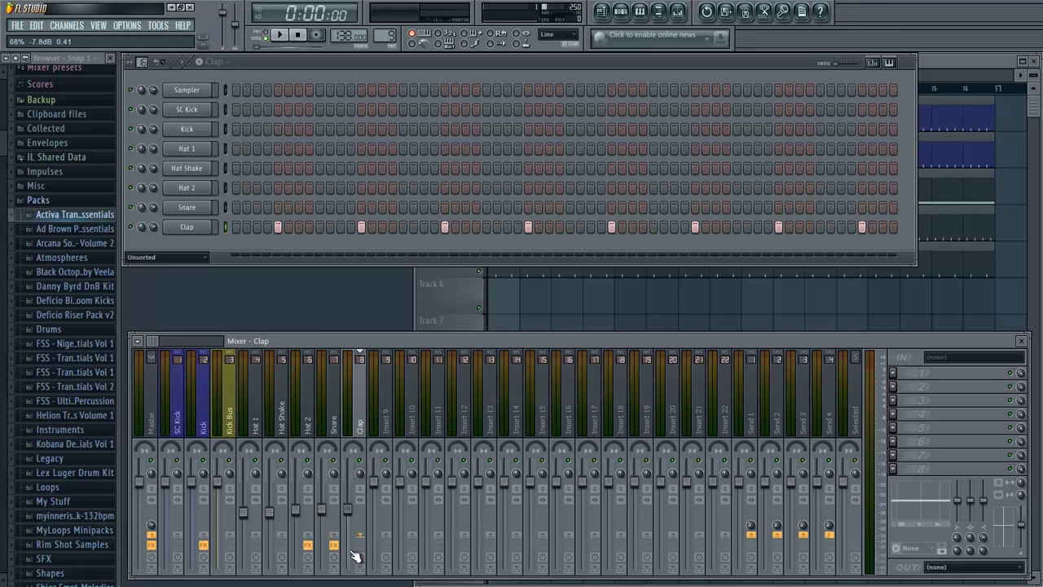
- Add Fruity Parametric EQ 2 to the Clap mixer track and cut the lows with band 1
left_click(892, 373)
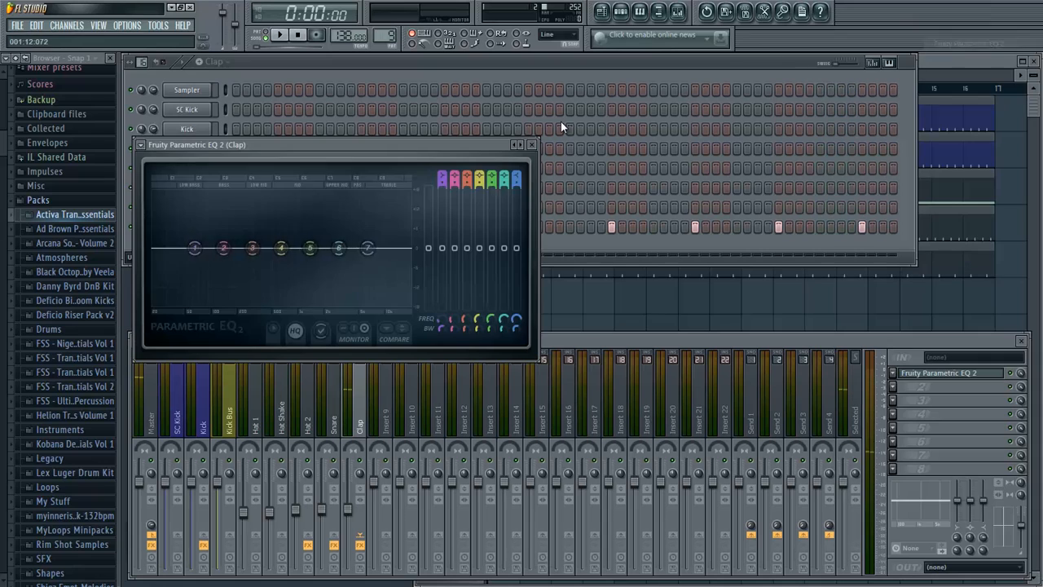
left_click(965, 43)
left_click_drag(196, 281, 231, 401)
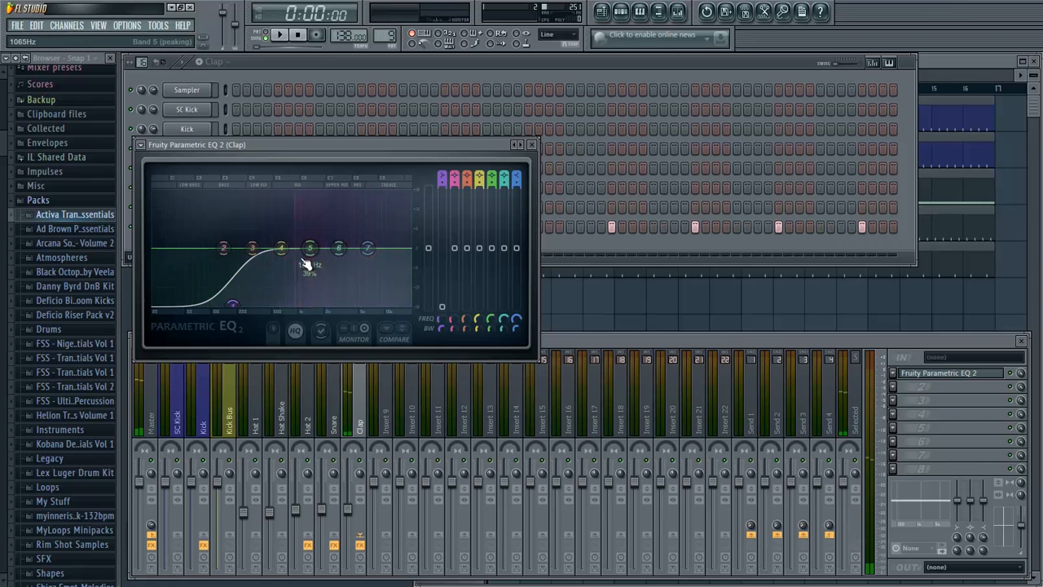
- Boost EQ band 5 by about 1.2 dB near 934 Hz and raise band 7 at a lower frequency while auditioning the clap
mouse_move(303, 261)
left_mouse_down()
mouse_move(297, 244)
mouse_move(289, 256)
left_mouse_up()
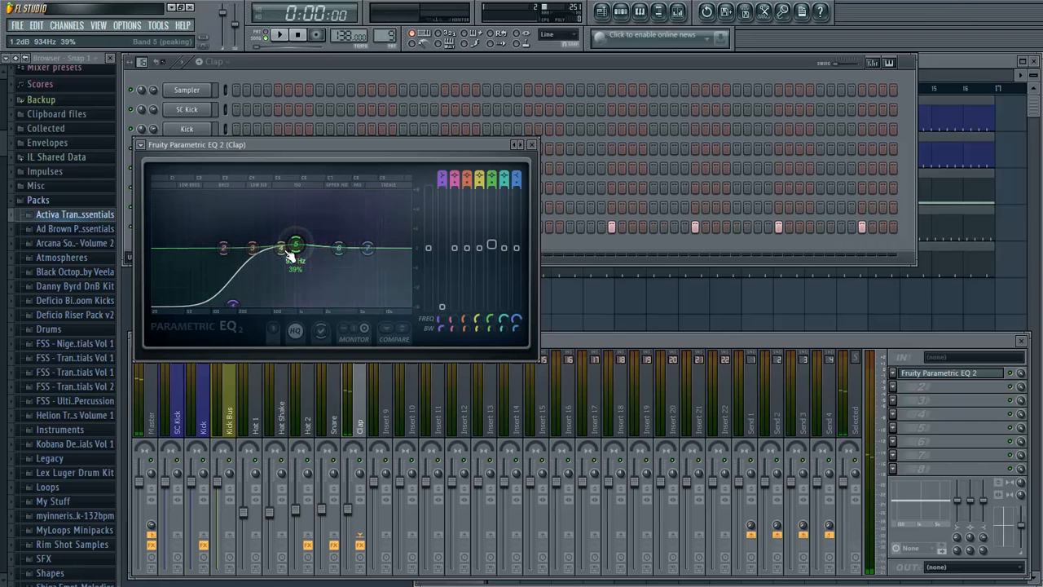
left_click_drag(368, 259, 338, 243)
key("q")
key("q")
key("q")
key("q")
key("q")
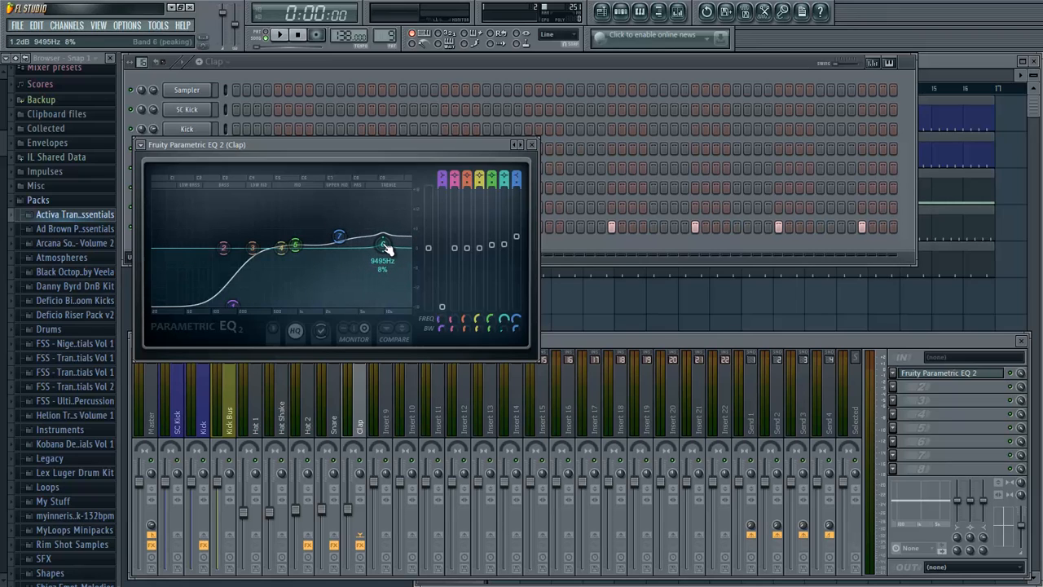
- Boost EQ band 6 by about 2.7 dB at 9624 Hz with 10% bandwidth, audition the clap and close the equalizer
left_click_drag(386, 248, 388, 239)
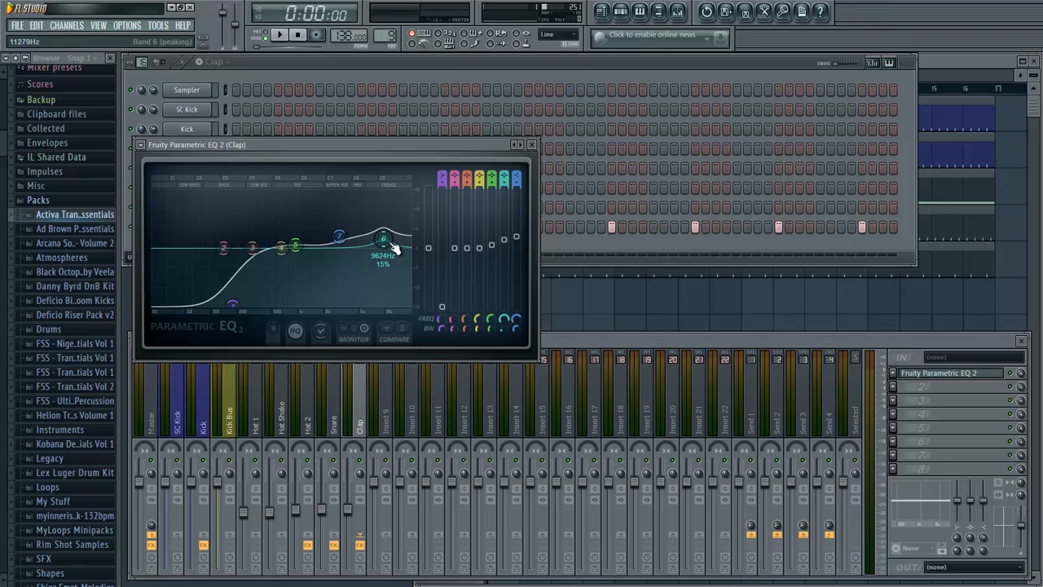
key("q")
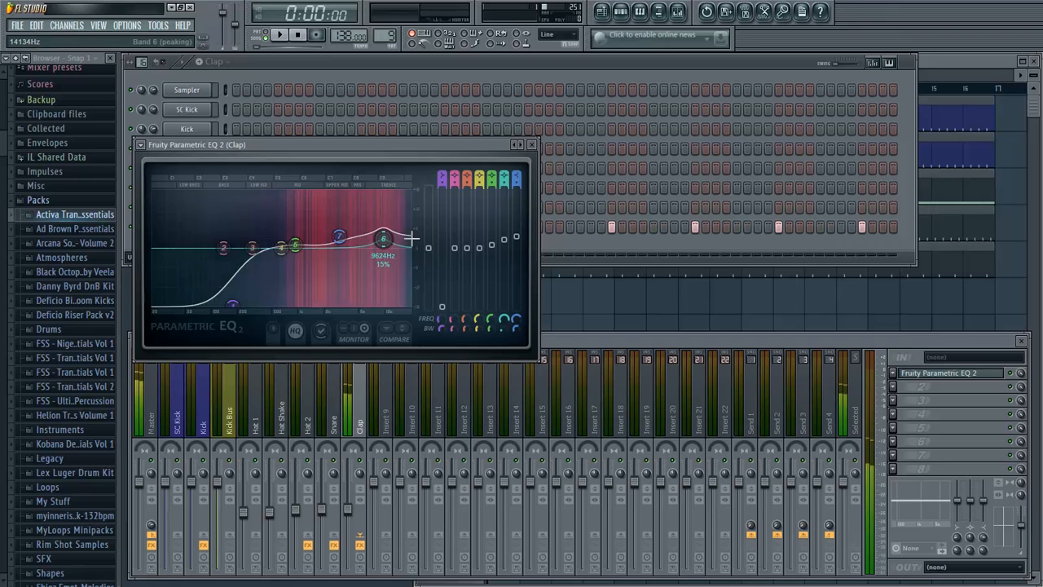
scroll(389, 251, "down", 2)
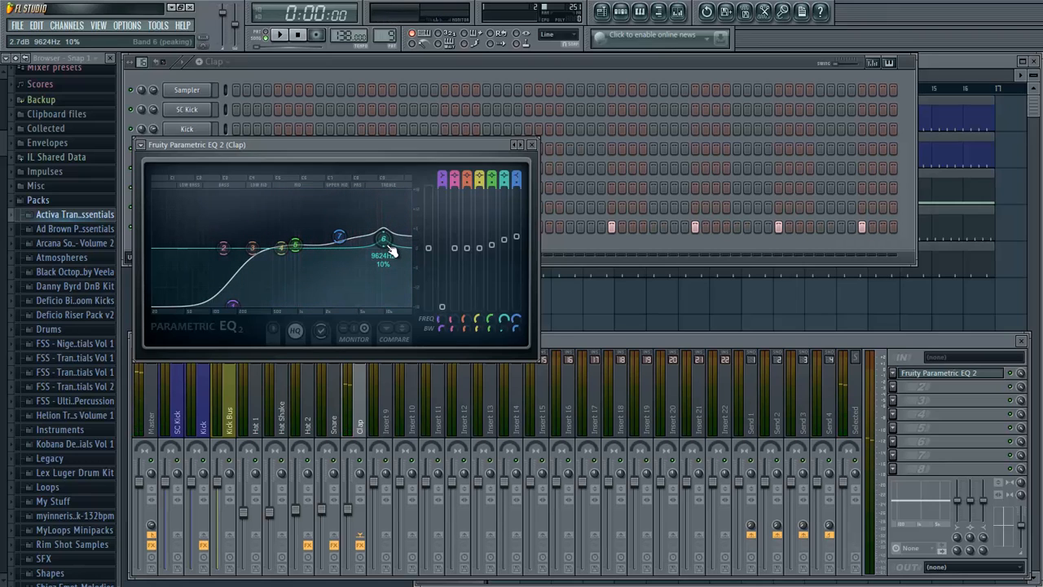
key("q")
key("q")
key("q")
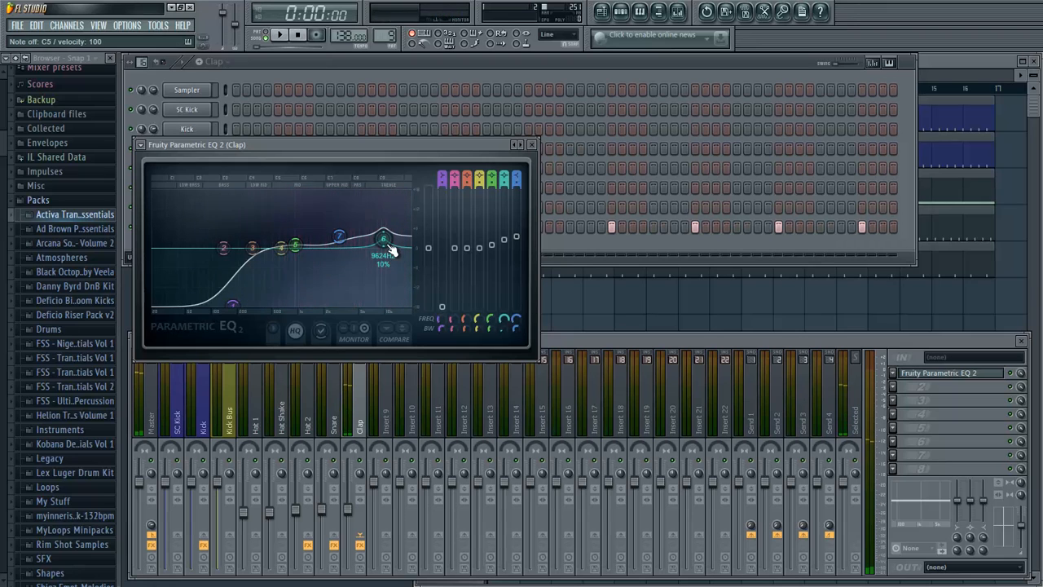
left_click(531, 144)
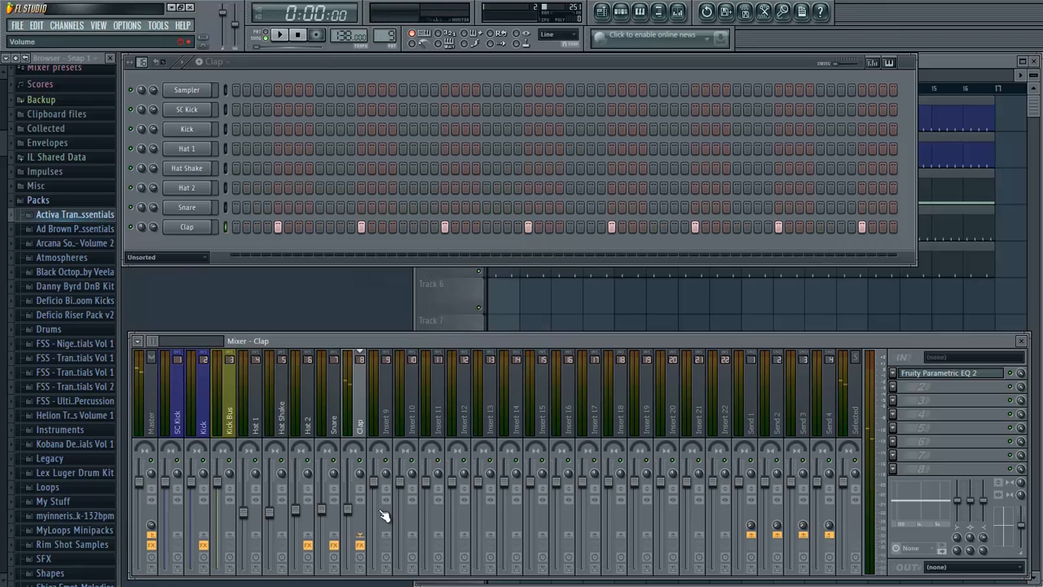
- Place four Clap pattern clips on playlist Track 6 across bars 1 to 16 and play the arrangement briefly
key("q")
key("q")
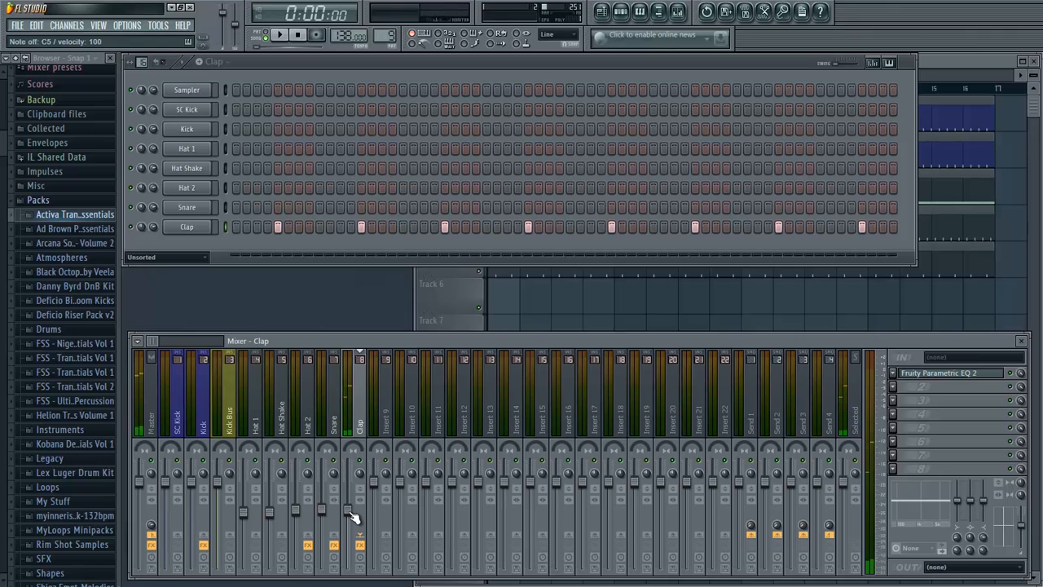
left_click(953, 57)
left_click_drag(505, 299, 881, 335)
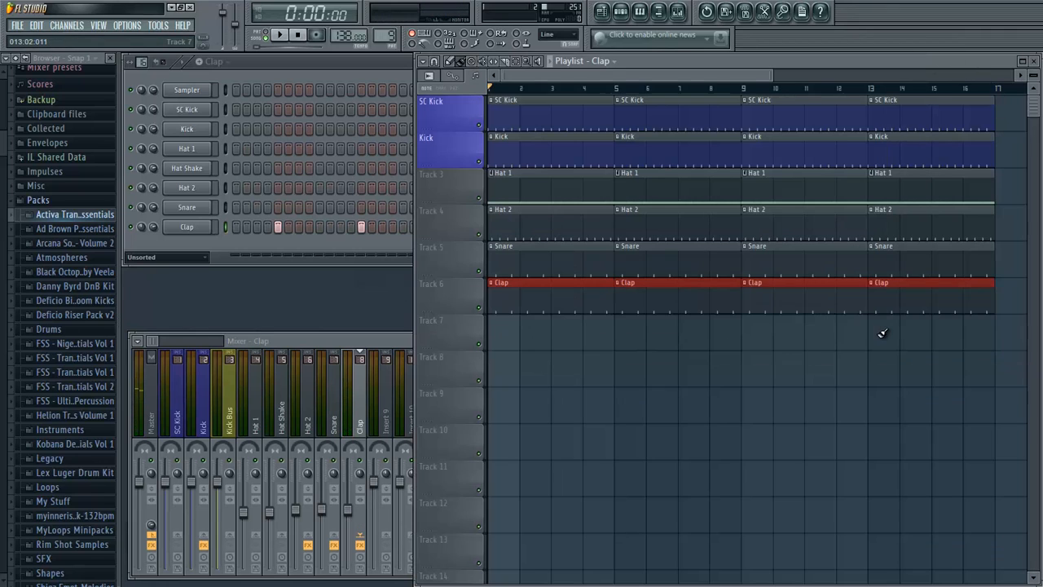
left_click(686, 388)
right_click(699, 399)
key("space")
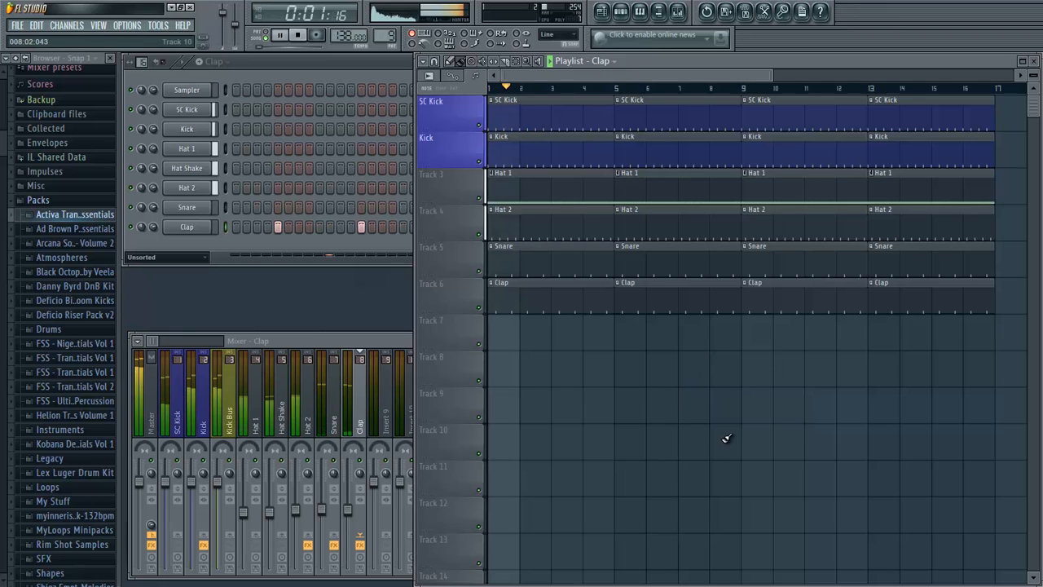
key("space")
- Lower the Snare mixer level a little below the Clap level and check the balance during playback
left_click_drag(323, 512, 329, 536)
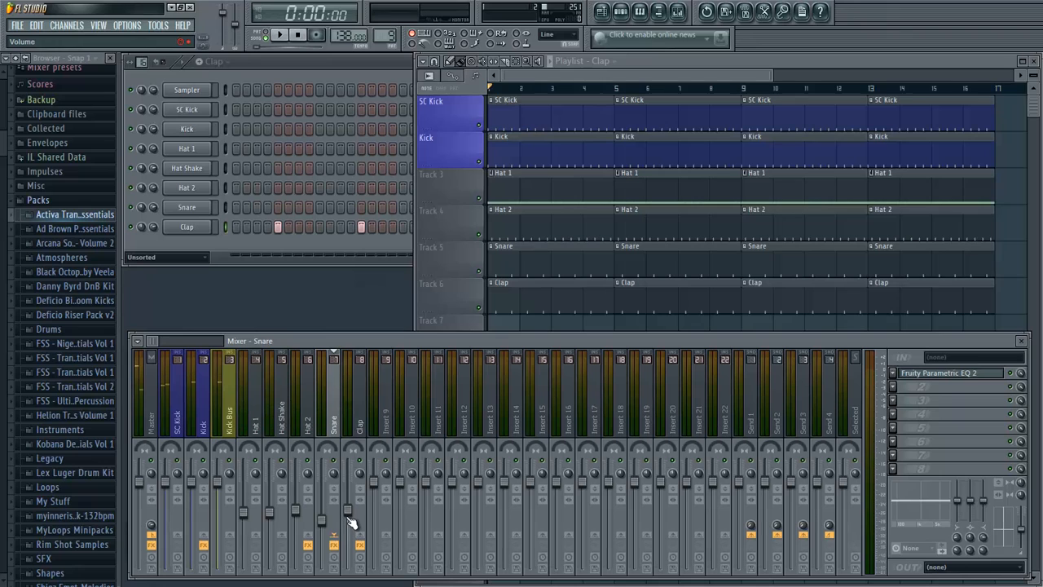
key("space")
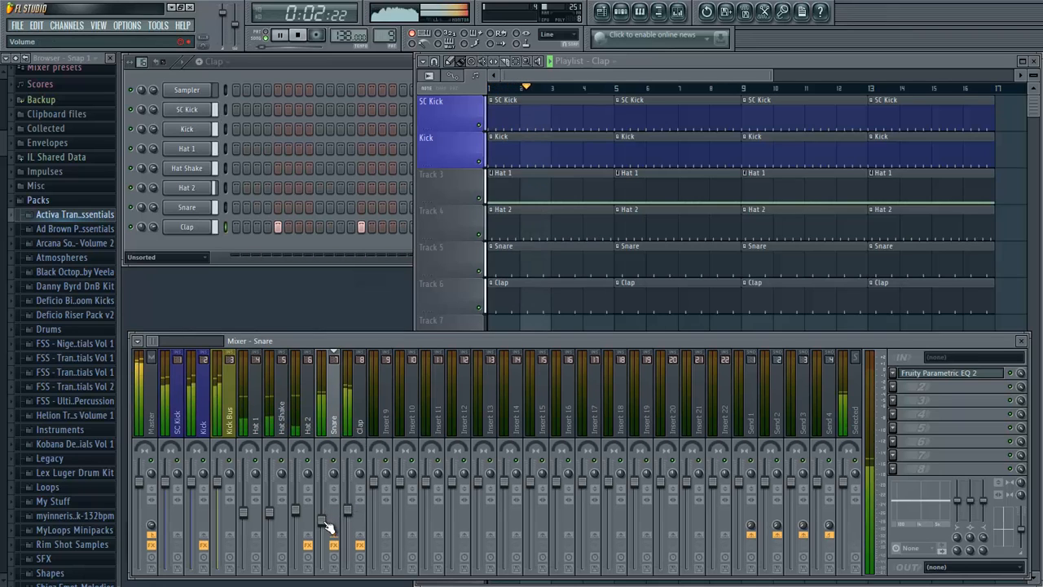
key("space")
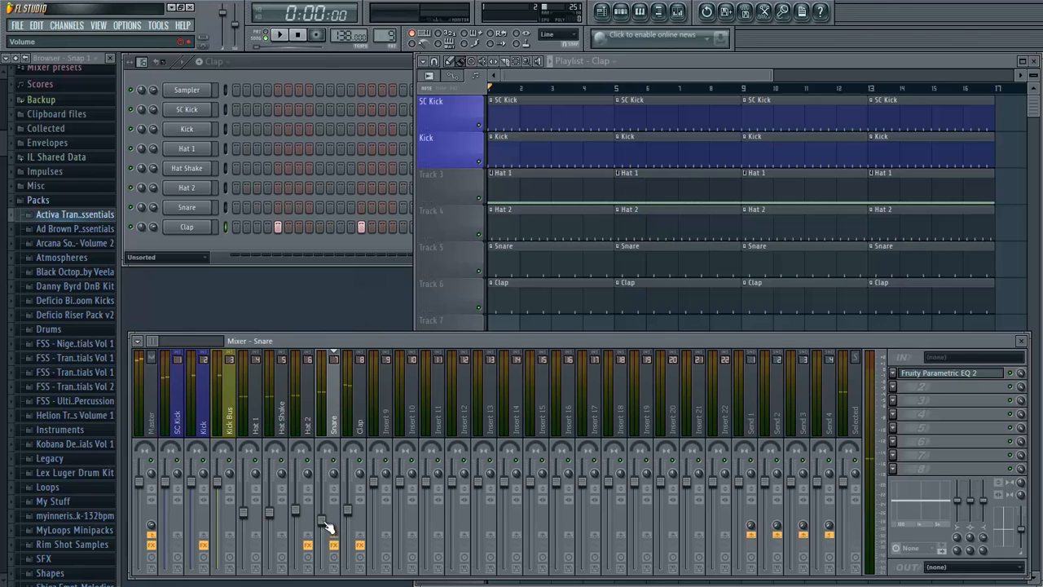
key("space")
- Add an extra Clap hit at step 58, three steps before the last hit, and listen to the arrangement from bar 3
left_click(272, 246)
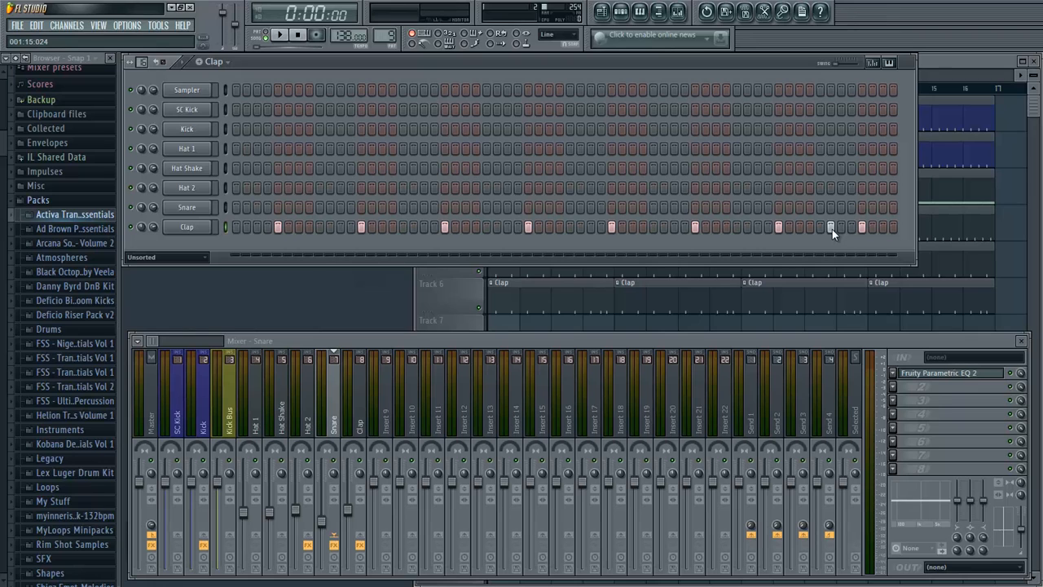
left_click(947, 67)
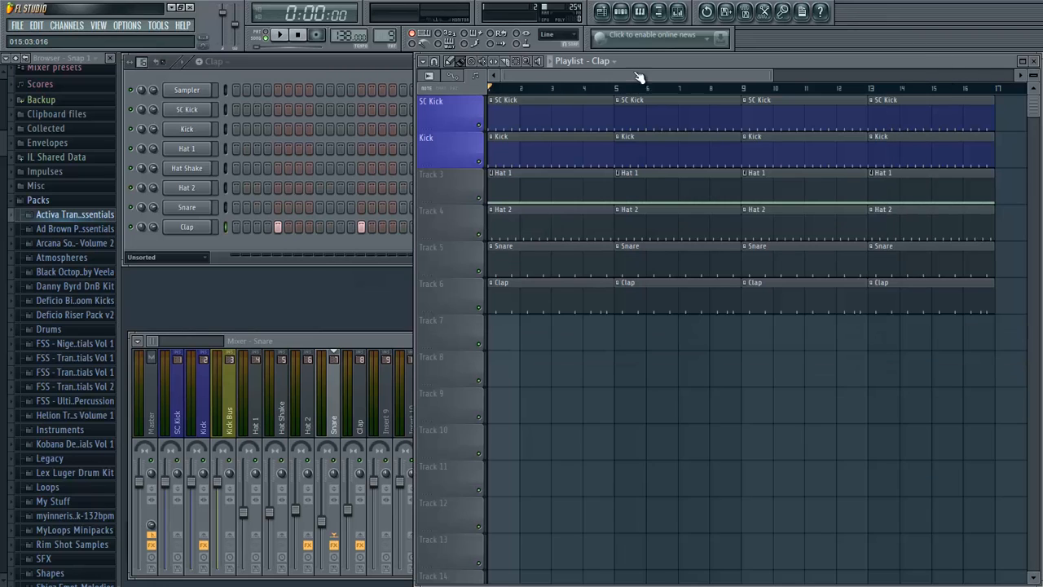
left_click(564, 89)
key("space")
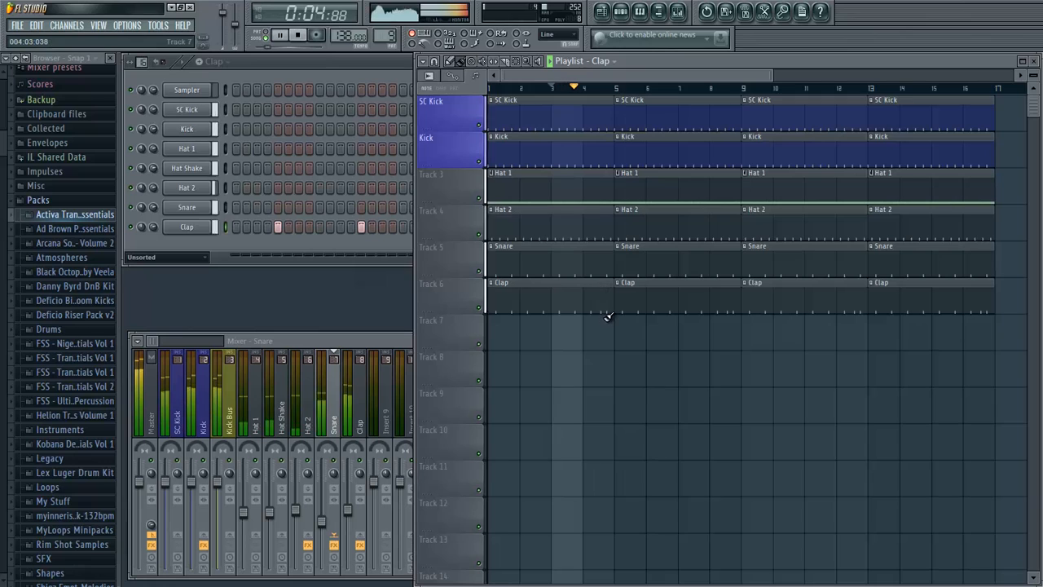
left_click(394, 247)
left_click(831, 228)
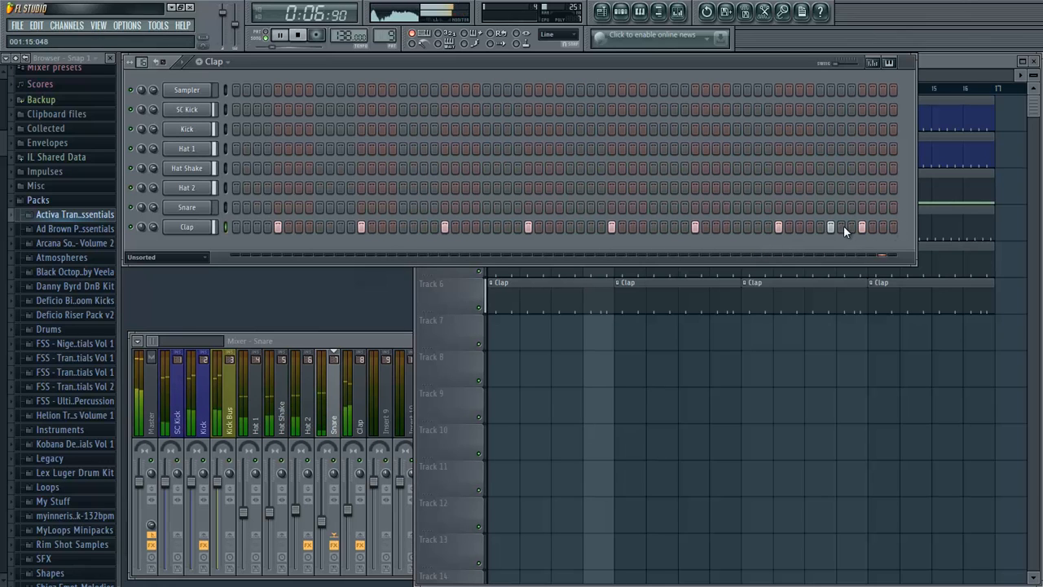
- Stop the playback, toggle the Cut itself option on the Clap channel and audition the clap
key("space")
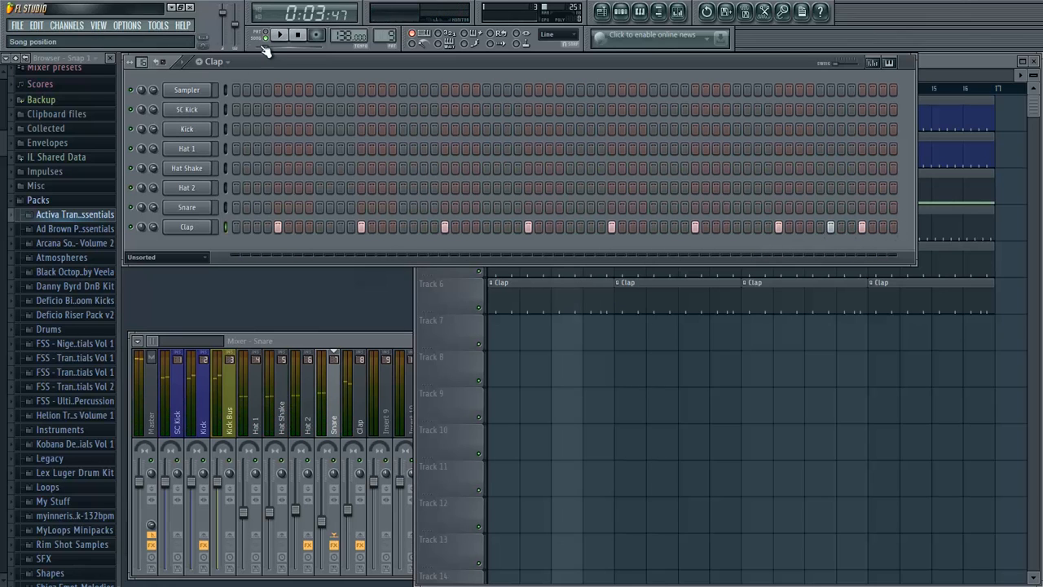
left_click_drag(264, 46, 251, 47)
right_click(200, 227)
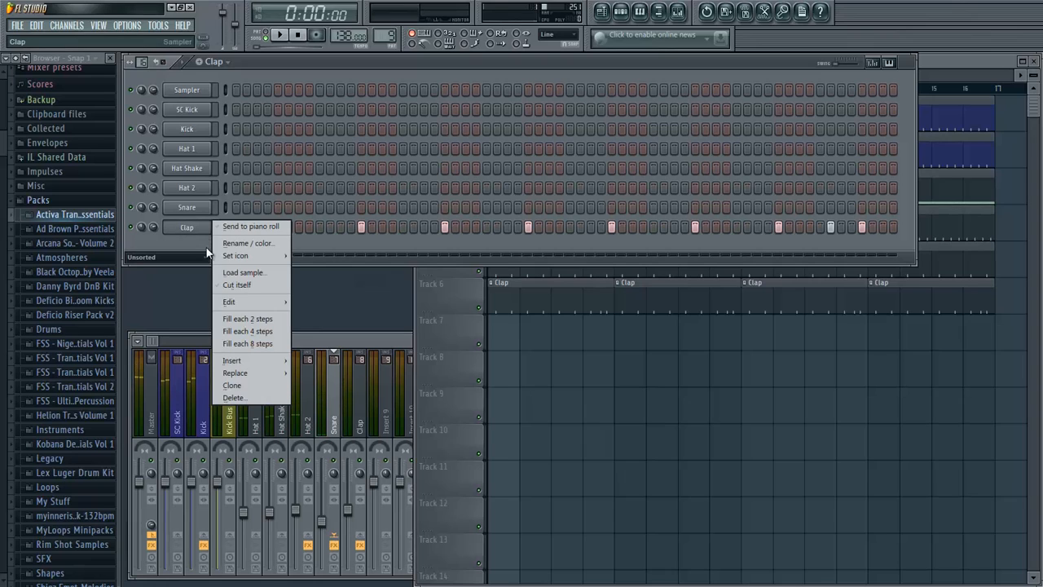
left_click(235, 282)
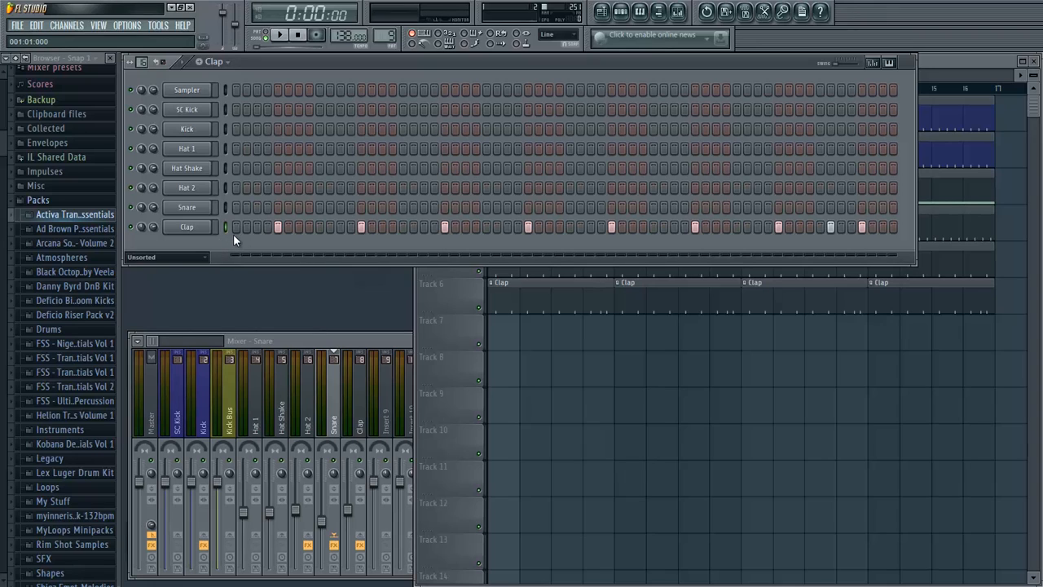
key("z")
key("z")
key("z")
key("z")
left_click_drag(377, 59, 376, 57)
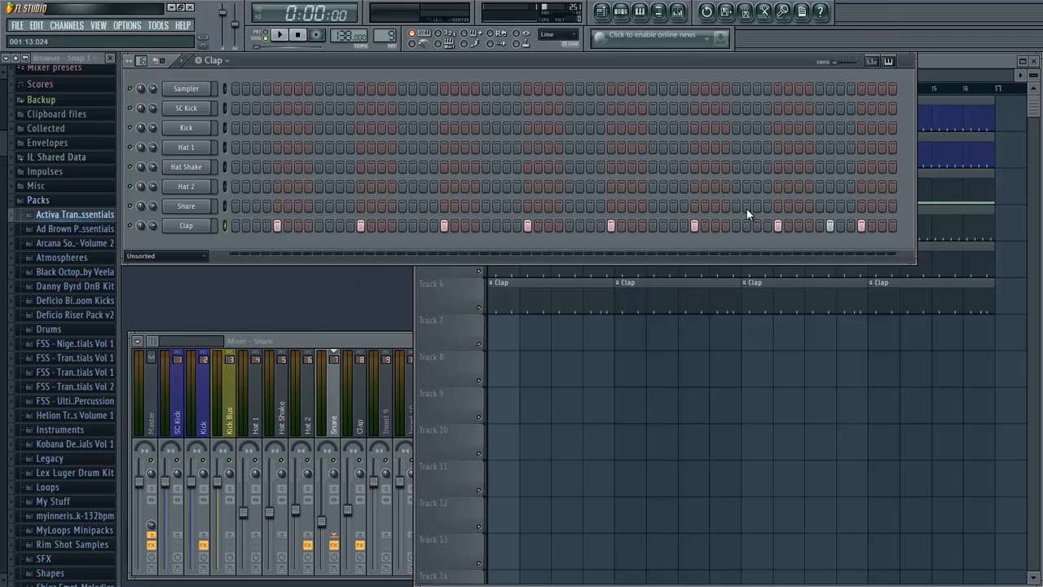
left_click(956, 60)
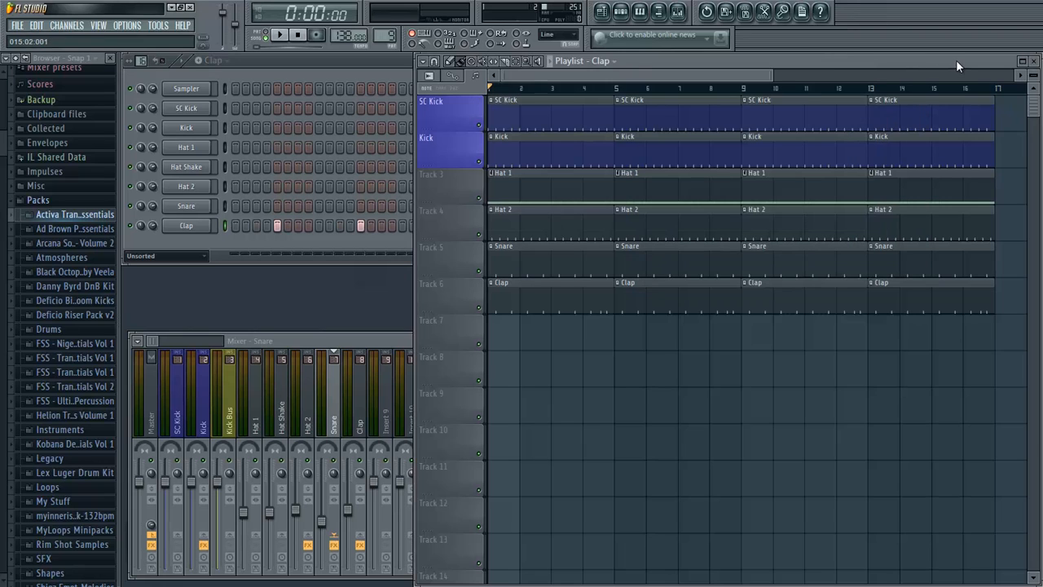
left_click(359, 61)
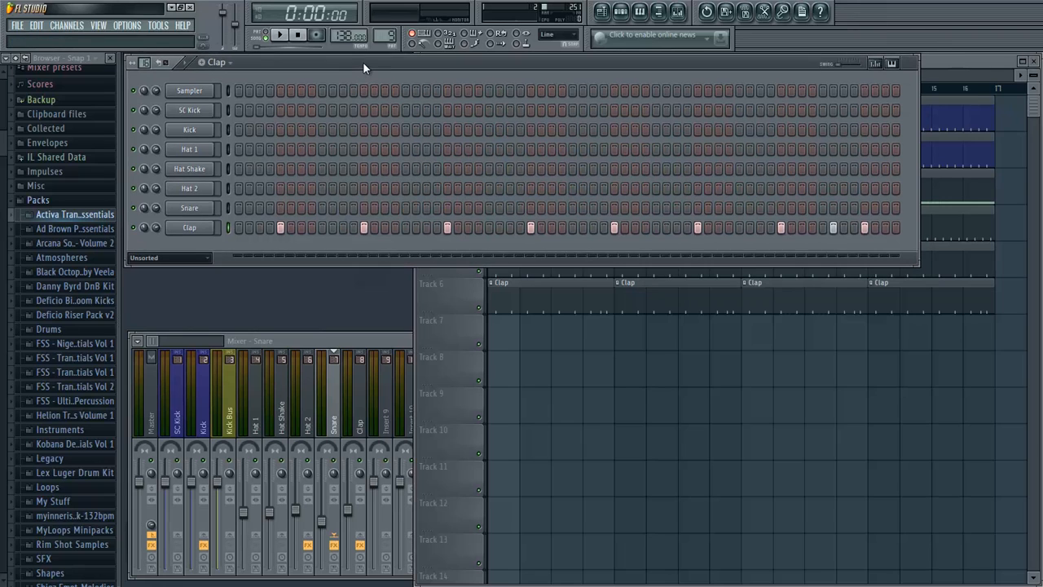
left_click_drag(360, 62, 360, 62)
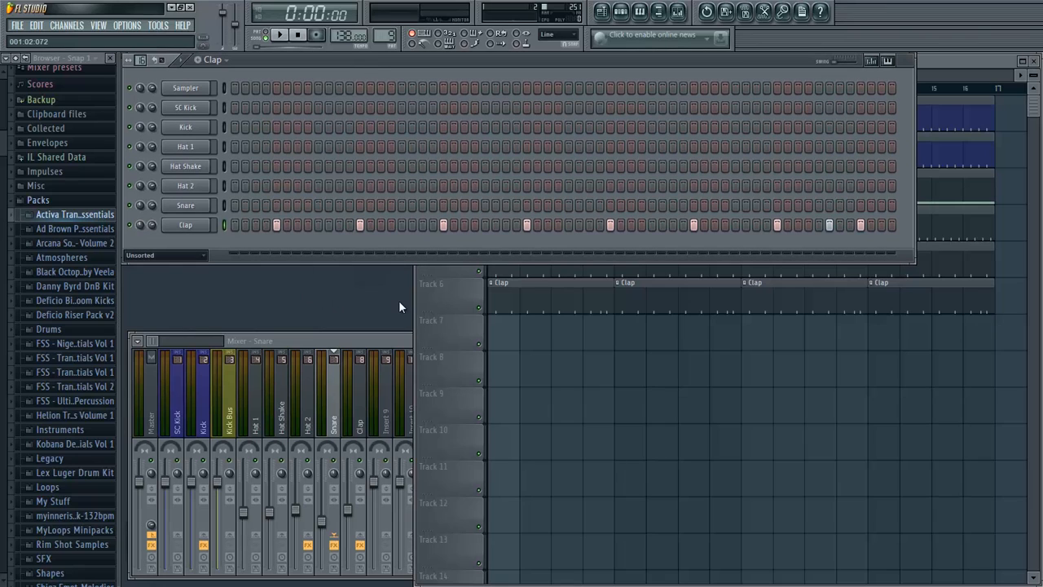
- Open the UP Percussion sample folder inside the FSS - Ultimate Percussion pack
scroll(4, 143, "down", 1)
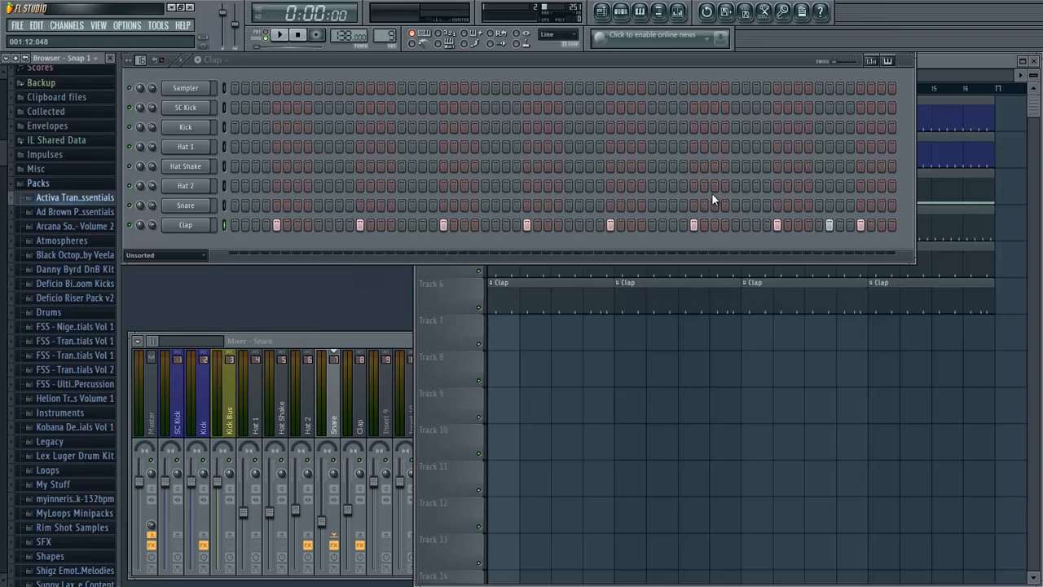
scroll(74, 277, "down", 4)
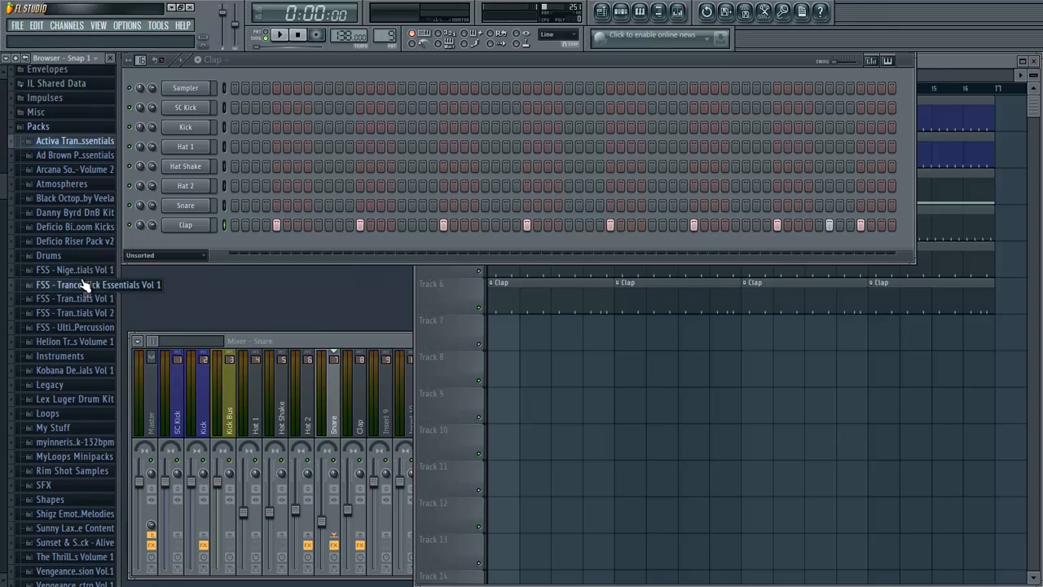
scroll(81, 285, "down", 2)
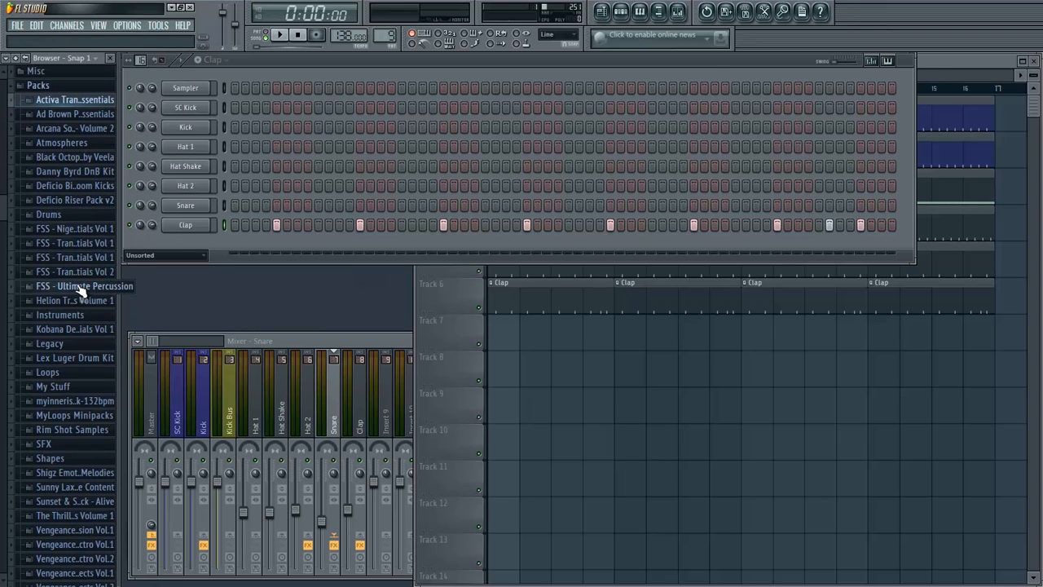
left_click(82, 286)
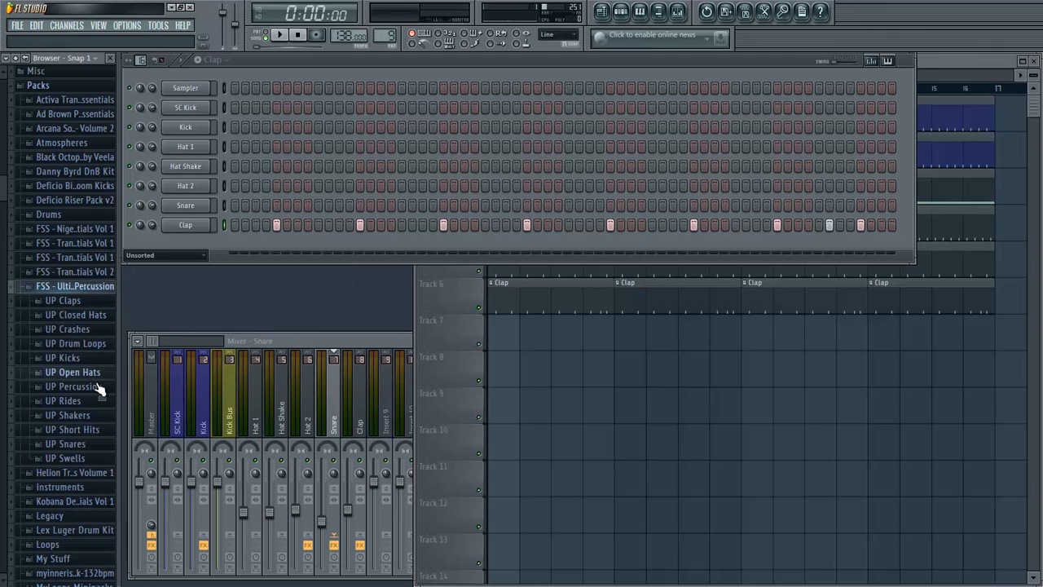
scroll(97, 396, "down", 2)
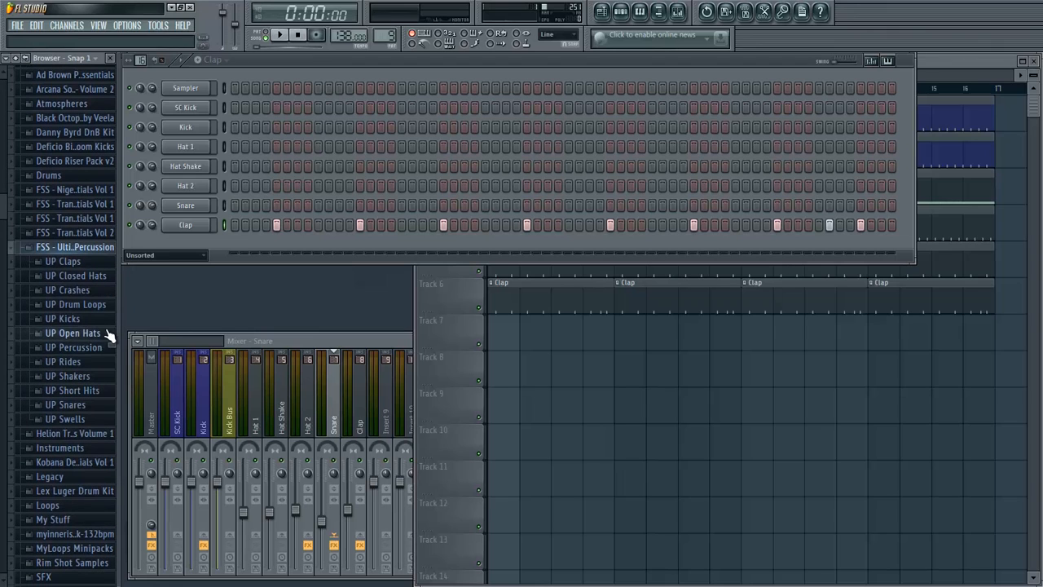
left_click(81, 347)
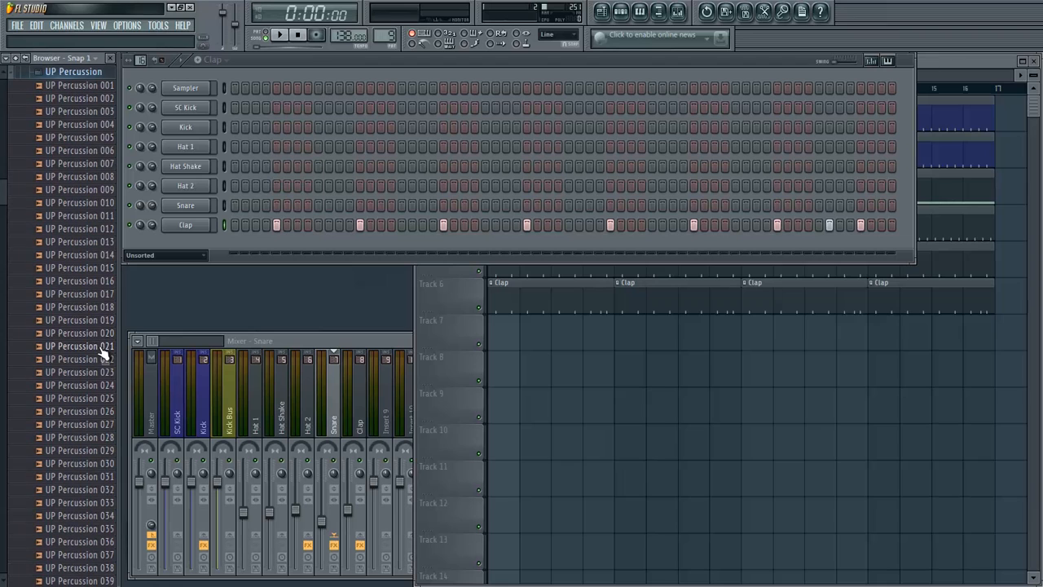
- Name the empty Pattern 10 "Percussion" and extend its length to 32 steps
left_click(210, 63)
left_click(210, 64)
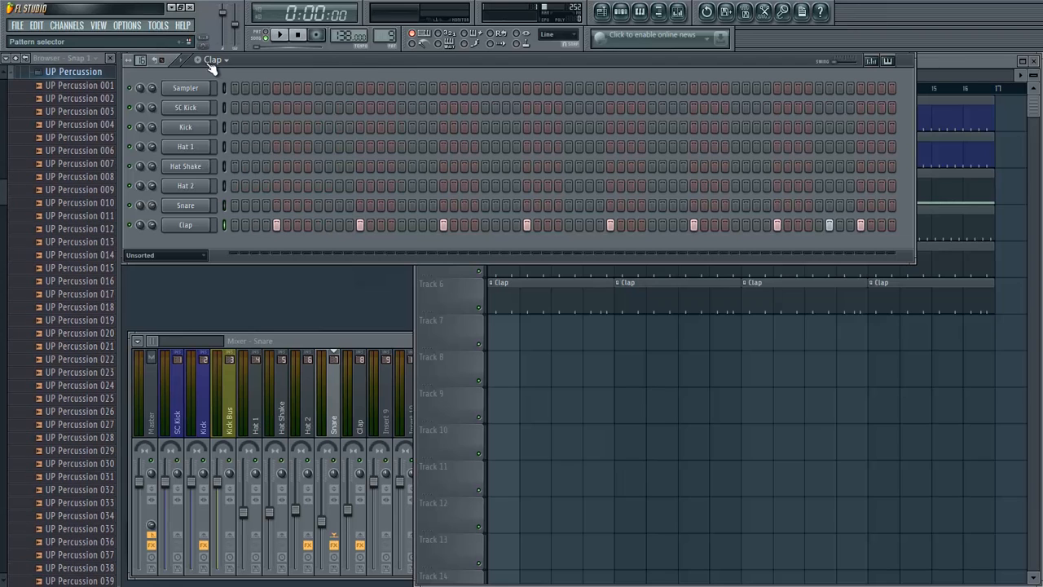
left_click(199, 61)
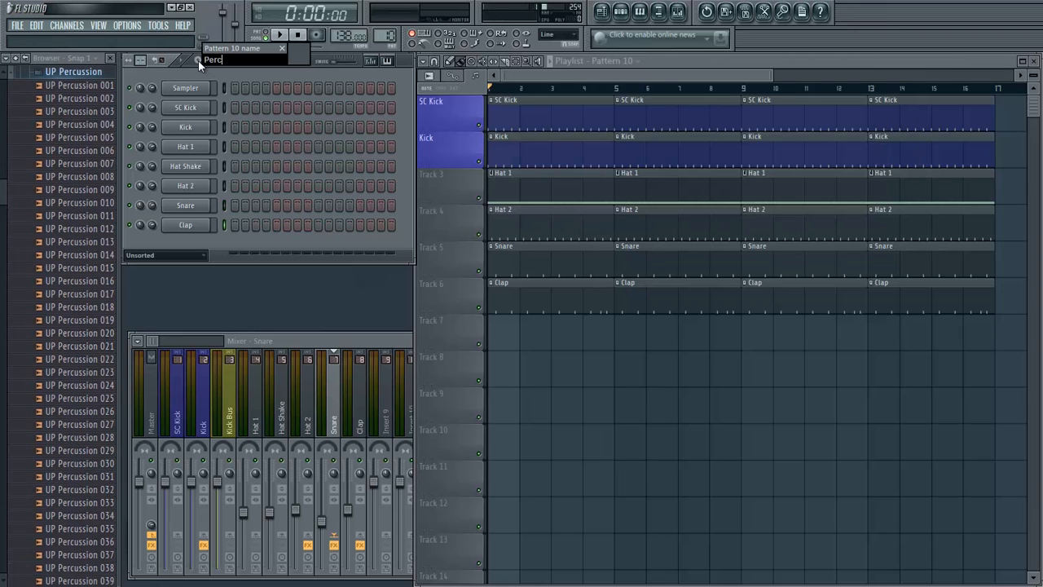
key("Return")
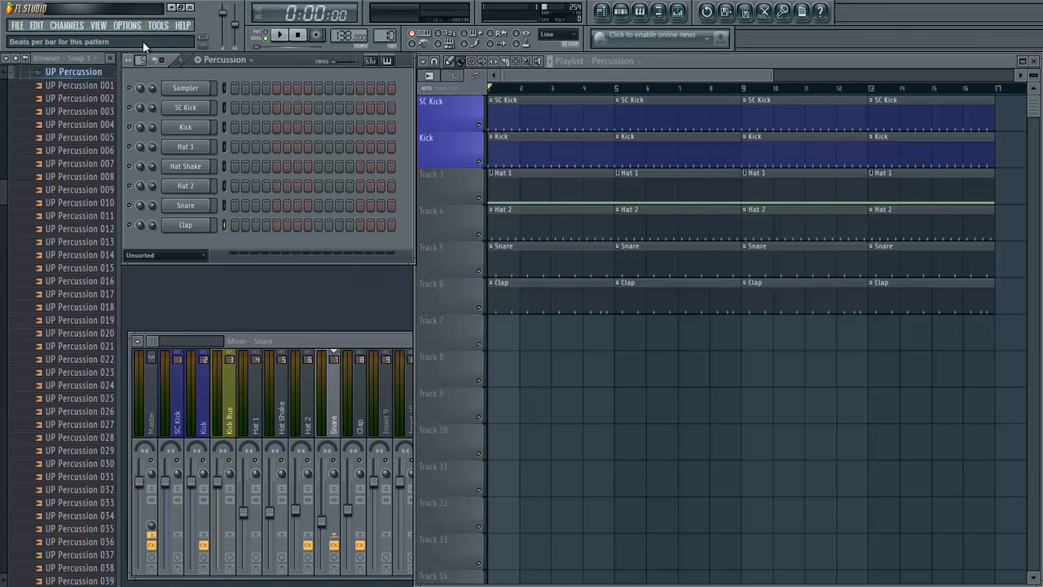
left_click_drag(143, 46, 143, 46)
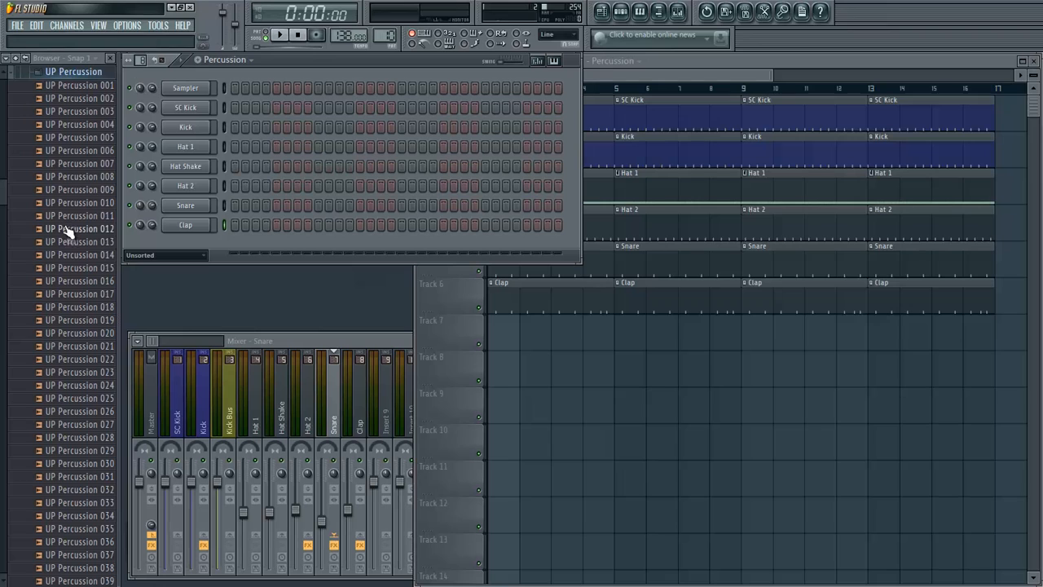
- Audition several UP Percussion samples, including 017, 004, 003 and 020, to choose a percussion hit
left_click(62, 256)
left_click(61, 296)
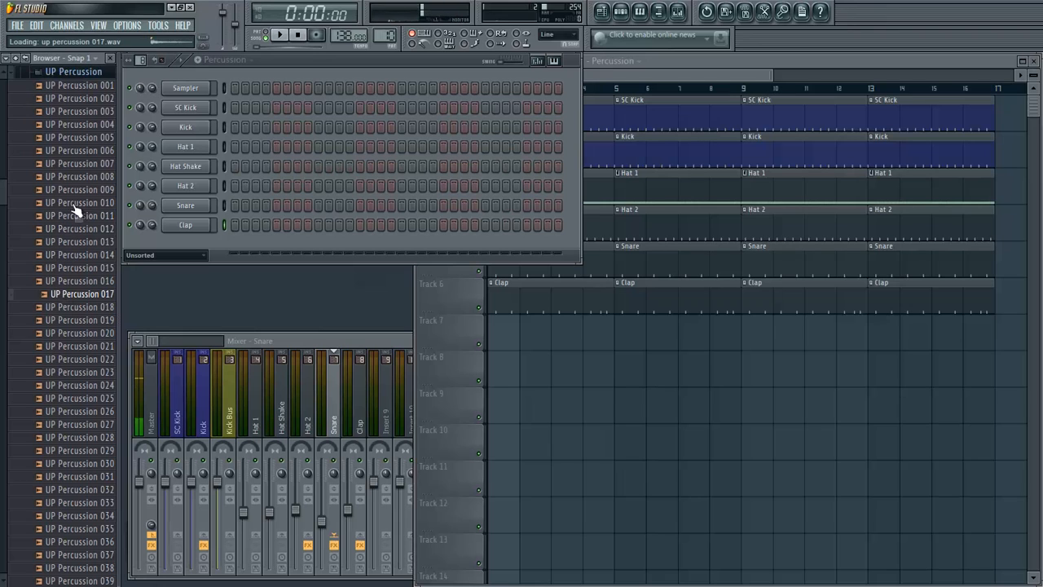
left_click(74, 87)
left_click(72, 126)
scroll(40, 195, "up", 5)
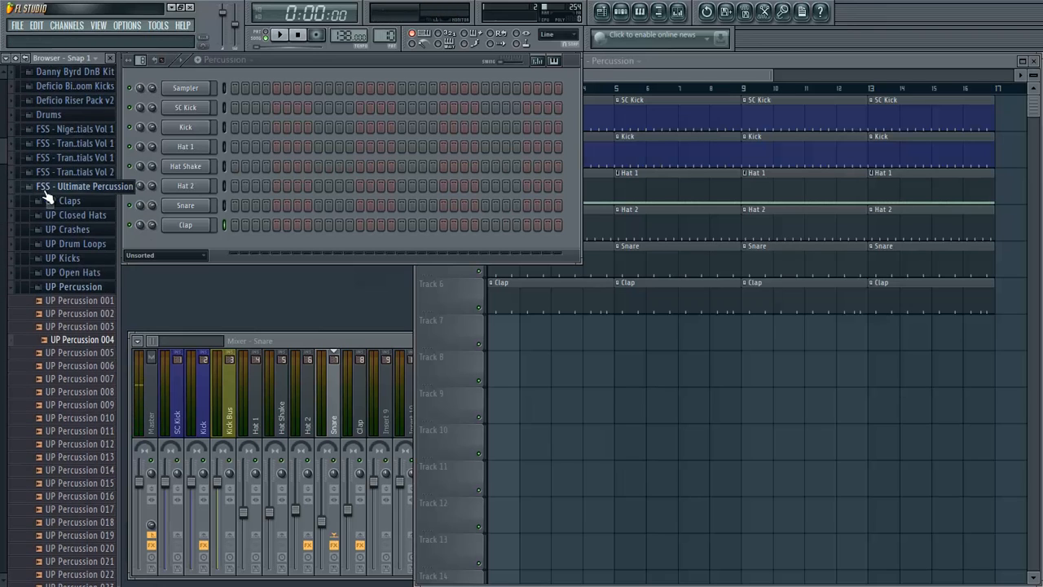
scroll(49, 204, "down", 3)
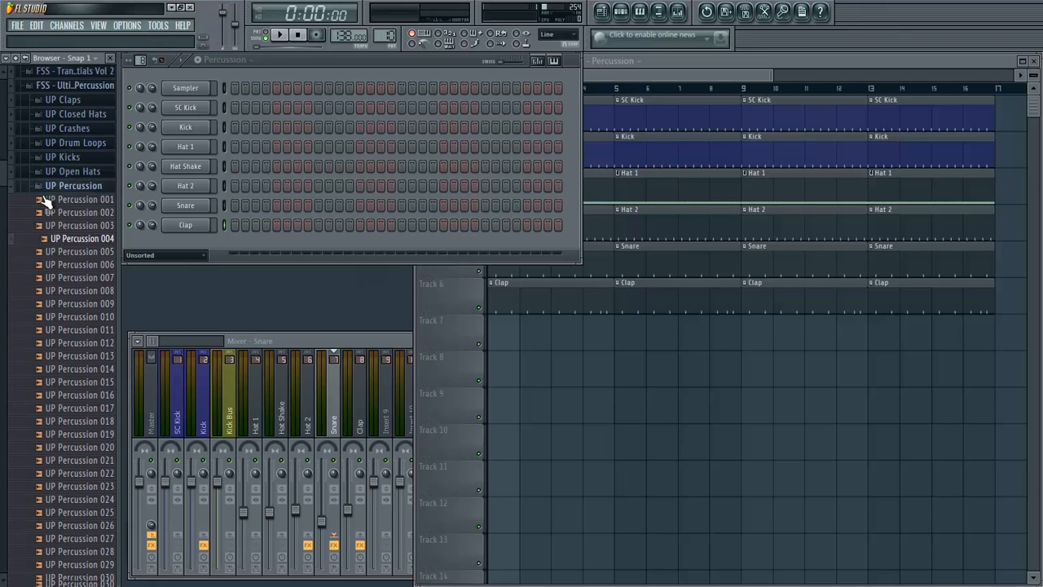
left_click(57, 209)
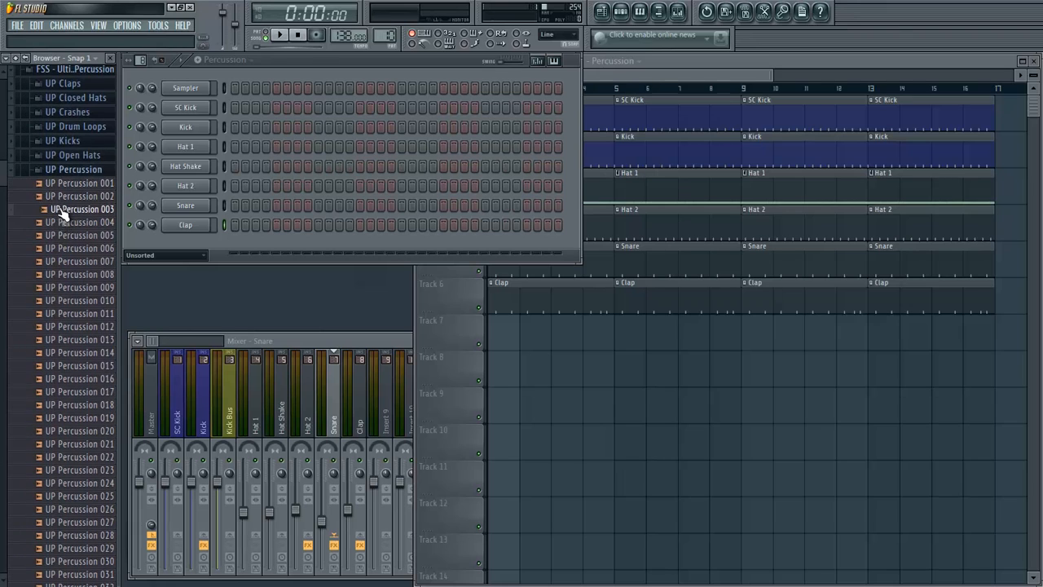
left_click(71, 339)
left_click(70, 392)
left_click(72, 405)
left_click(75, 432)
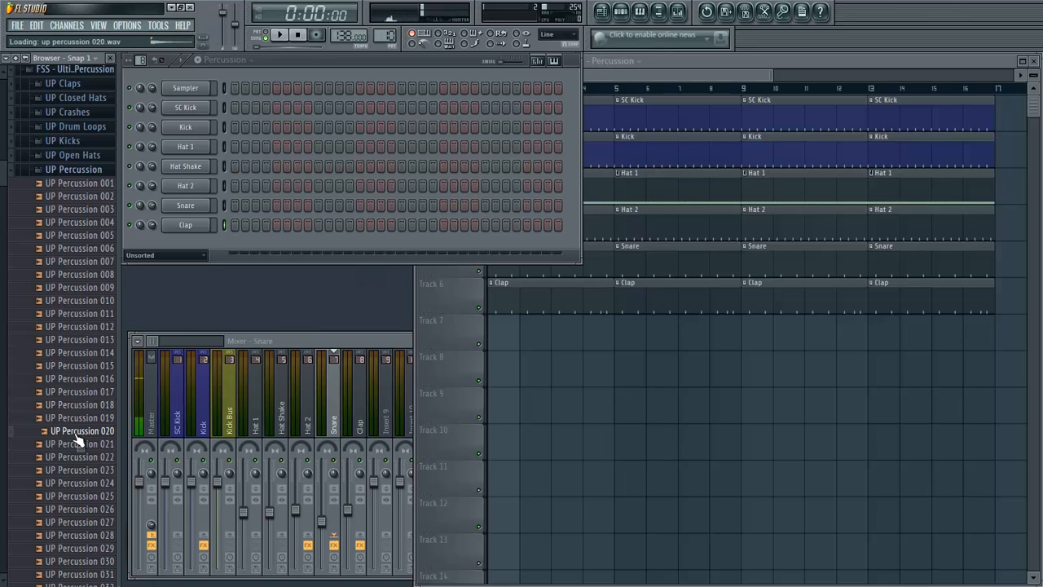
- Add the UP Percussion 020 sample as a new channel below Clap with a hit on step 4
left_click_drag(75, 434, 193, 248)
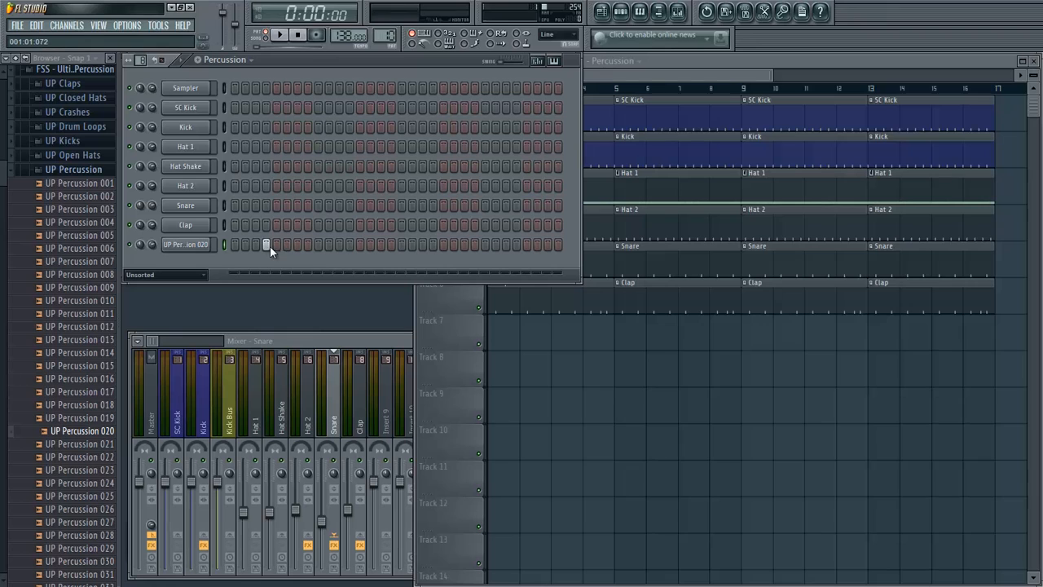
right_click(188, 127)
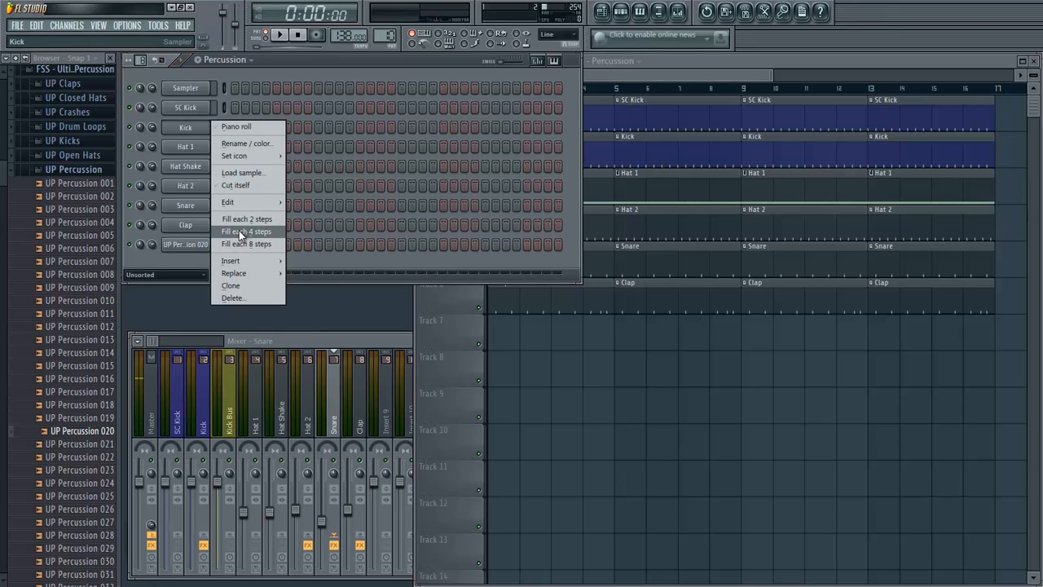
left_click(487, 78)
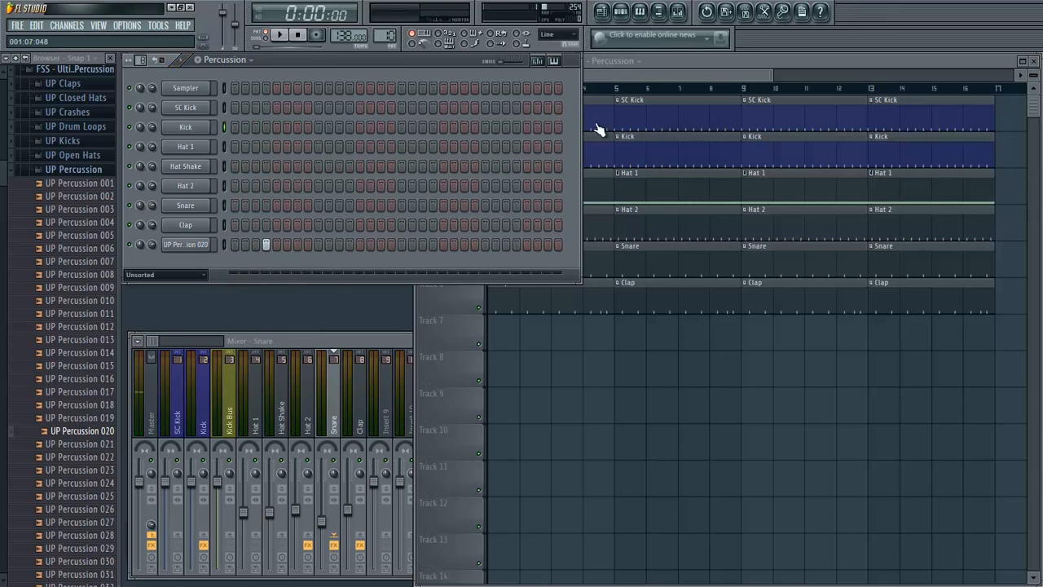
- Place Percussion pattern clips on playlist Track 7 across bars 1 to 16, with none beyond bar 17
left_click(616, 76)
left_click(495, 335)
left_click_drag(495, 335, 1010, 335)
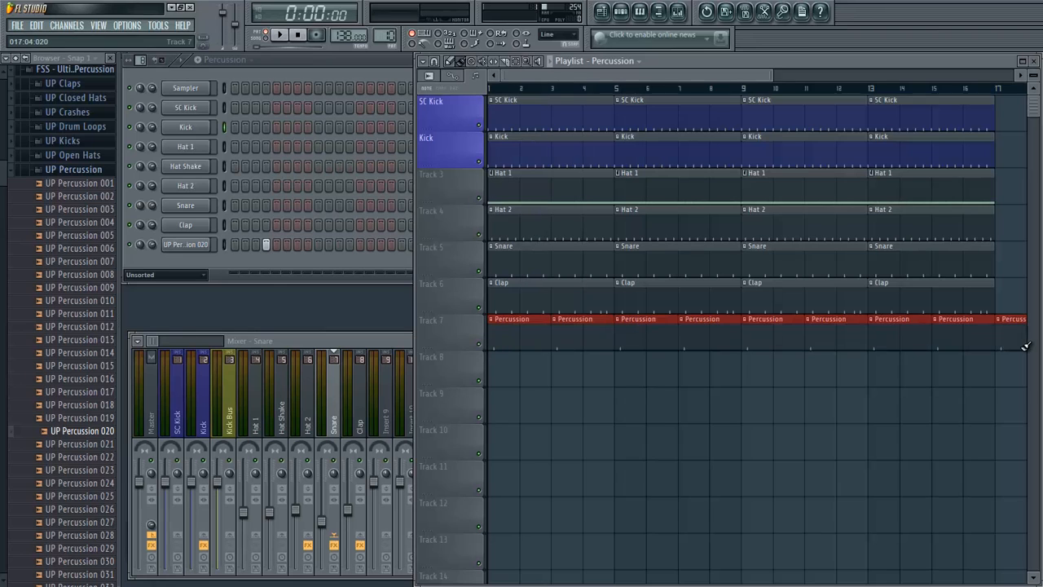
left_click(518, 89)
left_click_drag(500, 92, 470, 93)
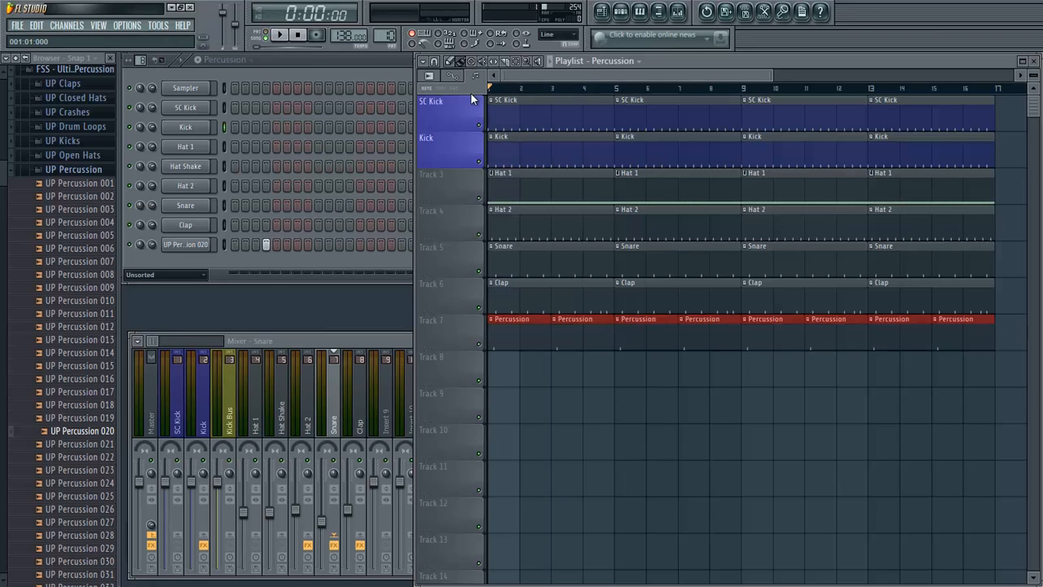
- Add UP Percussion 020 hits on steps 7, 12, 20, 23 and 28, playing the arrangement between additions to check the rhythm
left_click(278, 37)
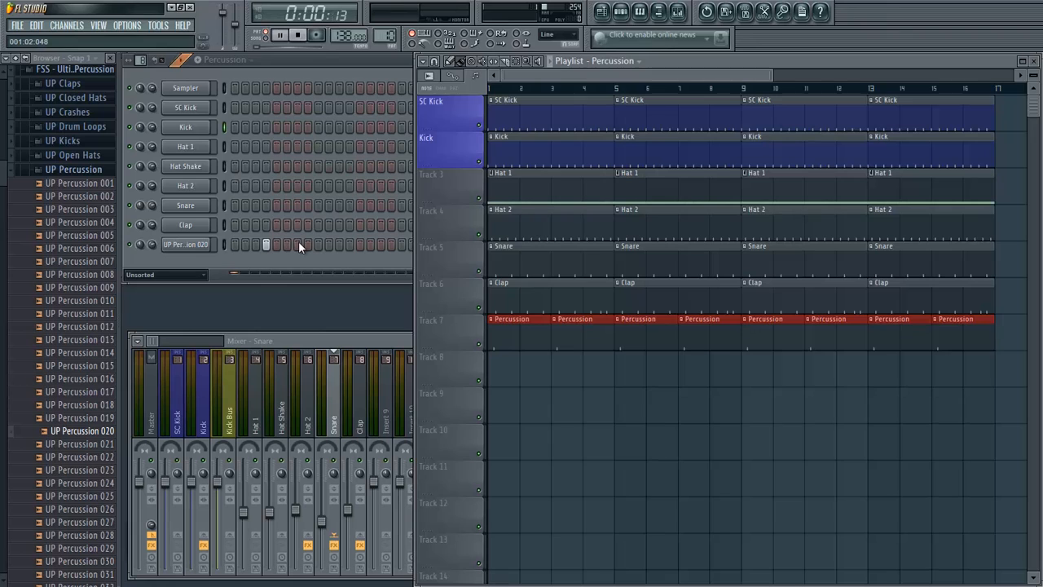
left_click(299, 244)
key("space")
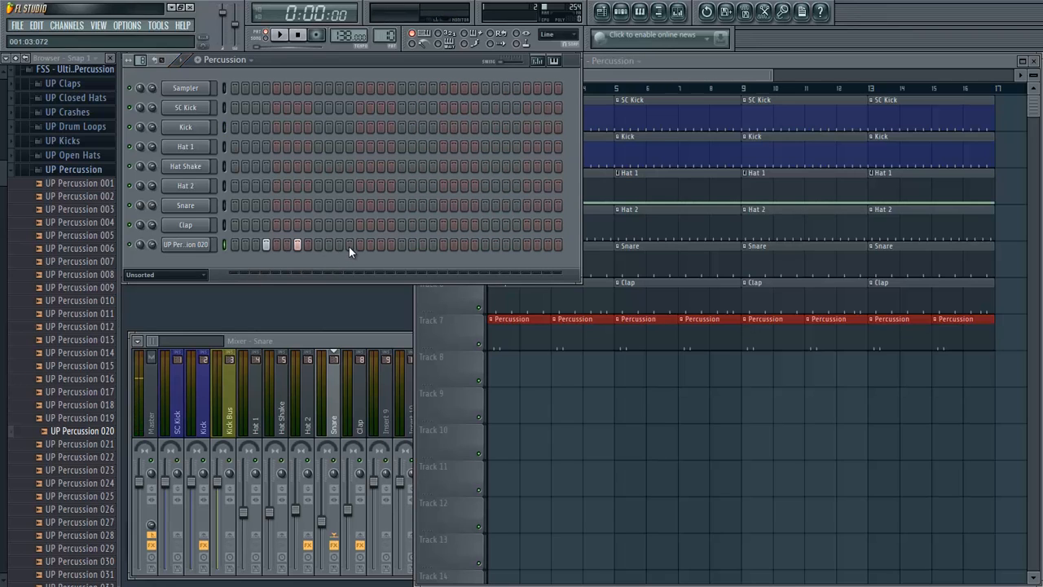
key("space")
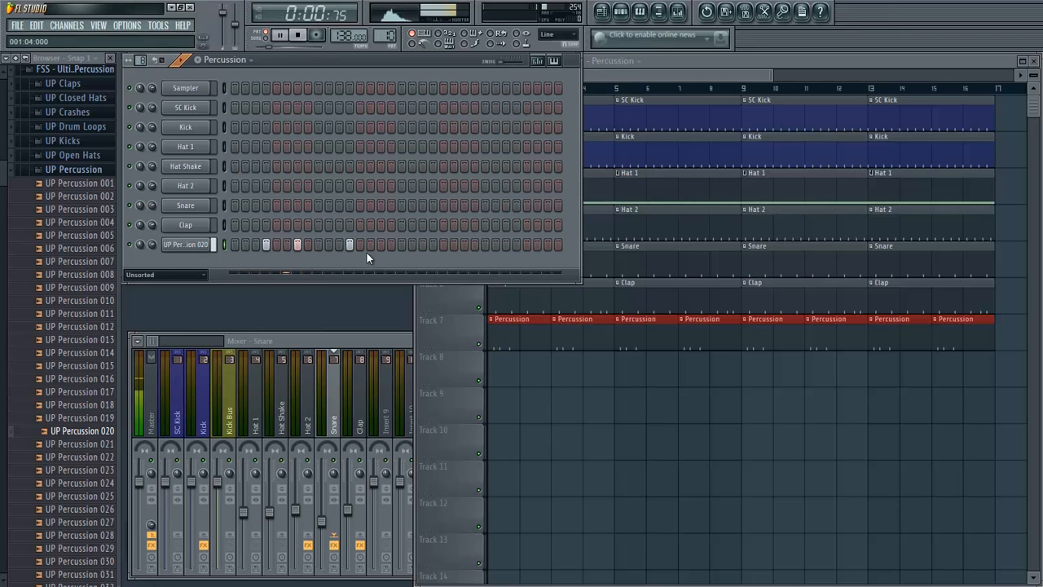
key("space")
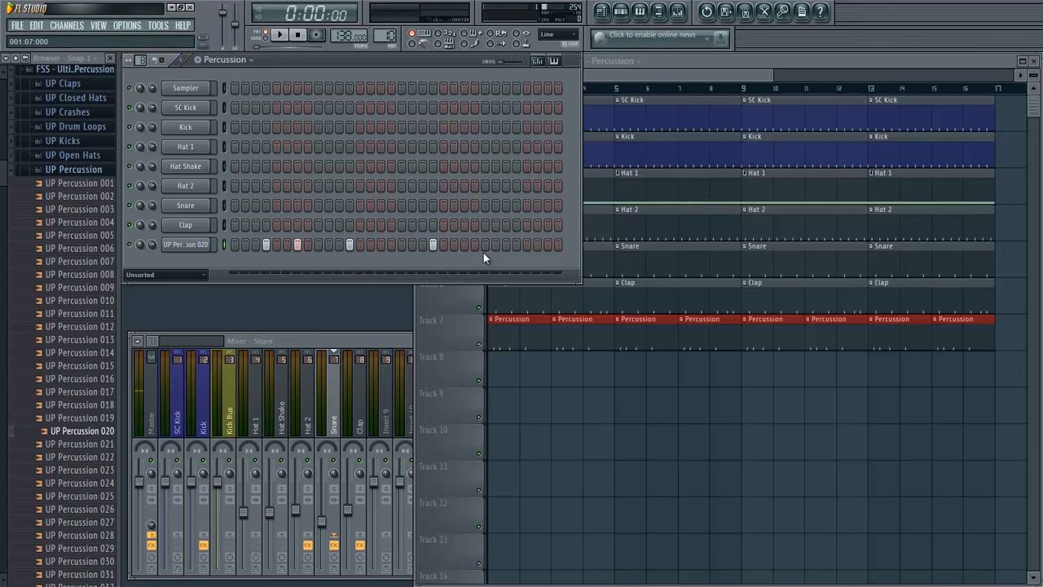
key("space")
left_click(514, 250)
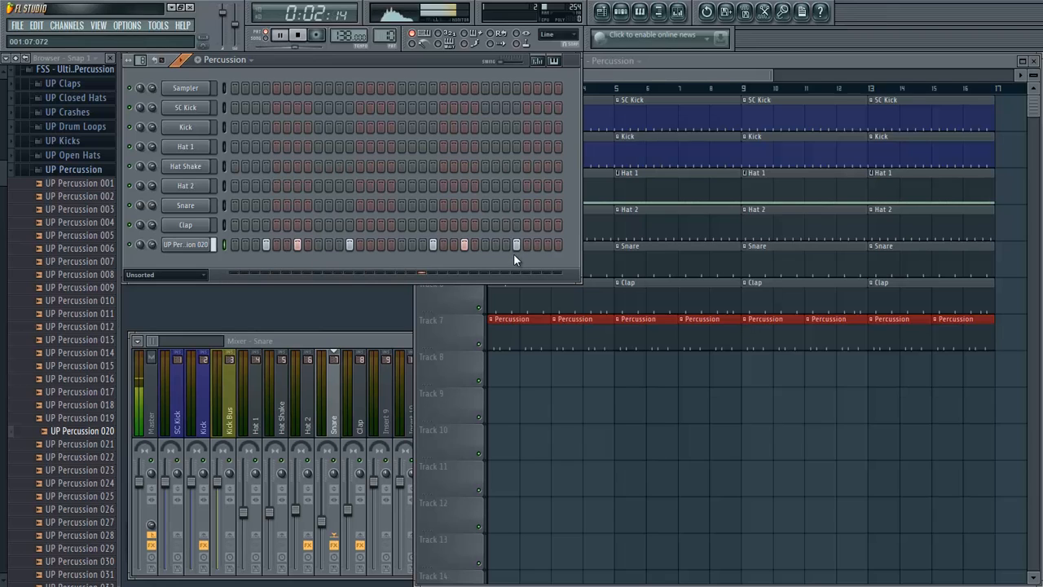
key("space")
- Rename the UP Percussion 020 channel as Perc 1
right_click(171, 246)
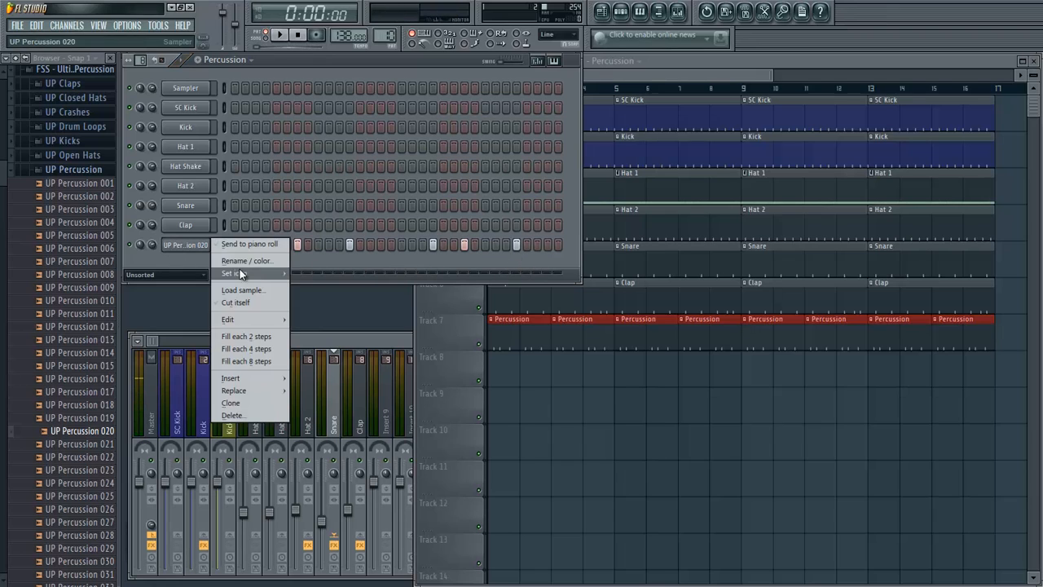
left_click(254, 271)
key("BackSpace")
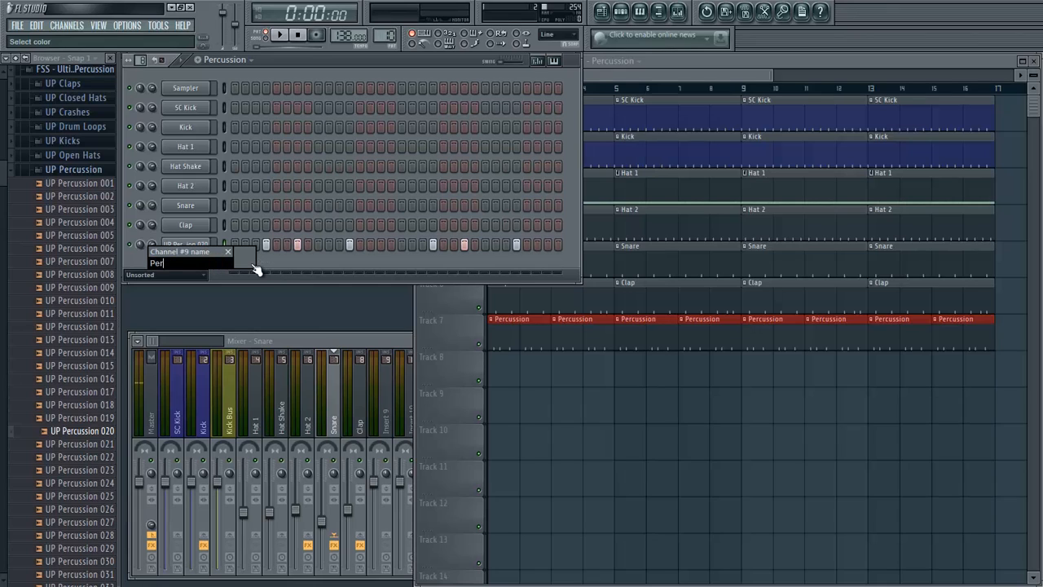
type("Perc 1")
key("Return")
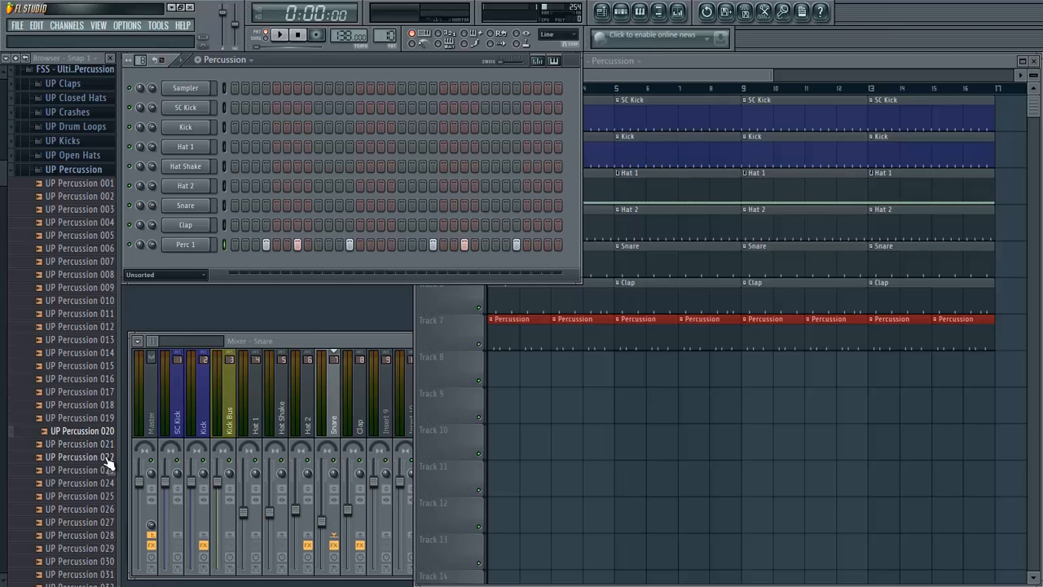
- Add the UP Percussion 022 sample as a new channel below Perc 1 and rename it Perc 2
left_click(104, 459)
left_click_drag(107, 459, 192, 263)
right_click(209, 259)
left_click(238, 263)
key("F7")
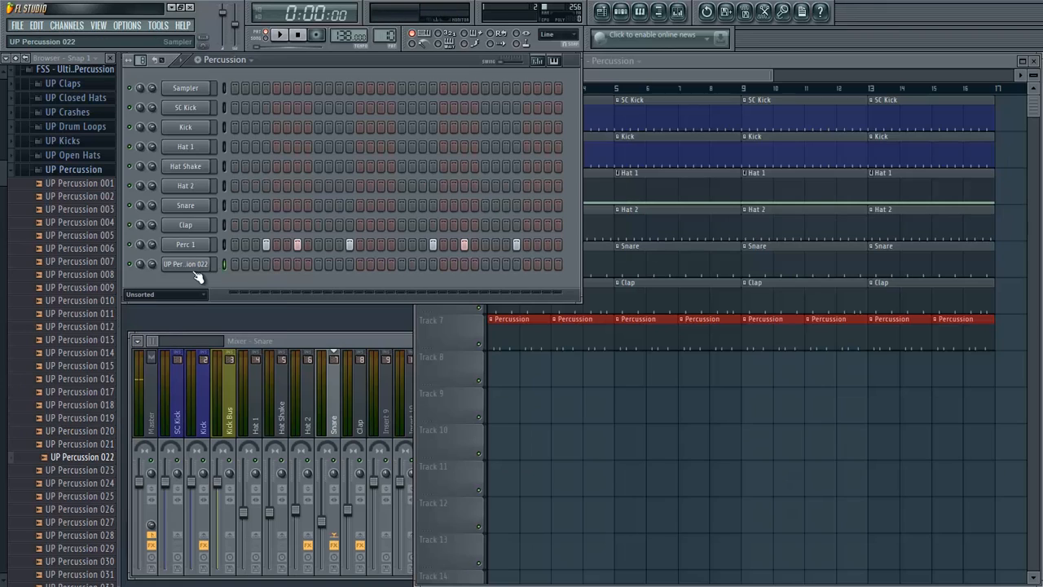
right_click(210, 263)
left_click(222, 276)
type("Perc 2")
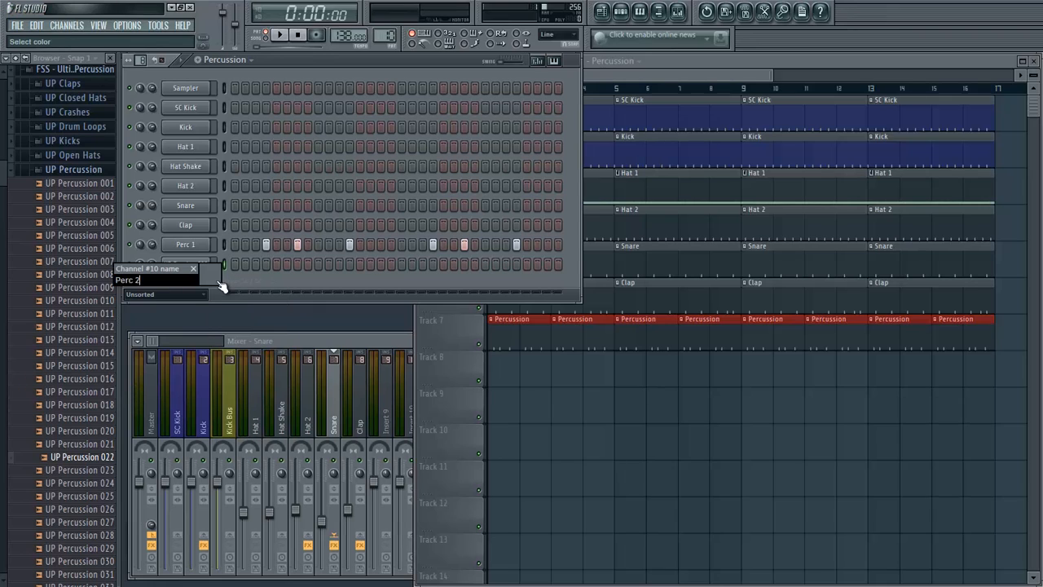
key("Return")
- Place Perc 2 hits on steps 11 and 26 while playing the pattern to check the rhythm
key("space")
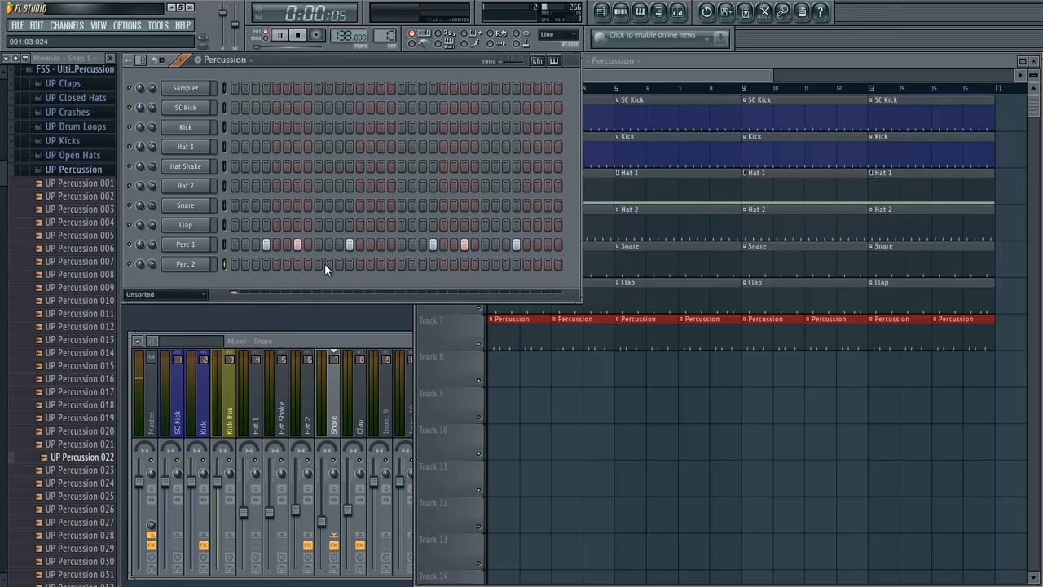
left_click(319, 264)
key("space")
key("space")
left_click(497, 264)
- Try a closing Perc 2 hit on steps 31 and 32 during playback, keeping only the one on step 30
left_click(547, 264)
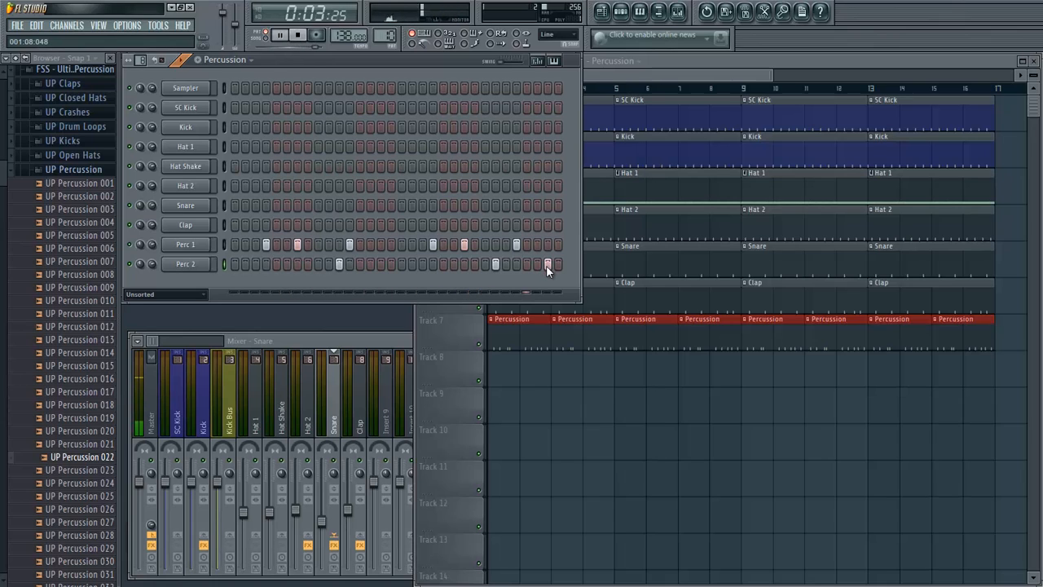
right_click(547, 265)
left_click(558, 264)
right_click(558, 265)
left_click(539, 265)
left_click(550, 266)
right_click(550, 266)
left_click(557, 265)
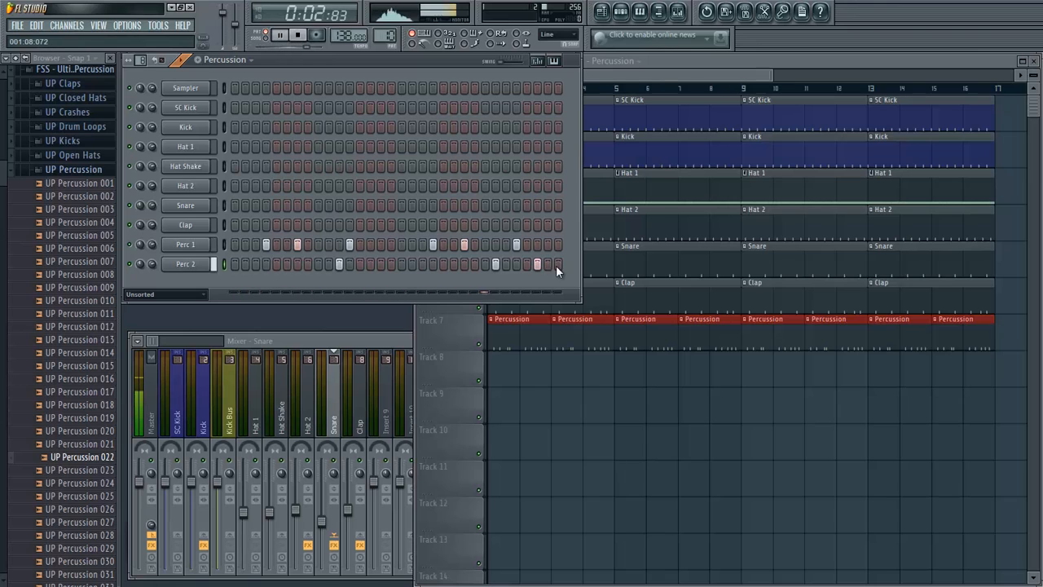
right_click(557, 266)
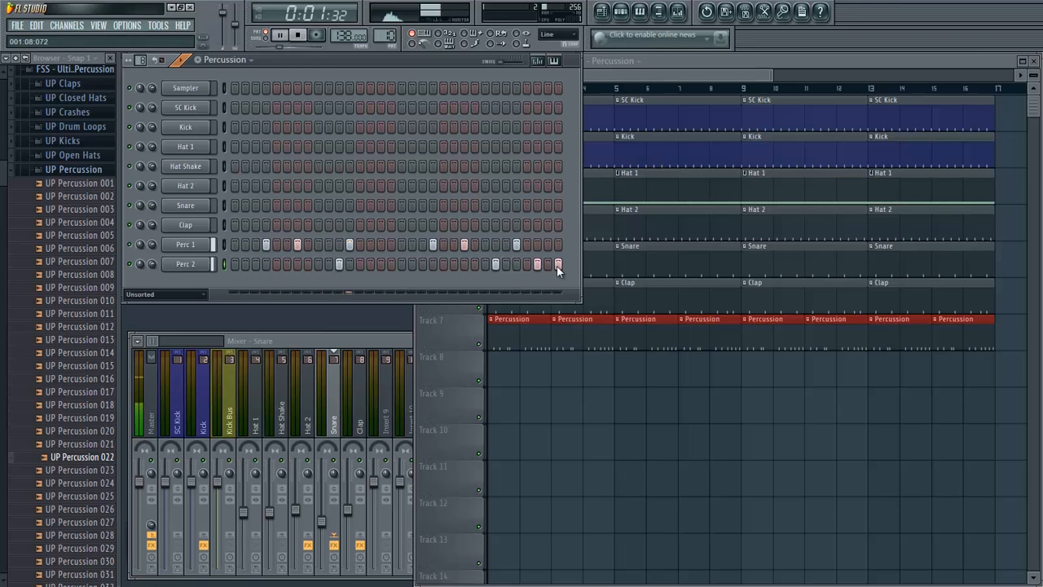
key("space")
- Preview UP Percussion 023 to 025 and add 025 as a new channel below Perc 2
left_click(102, 470)
left_click(96, 484)
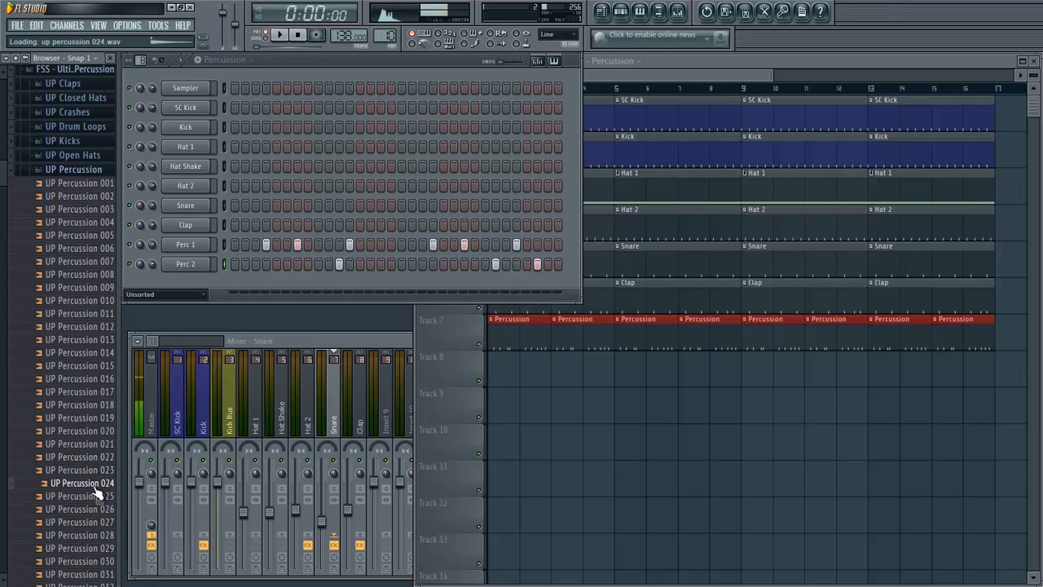
left_click(98, 496)
left_click_drag(97, 498, 180, 284)
- Rename the UP Percussion 025 channel as Perc 3 and place its hits on steps 15 and 32, checking them in playback
right_click(191, 286)
left_click(249, 301)
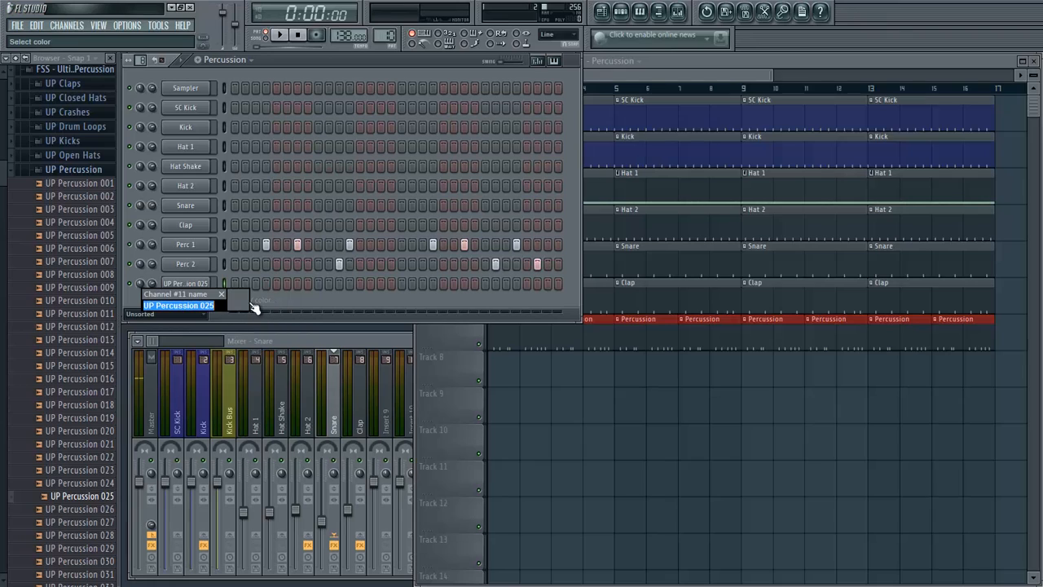
type("Perc 3")
key("Return")
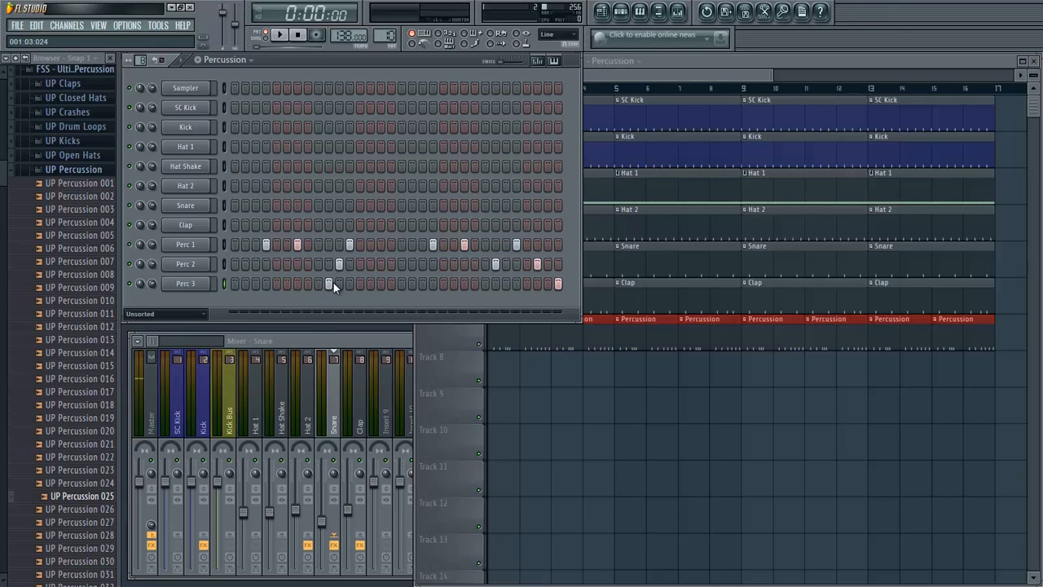
key("space")
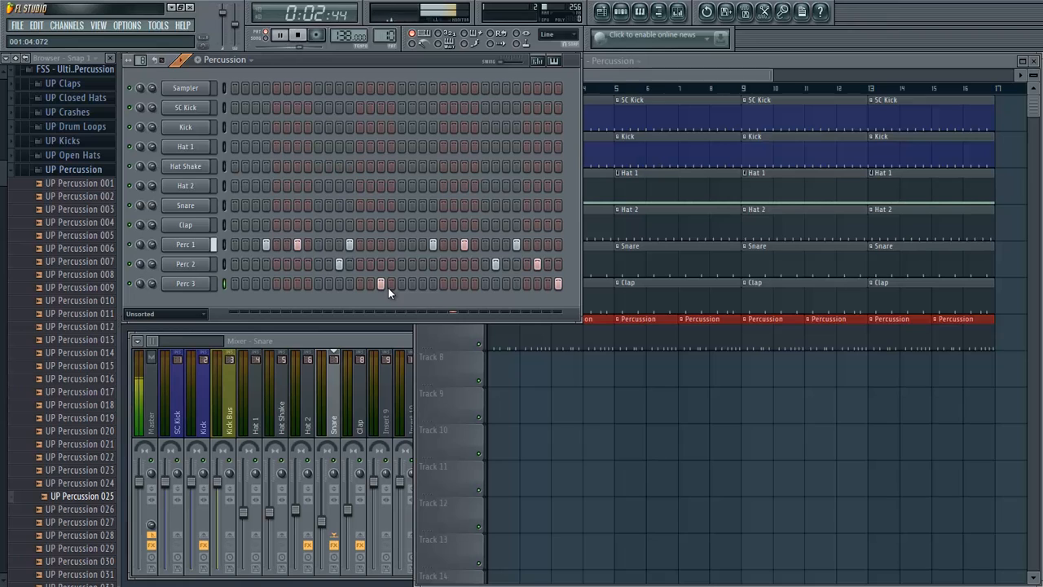
key("space")
- Preview UP Percussion 027 to 029 and replace the Perc 3 channel's sample with 029
left_click(72, 525)
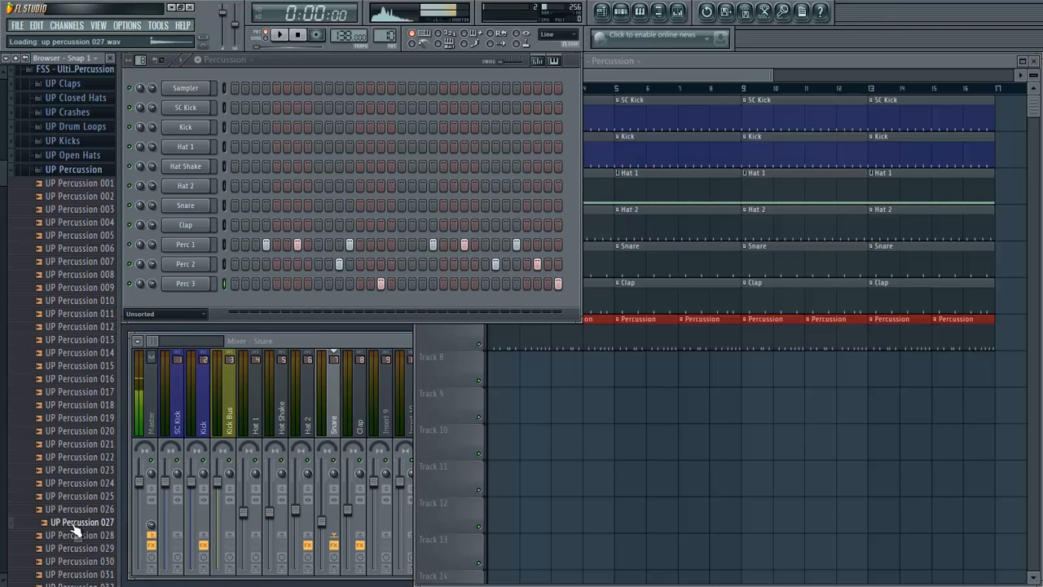
left_click(84, 548)
left_click(79, 538)
left_click(83, 549)
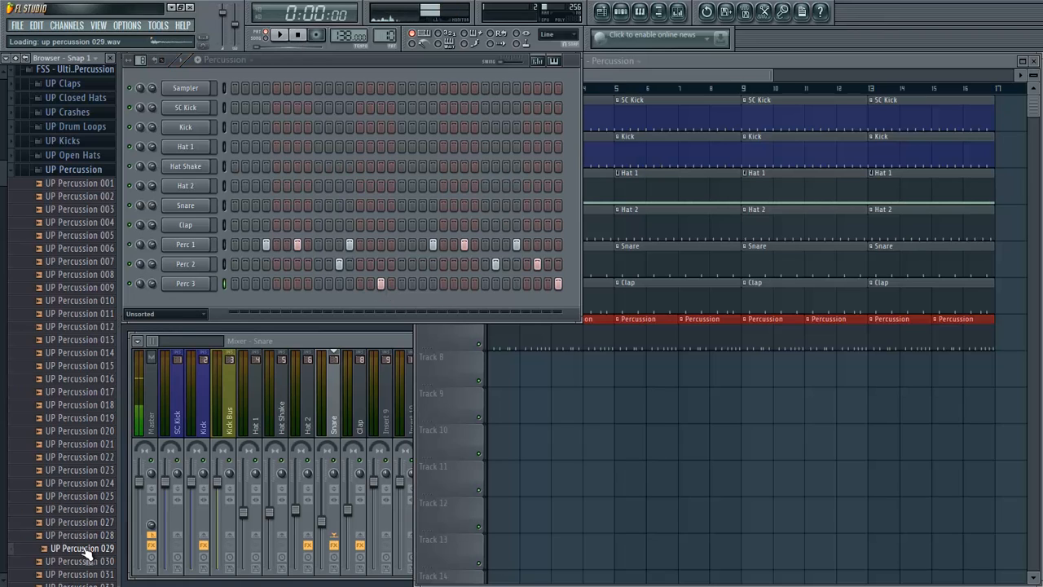
left_click_drag(83, 549, 200, 282)
- Rename the UP Percussion 029 channel as Perc 3 and play the pattern to judge the sample
right_click(200, 282)
left_click(246, 300)
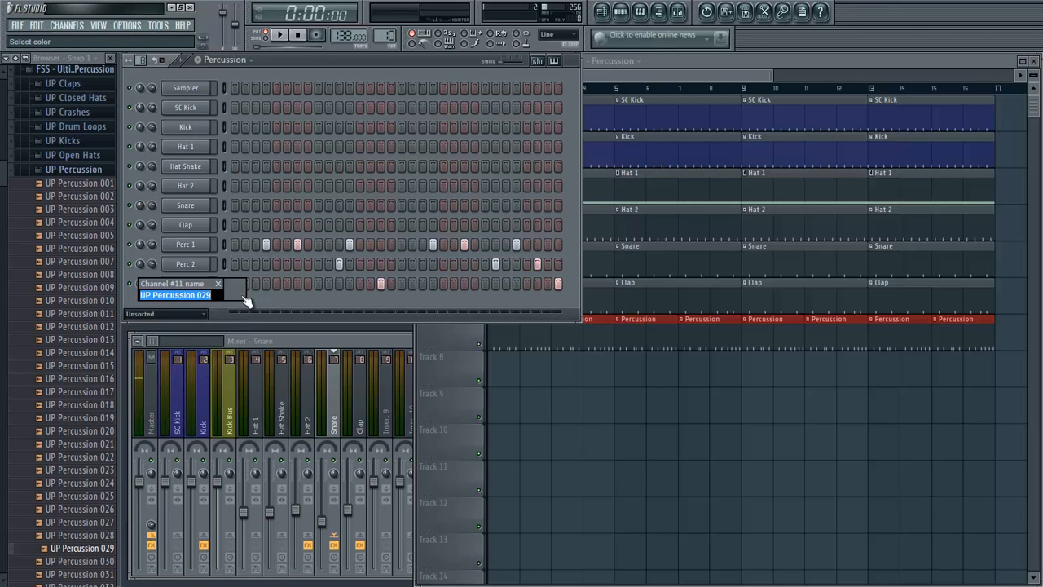
type("Perc 3")
key("Return")
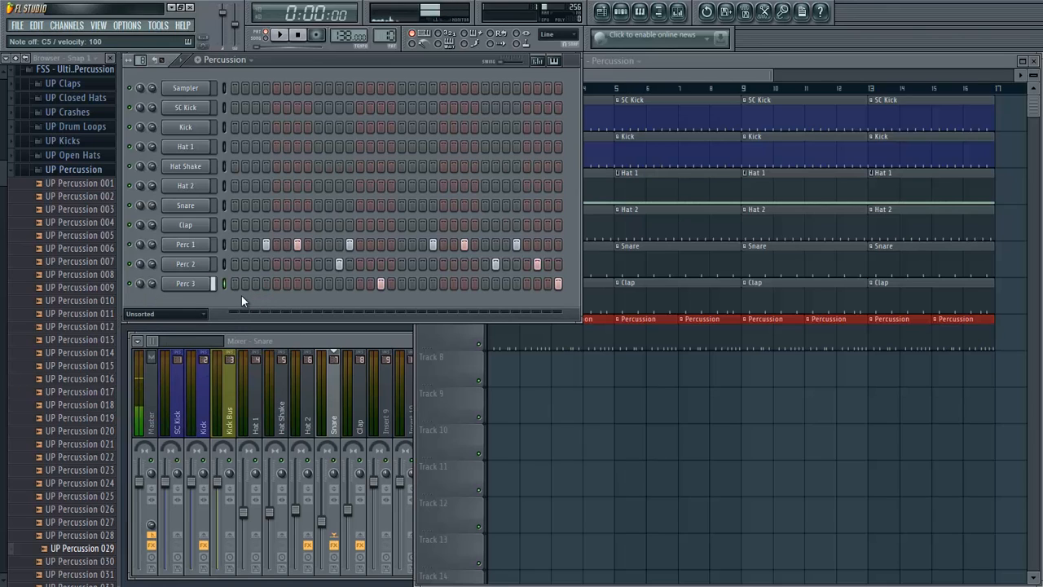
key("space")
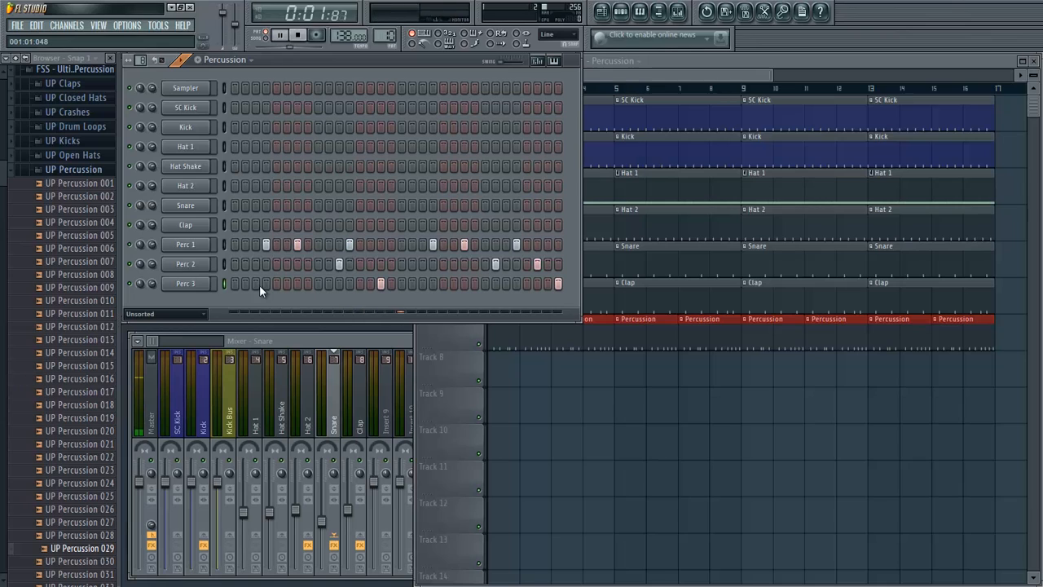
key("space")
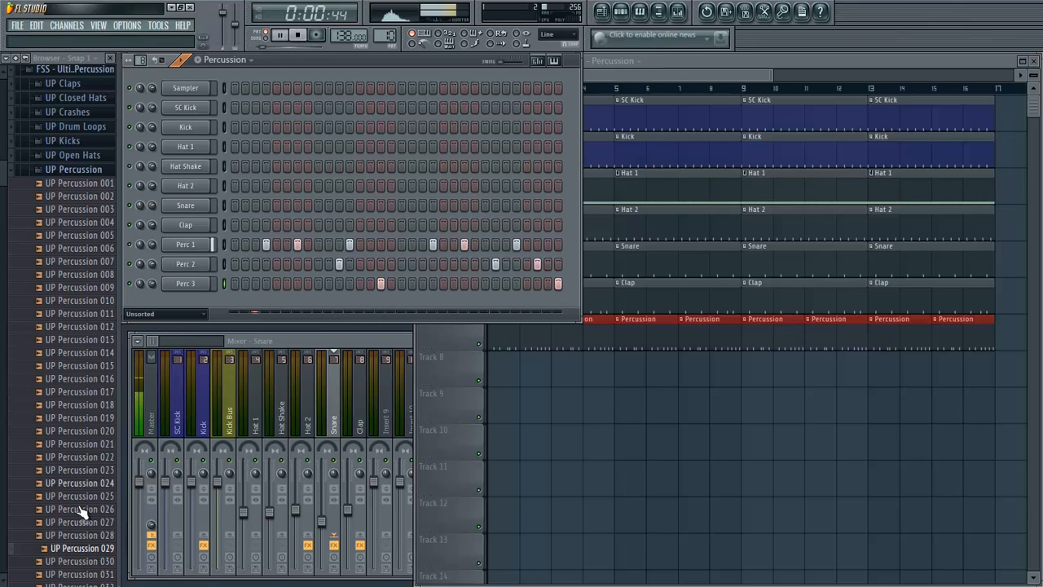
- Audition the UP Percussion samples from 030 to 043 to find a better sound for Perc 3
left_click(67, 562)
left_click(69, 577)
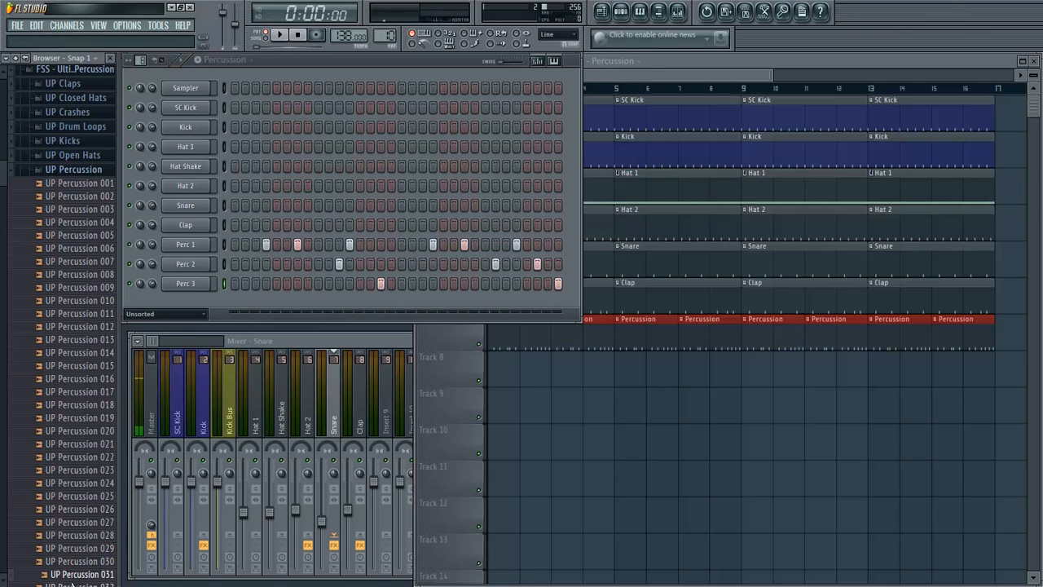
left_click(71, 584)
scroll(92, 548, "down", 2)
left_click(95, 517)
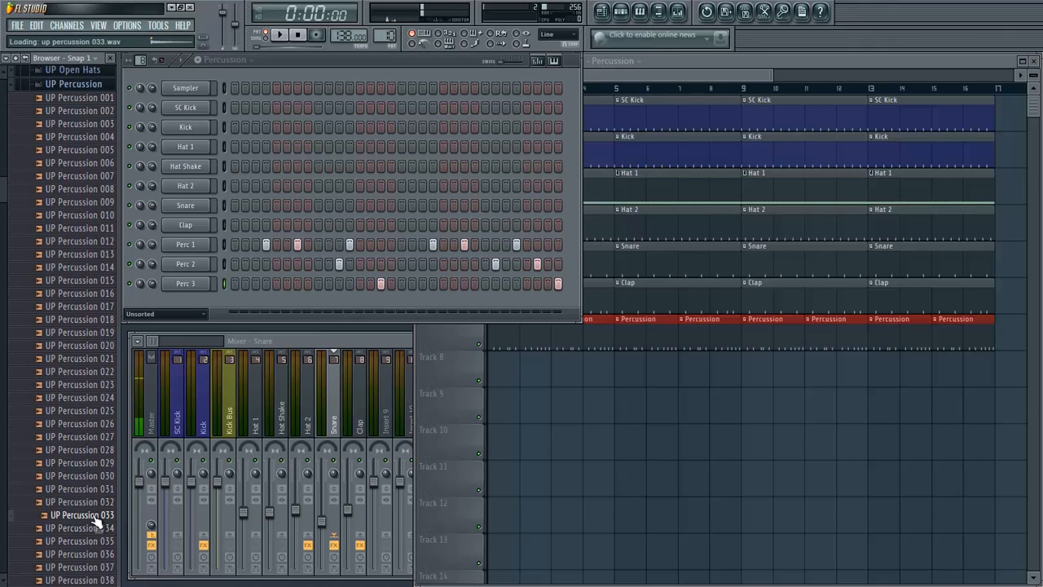
left_click(96, 530)
left_click(93, 542)
left_click(95, 554)
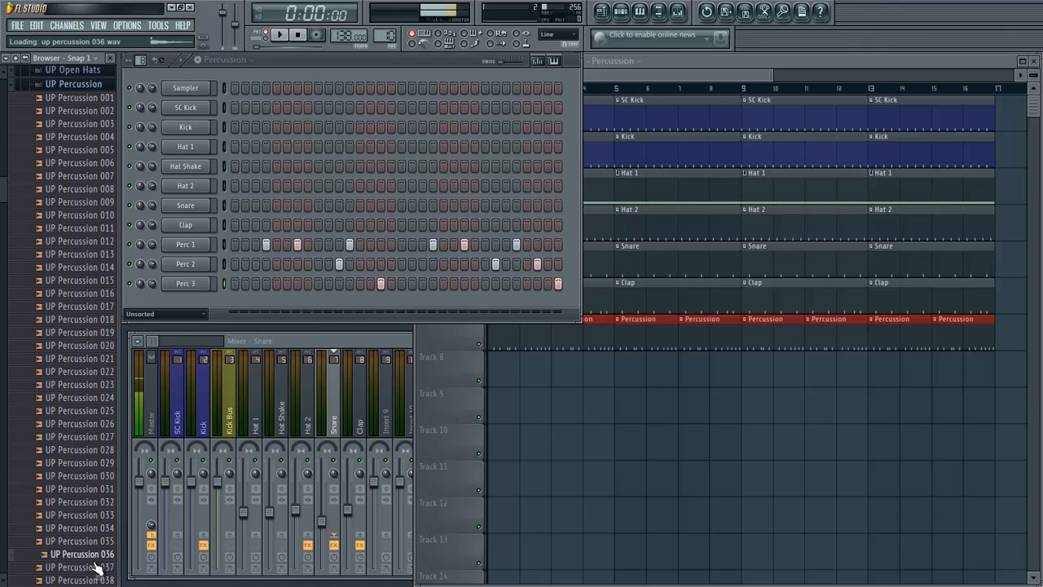
left_click(97, 568)
left_click(101, 579)
scroll(99, 571, "down", 1)
left_click(98, 564)
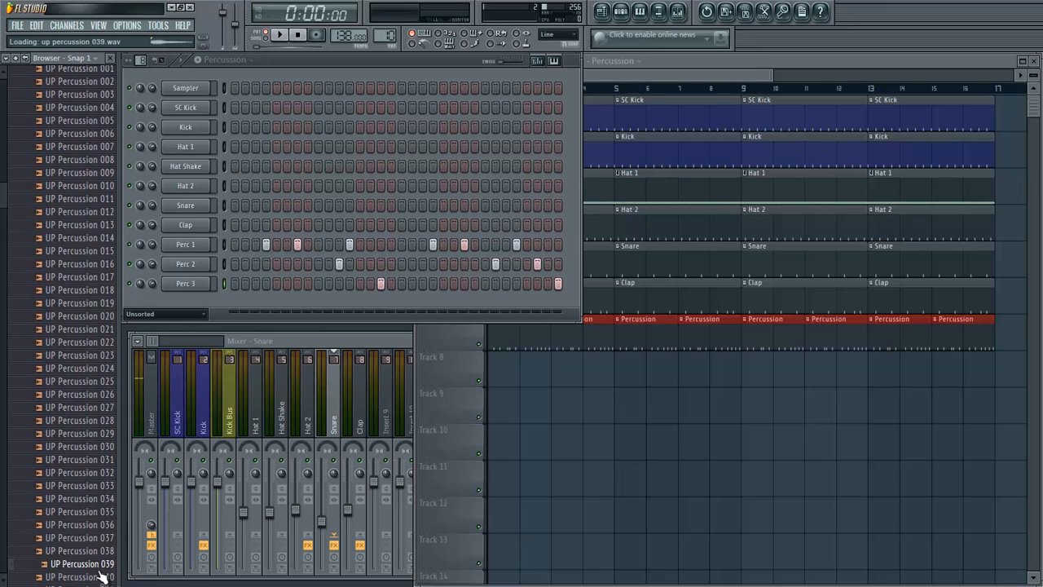
left_click(99, 576)
scroll(102, 575, "down", 2)
left_click(99, 542)
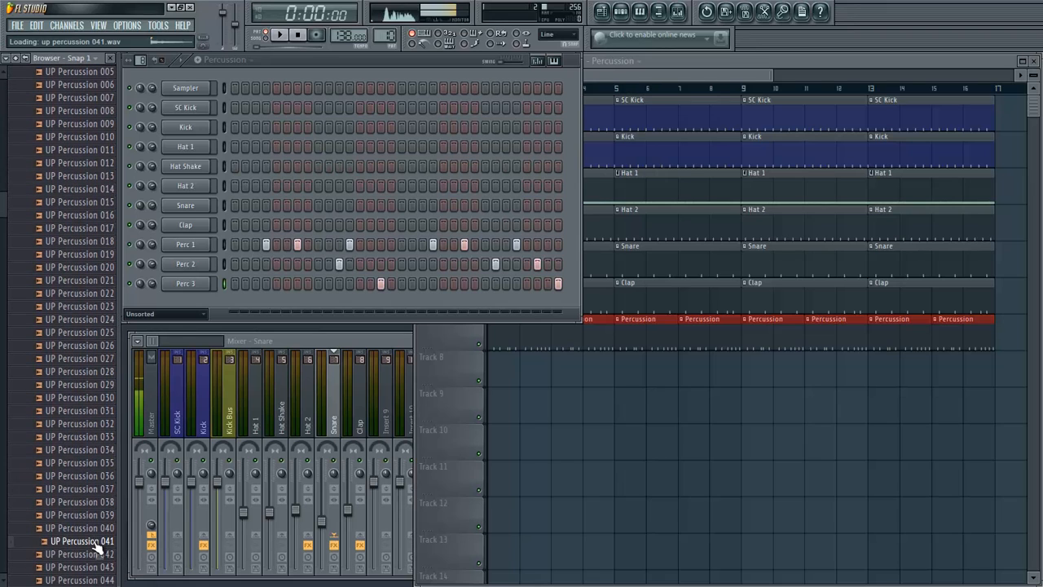
left_click(96, 555)
key("Up")
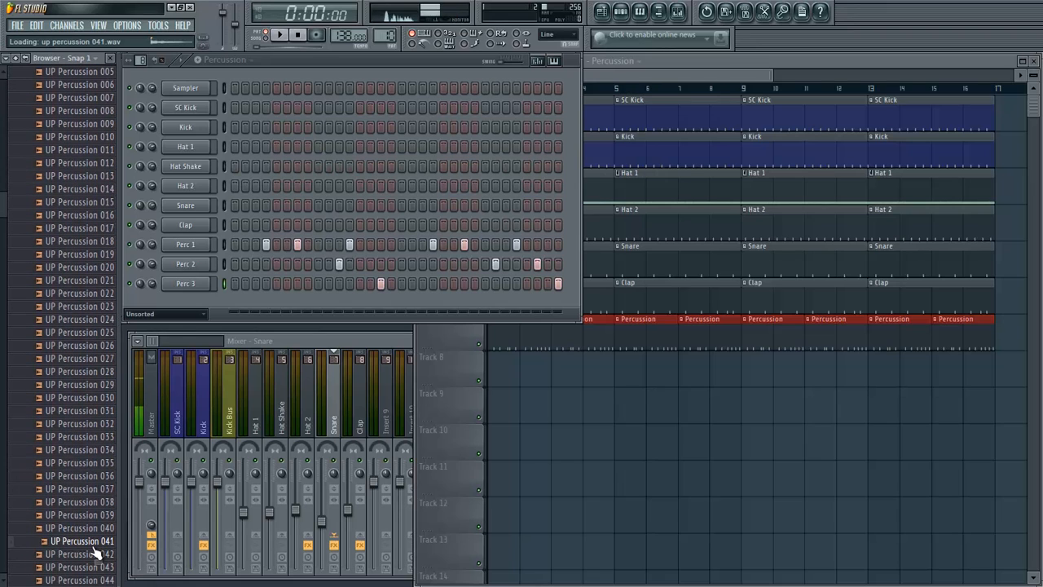
left_click(86, 566)
- Replace the Perc 3 channel's sample with UP Percussion 044 and rename the channel as Perc 1
left_click(92, 579)
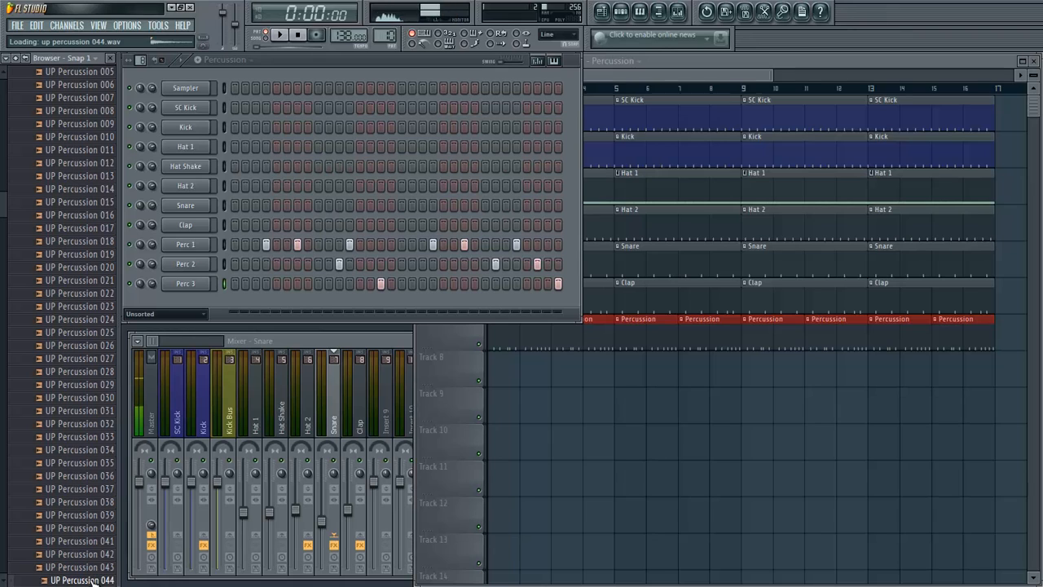
left_click_drag(93, 580, 187, 285)
right_click(196, 284)
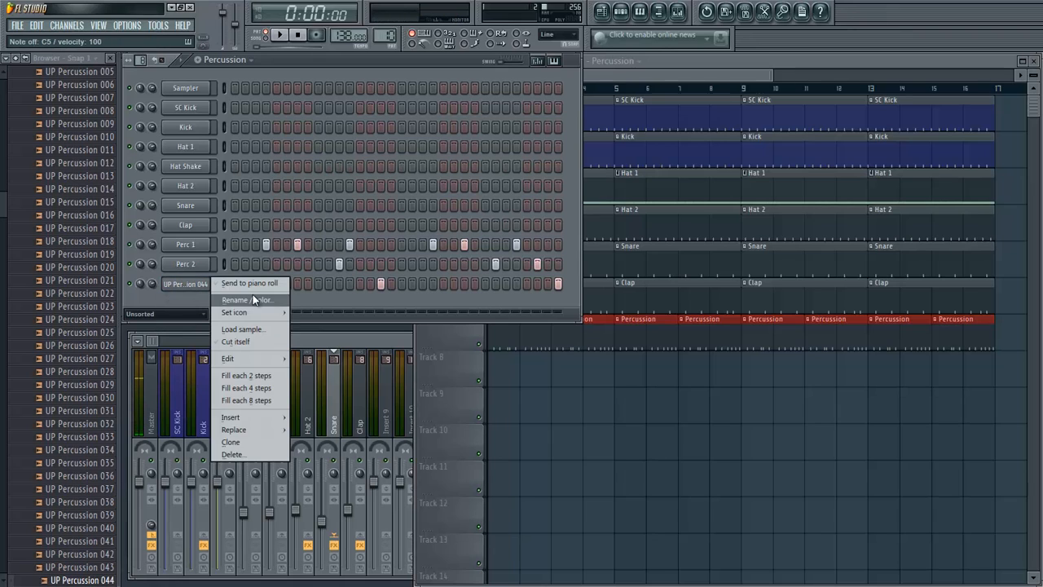
left_click(254, 300)
type("P")
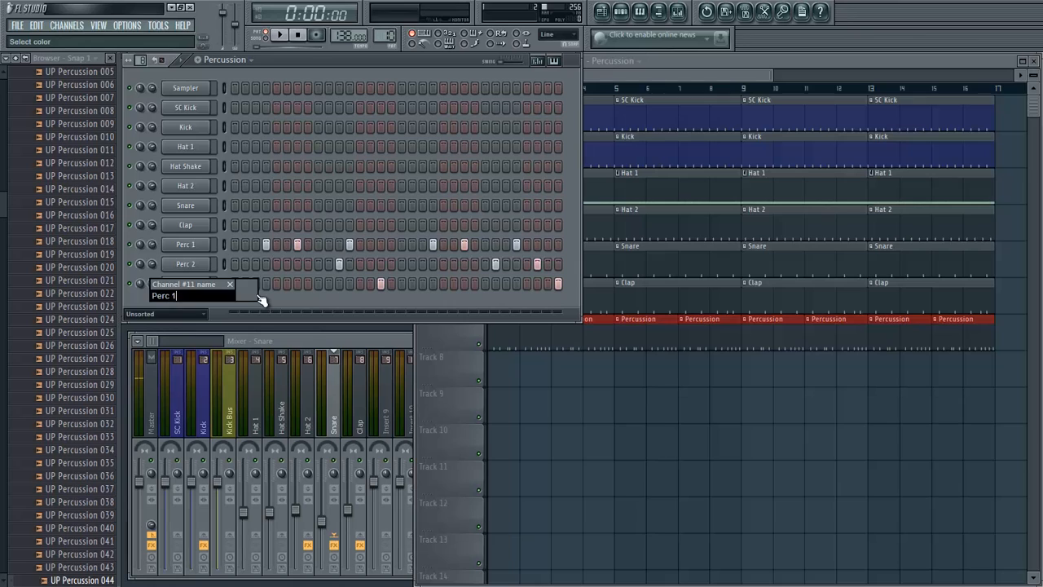
type("erc 1")
key("Return")
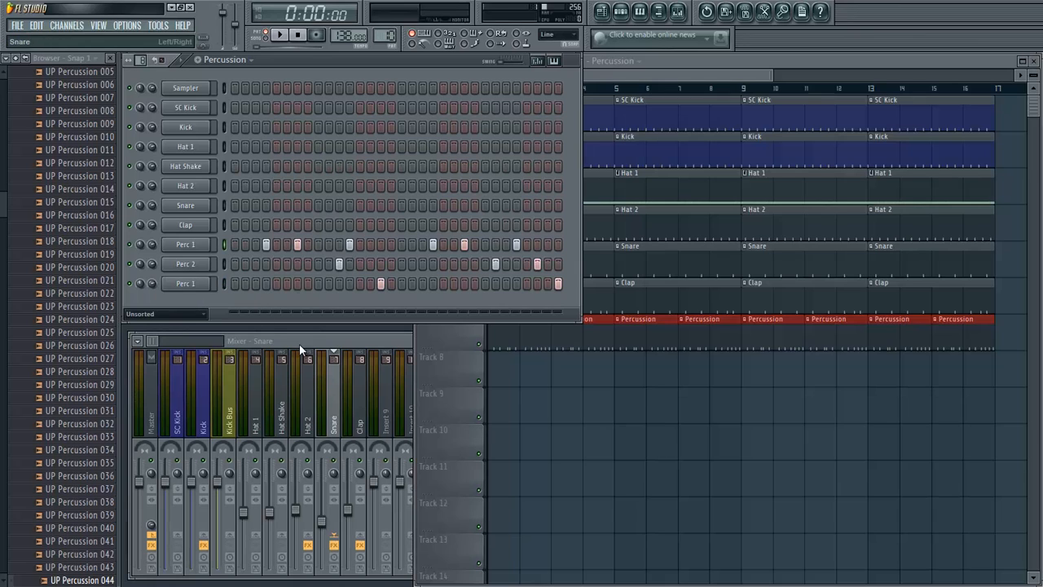
- Link the three selected percussion channels to mixer track Insert 9
left_click(362, 343)
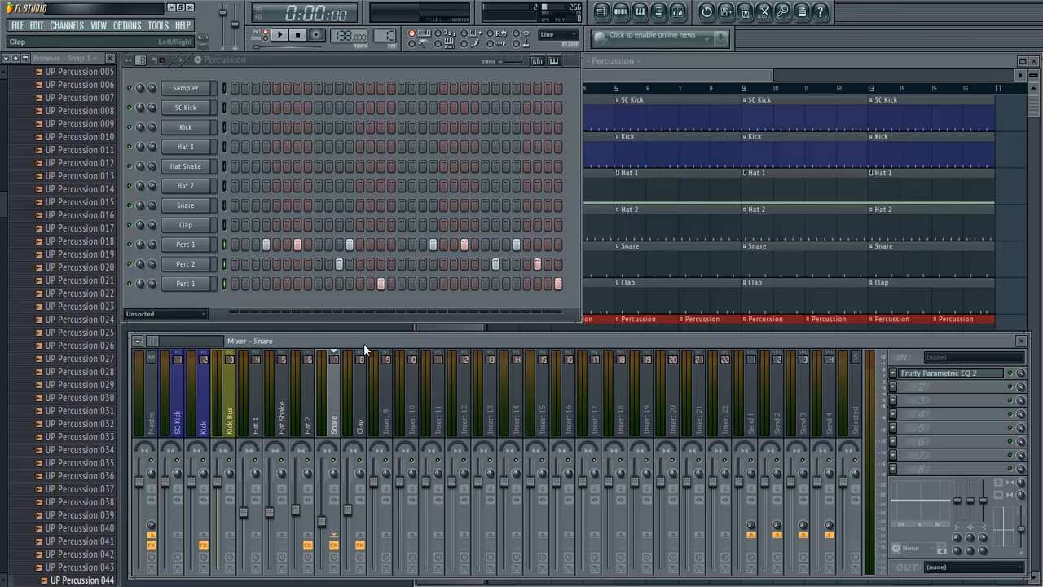
left_click(387, 408)
right_click(387, 408)
mouse_move(486, 391)
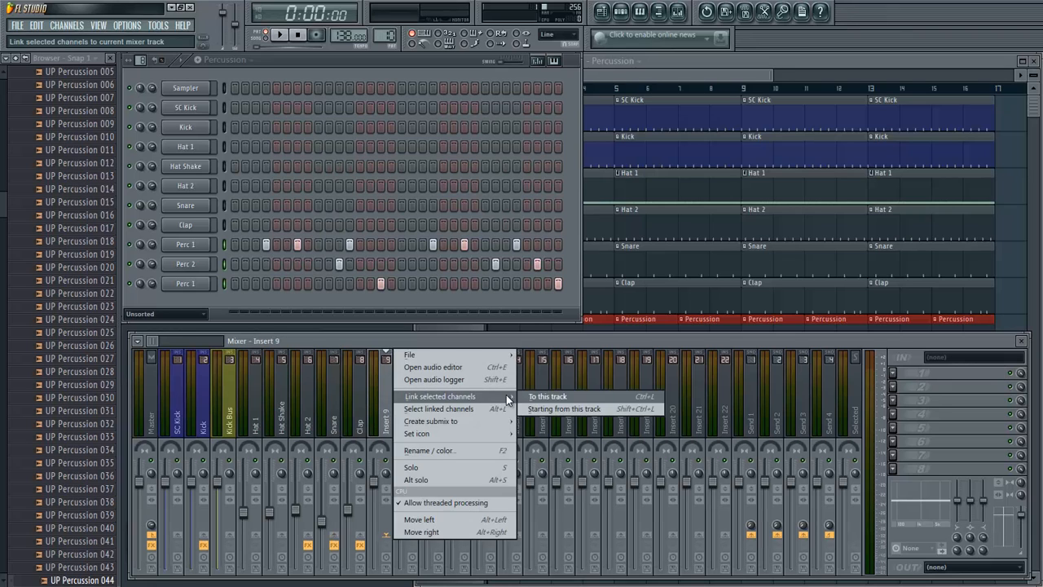
left_click(534, 396)
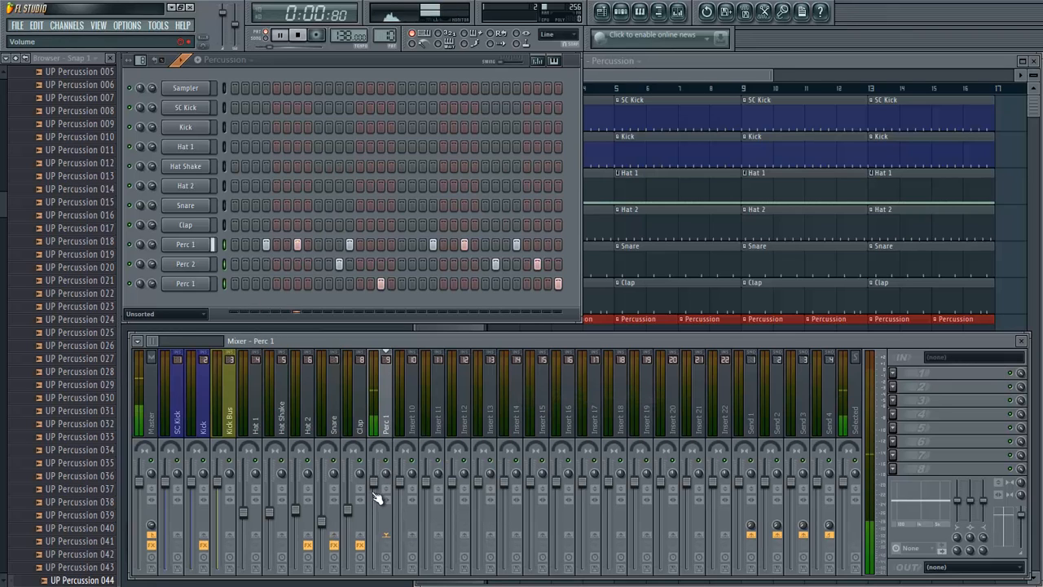
- Rename mixer track 9 as Percussion
right_click(388, 432)
left_click(433, 461)
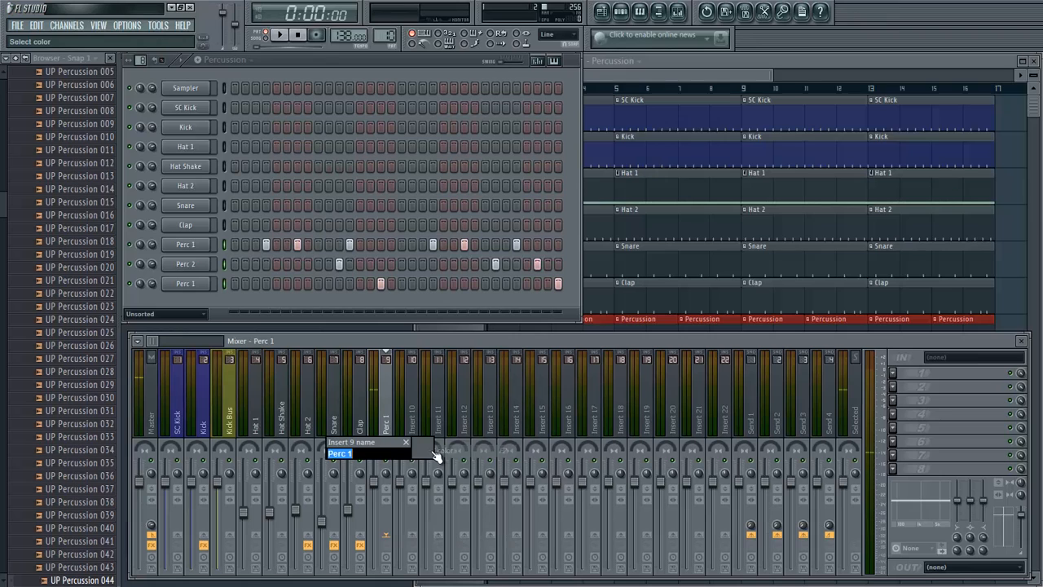
type("Percussion")
key("Return")
- Lower the Percussion mixer track's volume, then fine-tune it against the full arrangement during playback
left_click_drag(374, 484, 380, 541)
left_click(692, 88)
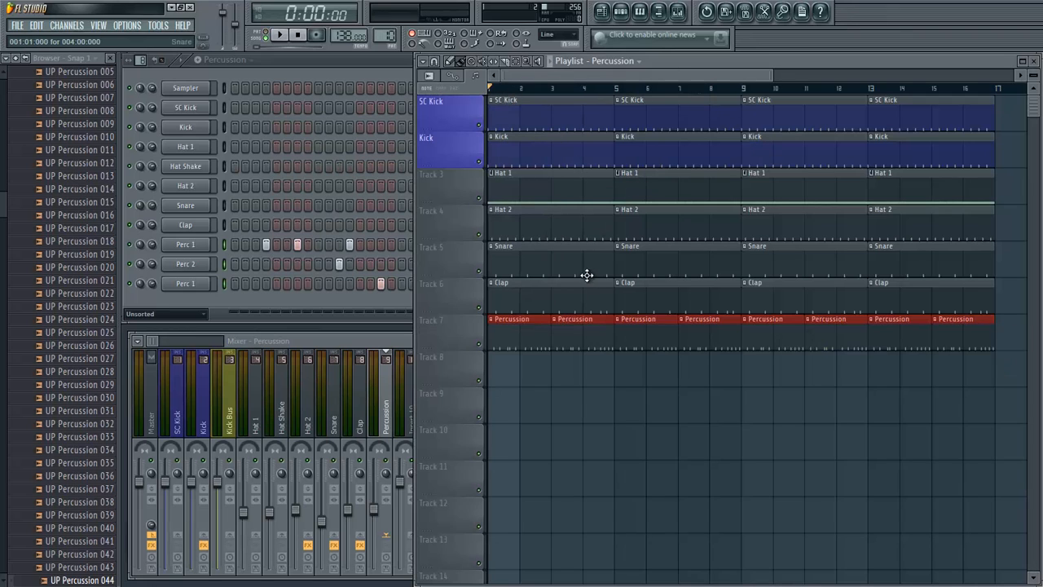
key("space")
left_click(379, 516)
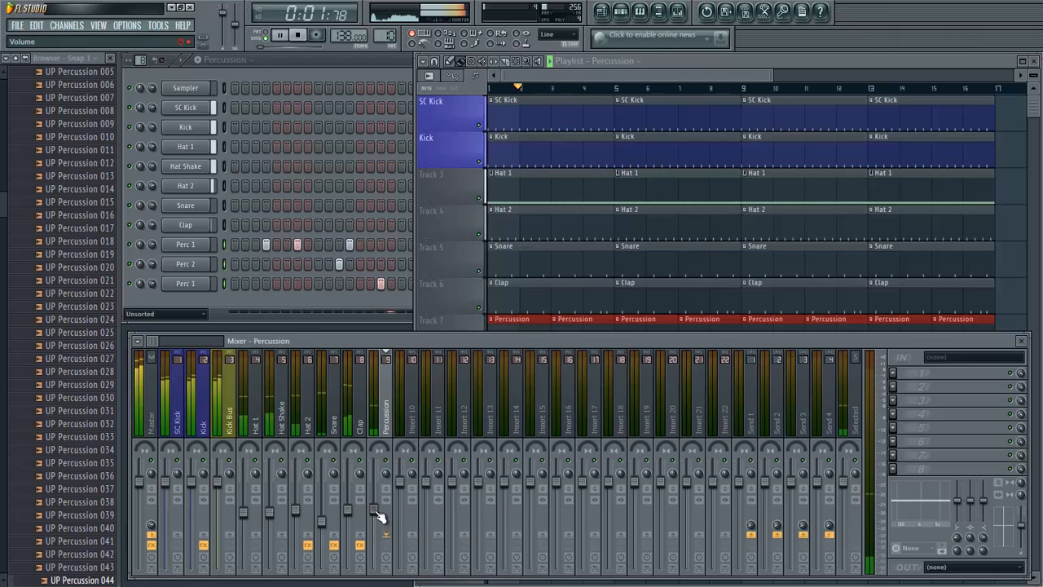
left_click_drag(377, 516, 382, 497)
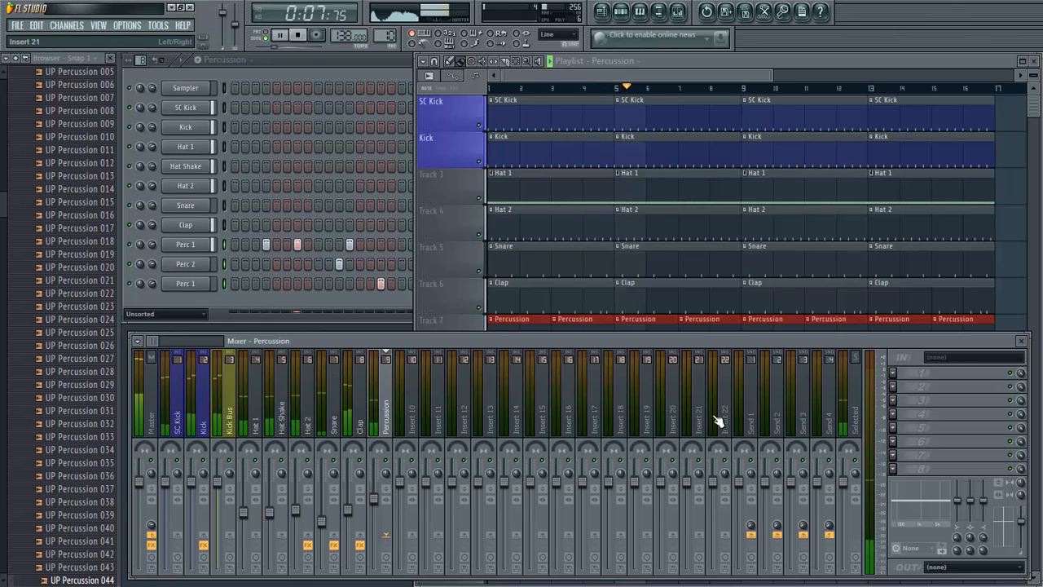
key("space")
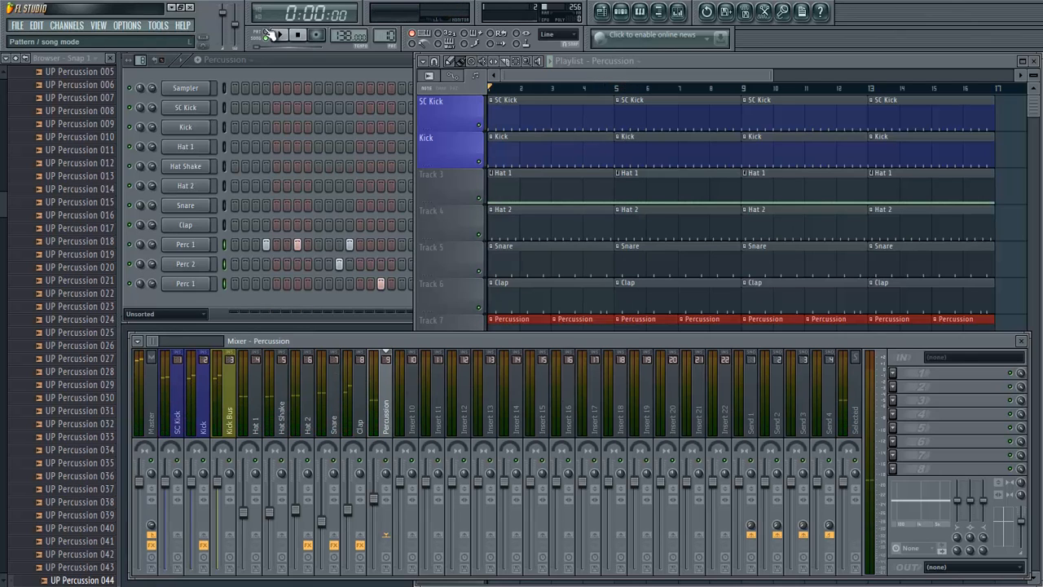
- Insert Fruity Parametric EQ 2 on the Percussion mixer track and set band 1 to high pass
left_click(895, 380)
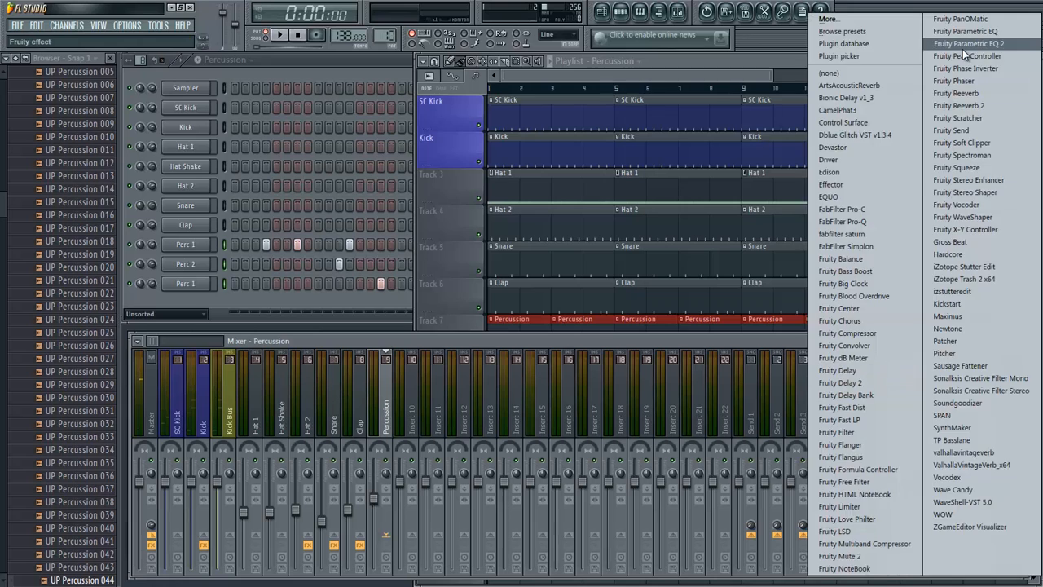
left_click(963, 49)
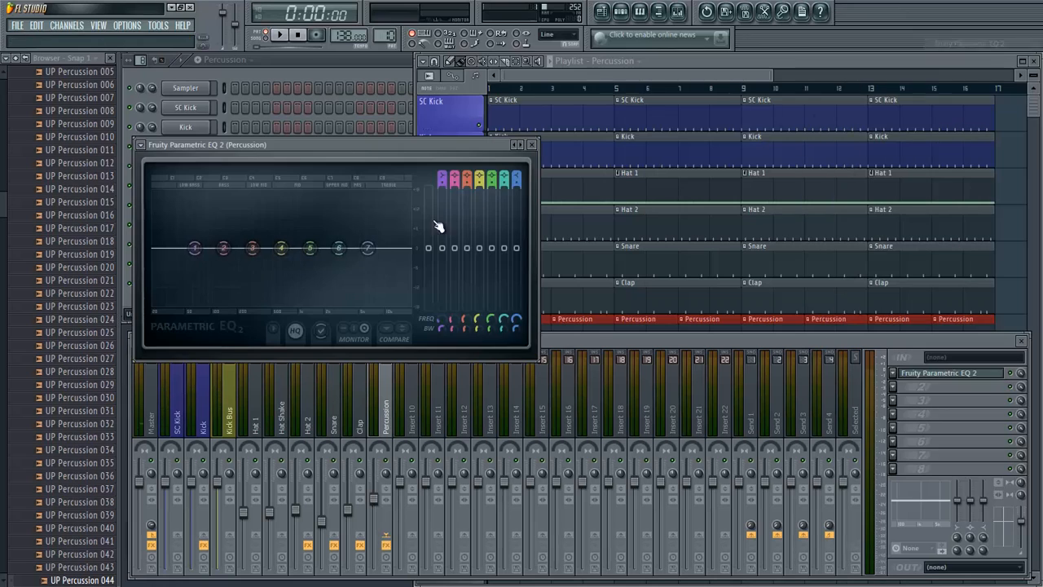
right_click(193, 255)
mouse_move(214, 275)
left_click(268, 300)
- During playback, set the Percussion EQ's high-pass order to Gentle 8 and raise its cutoff to just below band 2
key("space")
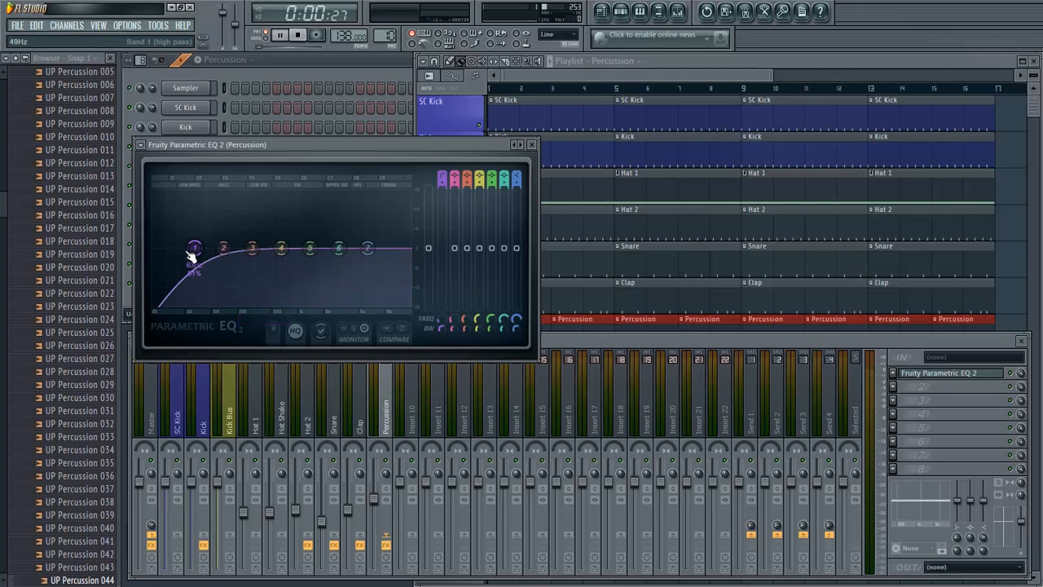
right_click(193, 255)
mouse_move(216, 294)
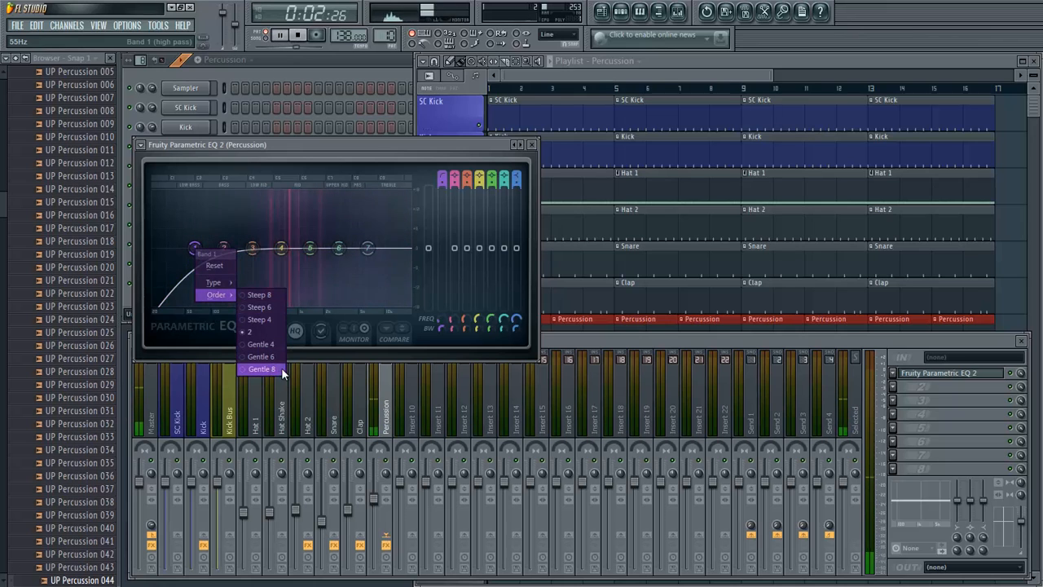
left_click(282, 373)
left_click_drag(192, 251, 215, 251)
key("space")
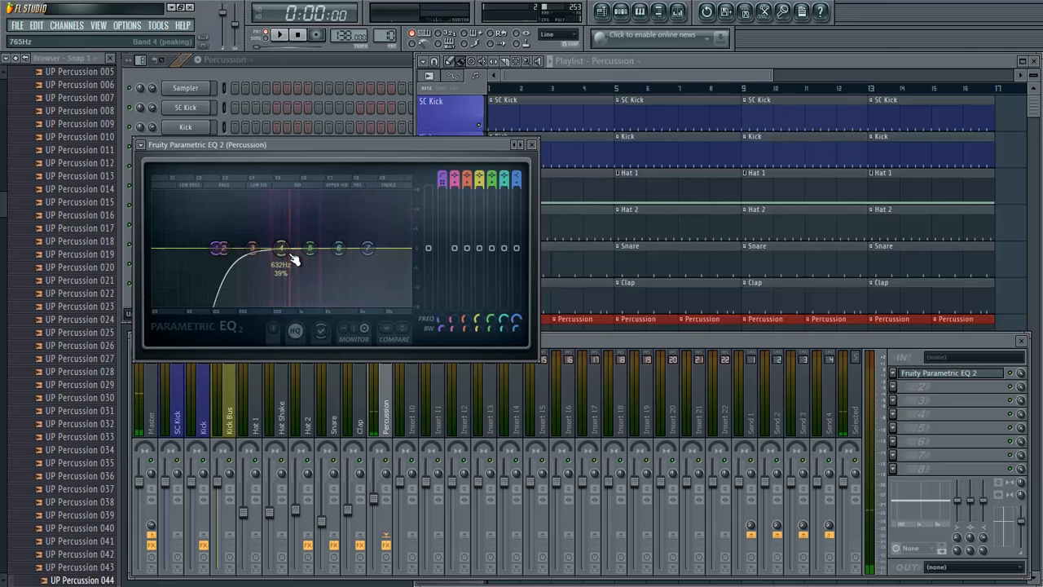
- Slightly boost bands 4 to 7 of the Percussion EQ, with band 5 at about 0.8 dB and 1419 Hz, and close the EQ
left_click_drag(370, 250, 415, 254)
key("space")
left_click_drag(328, 247, 342, 249)
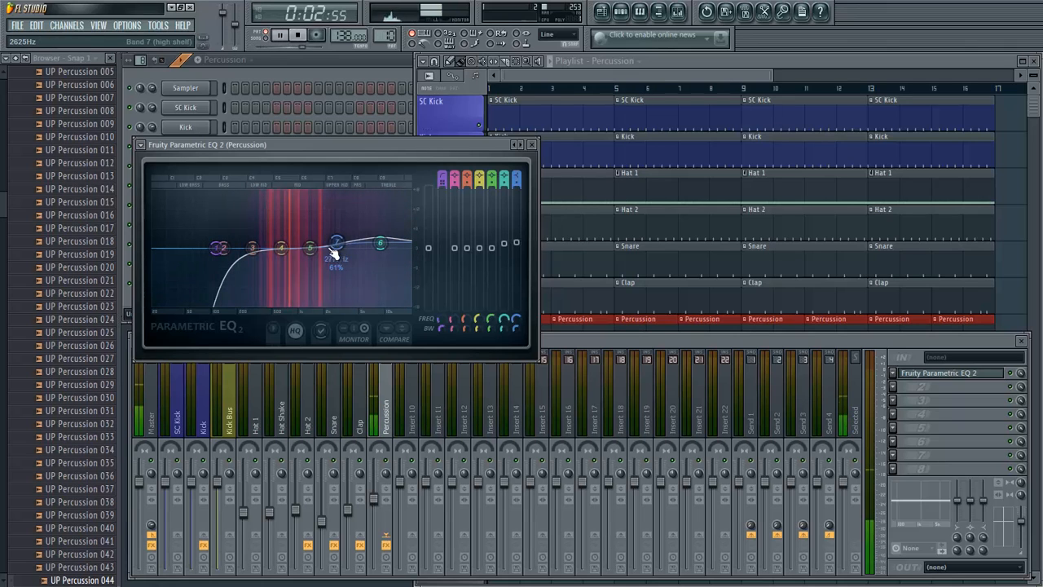
key("space")
left_click_drag(281, 259, 317, 252)
key("space")
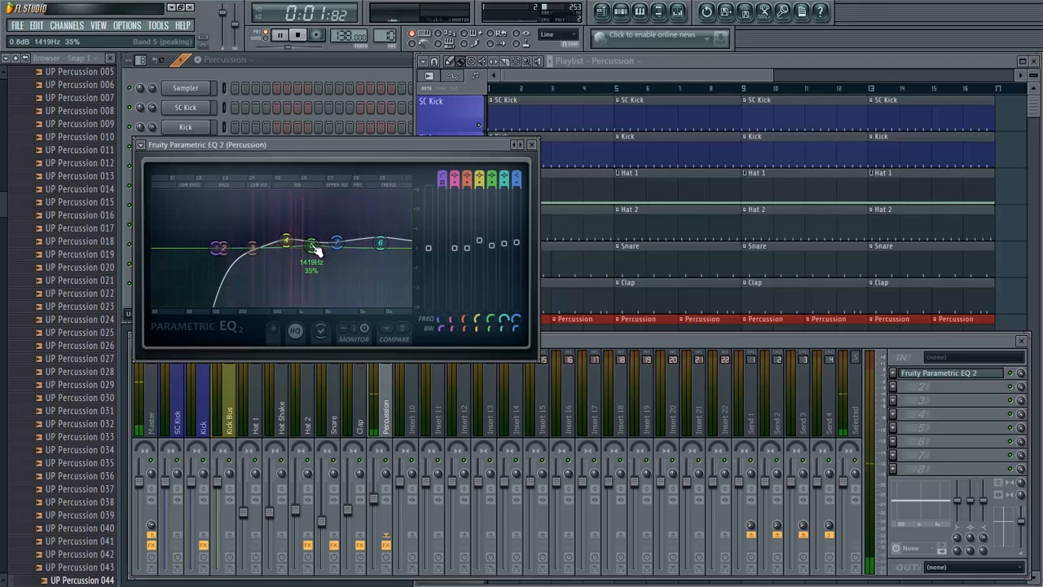
key("space")
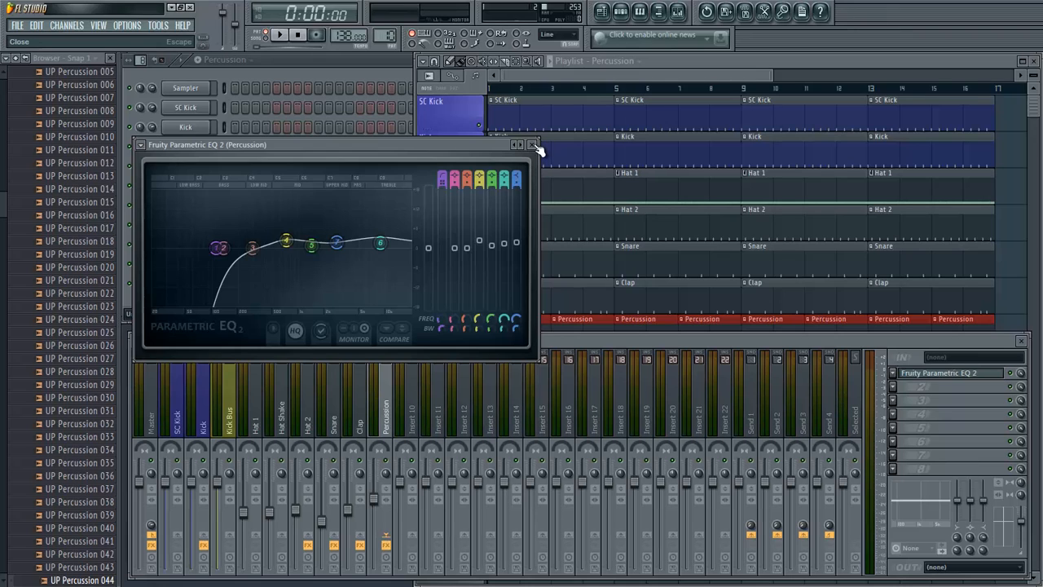
left_click(534, 145)
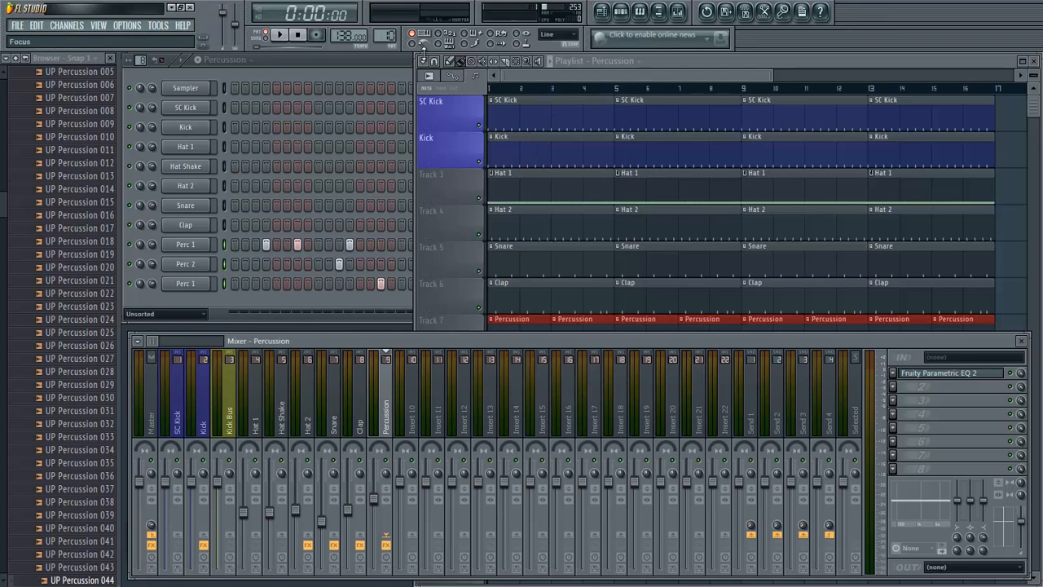
- Collapse the FSS - Ultimate Percussion folder and return to the start of the sample pack list
left_click(308, 74)
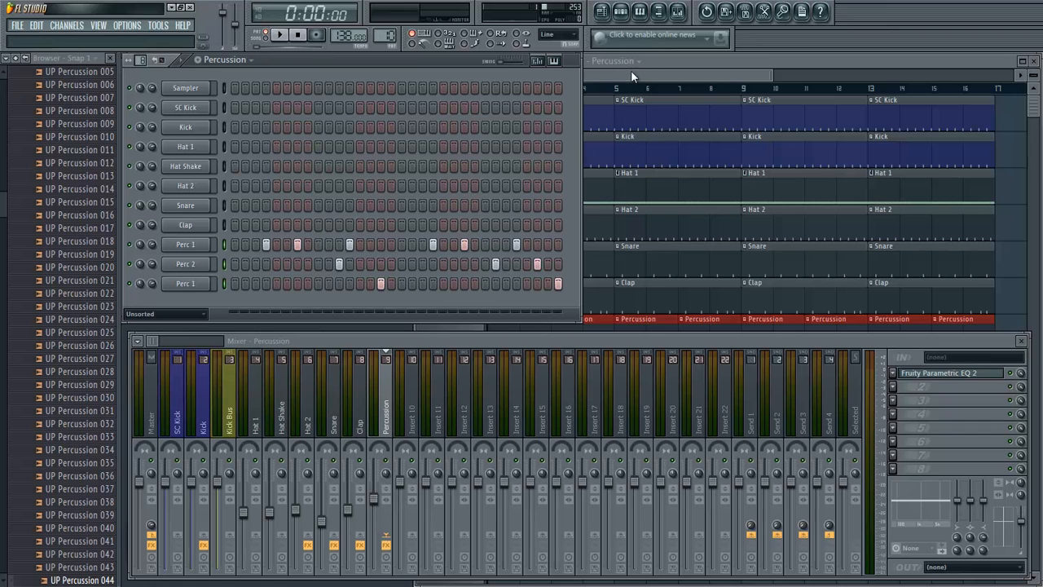
left_click(631, 70)
scroll(606, 326, "down", 3)
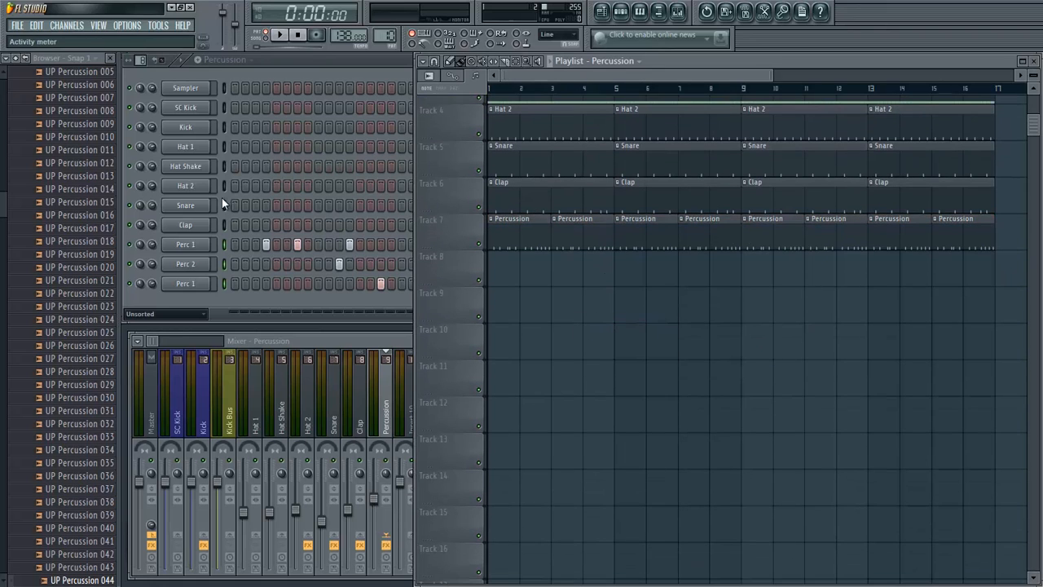
scroll(73, 244, "up", 5)
left_click(75, 241)
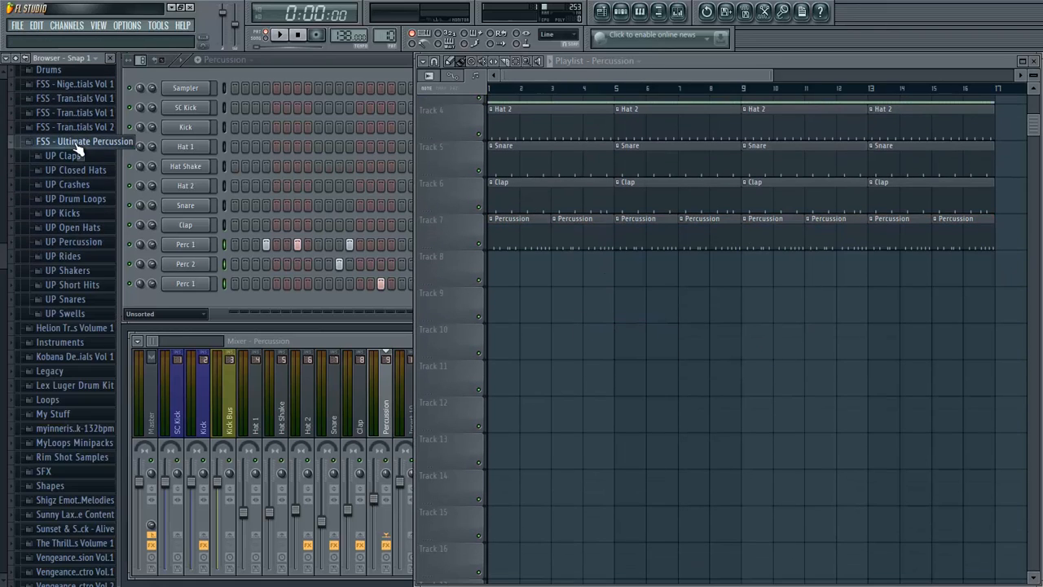
left_click(77, 145)
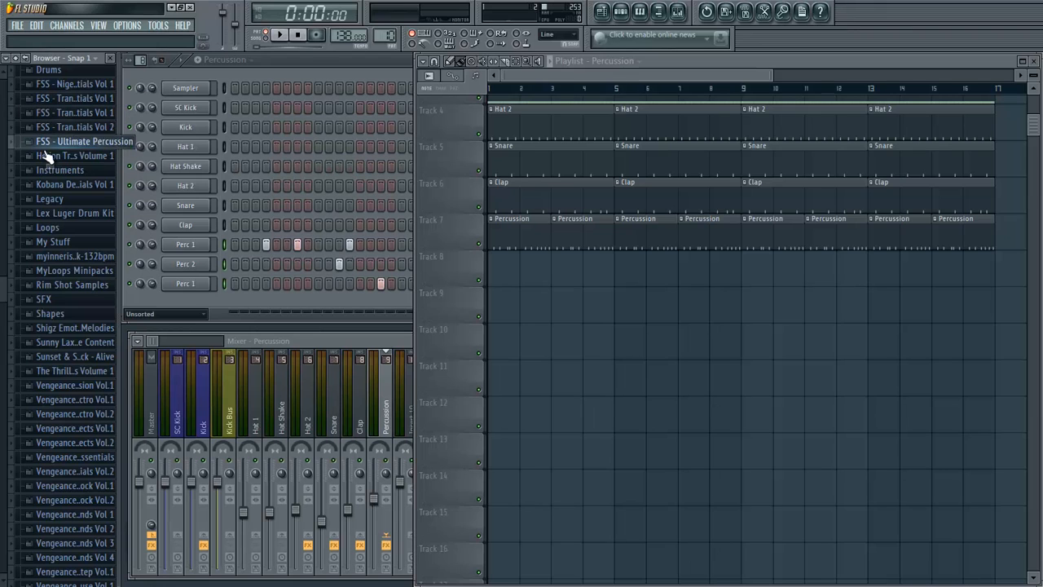
scroll(47, 275, "up", 7)
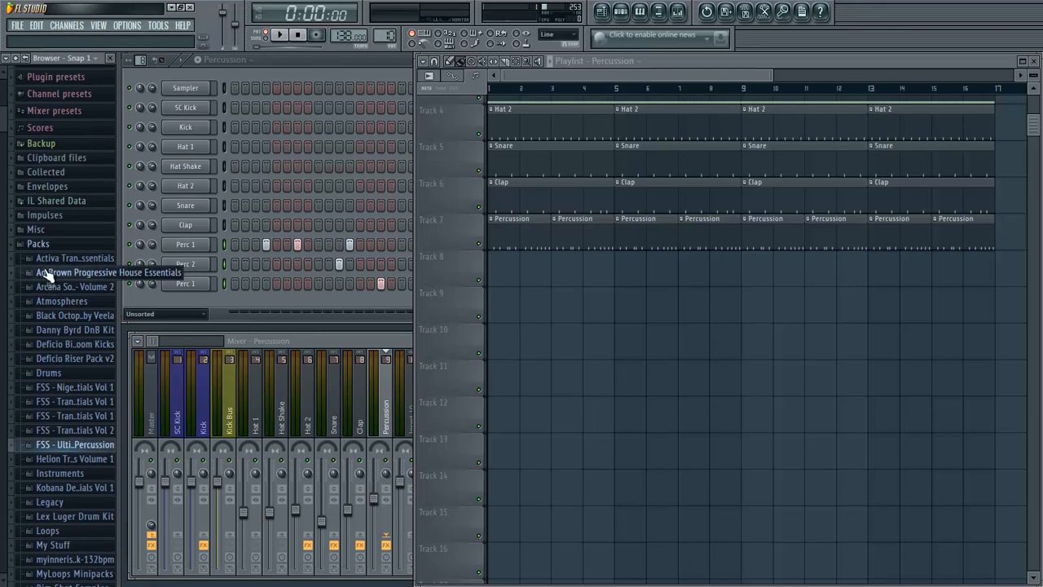
- Open the Activa pack's ATE Drum Loops and place ATE Drum Loop - 007 - 138 BPM - Percussion Loop at the start of Track 8
left_click(49, 259)
left_click(67, 331)
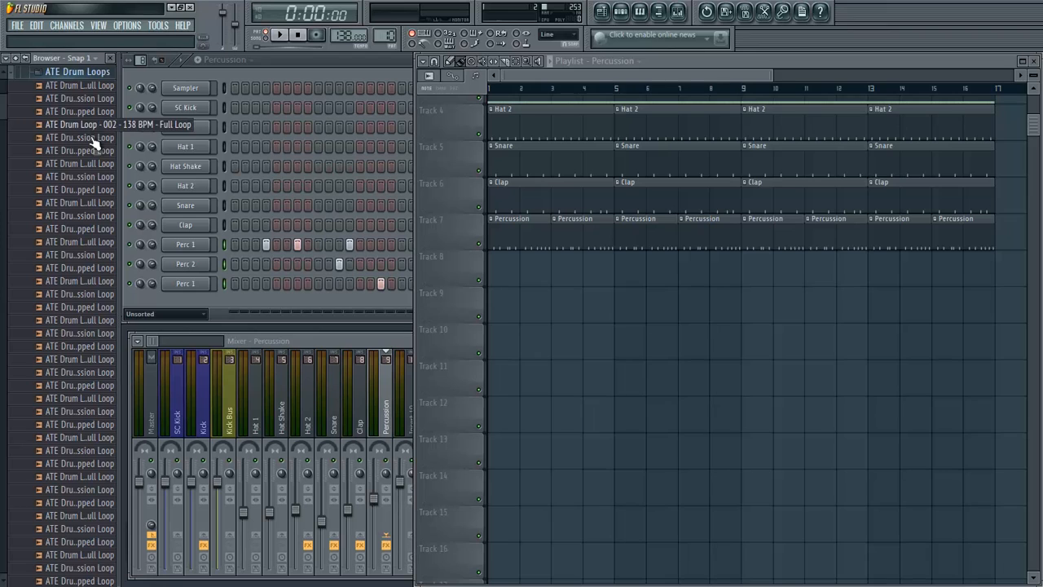
scroll(79, 193, "down", 3)
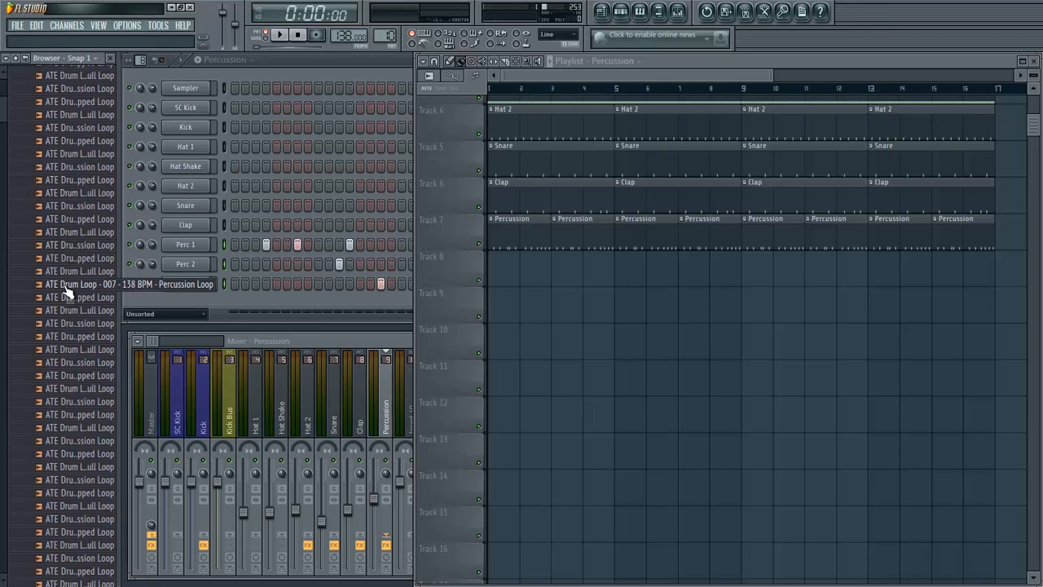
left_click_drag(67, 288, 498, 273)
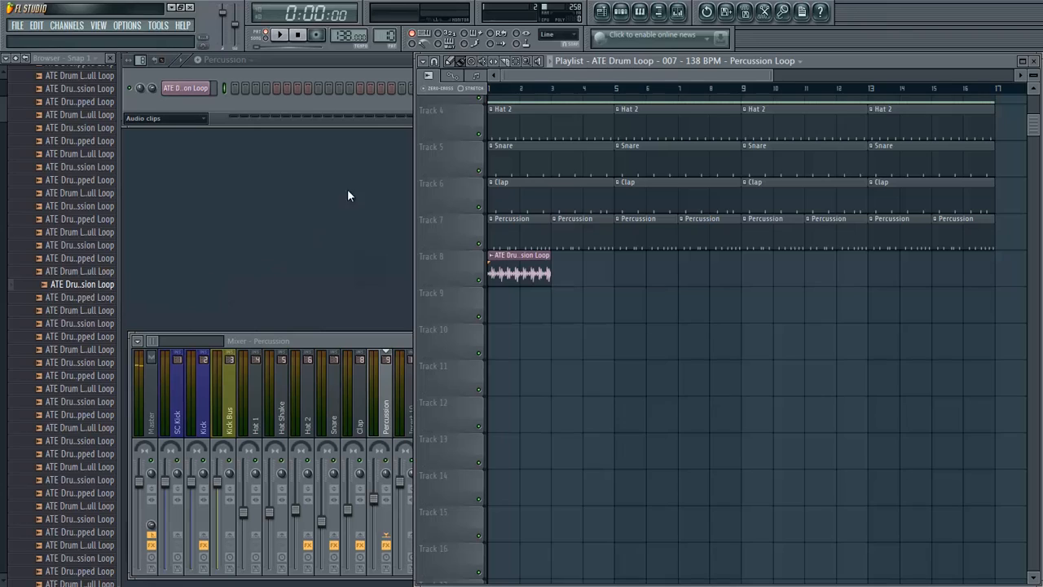
- Rename the new audio clip channel as Loop 1 and colour it teal
right_click(197, 88)
left_click(249, 105)
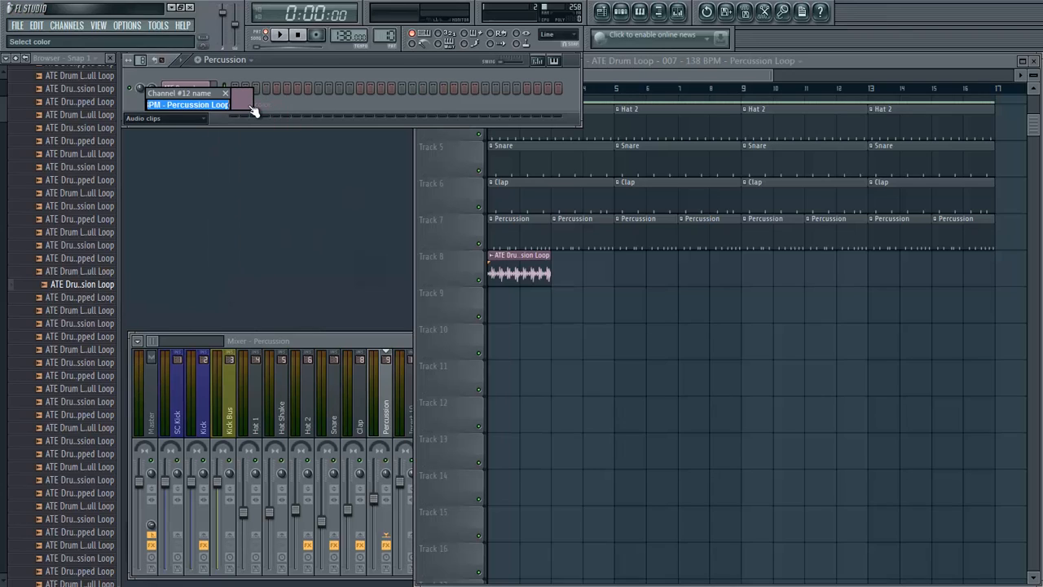
type("P")
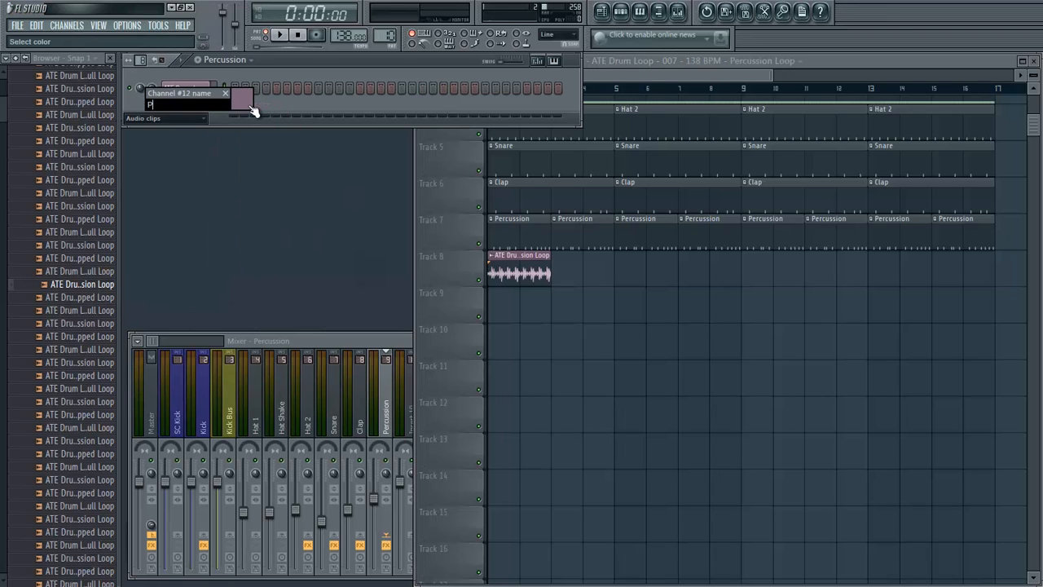
left_click(249, 106)
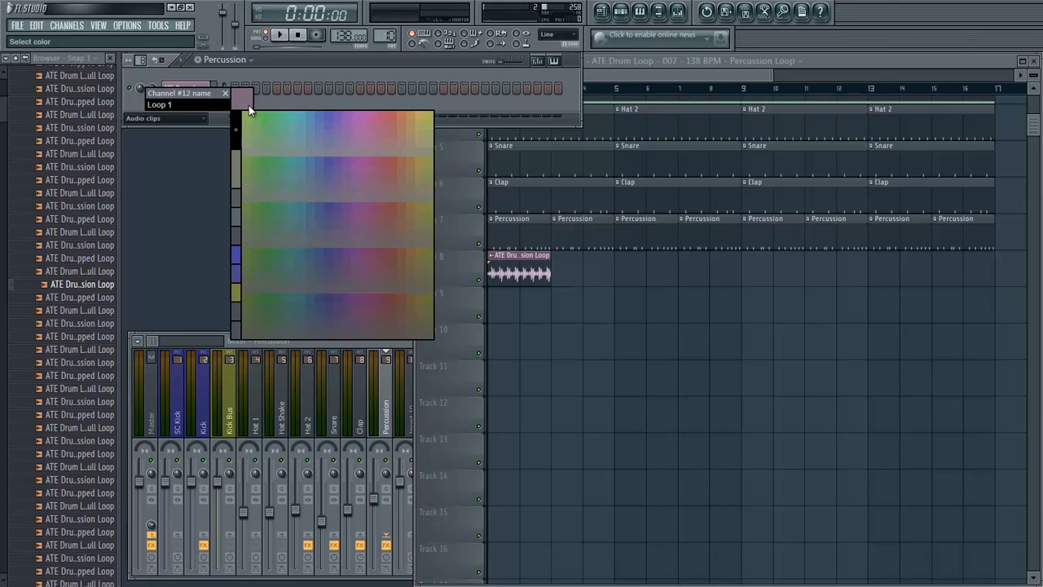
left_click(295, 119)
key("Return")
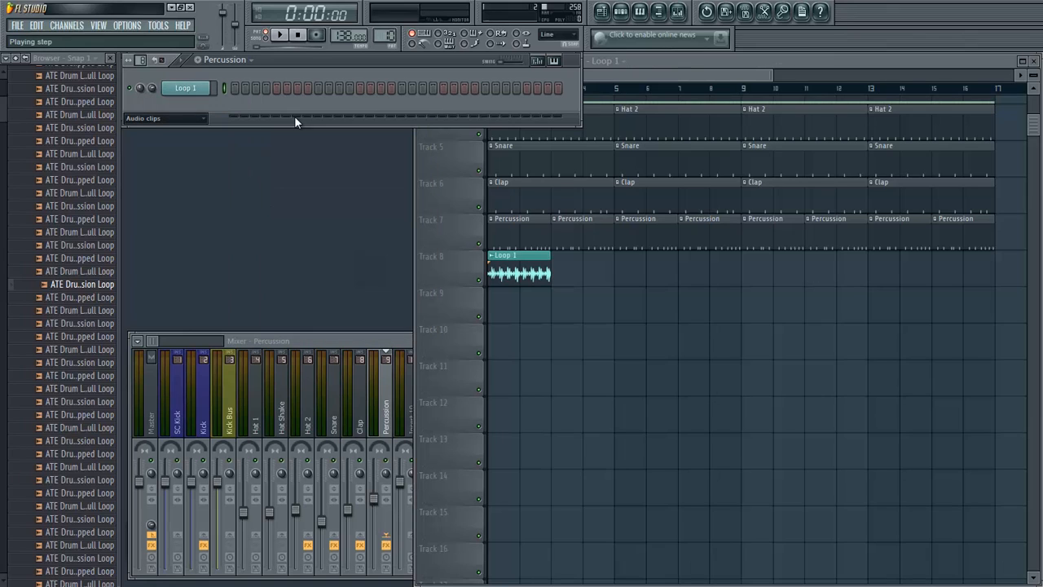
- Repeat the Loop 1 clip along Track 8 up to bar 17 and link its channel to mixer track 10
left_click_drag(560, 277, 943, 298)
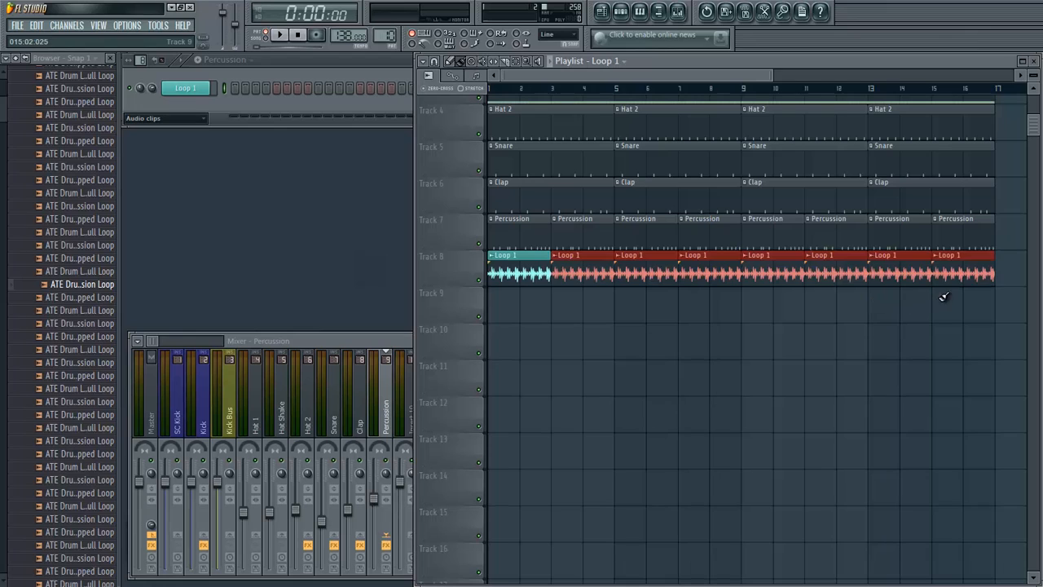
left_click(327, 342)
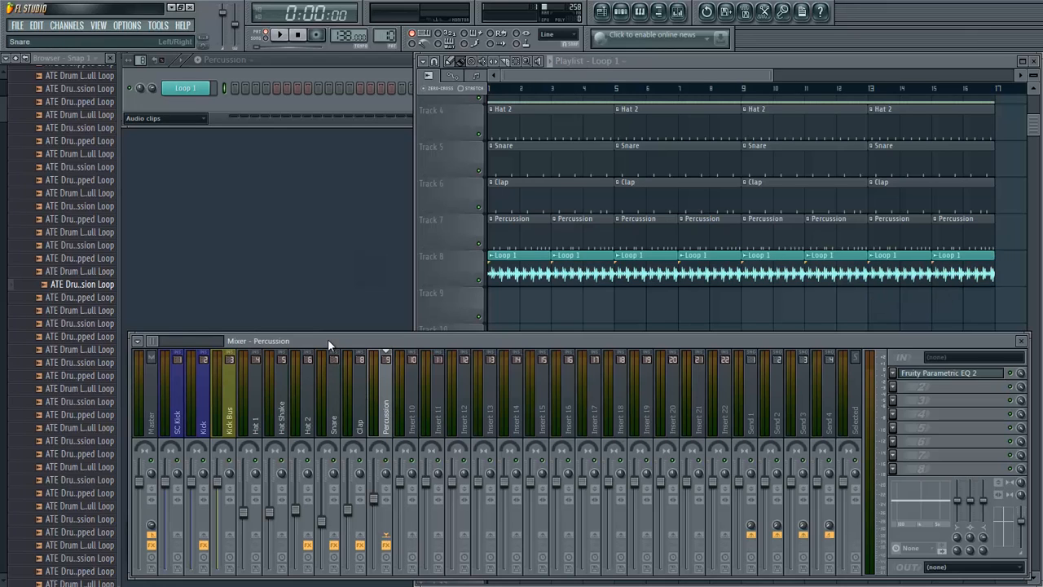
right_click(406, 413)
mouse_move(466, 396)
left_click(578, 396)
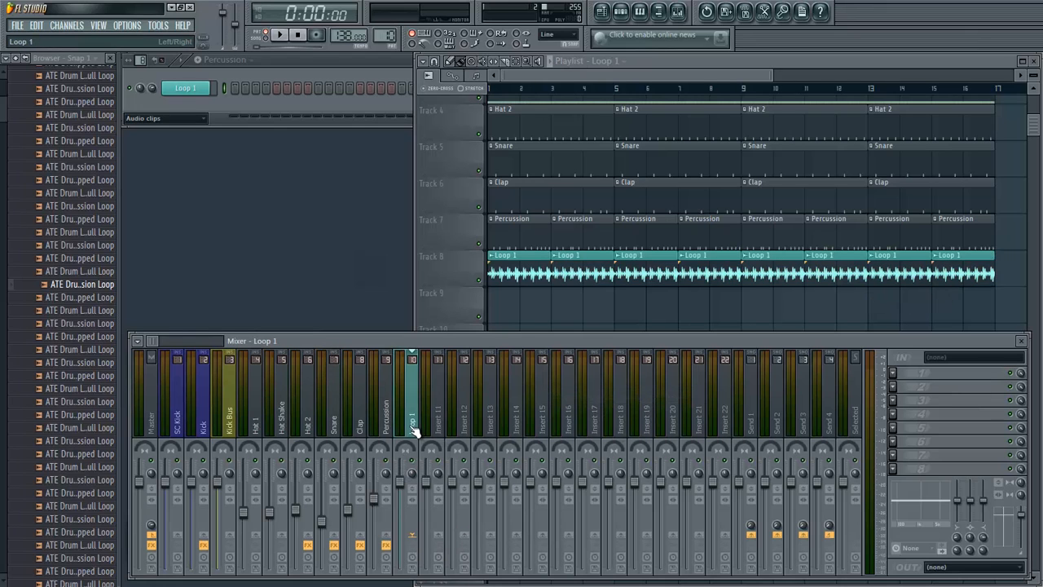
- Lower the Loop 1 mixer track's volume considerably and check it against the full arrangement in song mode
left_click_drag(403, 484, 400, 546)
key("z")
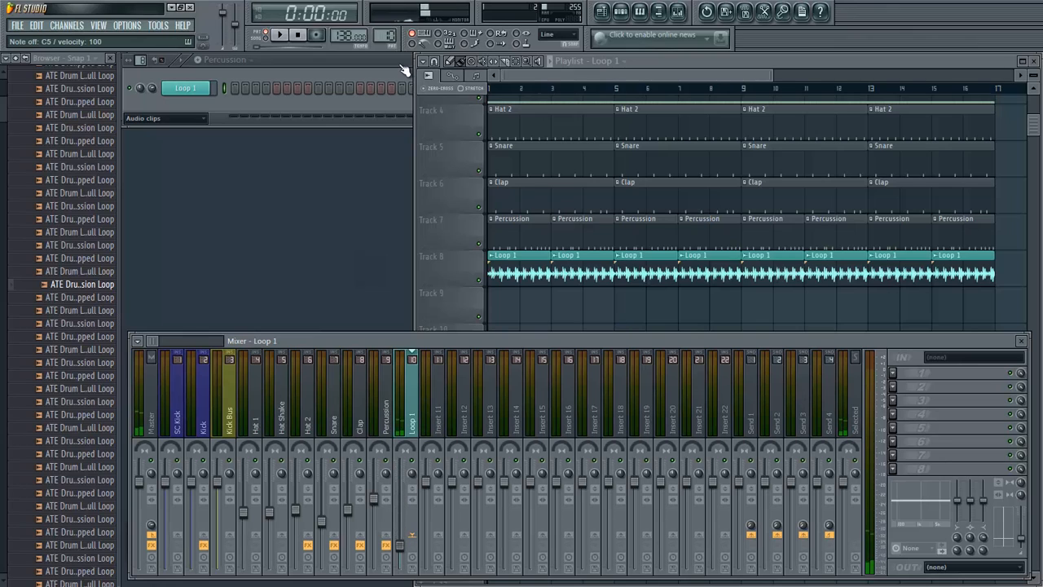
left_click(492, 89)
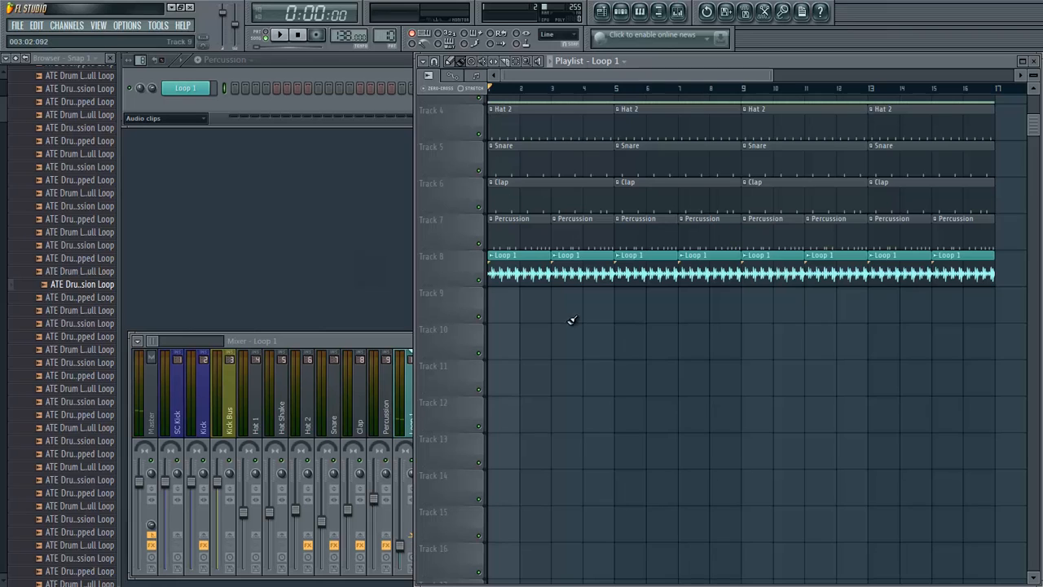
left_click(403, 350)
left_click_drag(401, 345, 400, 348)
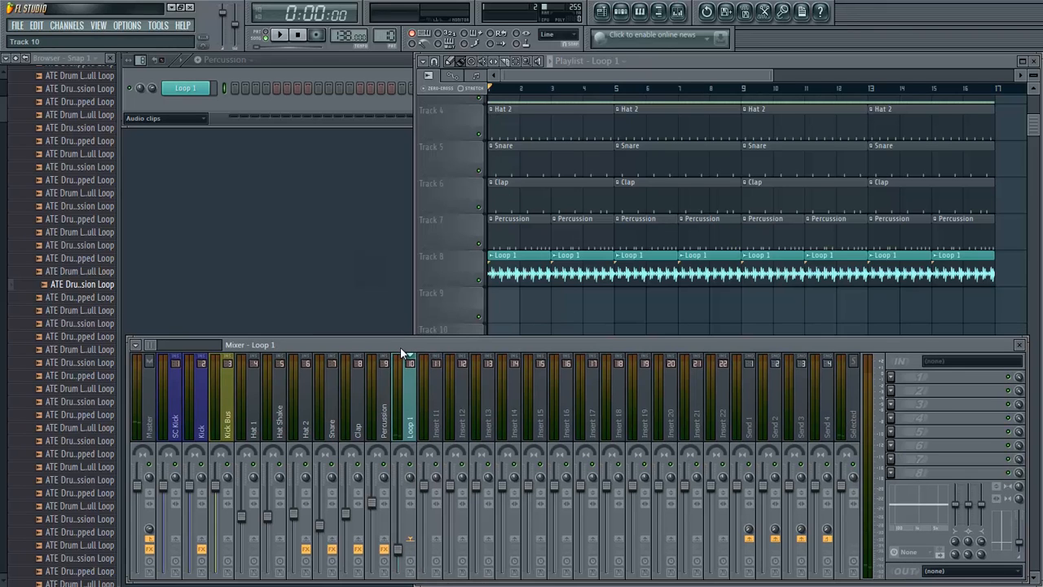
key("space")
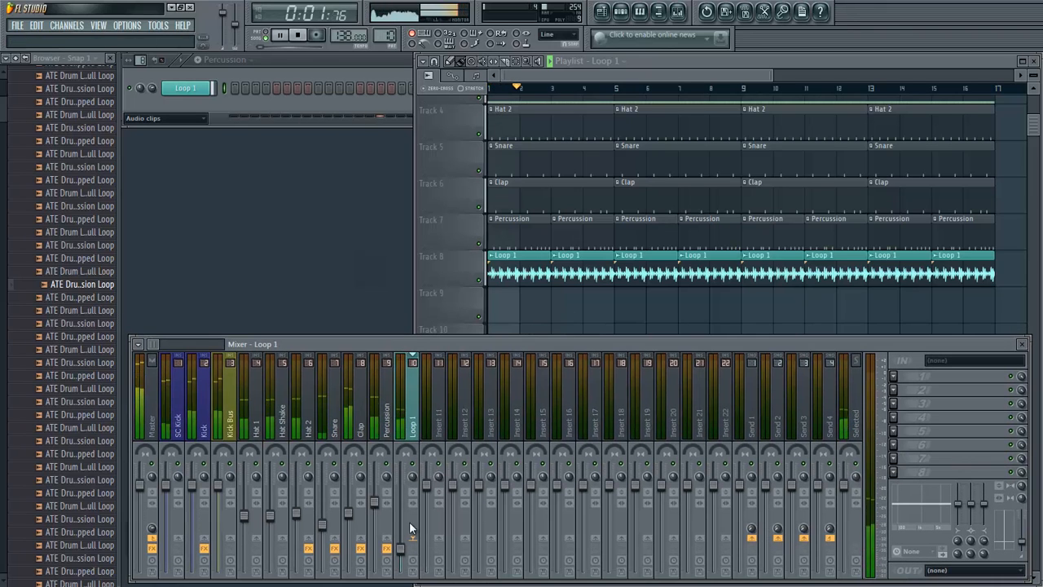
key("space")
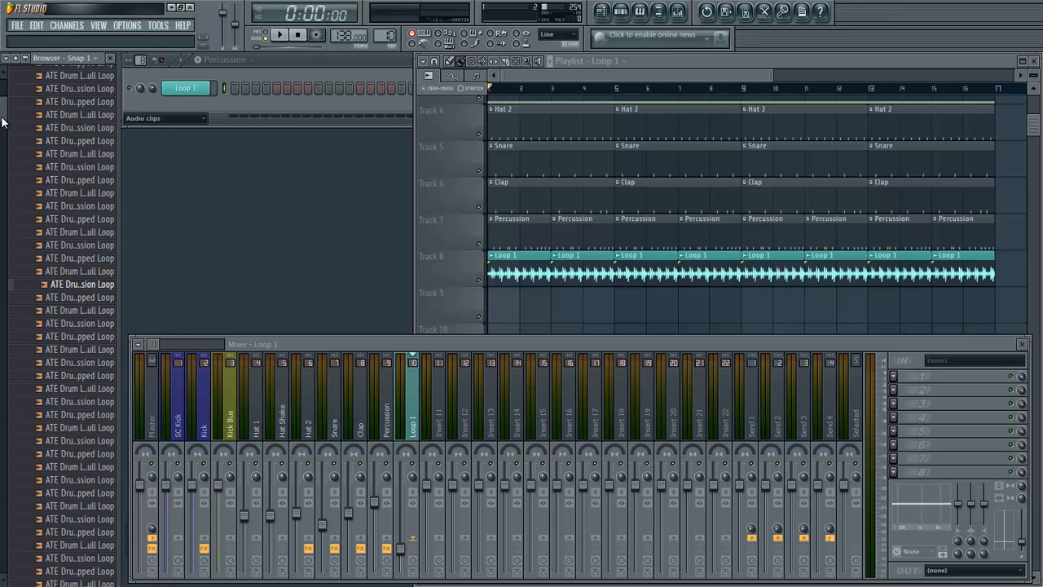
- Audition further ATE percussion loops and fill Track 9 up to bar 17 with ATE Drum Loop - 011 - 138 BPM - Percussion Loop
scroll(3, 122, "down", 2)
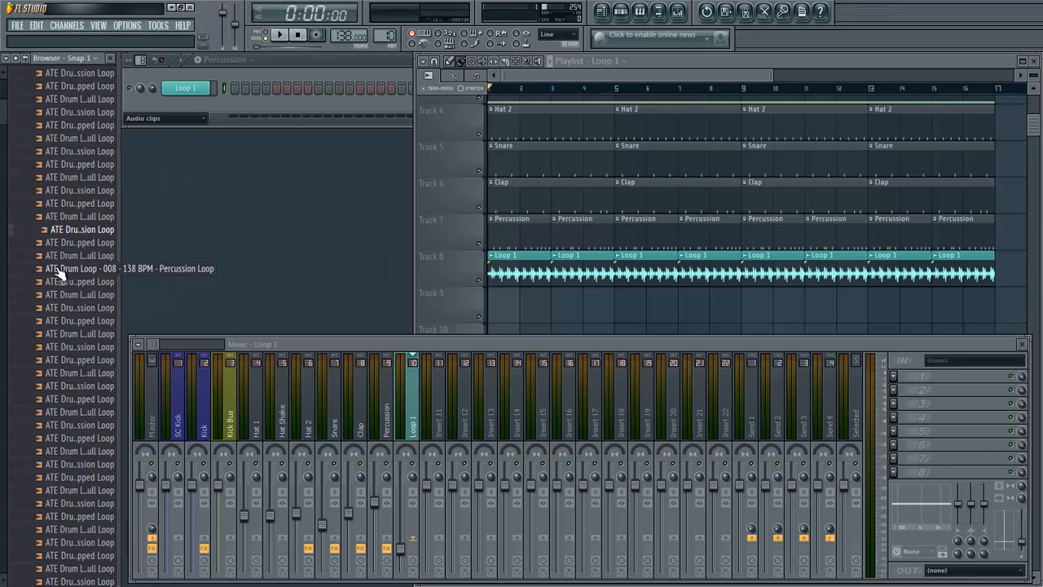
left_click(47, 352)
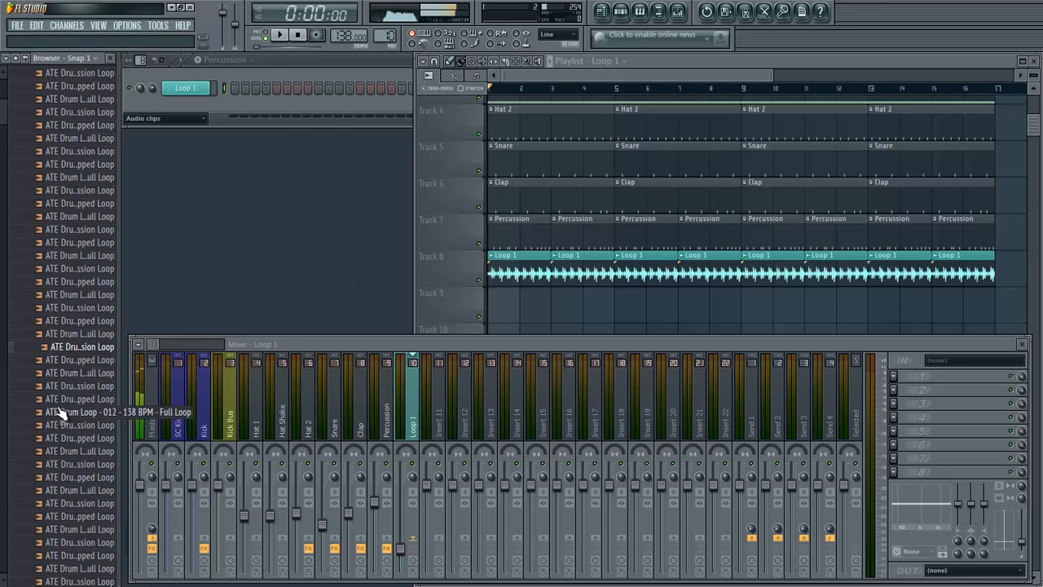
left_click(61, 388)
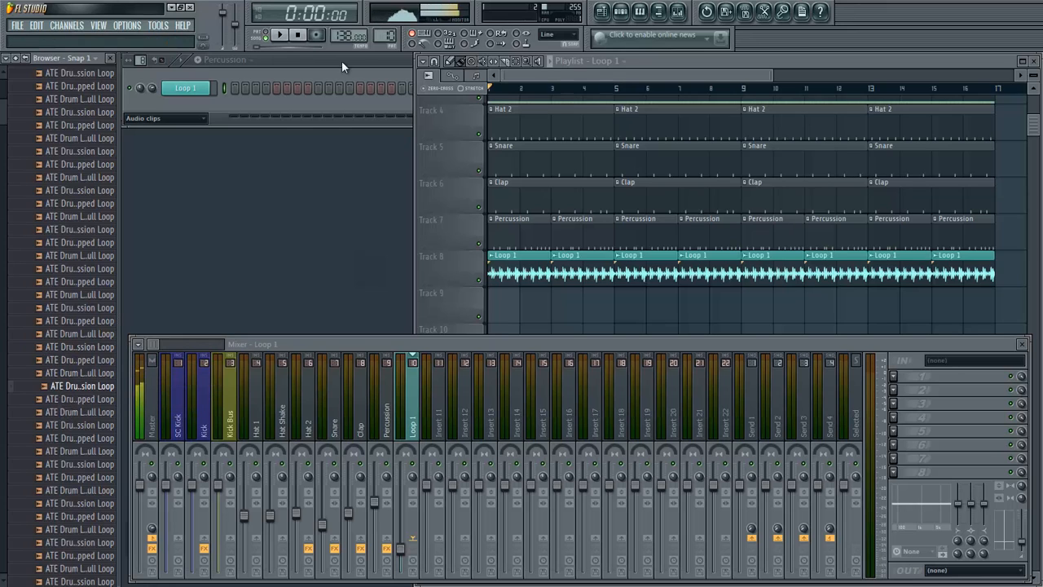
mouse_move(81, 385)
left_mouse_down()
mouse_move(514, 307)
mouse_move(885, 342)
mouse_move(929, 333)
mouse_move(928, 351)
left_mouse_up()
- Rename the second audio clip channel as Loop 2 and colour it teal like Loop 1
right_click(197, 109)
left_click(242, 124)
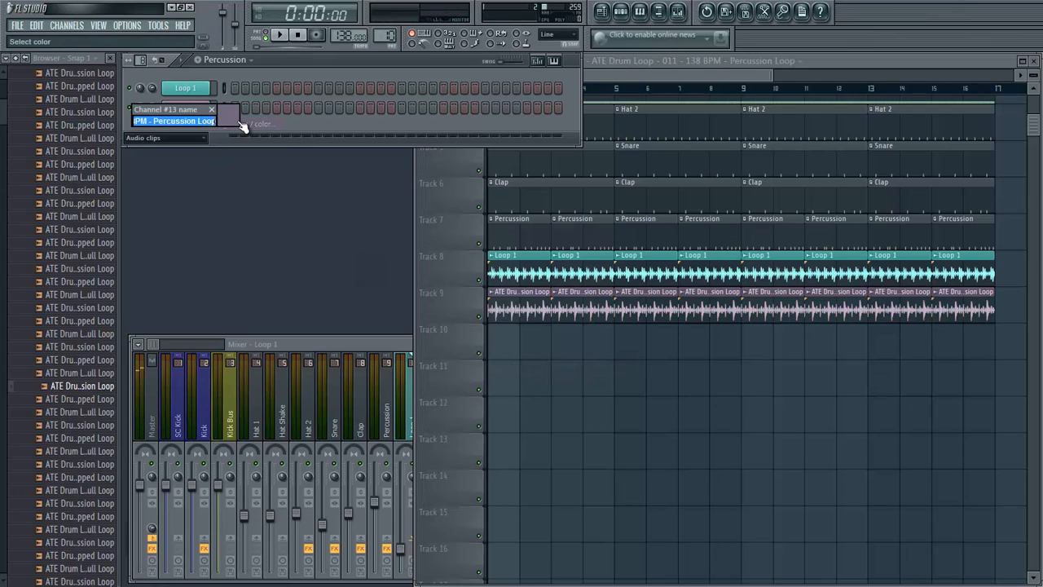
type("Loop 2")
left_click(237, 120)
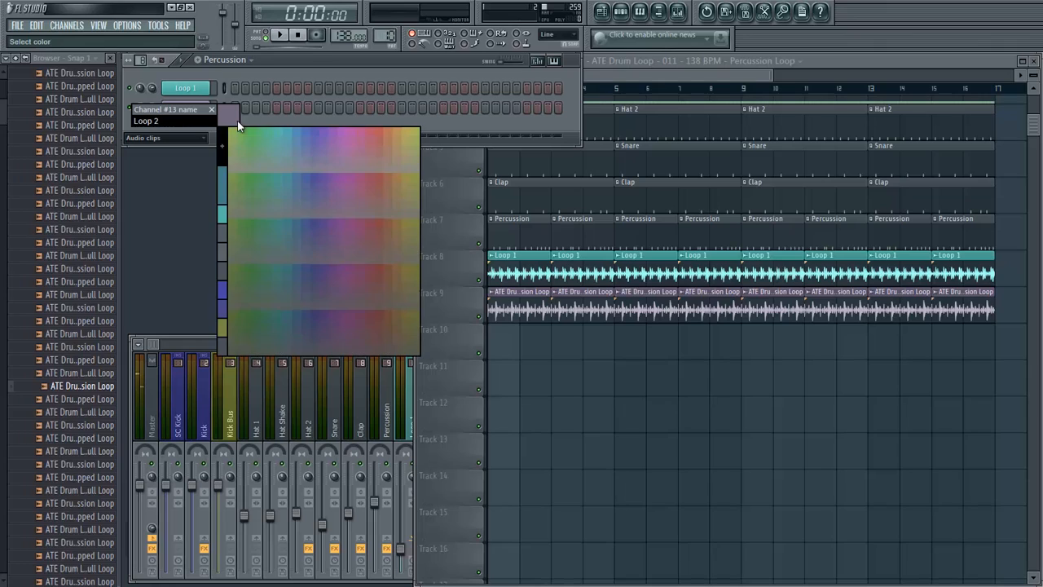
left_click(286, 135)
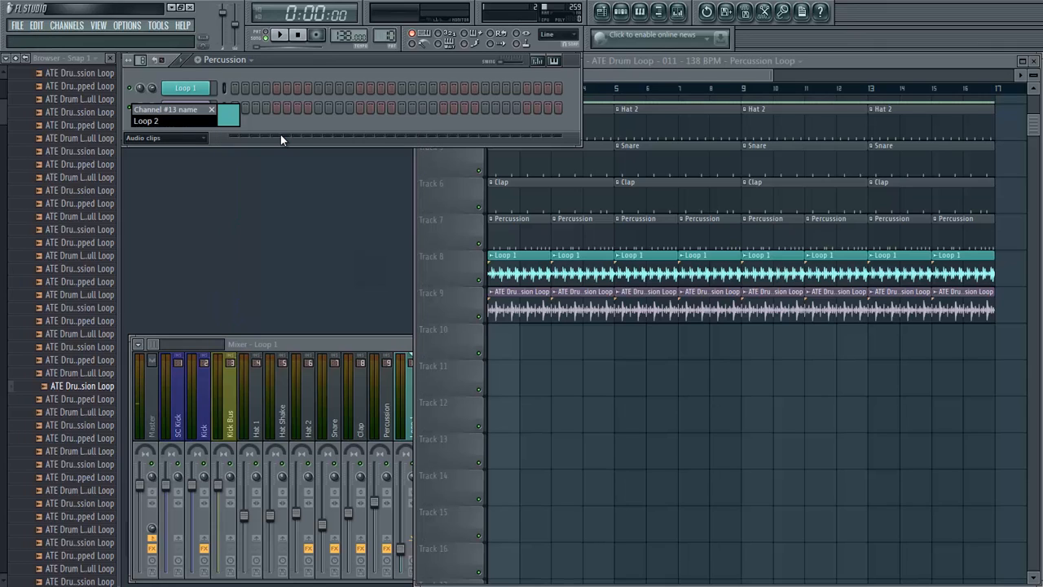
- Link the Loop 2 channel to mixer track 11 and lower that track's volume to about the level of Loop 1
left_click(307, 341)
right_click(439, 417)
mouse_move(520, 398)
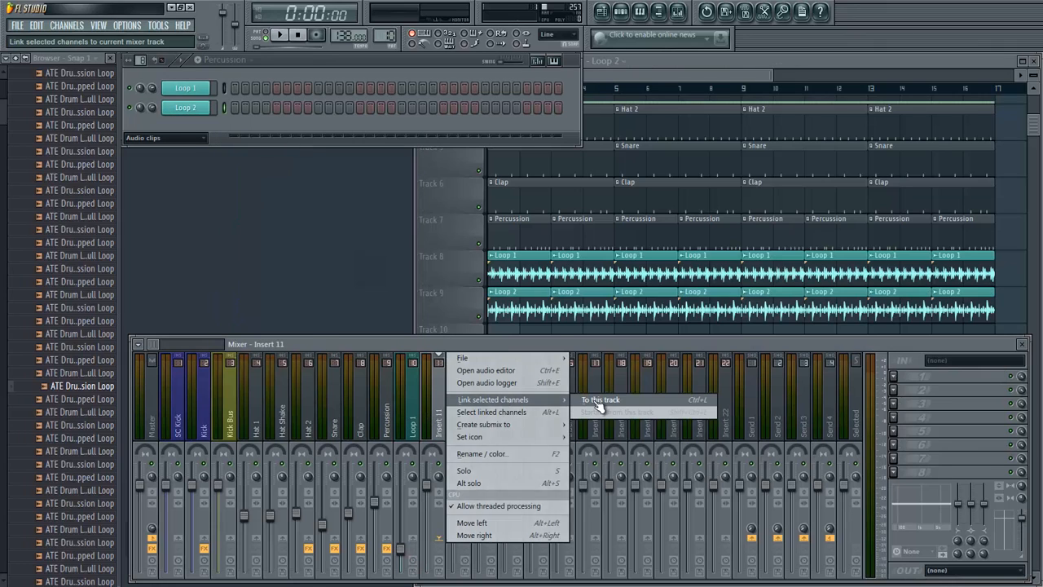
left_click(607, 400)
left_click_drag(430, 492, 428, 548)
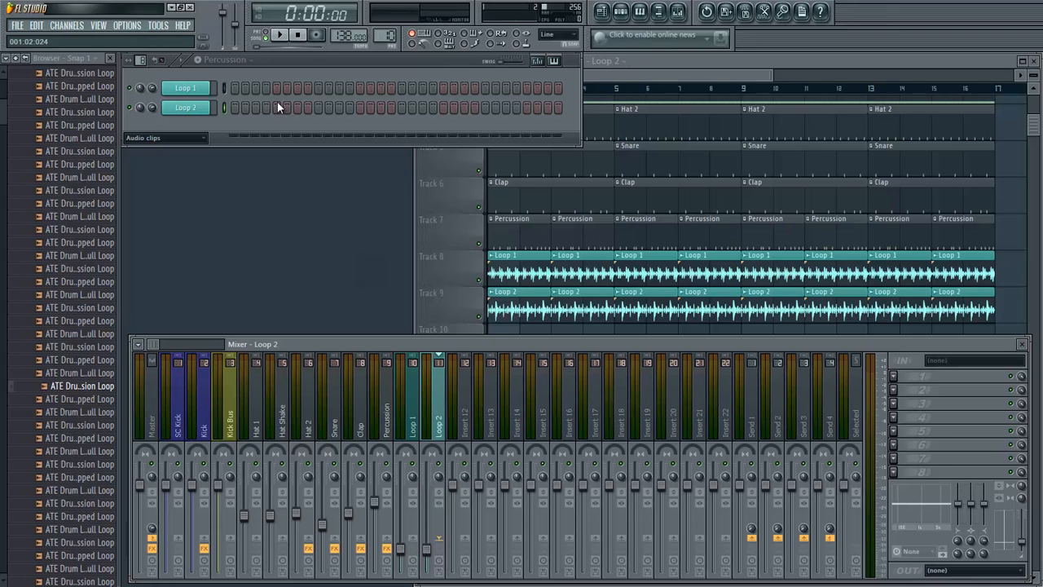
- Add Fruity Parametric EQ 2 to the Loop 1 mixer track, using the 40Hz cut preset with its high-pass cutoff raised considerably
left_click(225, 88)
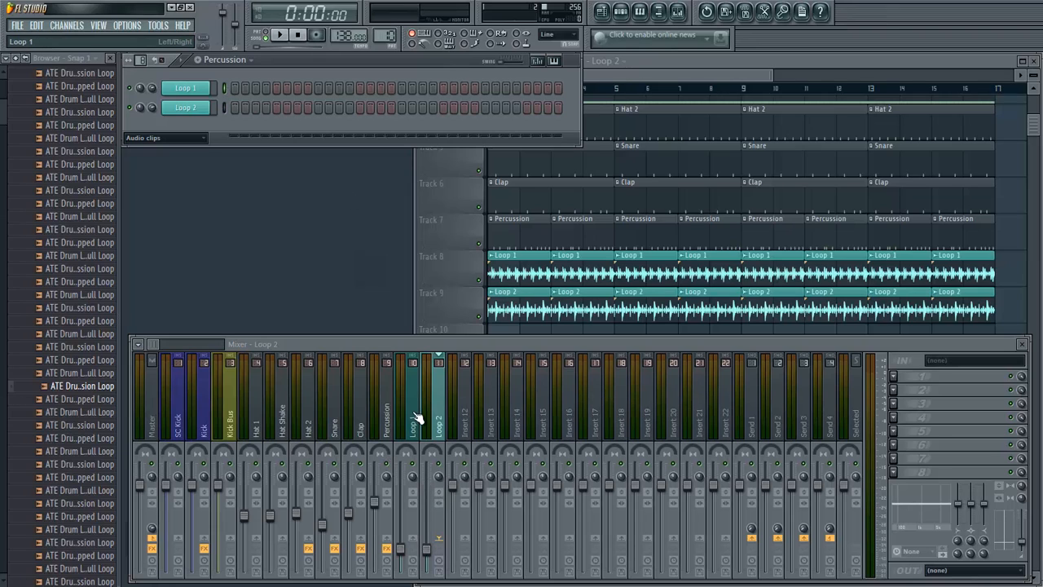
left_click(415, 418)
left_click(894, 376)
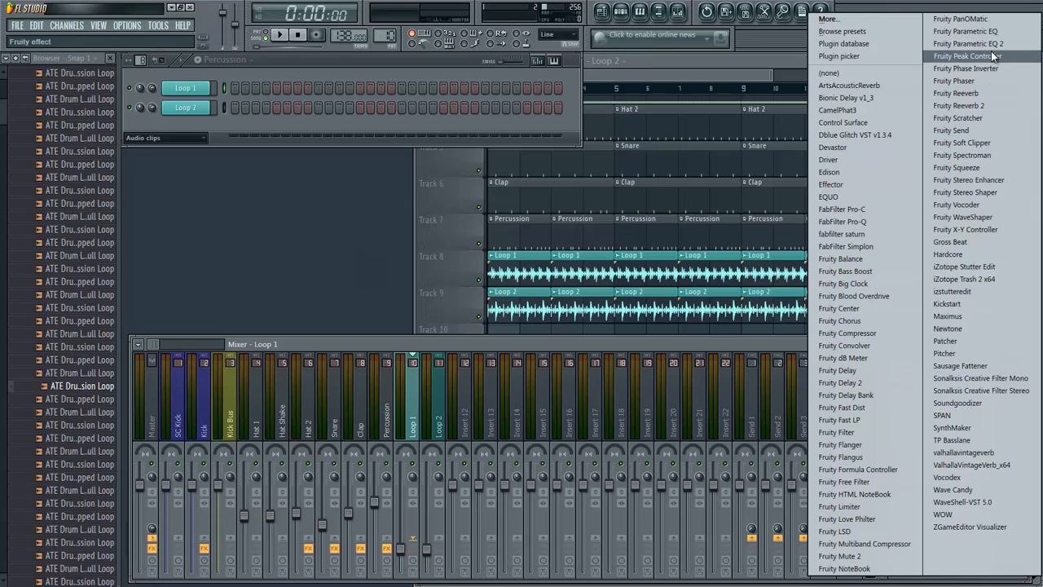
left_click(956, 57)
left_click(295, 228)
mouse_move(324, 259)
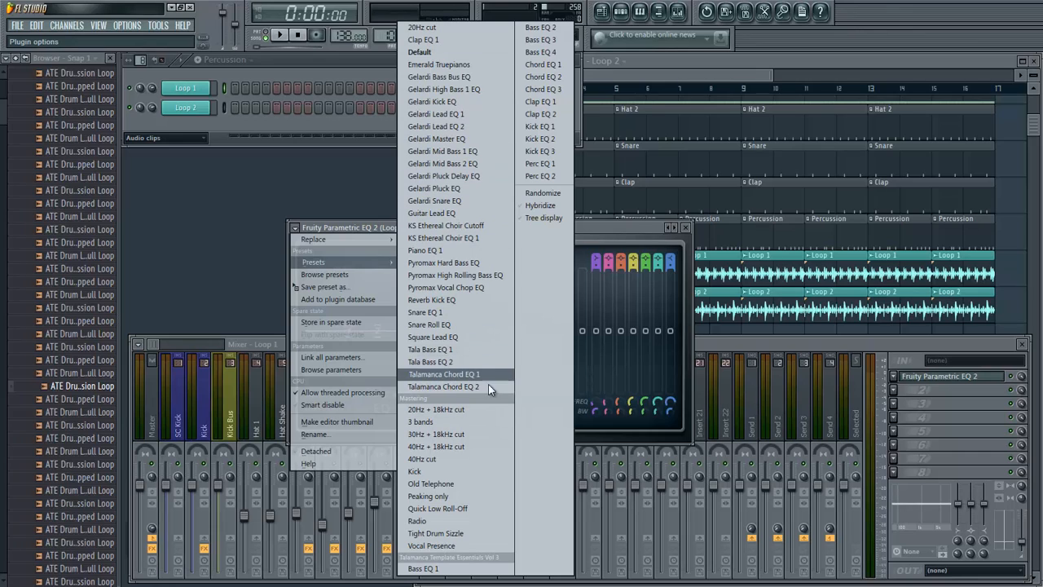
left_click(476, 458)
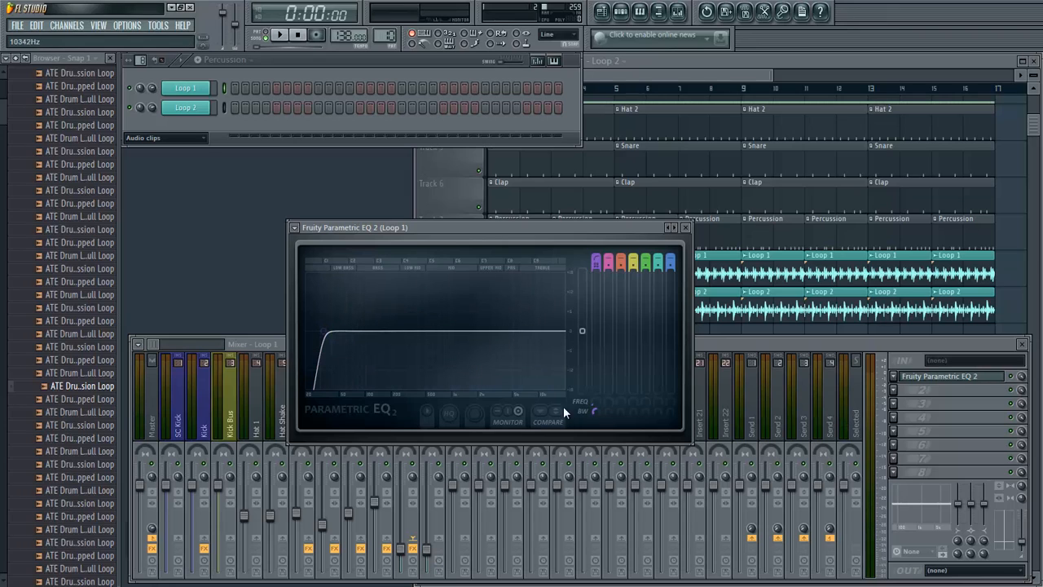
left_click_drag(594, 397, 590, 274)
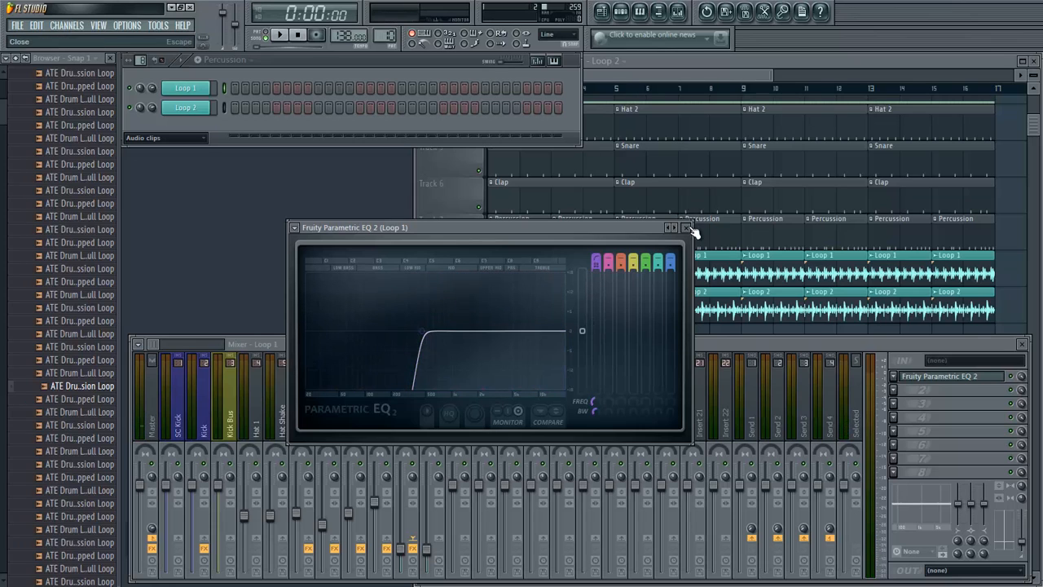
left_click(686, 227)
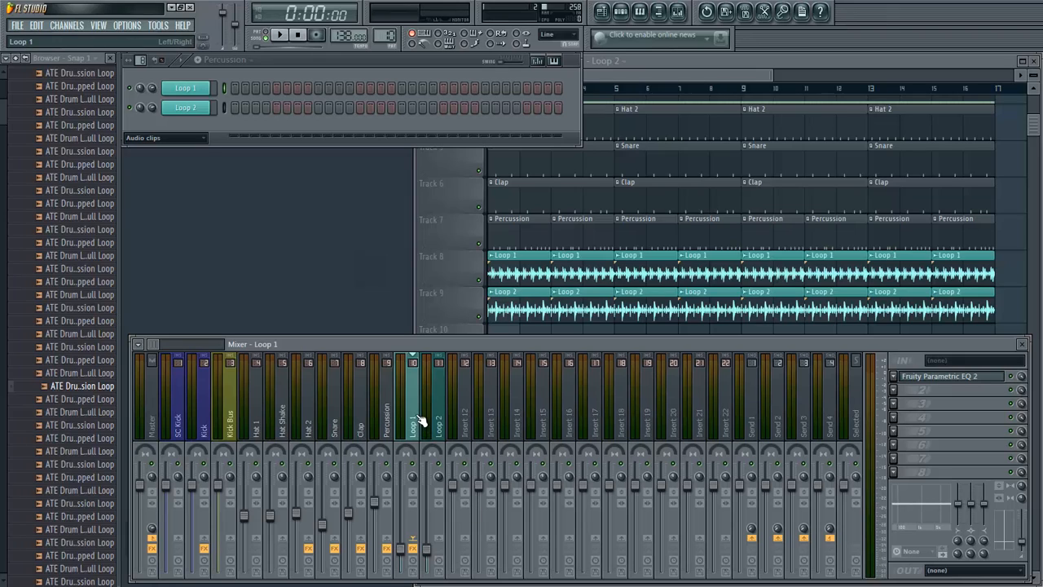
- Audition ATE Drum Loop - 012 - 138 BPM - Percussion Loop and fill Track 10 with it up to bar 17
left_click(223, 108)
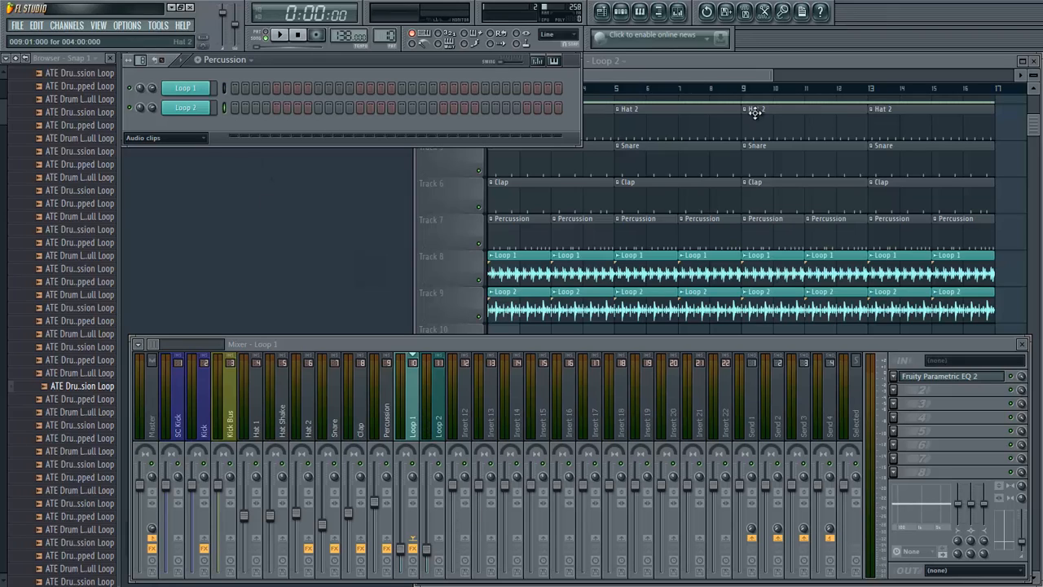
left_click(65, 427)
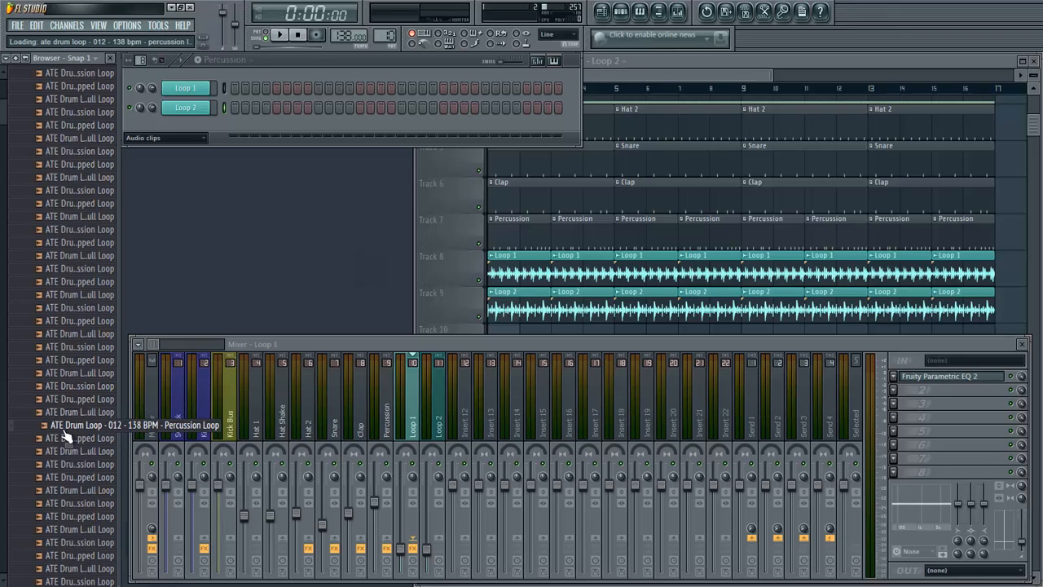
left_click(307, 37)
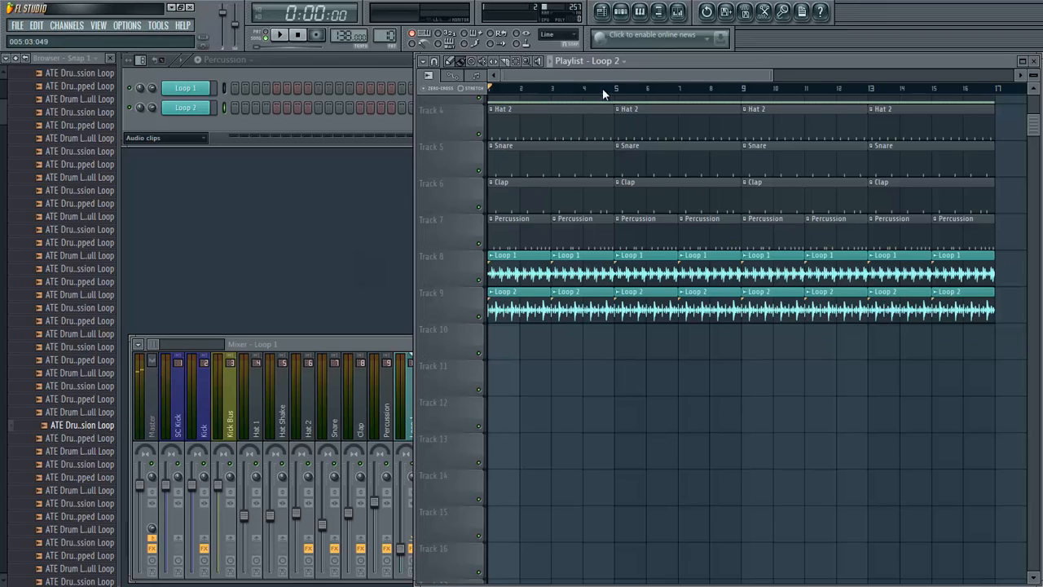
left_click(603, 88)
left_click_drag(45, 420, 503, 351)
left_click_drag(572, 365, 992, 347)
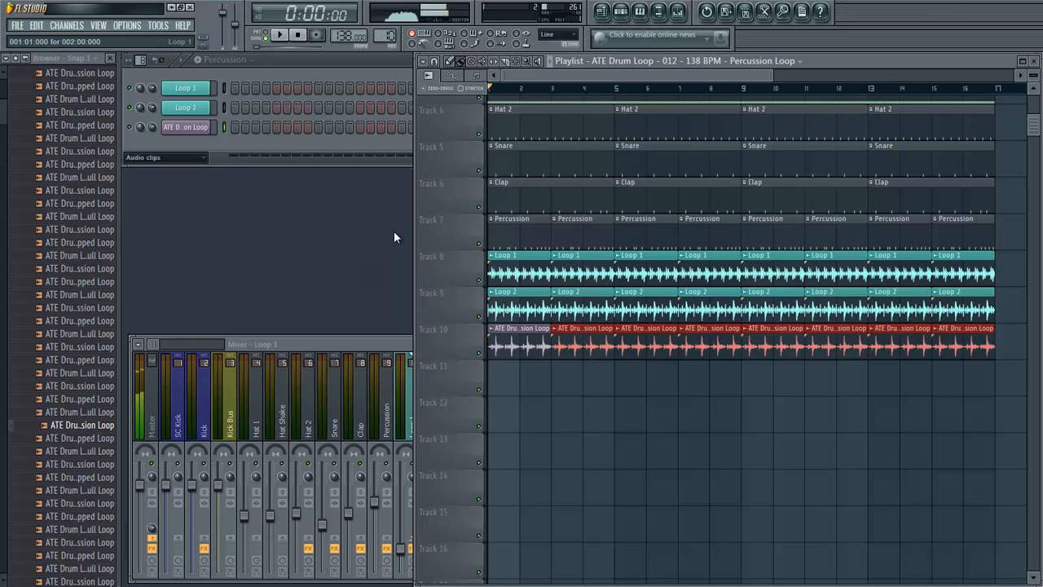
- Rename the third audio clip channel as Loop 3 and colour it teal like the other loops
right_click(193, 131)
left_click(221, 145)
type("Loop 3")
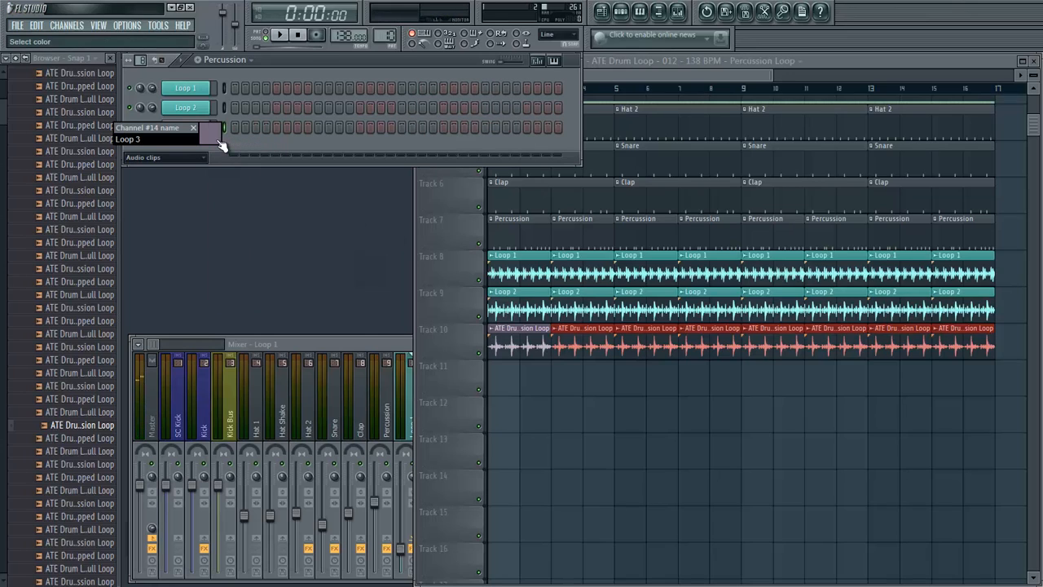
left_click(220, 144)
left_click(256, 151)
key("Return")
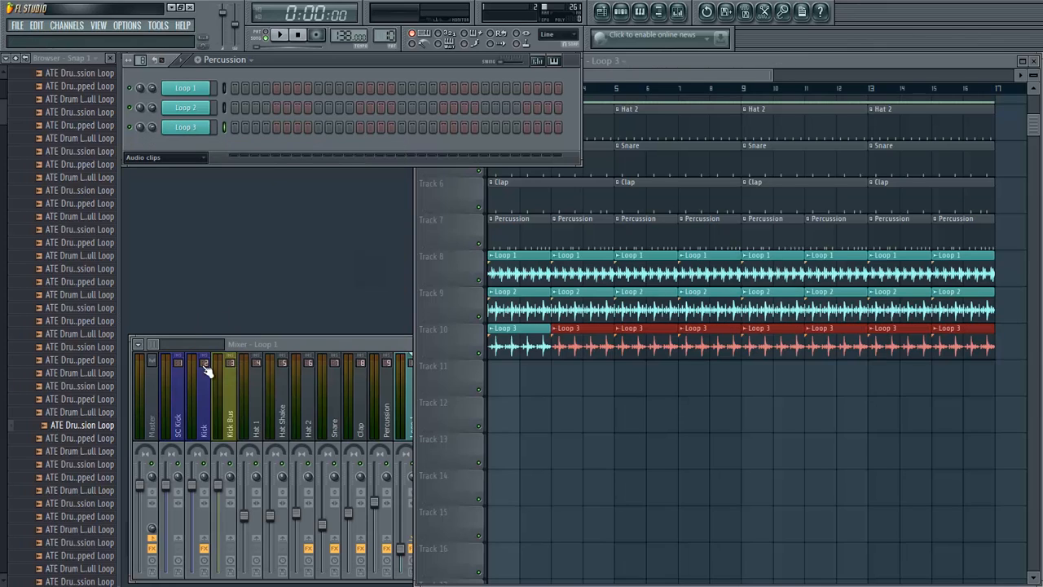
- Link the Loop 3 channel to mixer track 12 and lower that track's volume to about the level of Loop 2
left_click(283, 444)
left_click(494, 403)
left_click(467, 407)
right_click(467, 405)
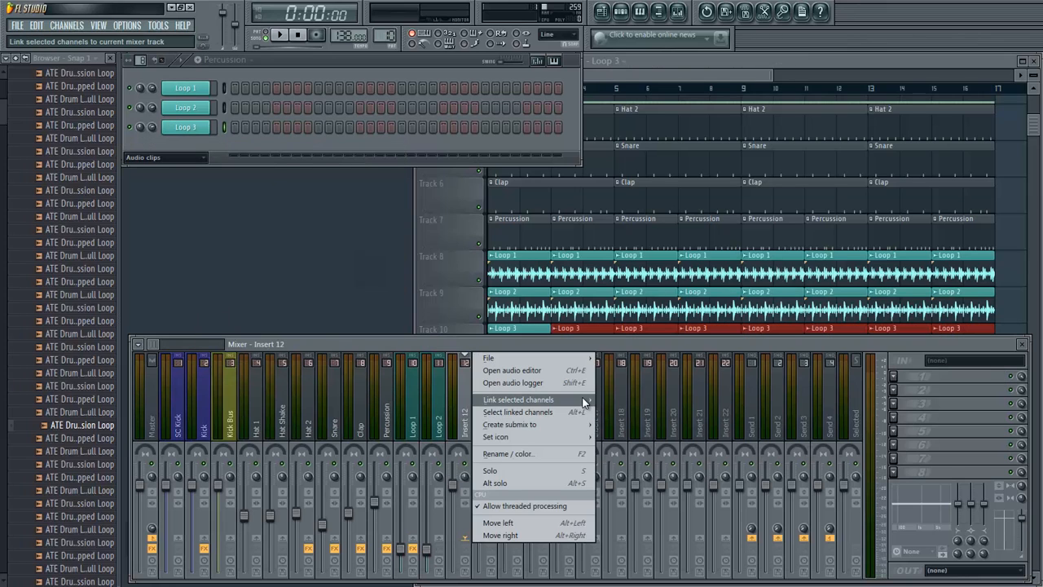
left_click(616, 399)
left_click_drag(454, 486, 818, 423)
- Add Fruity Parametric EQ 2 to the Loop 3 mixer track with the 40Hz cut preset and raise its high-pass cutoff to about 505 Hz
left_click(894, 378)
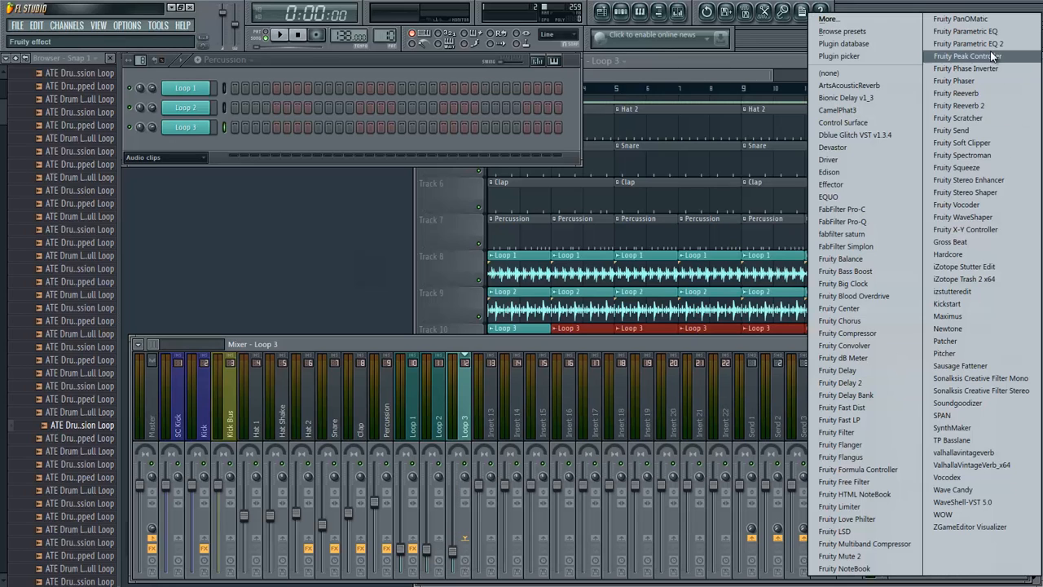
left_click(978, 61)
left_click(143, 145)
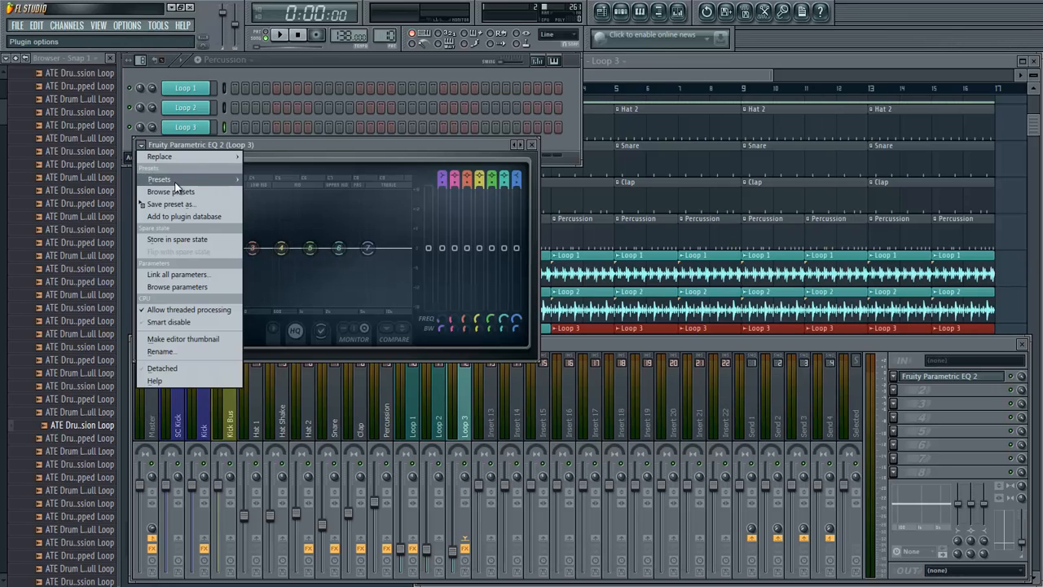
mouse_move(171, 179)
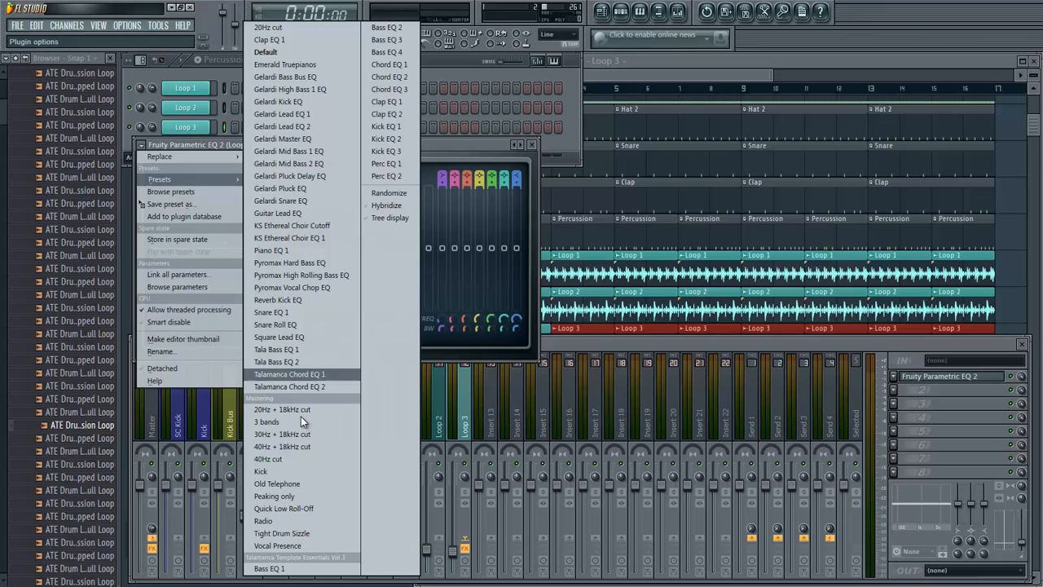
left_click(301, 460)
left_click_drag(446, 317, 462, 184)
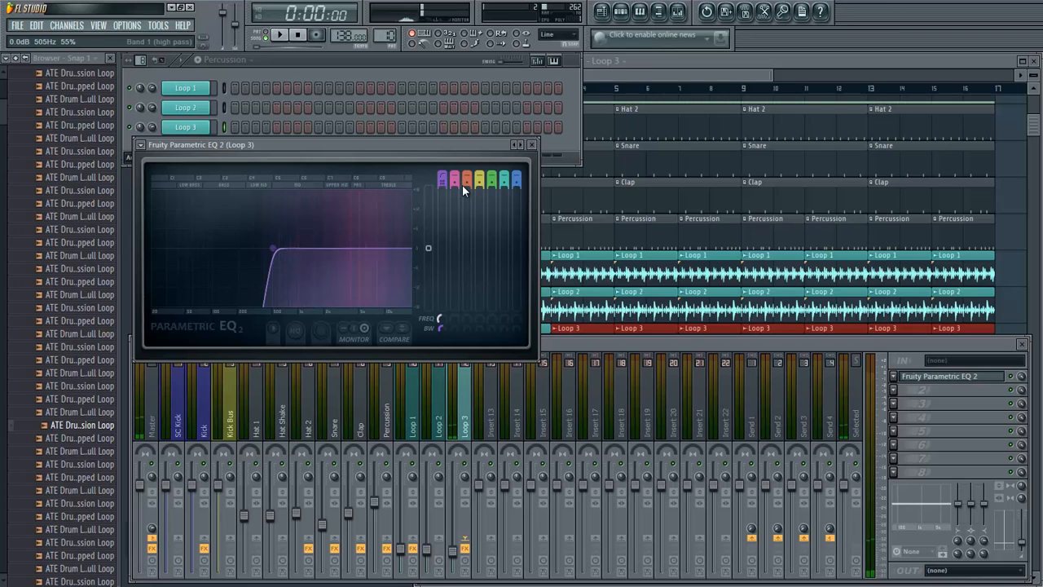
left_click(531, 144)
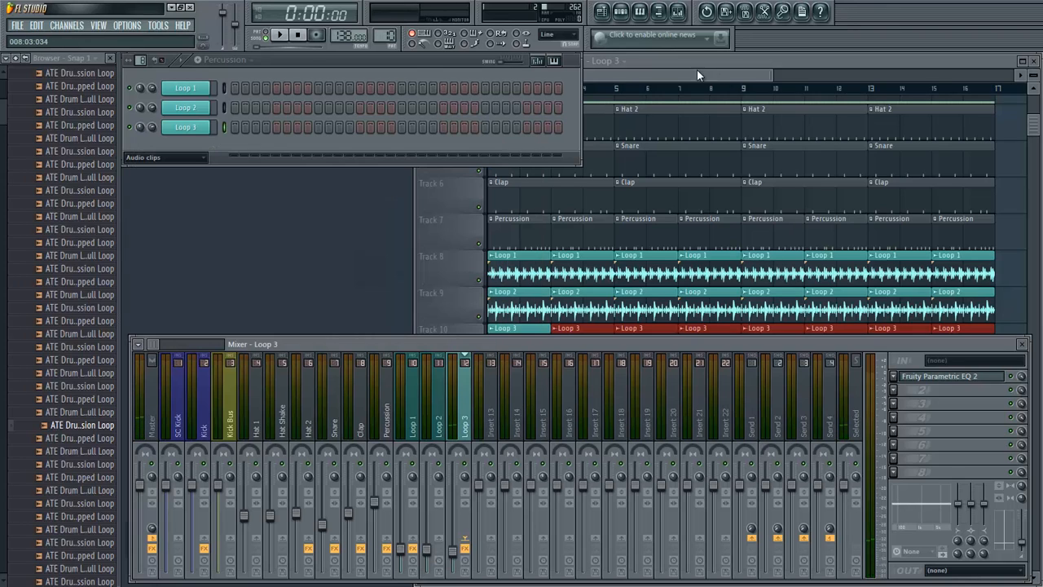
- Deselect the repeated Loop 3 clips on Track 10 in the playlist
left_click(698, 73)
scroll(622, 396, "down", 2)
left_click(623, 396)
right_click(636, 395)
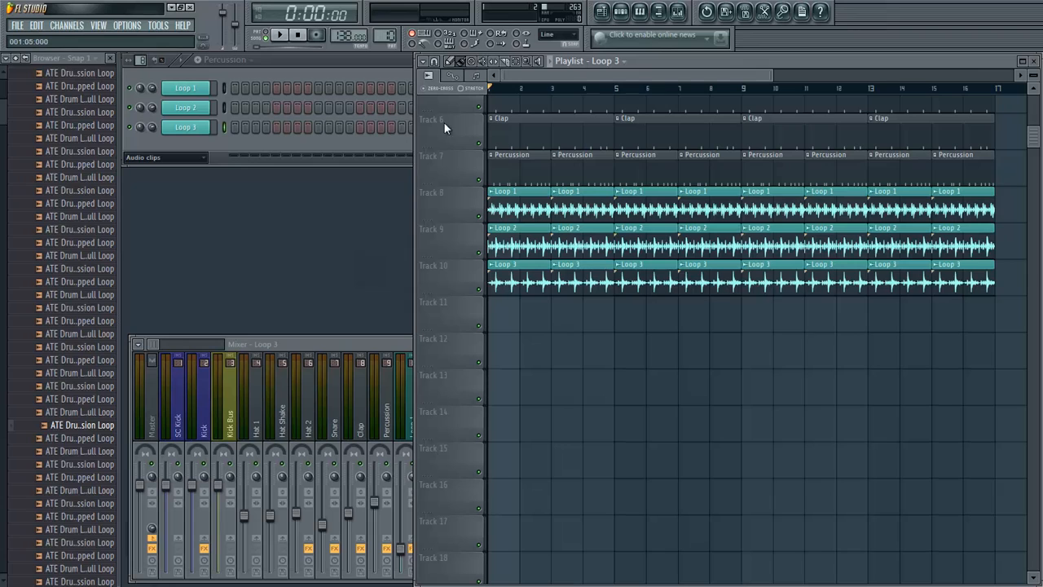
- Find and audition ATE Drum Loop - 068 - 138 BPM - Percussion Loop among the drum loop samples
left_click_drag(538, 75, 333, 107)
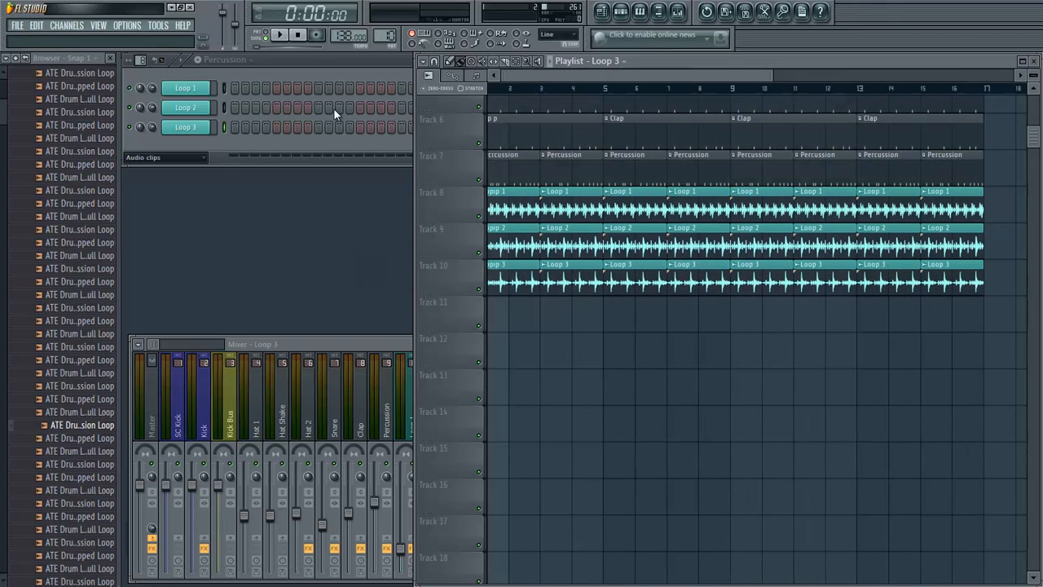
scroll(583, 307, "up", 2)
scroll(583, 306, "up", 3)
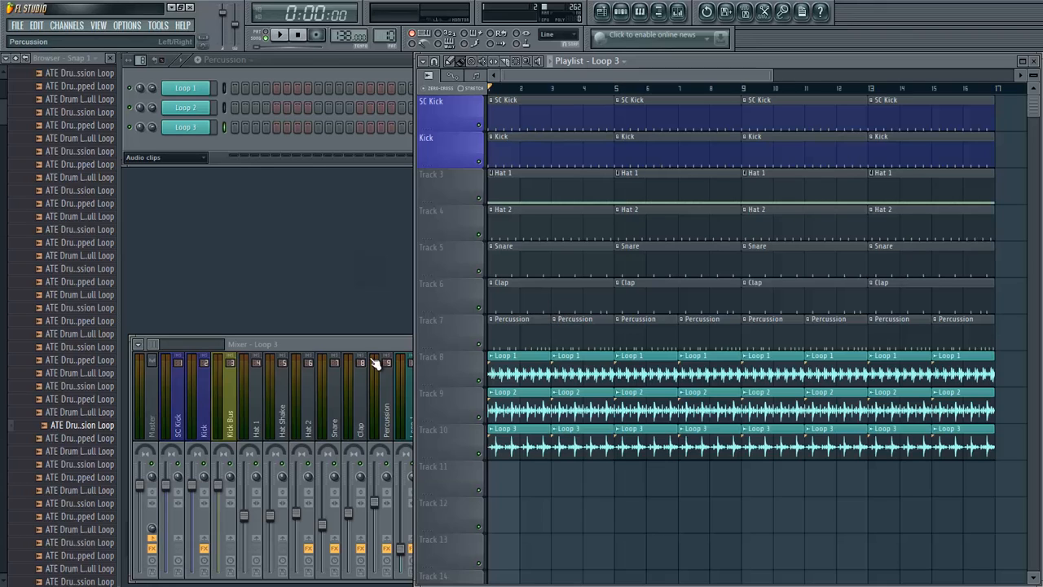
left_click(377, 362)
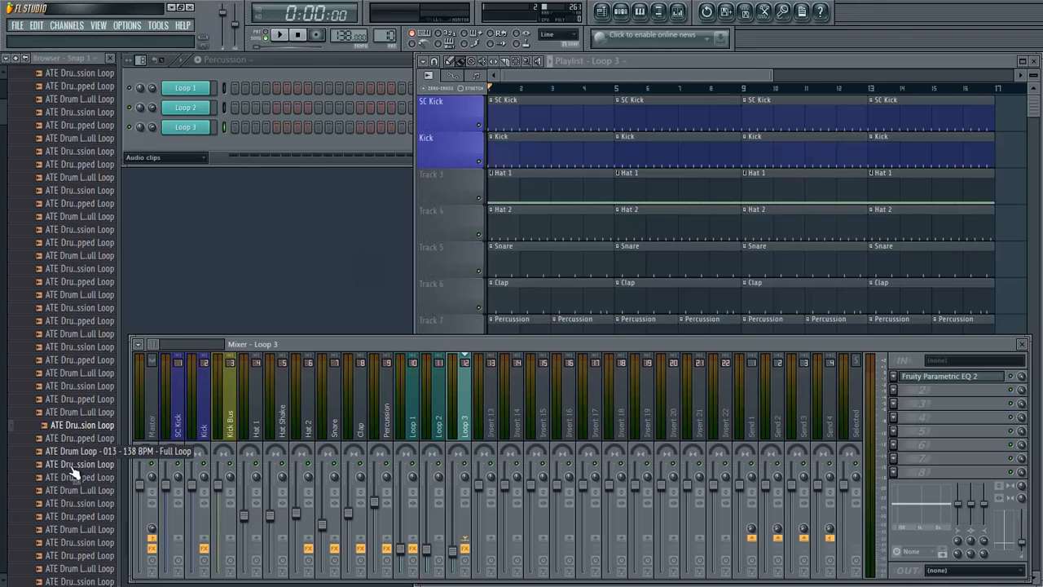
scroll(49, 269, "down", 10)
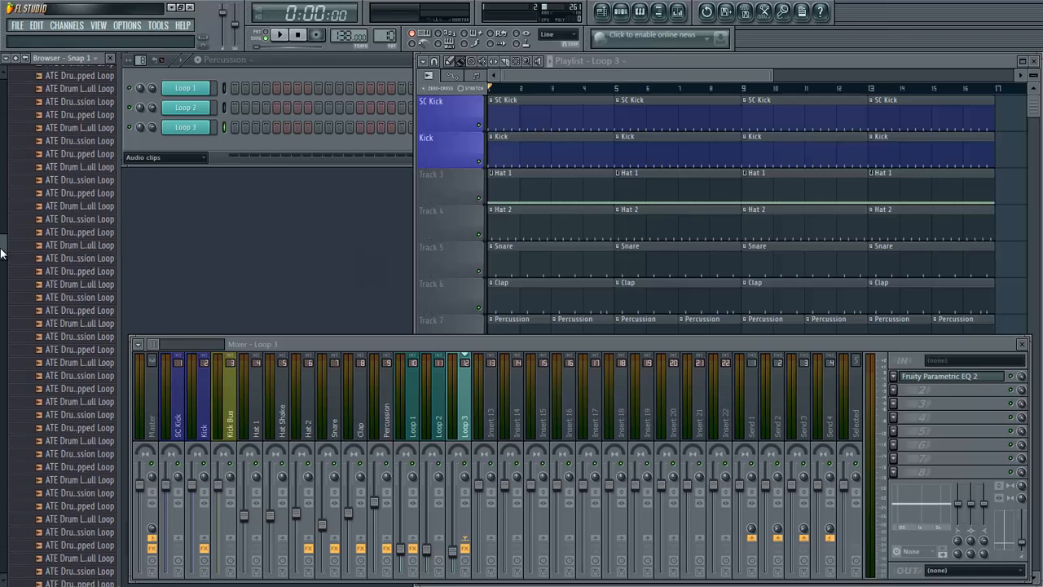
scroll(61, 172, "up", 8)
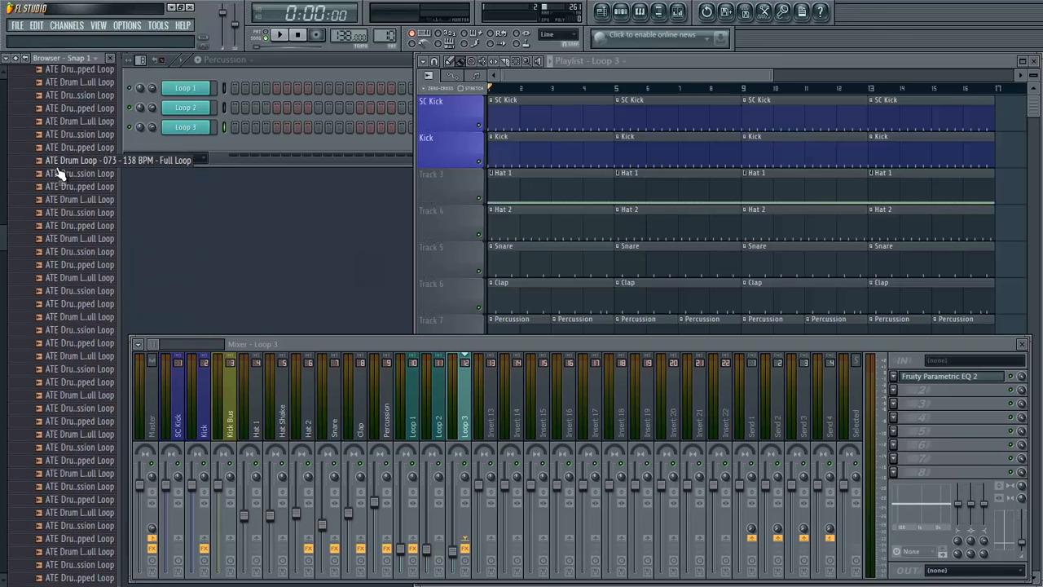
scroll(60, 172, "up", 3)
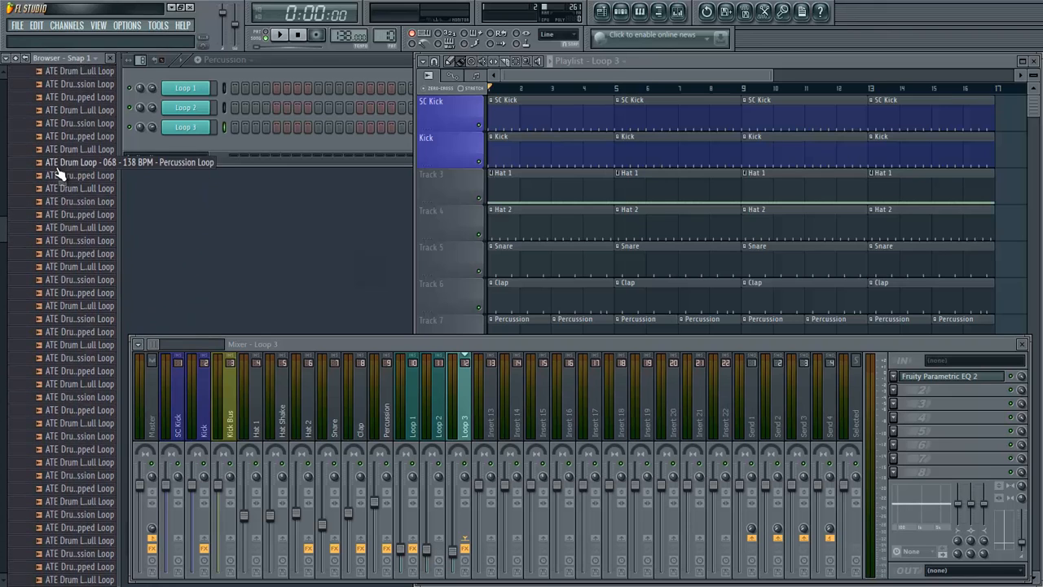
left_click(60, 178)
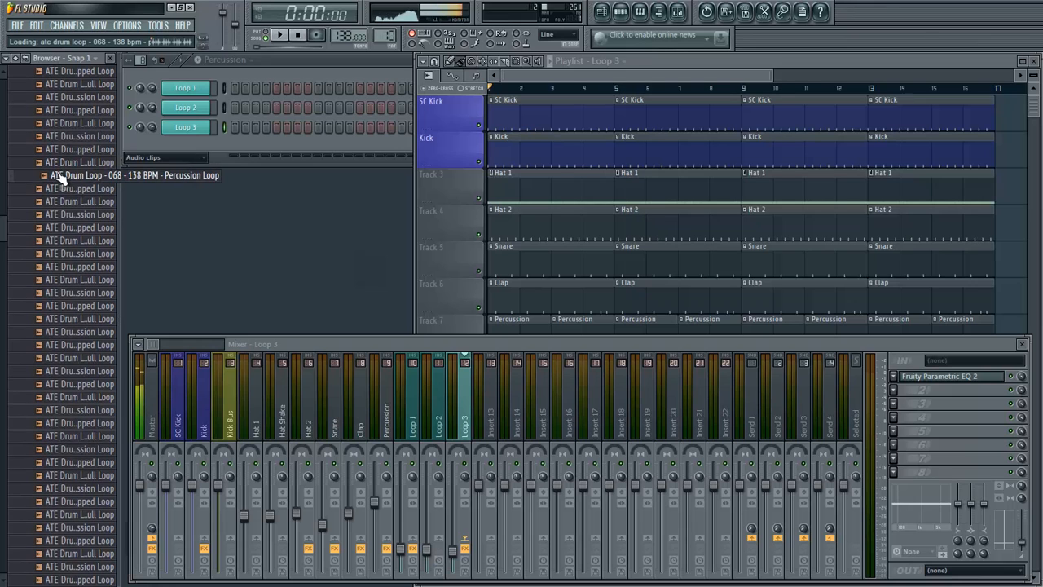
left_click(301, 37)
- Place the 068 percussion loop at the start of Track 11 in the playlist and repeat it up to bar 17
left_click(562, 62)
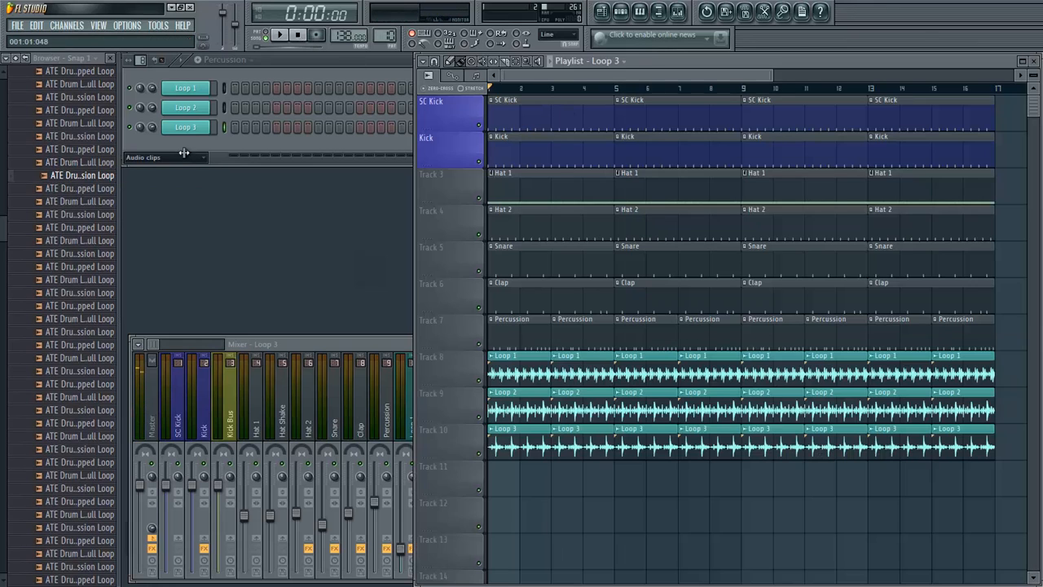
mouse_move(67, 176)
left_mouse_down()
mouse_move(123, 233)
mouse_move(510, 479)
mouse_move(499, 479)
left_mouse_up()
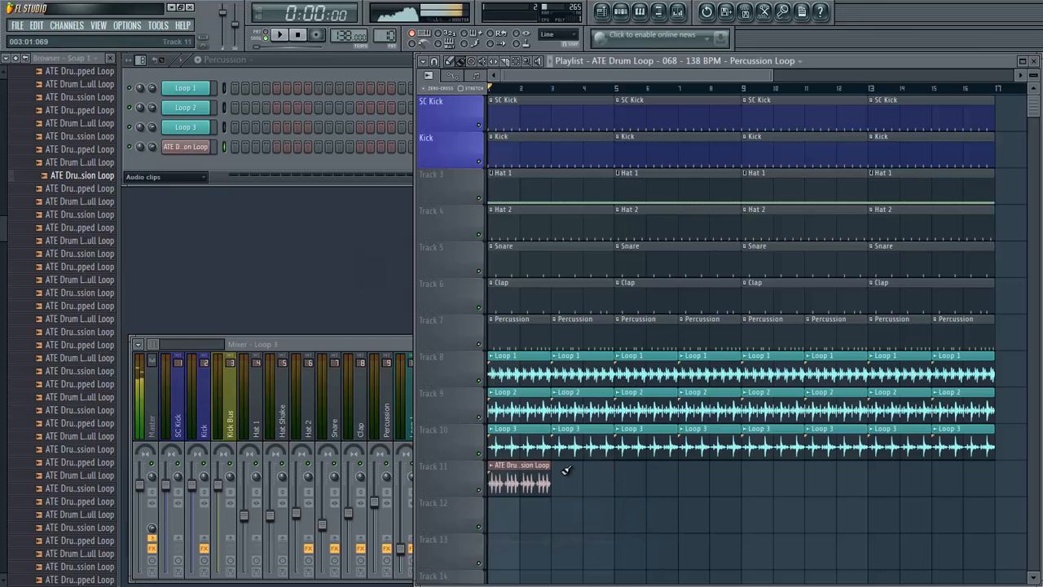
left_click_drag(564, 472, 990, 494)
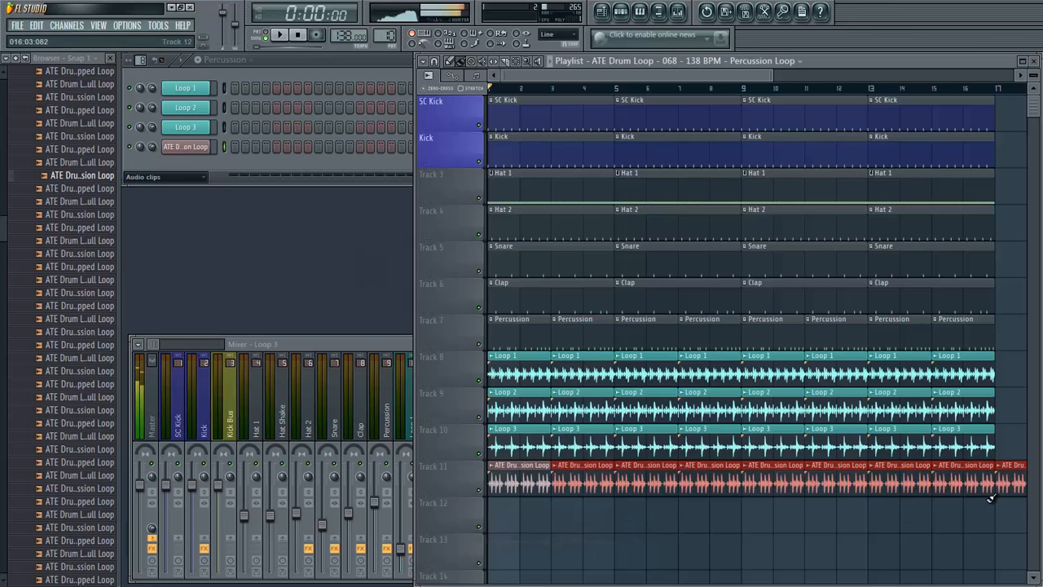
- Rename the new audio clip channel as Loop 4 and colour it teal like the other loops
right_click(199, 149)
left_click(238, 165)
type("Loop 4")
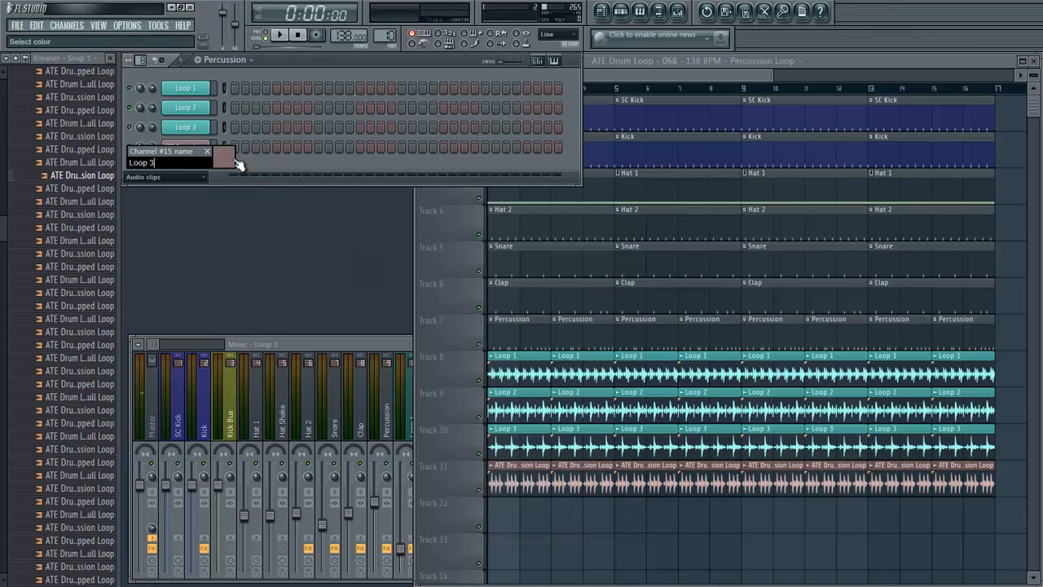
left_click(235, 162)
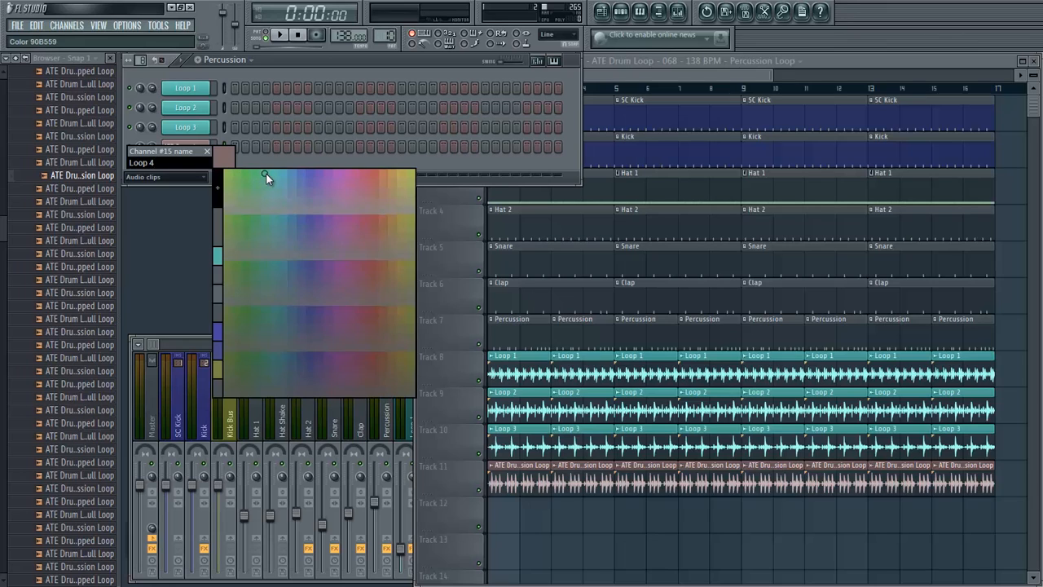
left_click(269, 173)
key("Return")
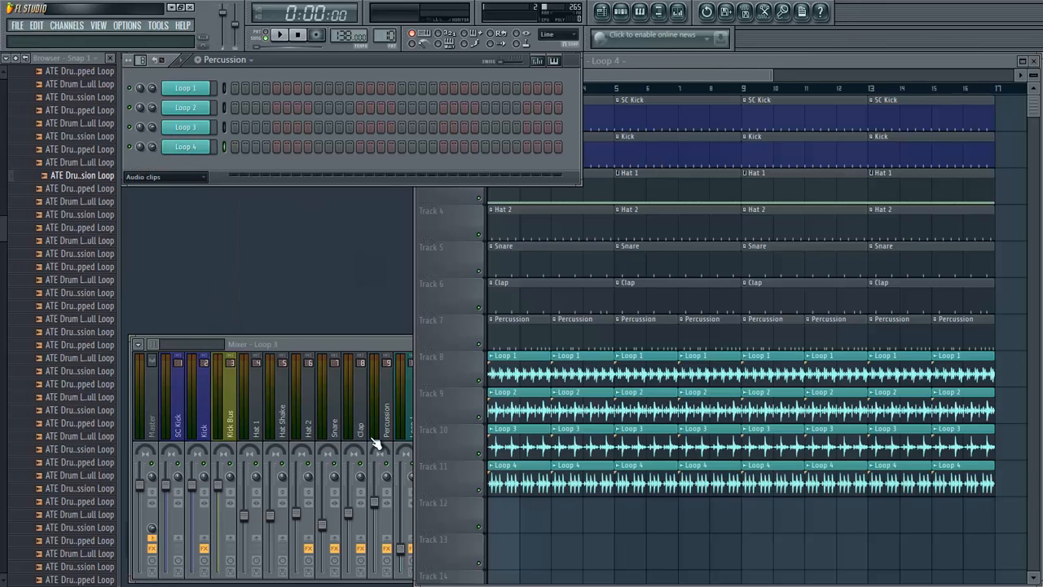
- Link the Loop 4 channel to mixer track 13 and lower that track's volume to about the level of Loop 3
left_click(385, 503)
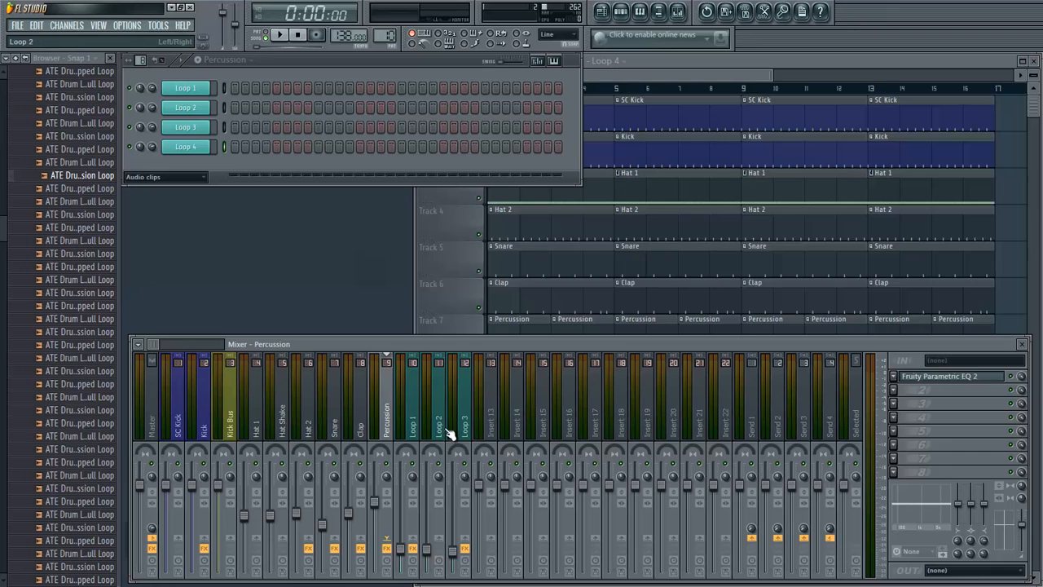
left_click(491, 426)
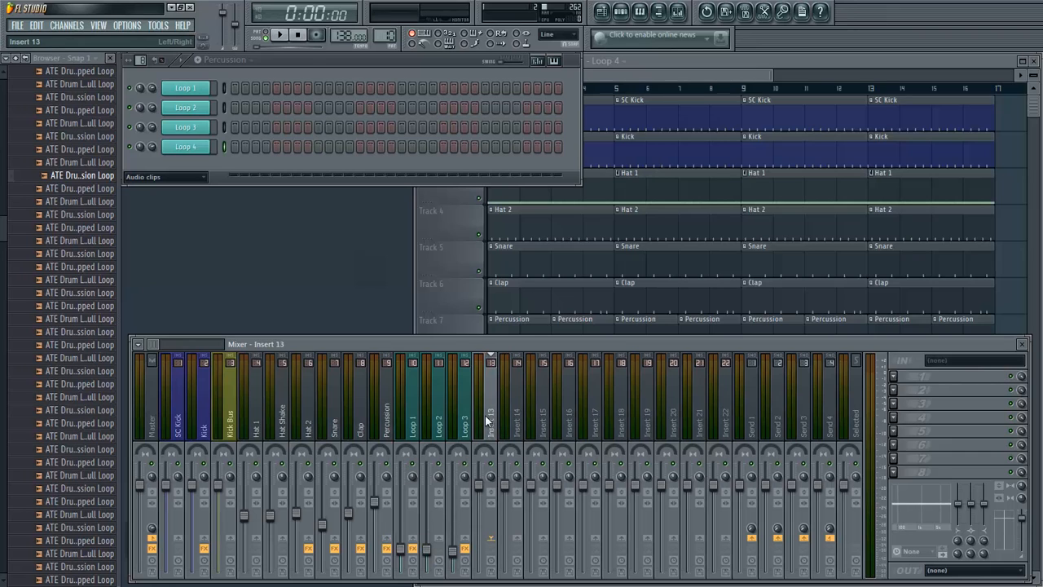
right_click(486, 420)
mouse_move(574, 396)
left_click(638, 401)
left_click_drag(489, 494, 492, 84)
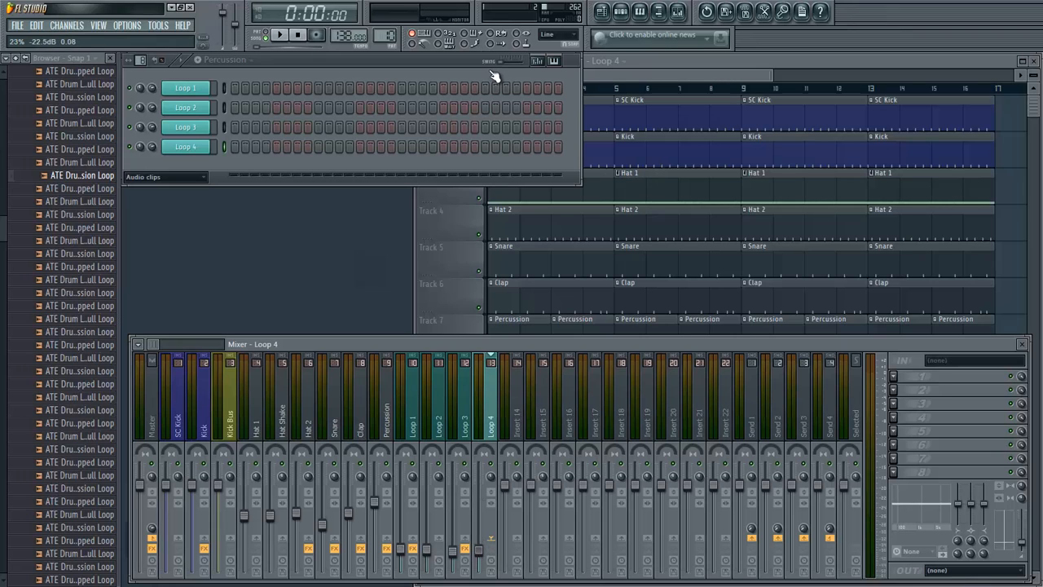
- Add Fruity Parametric EQ 2 to the Loop 4 mixer track with a high-pass preset and raise its cutoff to about 120 Hz
left_click(415, 420)
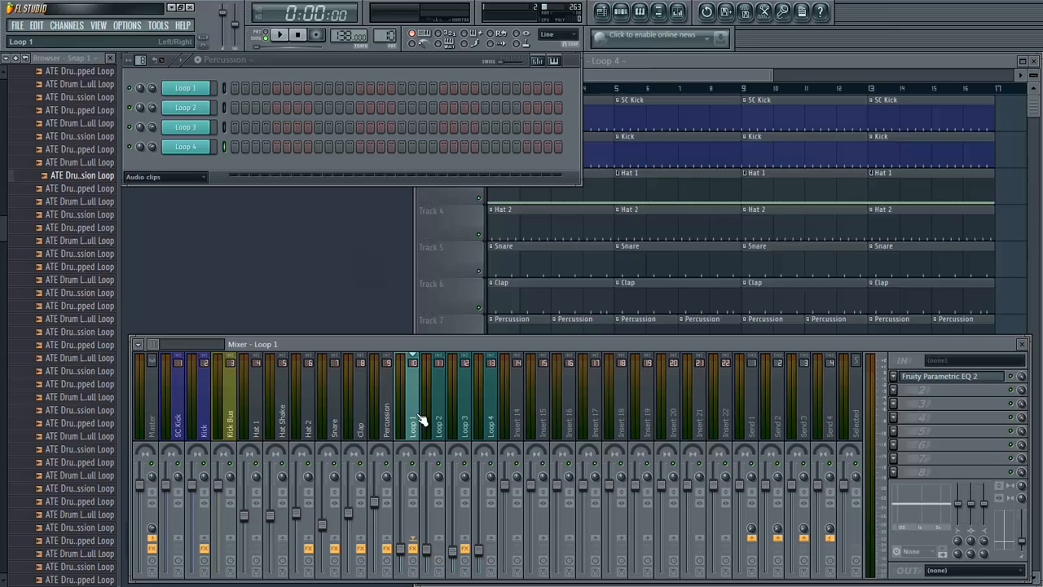
left_click(493, 422)
left_click(899, 386)
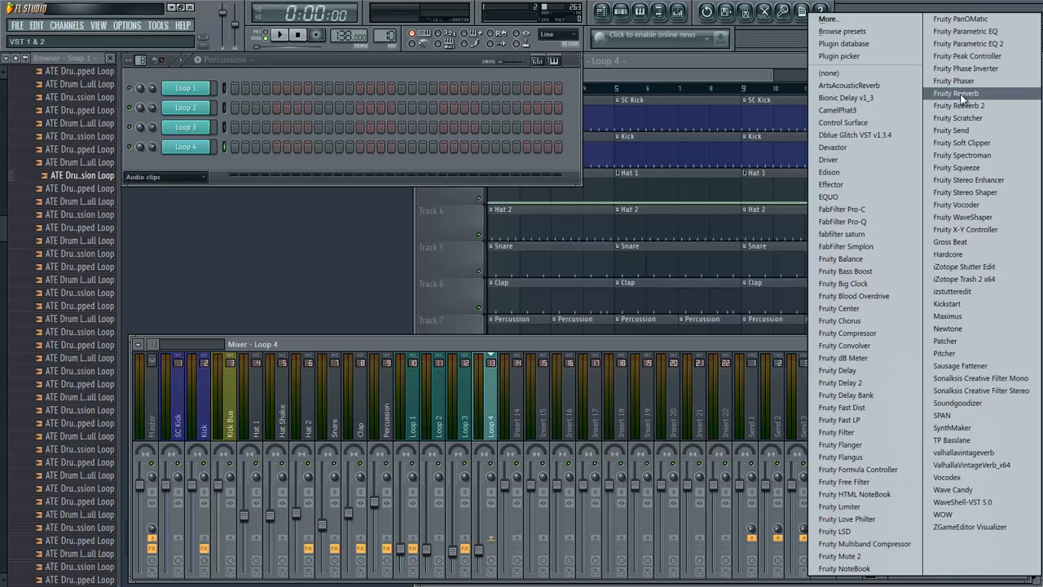
left_click(970, 47)
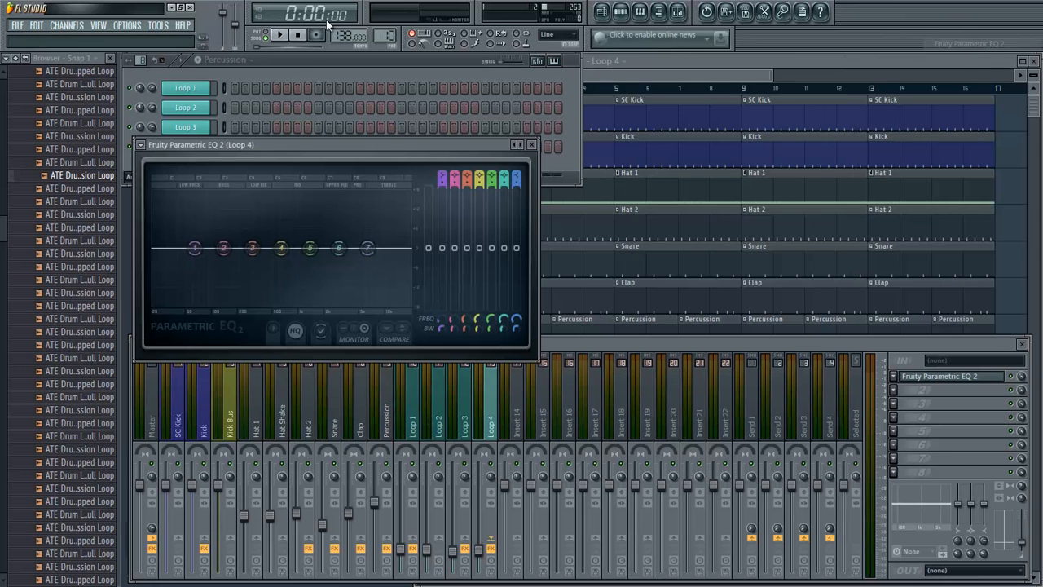
left_click(141, 144)
mouse_move(184, 180)
left_click(282, 40)
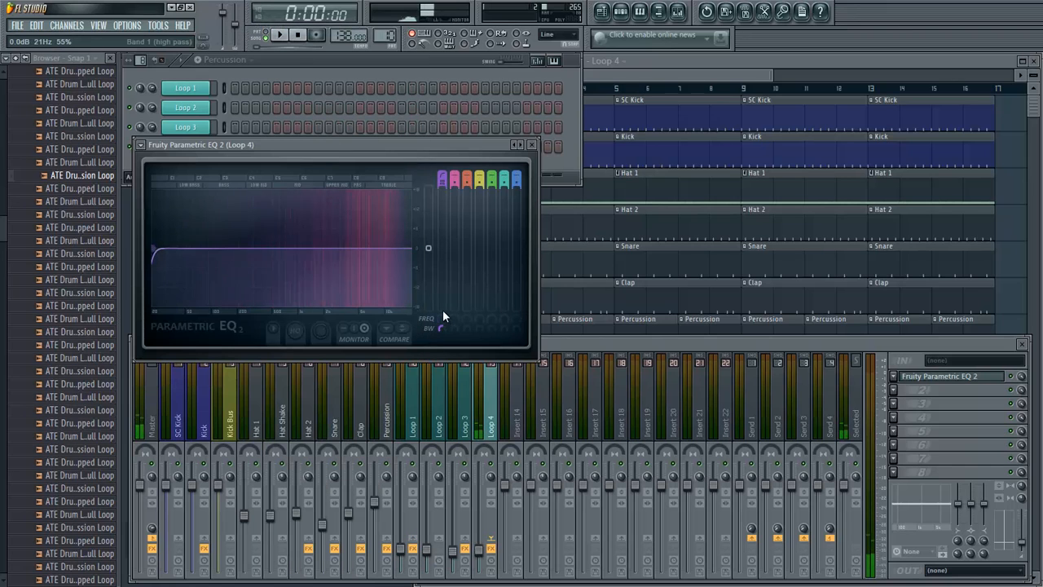
left_click_drag(443, 312, 447, 343)
key("q")
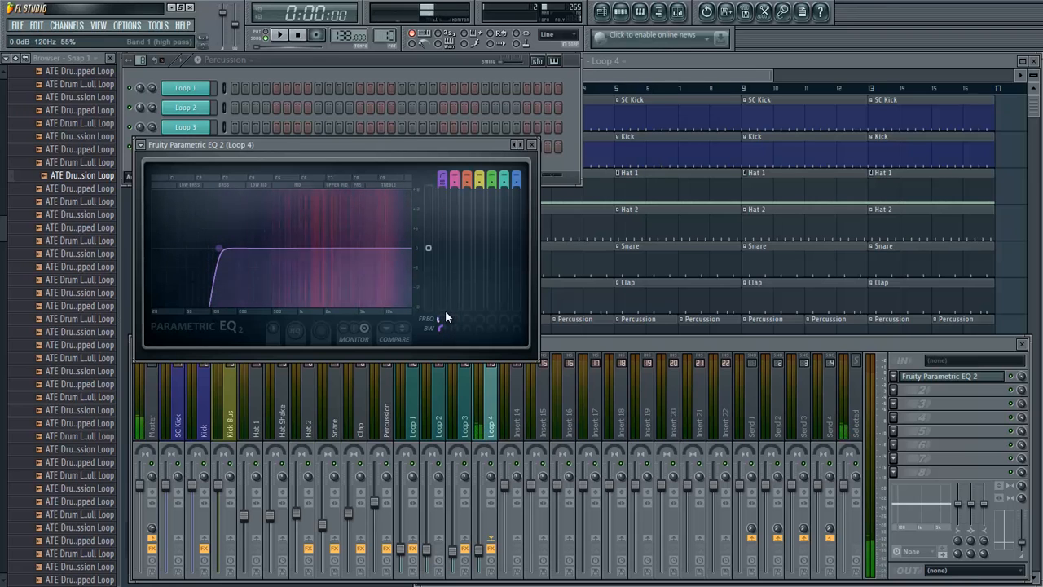
left_click(533, 145)
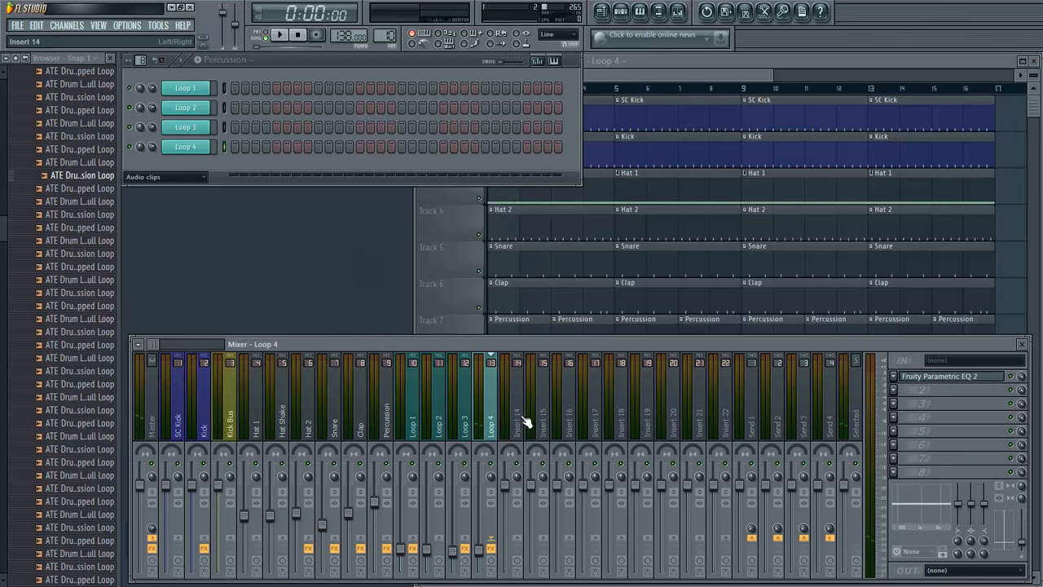
- Play the full arrangement briefly and raise the Loop 3 mixer track's volume to about -19.0 dB
left_click(635, 64)
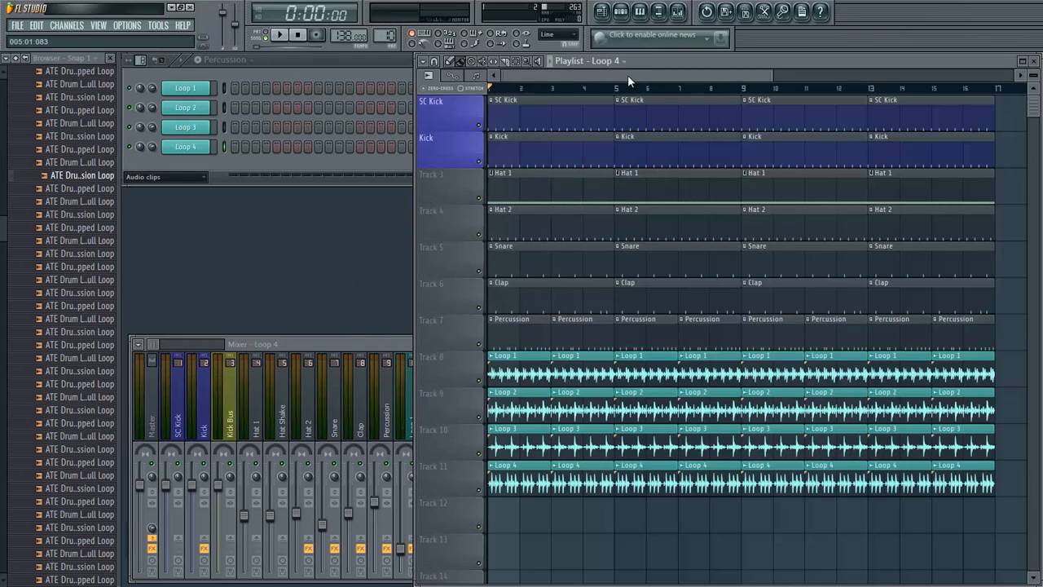
key("space")
left_click(332, 345)
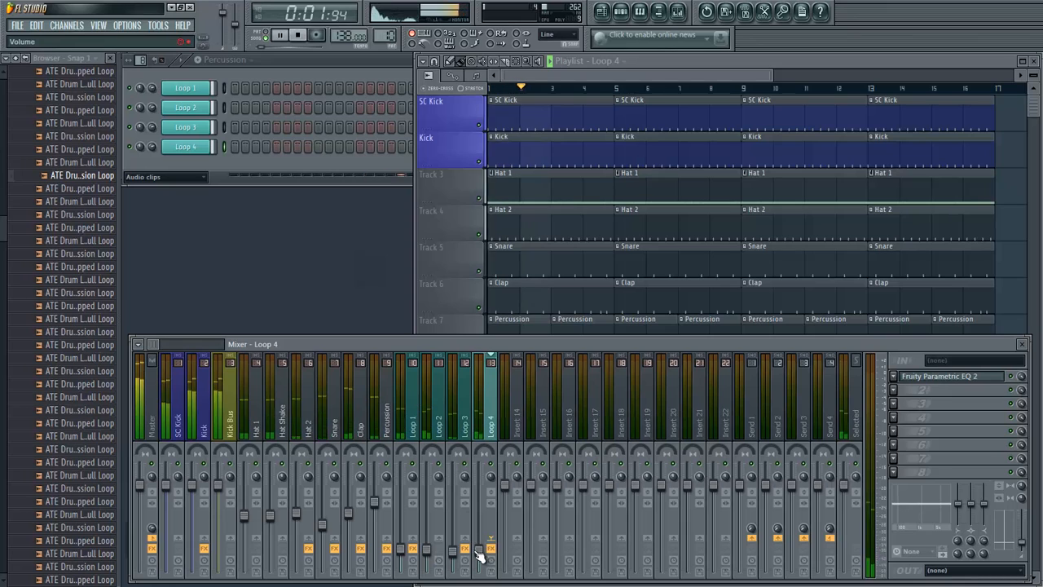
key("space")
left_click_drag(455, 553, 459, 545)
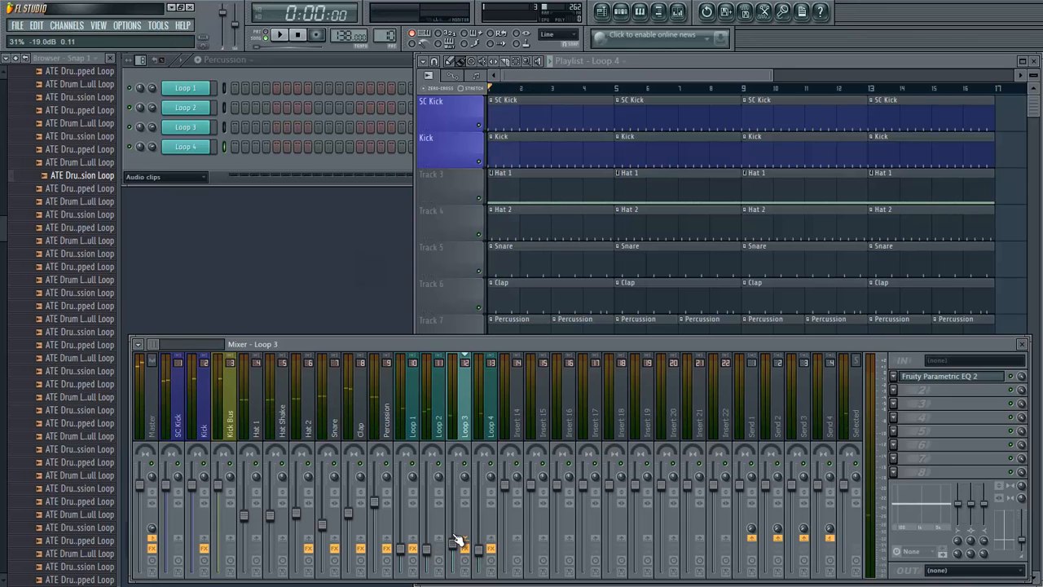
- Lower the Percussion mixer track's volume to about -6.8 dB while the arrangement plays
key("space")
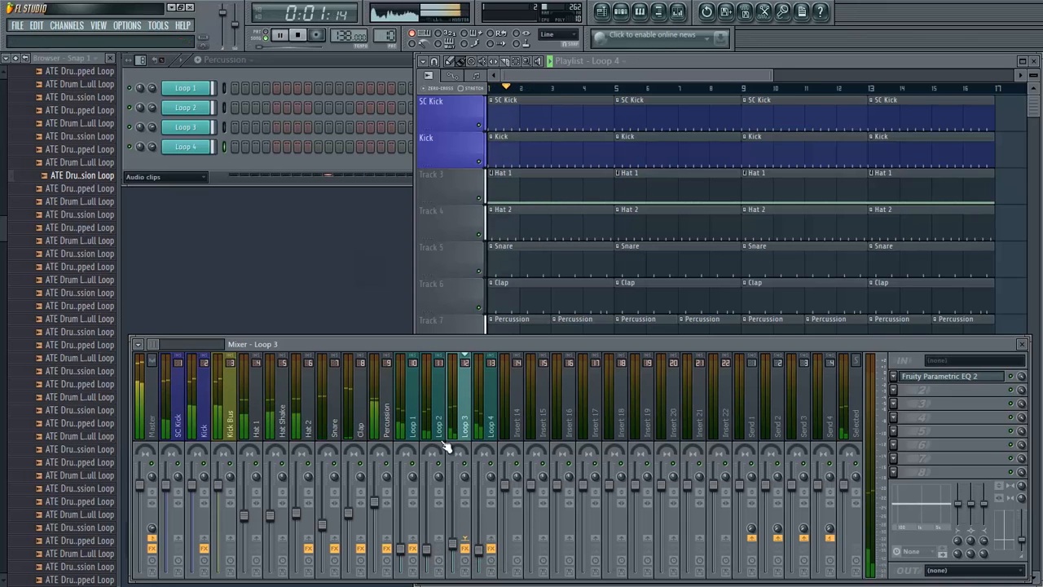
left_click(376, 511)
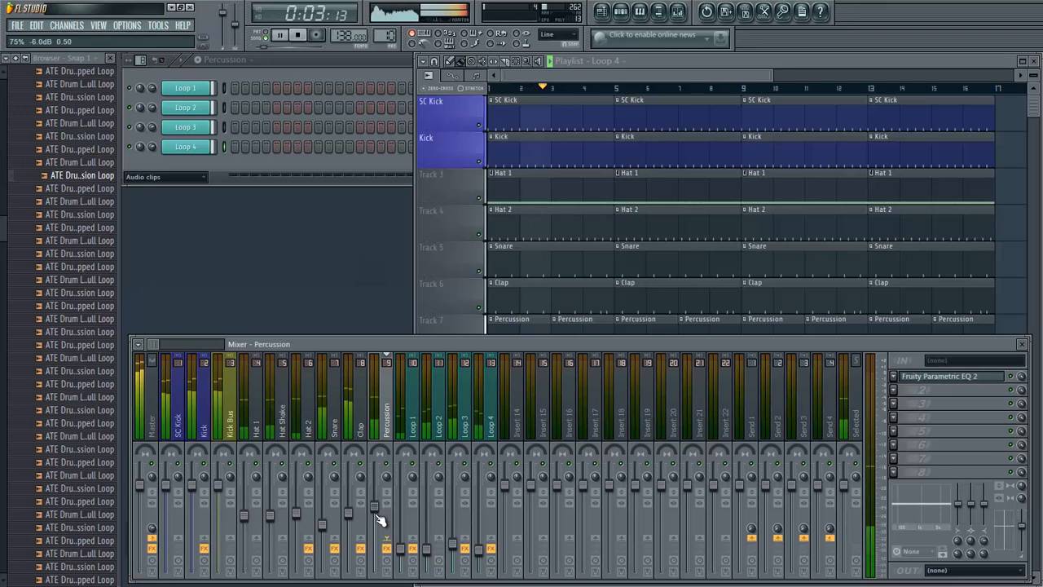
left_click_drag(379, 520, 380, 525)
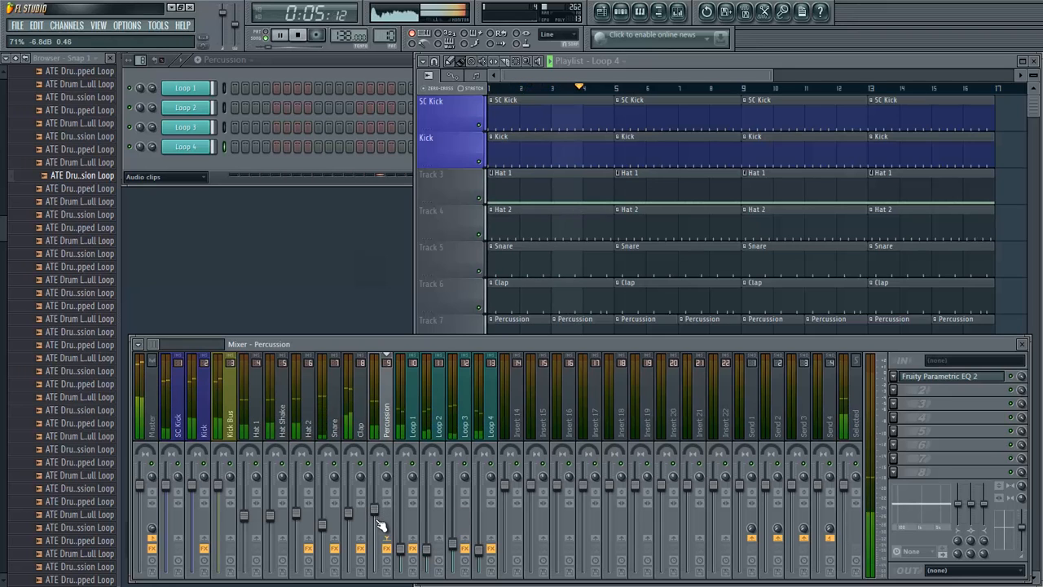
key("space")
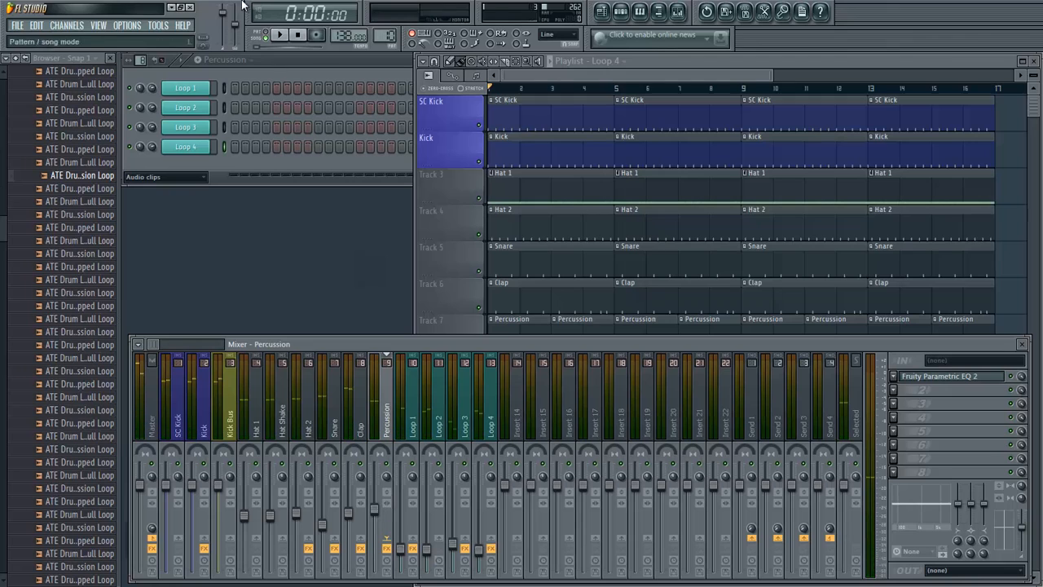
- Show the Unsorted channel group in the channel rack and select the Hat 1 mixer track
left_click(181, 177)
left_click(179, 217)
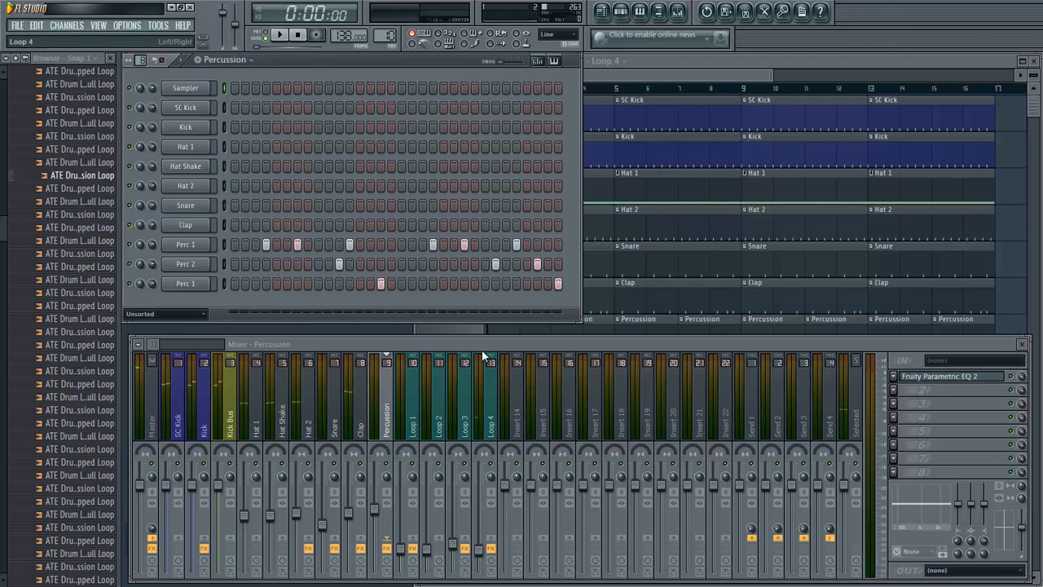
left_click(482, 349)
left_click_drag(313, 422, 266, 426)
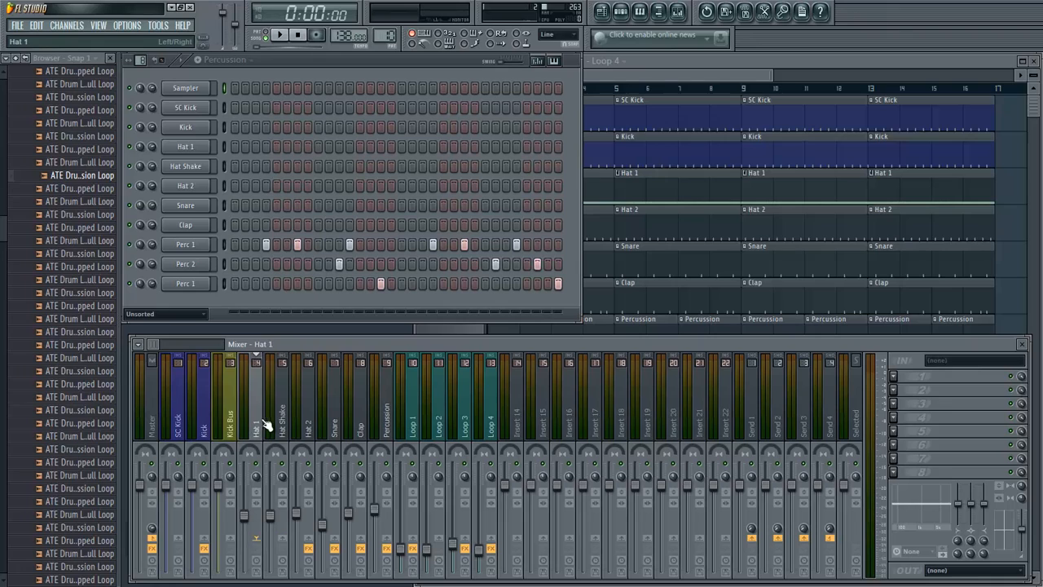
- Rename mixer track 14 as Percussion Bus and colour it olive yellow like the Kick Bus
right_click(517, 422)
left_click(548, 458)
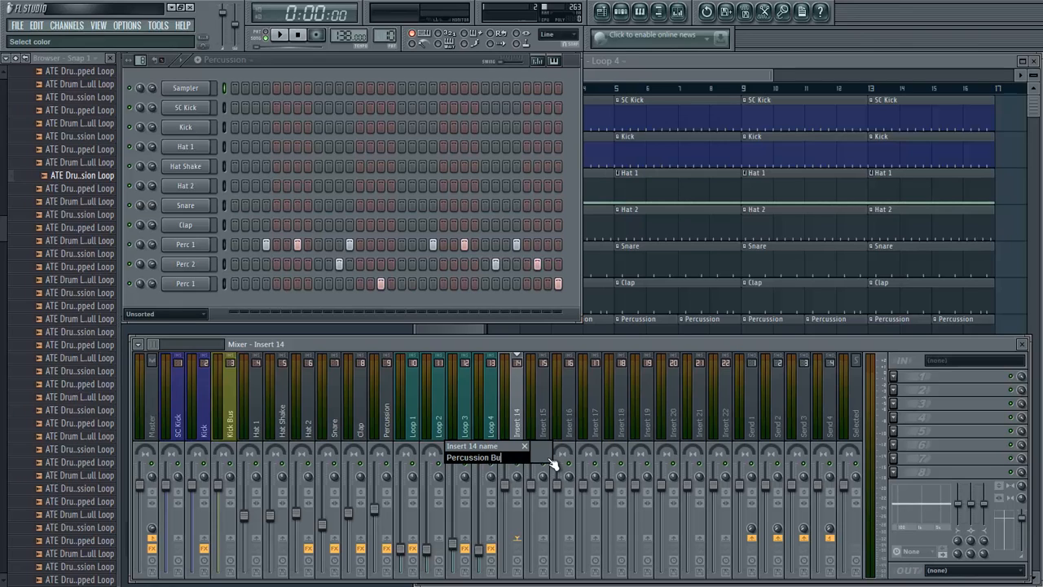
left_click(551, 460)
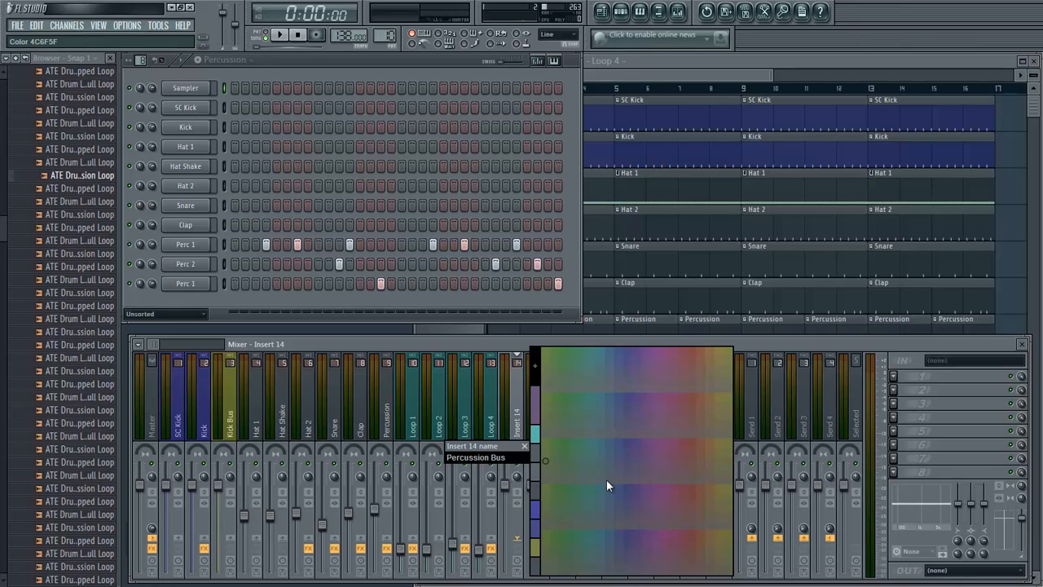
left_click(729, 350)
key("Return")
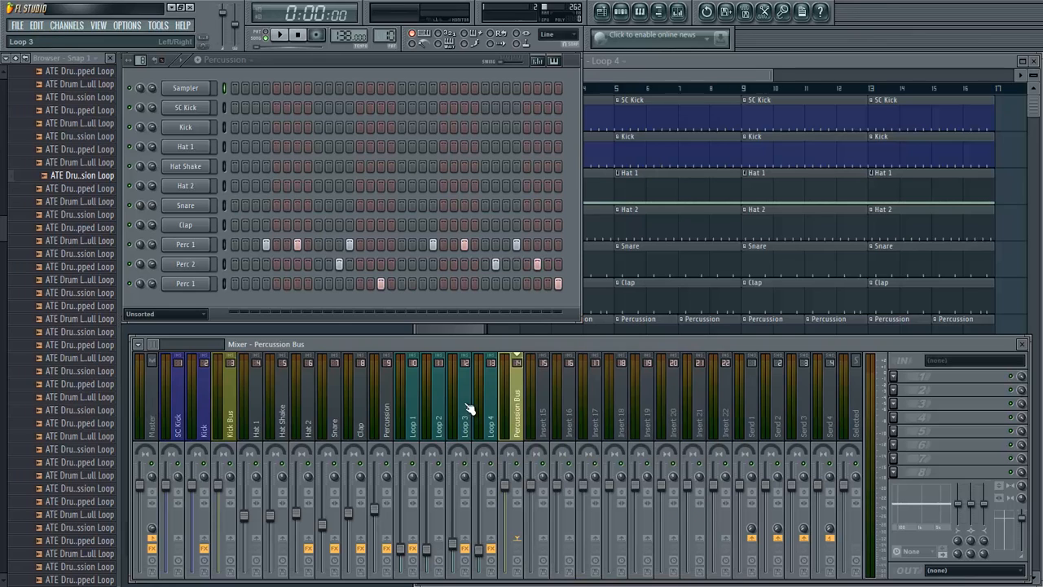
- Route the Hat 1, Hat Shake and Hat 2 mixer tracks only to the Percussion Bus
left_click(259, 418)
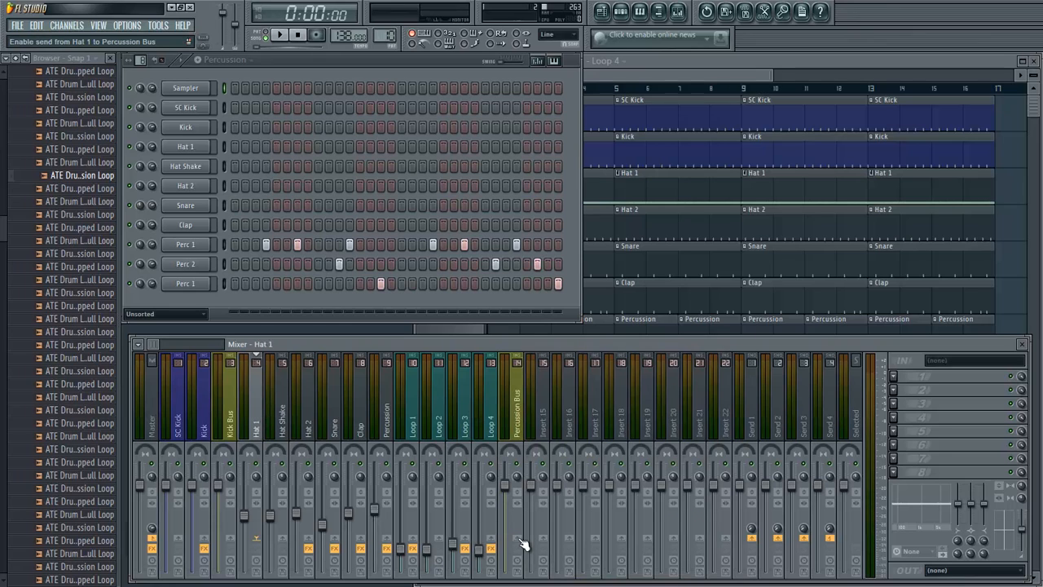
left_click(480, 418)
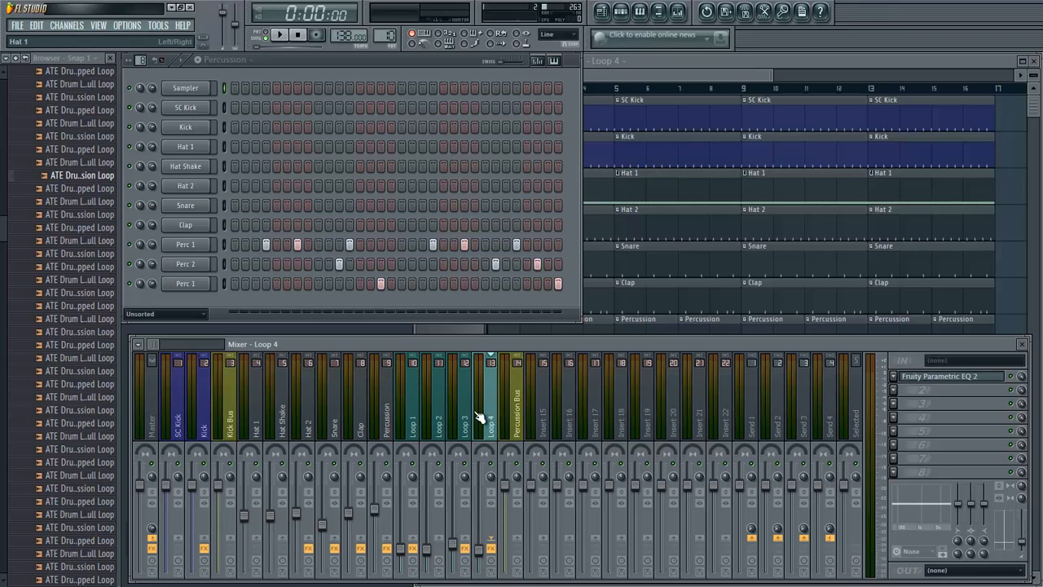
left_click(257, 418)
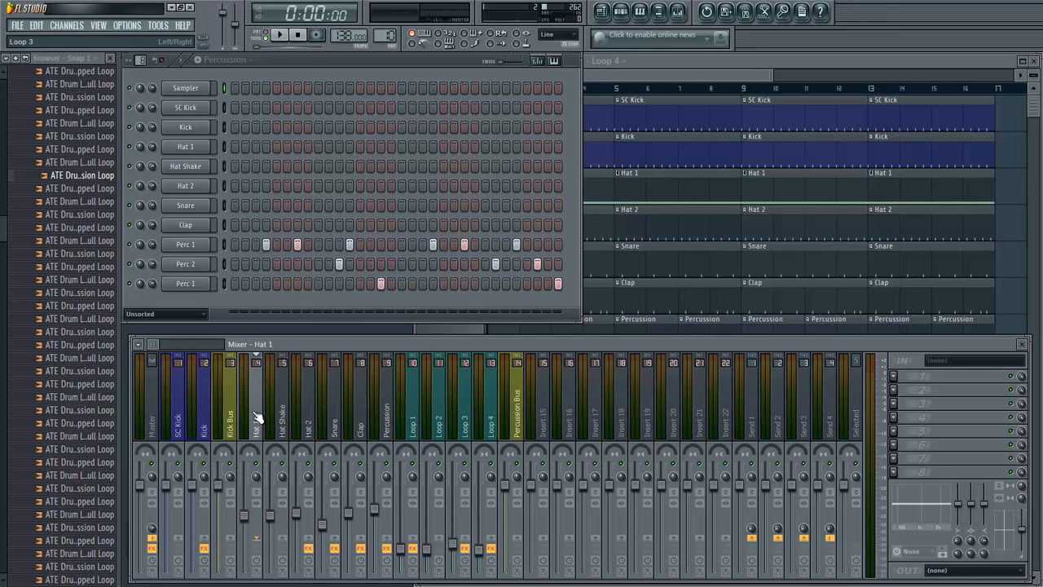
right_click(519, 538)
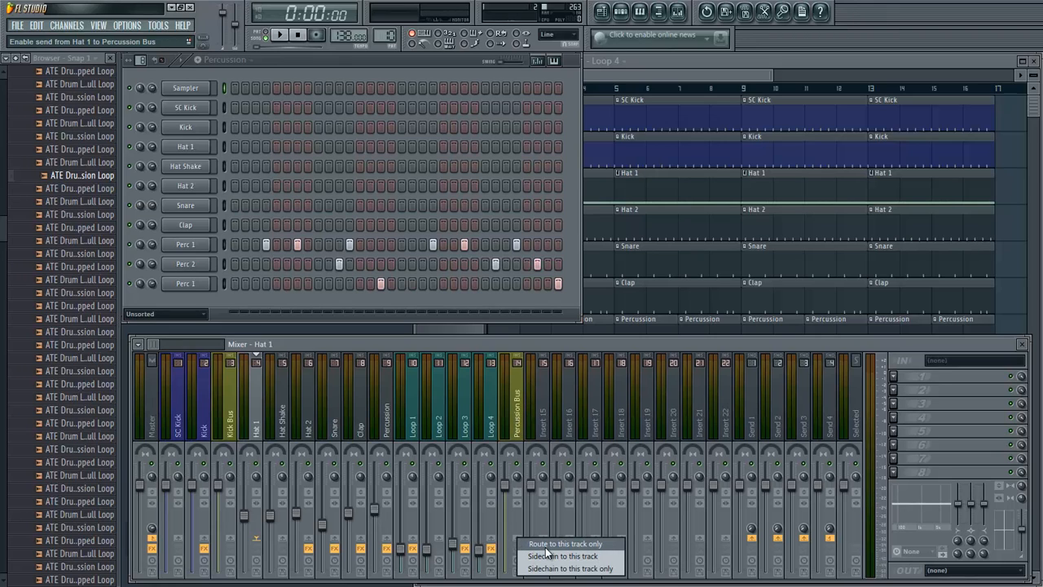
left_click(545, 544)
left_click(285, 410)
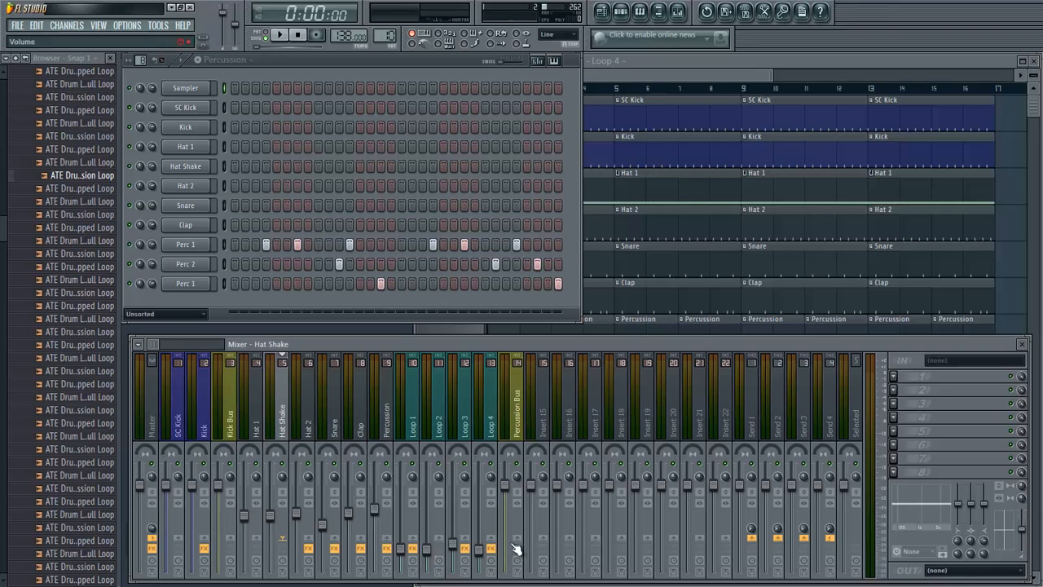
left_click(309, 383)
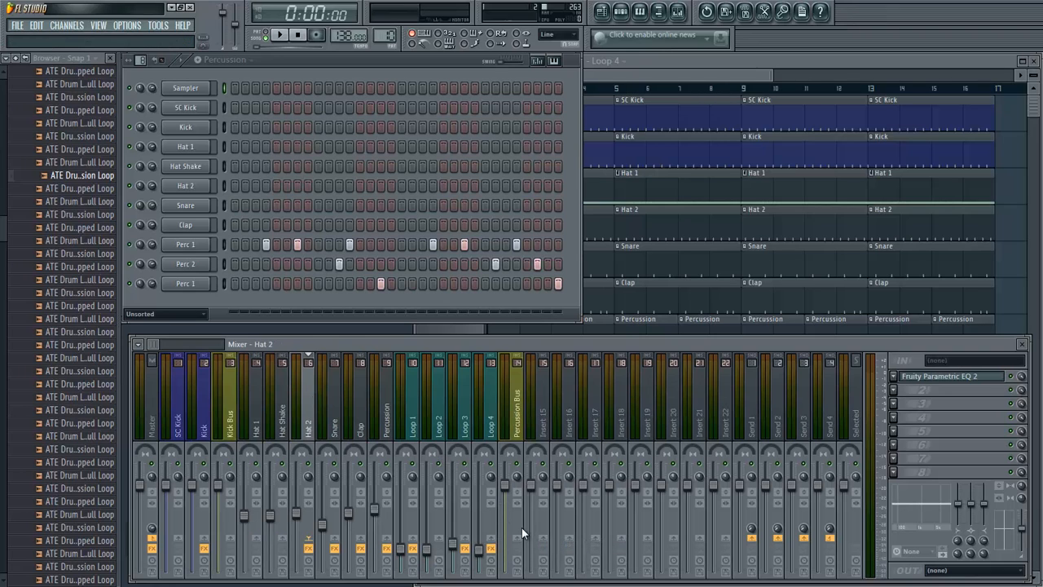
right_click(522, 534)
left_click(558, 538)
- Route the Snare, Clap and Percussion mixer tracks exclusively to the Percussion Bus
left_click(333, 411)
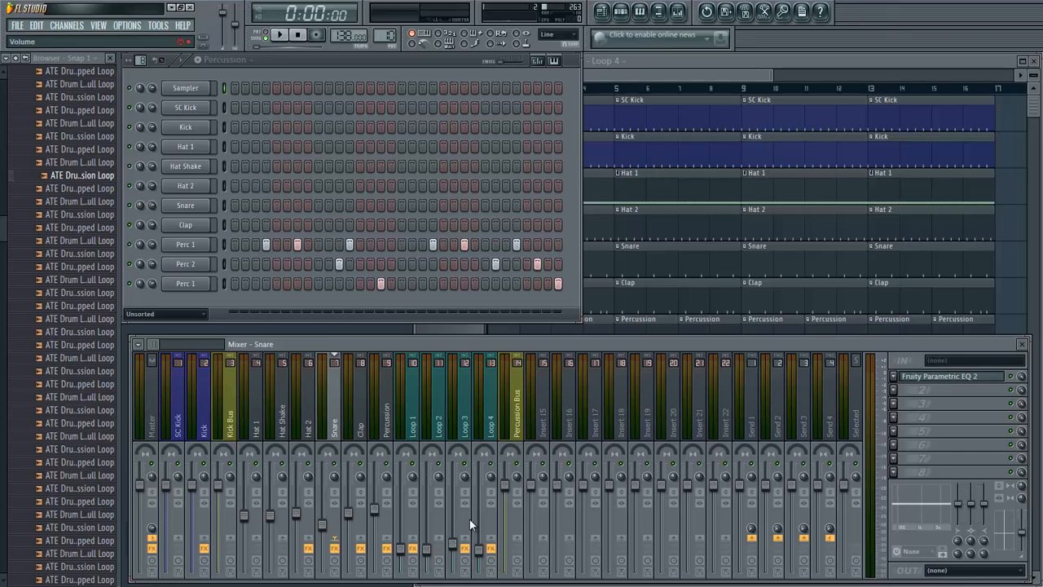
right_click(516, 537)
left_click(542, 542)
left_click(358, 417)
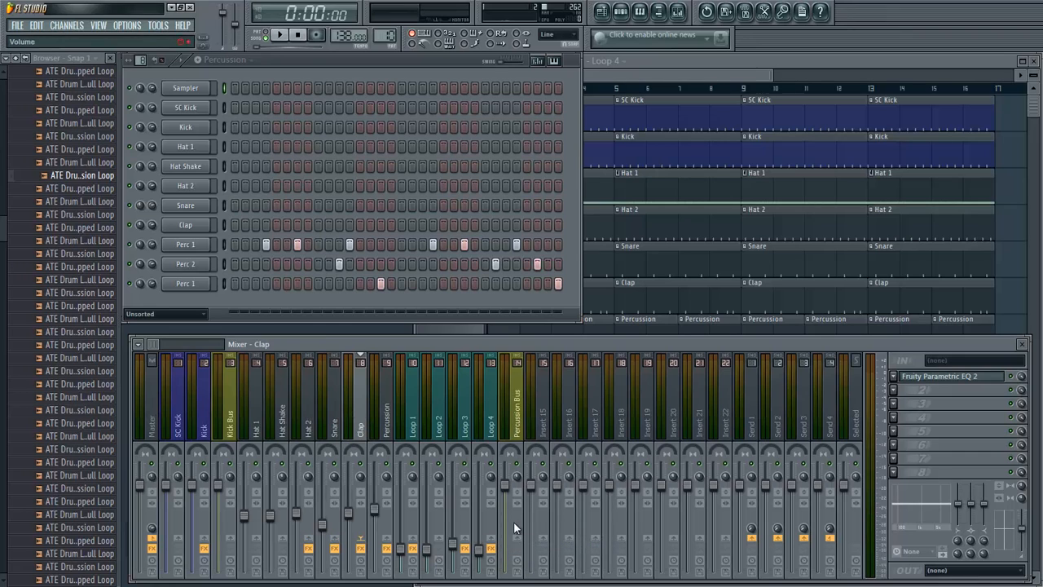
right_click(514, 525)
left_click(542, 543)
left_click(388, 418)
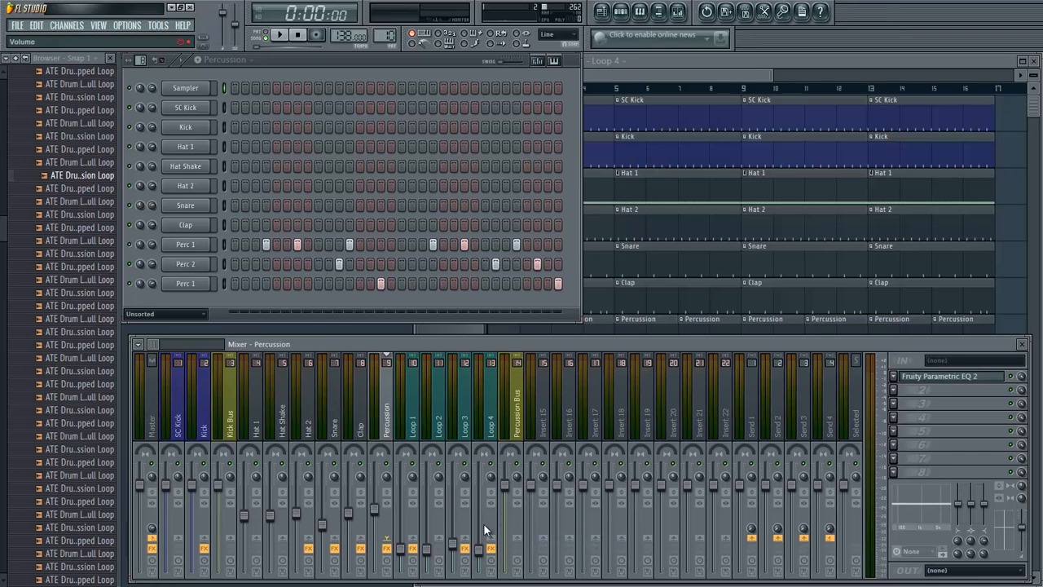
right_click(517, 536)
left_click(542, 543)
- Route the Loop 1, Loop 2, Loop 3 and Loop 4 mixer tracks only to the Percussion Bus
left_click(414, 418)
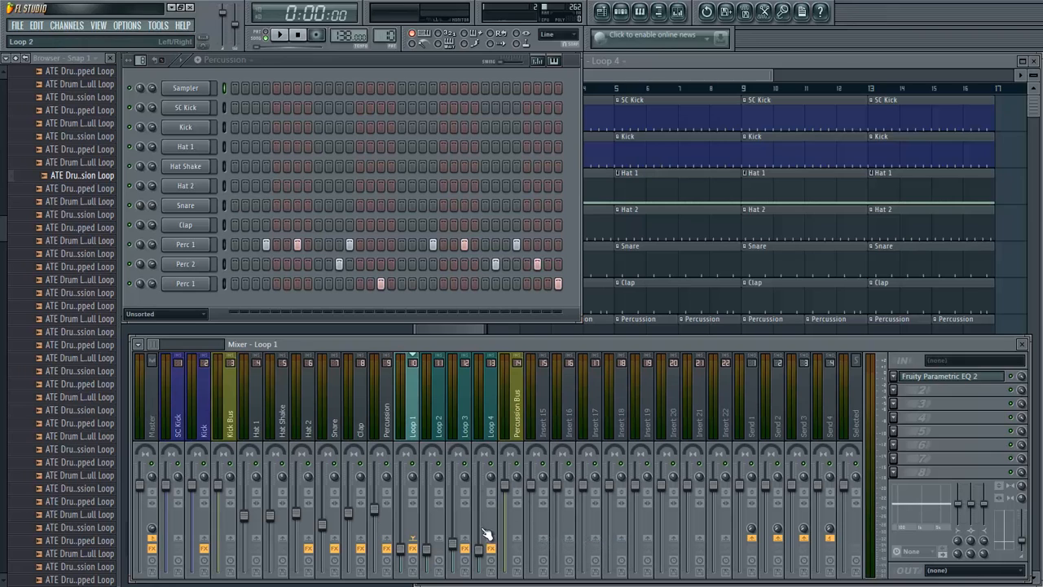
right_click(511, 545)
left_click(542, 542)
left_click(440, 417)
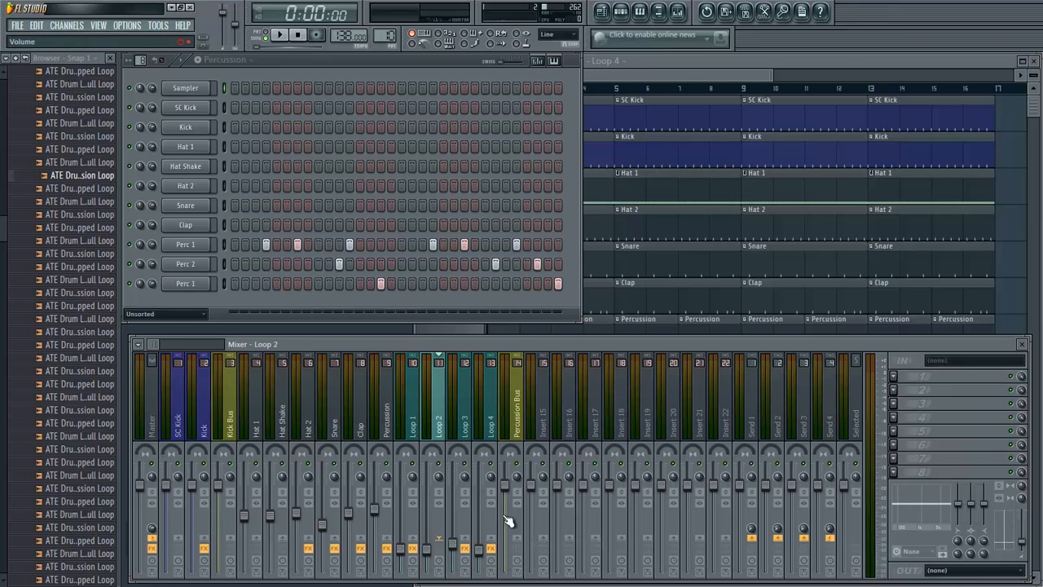
right_click(514, 542)
left_click(542, 543)
right_click(526, 544)
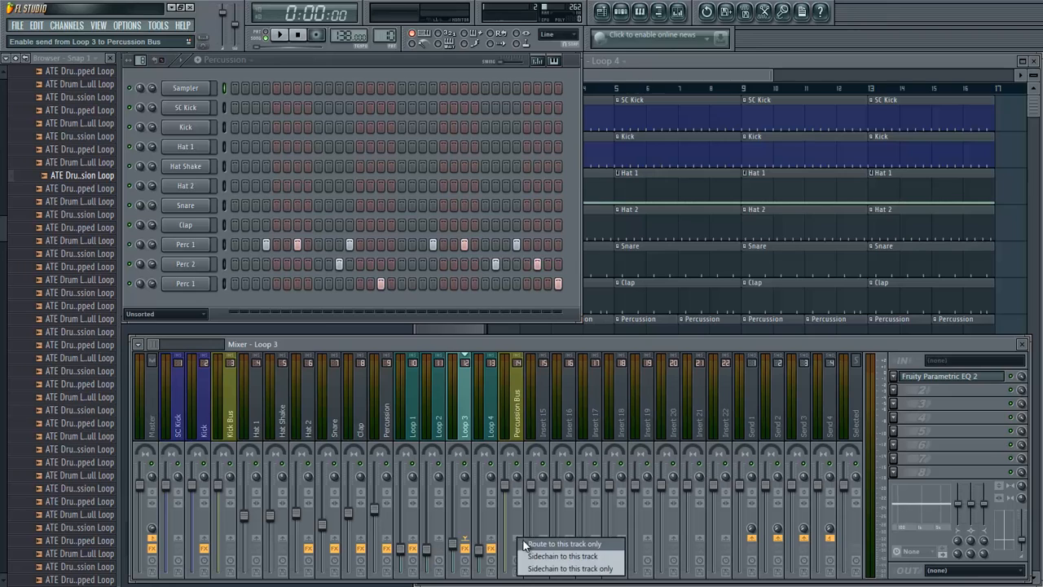
left_click(489, 424)
right_click(525, 544)
left_click(525, 544)
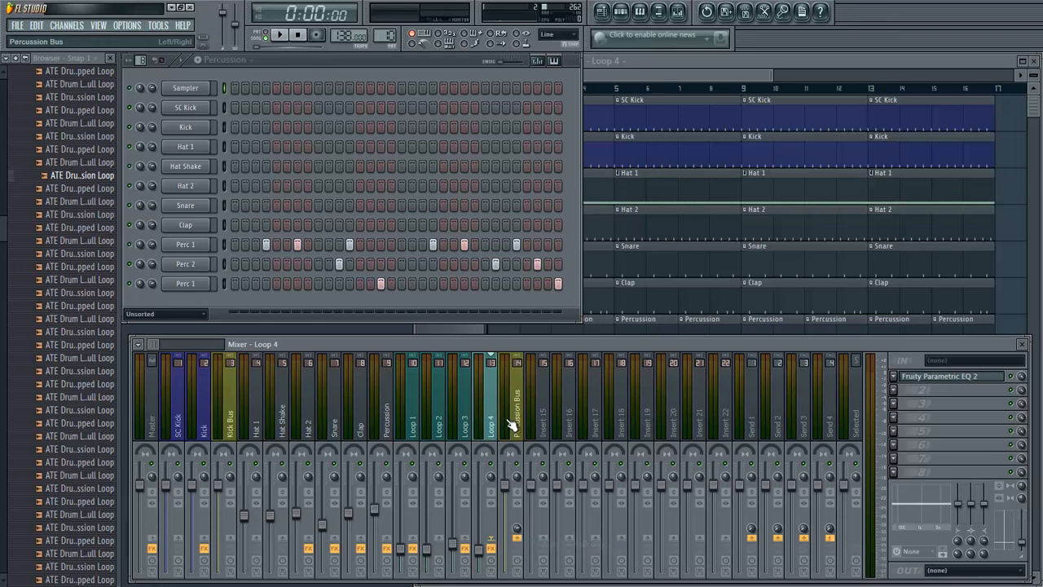
- Select the Percussion Bus and lower its volume slightly while the arrangement plays
left_click(517, 424)
key("space")
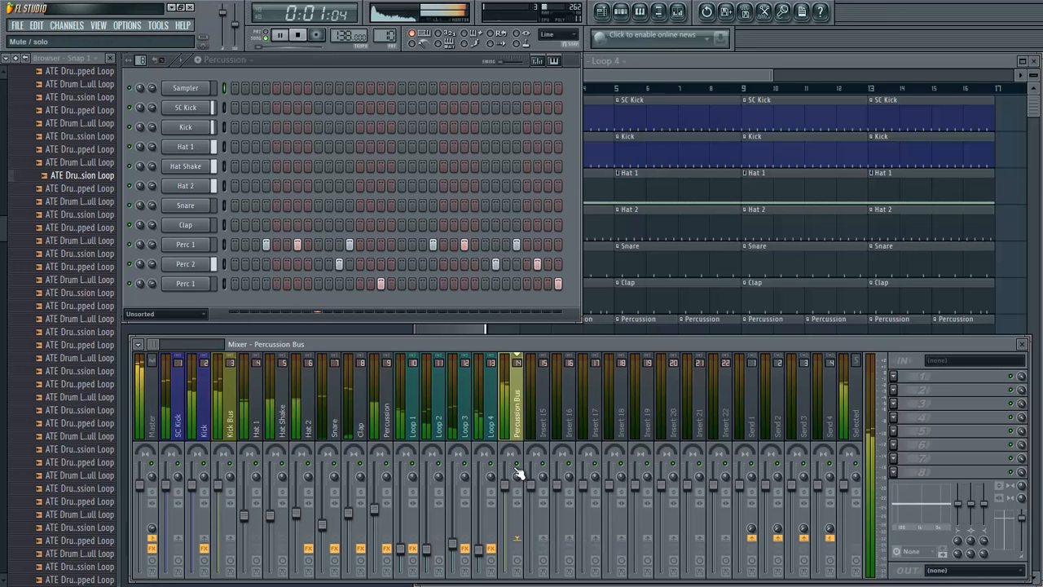
key("space")
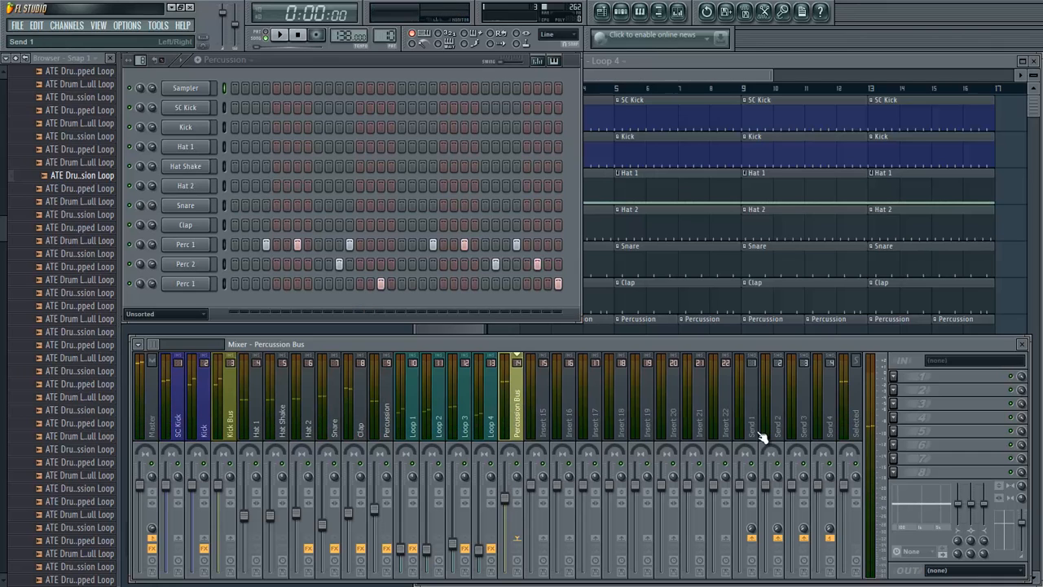
- Add Fruity Parametric EQ 2 to the Percussion Bus and boost the band 7 high shelf by about 0.8 dB near 2.5 kHz
left_click(906, 377)
left_click(939, 44)
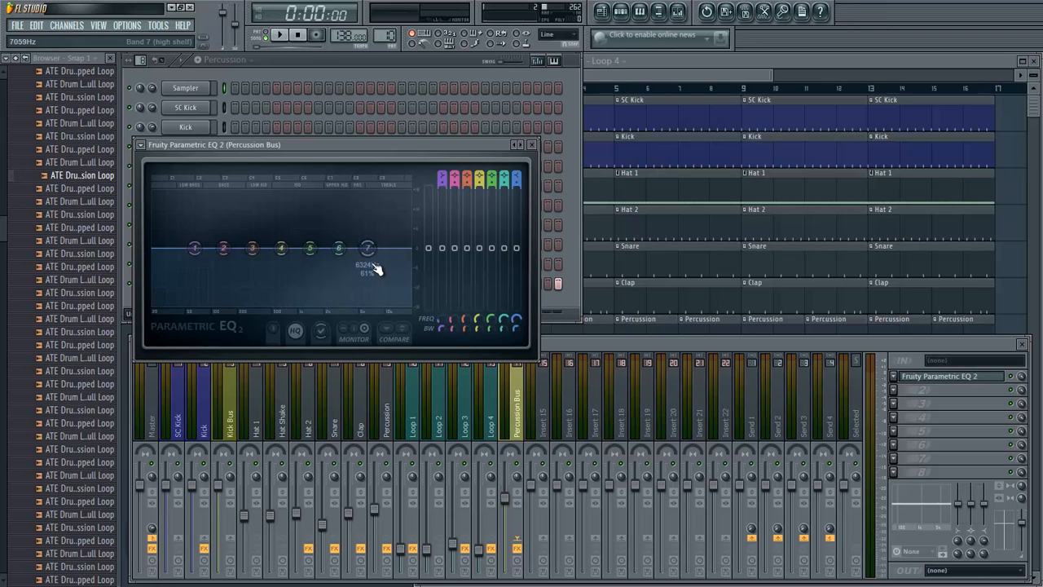
key("space")
left_click_drag(367, 259, 334, 260)
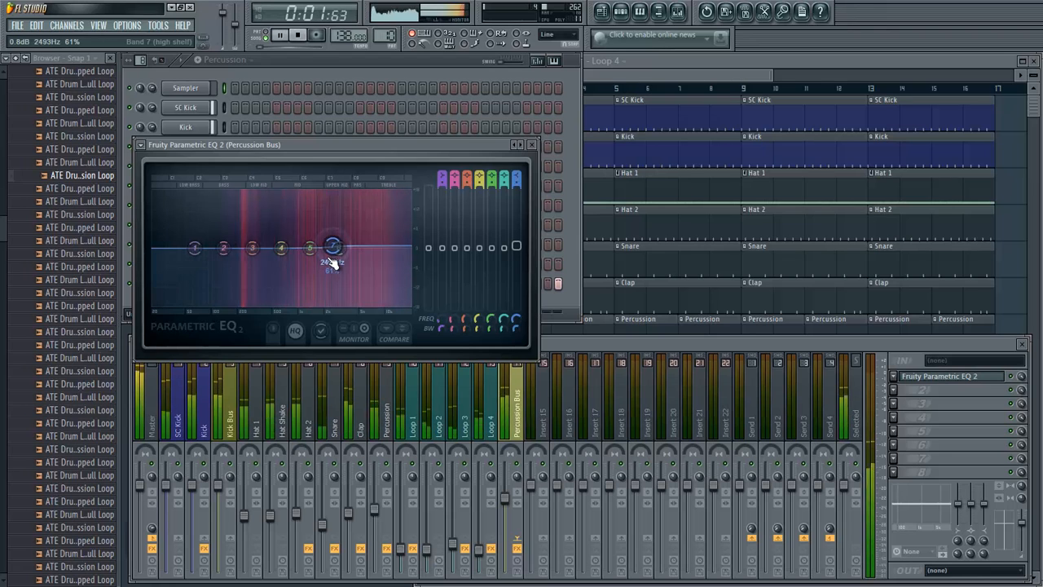
key("space")
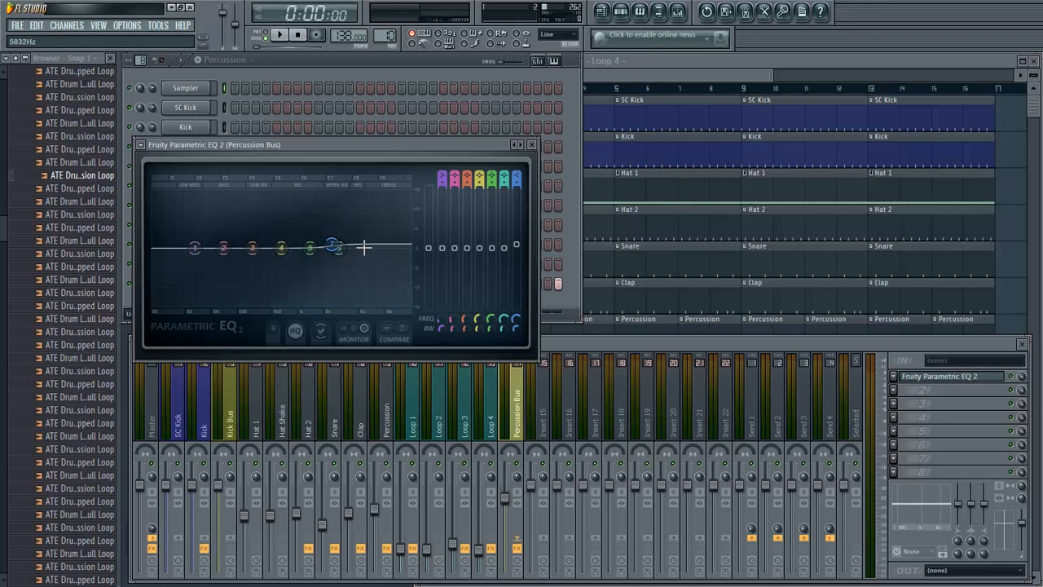
- Boost band 6 of the Percussion Bus EQ by about 0.7 dB around 6.8 kHz while the arrangement plays
key("space")
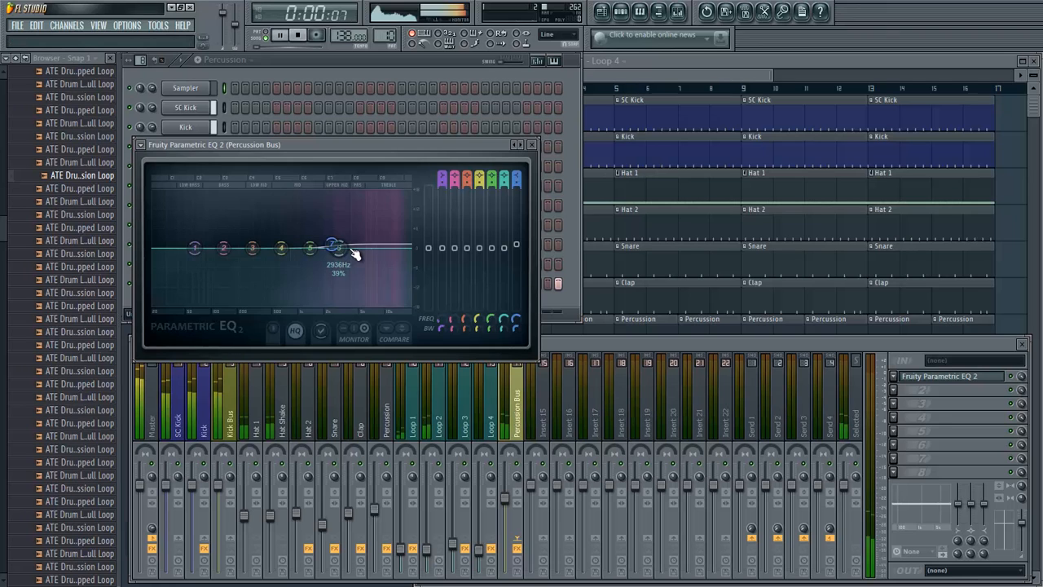
left_click_drag(352, 251, 394, 243)
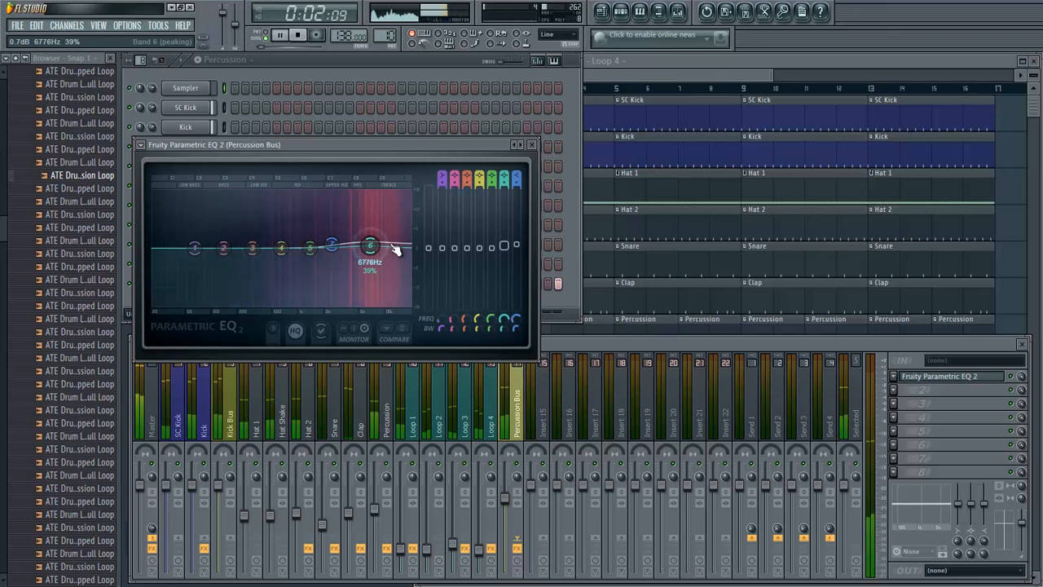
key("space")
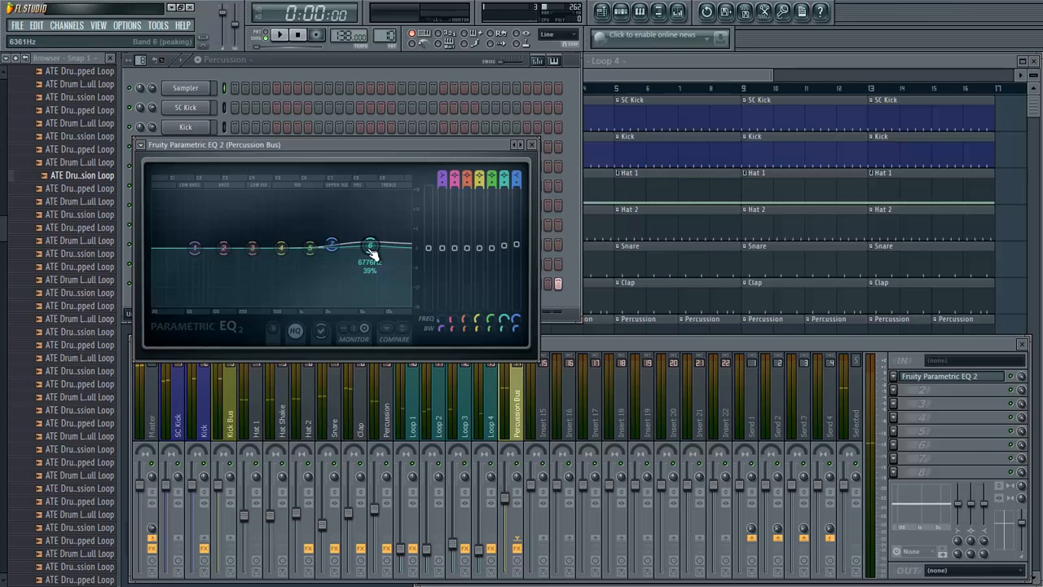
- Narrow EQ band 6, shift it slightly lower in frequency and raise its gain a little, checking it against playback
scroll(371, 256, "down", 1)
scroll(371, 256, "down", 3)
left_click_drag(371, 255, 366, 247)
key("space")
key("space")
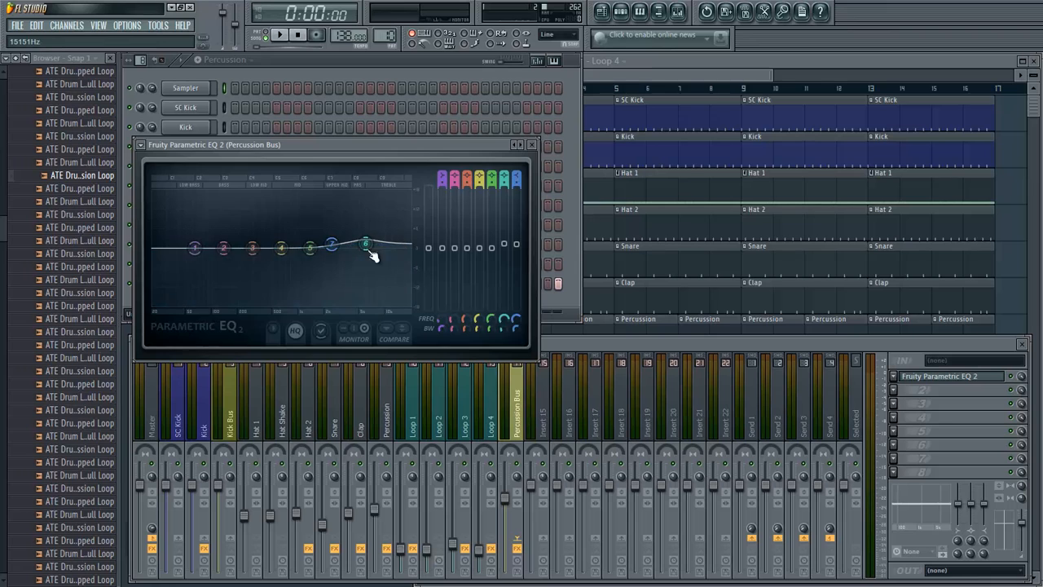
- Boost EQ band 3 by about 1.0 dB around 294 Hz with a 35% bandwidth while the arrangement plays
key("space")
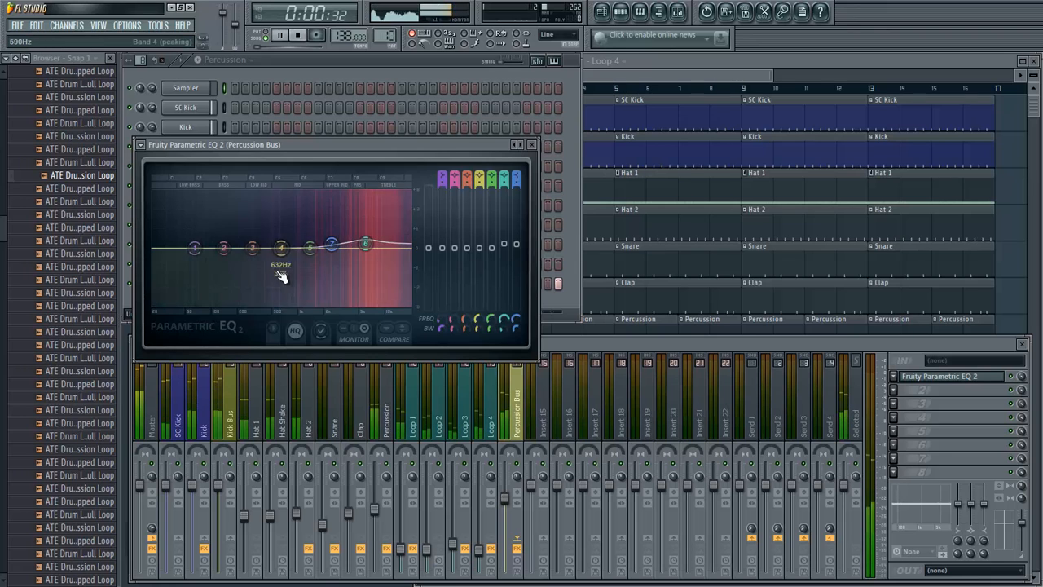
left_click_drag(255, 261, 256, 255)
scroll(256, 258, "down", 2)
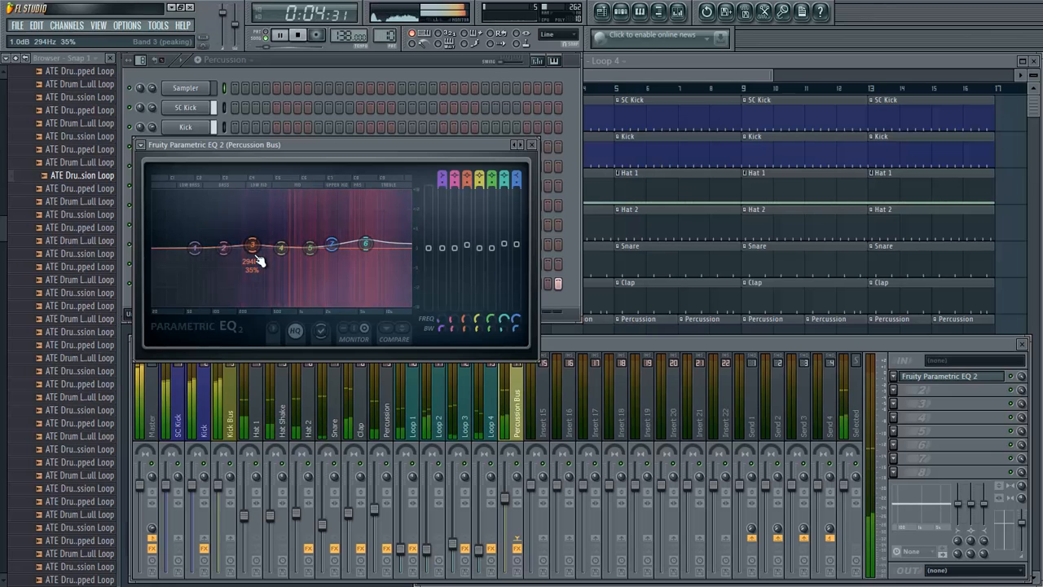
key("space")
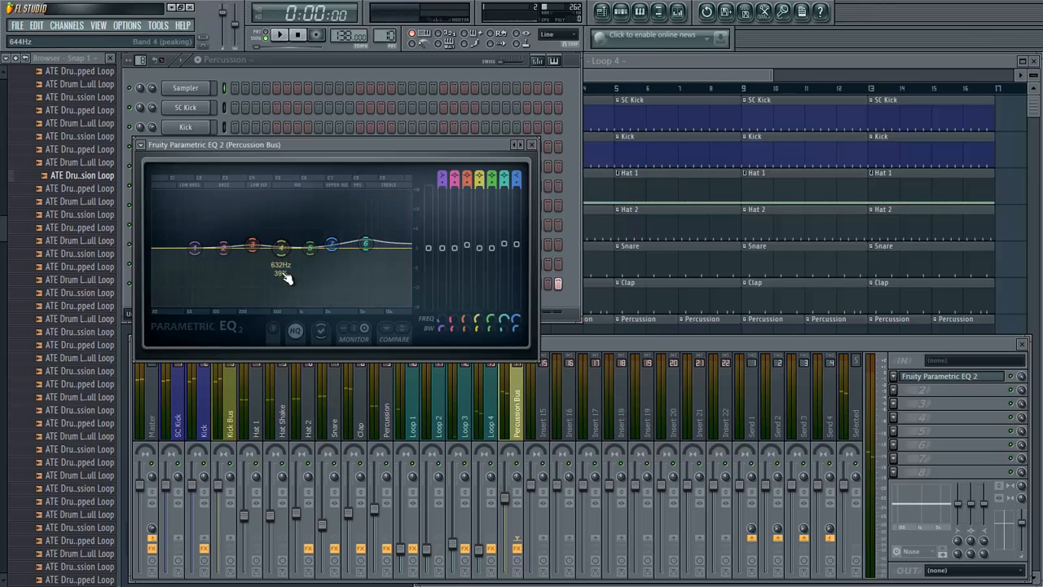
- Boost EQ band 4 by about 0.9 dB around 898 Hz with a 31% bandwidth during playback, and close the EQ
key("space")
left_click_drag(282, 247, 297, 245)
scroll(298, 250, "down", 3)
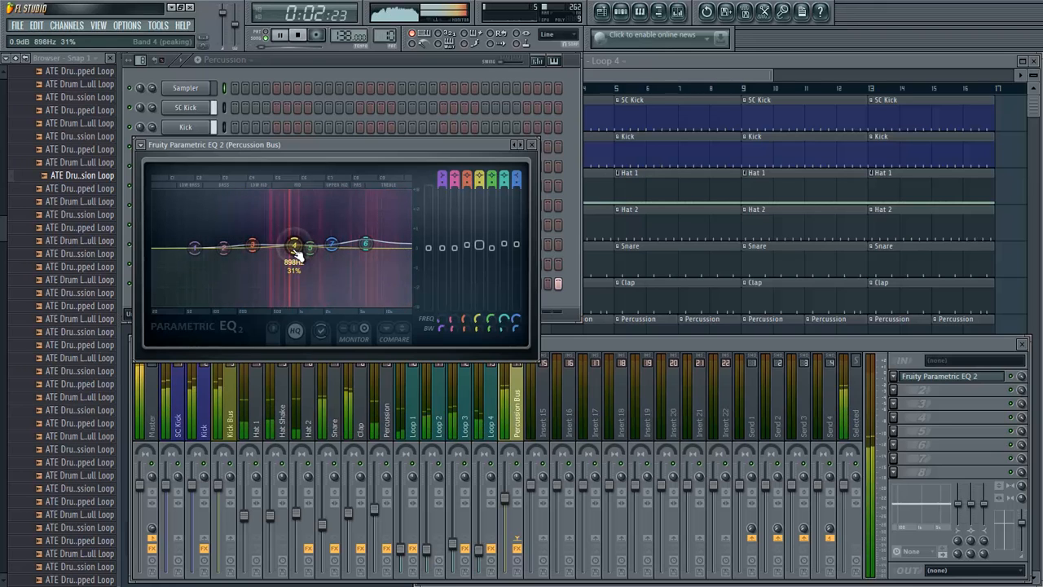
key("space")
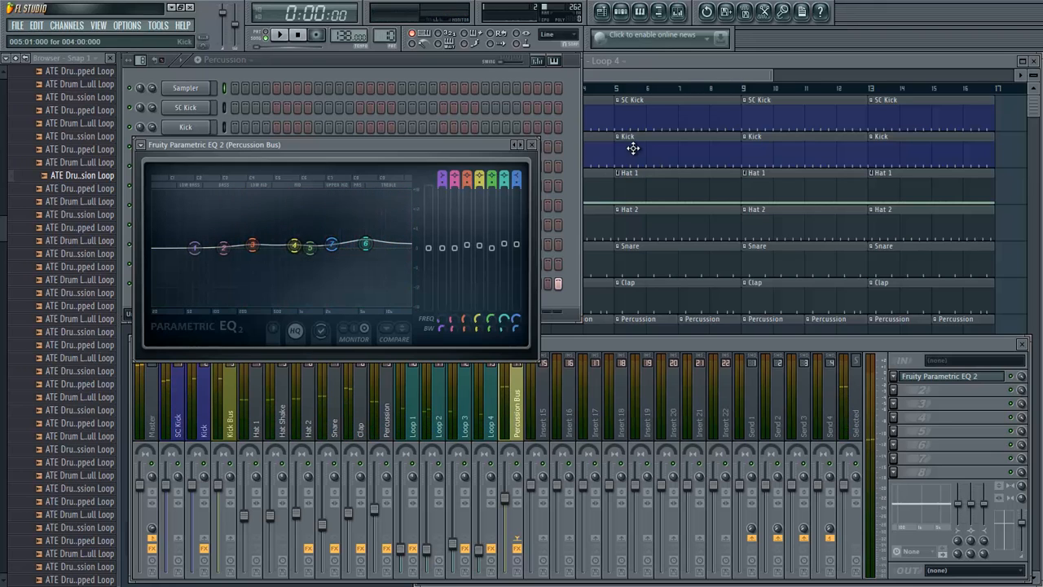
left_click(532, 145)
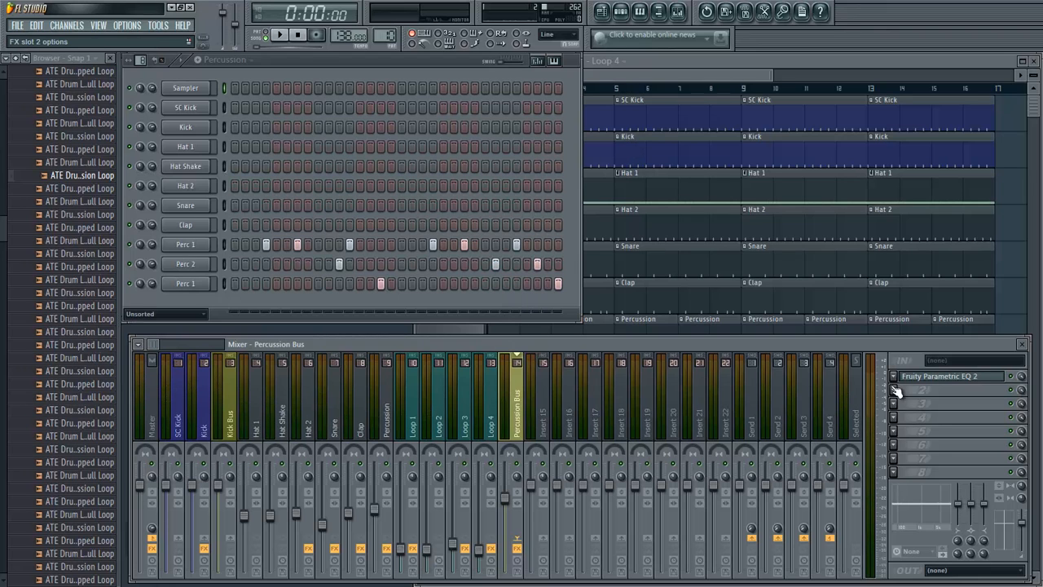
- Add a second Fruity Parametric EQ 2 in the Percussion Bus's slot 2 and load the 40Hz cut preset
left_click(897, 392)
left_click(965, 43)
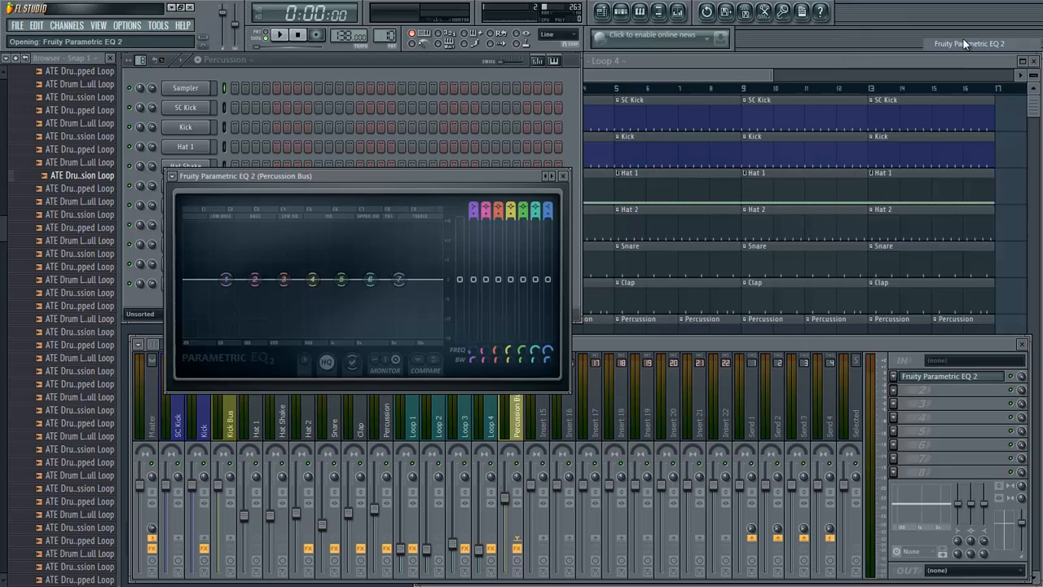
left_click(177, 175)
mouse_move(211, 211)
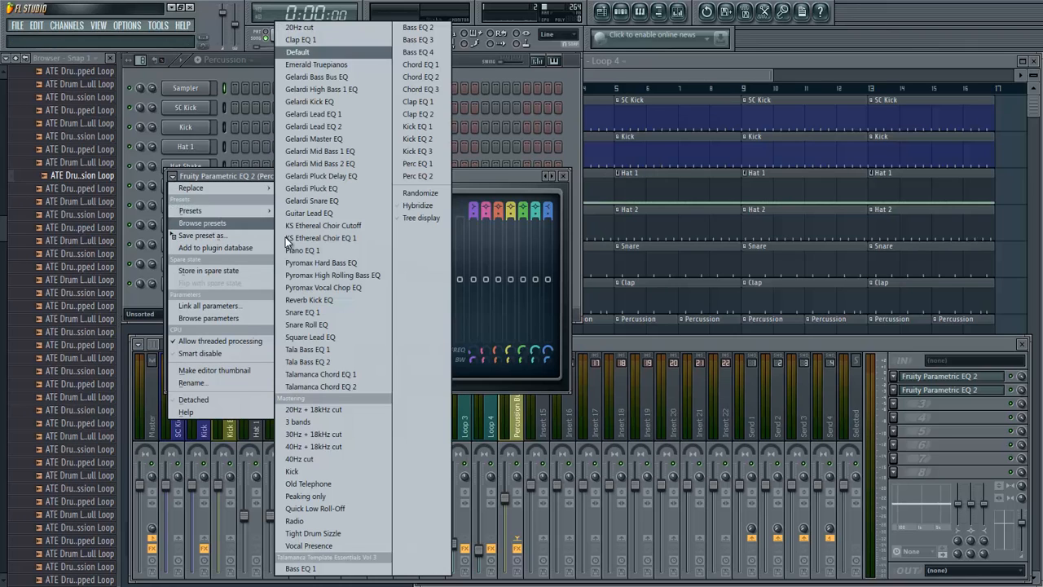
left_click(323, 456)
- Raise the second EQ's high-pass cutoff to about 138 Hz during playback, close it and bring the playlist to the front
key("space")
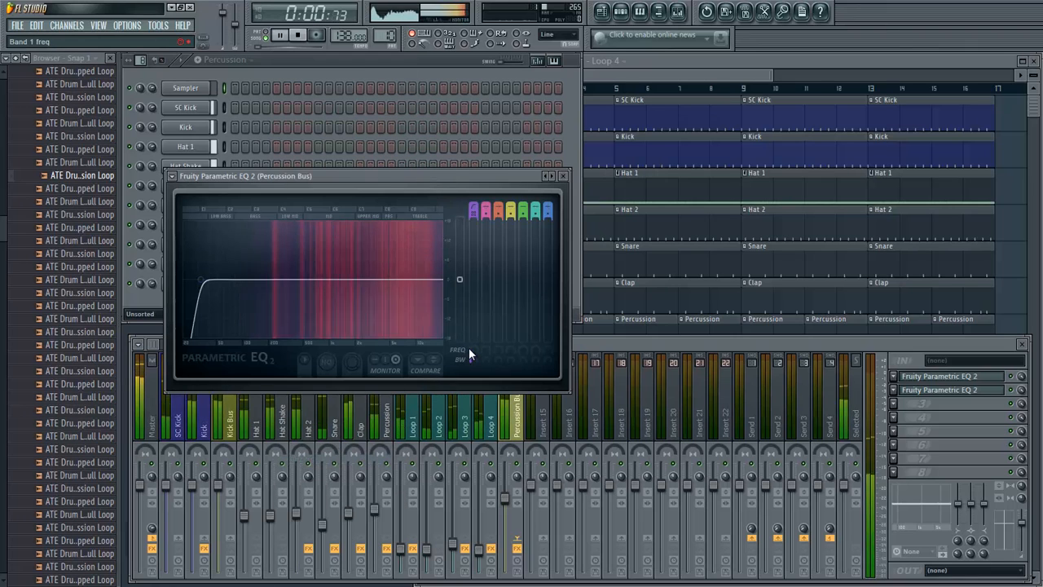
left_click_drag(469, 349, 465, 278)
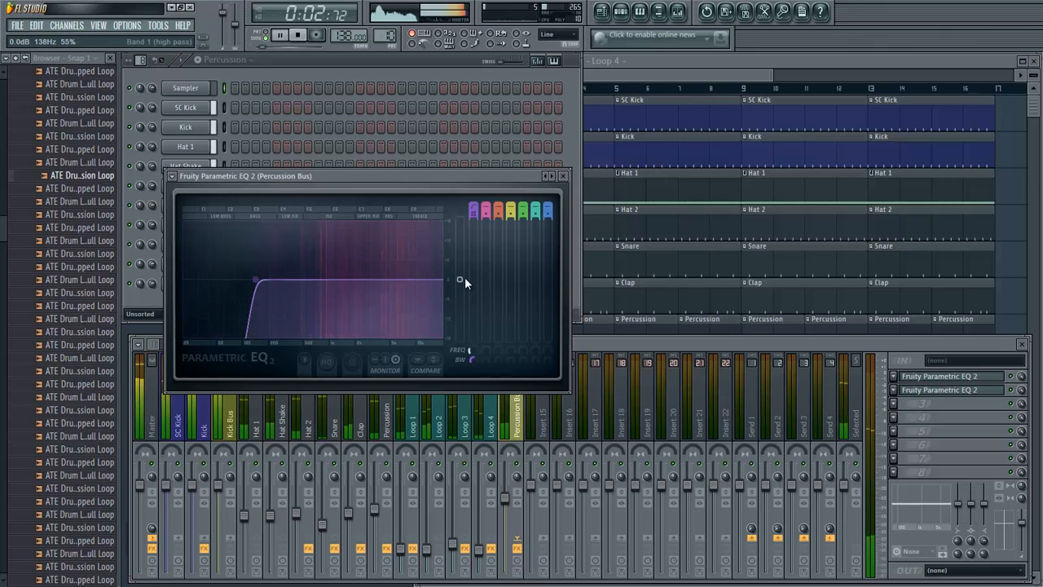
key("space")
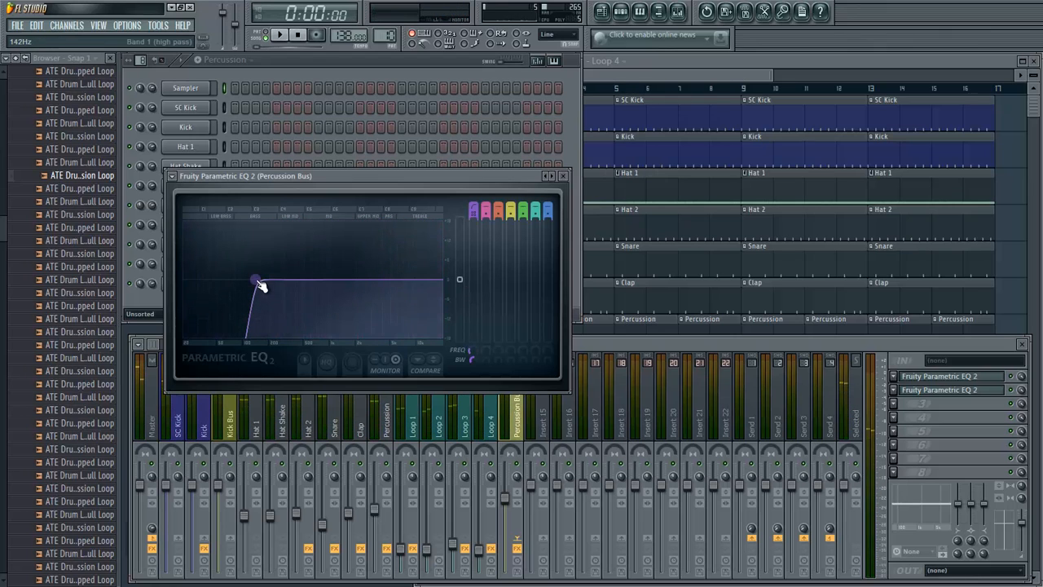
left_click(563, 176)
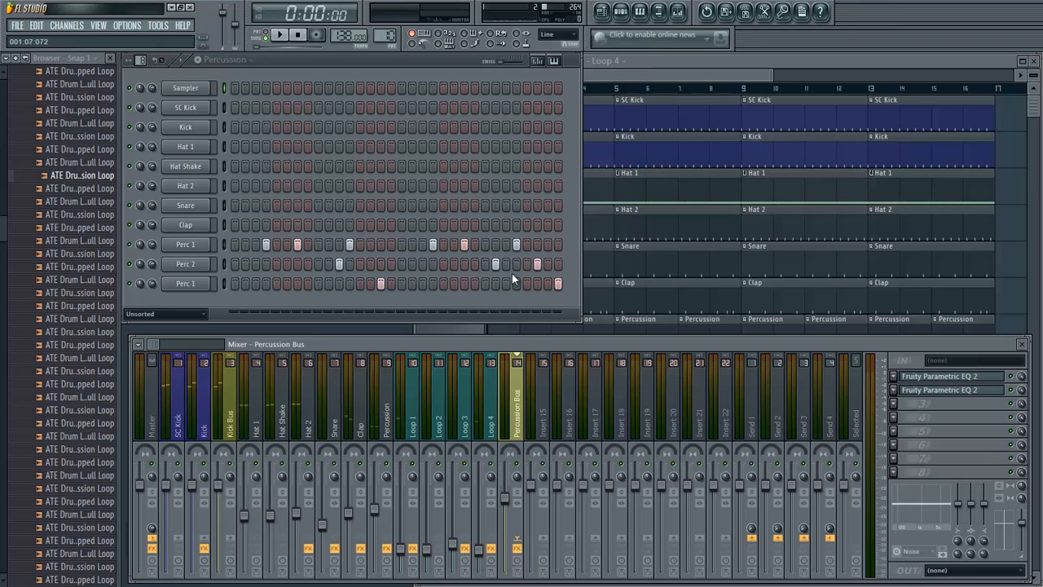
left_click(680, 71)
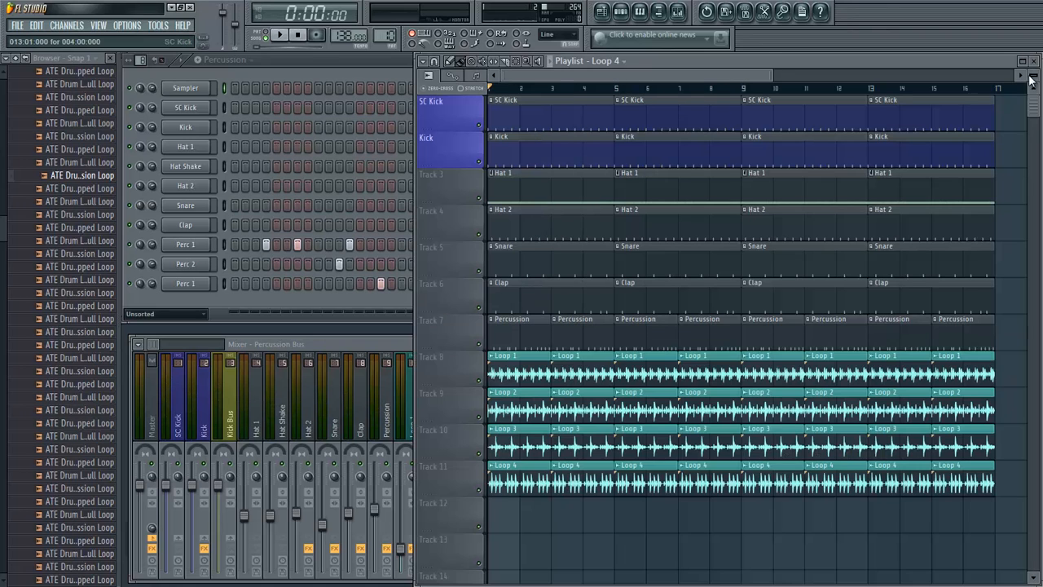
- Shrink the playlist's track height, switch to the Chords pattern and open its Sampler notes in the piano roll
left_click_drag(1035, 76, 1034, 45)
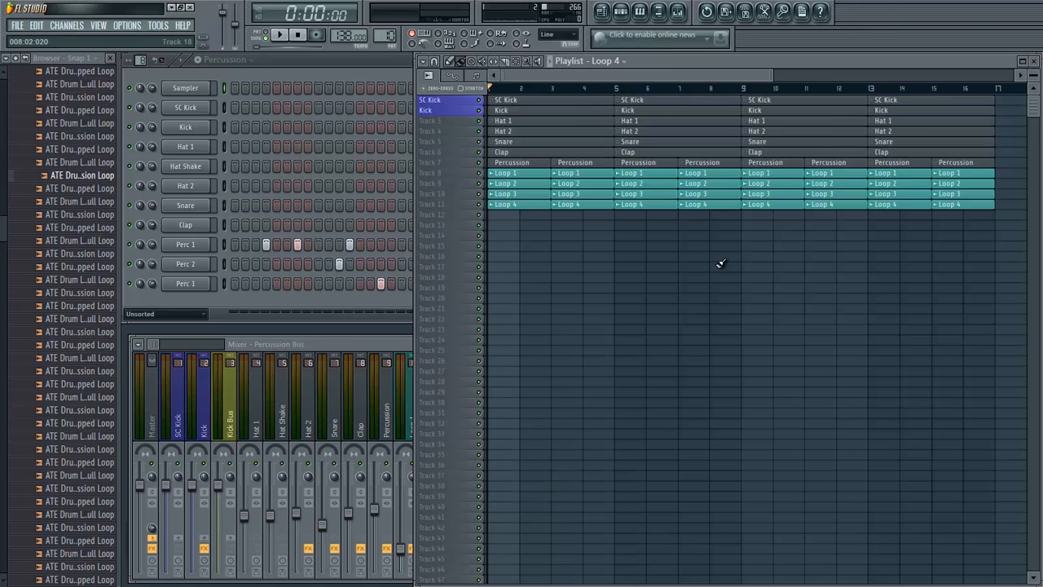
left_click(221, 62)
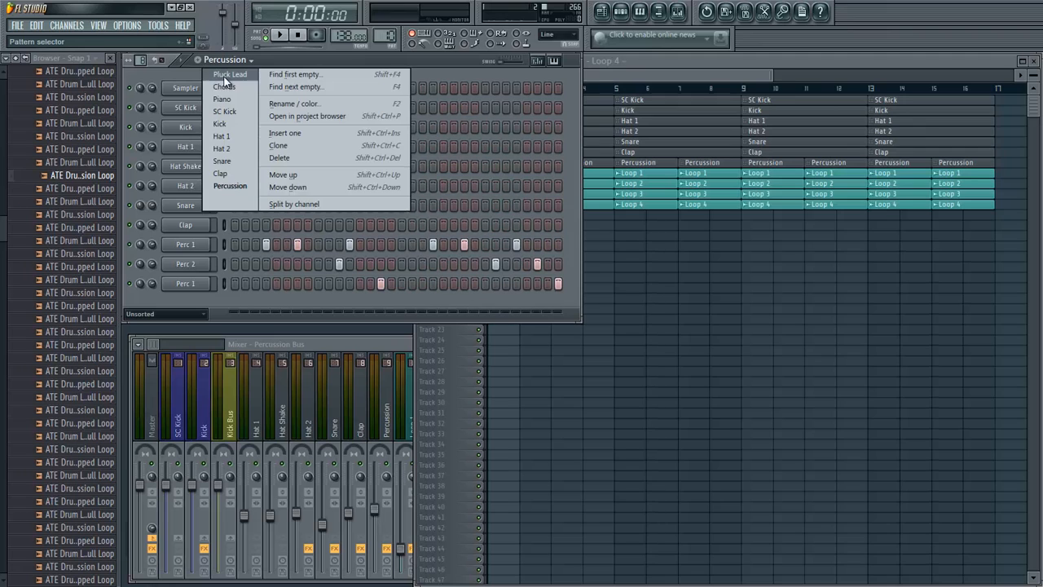
left_click(224, 90)
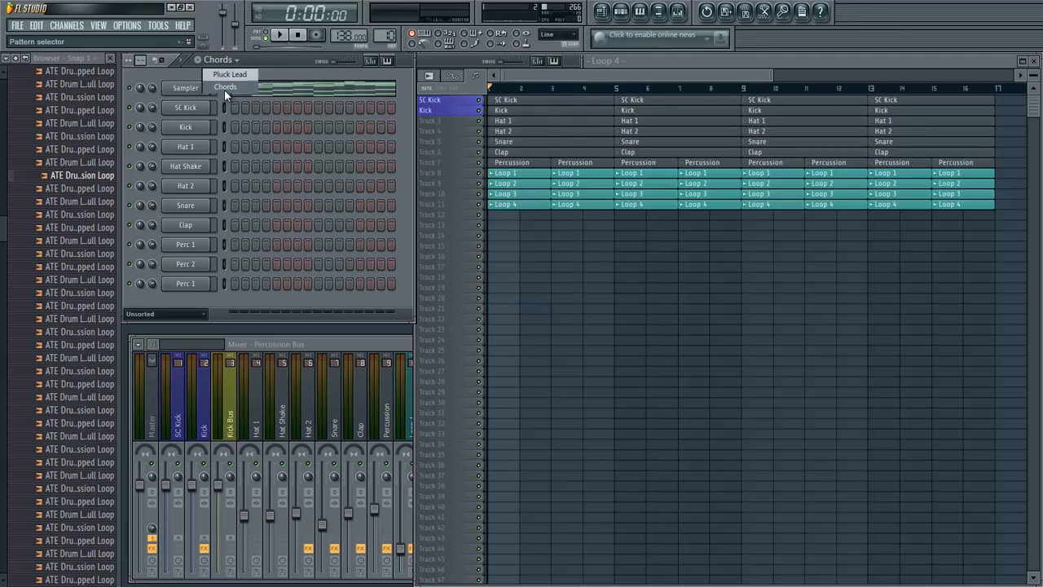
left_click(244, 93)
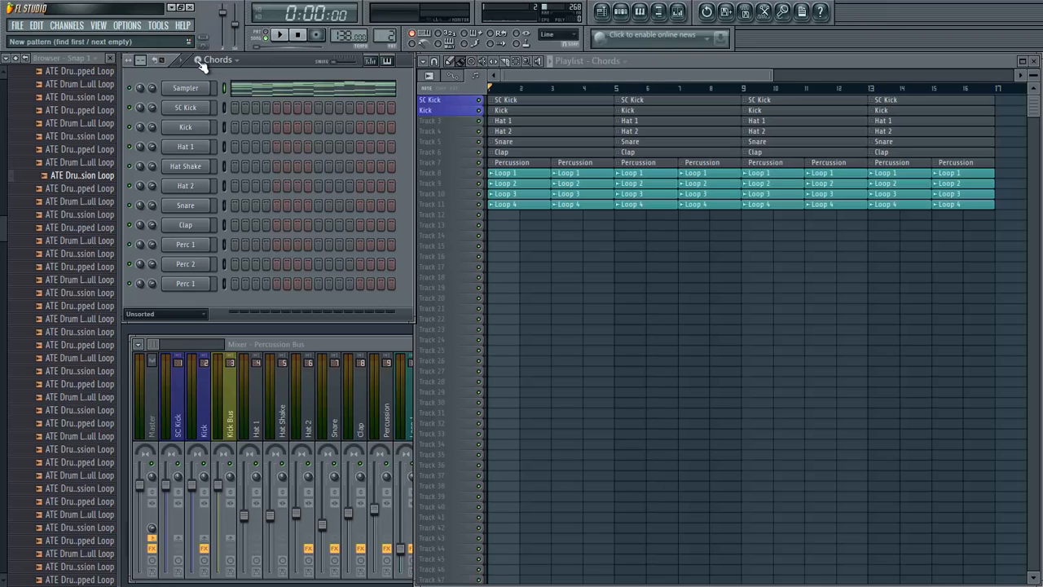
- Create a new empty pattern named Bass
left_click(197, 61)
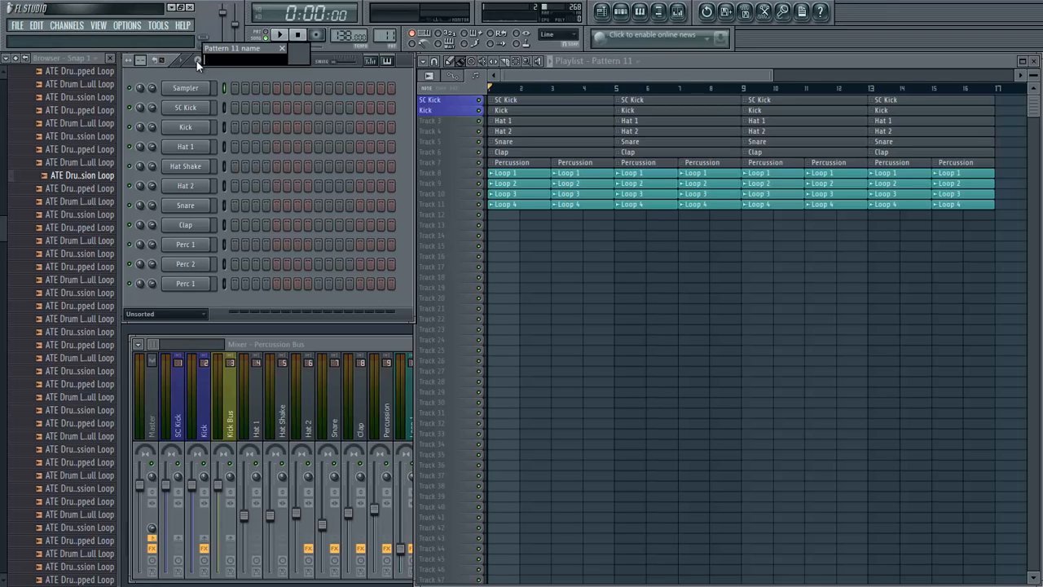
type("Bass")
key("Return")
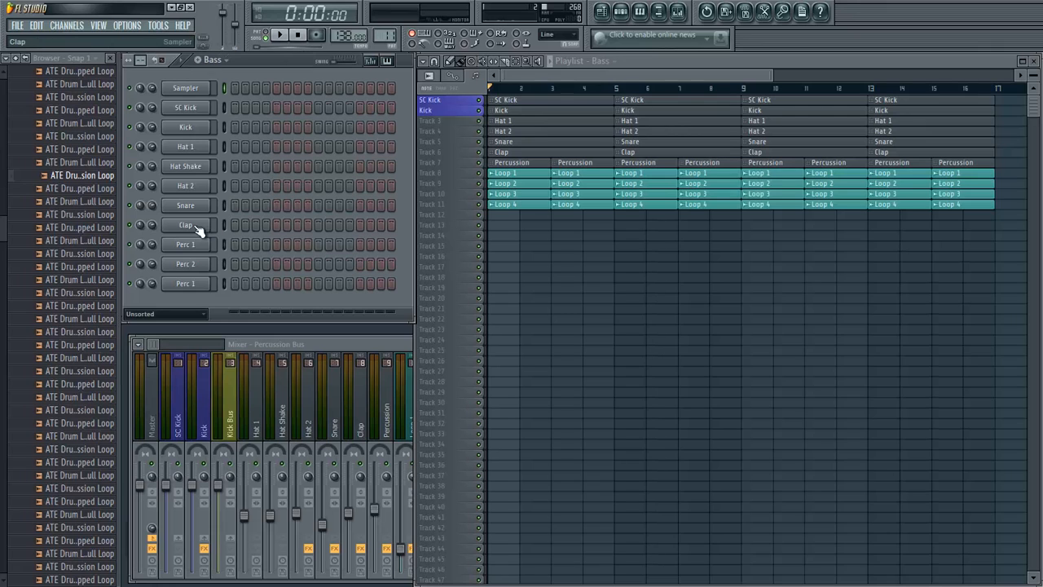
- Add a Sylenth1 channel to the Bass pattern and reset the synth to its Init preset
left_click(61, 27)
mouse_move(61, 37)
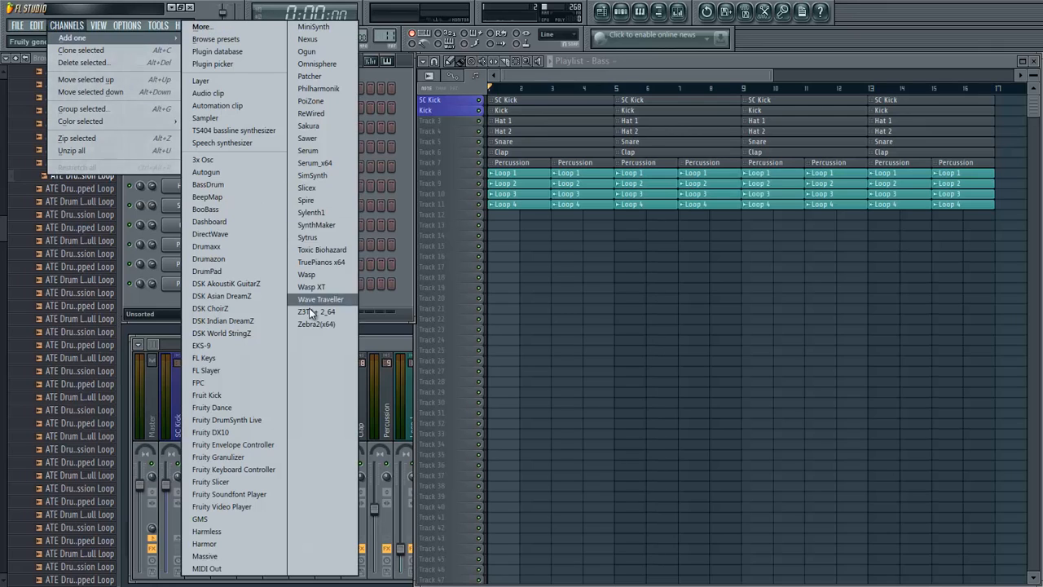
left_click(314, 214)
left_click_drag(415, 300, 414, 124)
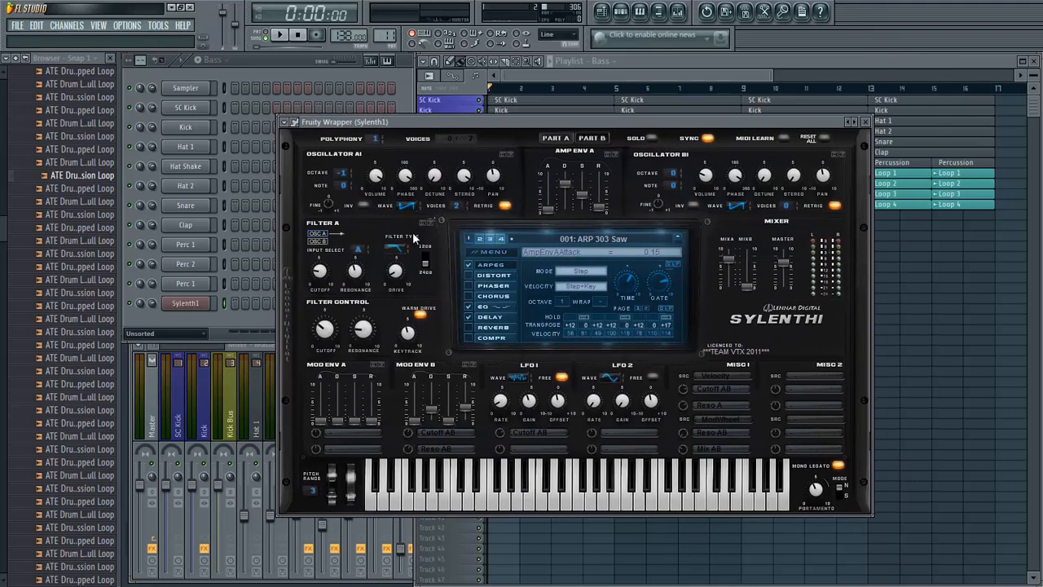
left_click(508, 254)
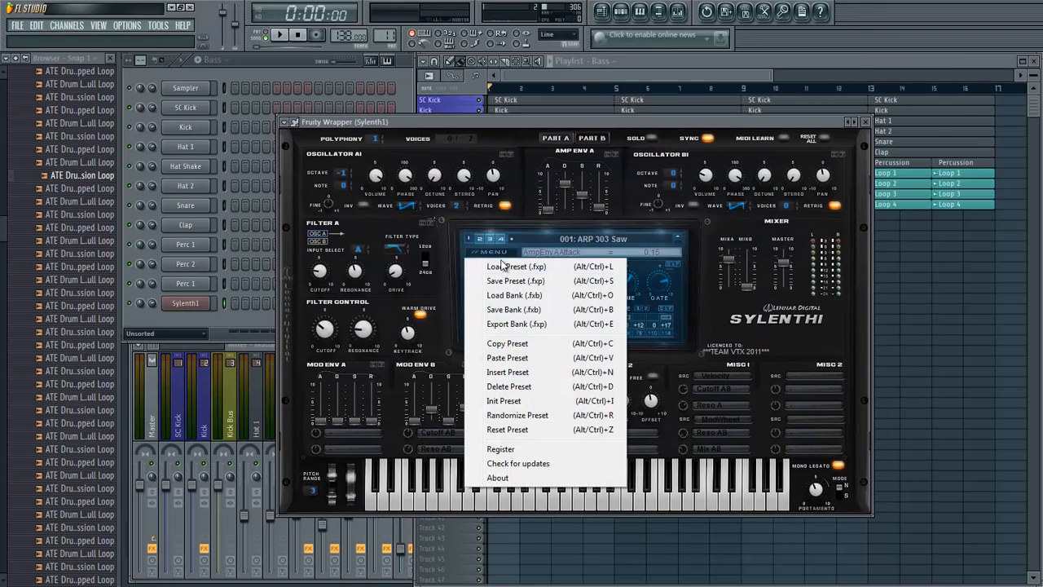
left_click(509, 403)
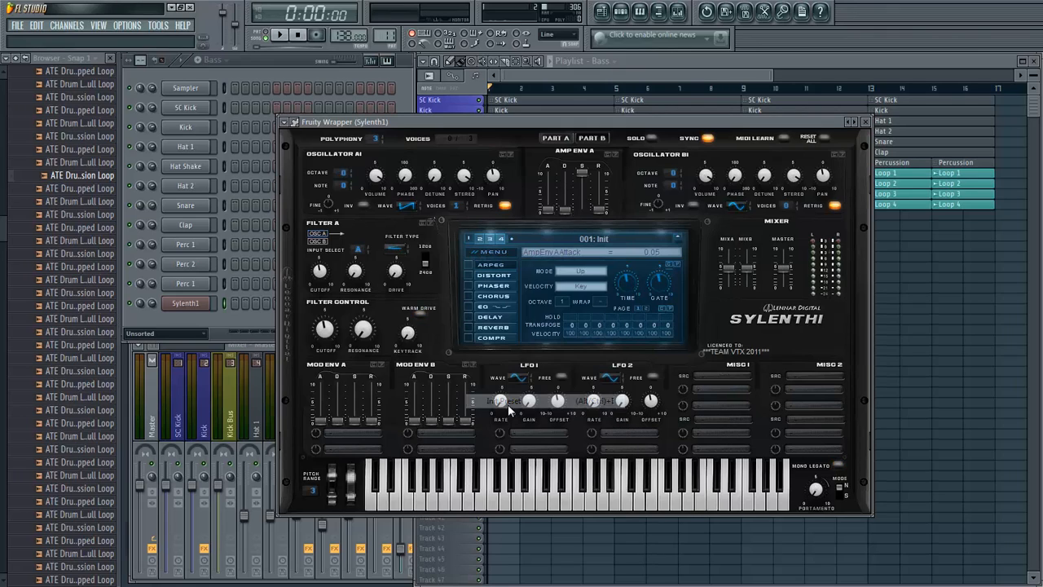
- Rename the Sylenth1 channel to High Bass 1
right_click(184, 303)
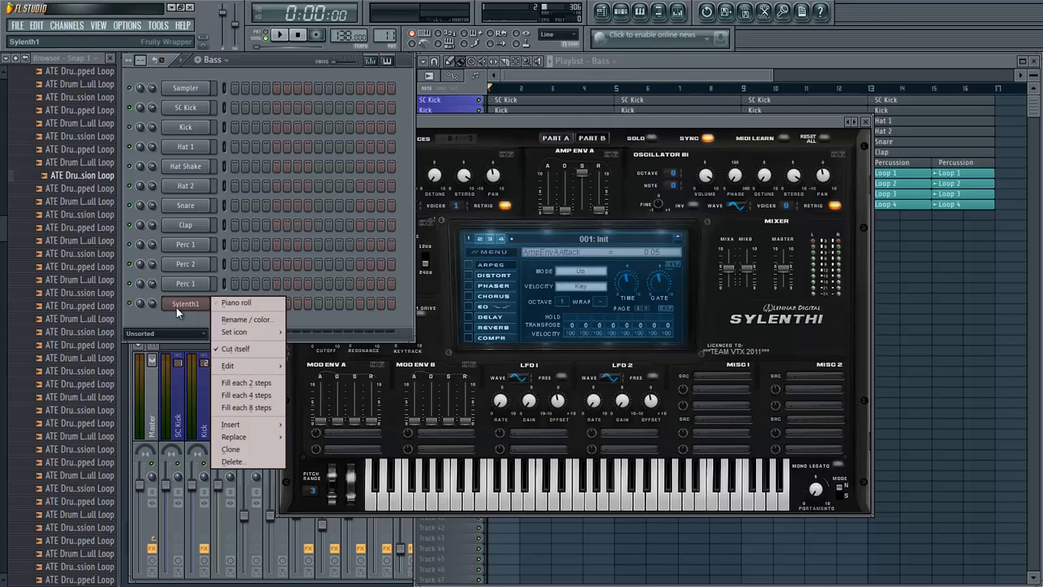
left_click(236, 319)
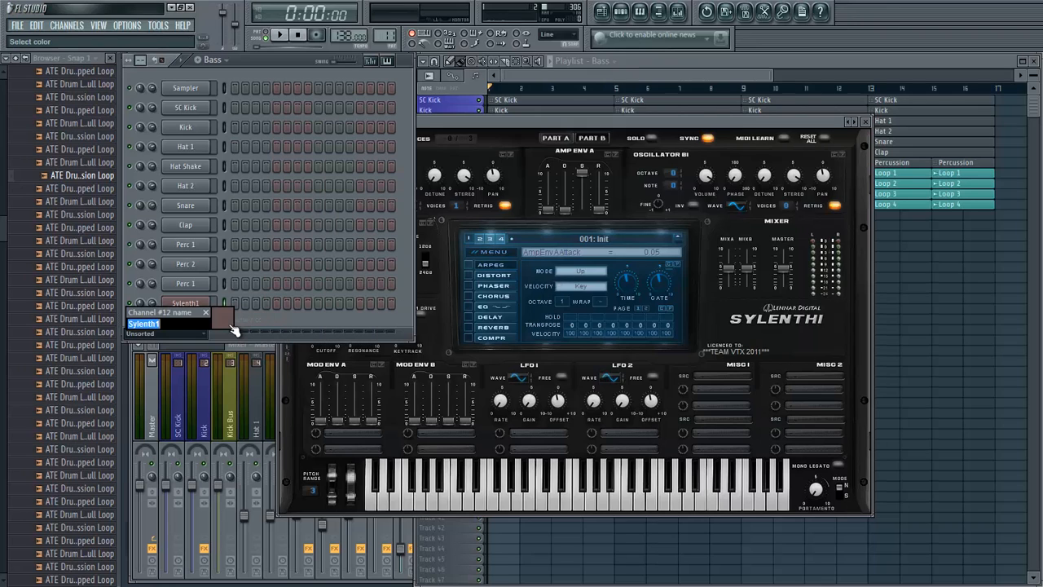
key("Return")
right_click(209, 300)
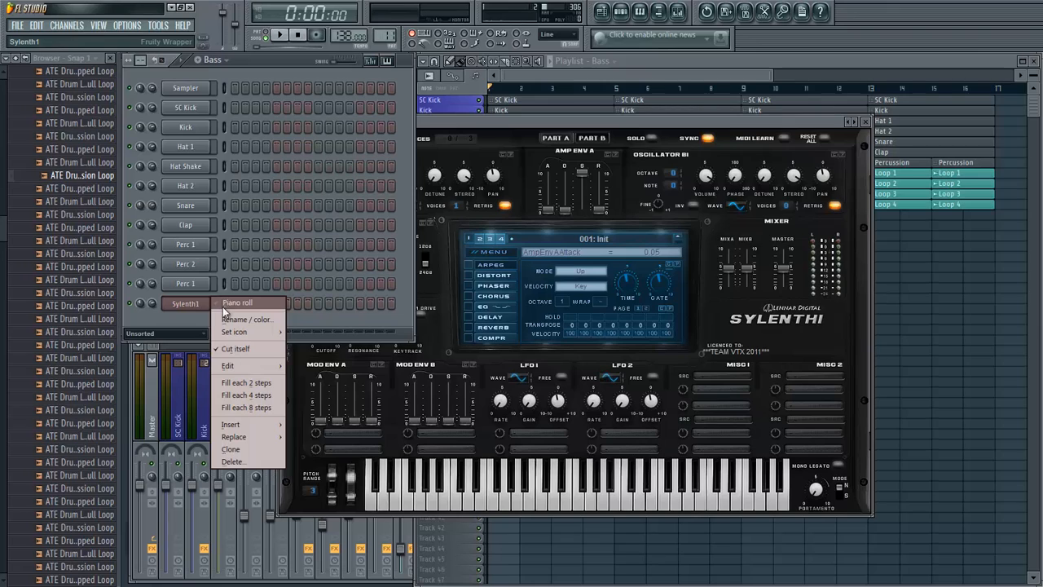
left_click(232, 319)
type("High Ba")
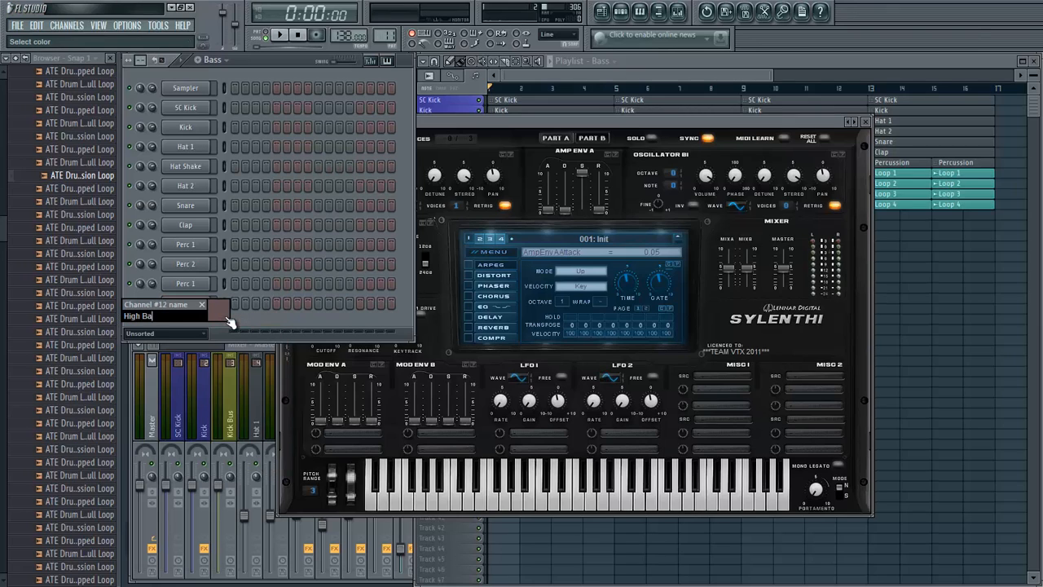
type("ss 1")
key("Return")
- Place a C#3 note on the second sixteenth of bar 1 in High Bass 1's piano roll
right_click(211, 302)
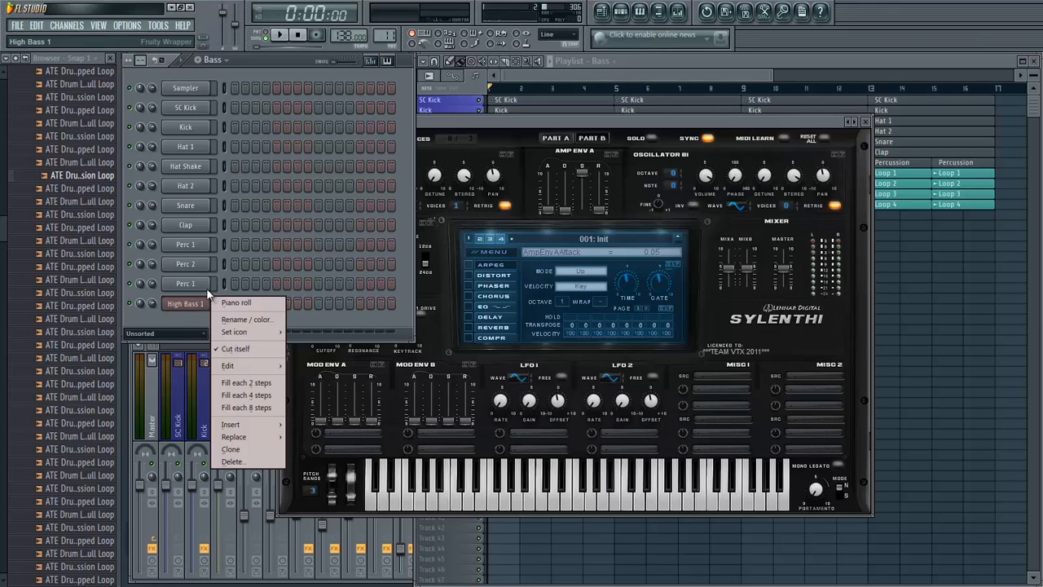
left_click(235, 304)
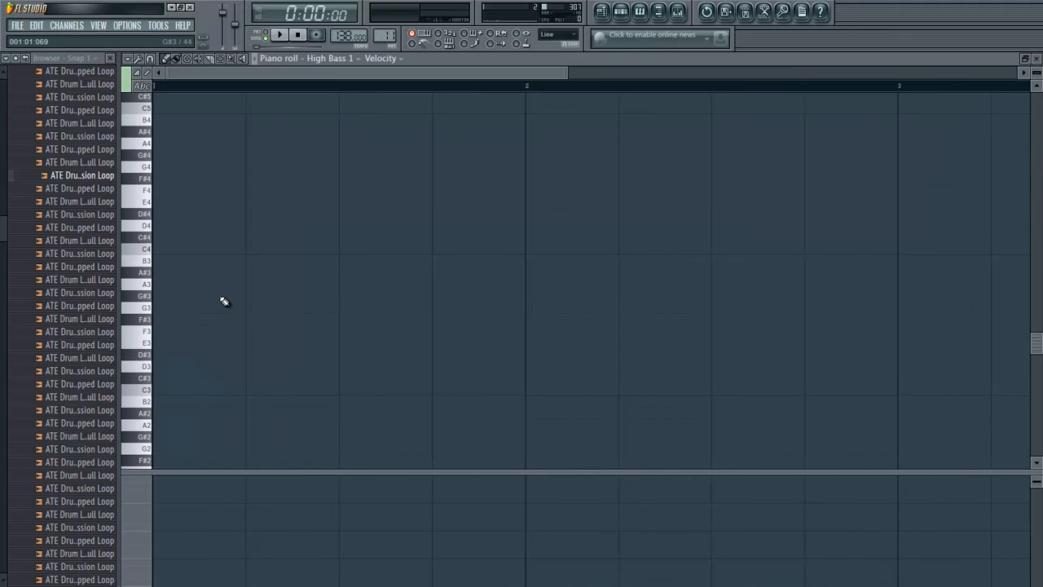
left_click(187, 379)
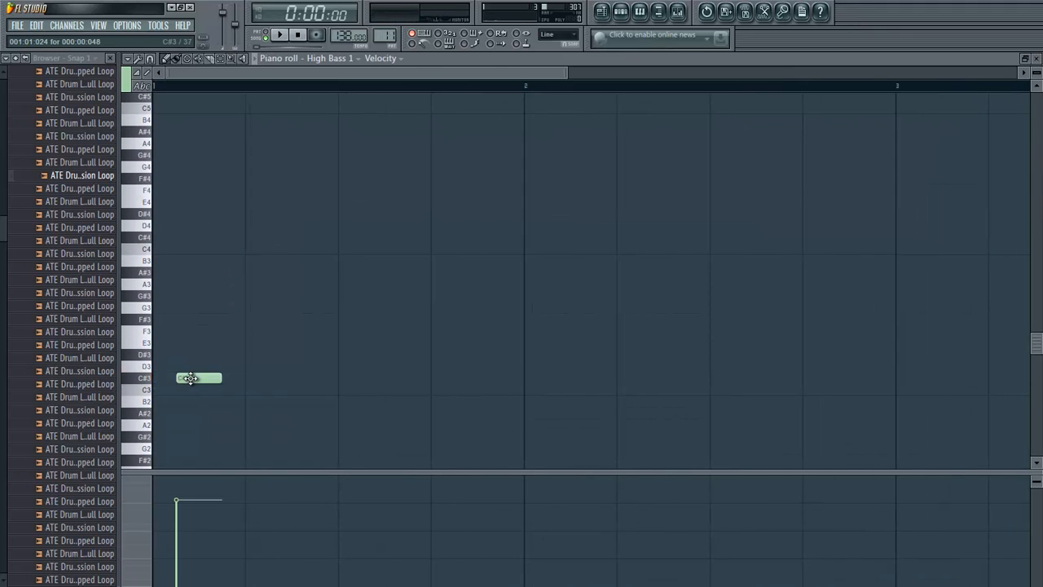
- Link the High Bass 1 channel to mixer insert 15 and lower that track's fader to roughly mid-travel
key("F7")
key("F9")
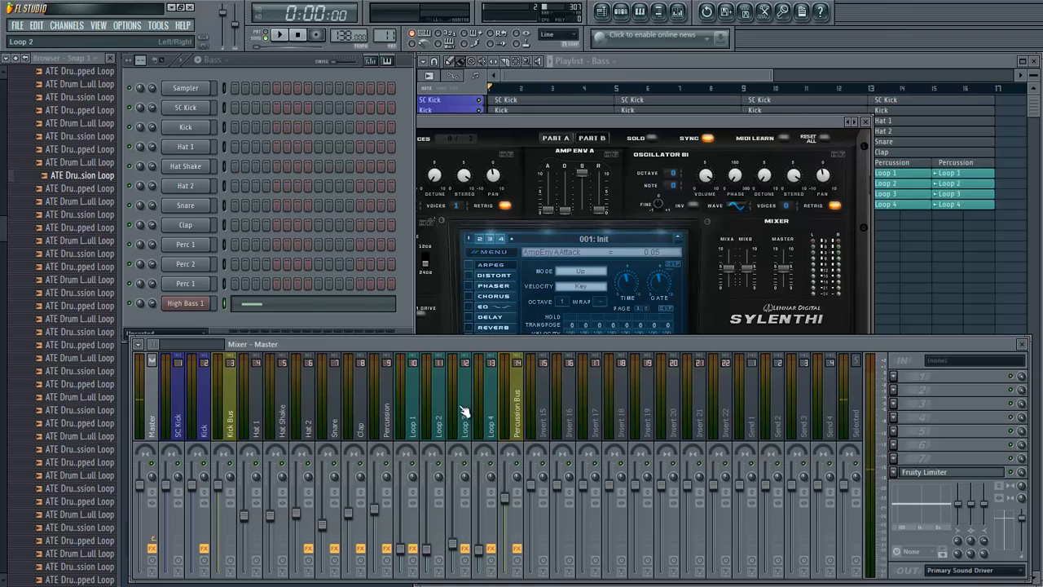
right_click(545, 410)
mouse_move(666, 396)
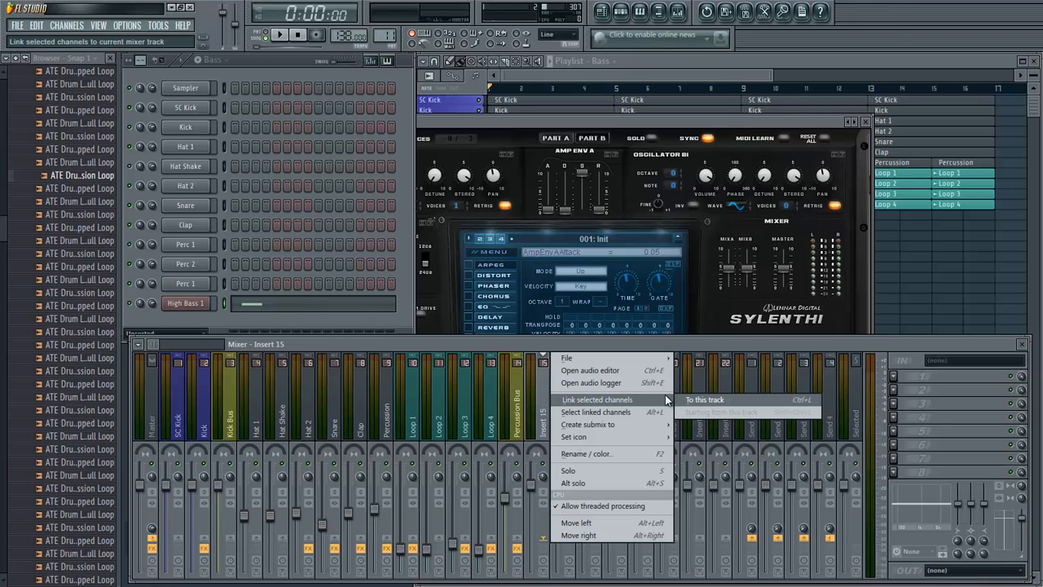
left_click(708, 400)
left_click_drag(529, 486, 540, 521)
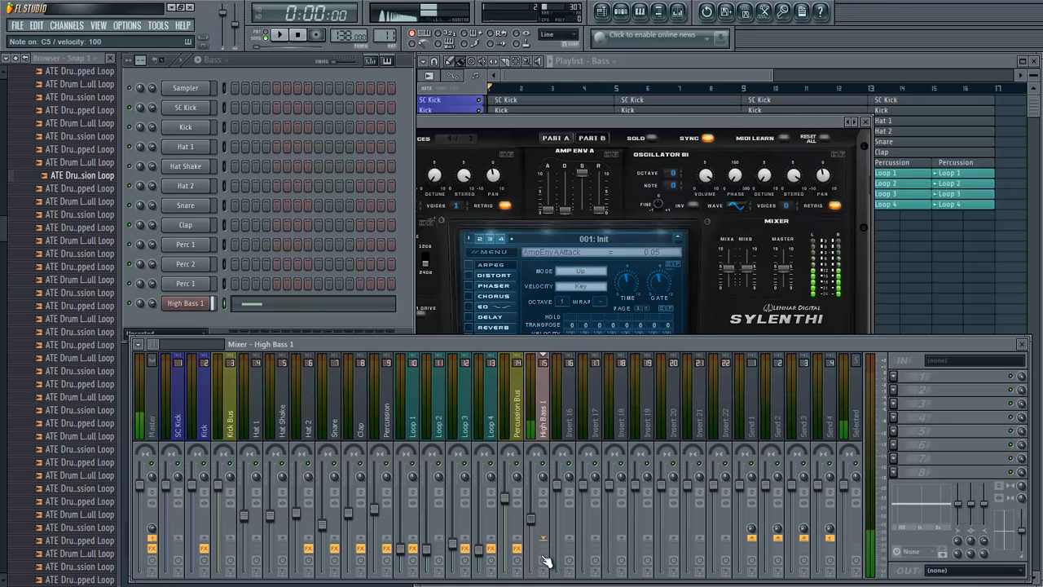
left_click_drag(543, 557, 545, 565)
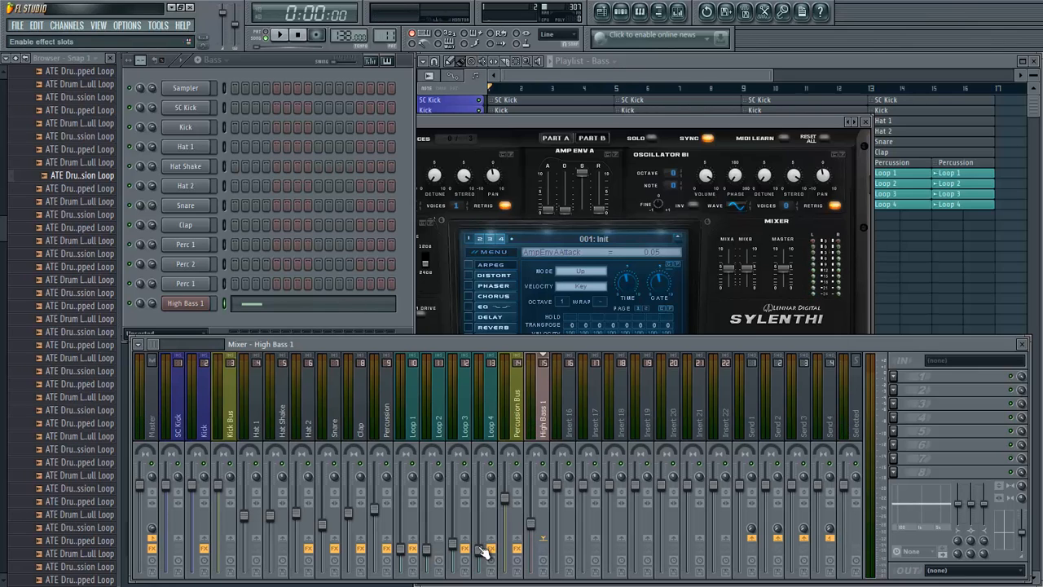
- Shorten the C#3 note to a sixteenth and complete beat 1 with C#4 on its third sixteenth and C#3 on its fourth
left_click(392, 303)
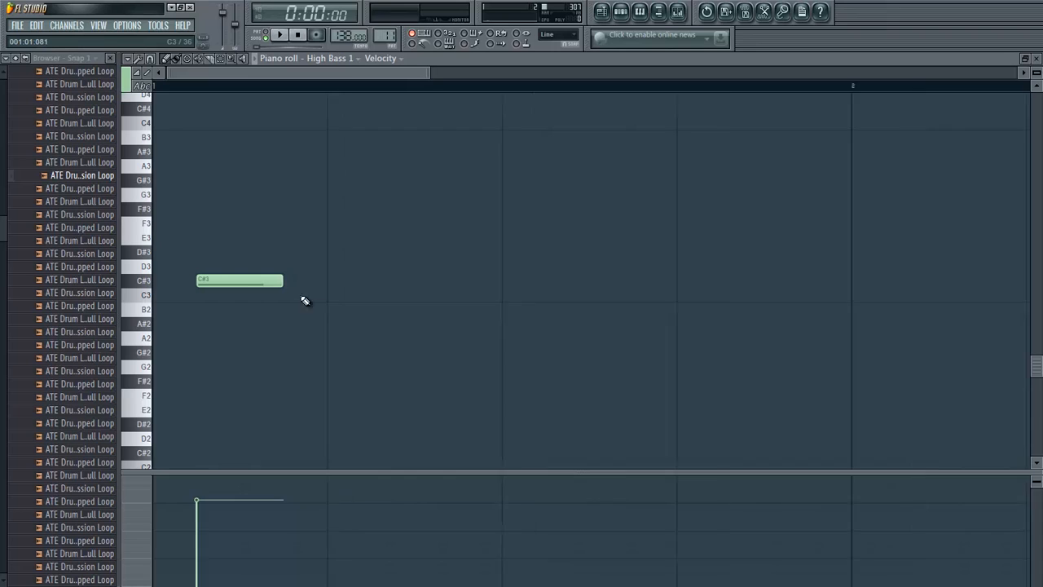
left_click_drag(239, 287, 210, 287)
scroll(217, 317, "up", 5)
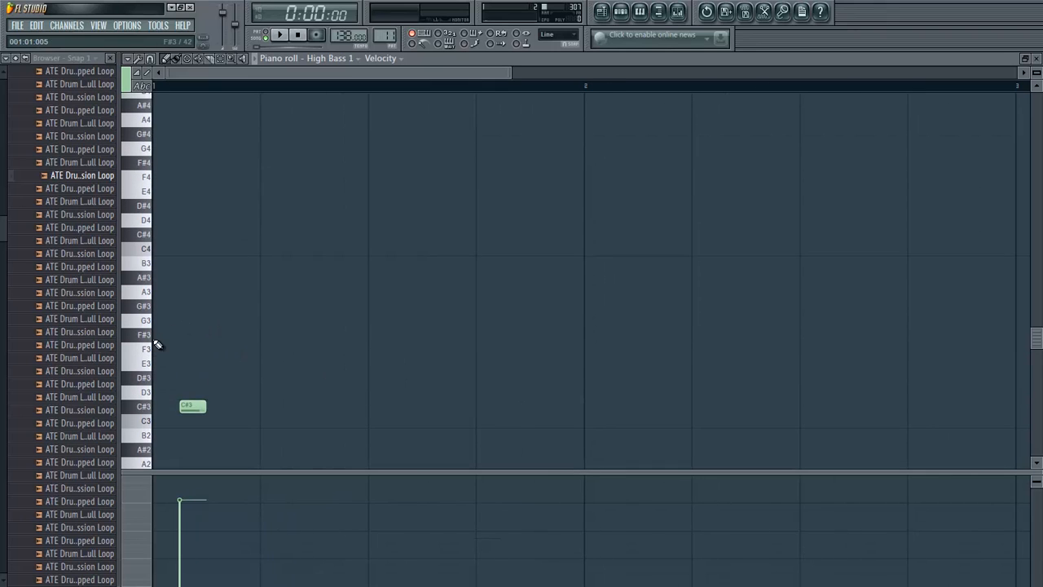
scroll(155, 342, "up", 1)
scroll(155, 338, "up", 2)
scroll(233, 303, "down", 3)
scroll(294, 351, "down", 1)
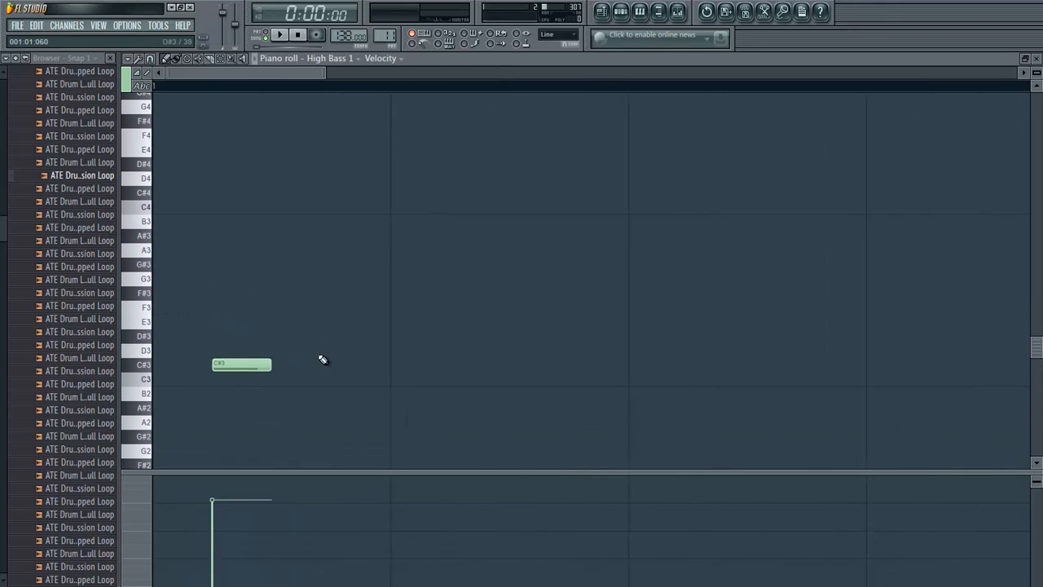
left_click(330, 364)
left_click(269, 193)
- Fill beat 2 with sixteenth notes: C#3 on its second and third sixteenths and C#4 on its fourth
scroll(392, 334, "down", 1)
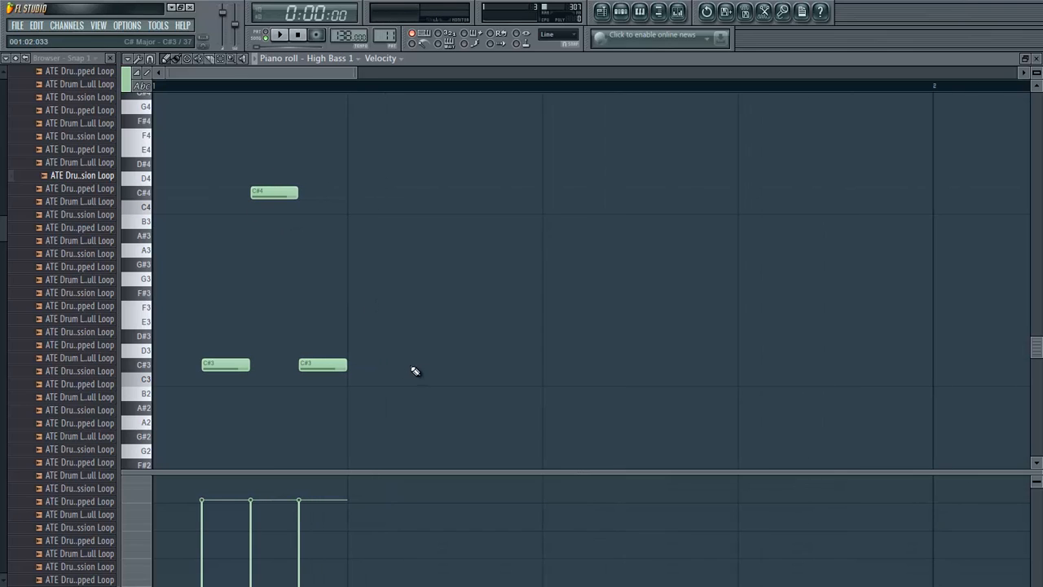
left_click(402, 365)
left_click(457, 365)
left_click(510, 193)
left_click(500, 192)
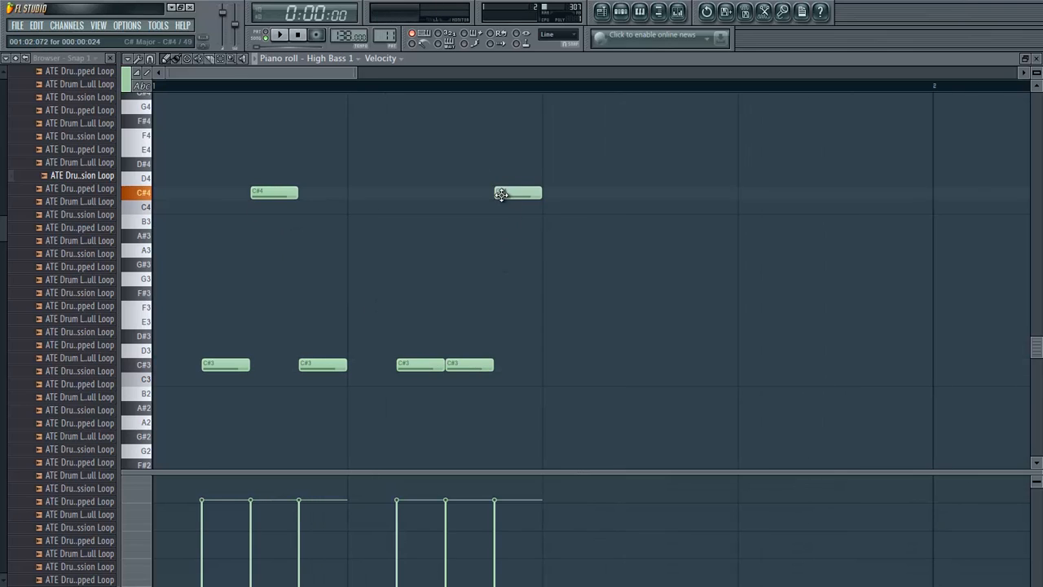
scroll(510, 374, "down", 1)
- Duplicate the six bass notes into beats 3 and 4, delete the stray E3 note and close the piano roll
left_click_drag(533, 400, 202, 157)
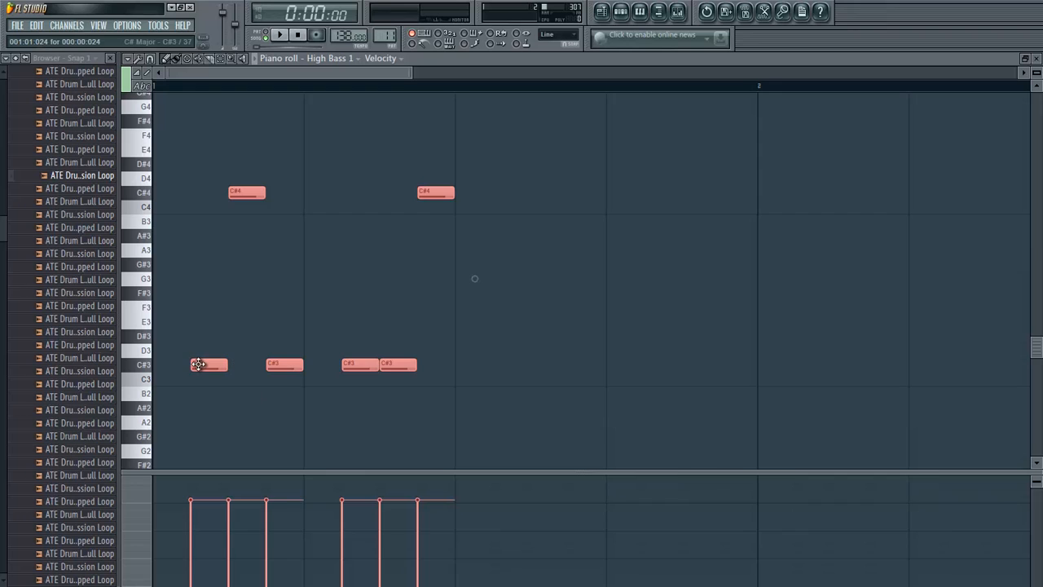
left_click_drag(201, 365, 517, 363)
left_click(630, 328)
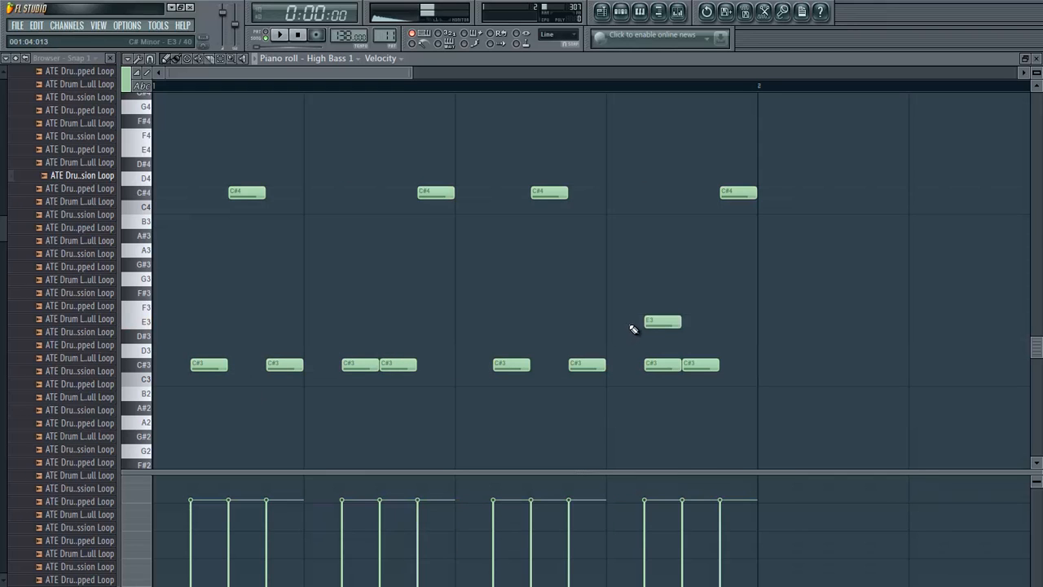
right_click(670, 318)
key("F7")
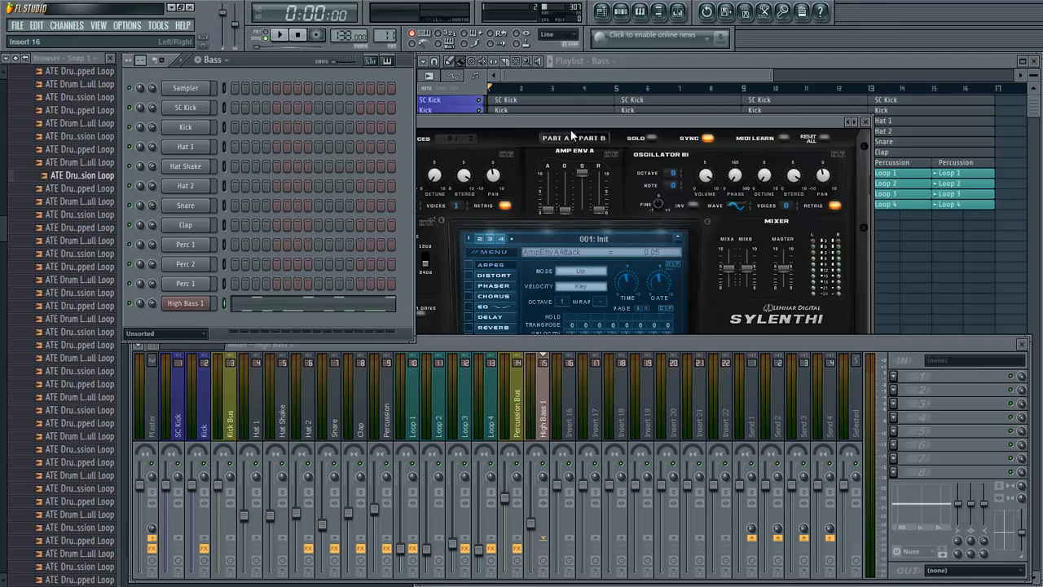
- Shape High Bass 1's Amp Env A in Sylenth1 with minimum attack, a slightly raised decay and sustain at 2.18
left_click(613, 218)
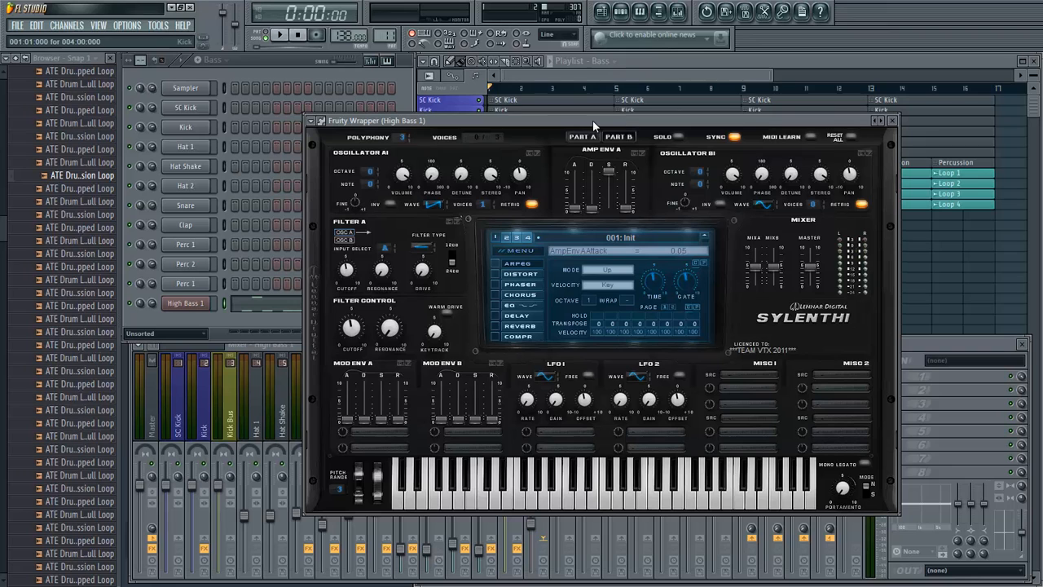
left_click_drag(584, 123, 621, 131)
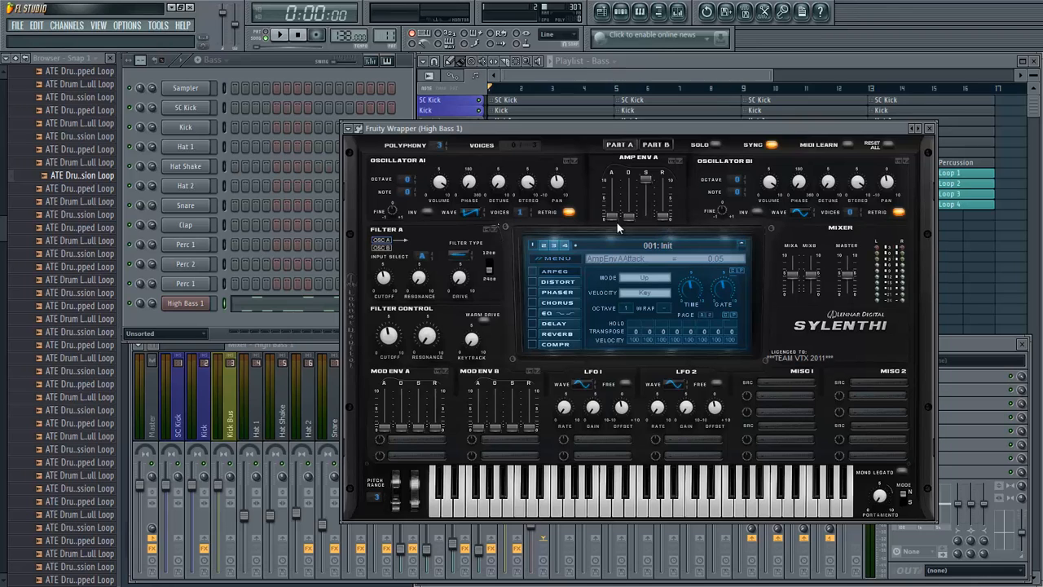
left_click_drag(610, 218, 610, 303)
key("z")
- Audition the bass patch on C5 and turn off Oscillator A1's retrigger
key("z")
left_click(648, 178)
left_click_drag(648, 183, 640, 279)
mouse_move(629, 221)
left_mouse_down()
mouse_move(654, 195)
mouse_move(647, 214)
left_mouse_up()
key("z")
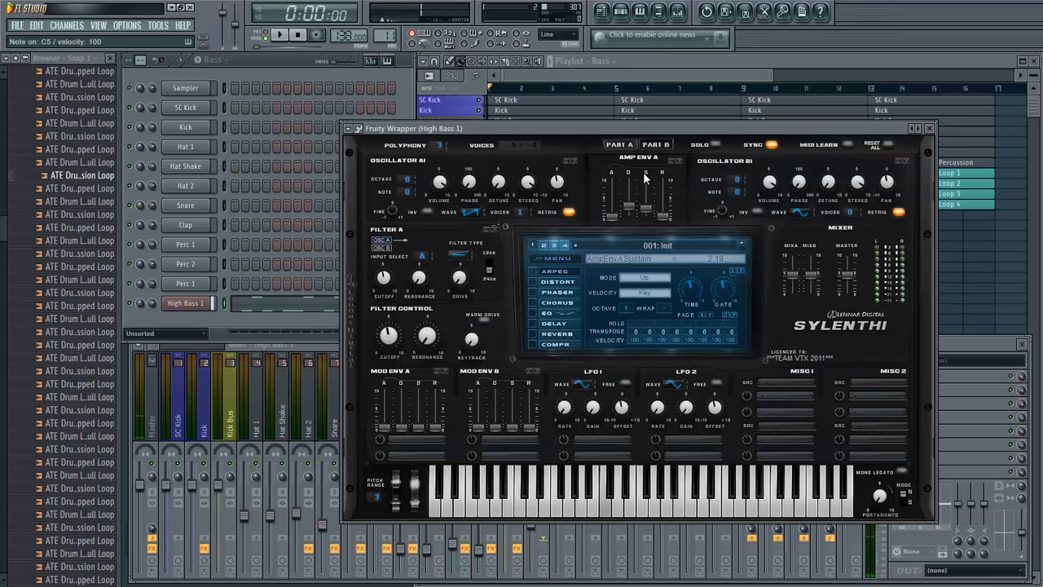
key("z")
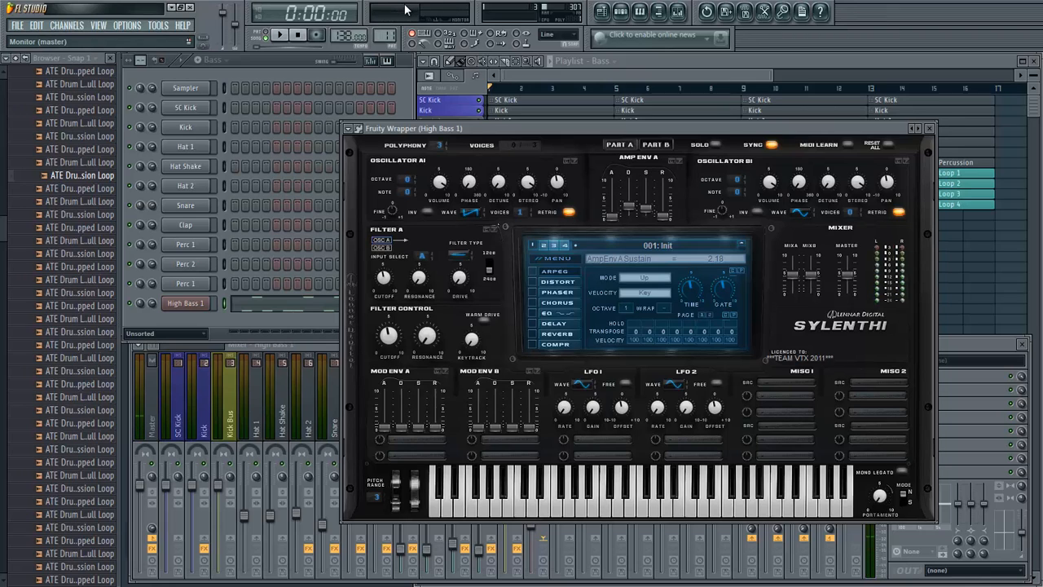
key("z")
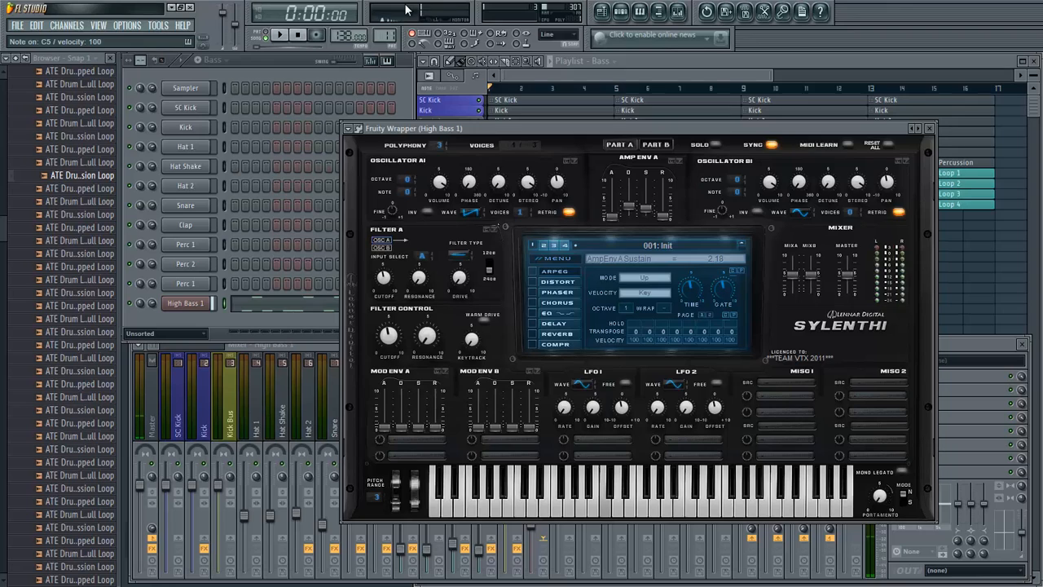
left_click(572, 209)
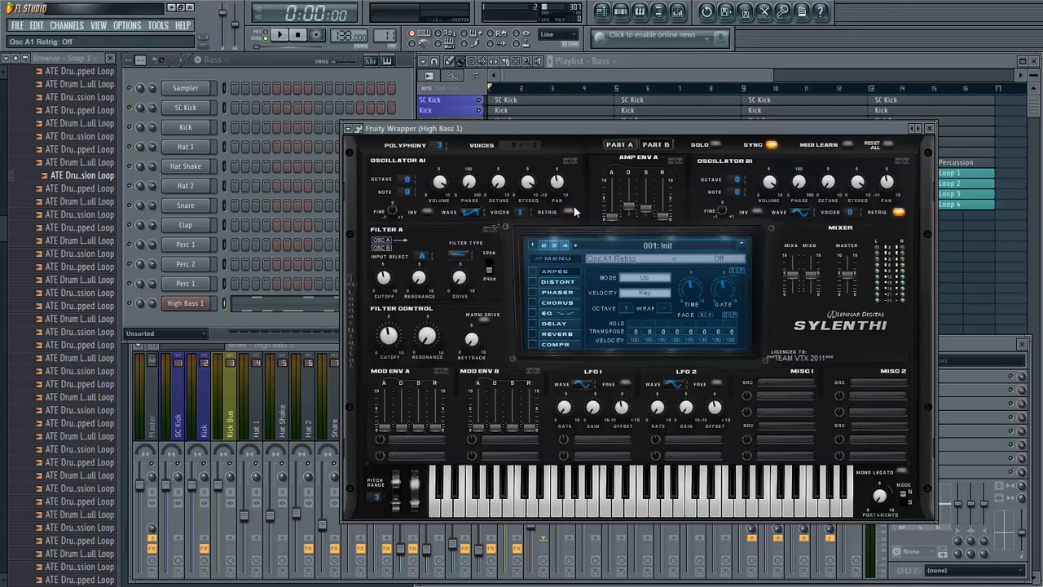
- Turn off Oscillator A2's retrigger, set A1 and A2 to 8 voices each and set A2's wave to Saw
left_click(900, 212)
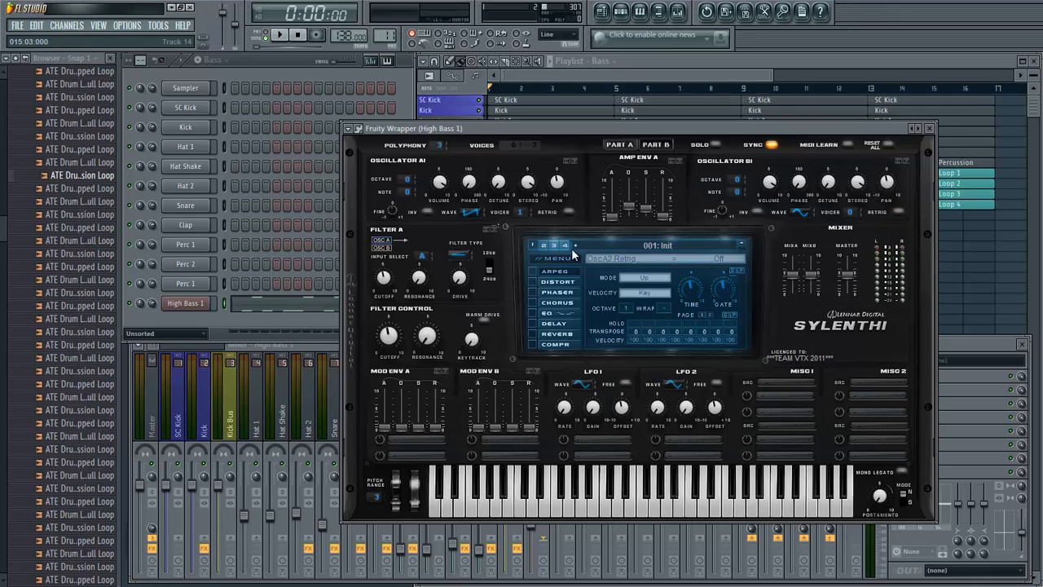
left_click_drag(522, 212, 560, 65)
left_click_drag(852, 212, 861, 118)
left_click_drag(807, 215, 809, 203)
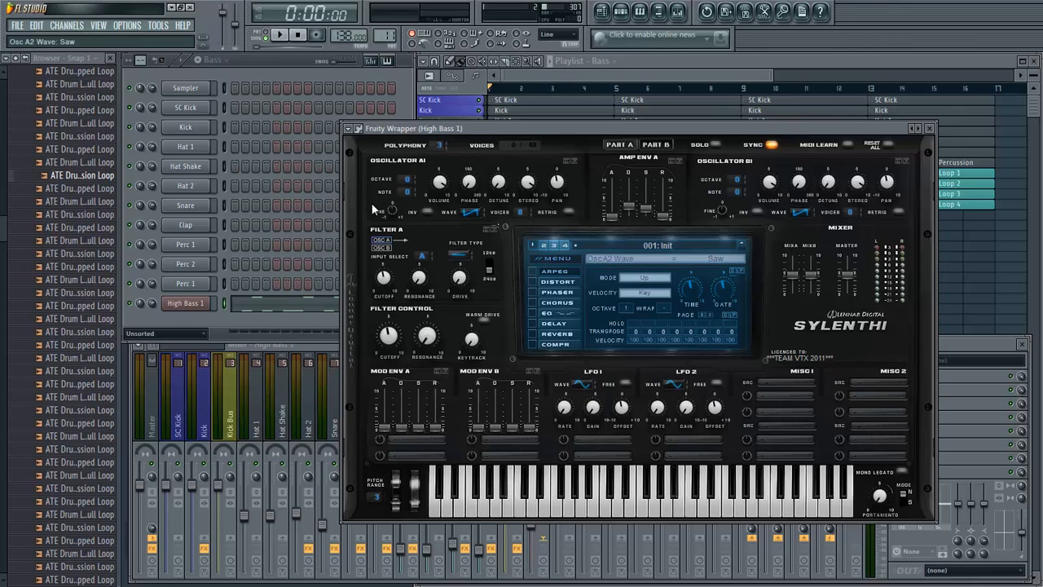
- Audition the patch on C5 and set the detune of Oscillator A1 to 1.86 and of A2 to about 2.85
key("z")
key("z")
key("z")
left_click(494, 191)
key("z")
key("z")
key("z")
key("z")
left_click_drag(498, 190, 500, 177)
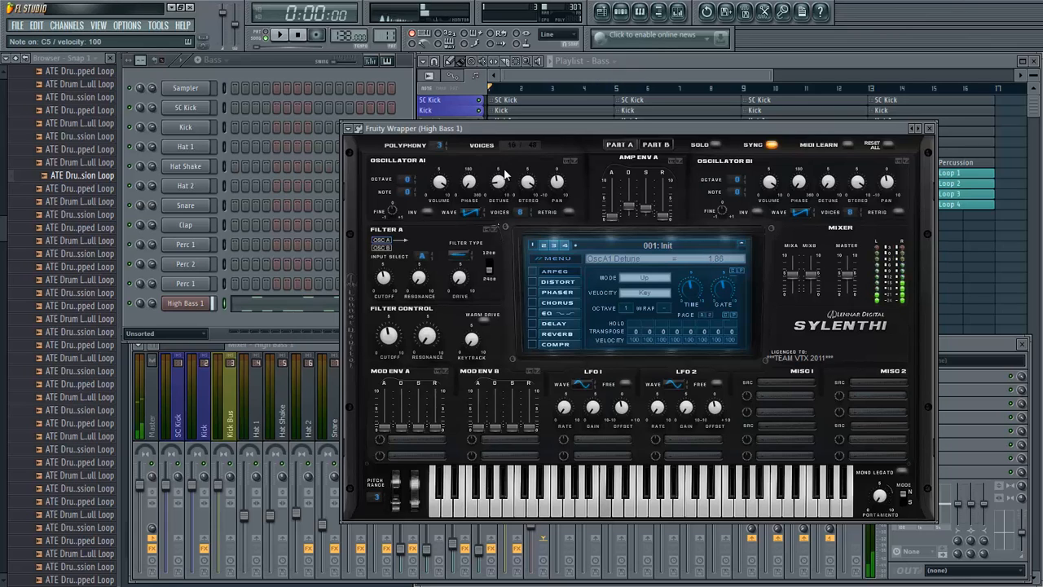
key("z")
left_click_drag(830, 187, 829, 148)
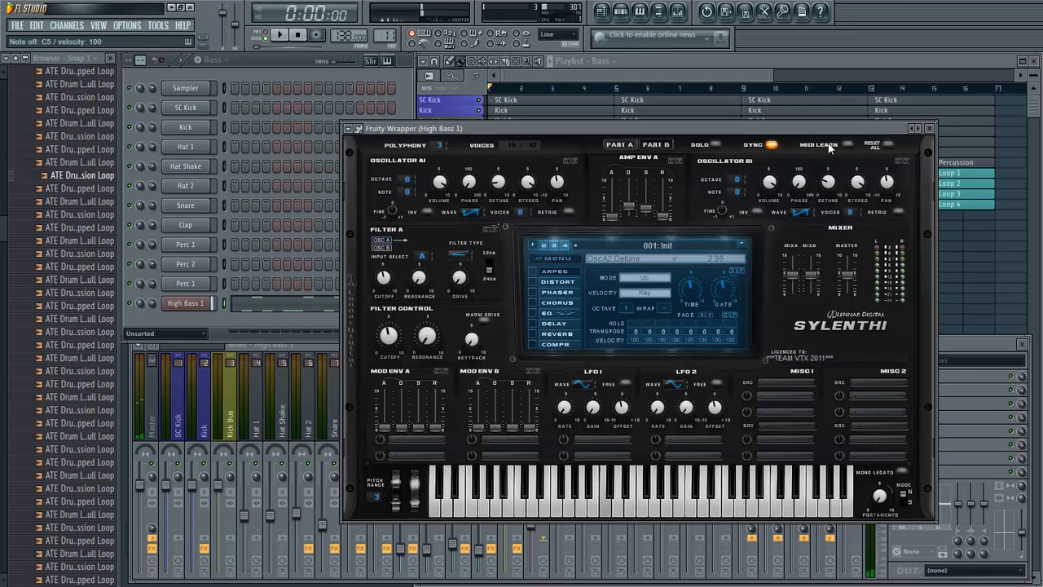
- Play the High Bass 1 bassline from its piano roll, then close the piano roll
left_click(273, 305)
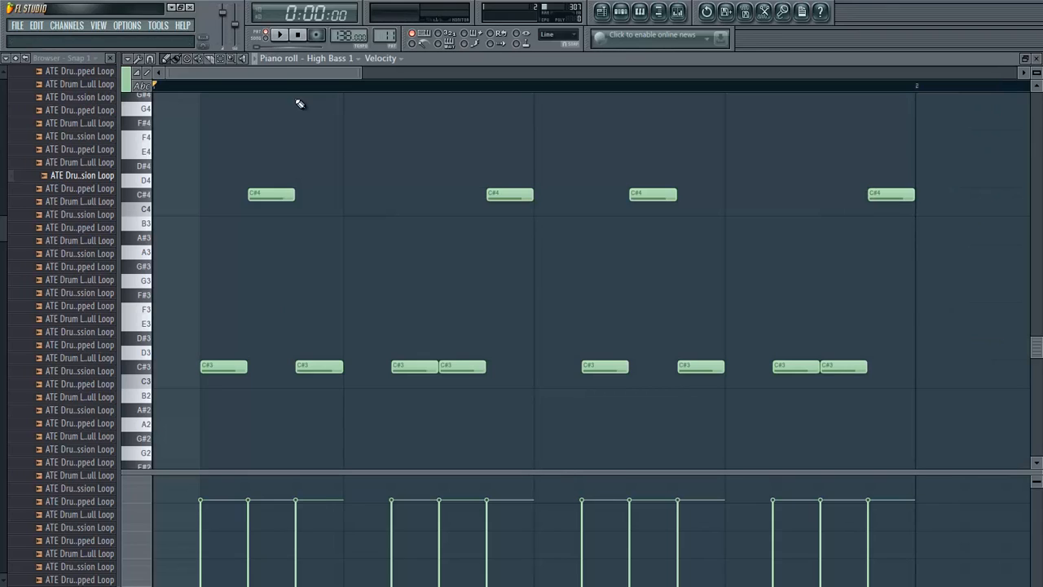
key("space")
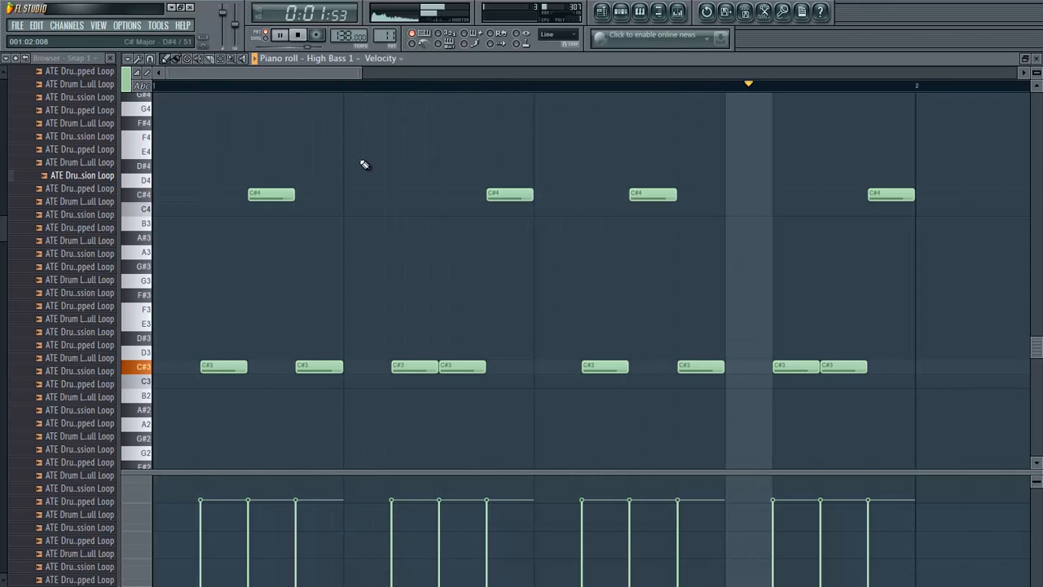
key("space")
key("F7")
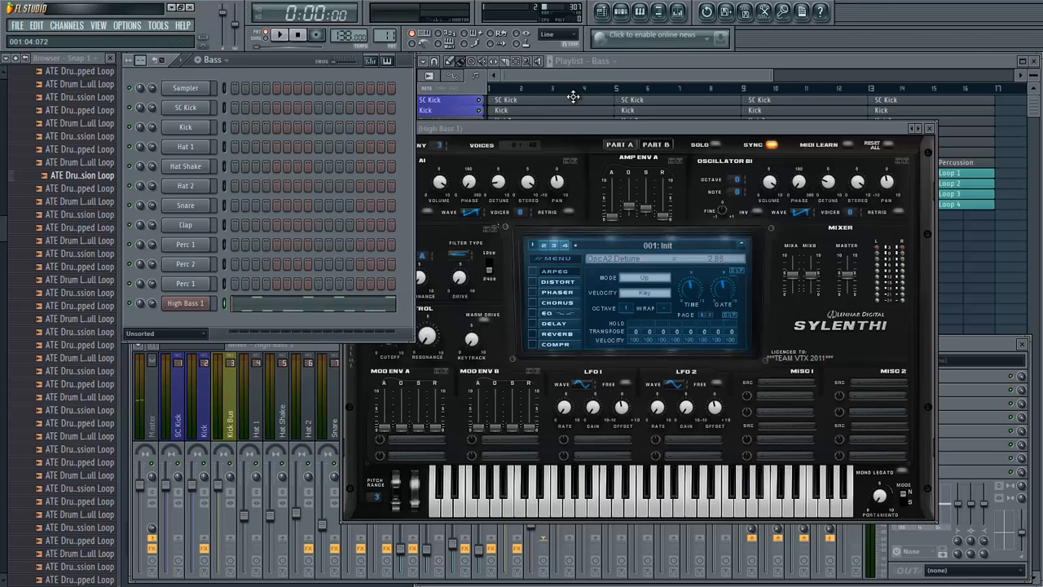
- Move the Sylenth1 window lower, set Filter A's type to Lowpass and audition the bassline
left_click_drag(558, 130, 599, 159)
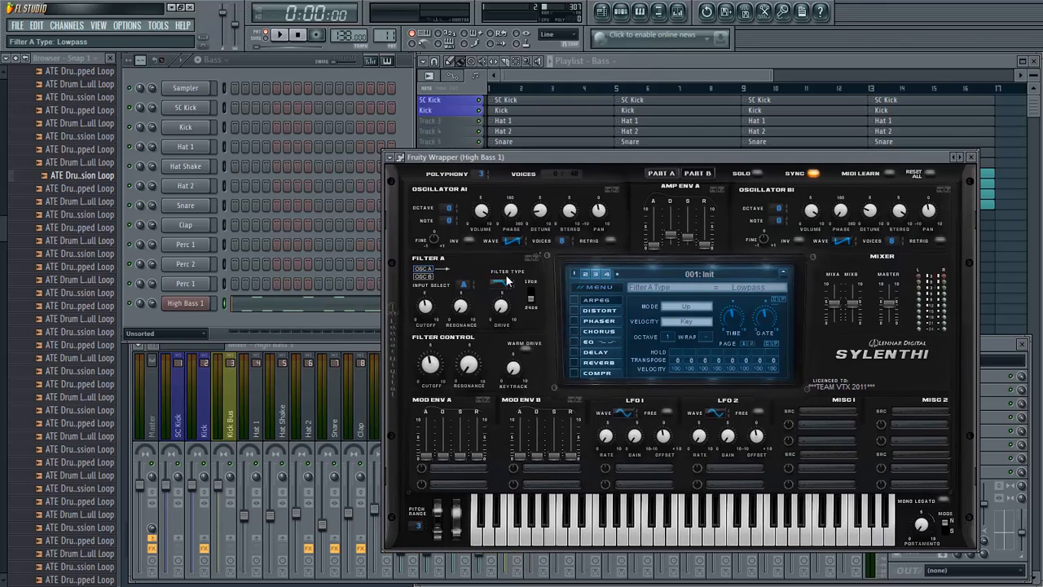
key("space")
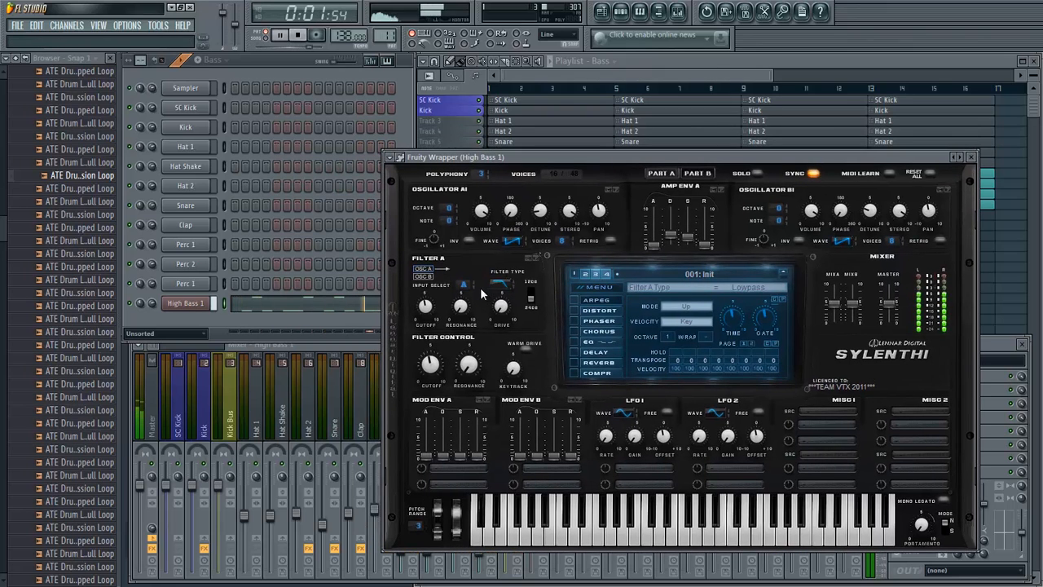
key("space")
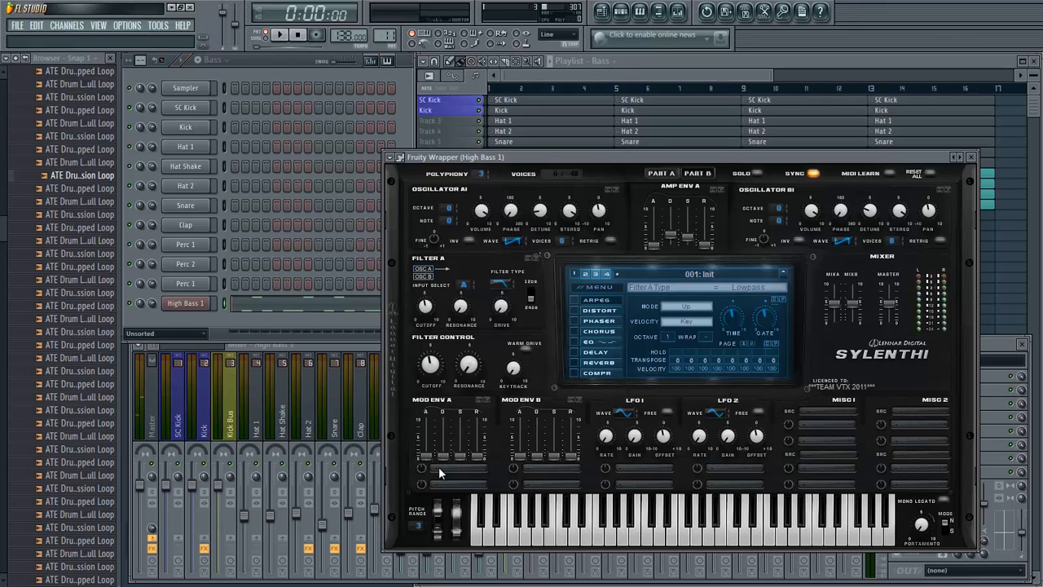
- Route Mod Env A to Cutoff AB with slightly raised decay and sustain and an amount of 4.19
left_click(440, 468)
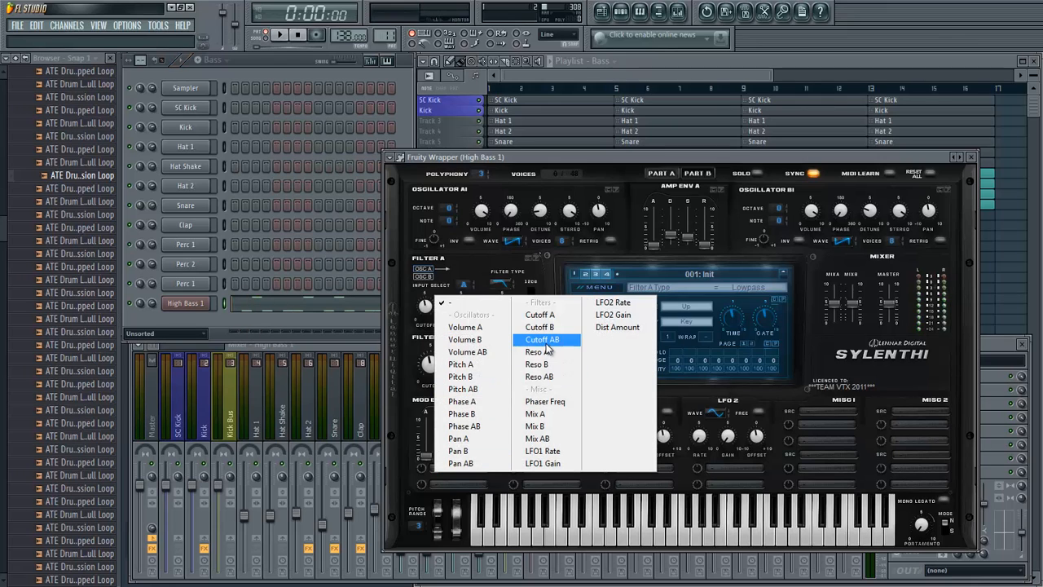
left_click(545, 340)
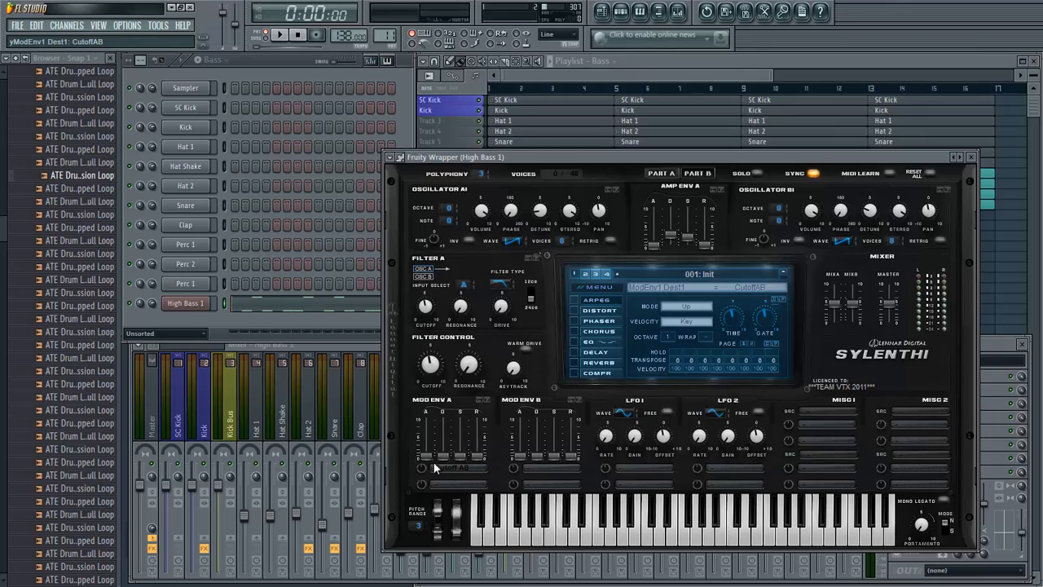
left_click_drag(448, 459, 464, 444)
key("space")
left_click_drag(427, 460, 434, 446)
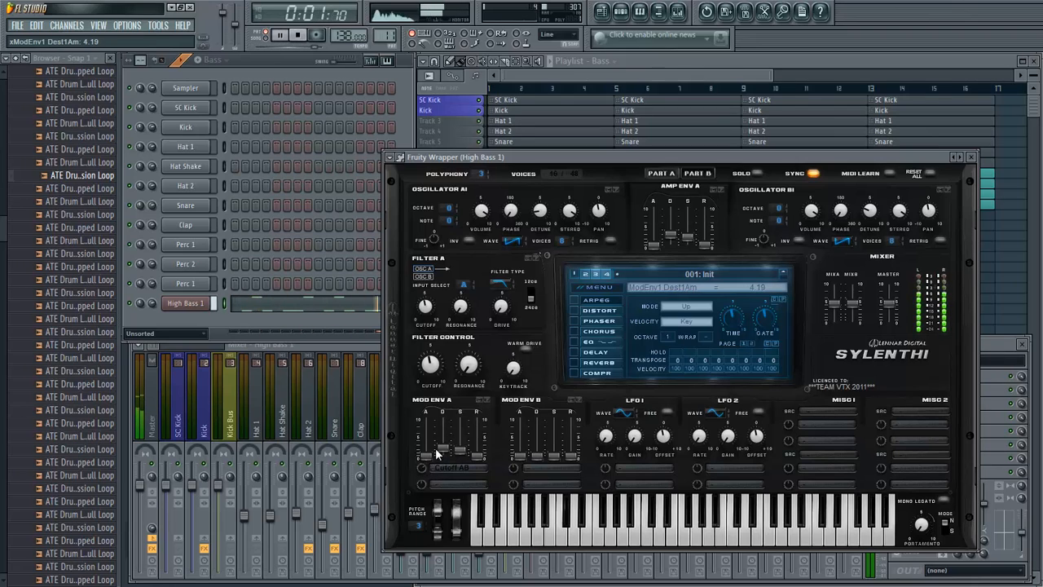
key("space")
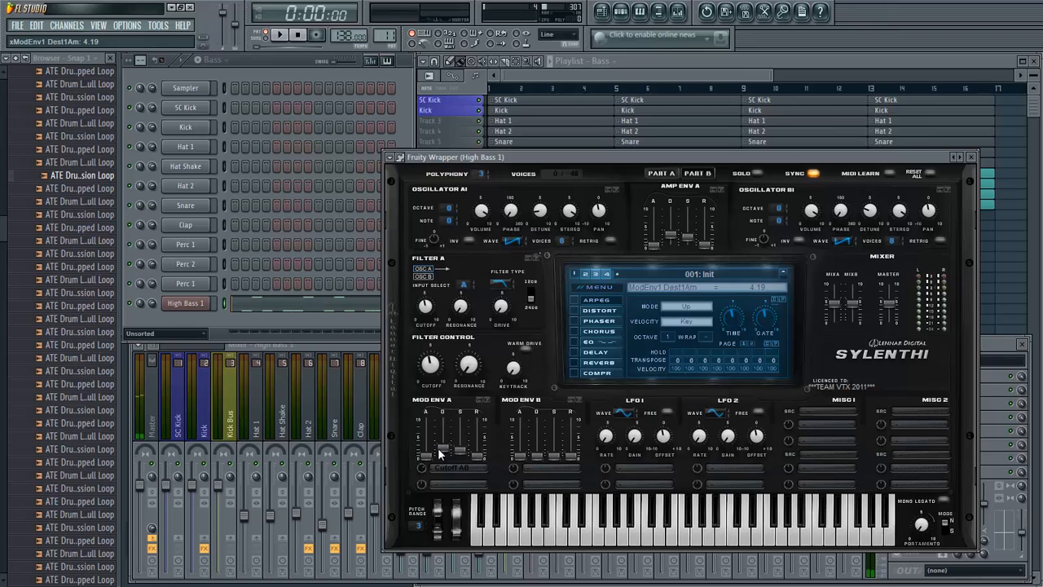
- Route Mod Env B to Cutoff AB with a slightly raised decay and an amount of 3.05, then audition the bassline
left_click(543, 465)
left_click(639, 340)
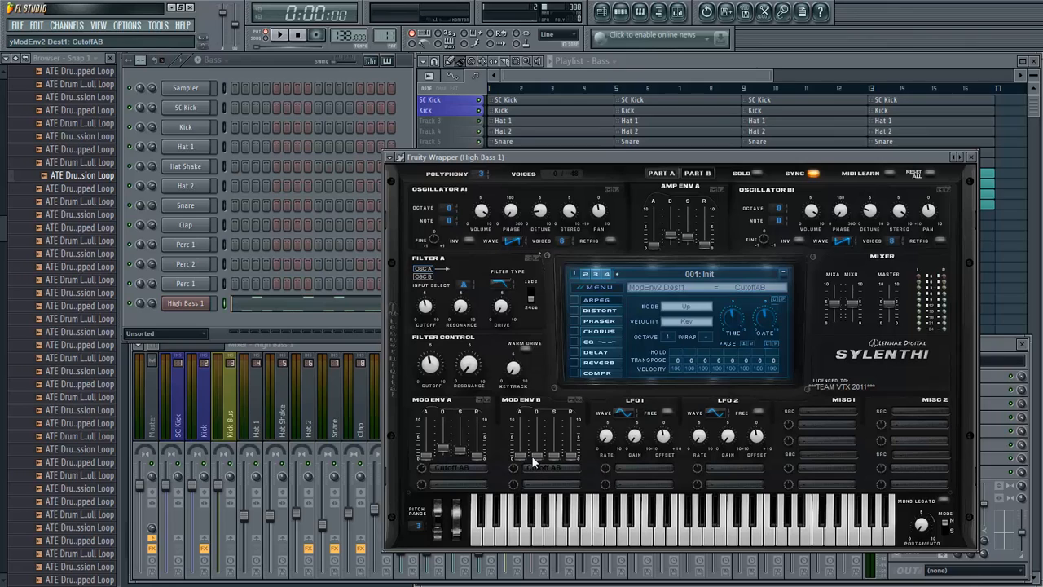
mouse_move(540, 457)
left_mouse_down()
mouse_move(545, 447)
mouse_move(523, 460)
left_mouse_up()
key("space")
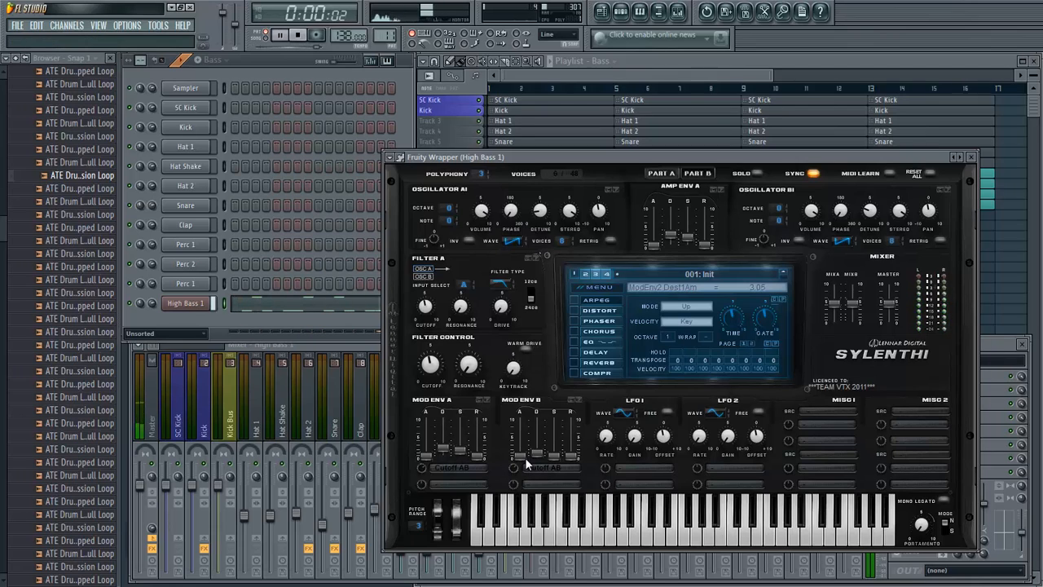
key("space")
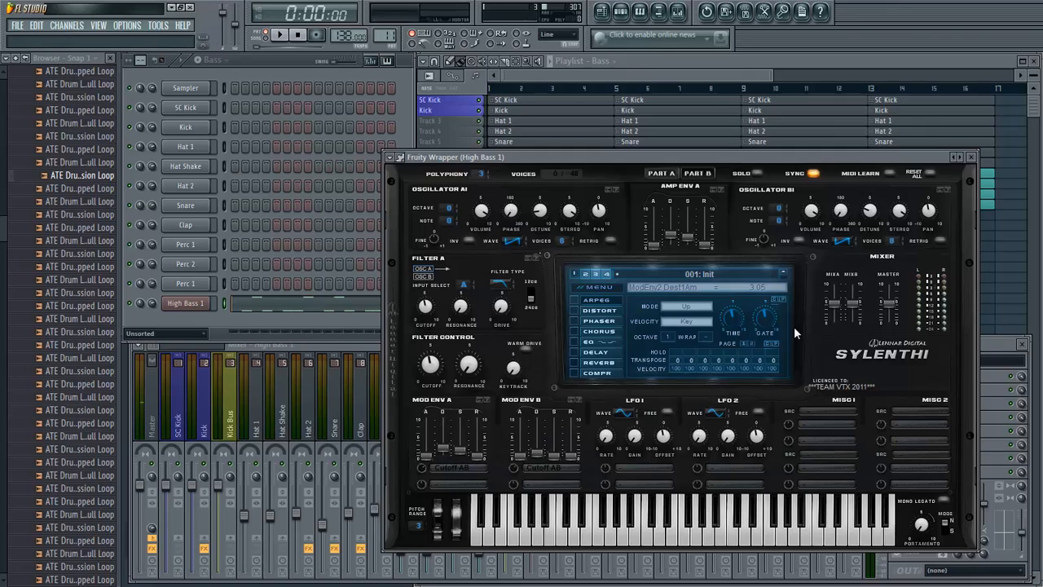
- In Part B, raise Amp Env B's decay slightly, set its sustain to 2.18 and turn off retrigger on both oscillators
left_click(700, 175)
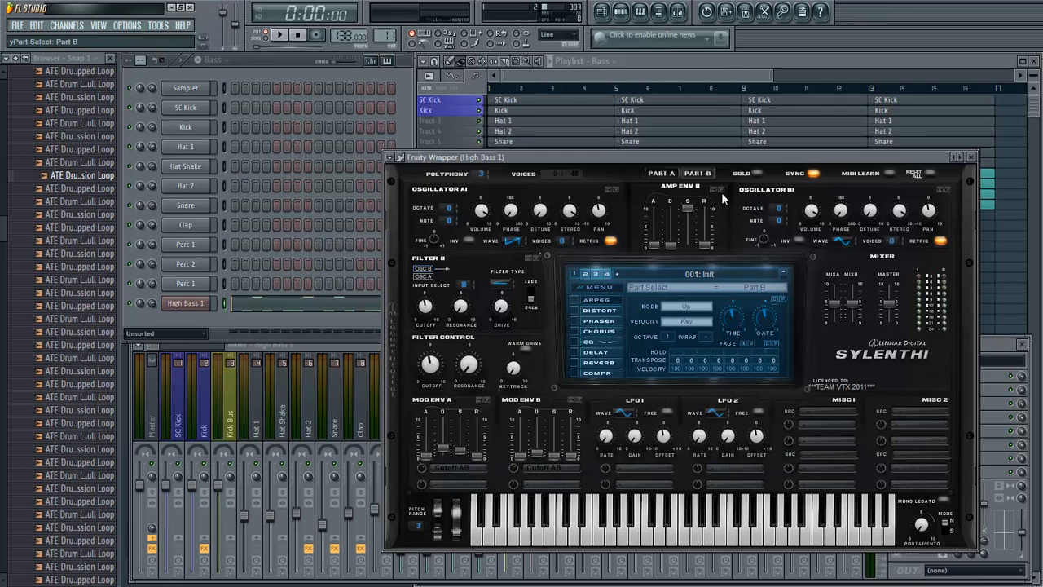
left_click_drag(688, 209, 686, 252)
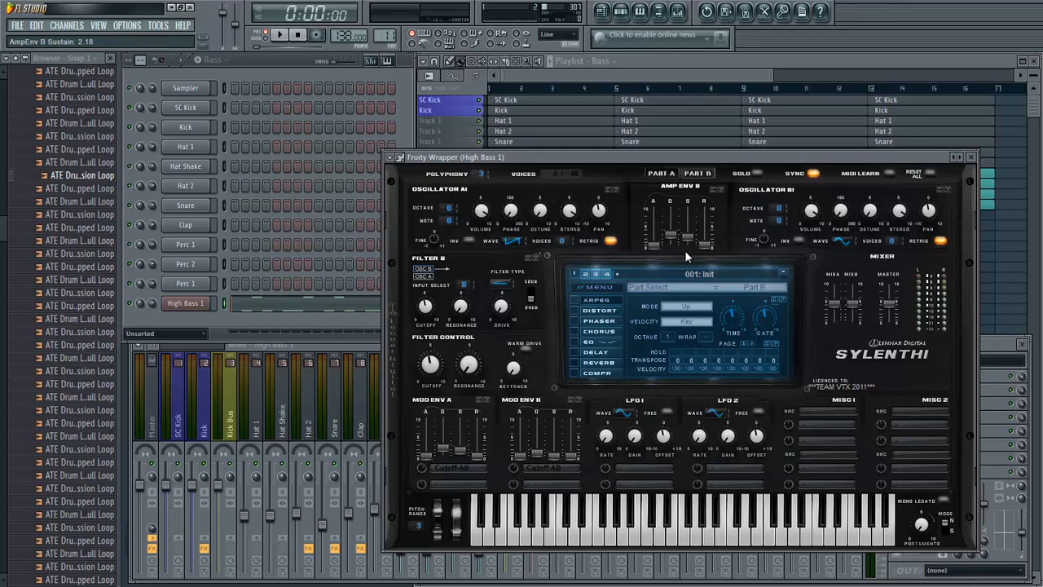
left_click(616, 244)
left_click(937, 243)
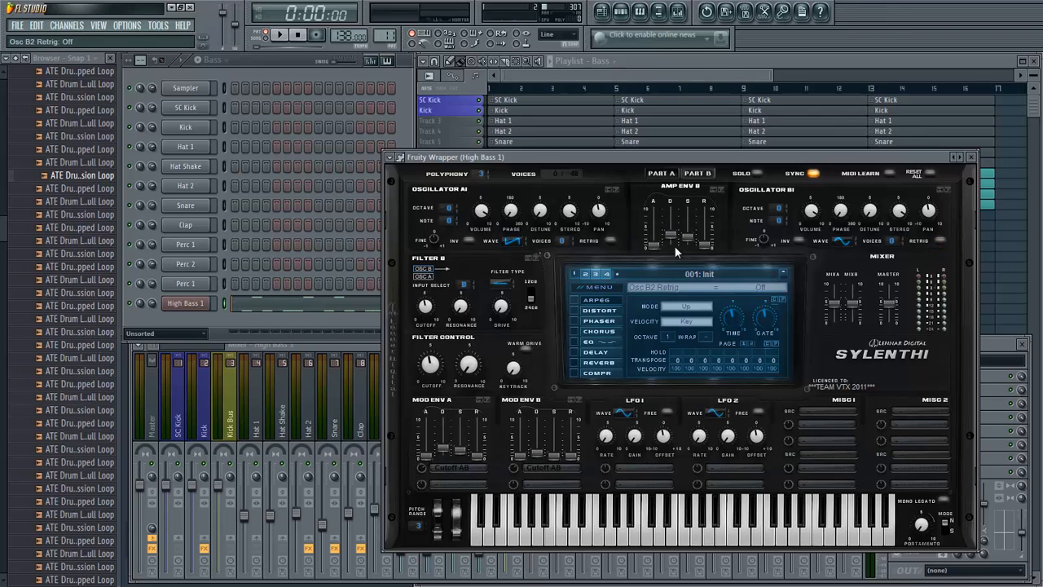
- Return to Part A and adjust the oscillator phases during playback, setting Oscillator A1's phase to 29.14 degrees
left_click(694, 176)
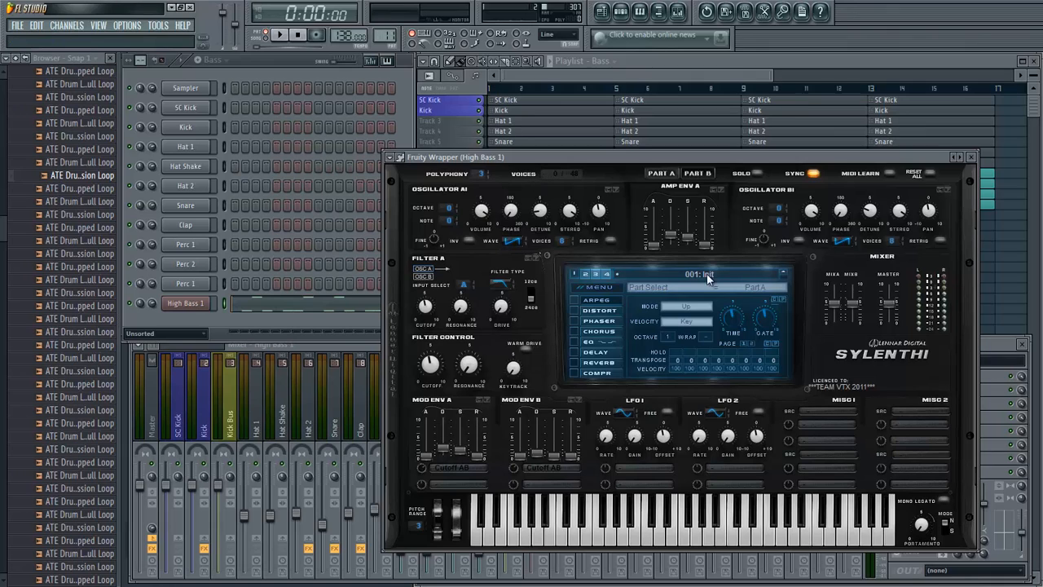
key("space")
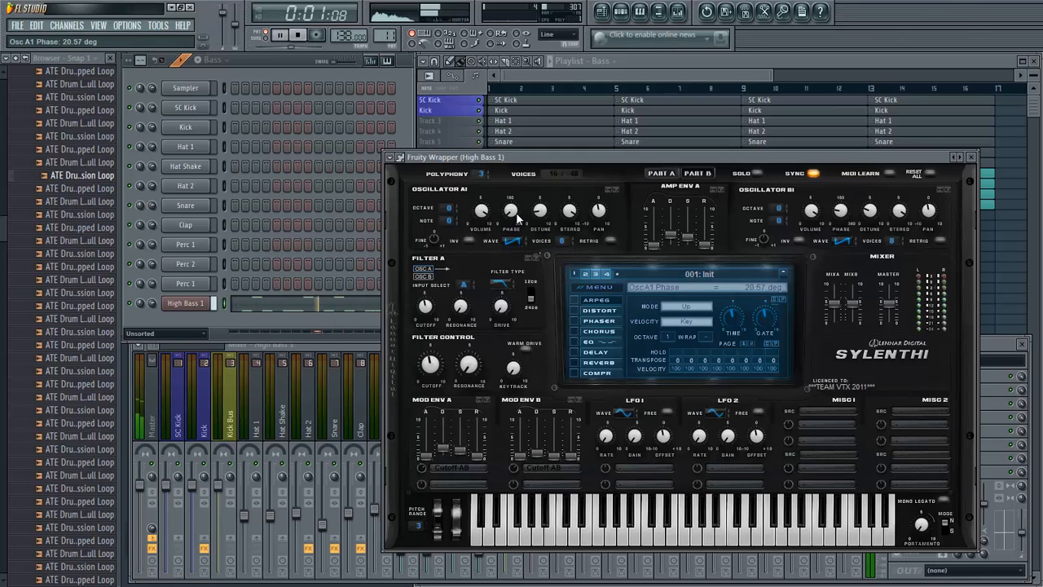
key("space")
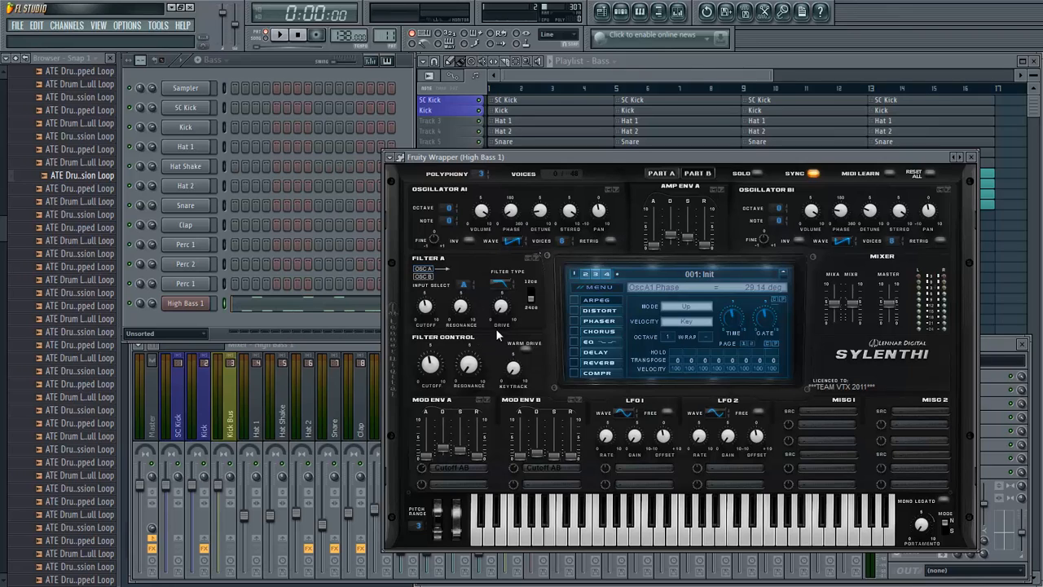
- In Part B, set both oscillators to 8 voices and give Oscillator B2 a square-shaped wave at volume 4.29
left_click(702, 174)
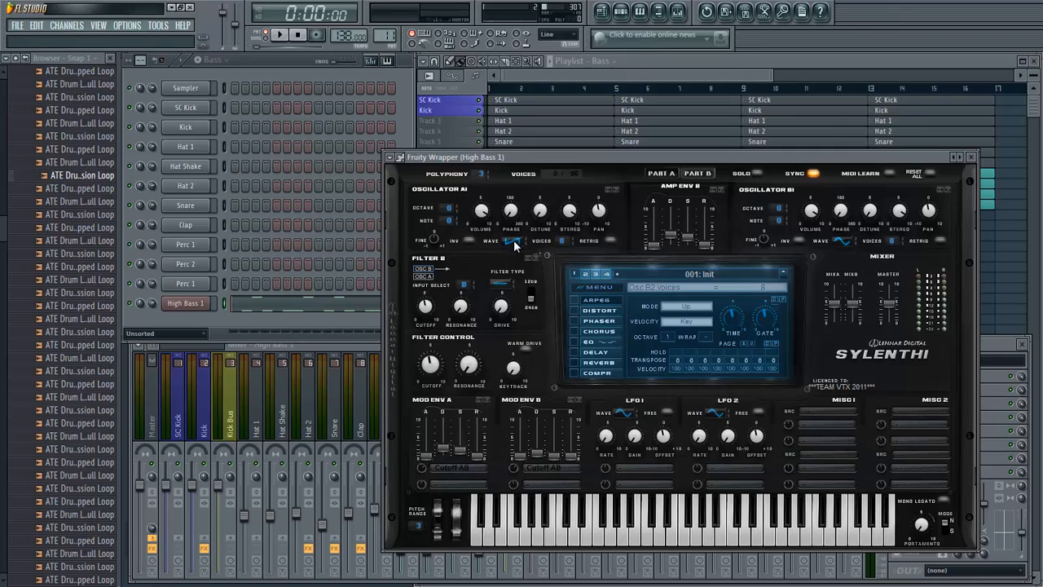
left_click(846, 243)
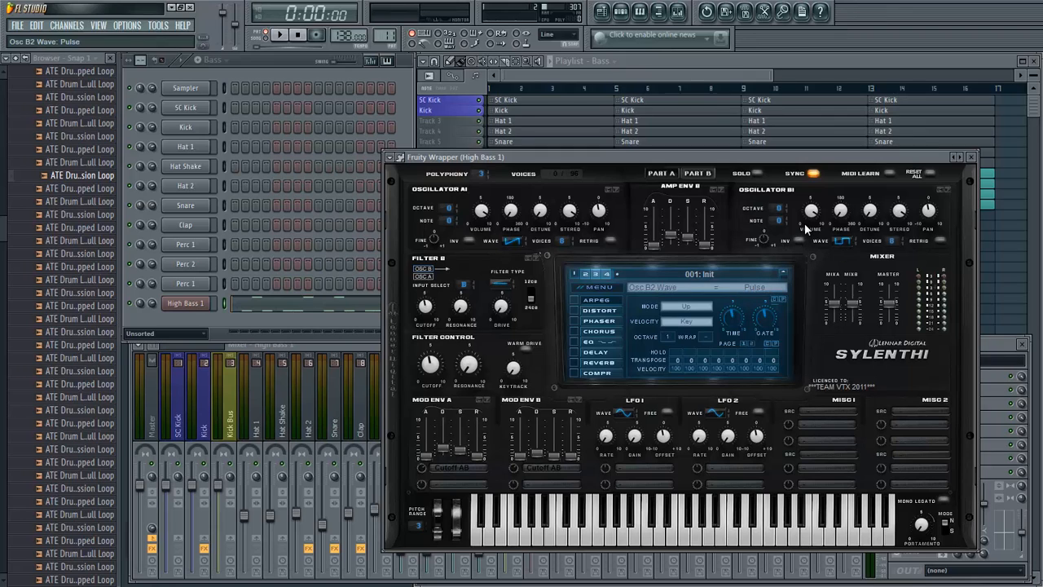
key("space")
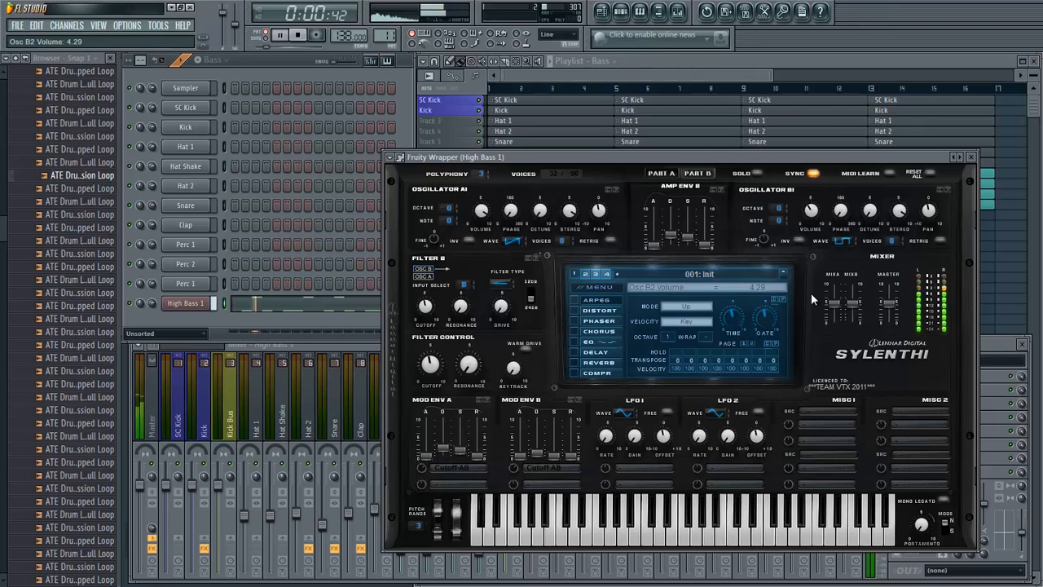
key("space")
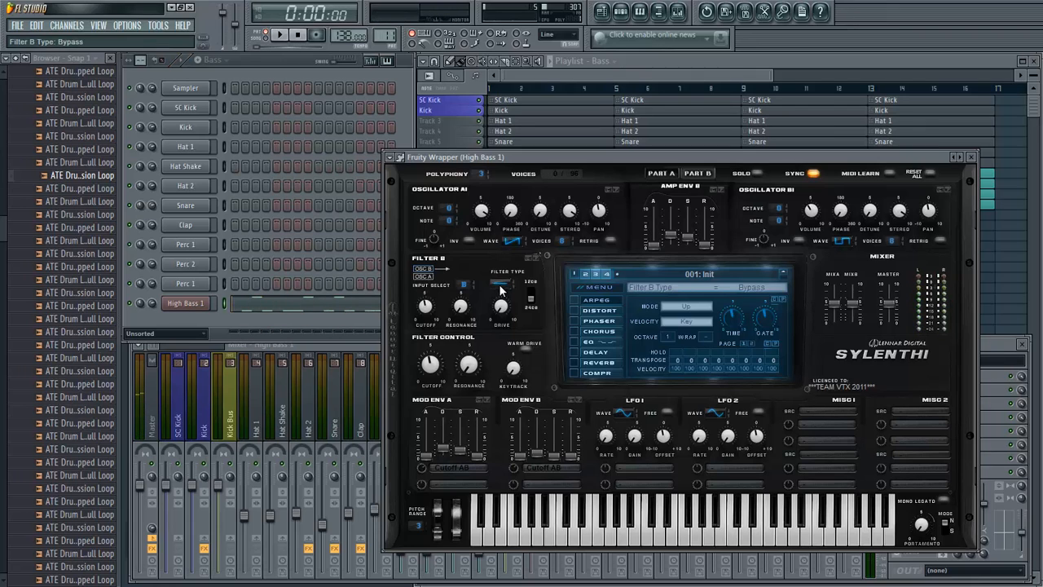
- Set Filter B's type to Lowpass and audition the bassline
left_click(501, 287)
key("space")
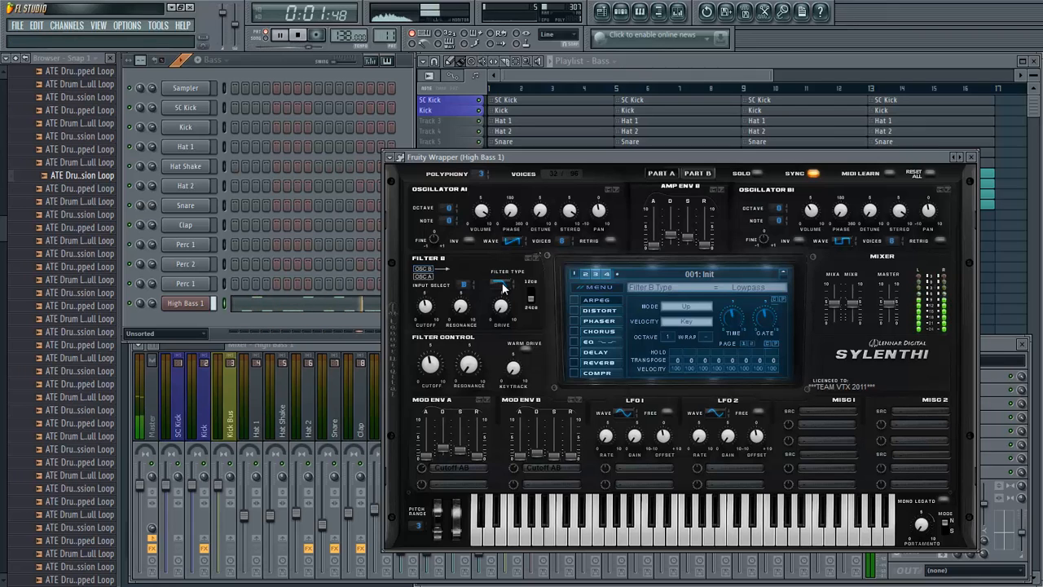
key("space")
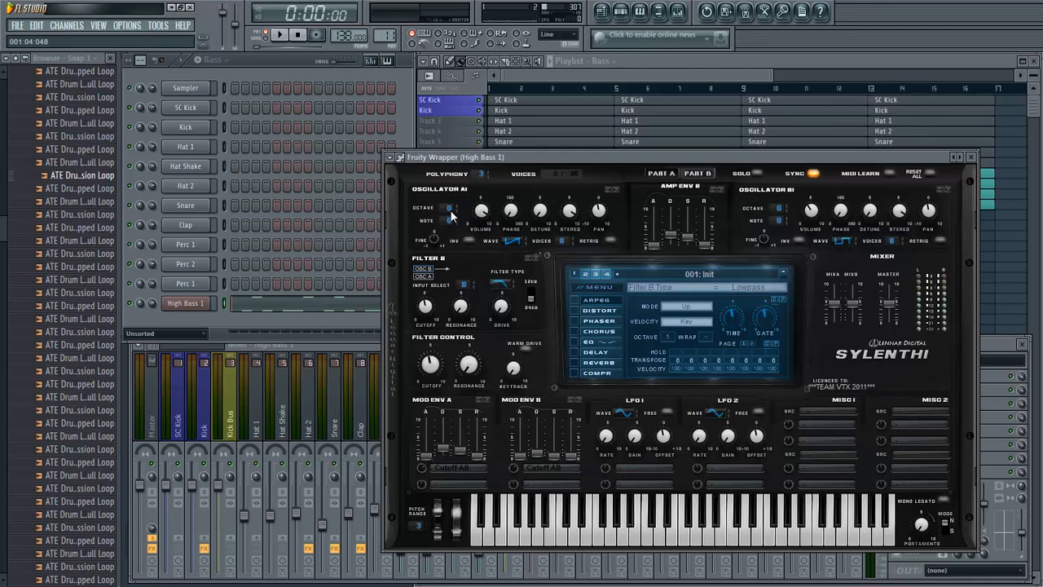
- Set Oscillator B1's octave to -1, lower Oscillator A1's octave and return to Part B
left_click_drag(450, 209, 450, 221)
left_click(699, 174)
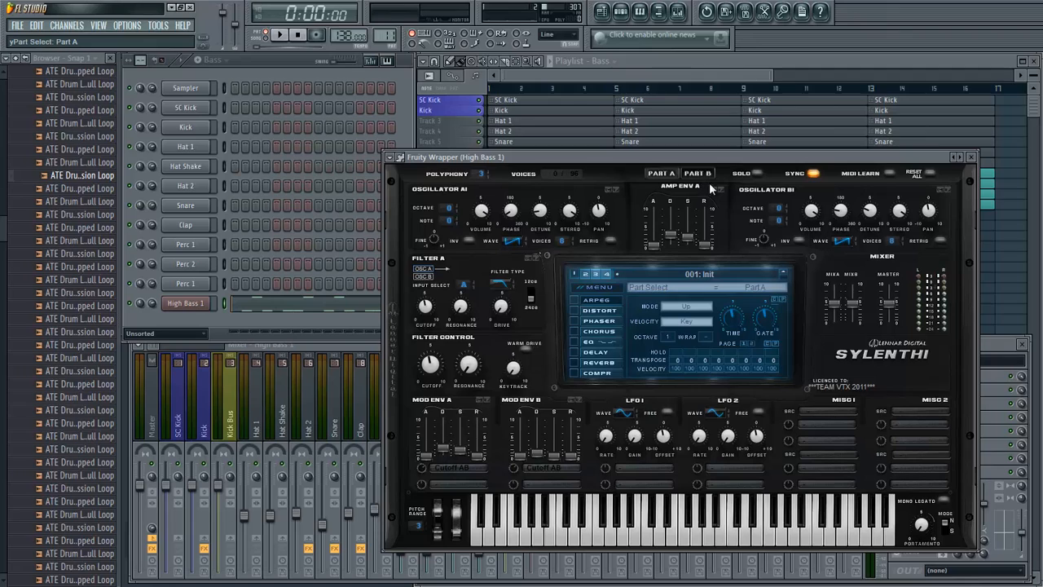
left_click_drag(451, 209, 447, 220)
left_click(699, 173)
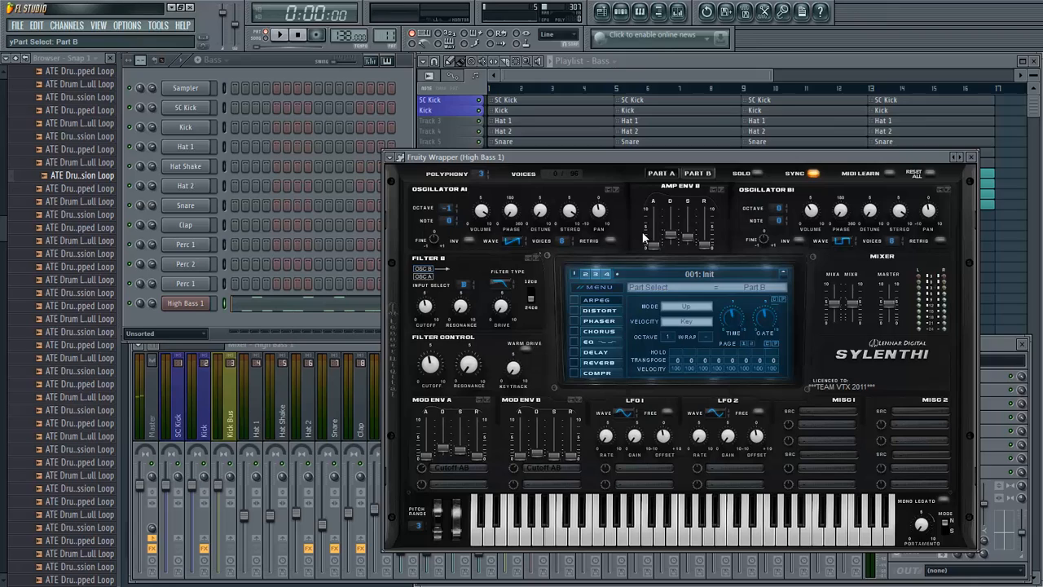
- Turn on OverDrive distortion, set its amount to 2.71 and fine-tune it while auditioning the bassline
left_click(573, 309)
key("space")
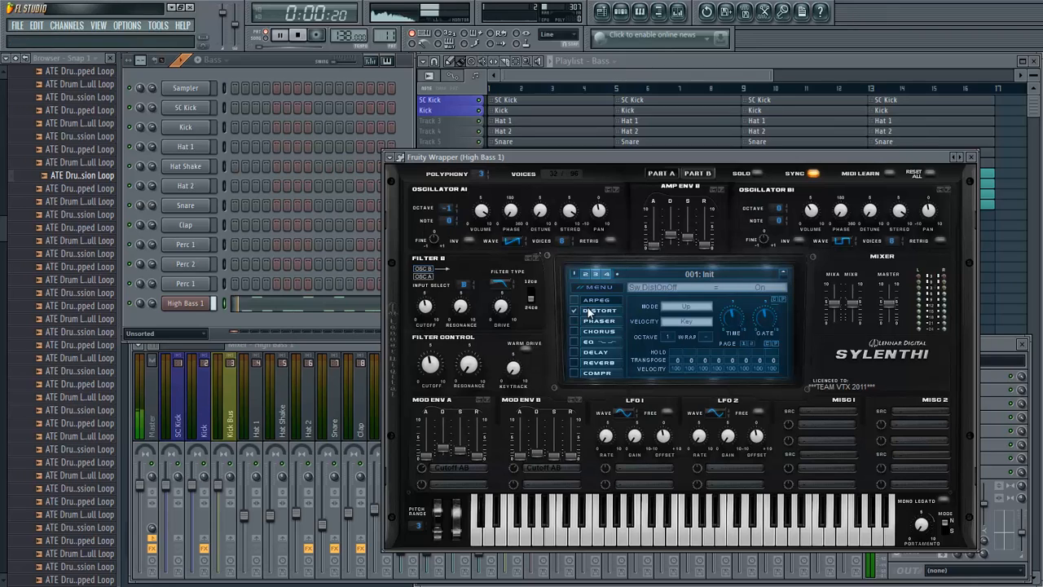
left_click(595, 311)
key("space")
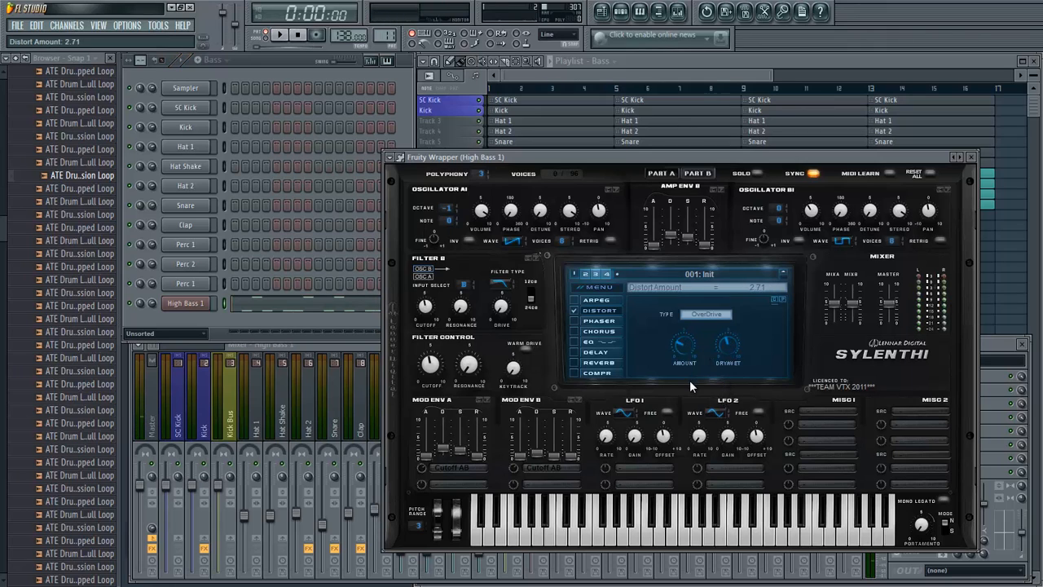
key("space")
left_click_drag(690, 382, 690, 383)
key("space")
- Turn on the EQ, lower the treble frequency and boost the treble to 12.21 dB while auditioning the bassline
left_click(573, 343)
key("space")
left_click(591, 342)
mouse_move(751, 350)
left_mouse_down()
mouse_move(746, 416)
mouse_move(775, 298)
mouse_move(755, 353)
left_mouse_up()
key("space")
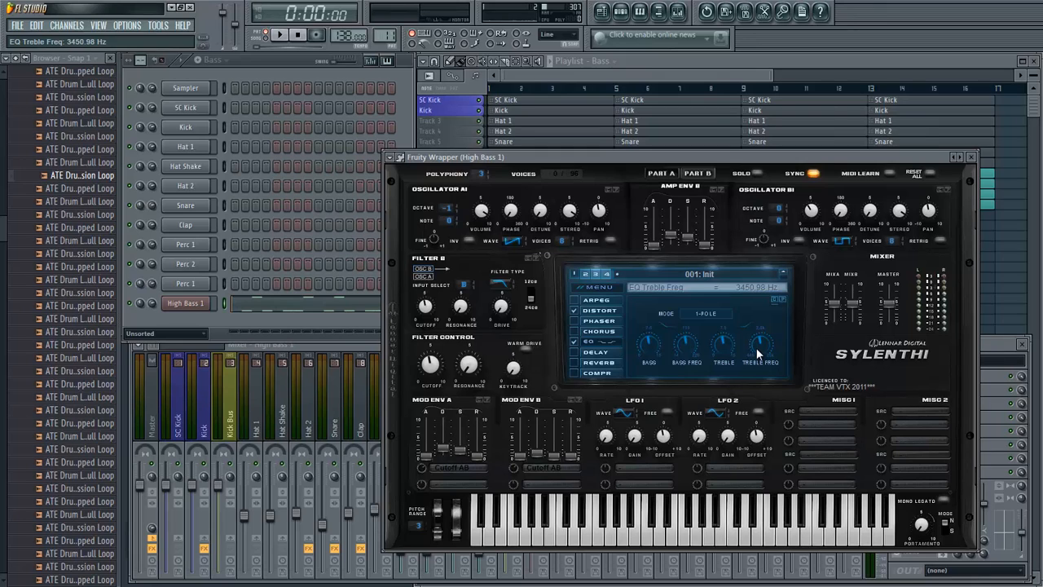
left_click_drag(758, 354, 760, 368)
key("space")
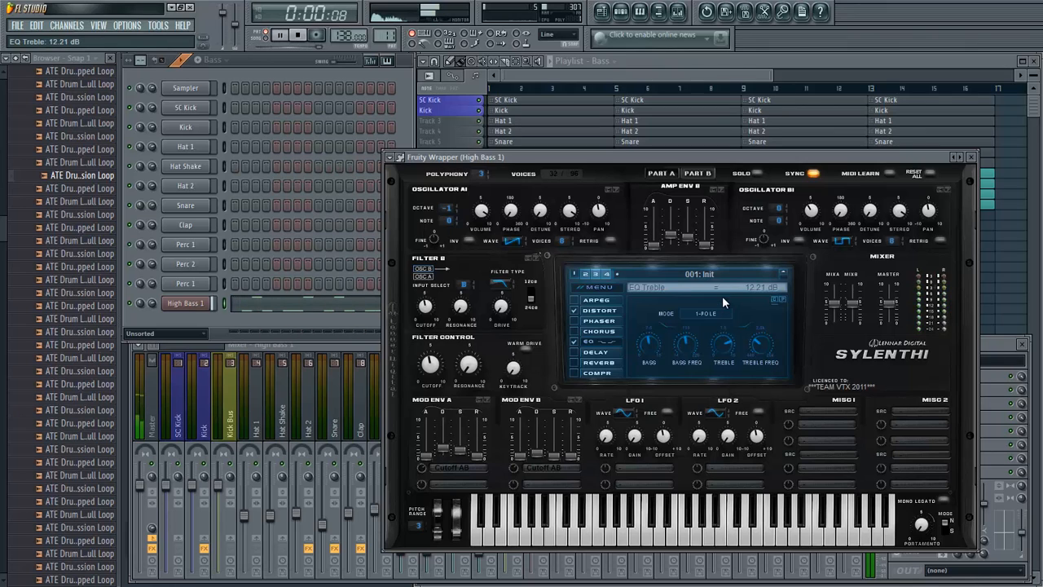
key("space")
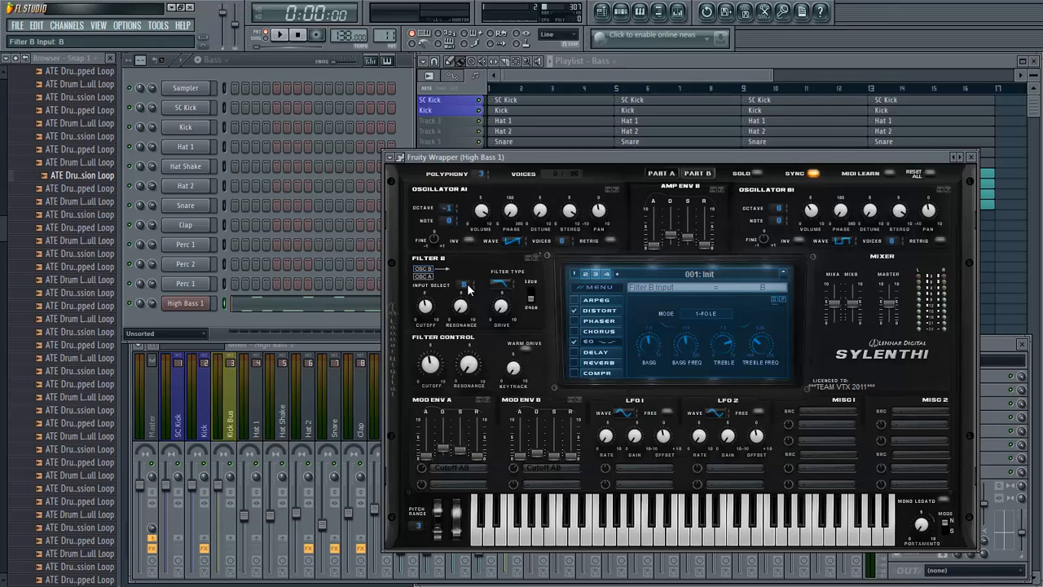
- Set Filter A's input to A+B and Filter B's input to B+A while auditioning the bassline
left_click(690, 179)
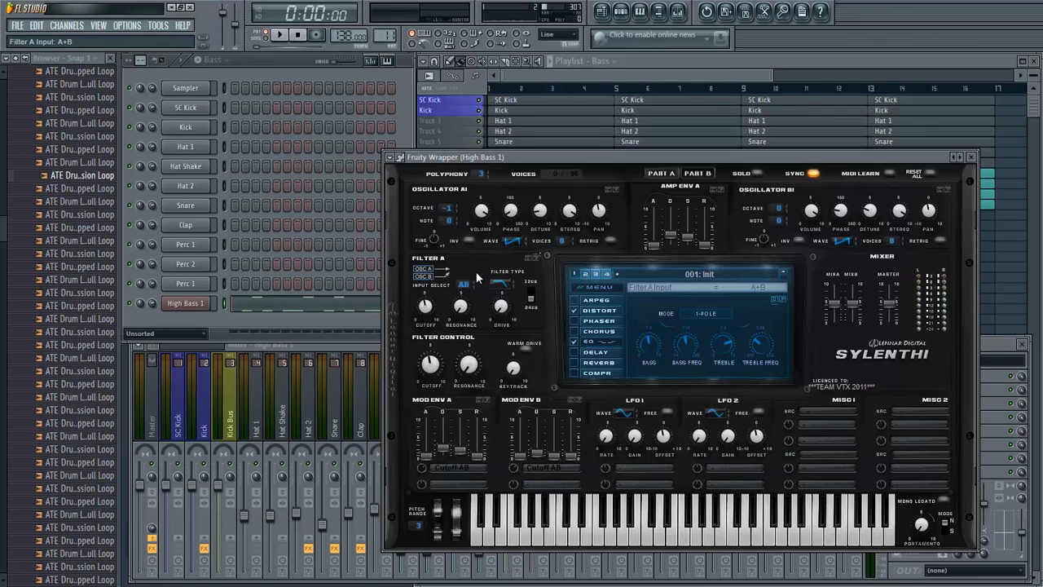
left_click_drag(477, 277, 478, 291)
left_click(701, 178)
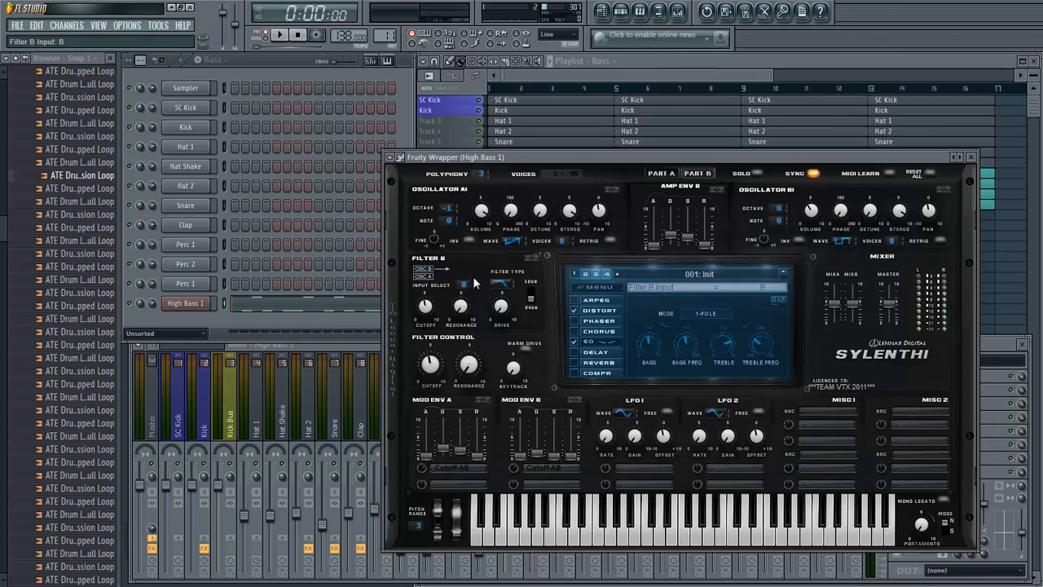
key("space")
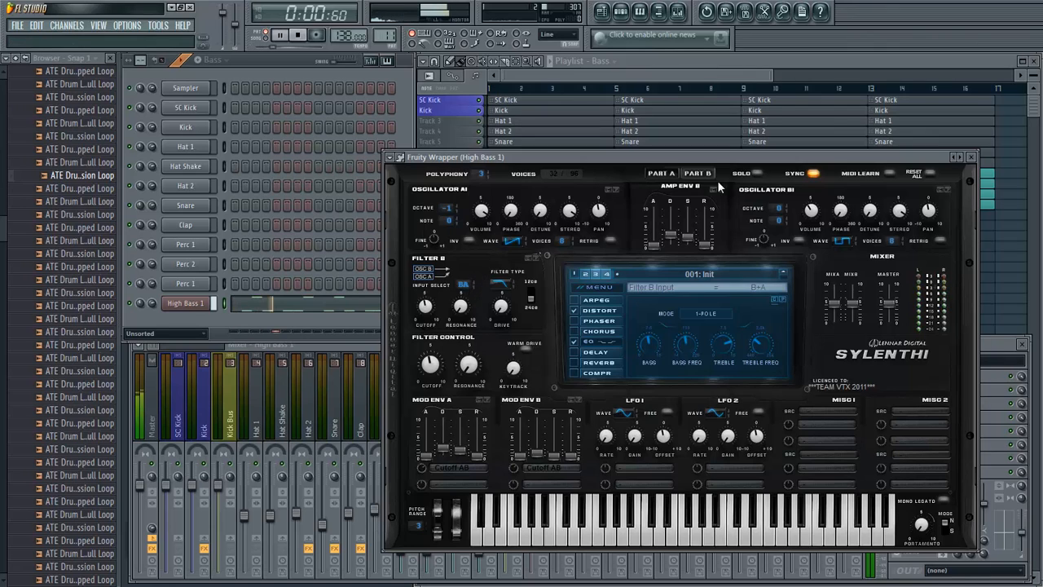
left_click(662, 173)
left_click(471, 277)
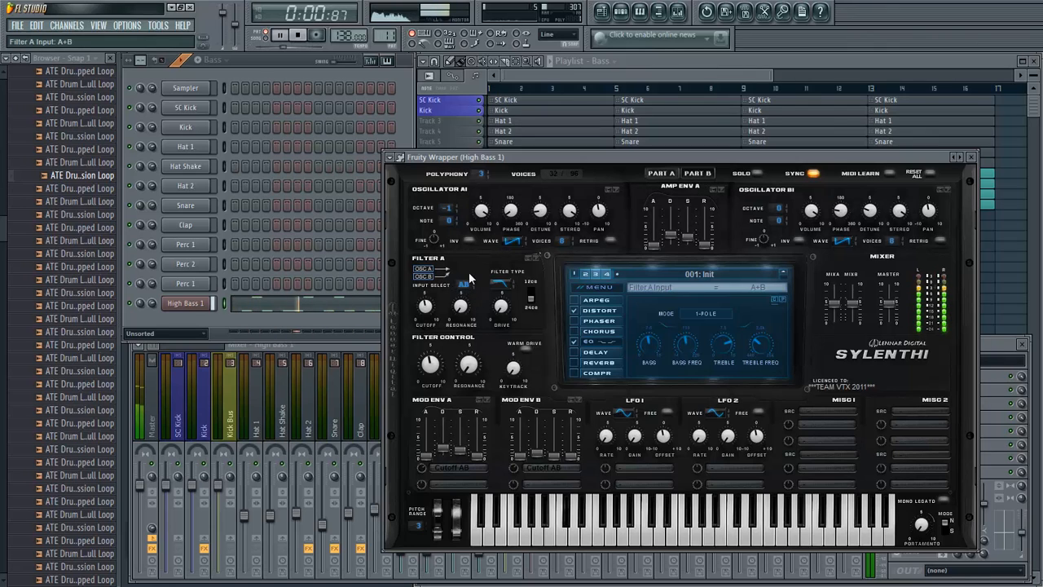
key("space")
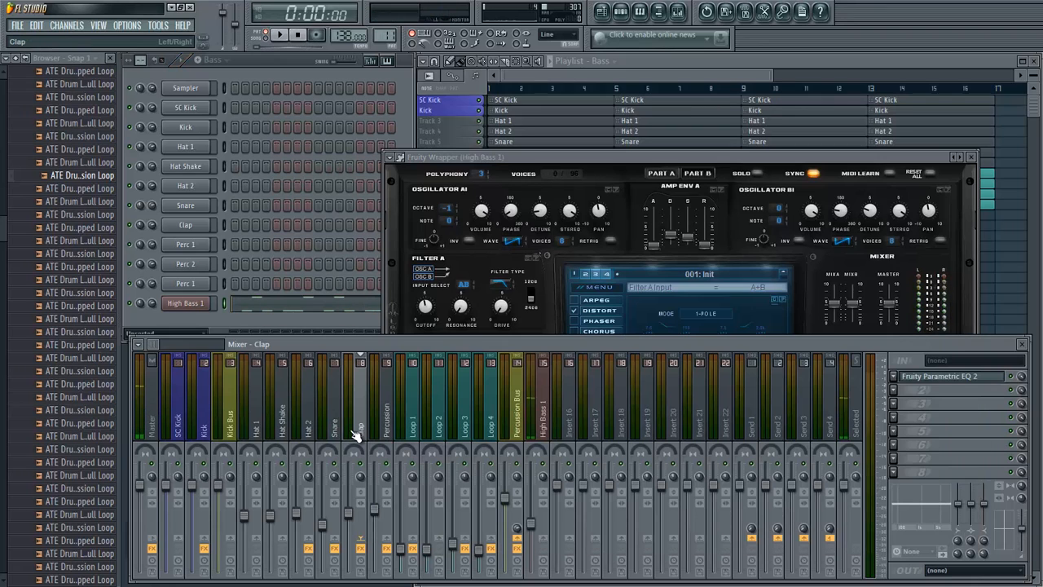
- Raise the High Bass 1 mixer track's level slightly while auditioning the bassline, and close the synth window
key("F9")
left_click(539, 411)
key("space")
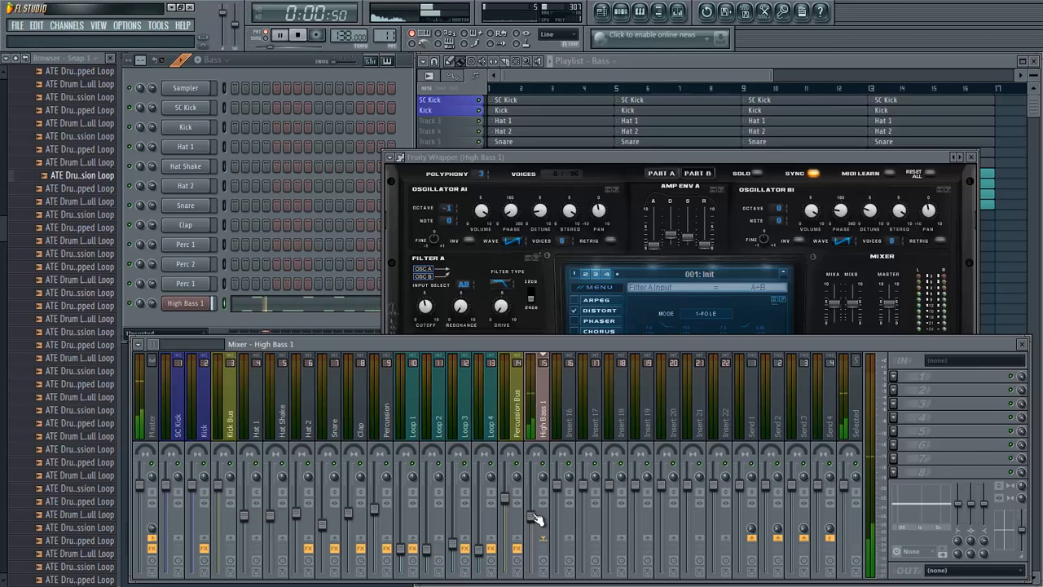
key("space")
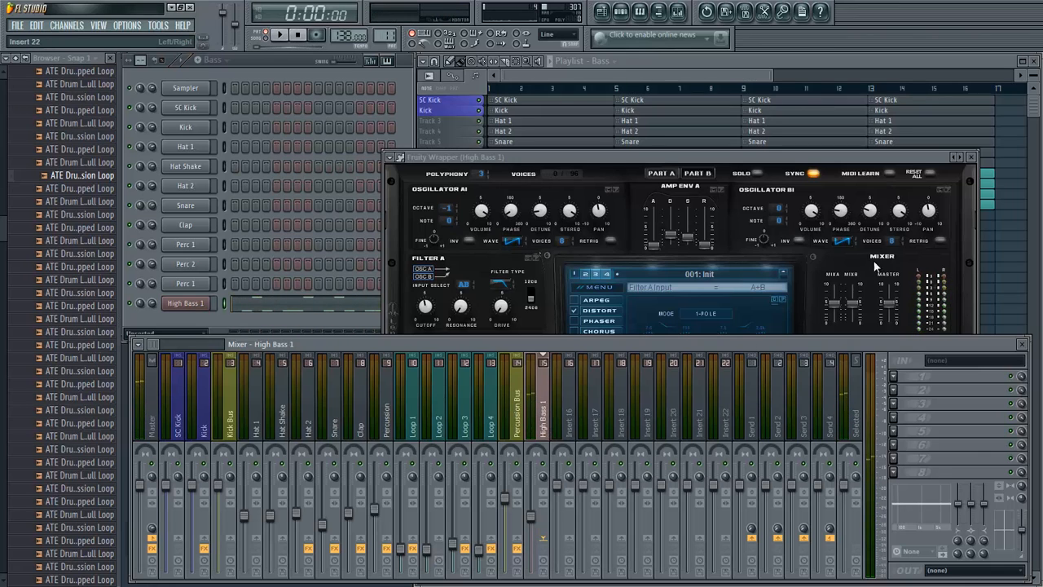
left_click(970, 157)
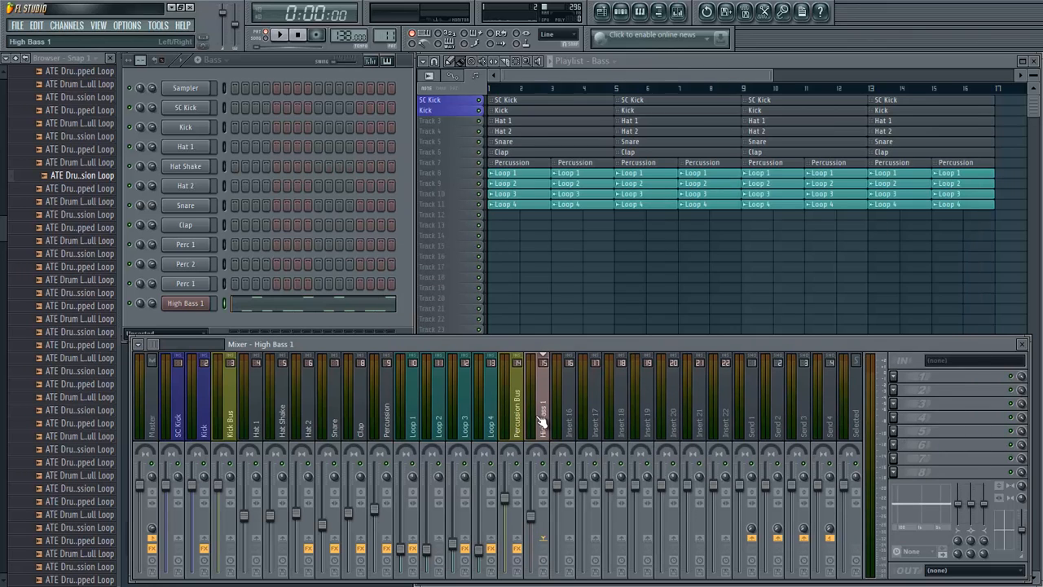
- Add Fruity Parametric EQ 2 to High Bass 1's first effect slot and make band 1 a Gentle 8 high pass
left_click(891, 375)
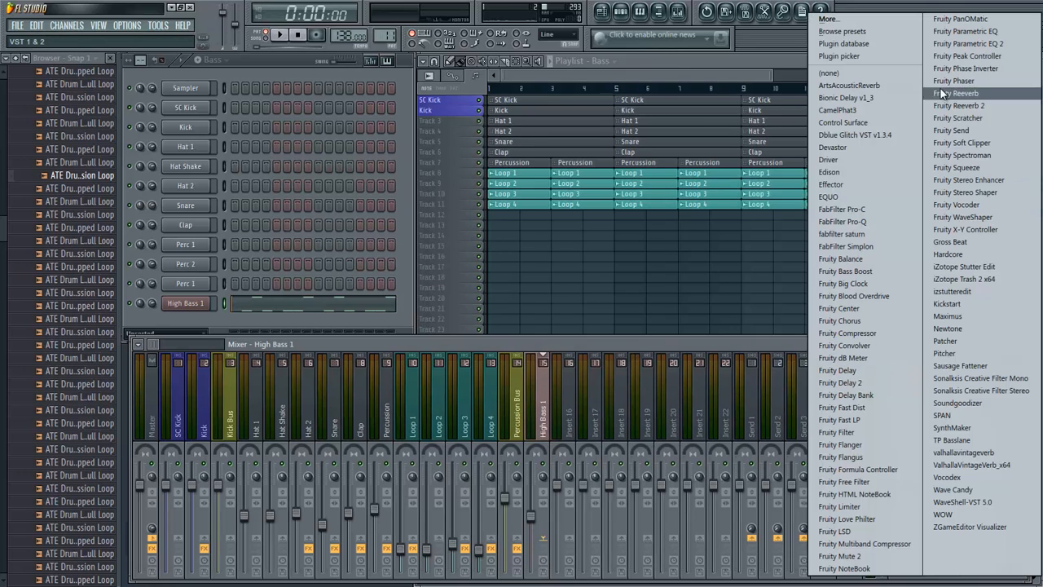
left_click(954, 43)
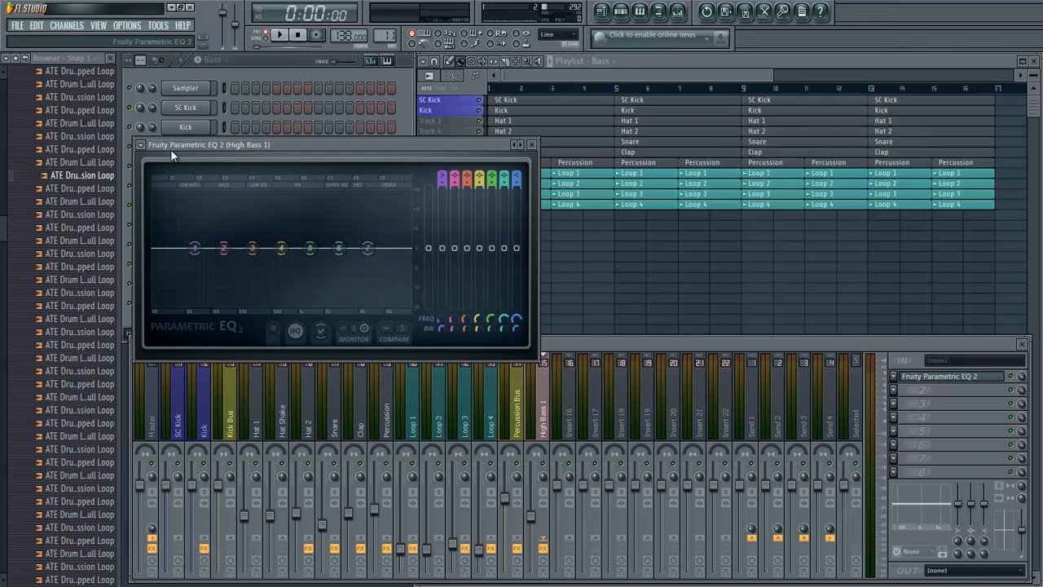
right_click(194, 248)
mouse_move(232, 281)
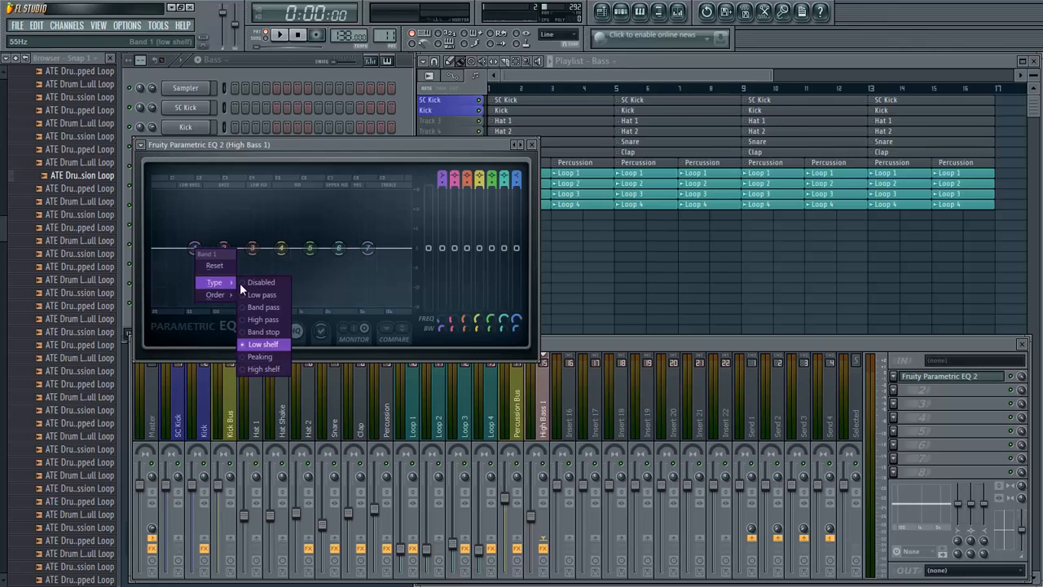
left_click(273, 322)
right_click(195, 249)
left_click(281, 367)
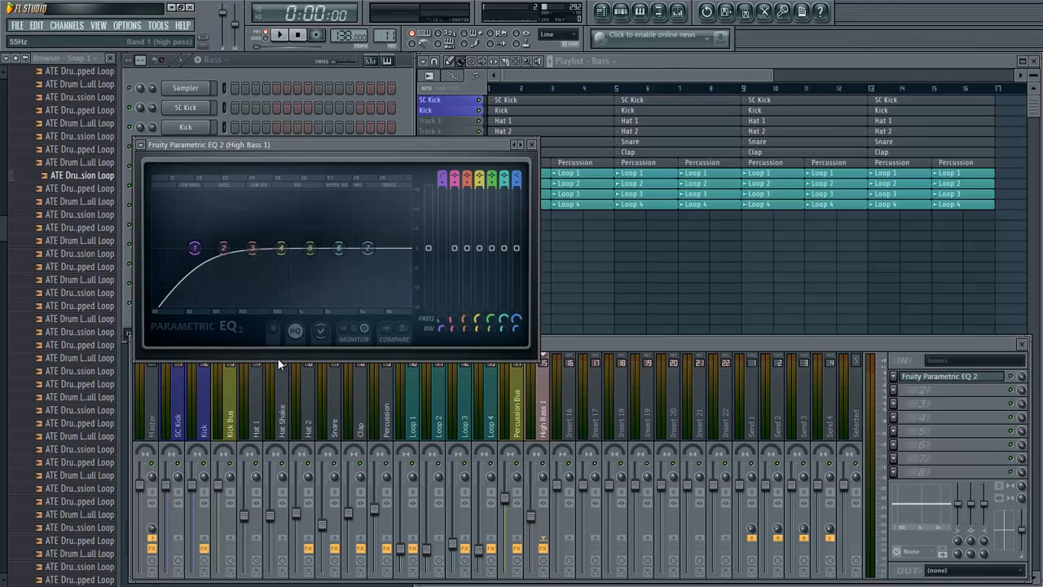
right_click(194, 249)
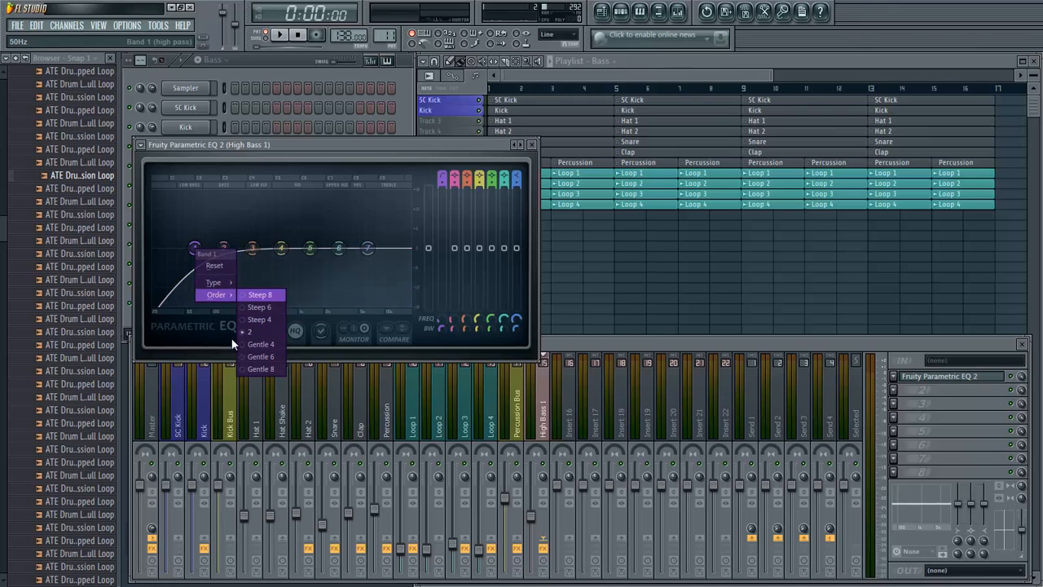
left_click(251, 368)
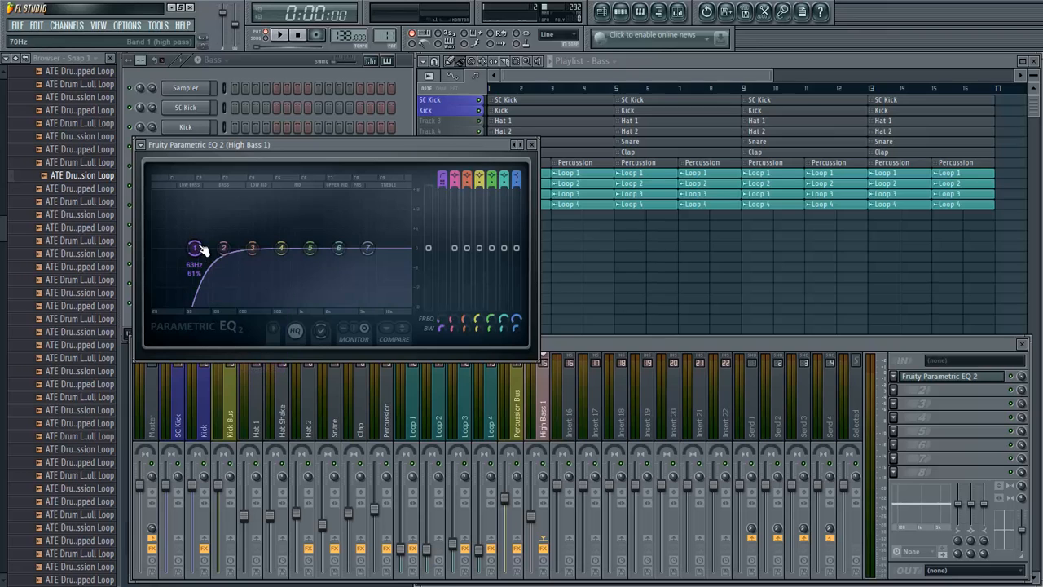
- Set the high-pass band to 110 Hz while auditioning the bass, and move band 3 lower with a slight boost
key("space")
left_click_drag(204, 250, 226, 244)
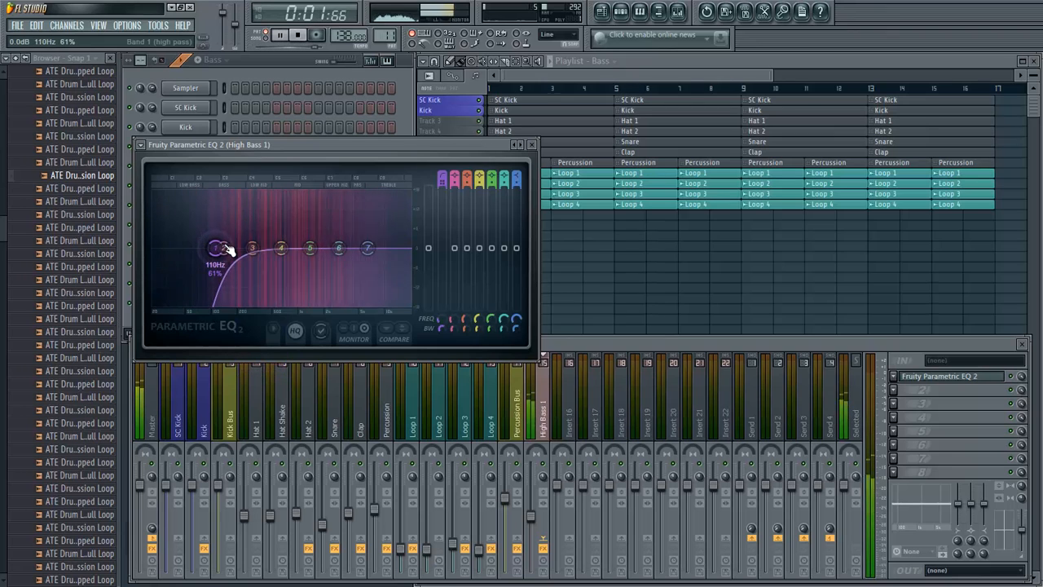
key("space")
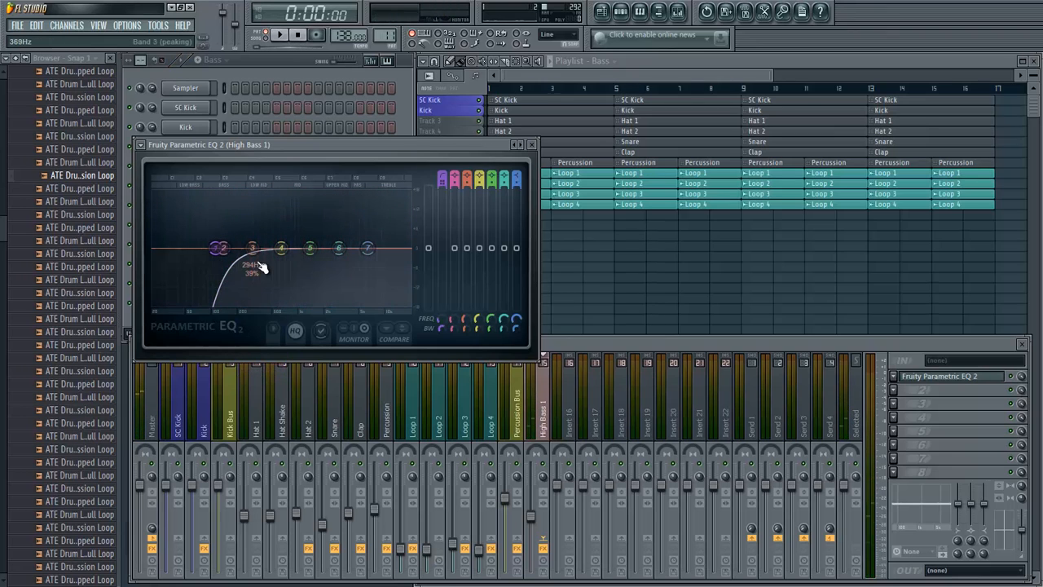
mouse_move(252, 250)
left_mouse_down()
mouse_move(223, 253)
mouse_move(238, 245)
left_mouse_up()
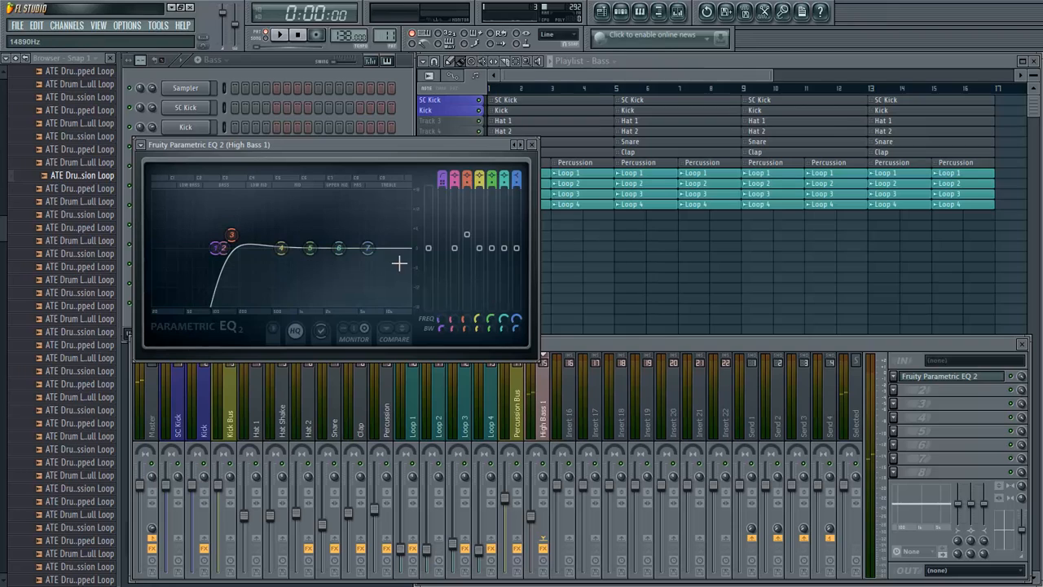
left_click_drag(397, 262, 382, 247)
right_click(428, 241)
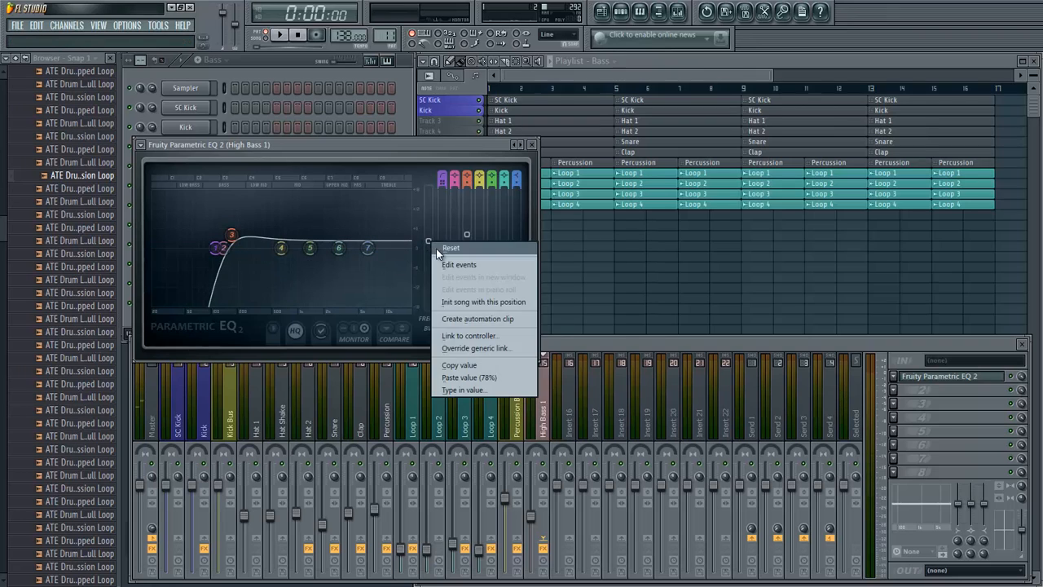
left_click(438, 263)
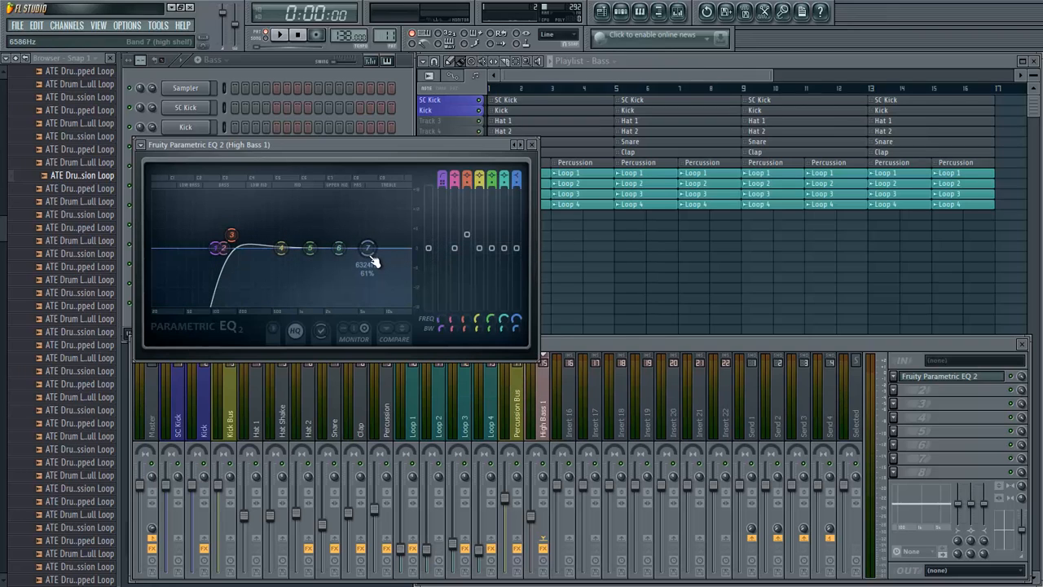
- Slightly boost band 7 at about 2.7 kHz, band 6 at about 9 kHz and band 5 while auditioning, and close the EQ
left_click_drag(372, 257, 340, 249)
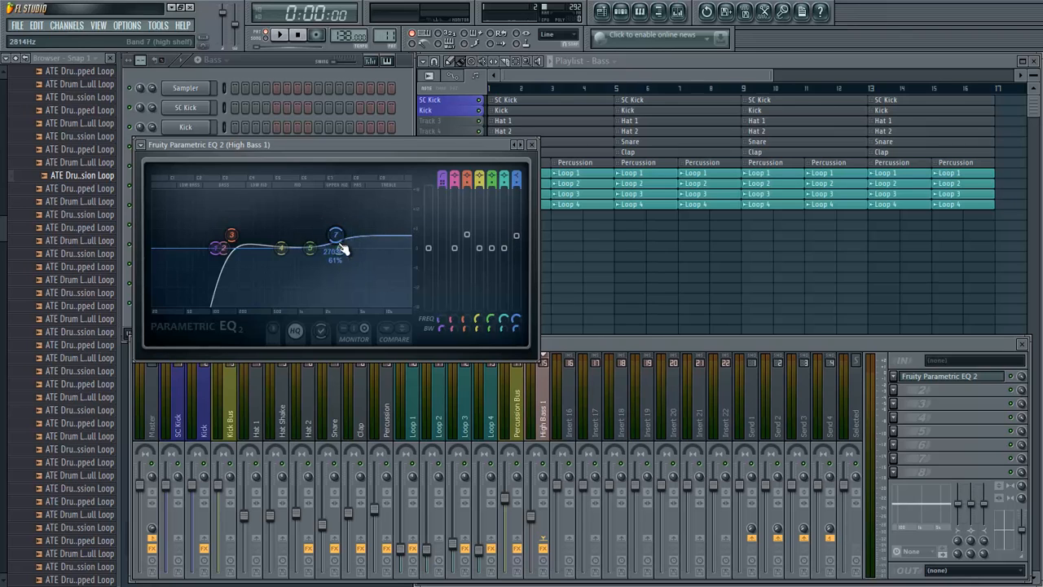
key("space")
left_click_drag(419, 250, 383, 247)
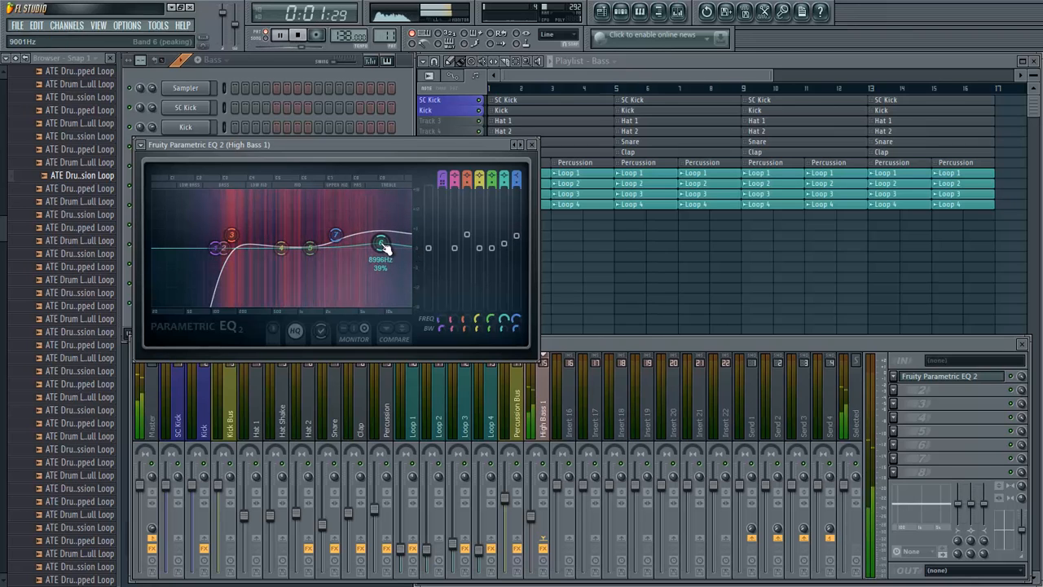
left_click_drag(309, 248, 314, 239)
key("space")
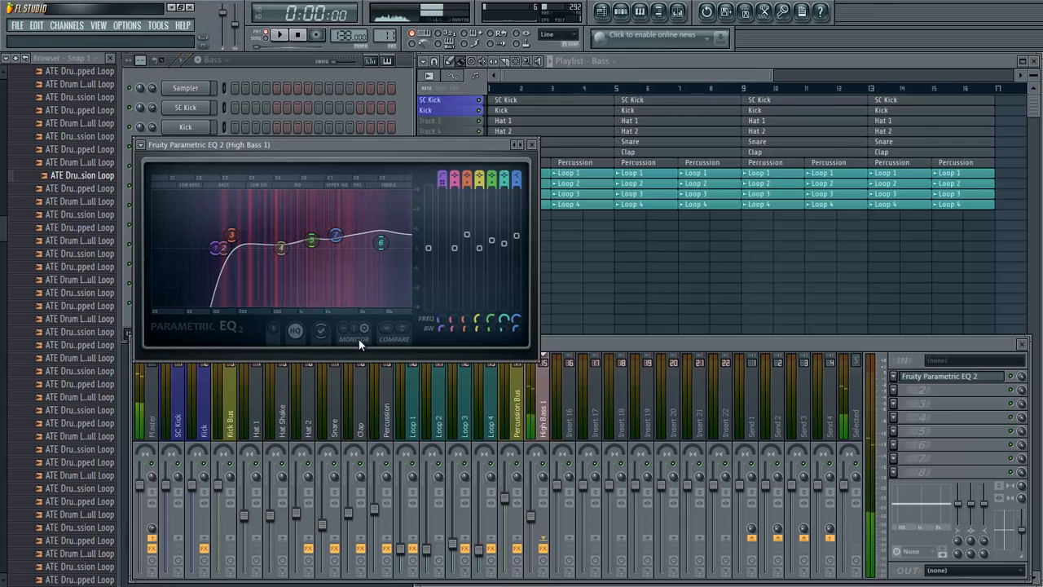
left_click(533, 144)
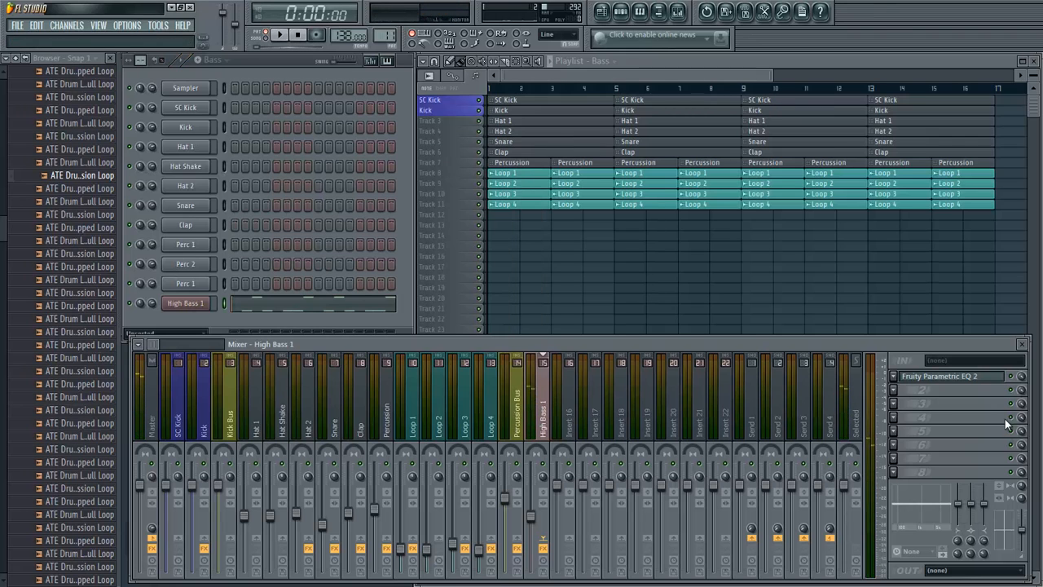
- Add another Fruity Parametric EQ 2 to High Bass 1's second effect slot and load its 40Hz cut preset
left_click(895, 390)
left_click(965, 43)
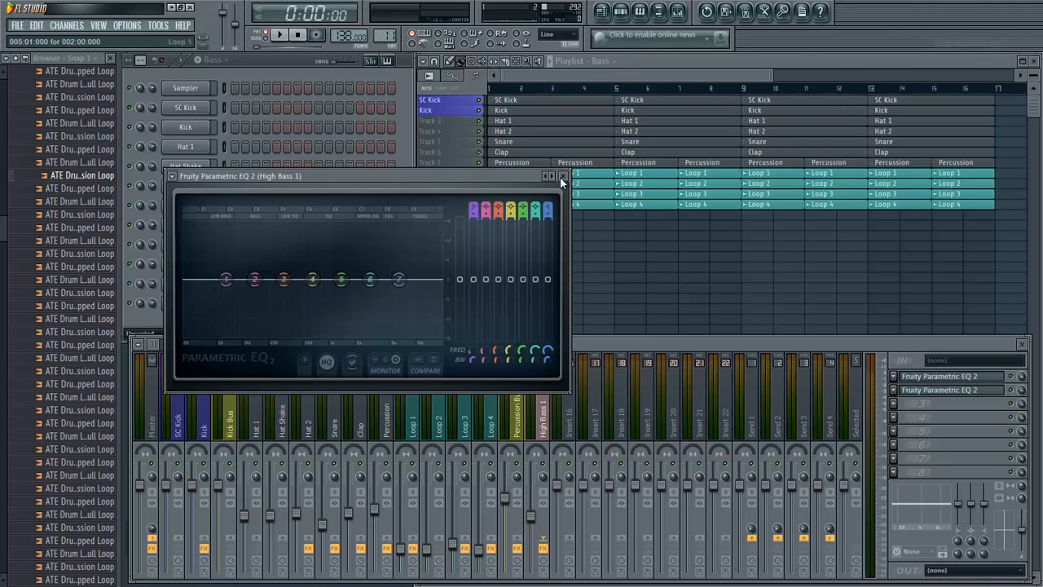
left_click(173, 176)
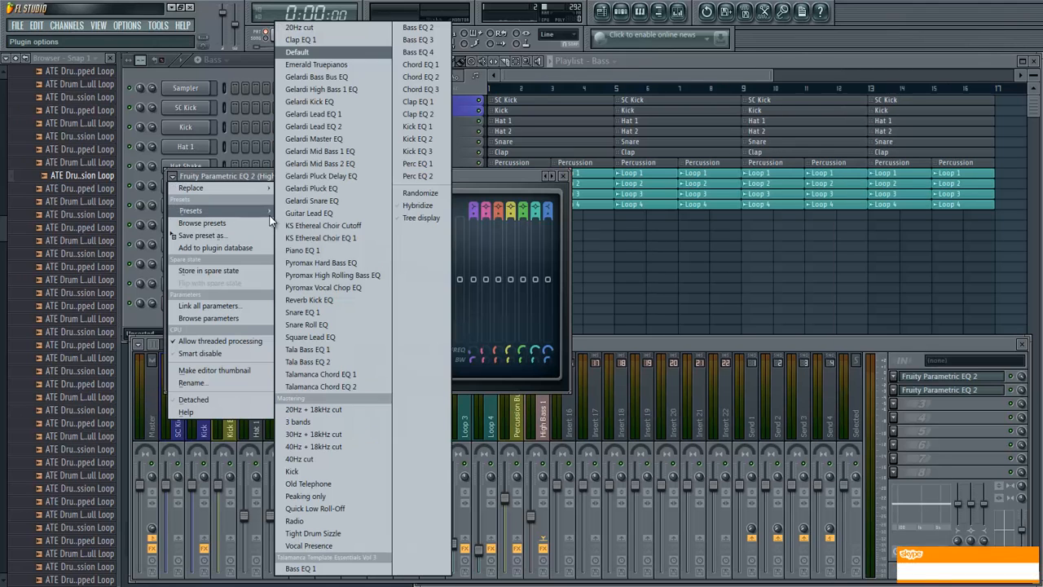
mouse_move(210, 210)
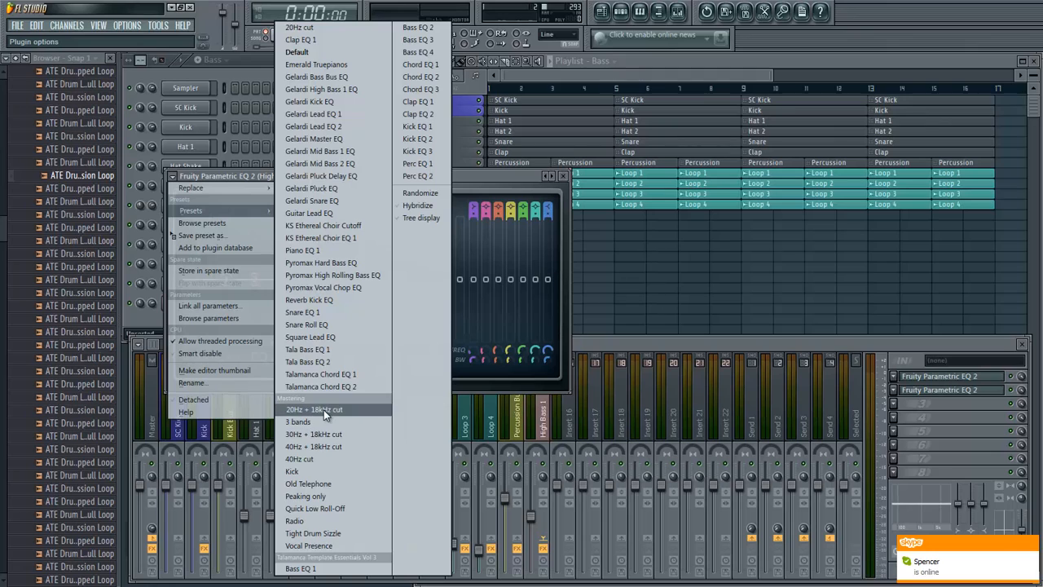
left_click(325, 461)
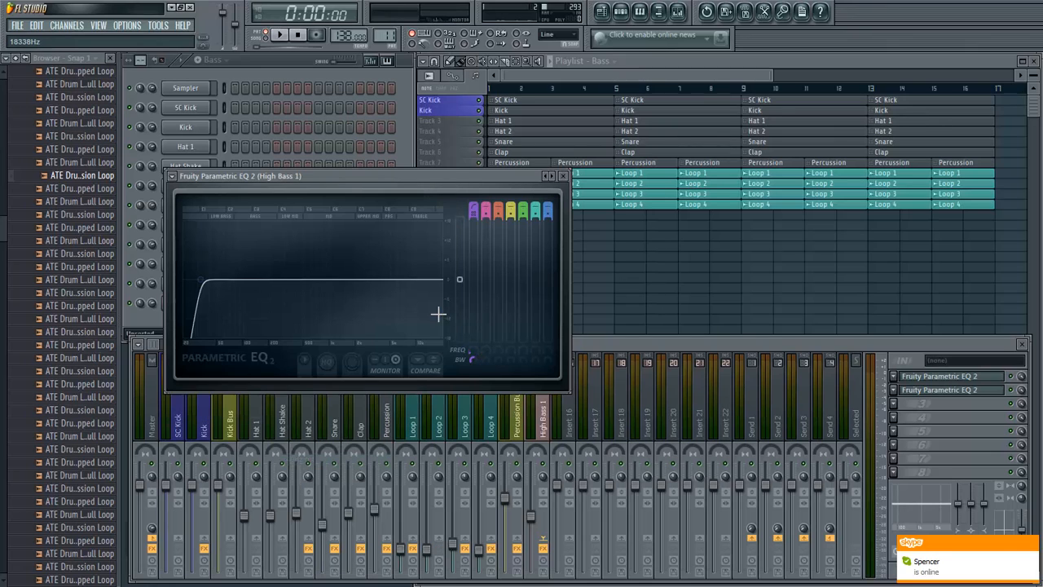
- Raise the second EQ's high-pass frequency to 191 Hz while auditioning the bassline, and close the EQ
left_click_drag(476, 348, 469, 269)
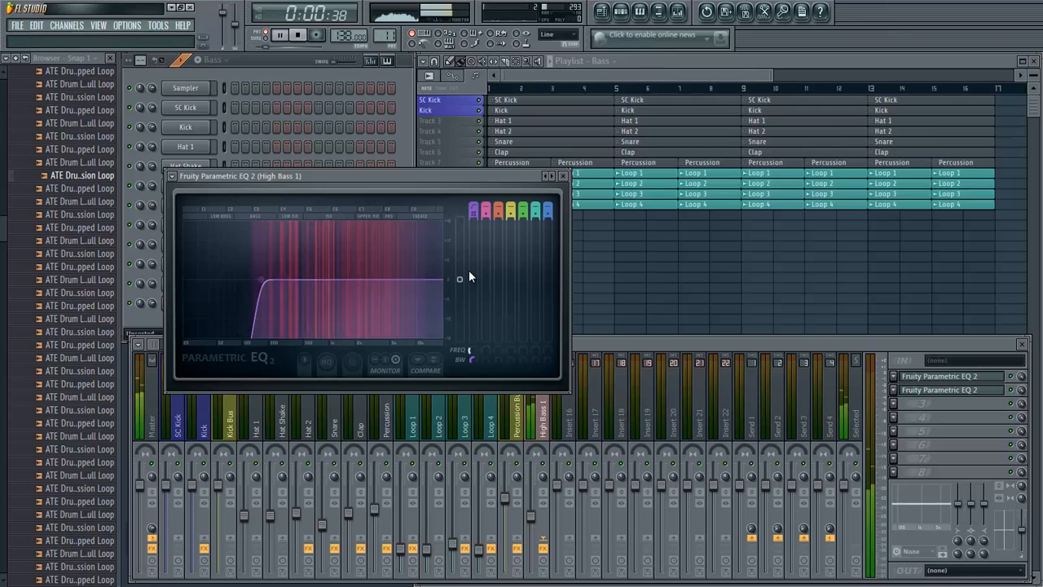
left_click_drag(469, 271, 476, 257)
key("space")
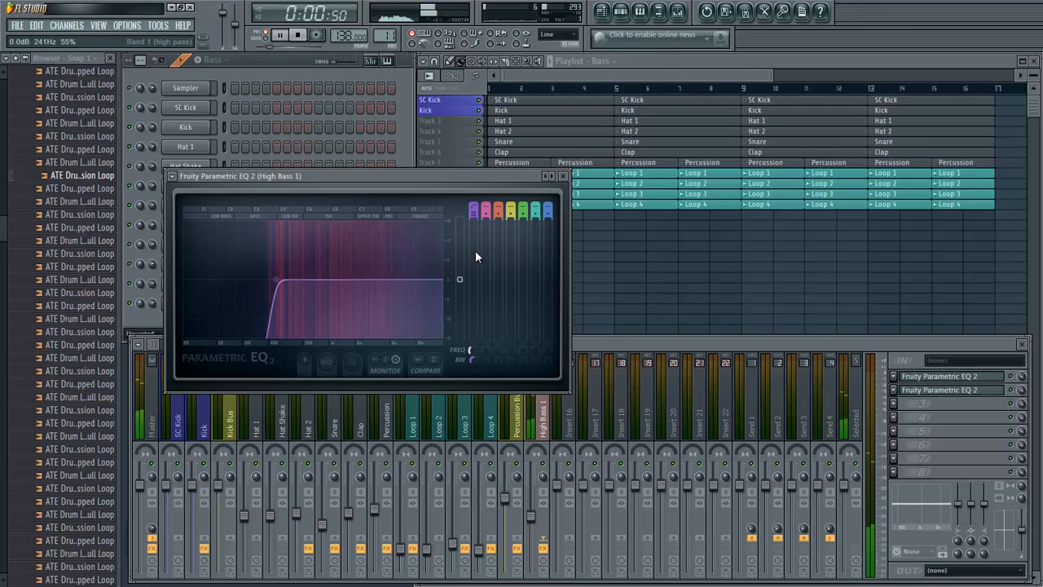
left_click_drag(477, 254, 478, 267)
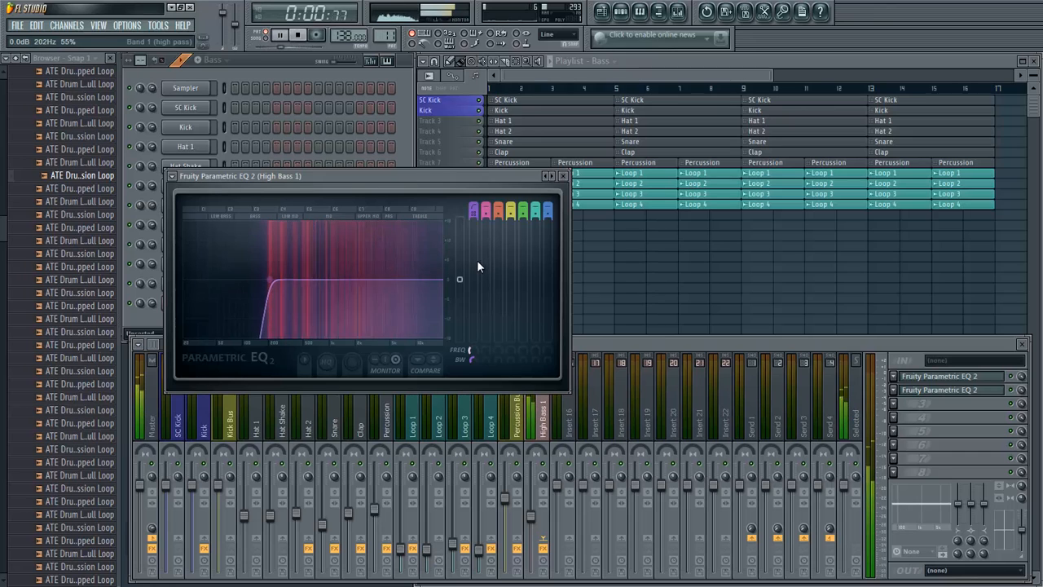
key("space")
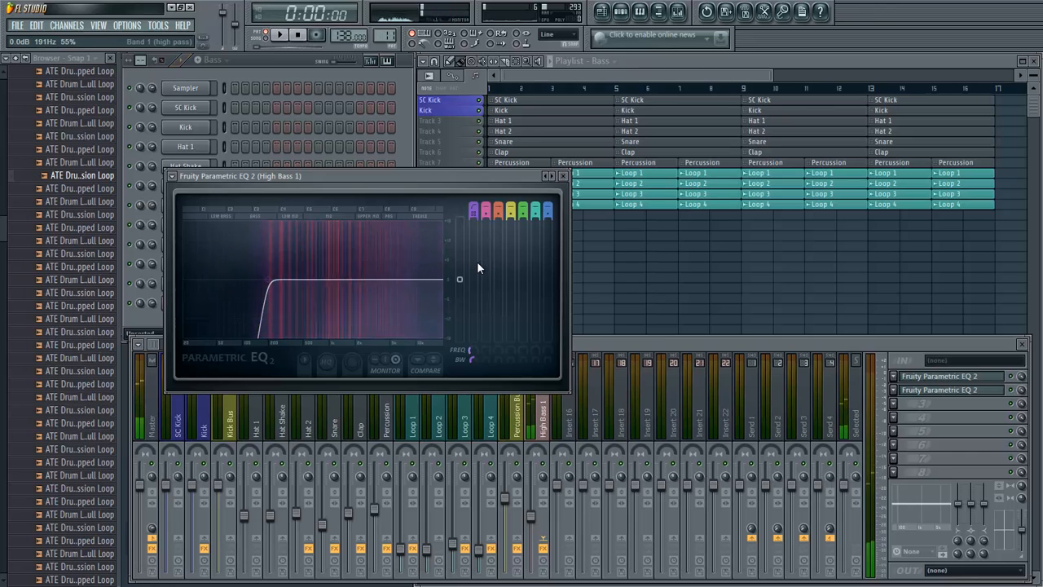
left_click(563, 177)
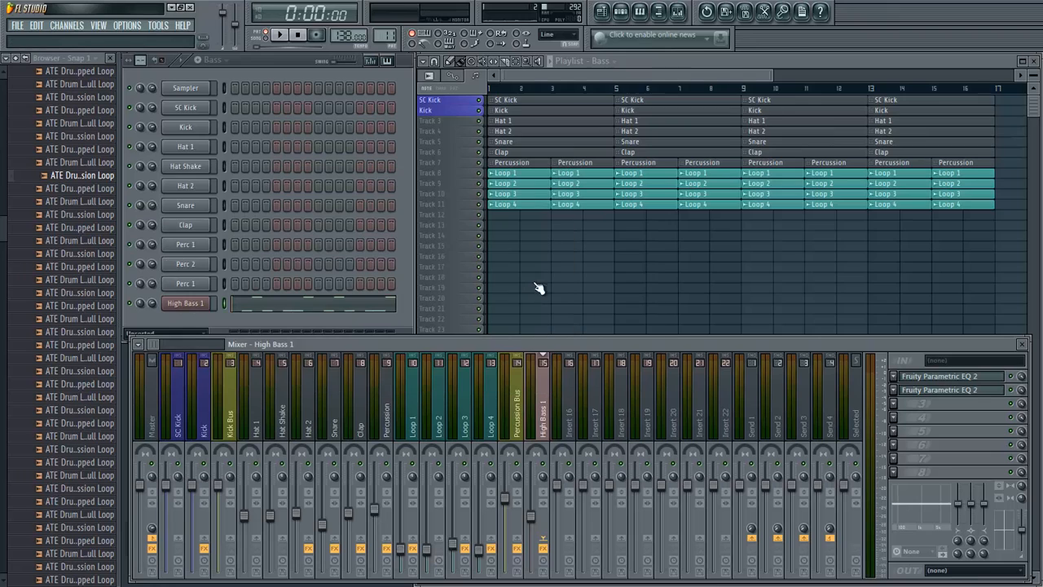
- Mute the High Bass 1 channel and add a new Sylenth1 instrument channel
left_click(135, 308)
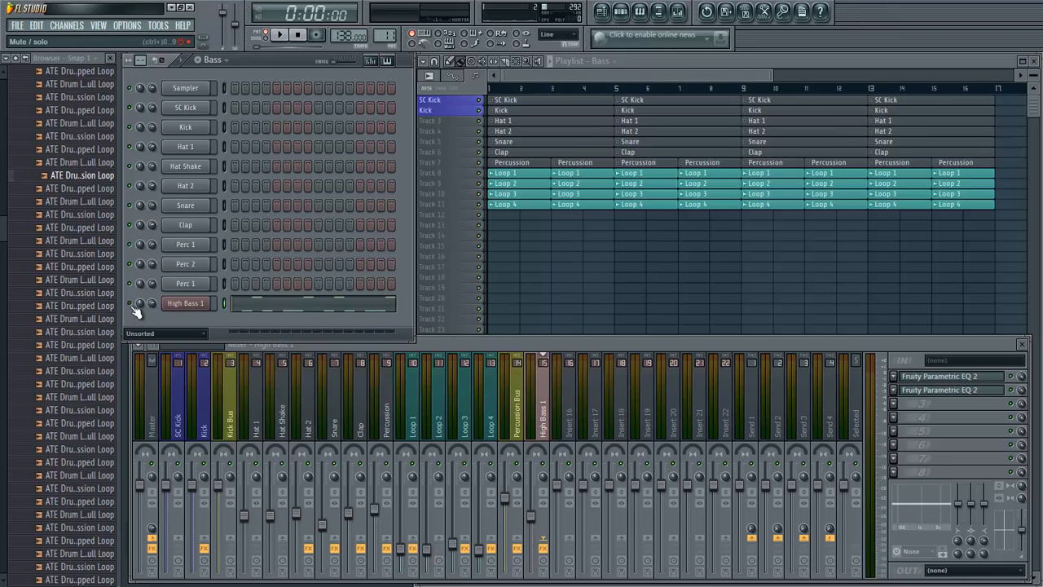
left_click(70, 28)
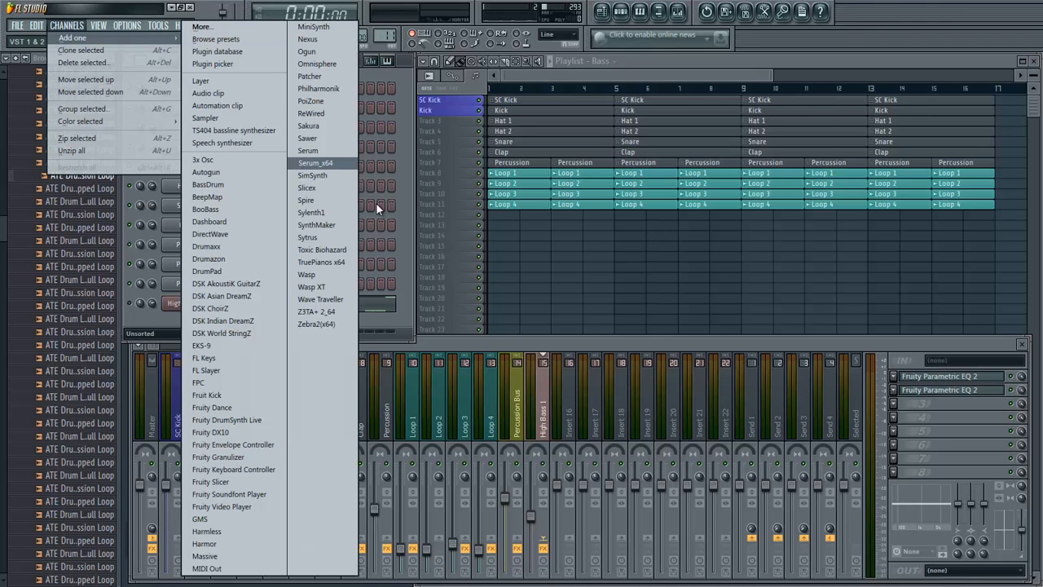
left_click(342, 213)
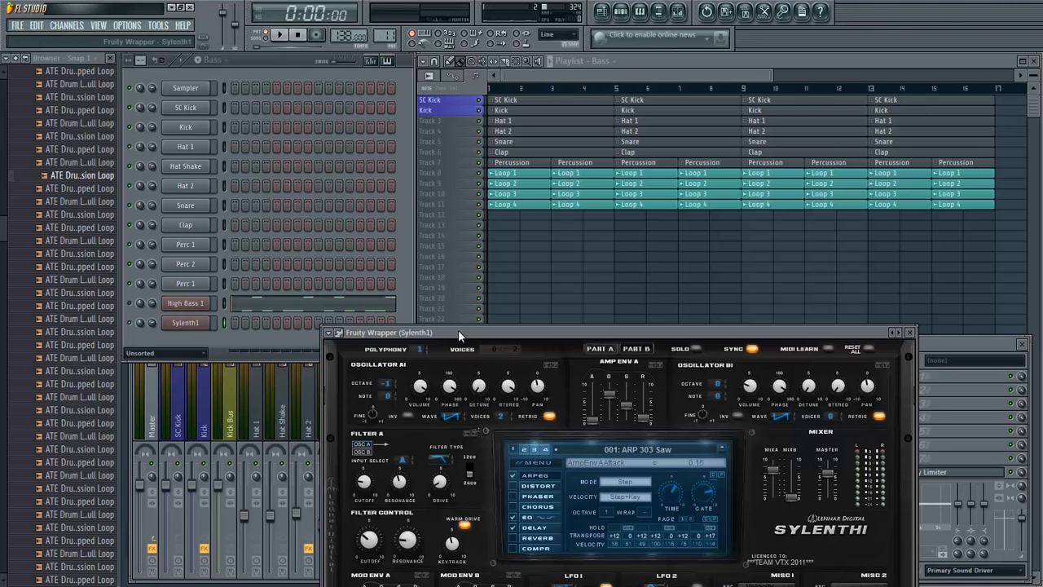
left_click_drag(458, 332, 450, 194)
key("super")
left_click(266, 573)
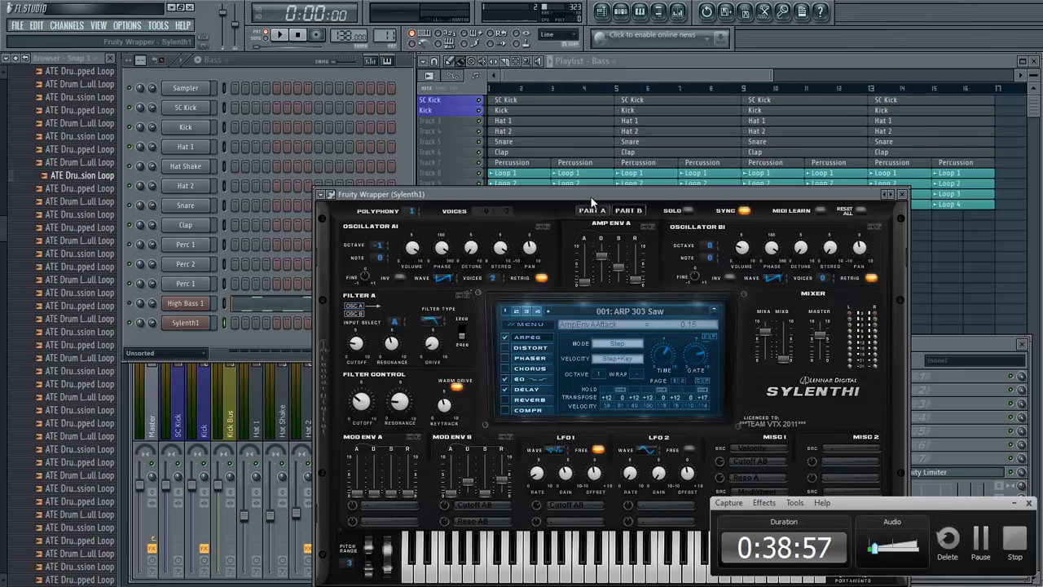
left_click_drag(632, 195, 730, 122)
left_click(1014, 504)
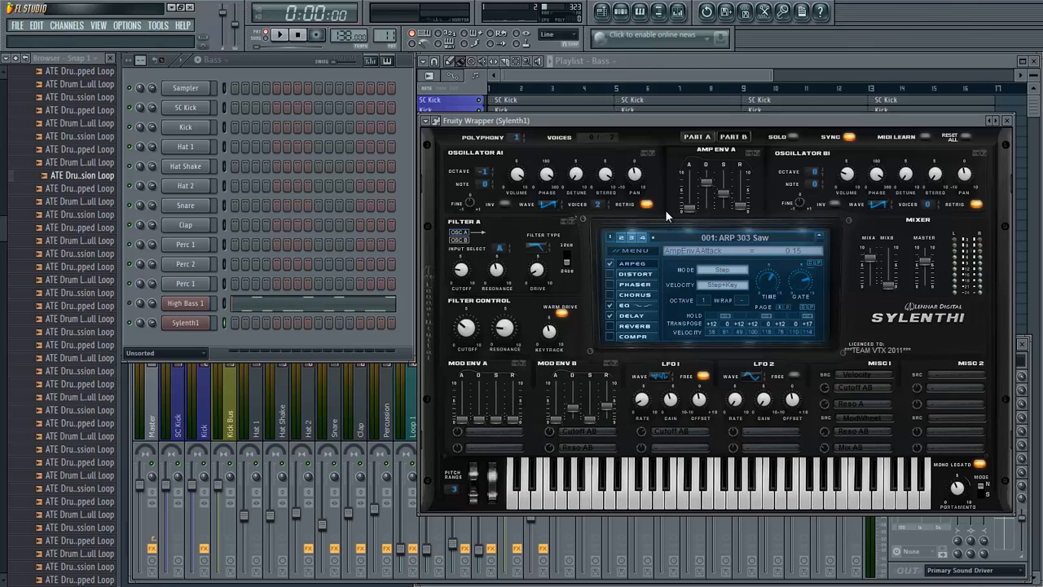
mouse_move(640, 123)
left_mouse_down()
mouse_move(606, 228)
mouse_move(563, 170)
mouse_move(670, 191)
mouse_move(652, 136)
left_mouse_up()
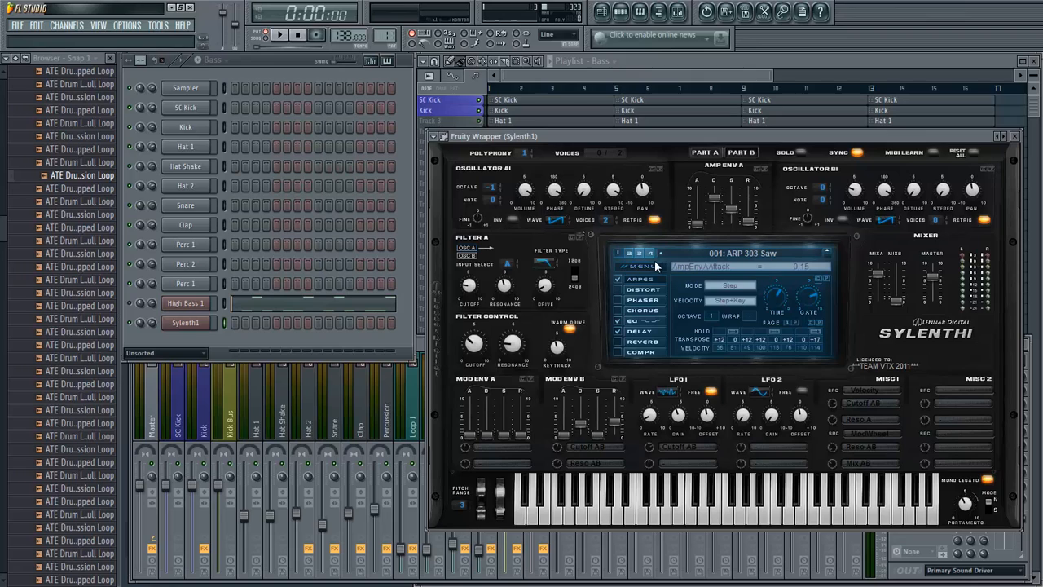
- Rename the new Sylenth1 channel as High Bass 2
right_click(207, 323)
left_click(220, 333)
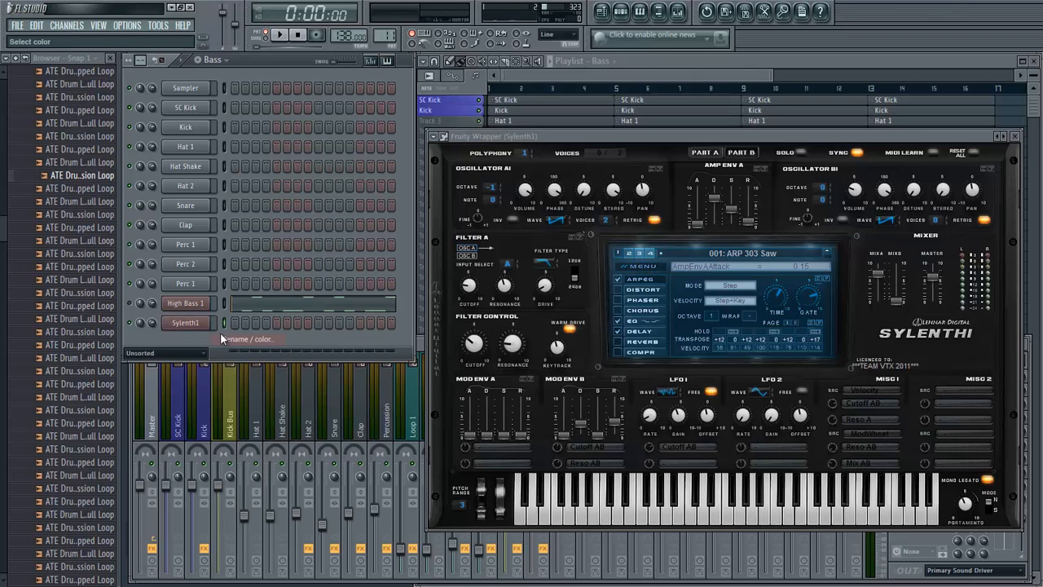
type("Hi")
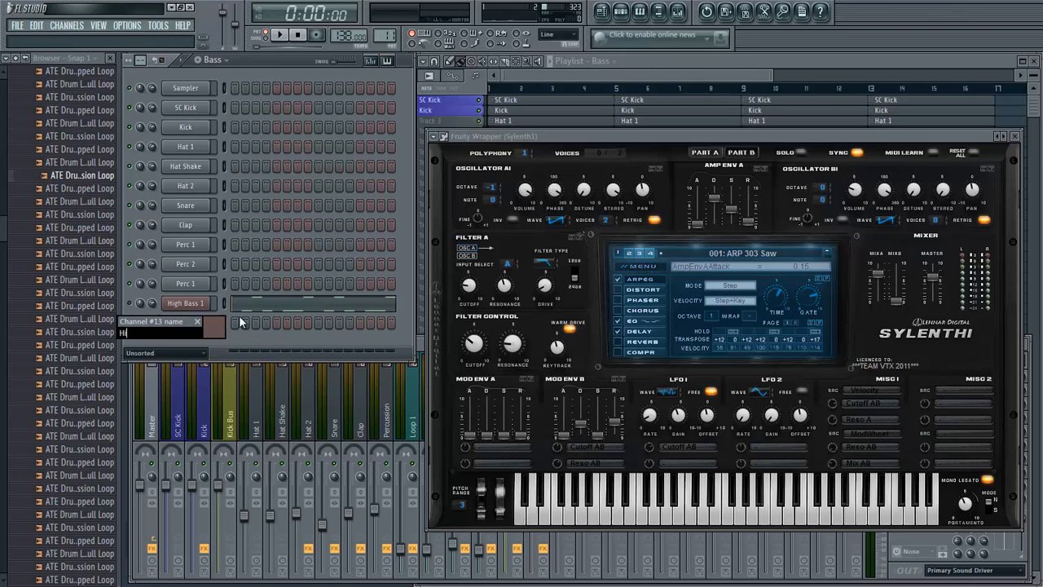
type("gh Bass 2")
key("Return")
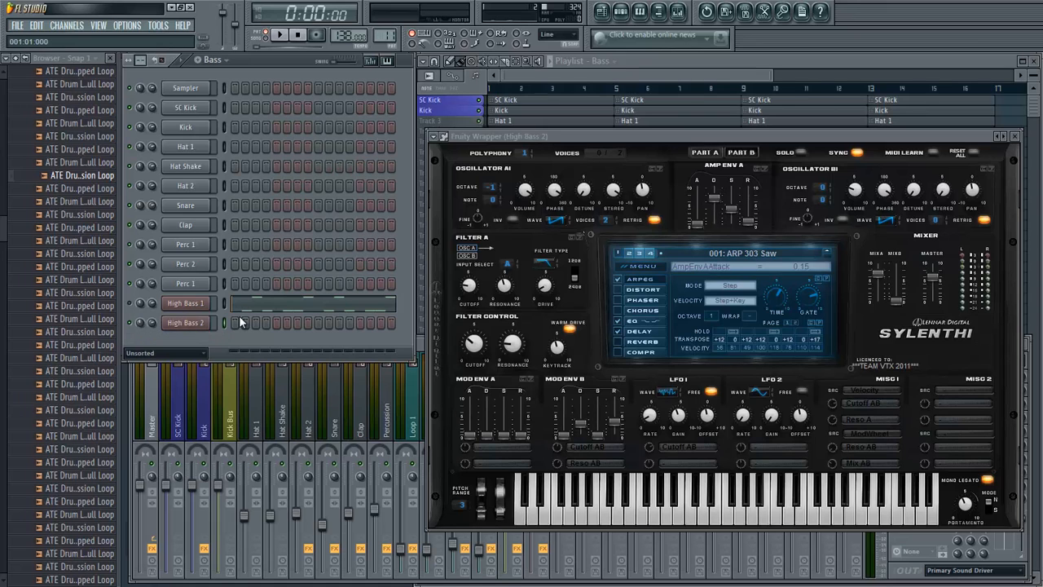
- Collapse the browser's folder structure and reset High Bass 2's Sylenth1 to the Init preset
left_click(16, 59)
left_click_drag(567, 136, 517, 129)
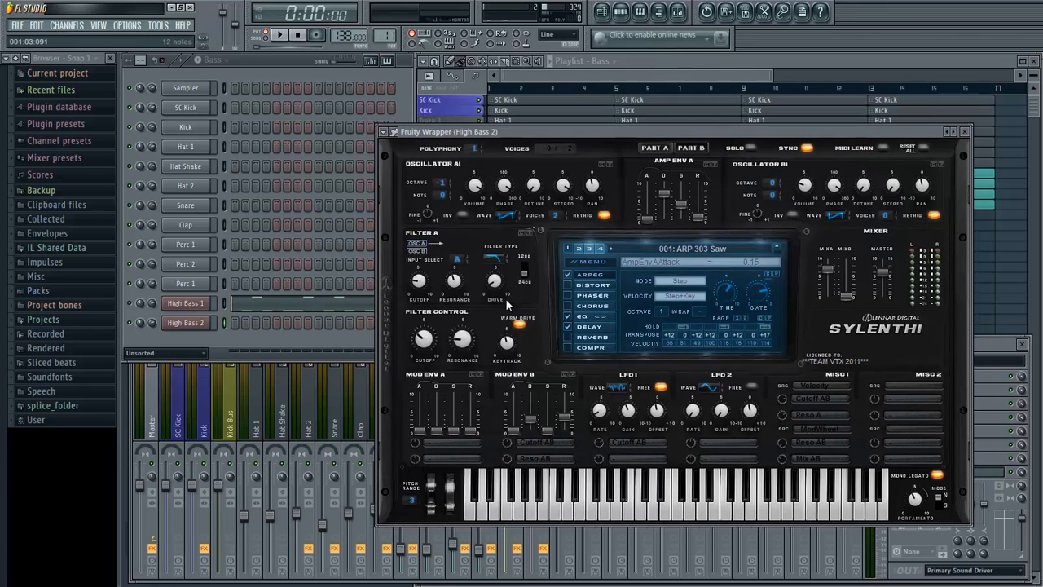
left_click(590, 263)
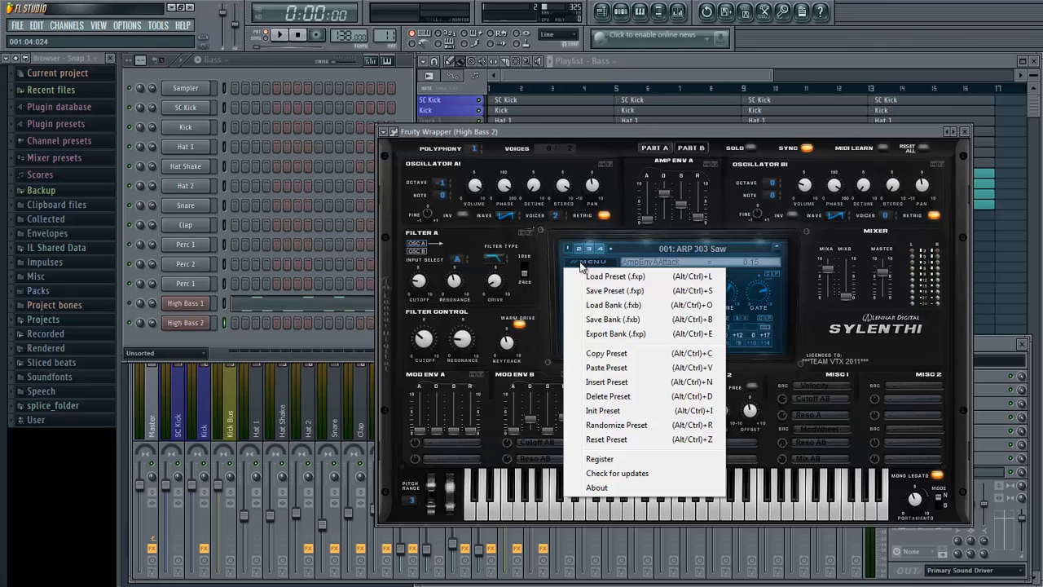
left_click(612, 411)
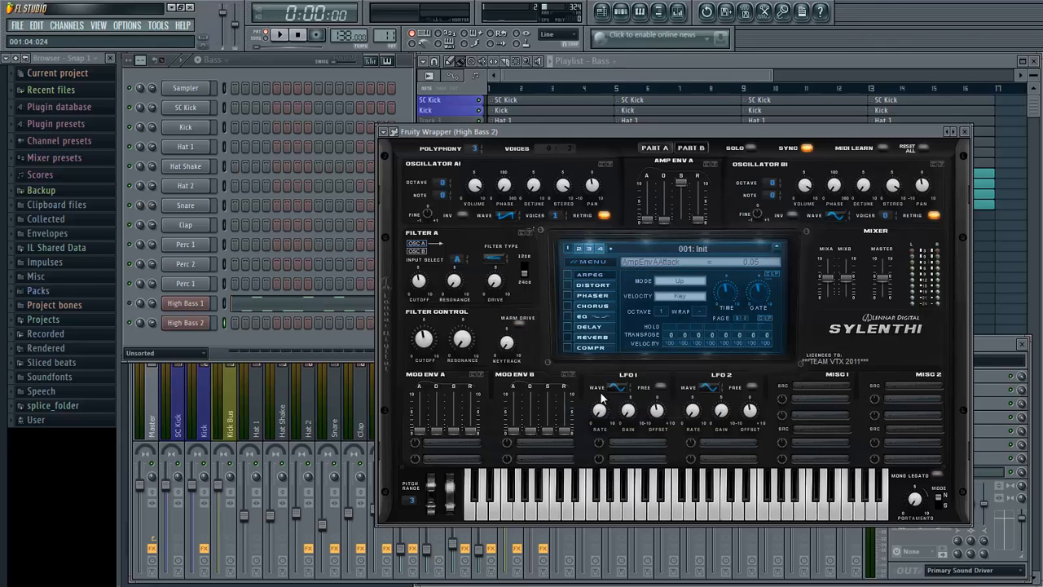
- Link the High Bass 2 channel to mixer track Insert 16, giving the track the channel's name and colour
left_click(979, 343)
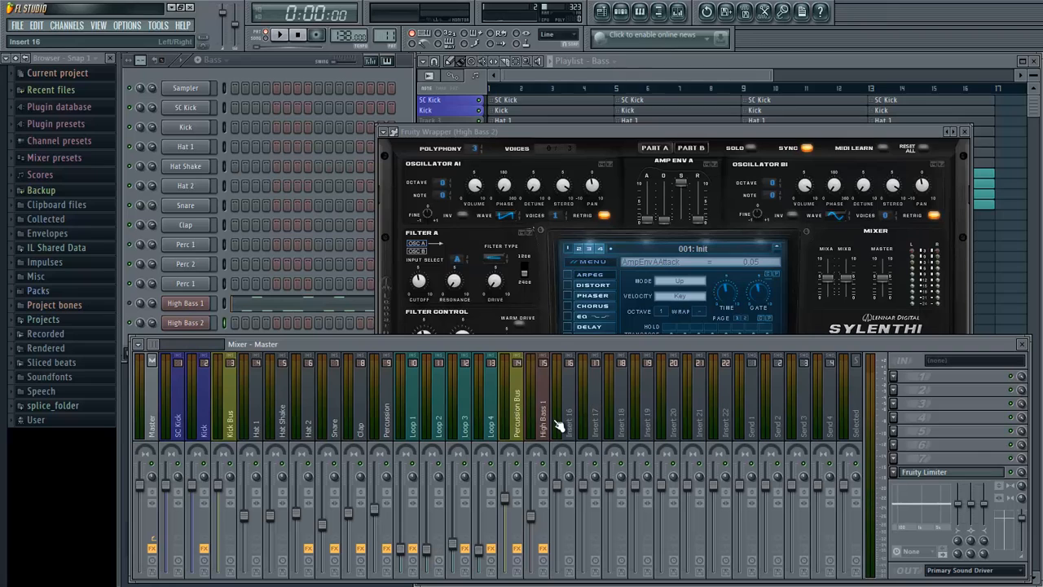
right_click(571, 417)
mouse_move(689, 400)
left_click(724, 401)
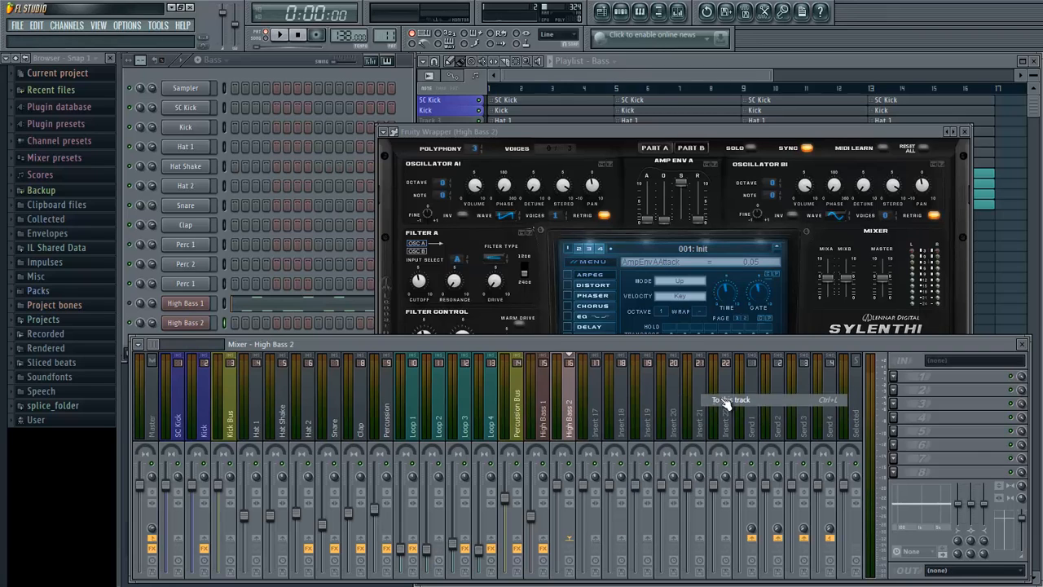
- Set High Bass 2's Amp Env A decay to 2.82 and sustain to 2.53, and set Filter A's type to Lowpass
left_click(401, 102)
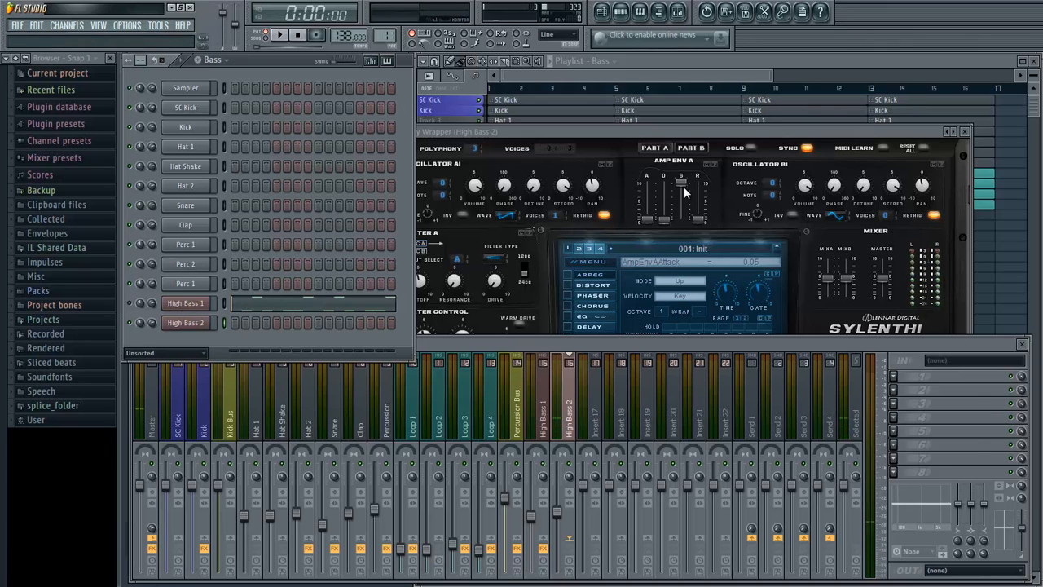
mouse_move(684, 187)
left_mouse_down()
mouse_move(685, 305)
mouse_move(689, 273)
mouse_move(650, 212)
mouse_move(679, 176)
left_mouse_up()
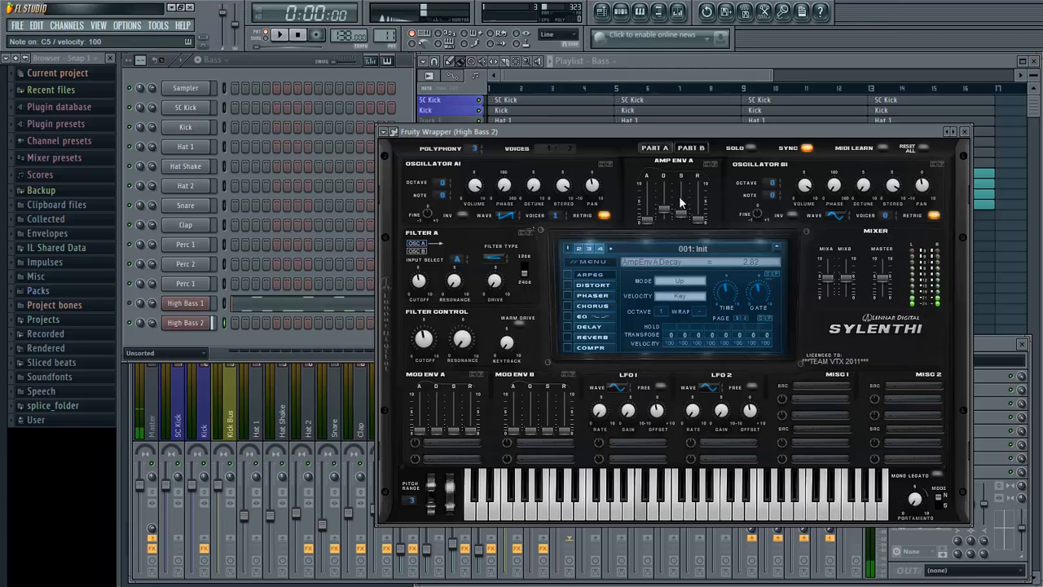
mouse_move(681, 212)
left_mouse_down()
mouse_move(691, 198)
mouse_move(677, 209)
left_mouse_up()
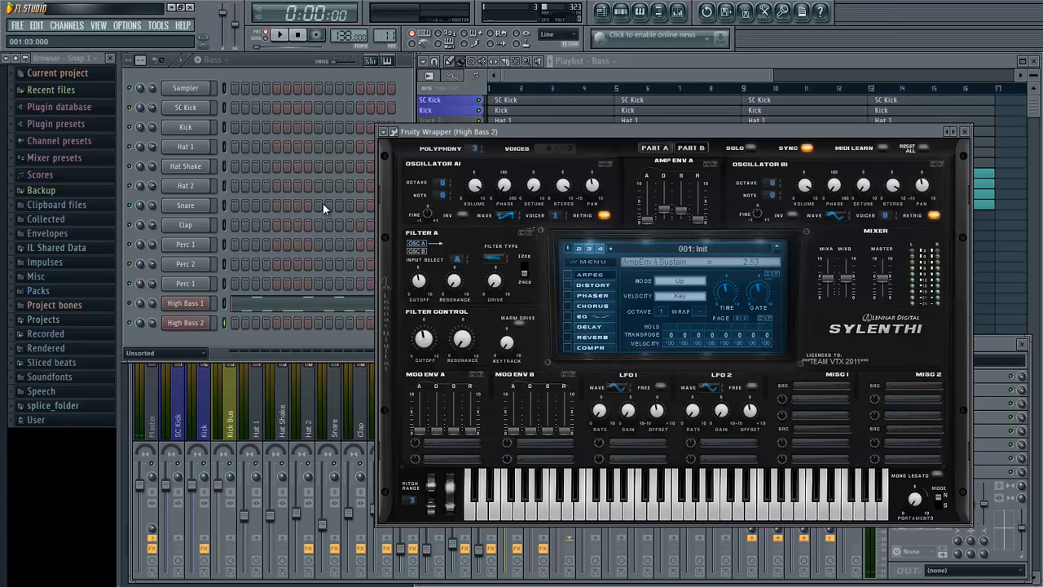
left_click_drag(494, 259, 499, 241)
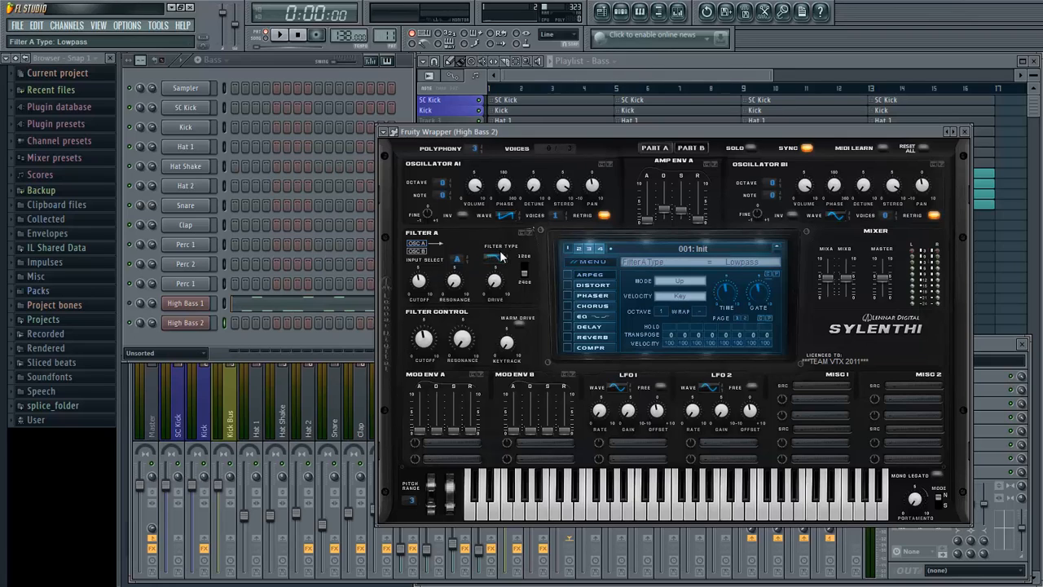
- Turn off retrigger on oscillators A1 and A2, give each 8 voices, and set oscillator A2's detune to 3.76
left_click(604, 215)
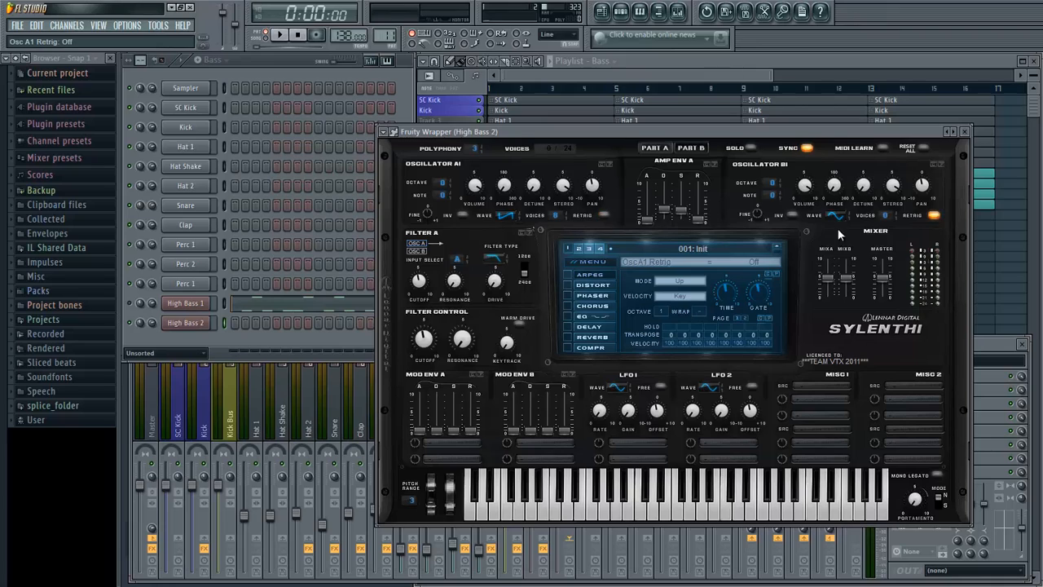
left_click_drag(847, 211, 876, 202)
left_click_drag(884, 216, 905, 106)
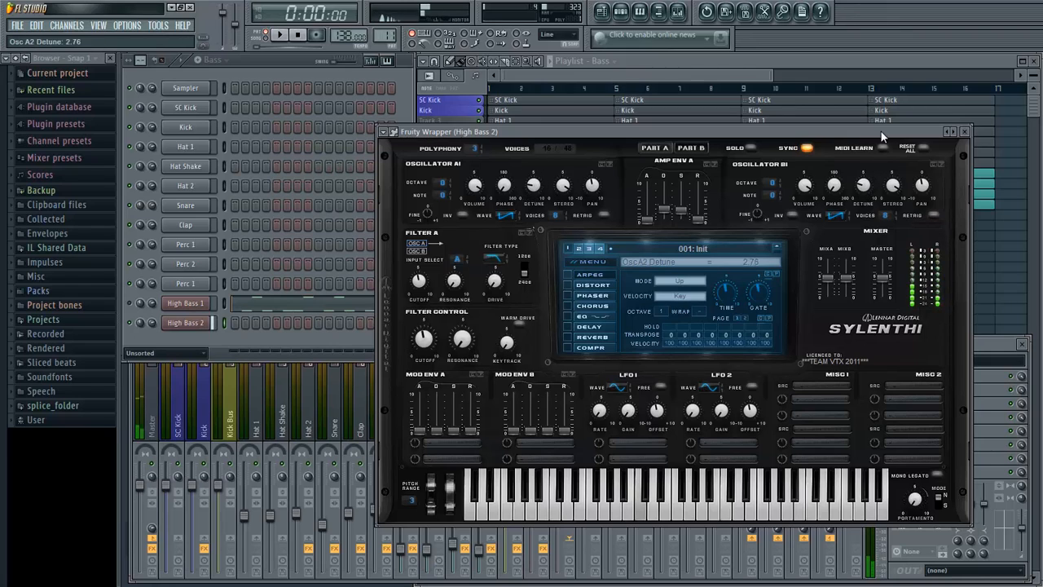
left_click_drag(881, 137, 881, 149)
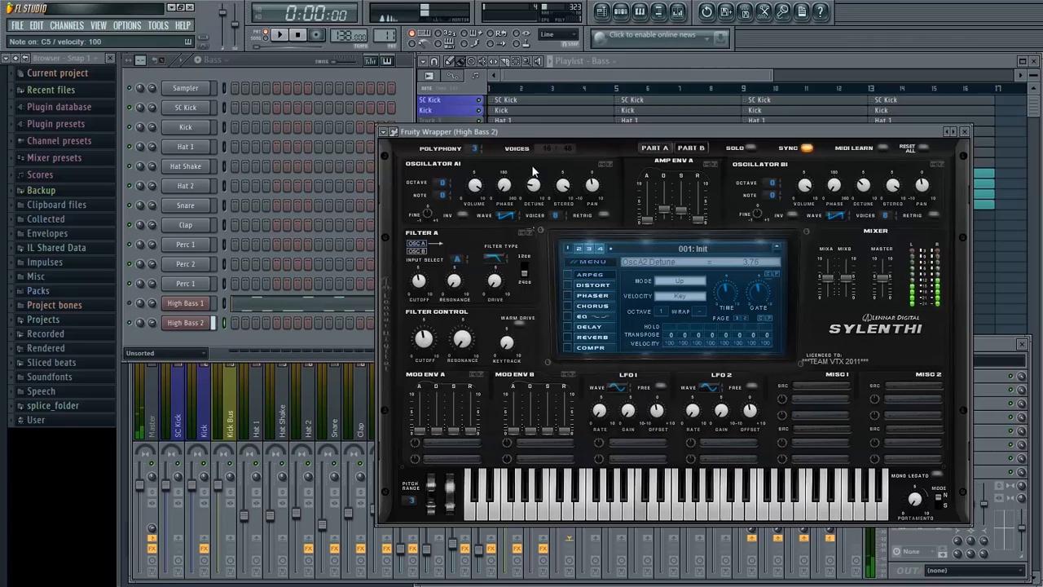
- Set oscillator A1's octave to -1 and phase to 17.14 degrees, and oscillator A2's phase to 145.71 degrees, auditioning the sound
left_click_drag(441, 182, 448, 199)
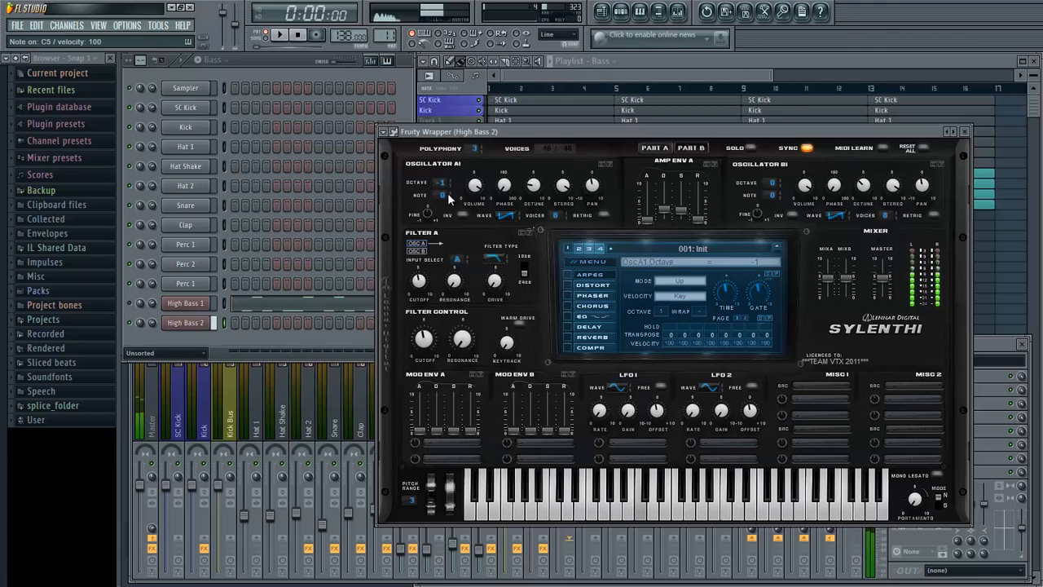
left_click_drag(510, 188, 511, 182)
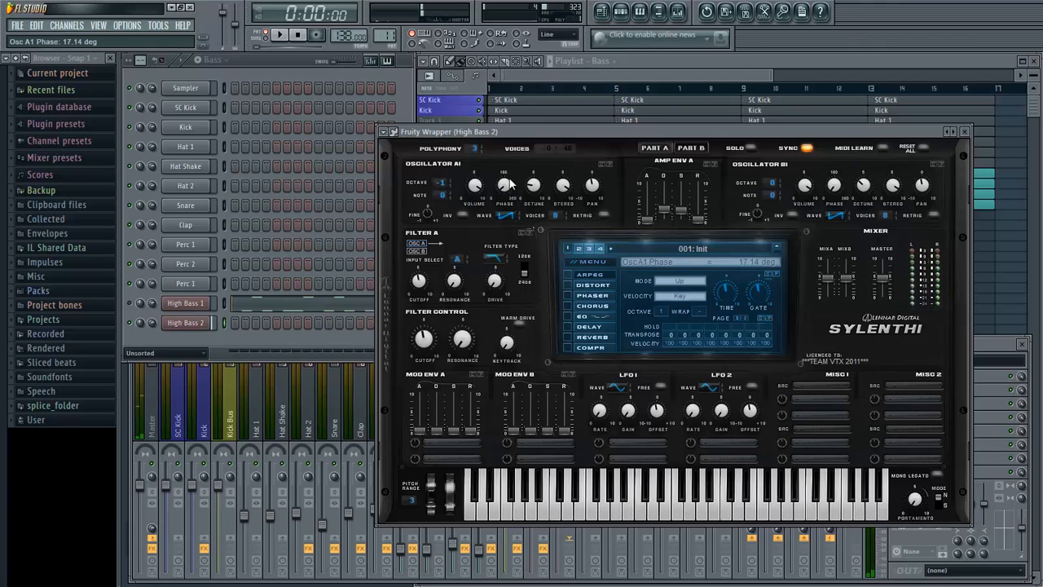
left_click_drag(834, 186, 854, 150)
left_click_drag(855, 150, 854, 153)
key("z")
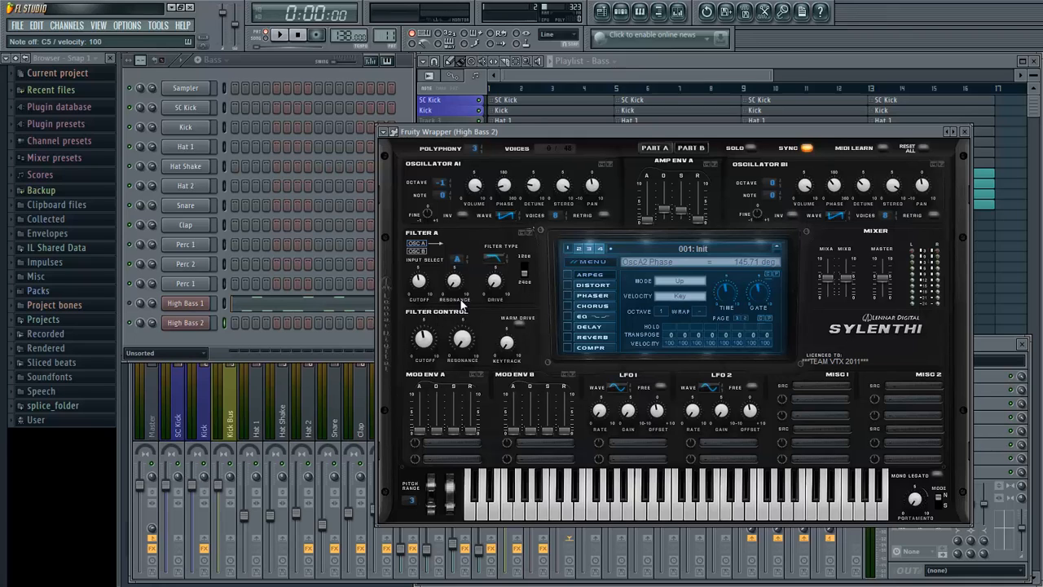
- Keep Filter A's input on A and route Mod Env A to Cutoff AB with decay 2.93, raised sustain and release 7.18 while auditioning
left_click(464, 256)
key("z")
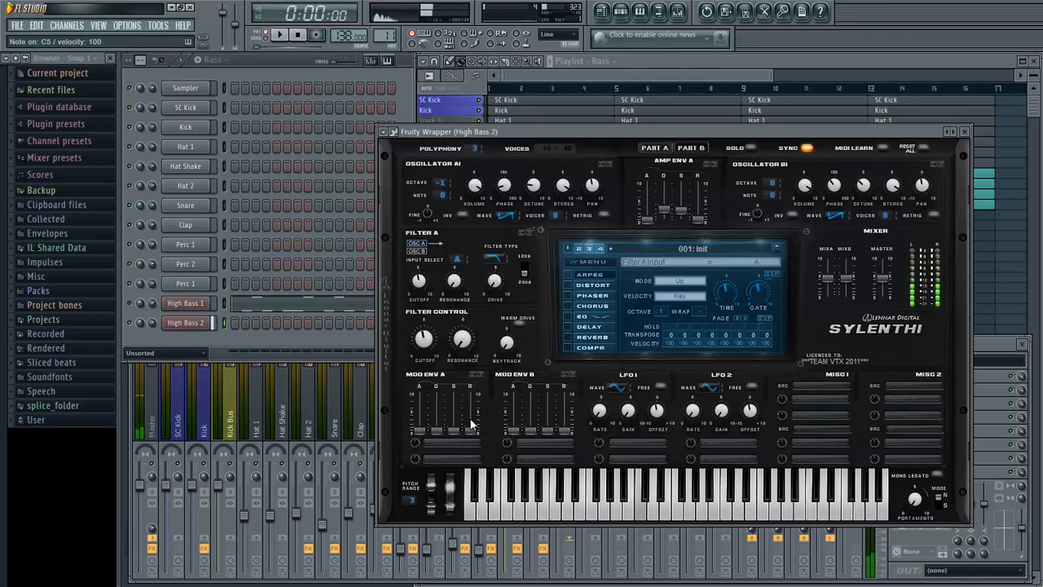
left_click(447, 444)
left_click(538, 320)
left_click_drag(423, 445, 456, 421)
key("z")
key("z")
key("z")
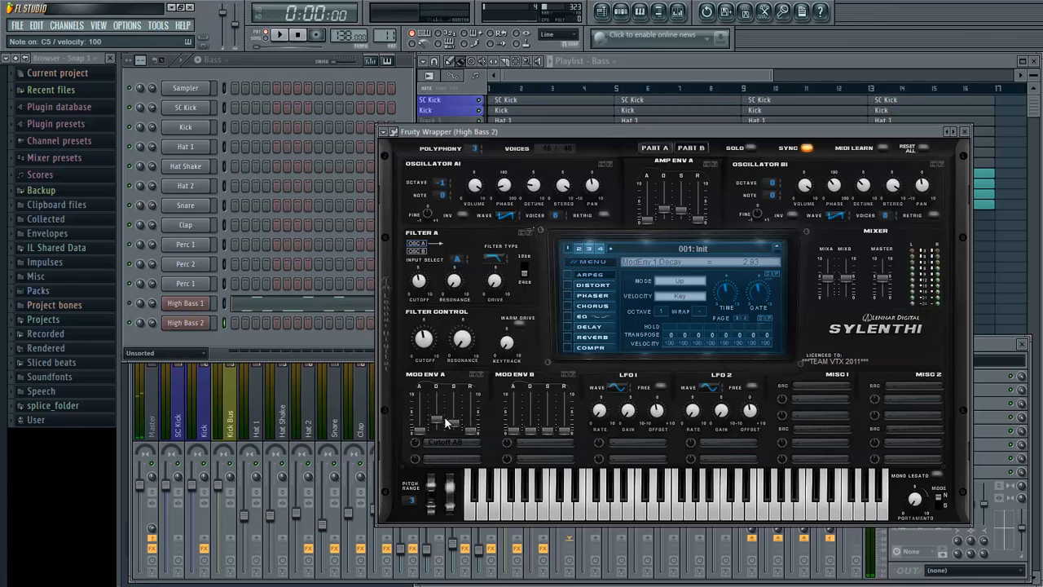
left_click_drag(471, 430, 471, 403)
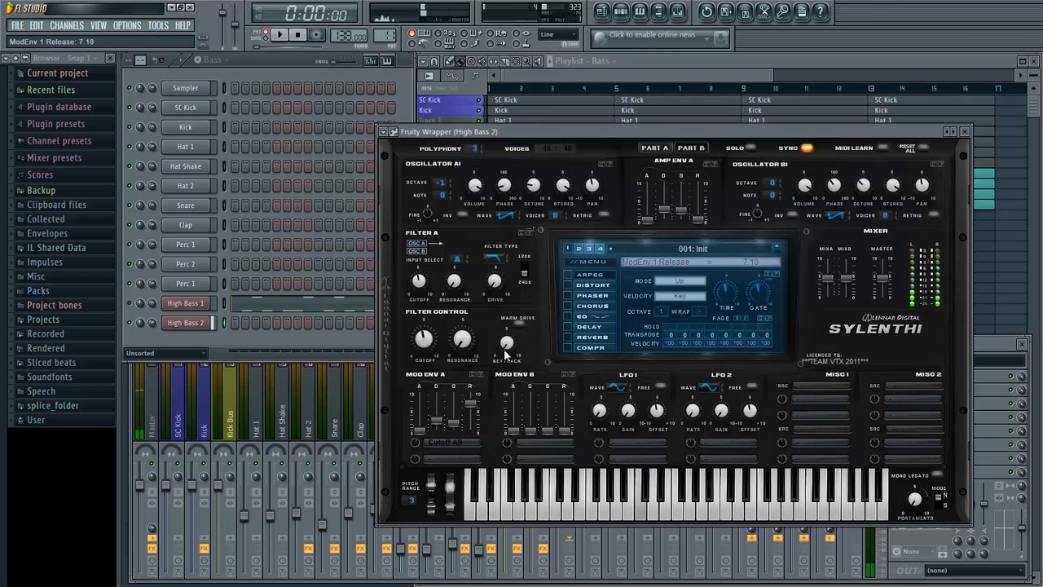
- Route Mod Env B to Cutoff AB with a decay of 1.44 and audition it with a few notes
left_click(536, 442)
left_click(628, 314)
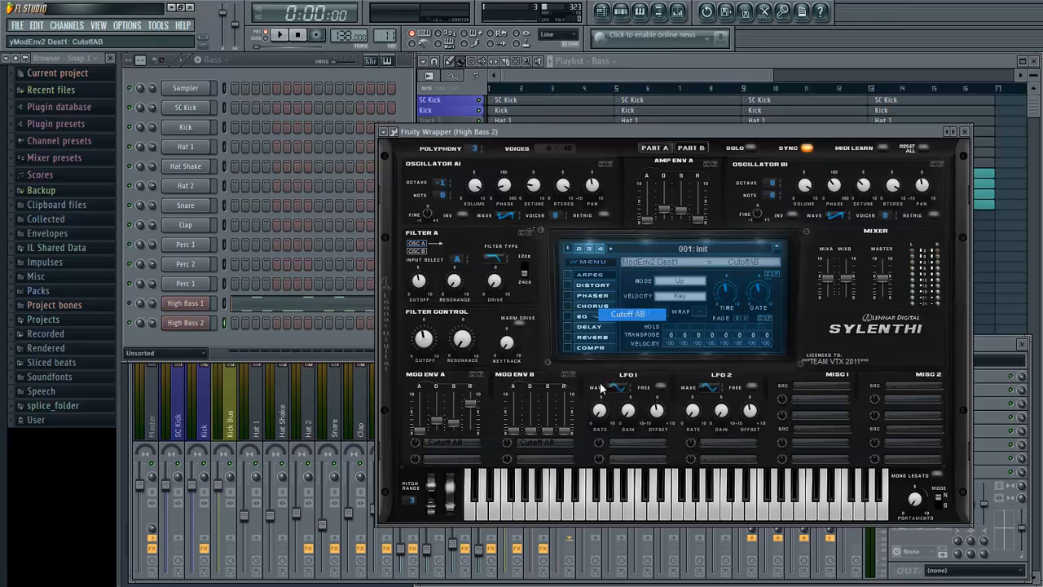
left_click_drag(531, 417, 535, 423)
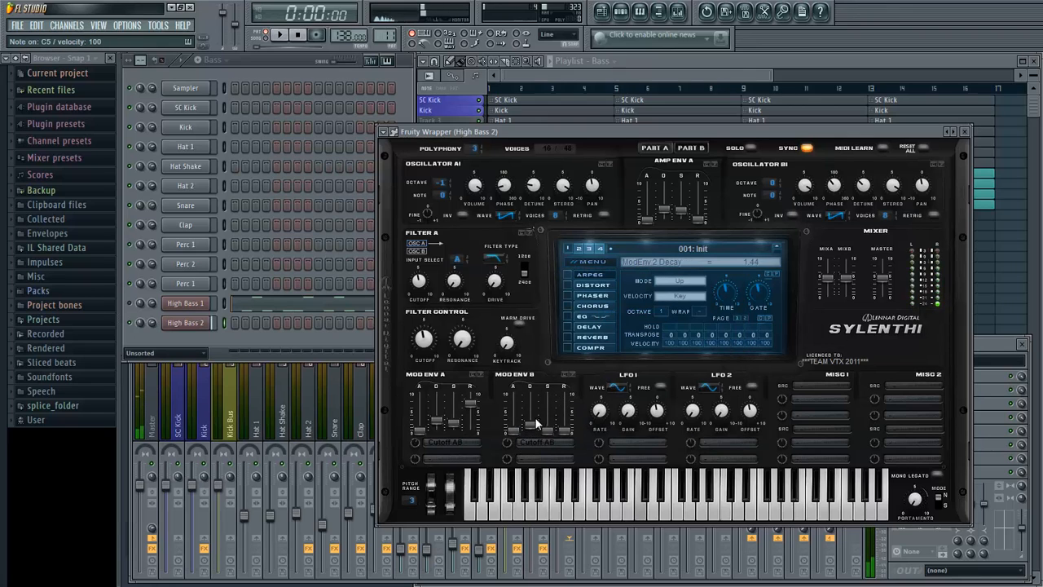
key("q")
key("z")
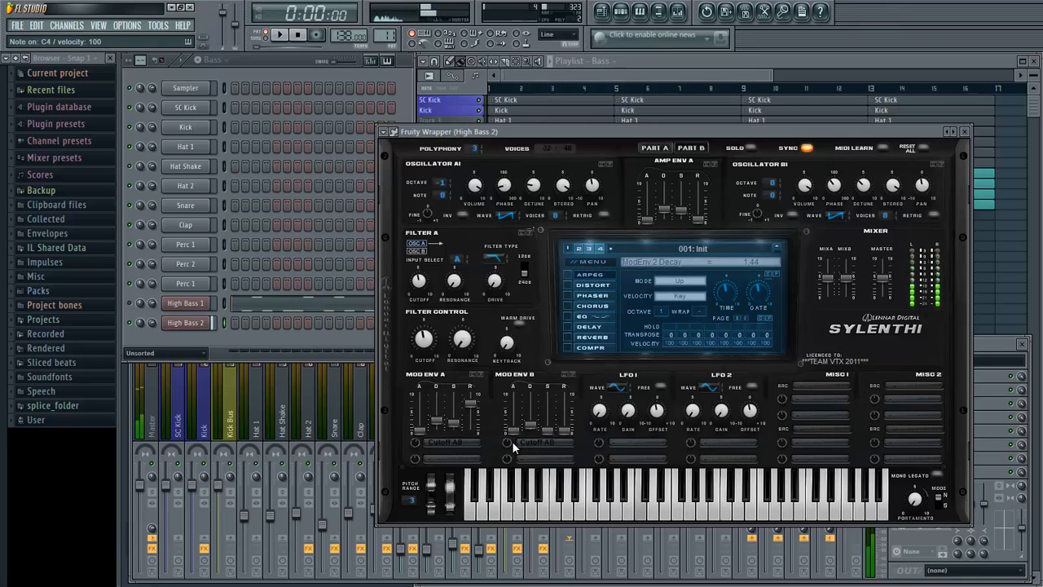
- Copy the High Bass 1 note pattern and paste it into the High Bass 2 channel
right_click(195, 307)
mouse_move(262, 369)
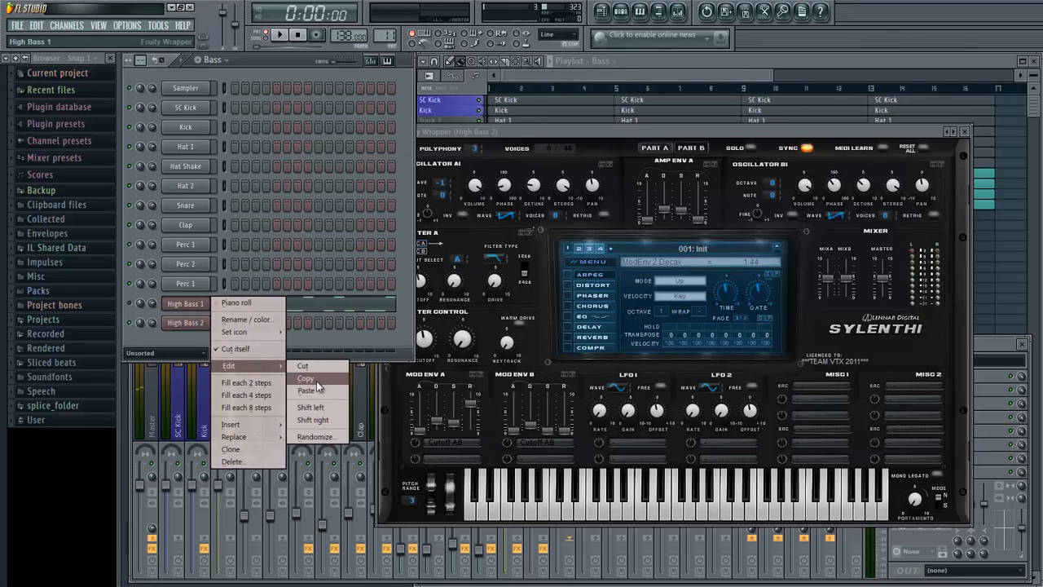
left_click(316, 380)
right_click(198, 325)
mouse_move(264, 386)
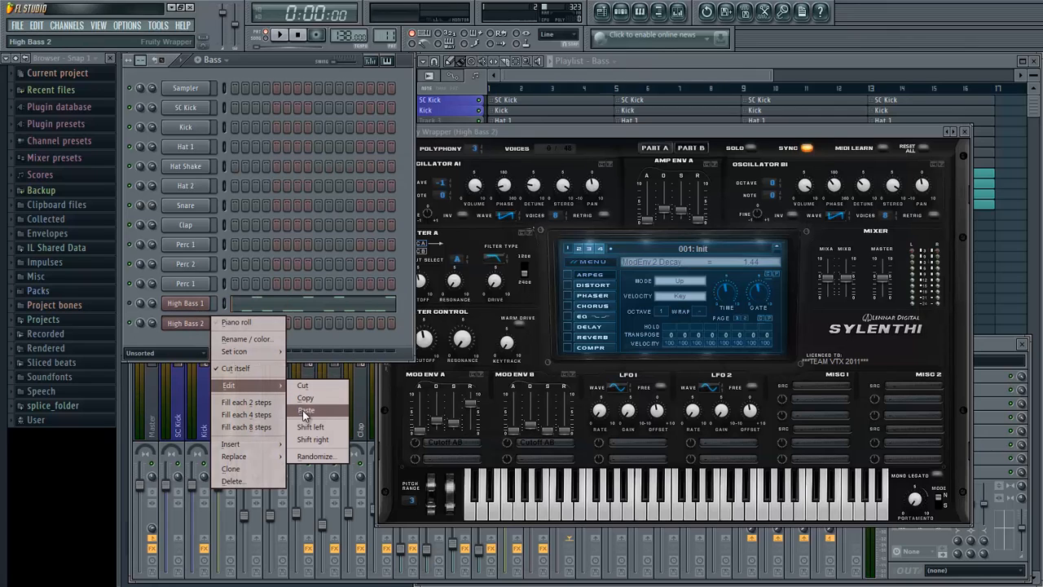
left_click(305, 410)
- During playback, set Mod Env A's Cutoff AB amount to 2.86 and enable OverDrive distortion with amount 3.10 and dry/wet 54.76%
key("space")
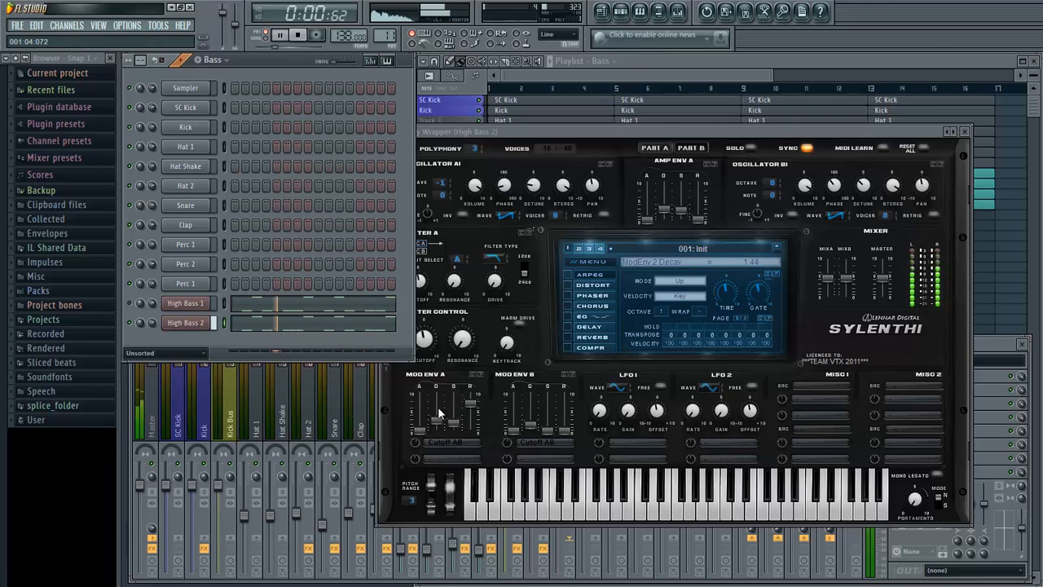
left_click(416, 442)
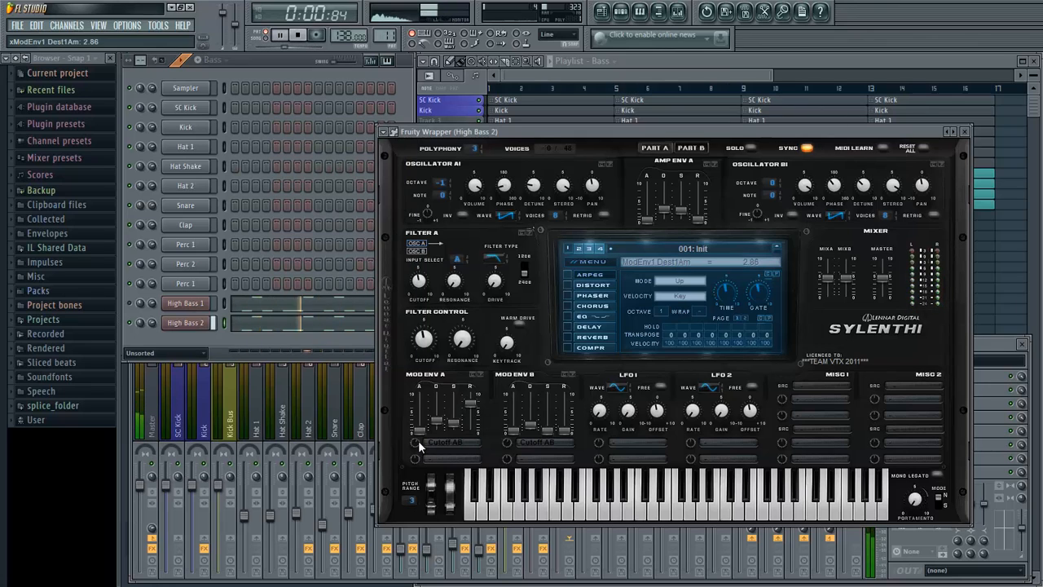
left_click(589, 286)
left_click(590, 285)
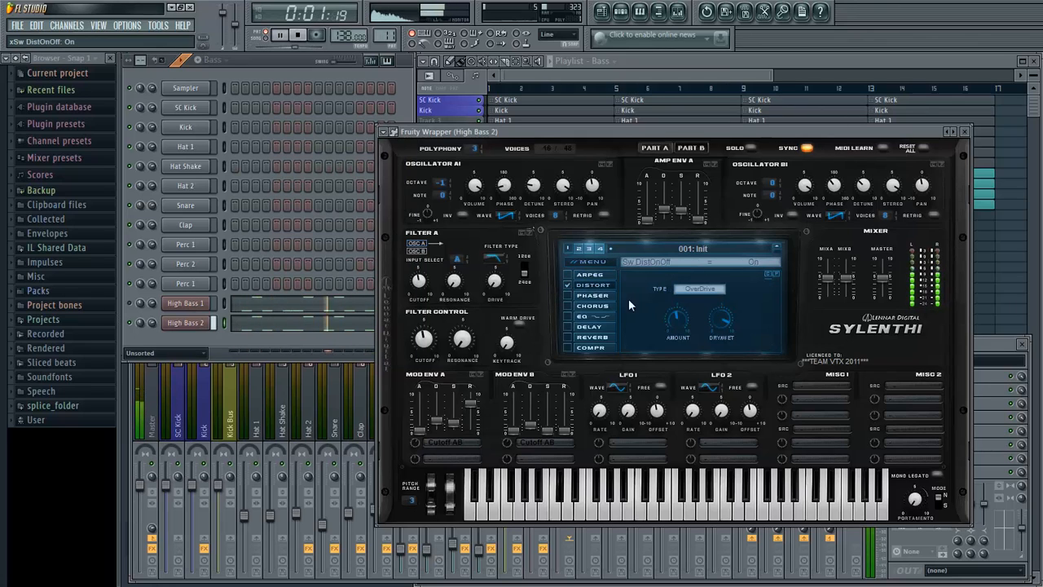
left_click_drag(683, 319, 686, 355)
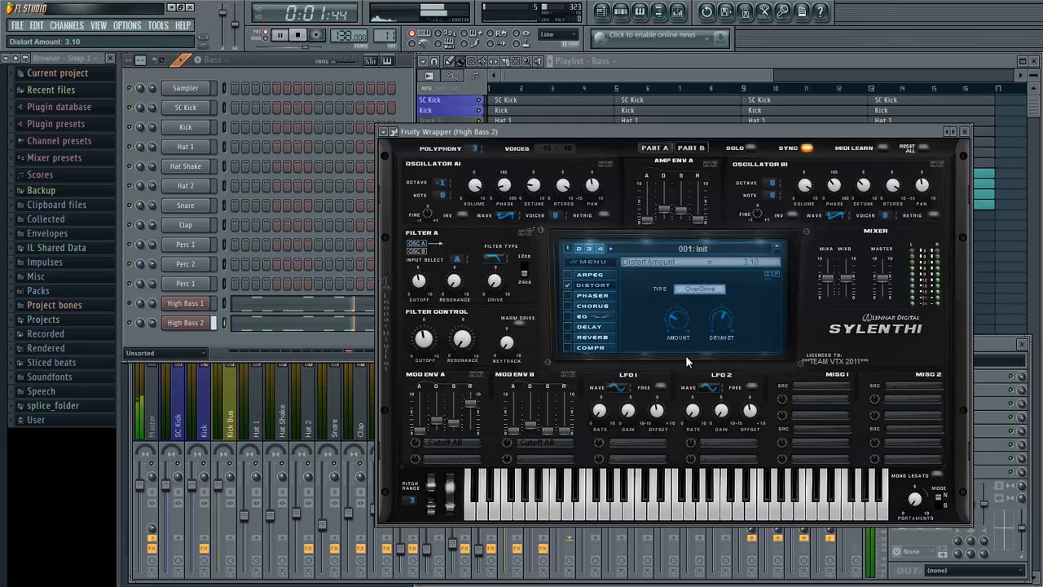
left_click_drag(717, 324, 715, 277)
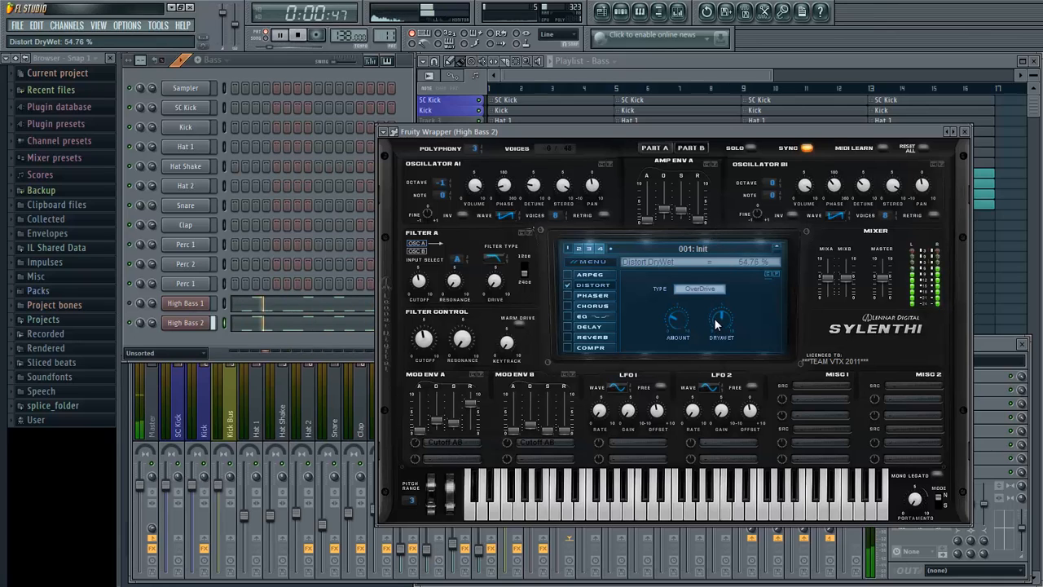
key("space")
- Enable the Sylenth1 EQ and, during playback, set bass to 4.14 dB, bass frequency to 880 Hz, treble frequency to 3520 Hz, and raise treble
left_click(571, 317)
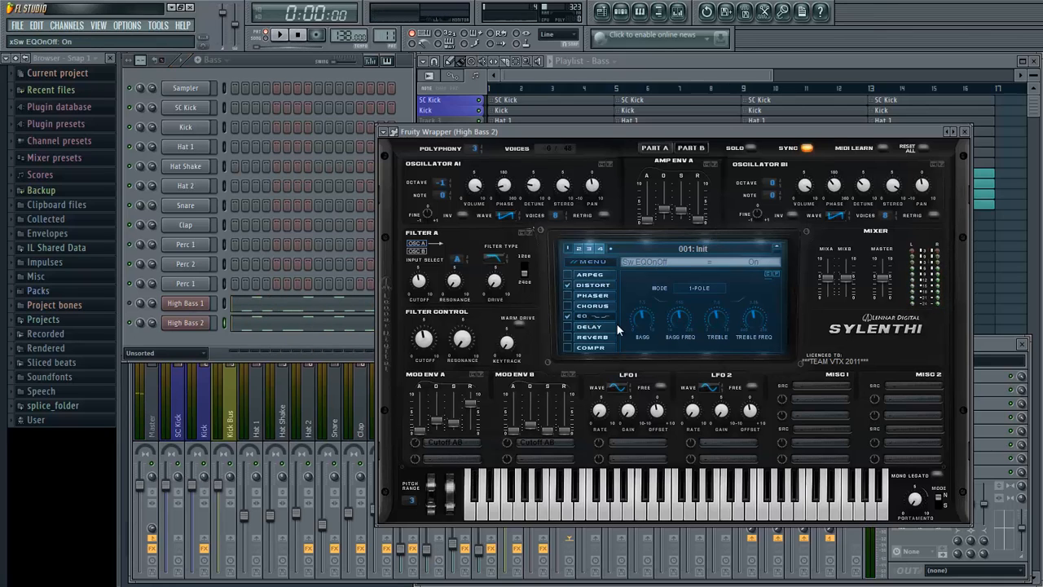
key("space")
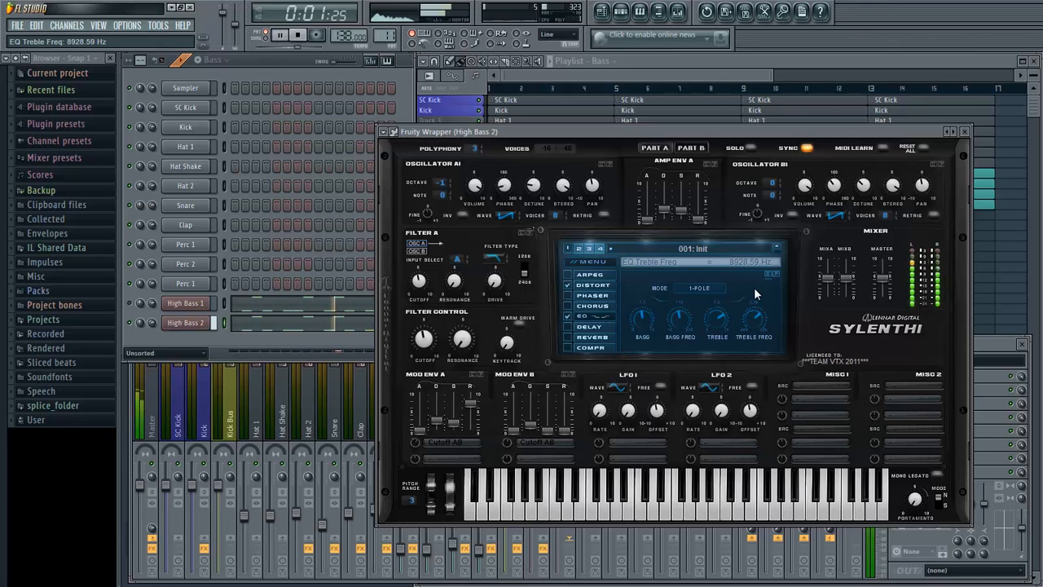
left_click(752, 322)
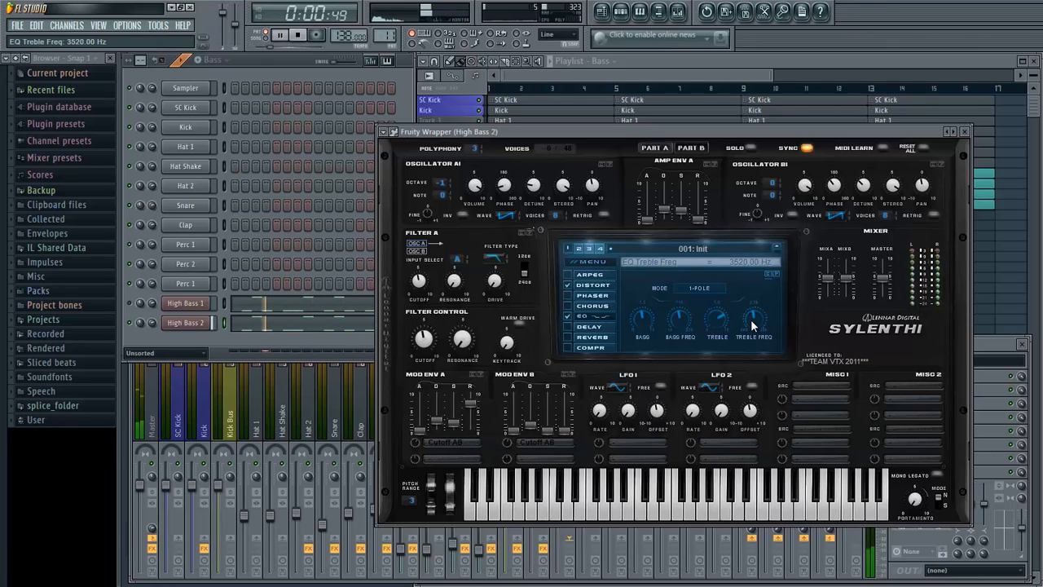
left_click(673, 324)
left_click_drag(646, 321, 645, 415)
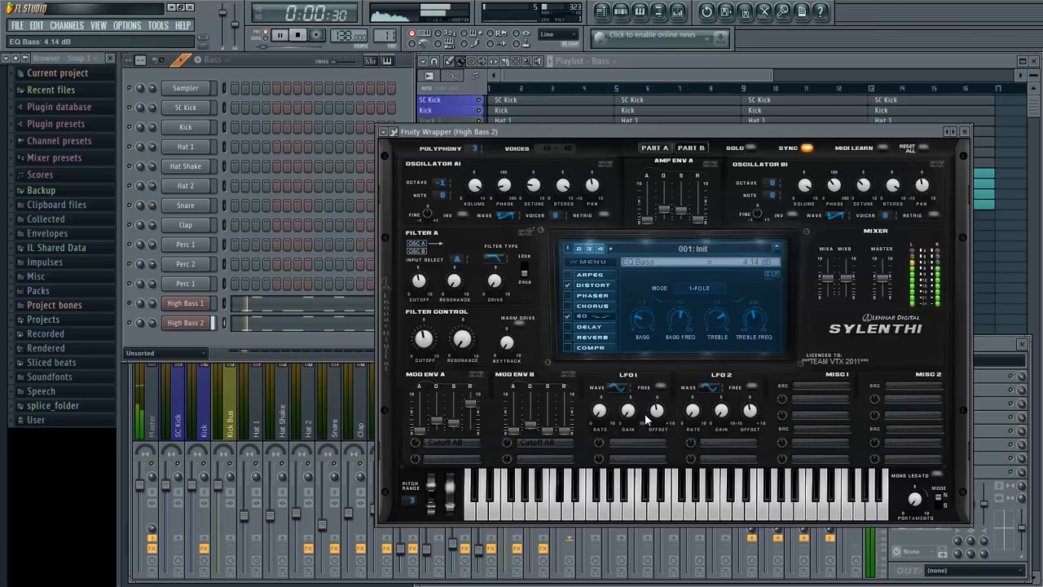
left_click_drag(684, 325, 698, 277)
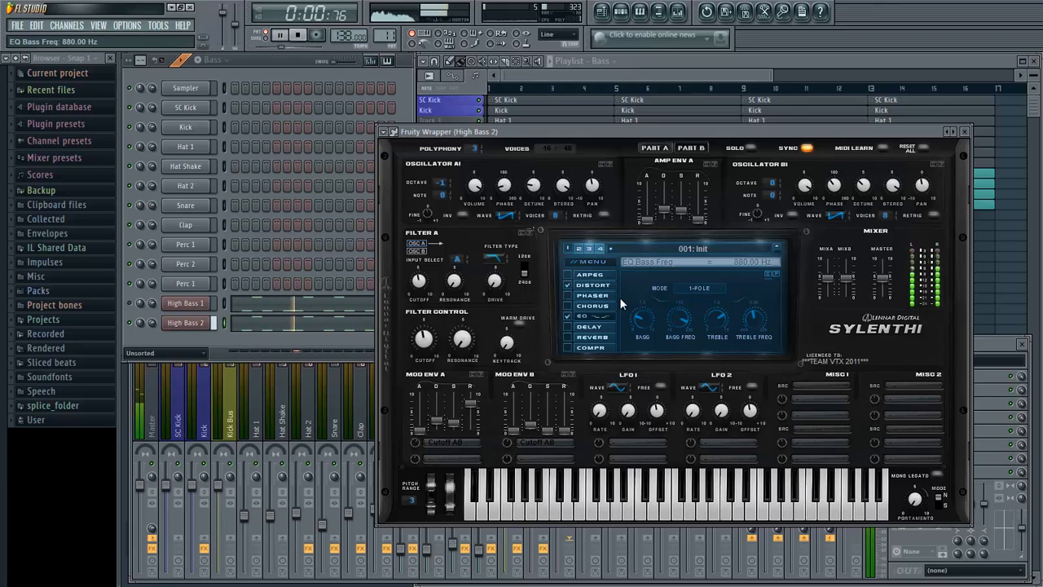
key("space")
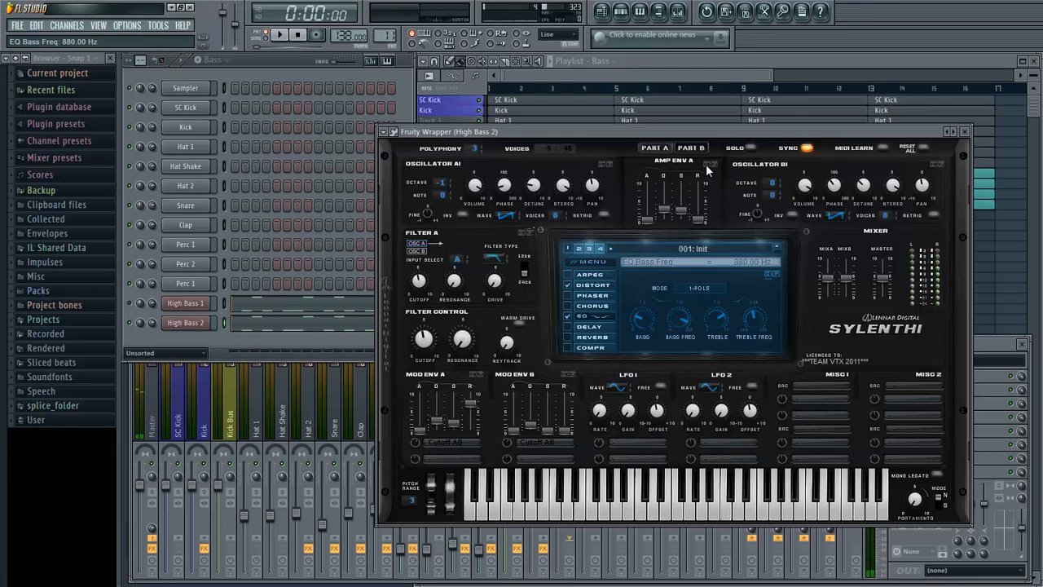
- Set up Part B with an eight-voice saw at octave -1, an eight-voice pulse at volume 4.33, retrigger off, and Filter B as Lowpass
left_click(708, 164)
left_click(604, 215)
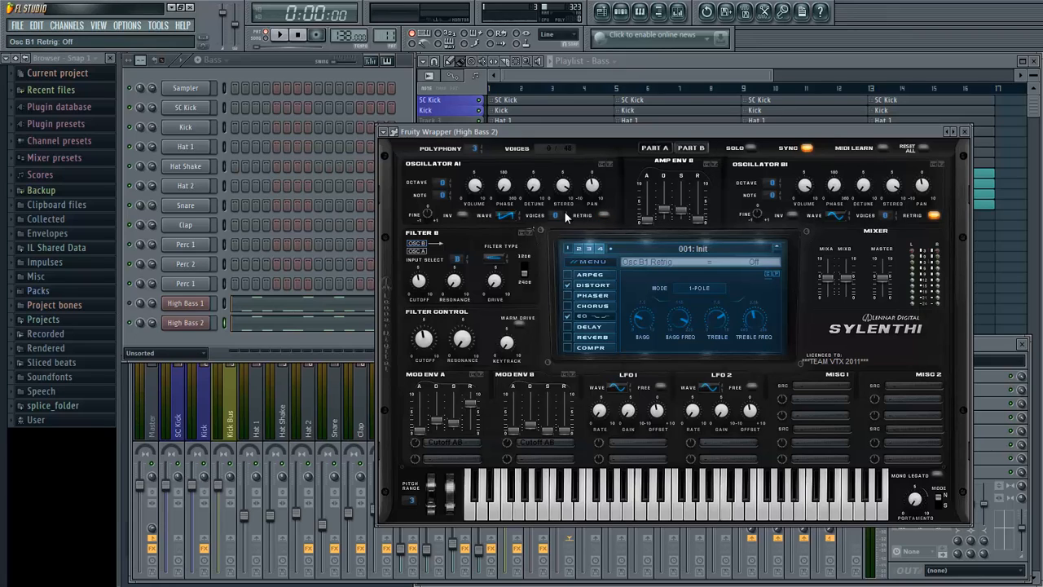
left_click_drag(557, 215, 568, 154)
left_click(848, 216)
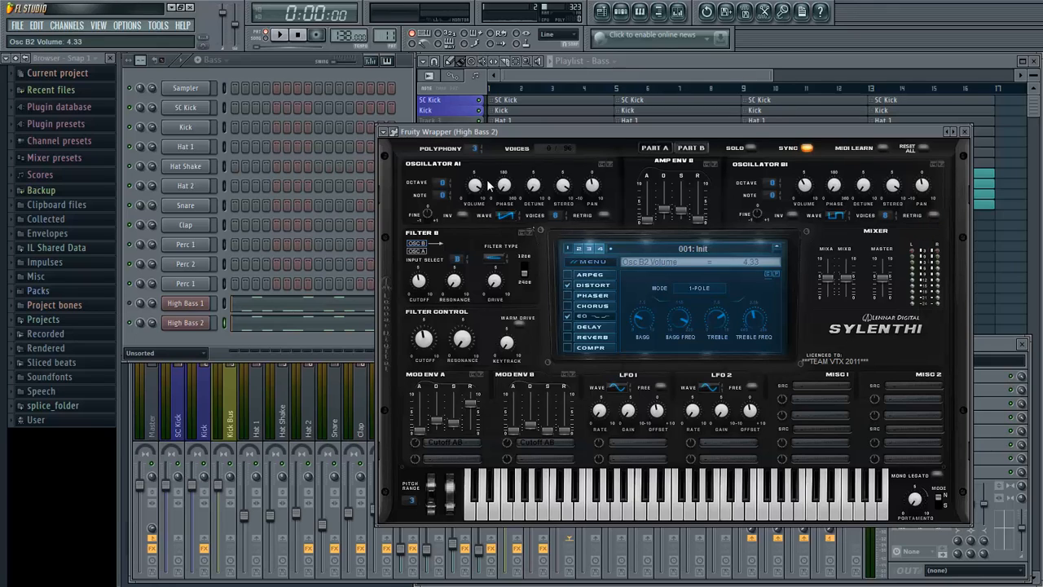
left_click(495, 257)
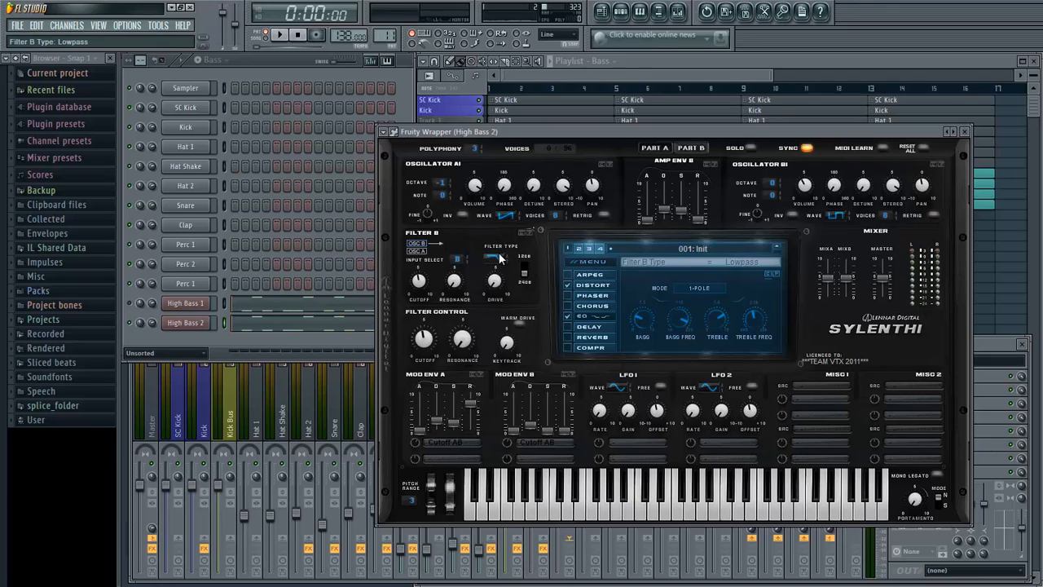
- During playback, return to Part A and set Filter A's input to A+B
key("space")
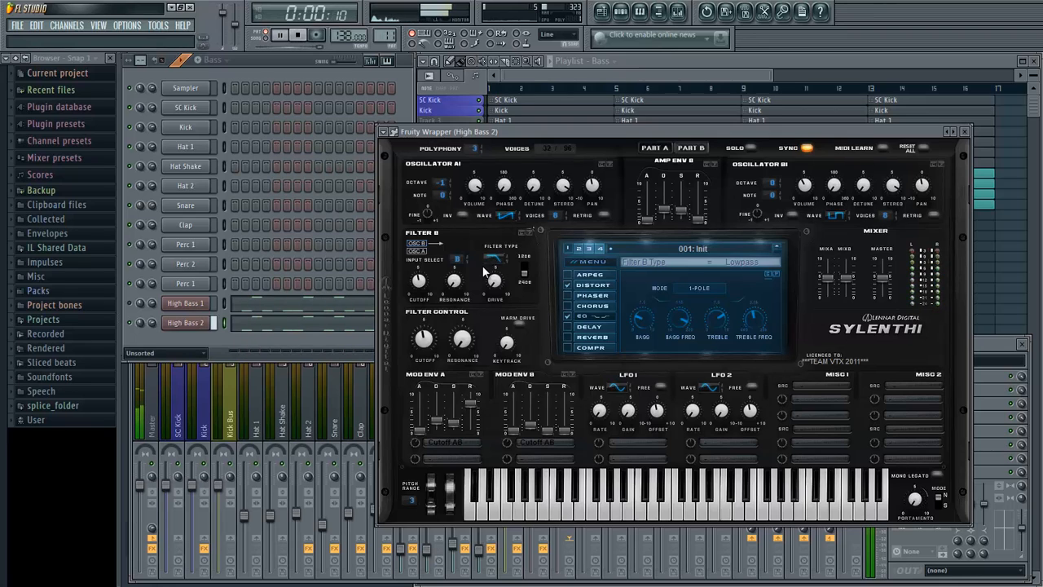
left_click(456, 260)
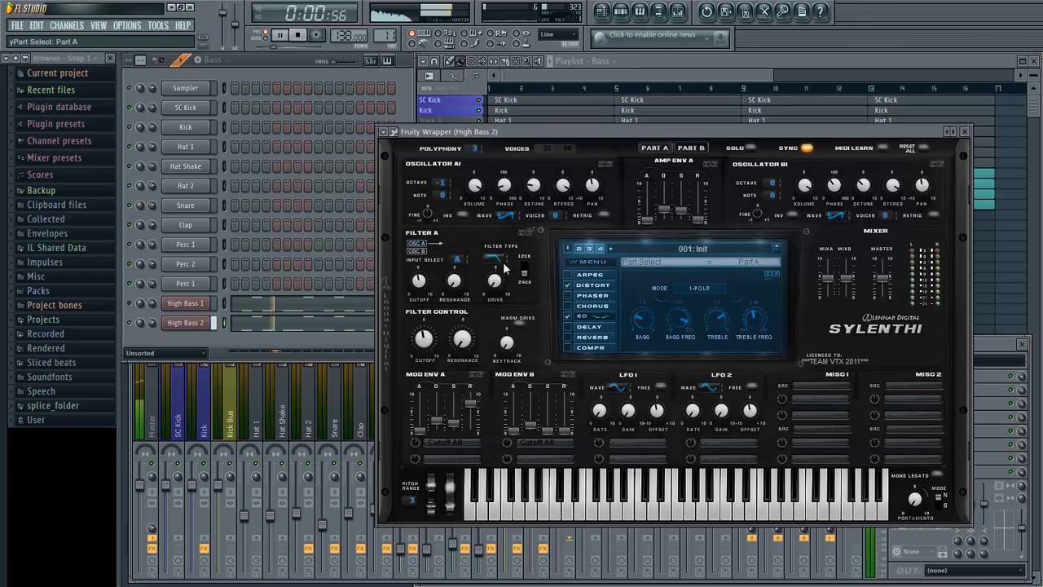
left_click(654, 147)
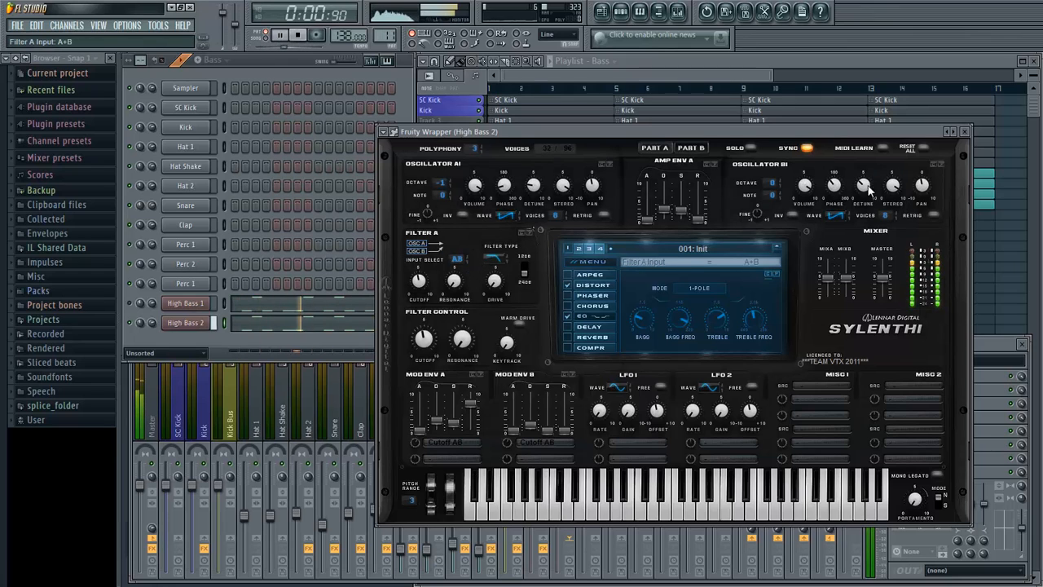
- Close the synth and load Fruity Parametric EQ 2 in the first effect slot of the High Bass 2 mixer track
left_click(964, 131)
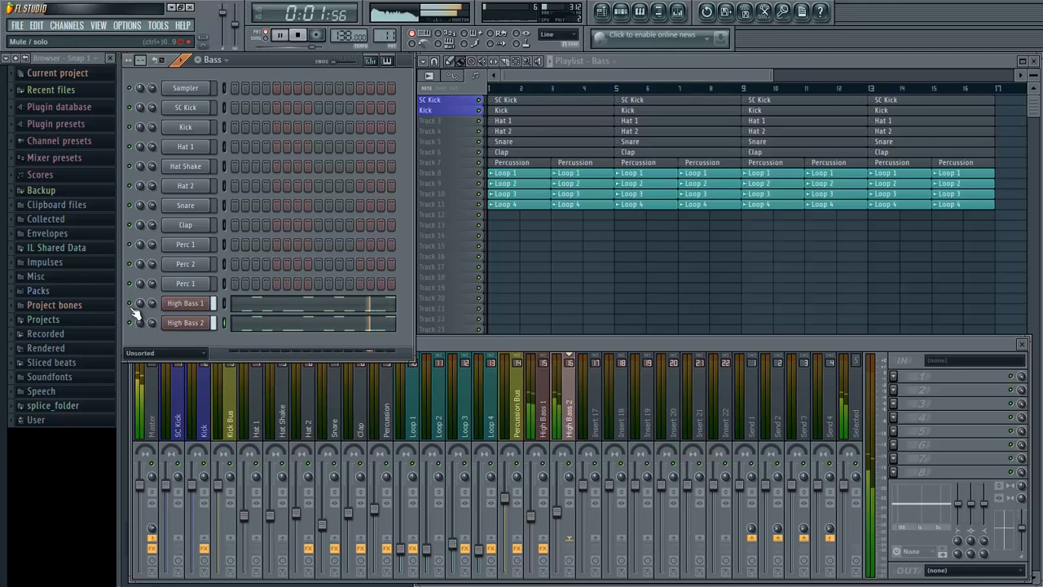
left_click(571, 412)
key("space")
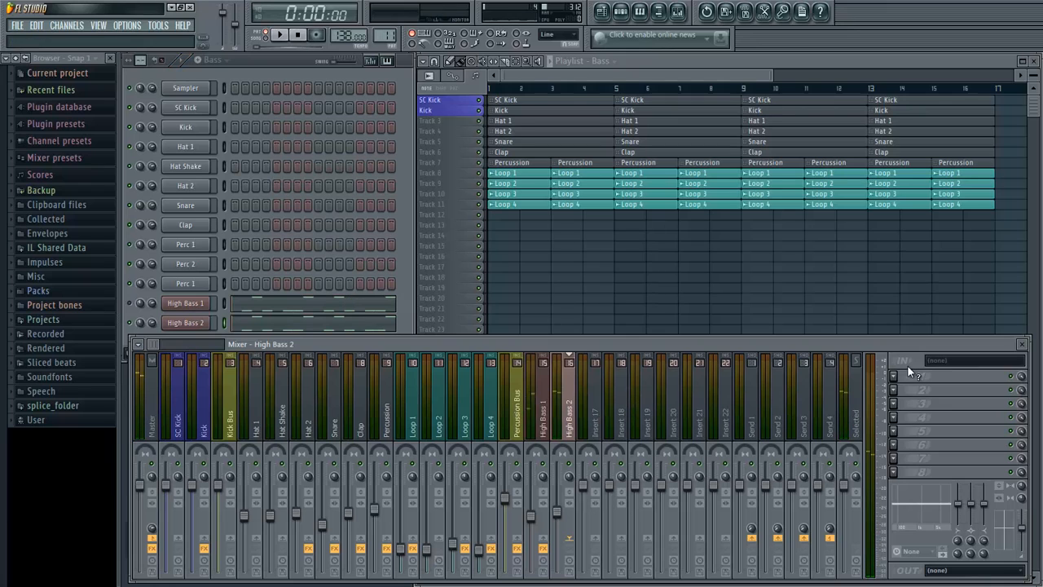
left_click(896, 373)
left_click(970, 40)
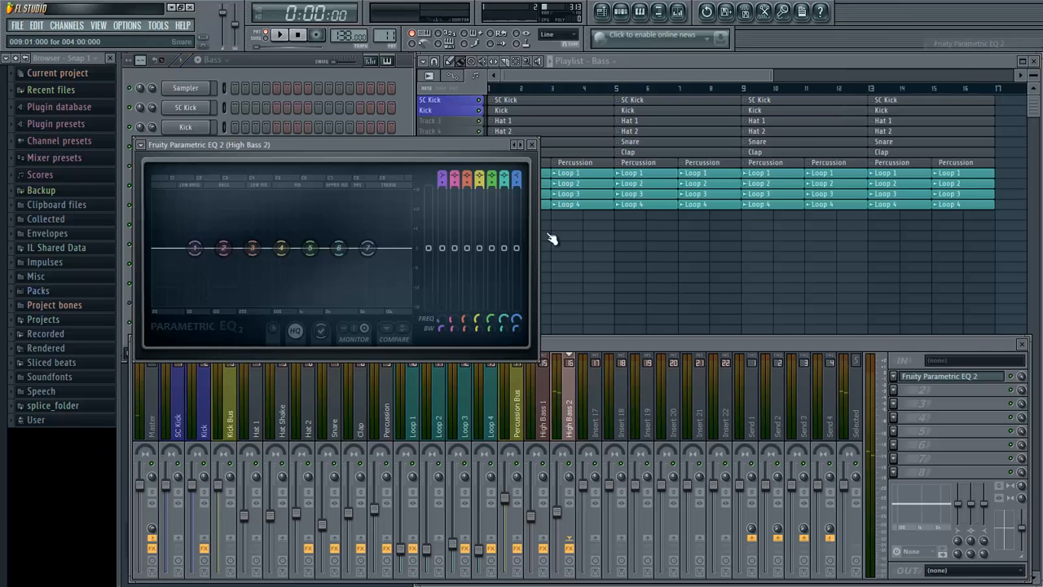
- Turn EQ band 1 into a high pass with a steeper order and raise its cutoff, shifting band 3 lower with a slight boost
right_click(194, 248)
mouse_move(216, 282)
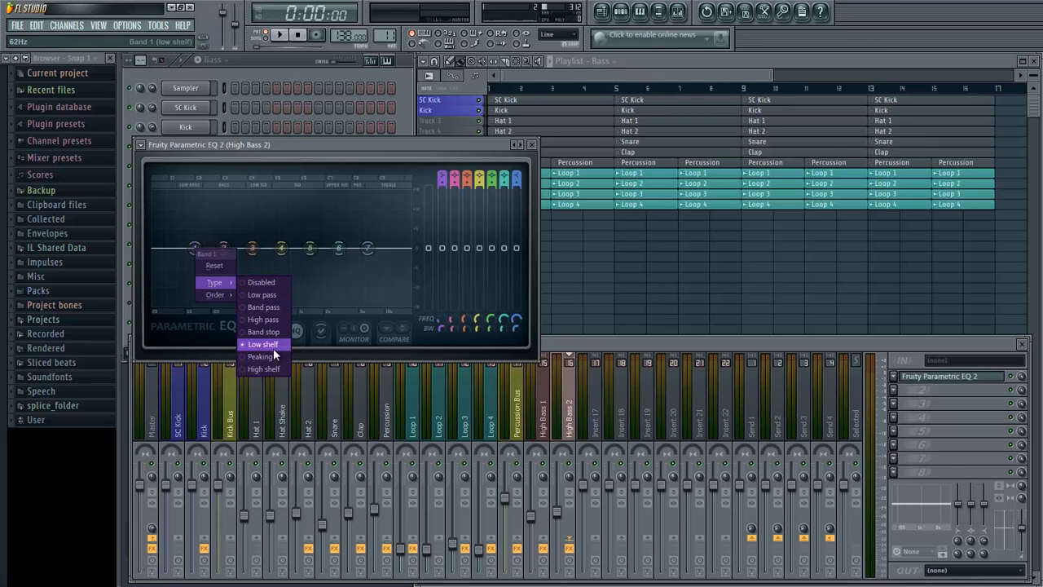
left_click(265, 319)
right_click(193, 249)
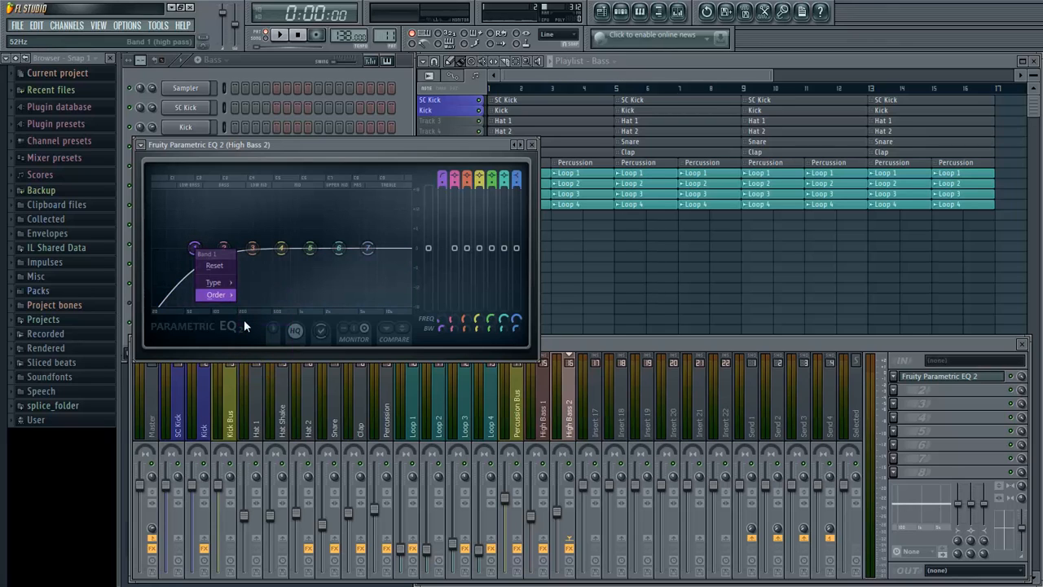
left_click(271, 369)
left_click_drag(182, 263, 235, 236)
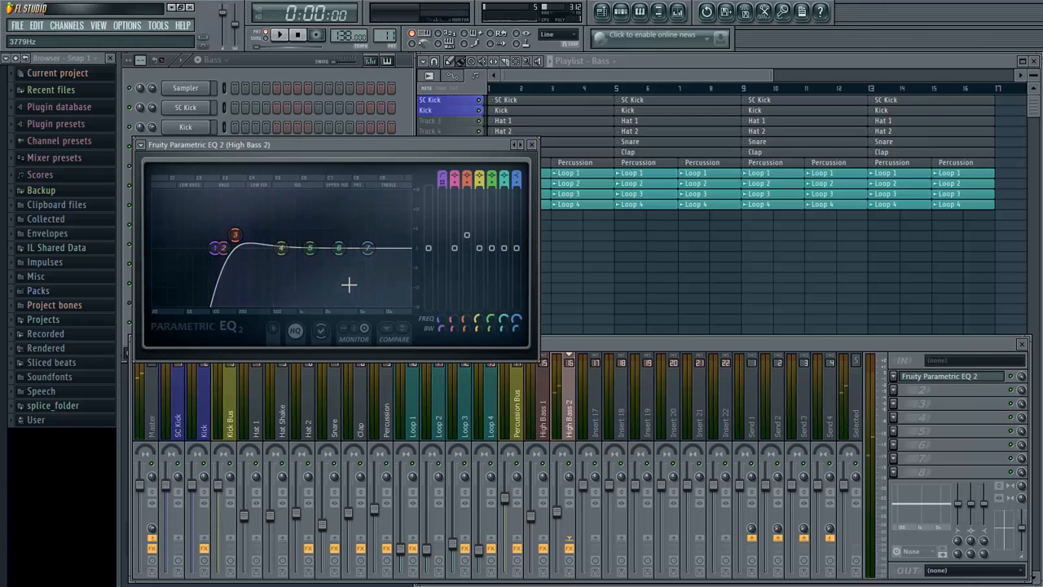
- Shape the High Bass 2 EQ during playback by boosting bands 2, 5 and 7 and placing band 3 near 306 Hz, and close it
key("space")
mouse_move(383, 259)
left_mouse_down()
mouse_move(342, 232)
mouse_move(336, 241)
mouse_move(387, 253)
left_mouse_up()
left_click_drag(326, 233, 225, 227)
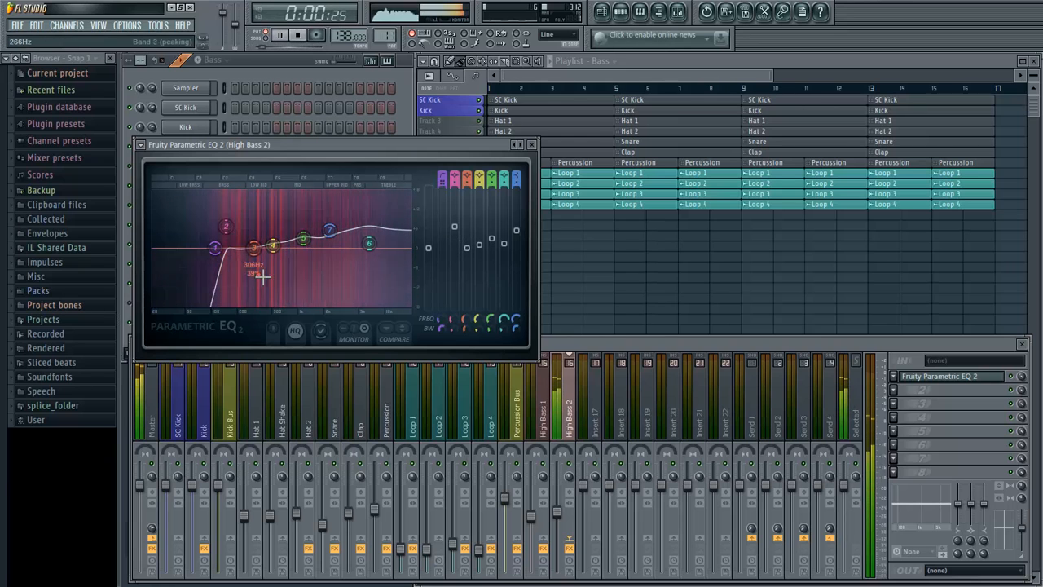
left_click(532, 144)
key("space")
- Add a second Fruity Parametric EQ 2 to High Bass 2 with the 40Hz cut preset and raise its high-pass cutoff to about 202 Hz during playback
left_click(895, 389)
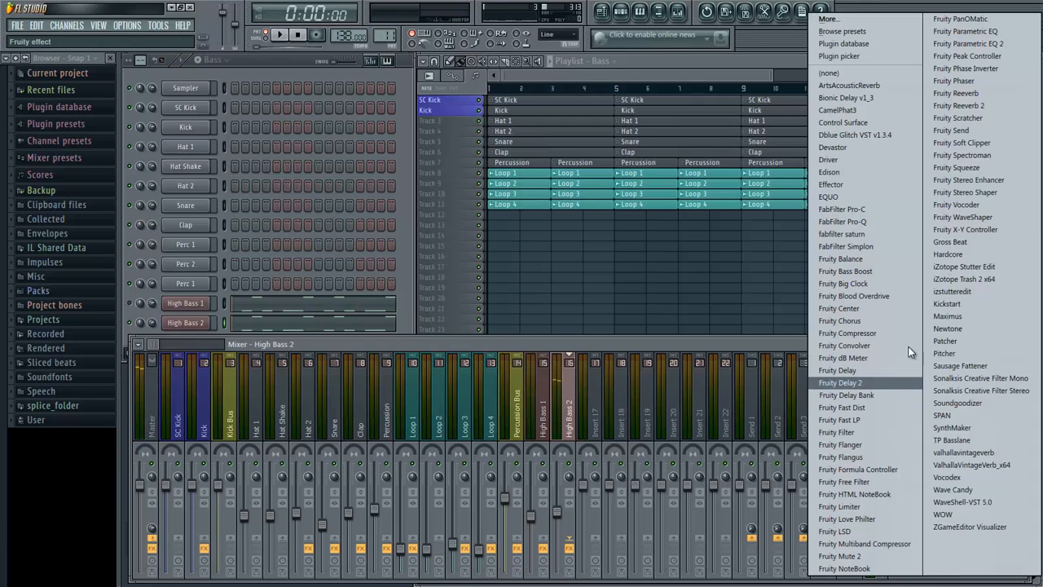
left_click(970, 45)
left_click(171, 175)
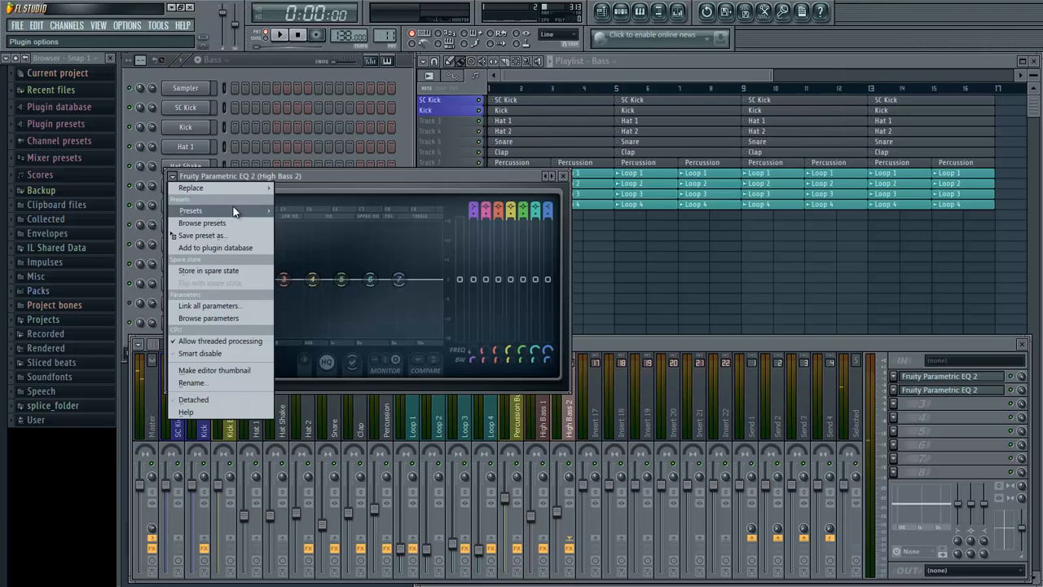
mouse_move(236, 211)
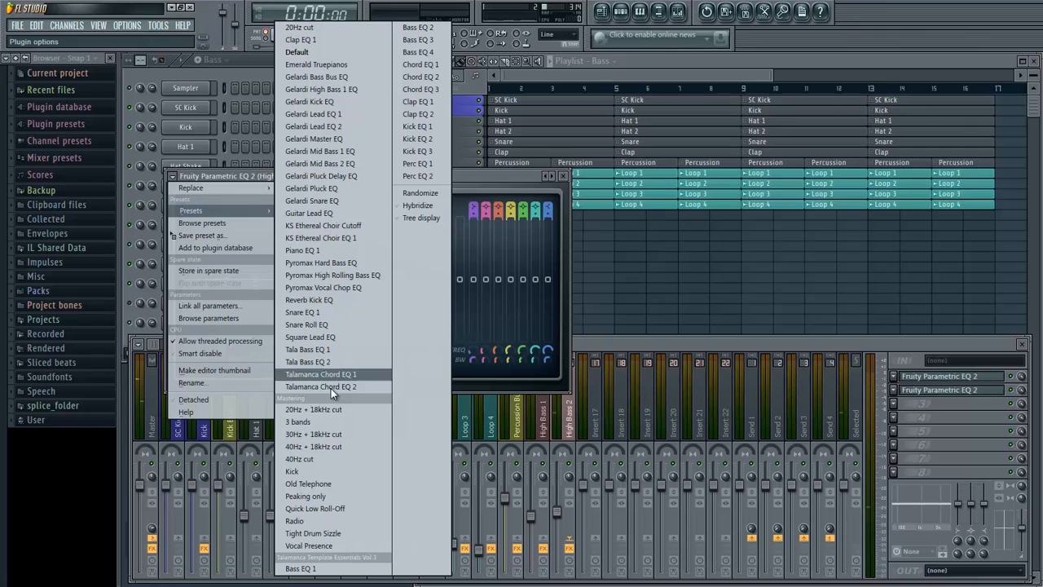
left_click(327, 459)
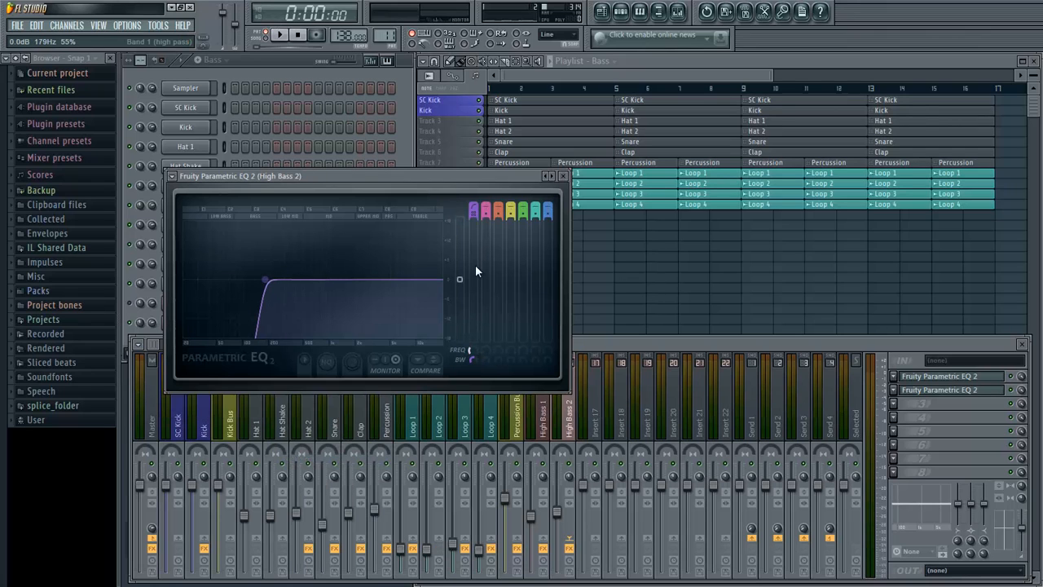
key("space")
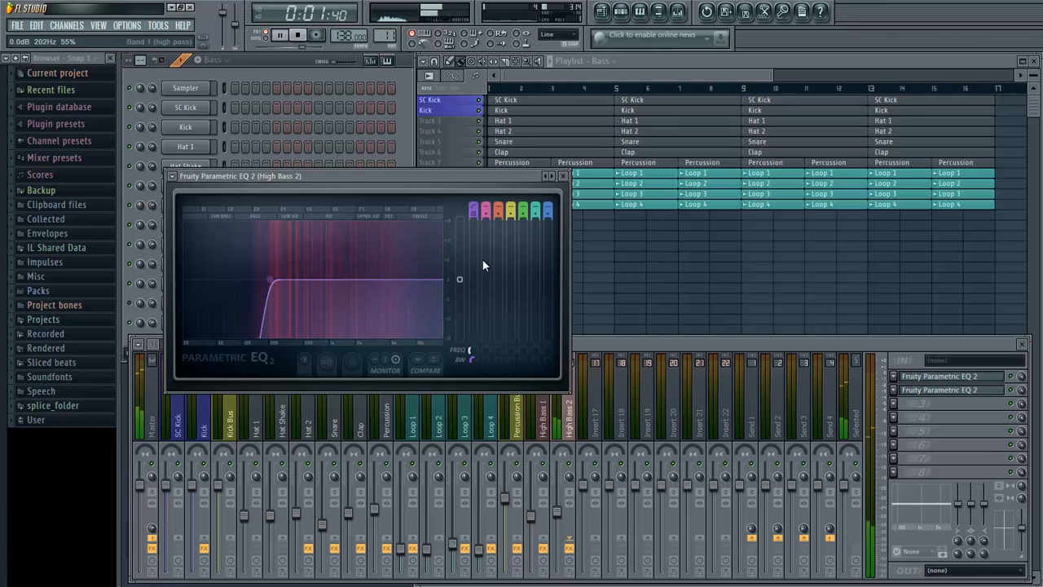
key("space")
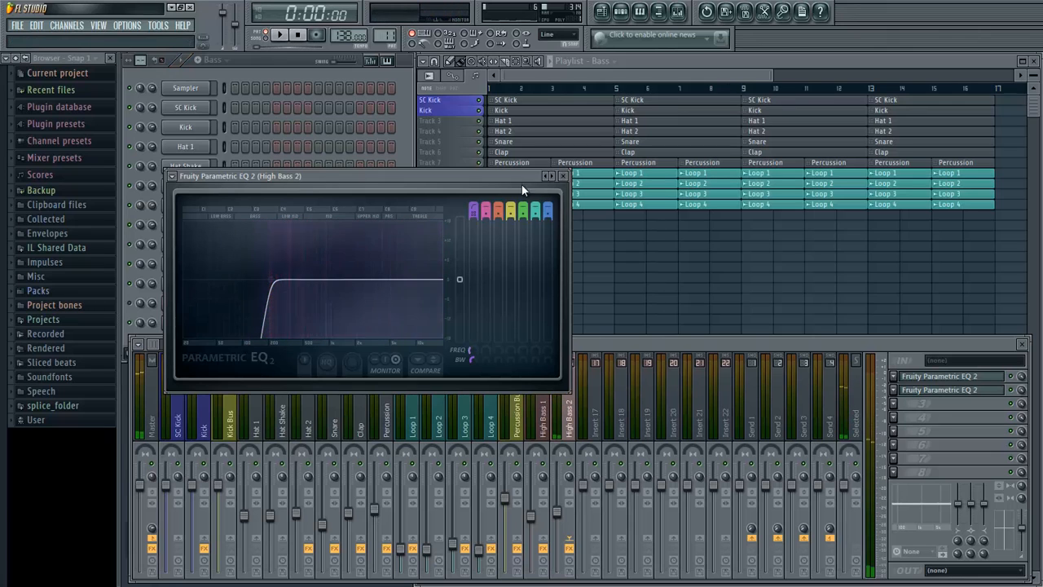
left_click(564, 176)
- Play the Bass pattern repeatedly to compare High Bass 2 alone and layered with High Bass 1
left_click(404, 251)
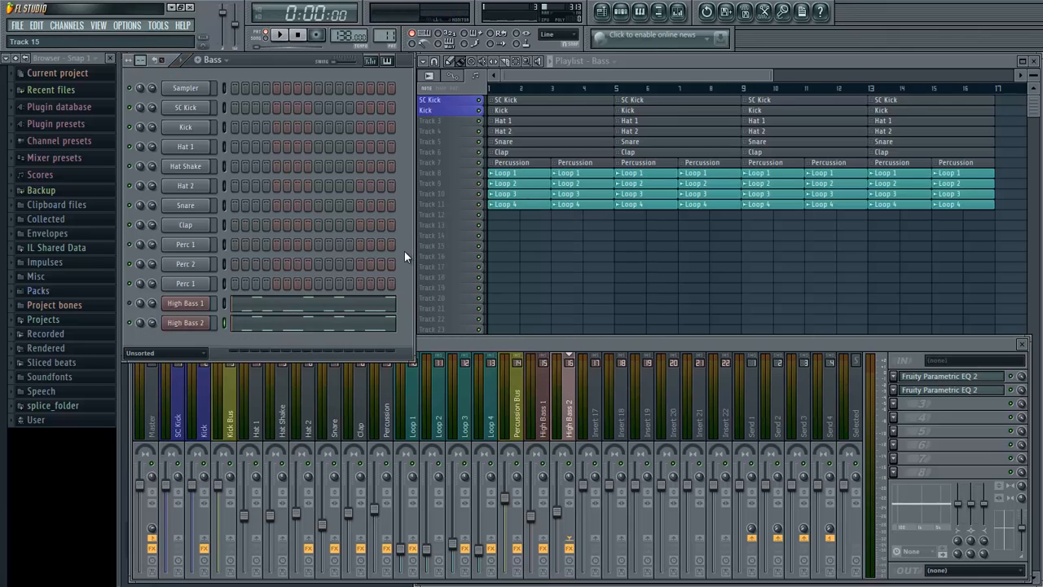
key("space")
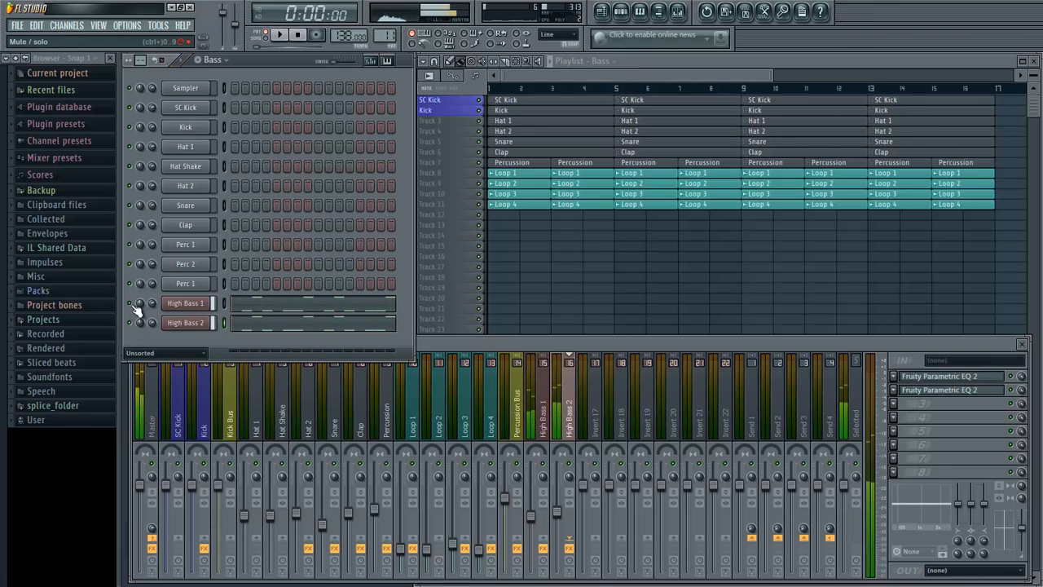
key("space")
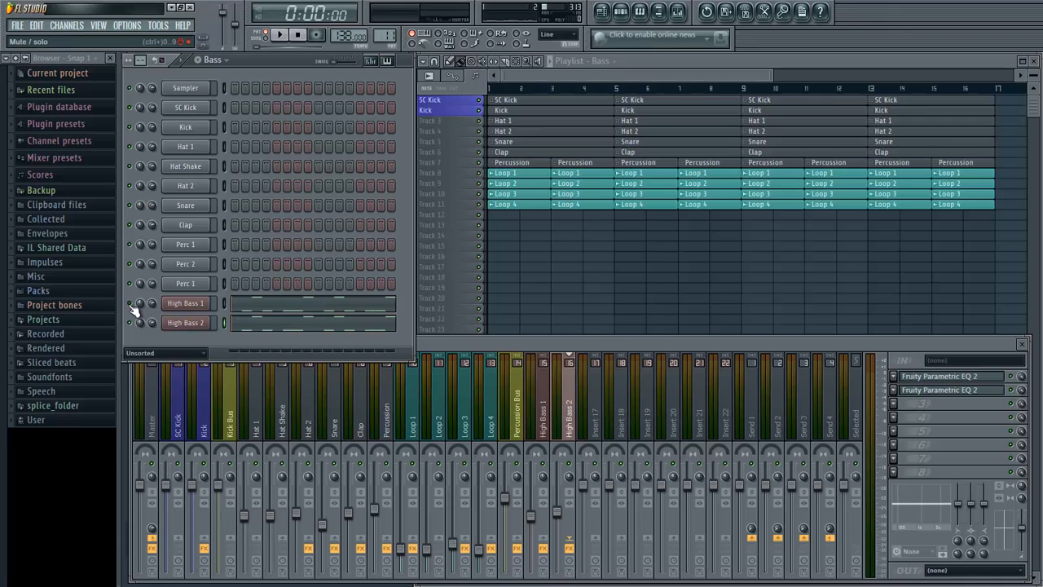
key("space")
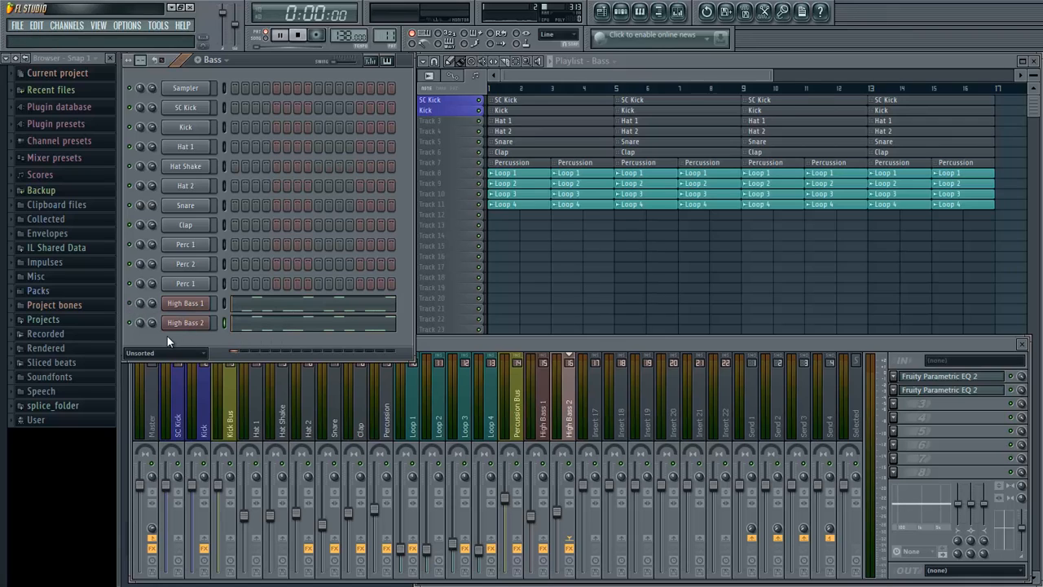
key("space")
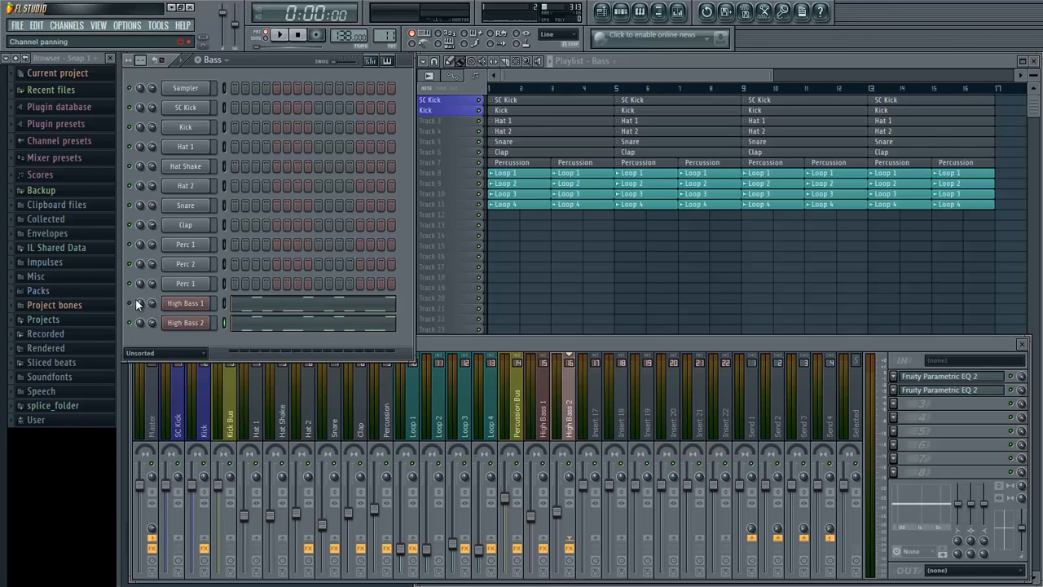
- Balance the High Bass 1 and High Bass 2 mixer levels while the Bass pattern plays, setting High Bass 1 to about 65%
right_click(135, 300)
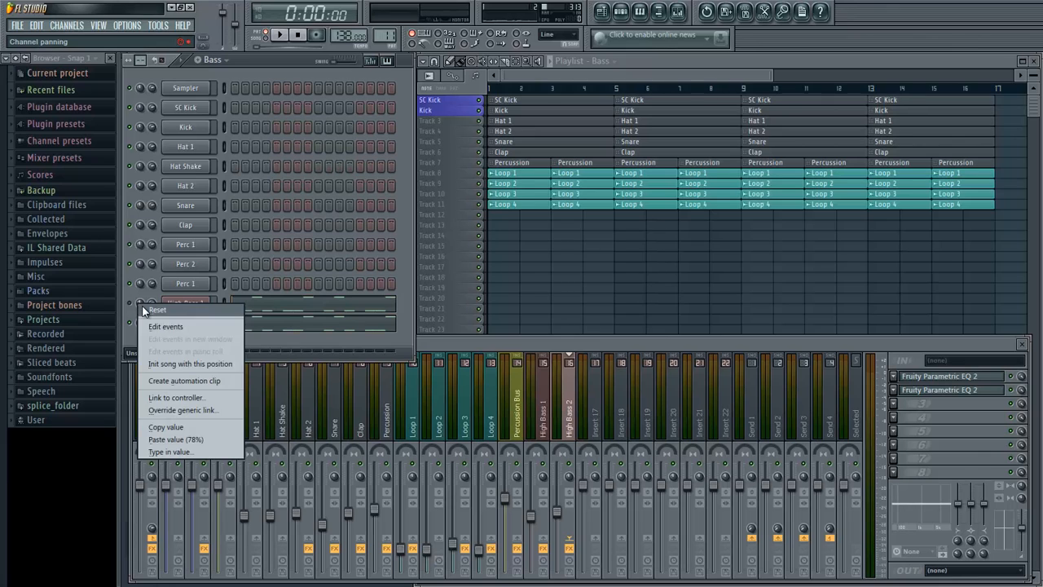
key("Escape")
key("space")
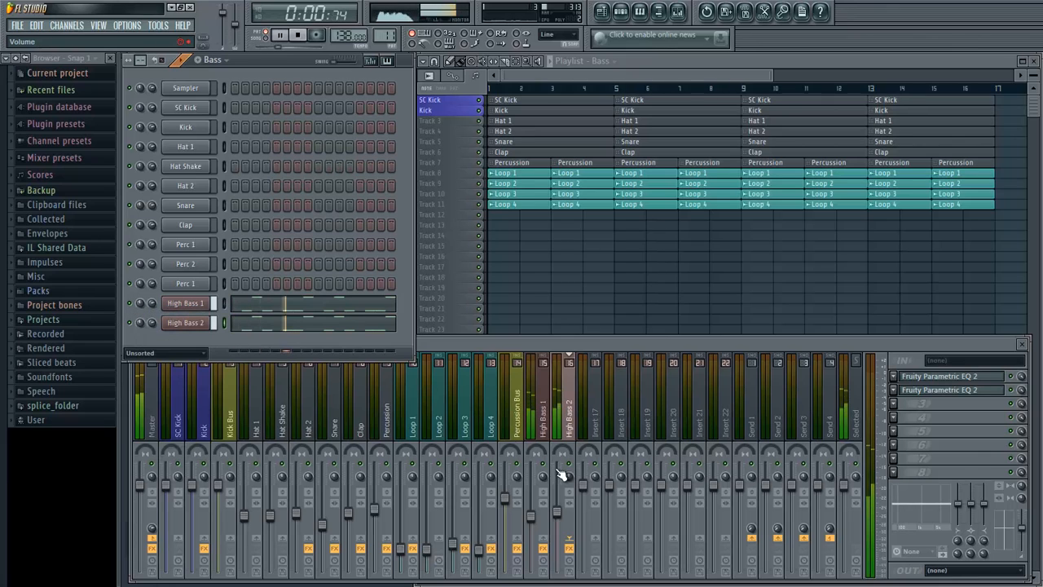
left_click(563, 521)
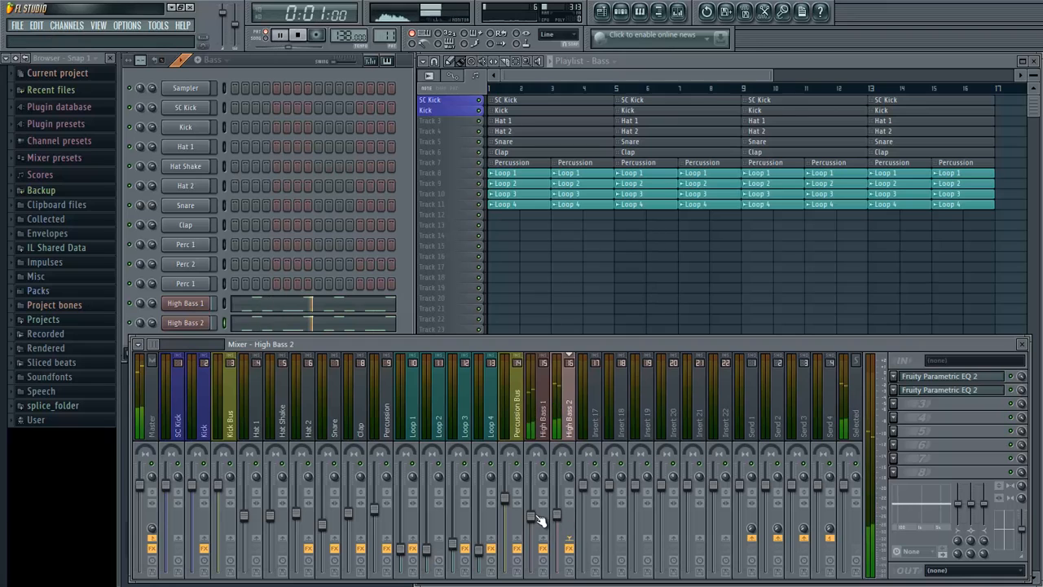
left_click(536, 518)
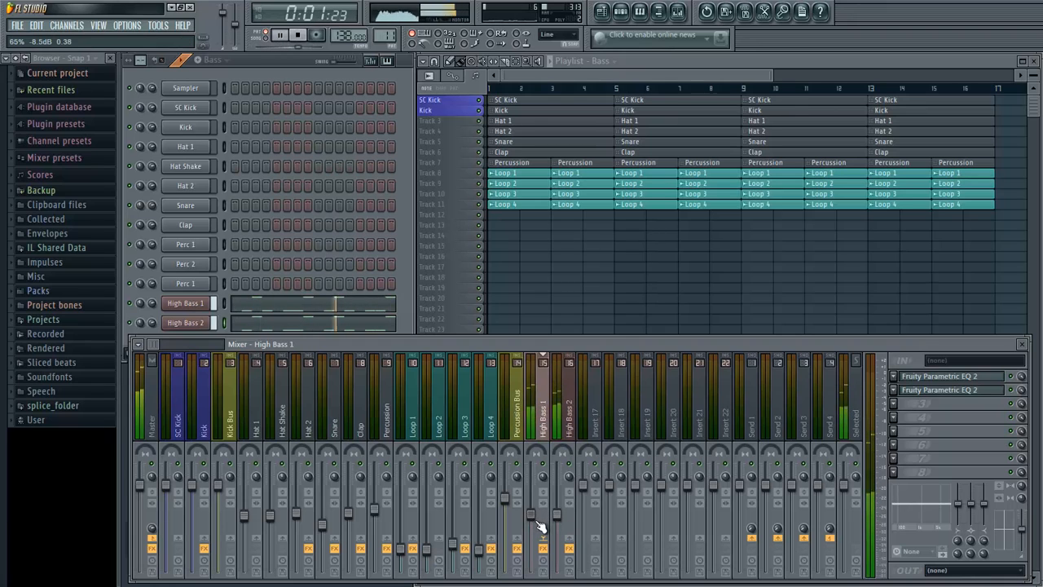
left_click(562, 521)
key("space")
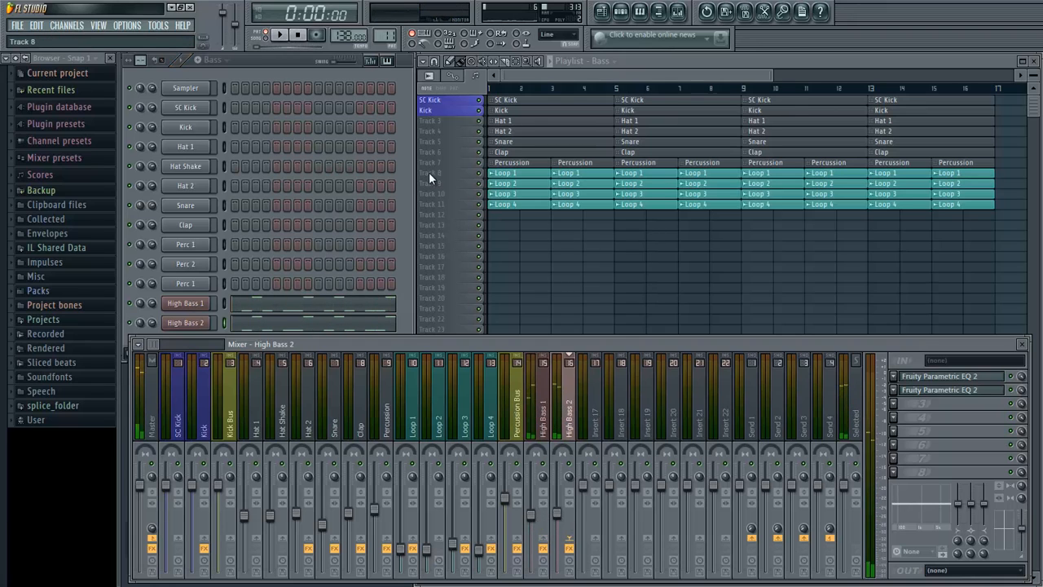
left_click(391, 186)
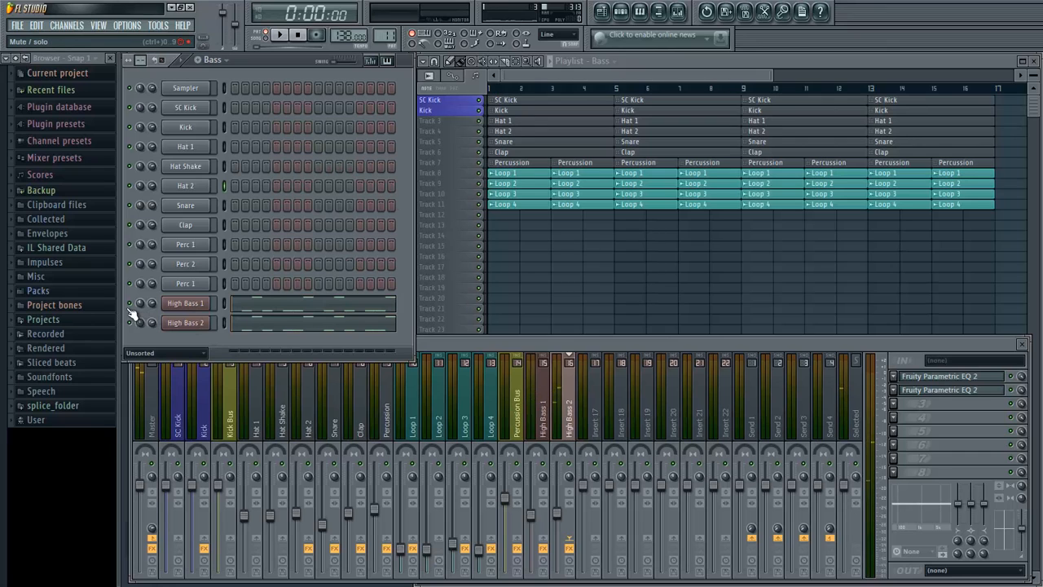
- Add a Sylenth1 channel to the Bass pattern and move its plugin window clear of the channel list
left_click(74, 26)
mouse_move(71, 37)
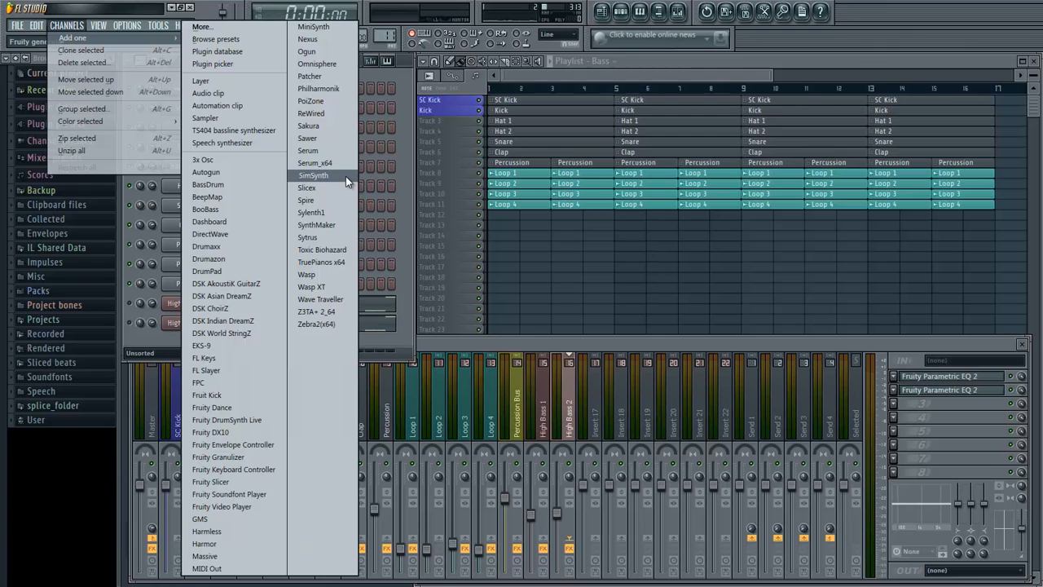
left_click(332, 216)
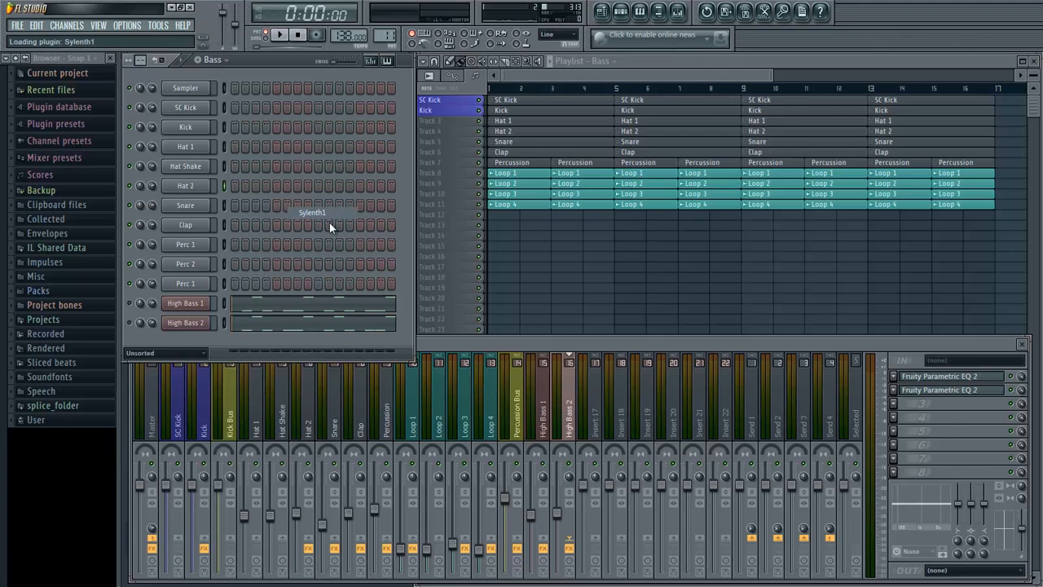
left_click_drag(440, 367, 436, 177)
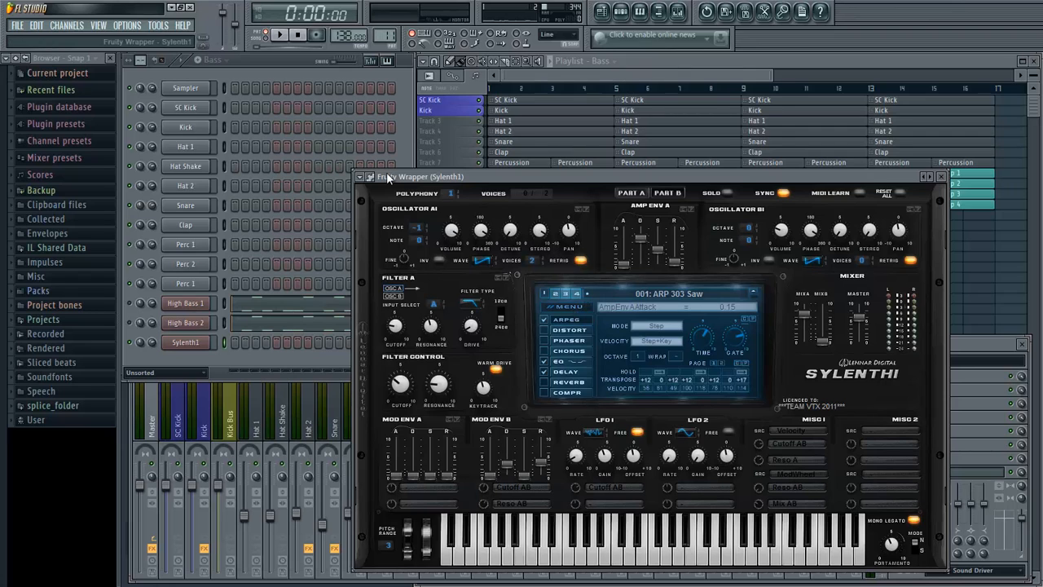
left_click(400, 138)
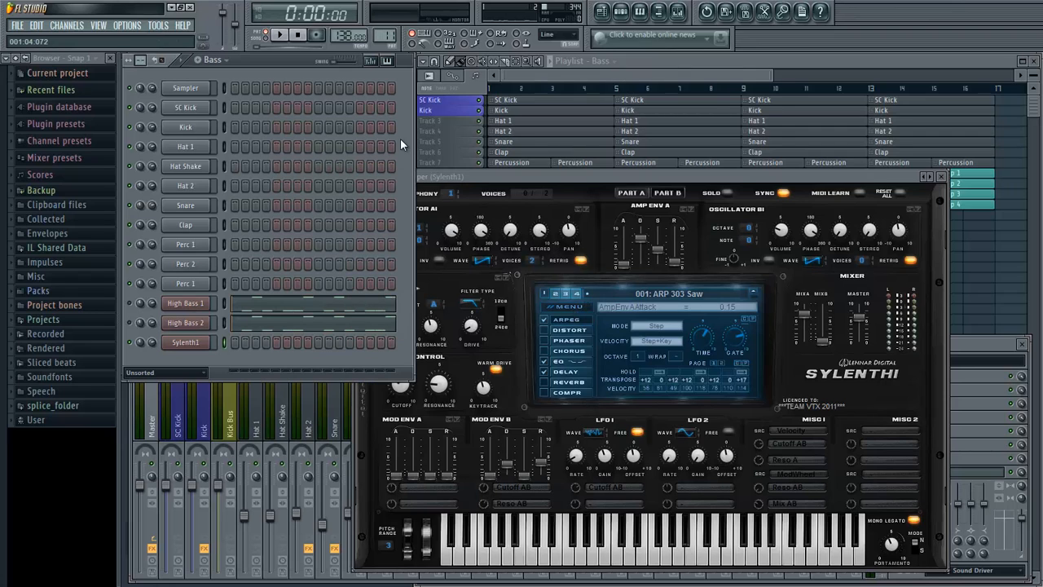
left_click(186, 325)
left_click(186, 342)
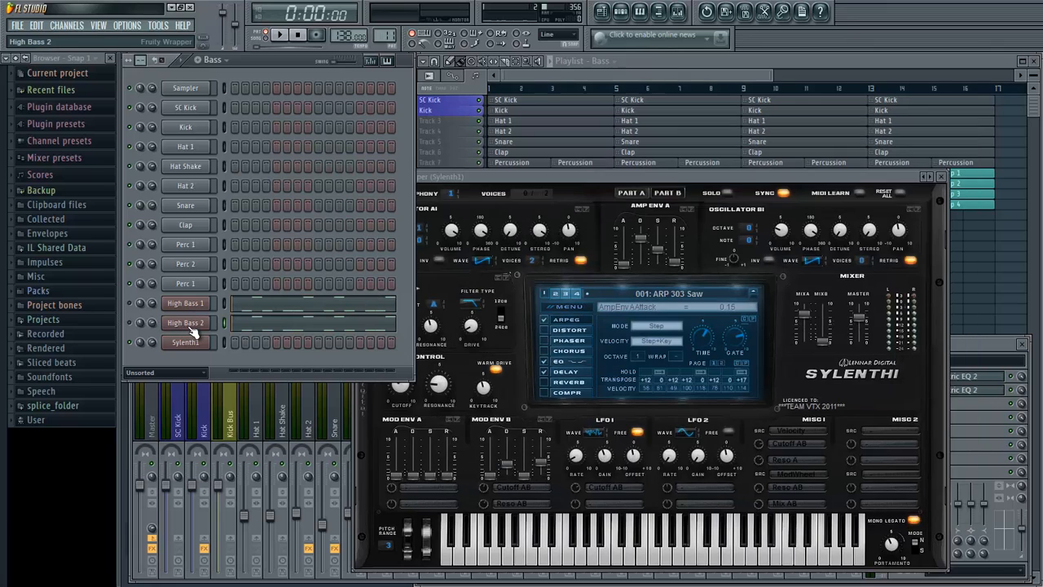
left_click_drag(520, 177, 539, 161)
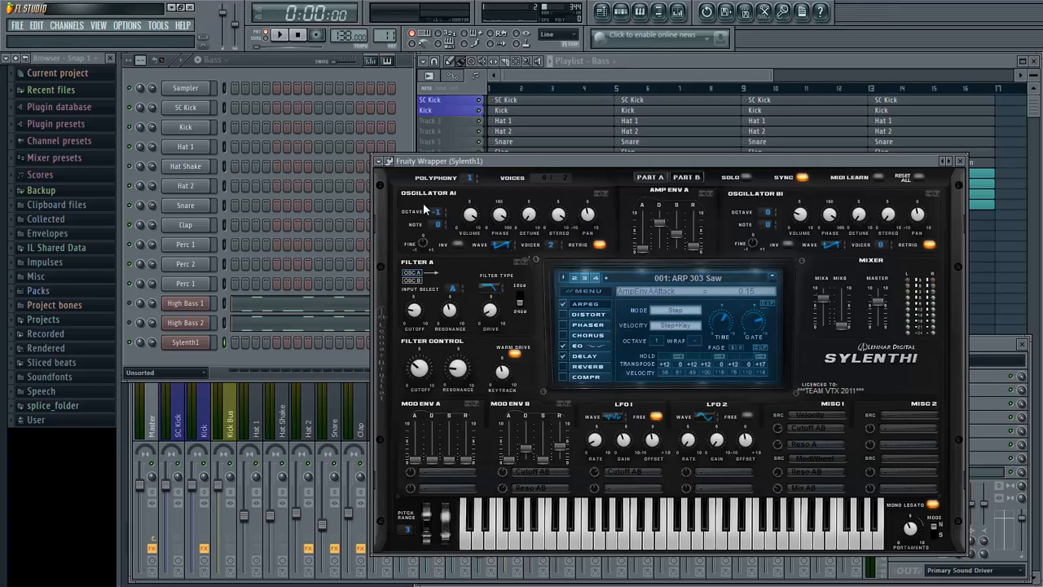
- Rename the new Sylenth1 channel as Mid Bass 1
right_click(208, 343)
left_click(230, 352)
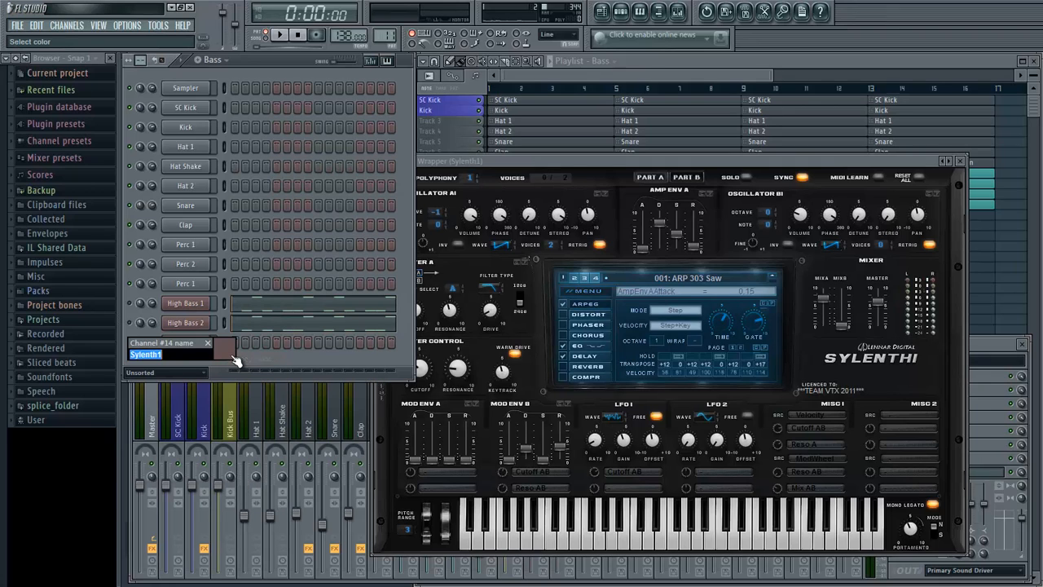
type("1")
key("Return")
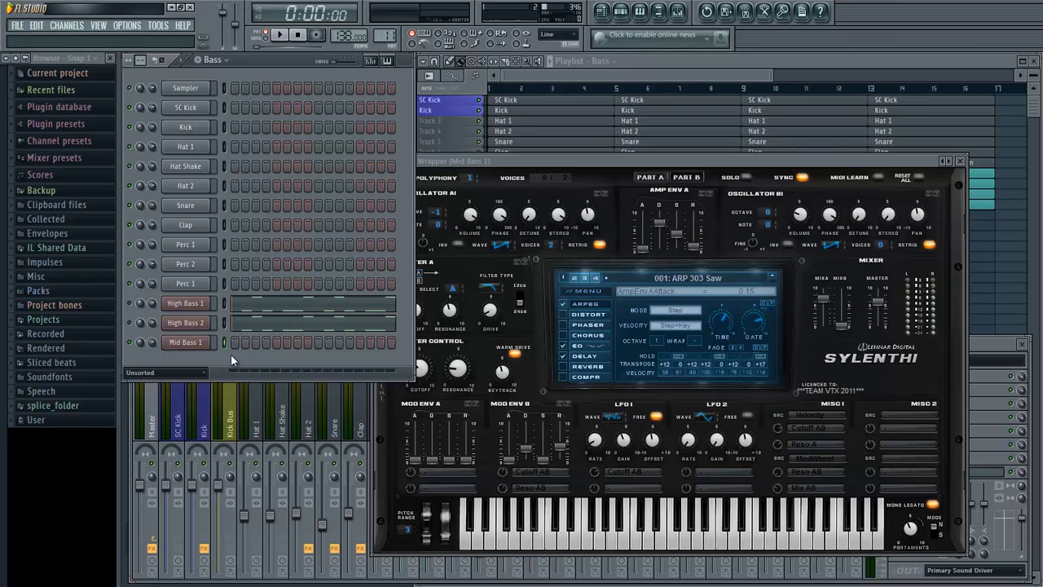
- Initialise the Mid Bass 1 preset and raise the decay of Amp Env A to 2.70
left_click(577, 293)
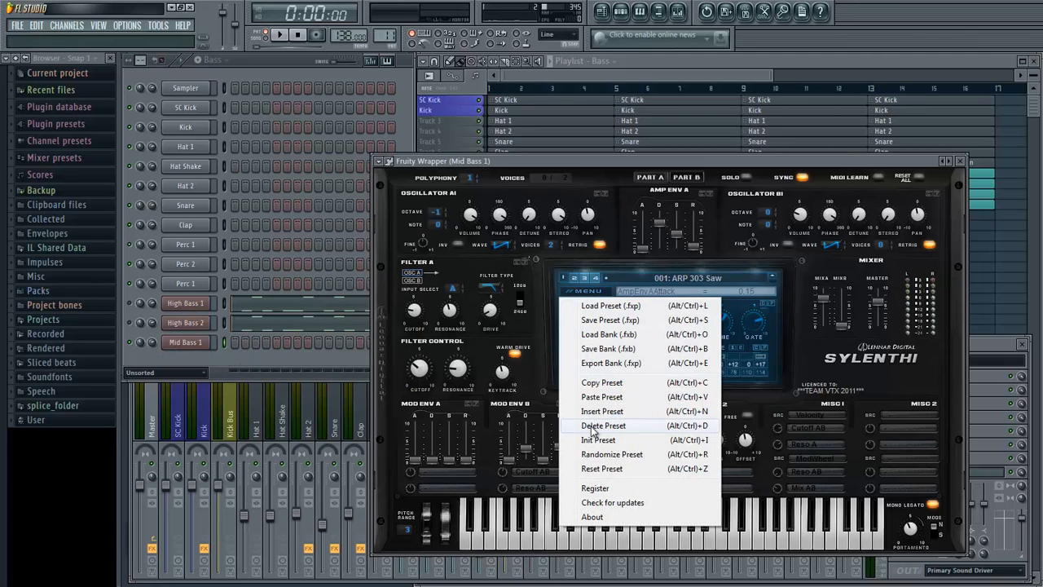
left_click(603, 449)
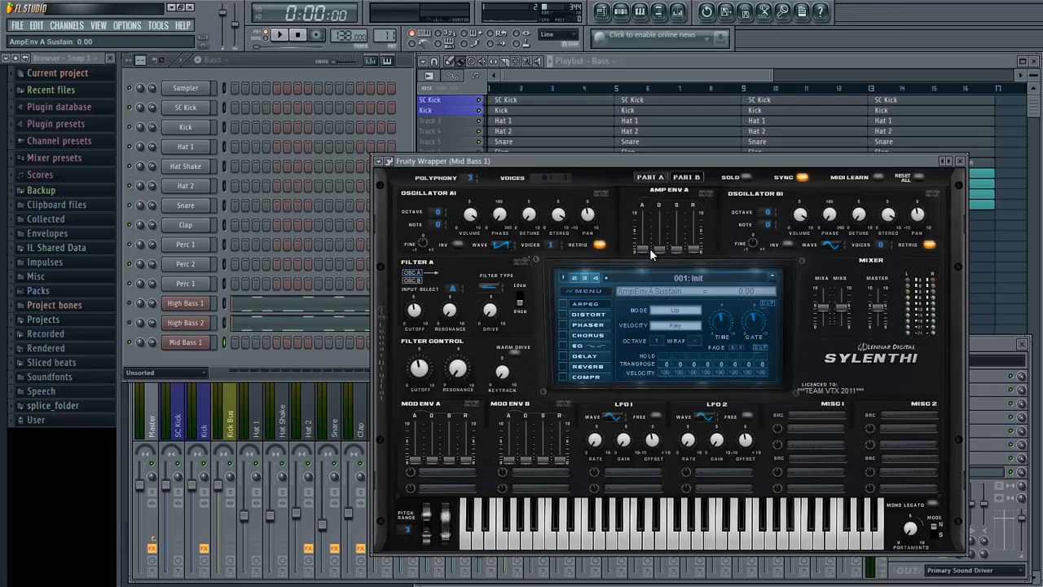
left_click_drag(654, 250, 683, 222)
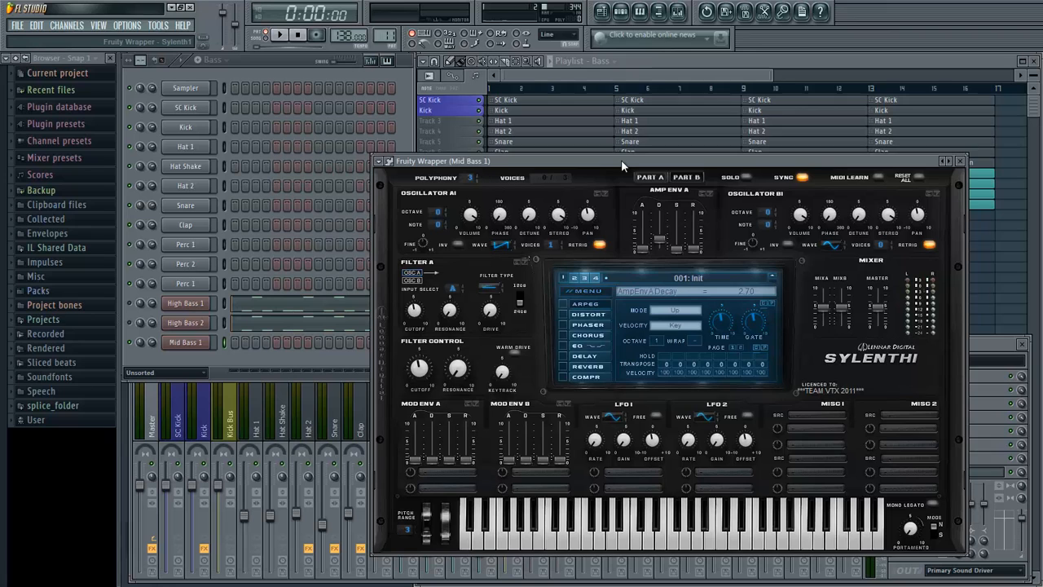
left_click_drag(621, 159, 625, 161)
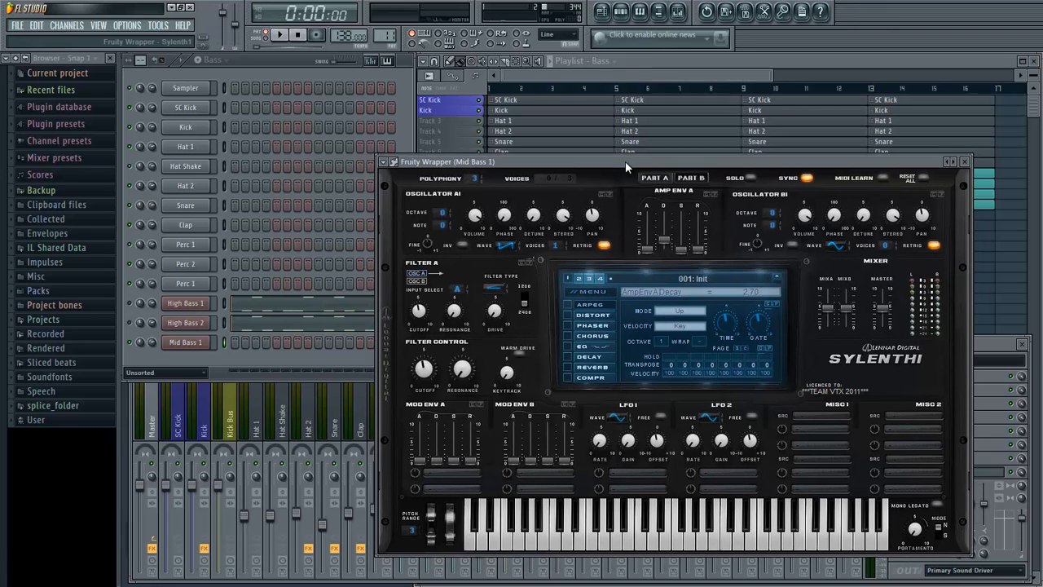
key("super")
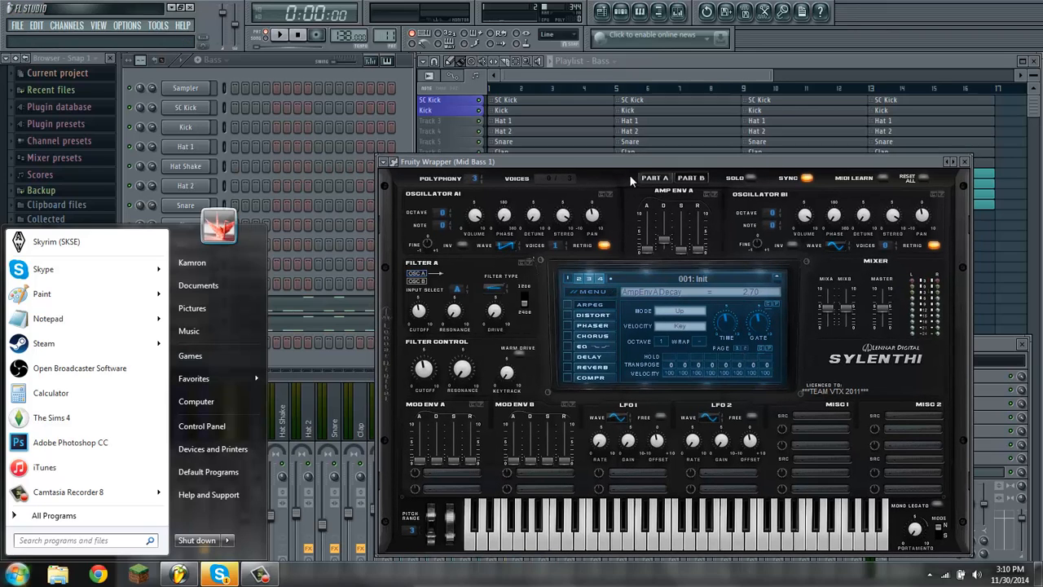
key("super")
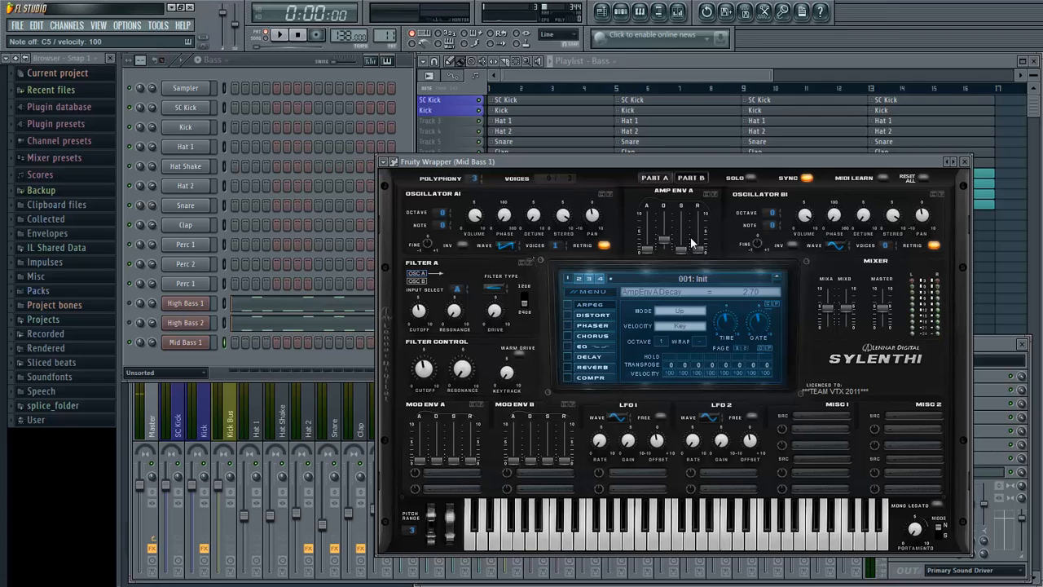
- Give oscillators A1 and A2 eight voices each, making A2 a saw wave with retrigger off, and test a note
left_click_drag(557, 245, 602, 88)
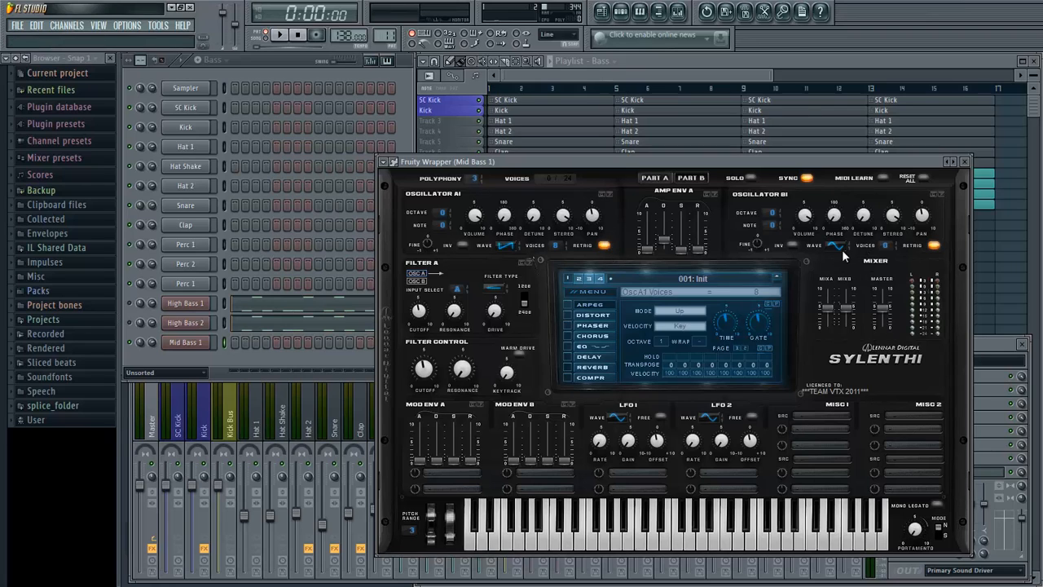
left_click_drag(882, 245, 920, 161)
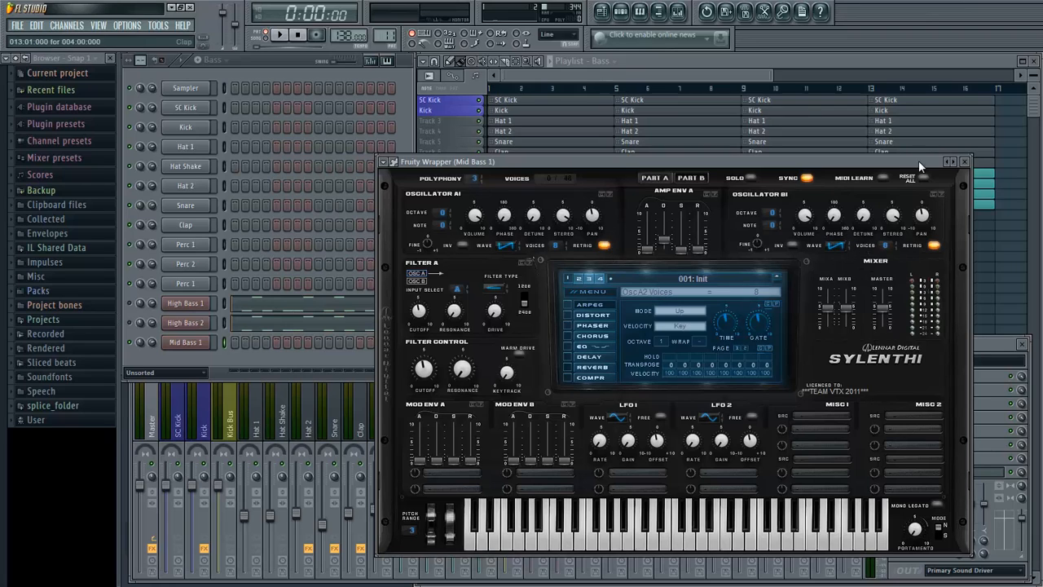
left_click(935, 246)
key("z")
- Paste the copied bass notes into Mid Bass 1 and play the pattern with it layered in
right_click(203, 342)
mouse_move(269, 405)
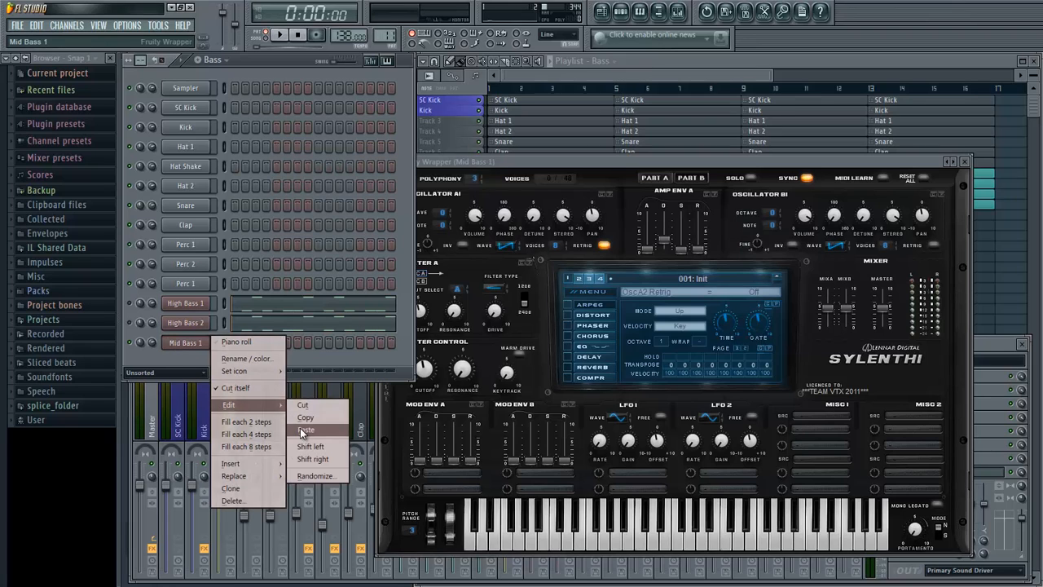
left_click(303, 431)
key("space")
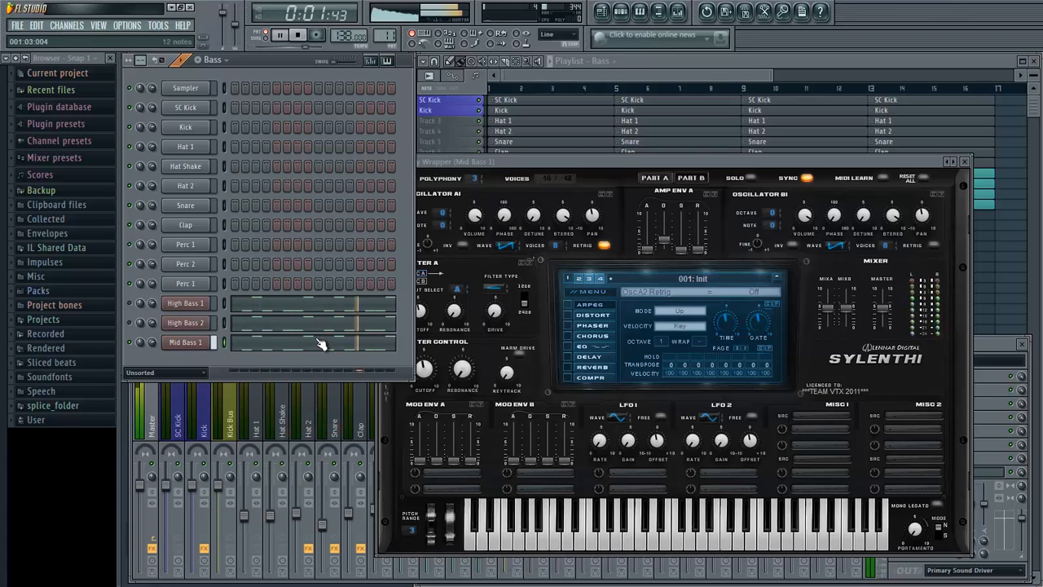
key("space")
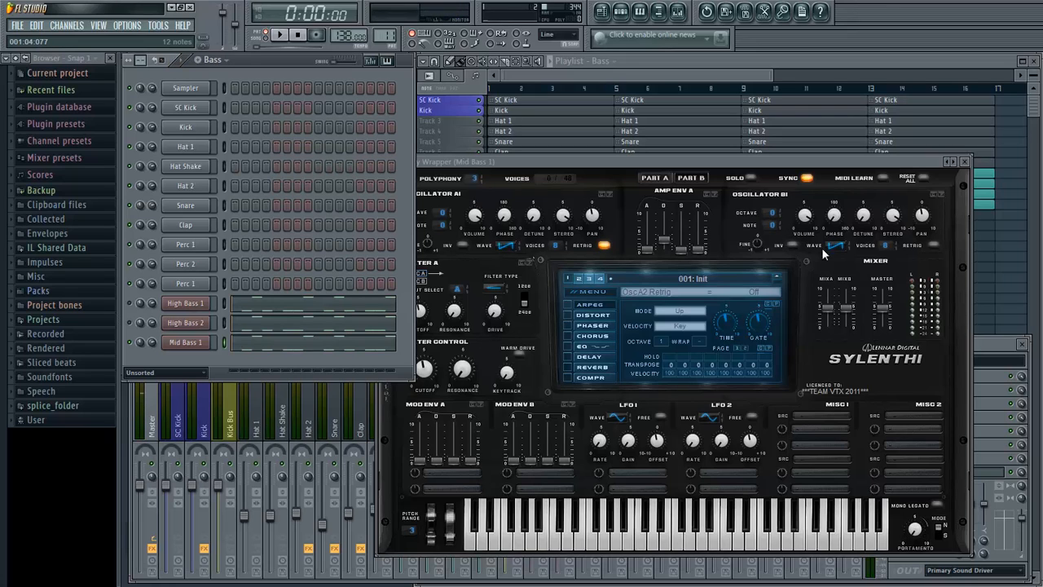
- Set oscillator A2's phase to 63.43 degrees and octave to -1 during playback, and make Filter A a lowpass
key("space")
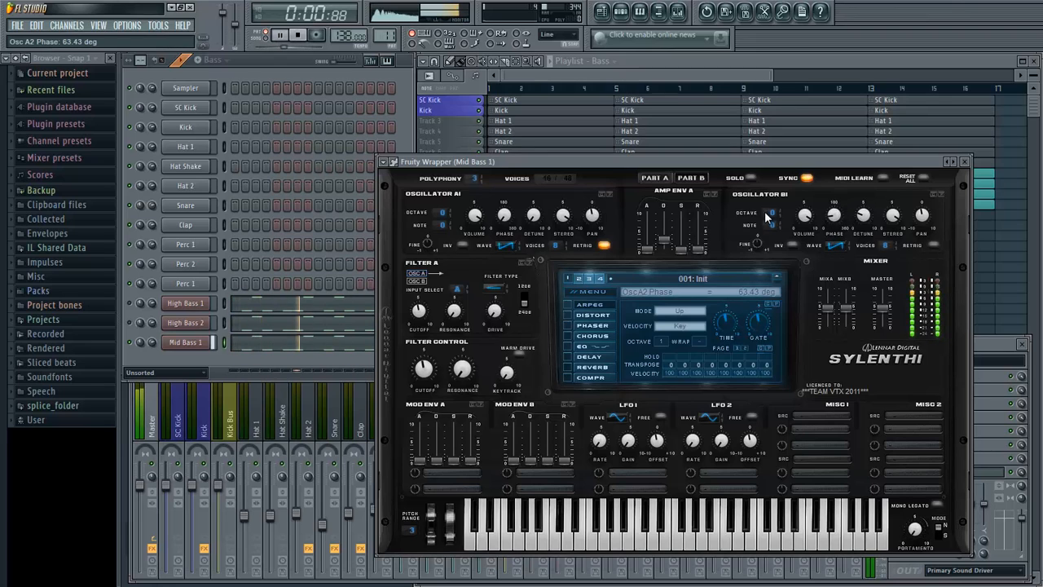
left_click_drag(770, 213, 770, 229)
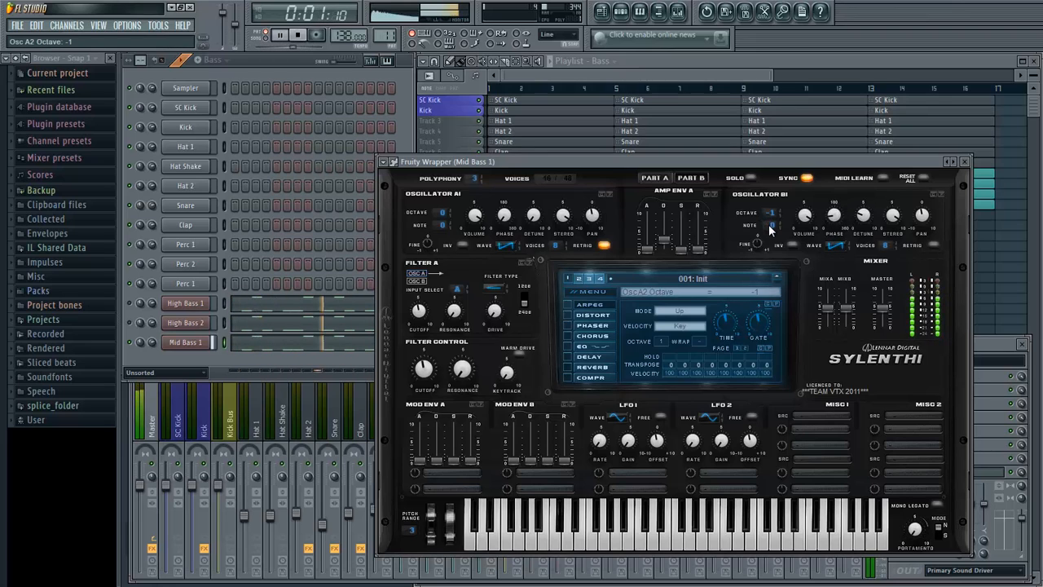
key("space")
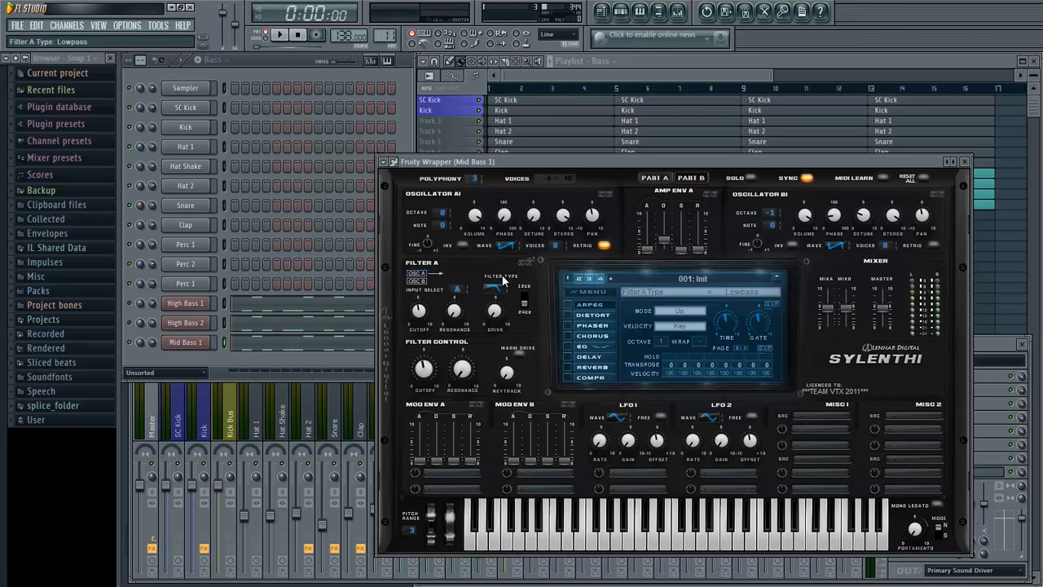
- Route Mod Env A to Cutoff AB with an amount of 3.52 during playback, raising its decay, sustain and release
key("space")
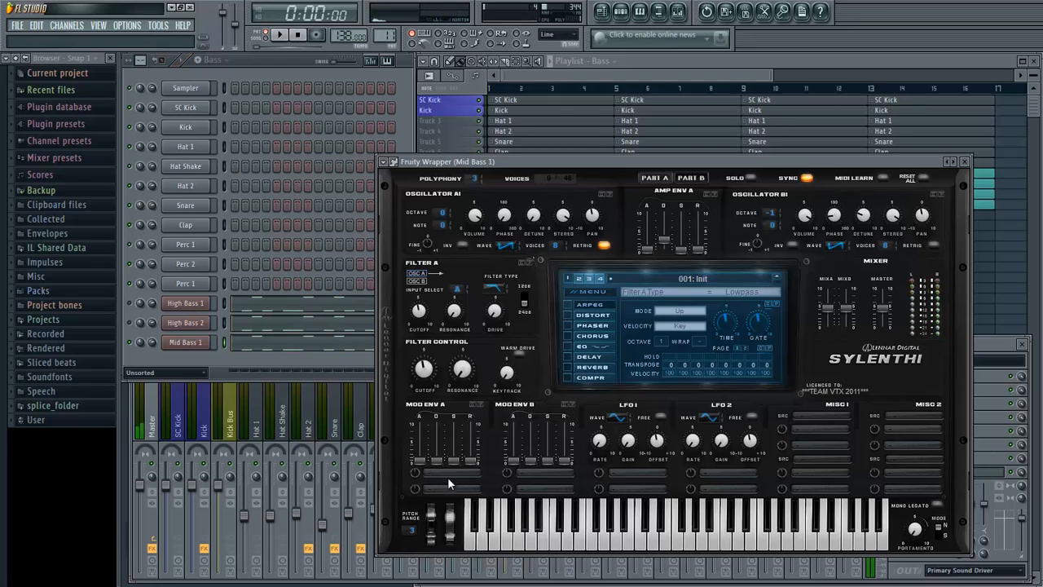
left_click(448, 475)
left_click(530, 347)
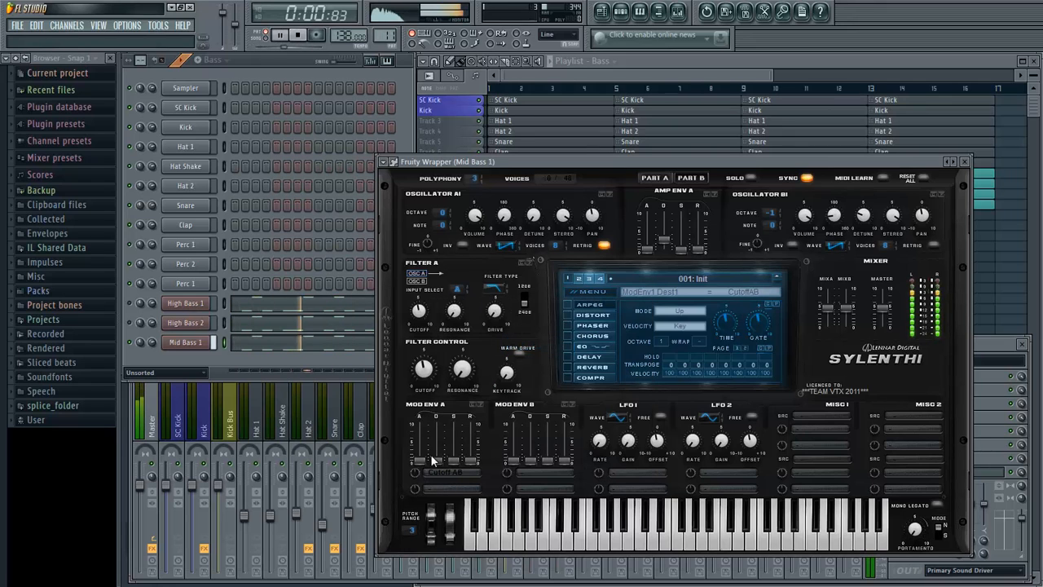
left_click_drag(444, 454, 423, 474)
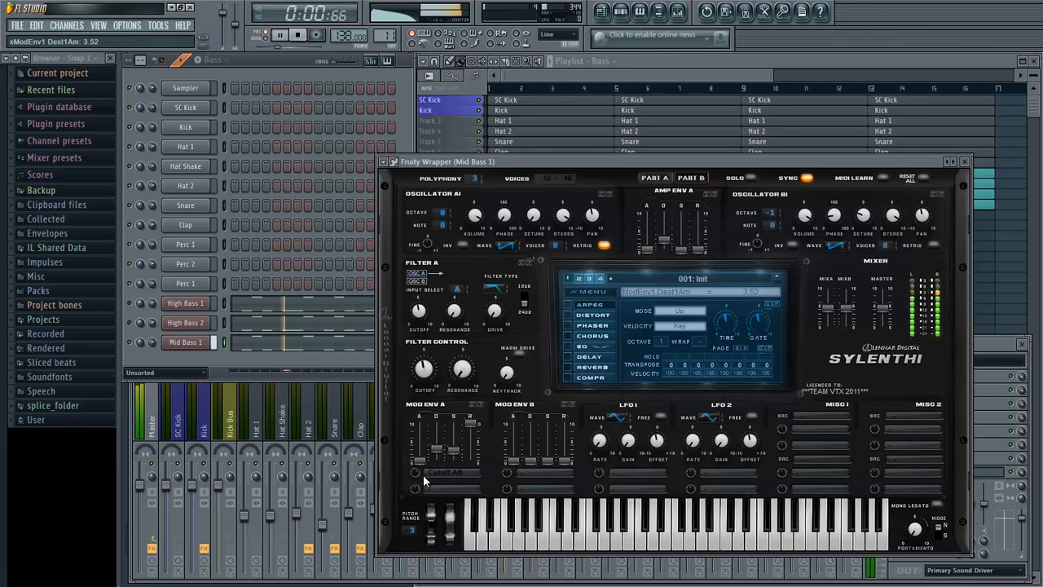
key("space")
- Route Mod Env B to Pitch AB with an amount of 2.95 and raise its decay slightly, checking it during playback
left_click(529, 472)
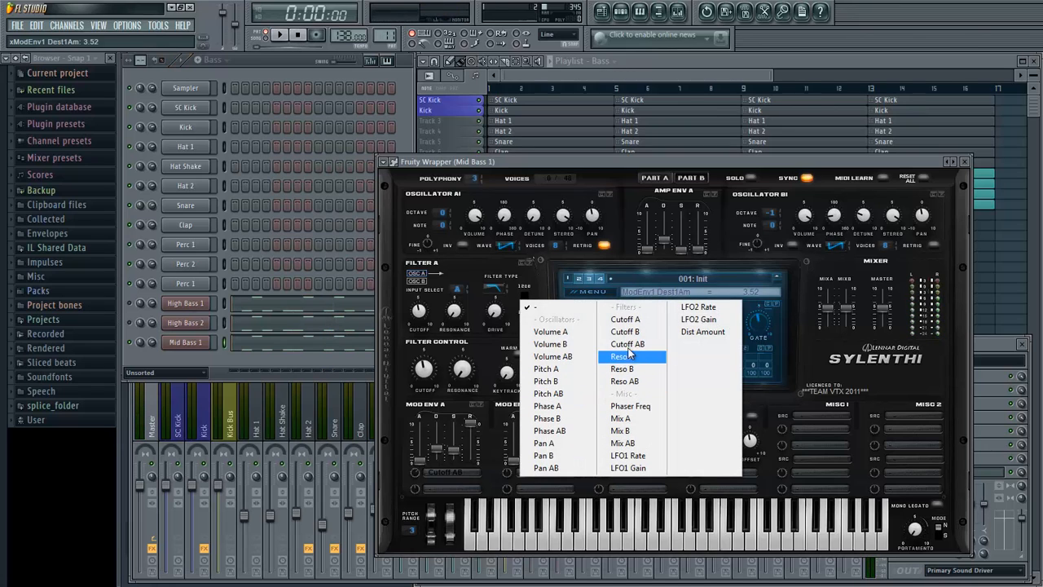
left_click(577, 395)
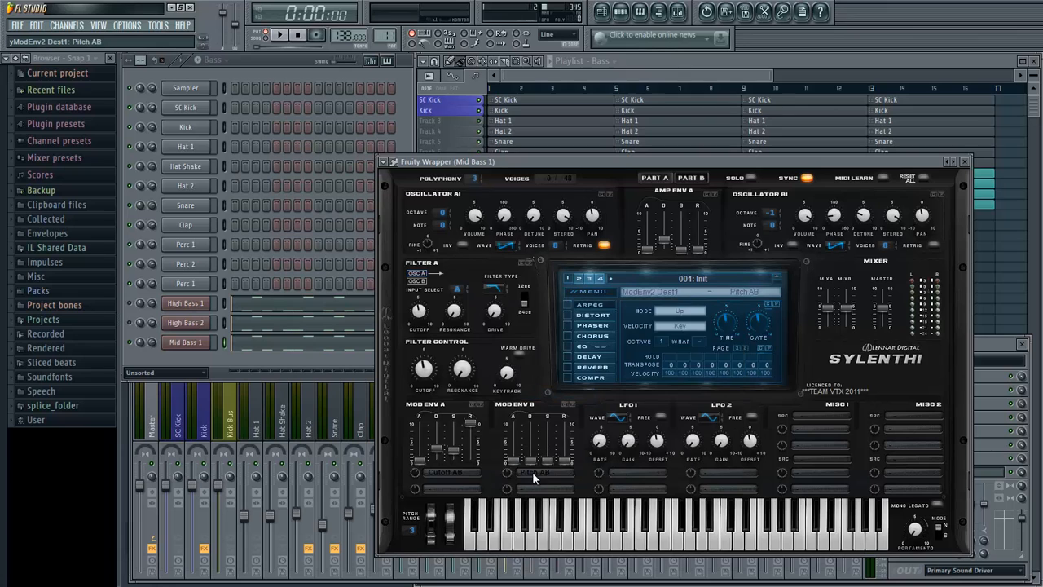
key("space")
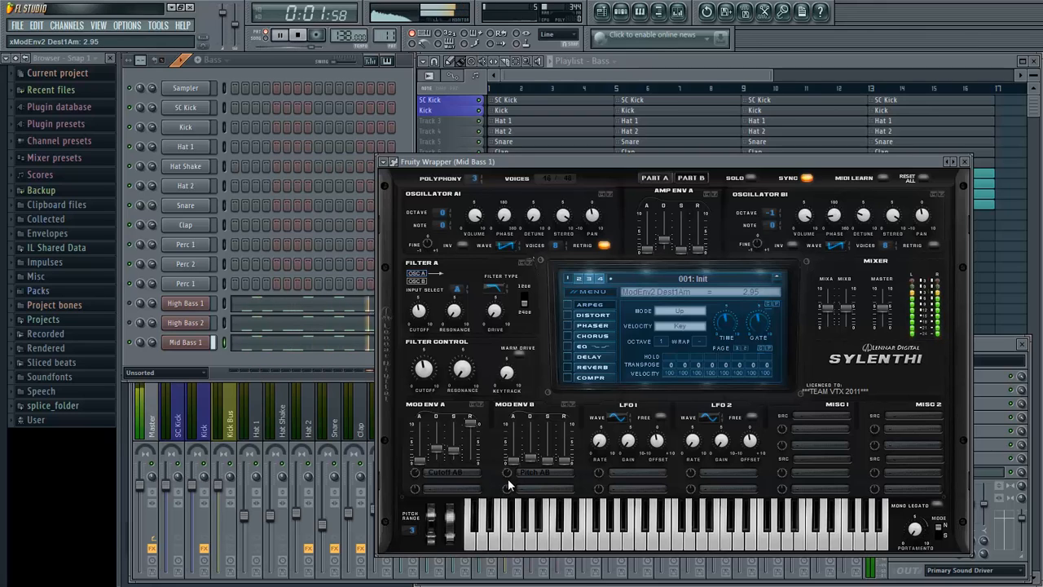
key("space")
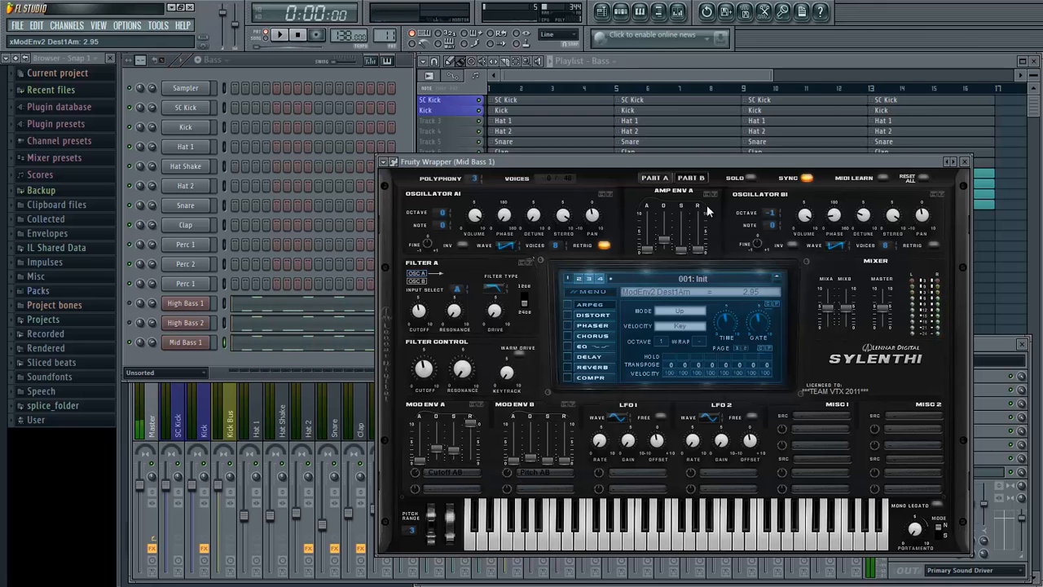
- In Part B, set oscillator B1 to 8 voices with detune 0.00 and make Filter B a lowpass, trying octave -1 during playback
left_click(713, 193)
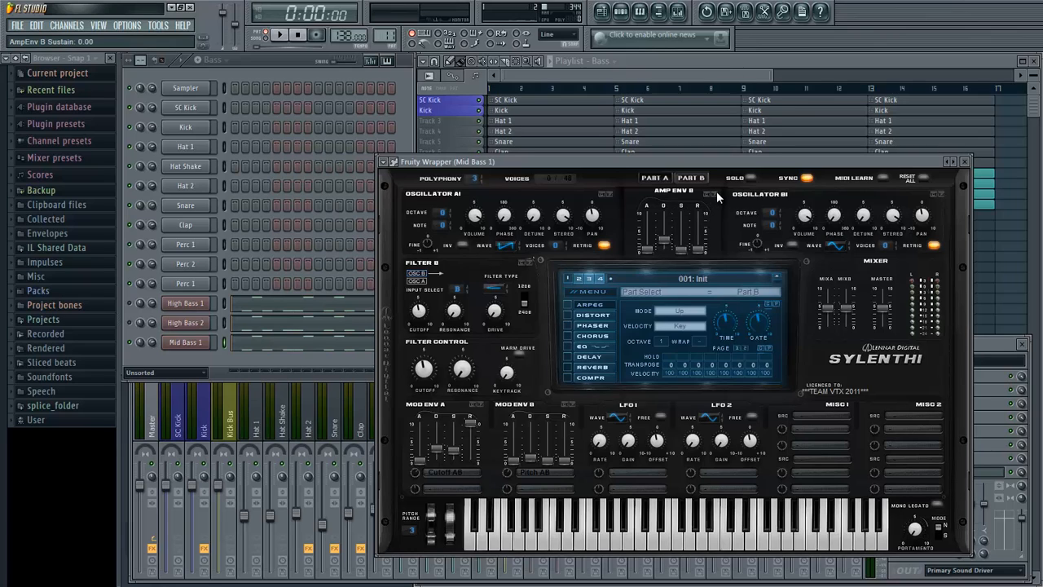
left_click_drag(560, 243, 566, 238)
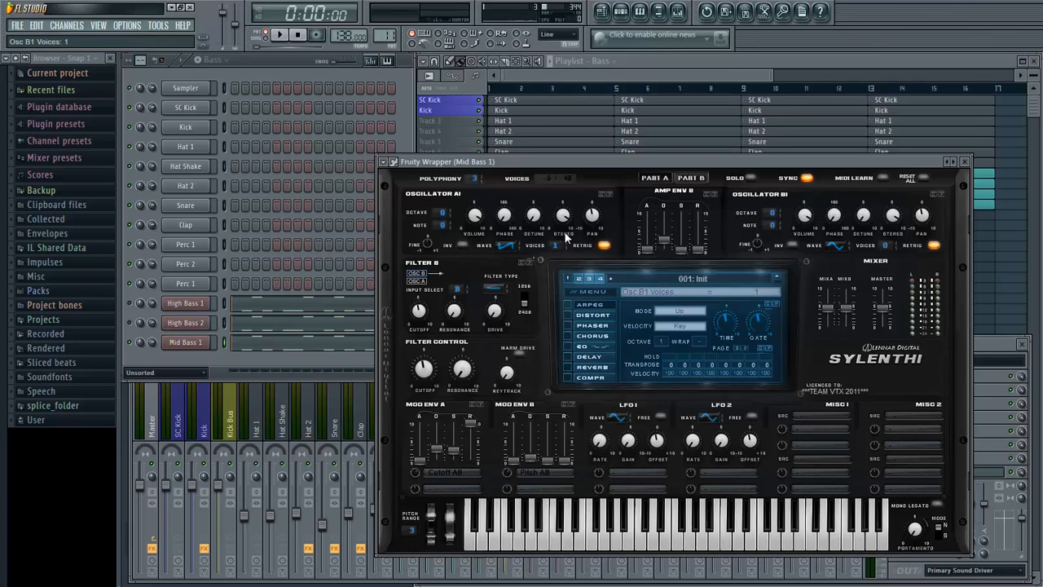
key("space")
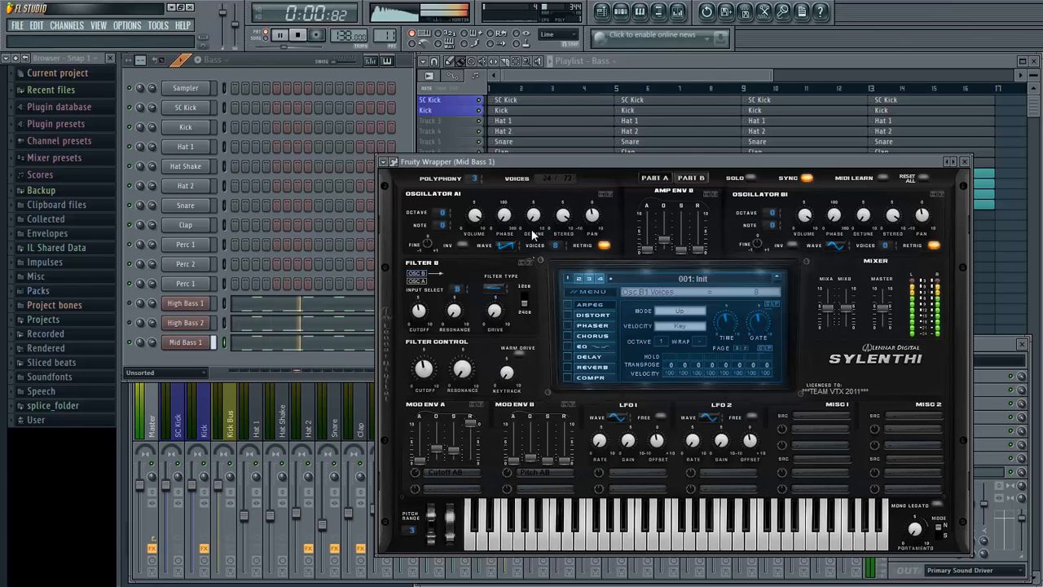
left_click(497, 285)
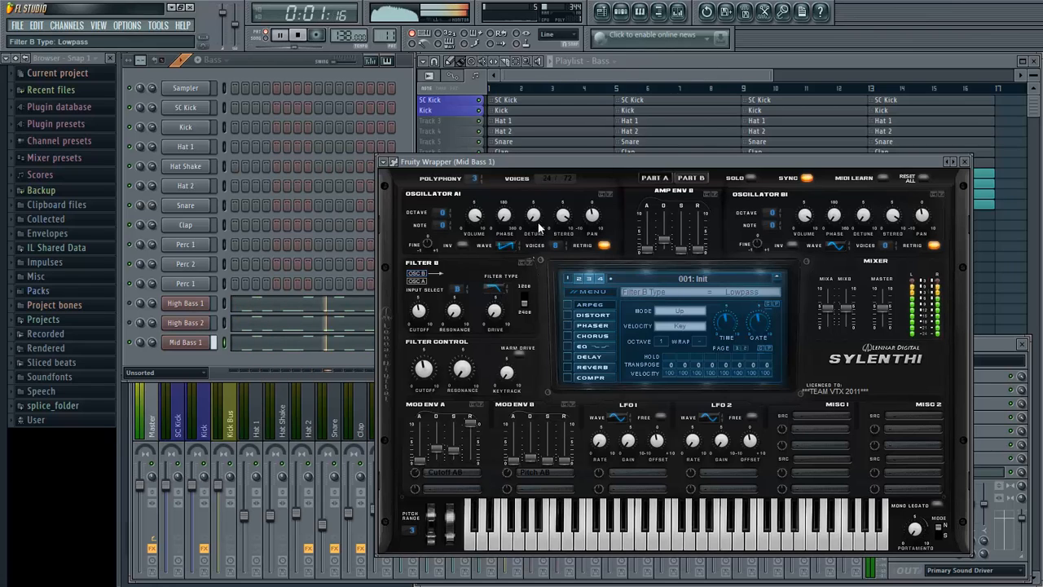
left_click_drag(538, 222, 541, 248)
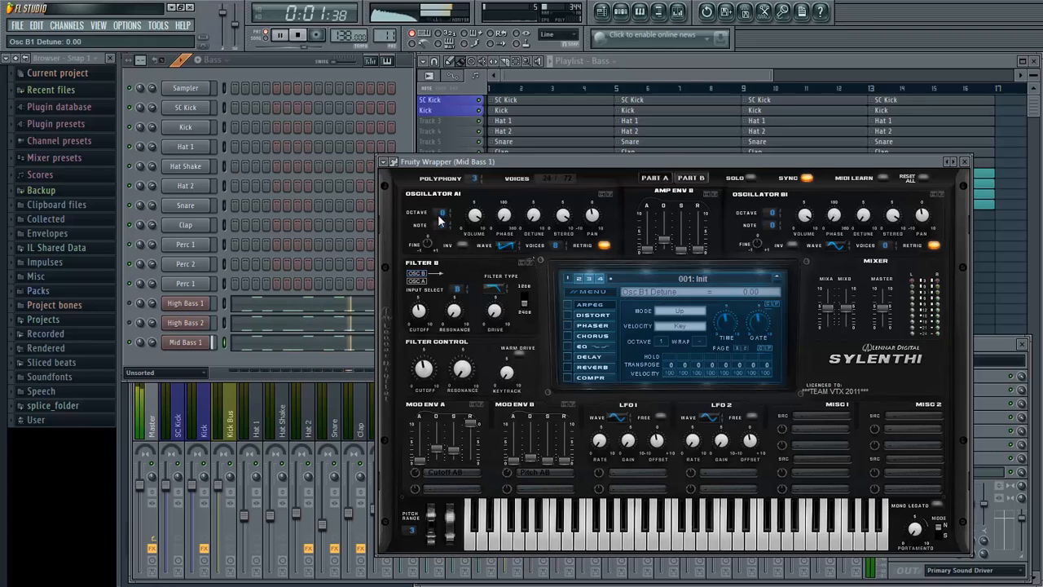
left_click_drag(441, 212, 442, 219)
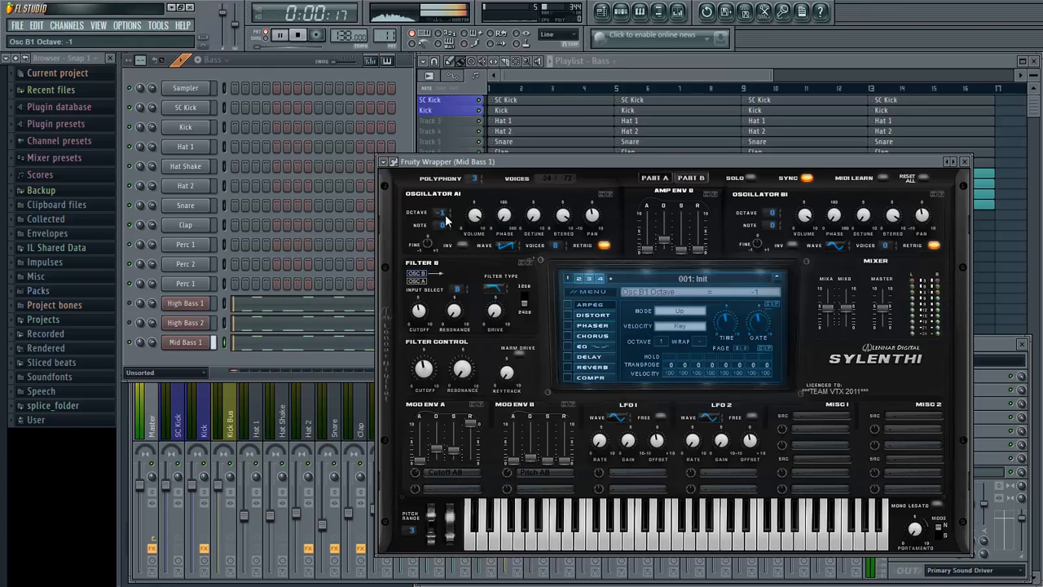
left_click_drag(444, 219, 462, 215)
- Give Part B's oscillator B2 a sawtooth wave, 8 voices and octave -2 with retrigger off, and compare it with Part A
left_click(934, 245)
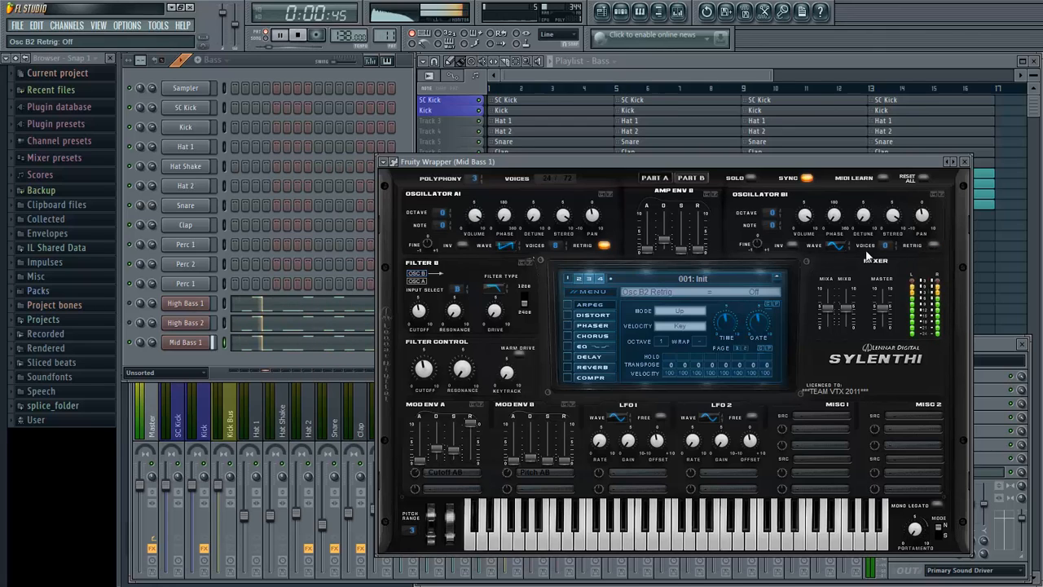
left_click_drag(837, 246, 919, 124)
left_click_drag(770, 213, 769, 232)
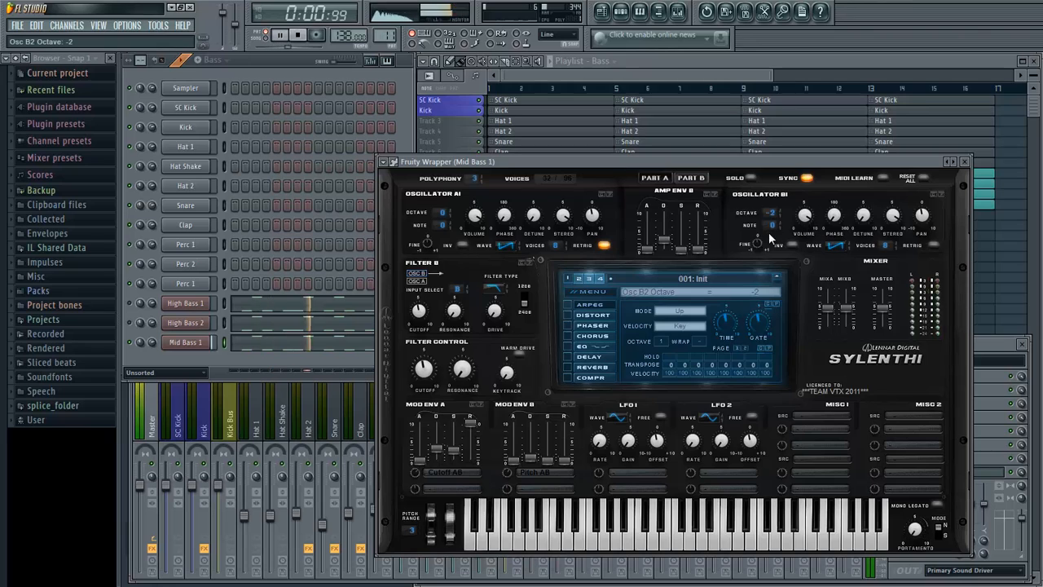
left_click(697, 179)
left_click(698, 178)
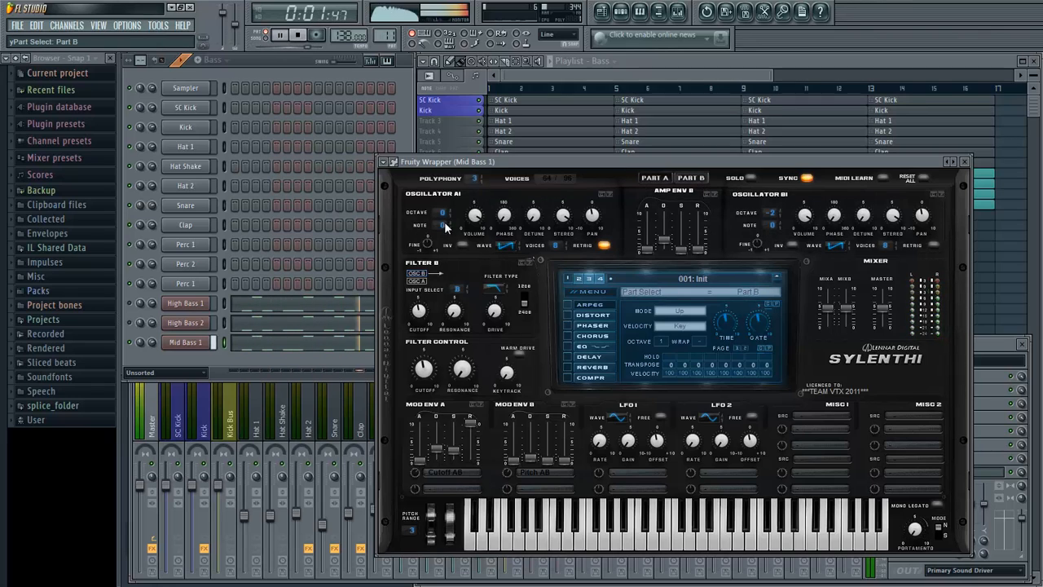
- Give oscillator B2 a square wave with volume 6.48 and phase 84.00 degrees, comparing Part B with Part A during playback
left_click_drag(443, 219, 440, 228)
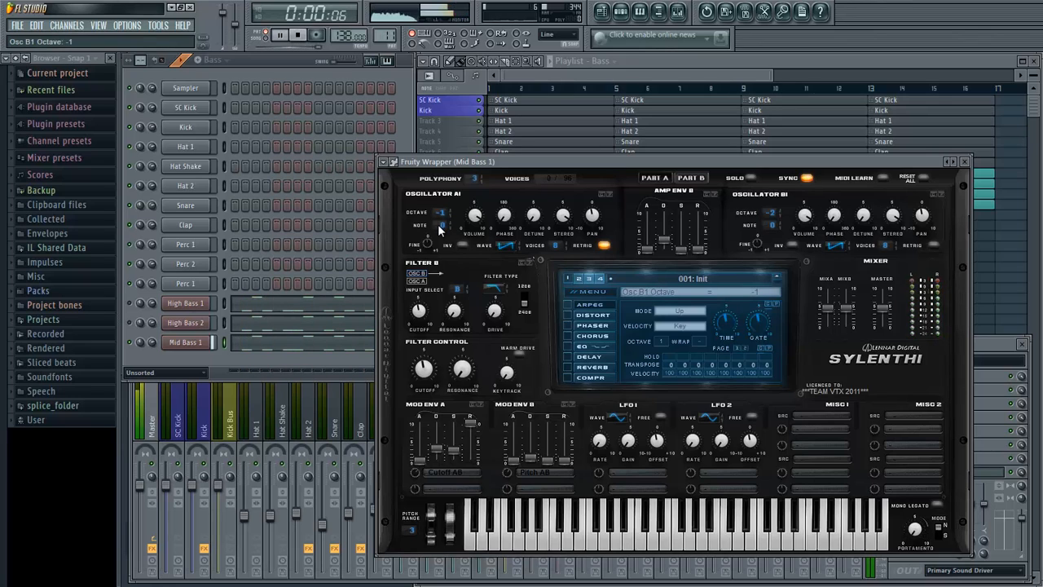
left_click(699, 179)
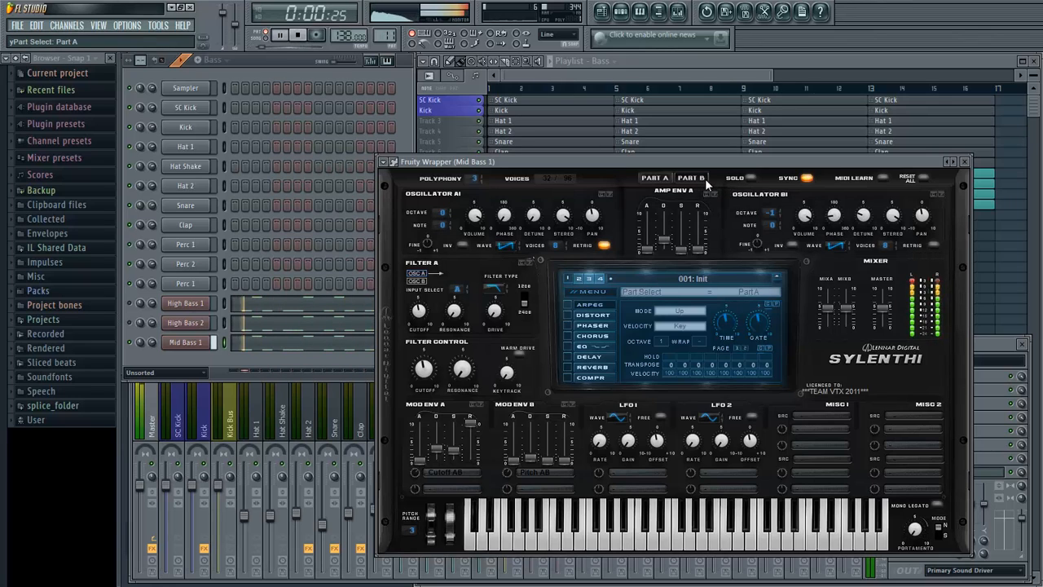
left_click(693, 178)
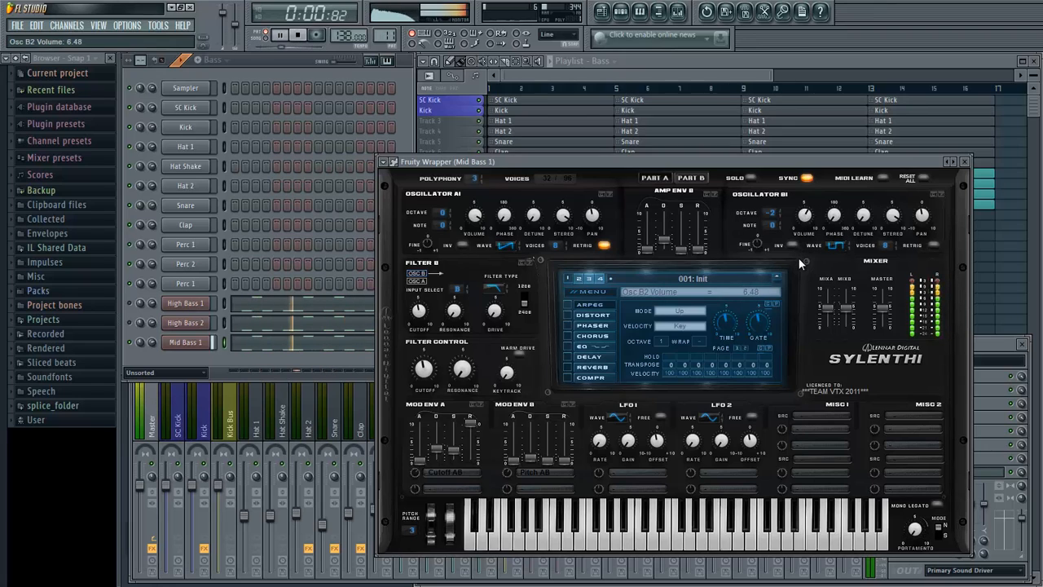
left_click(655, 178)
left_click(691, 178)
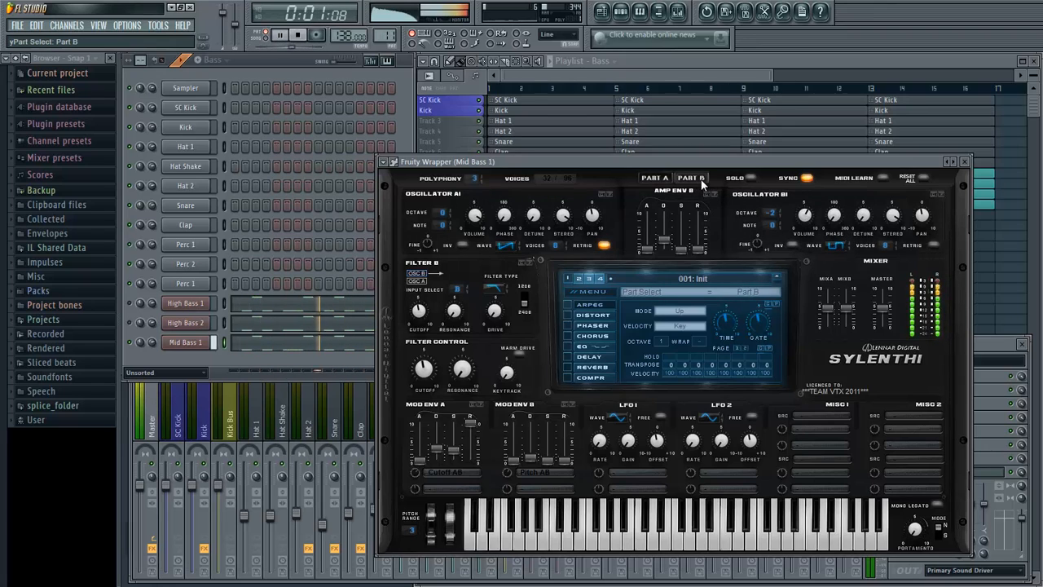
left_click(655, 178)
left_click(691, 178)
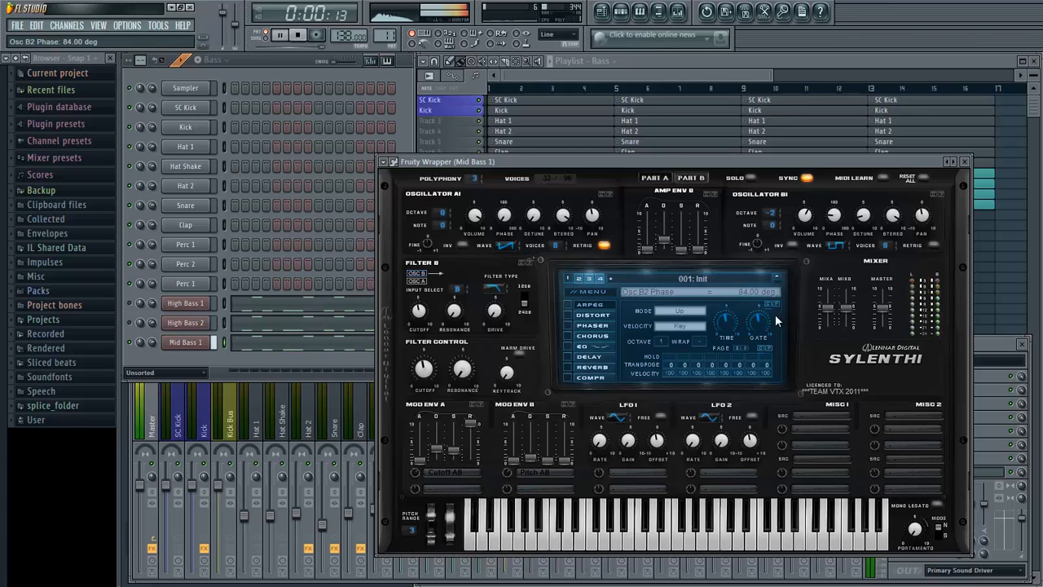
- Enable OverDrive distortion on Mid Bass 1, setting its amount to 3.57 and lowering the dry/wet mix during playback
key("space")
left_click(566, 314)
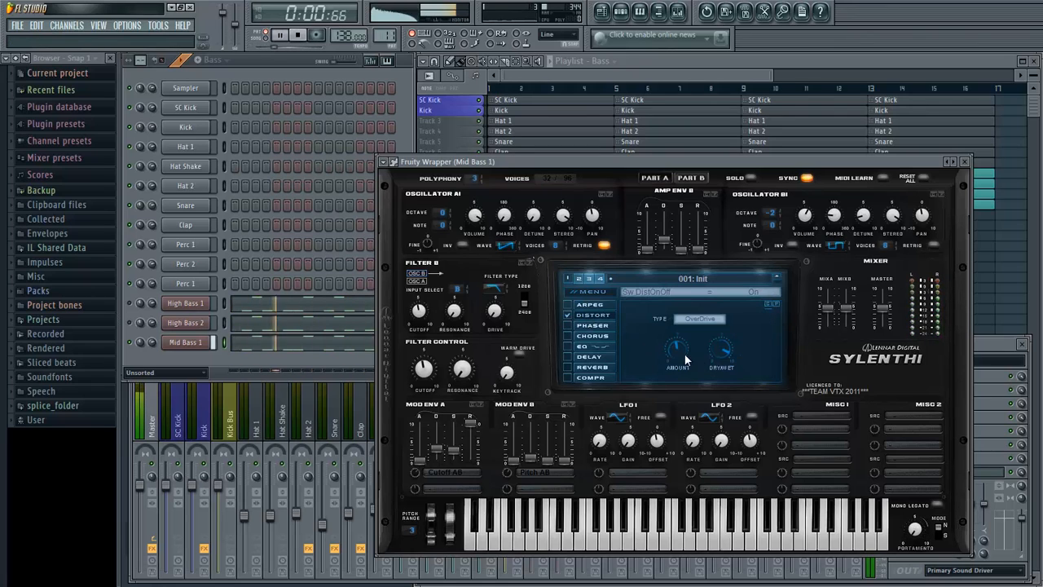
left_click_drag(684, 364, 680, 385)
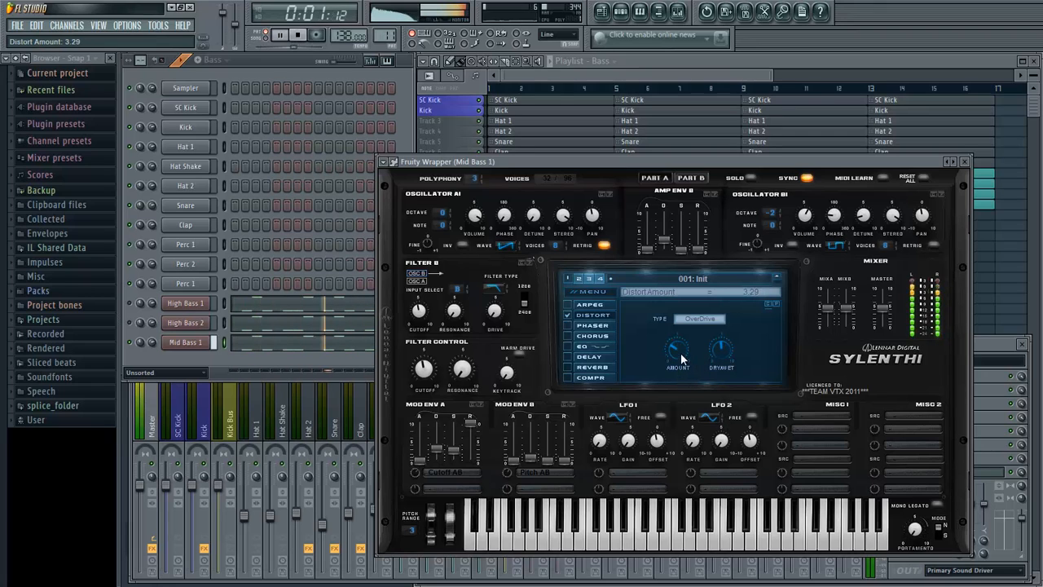
left_click_drag(727, 351, 670, 353)
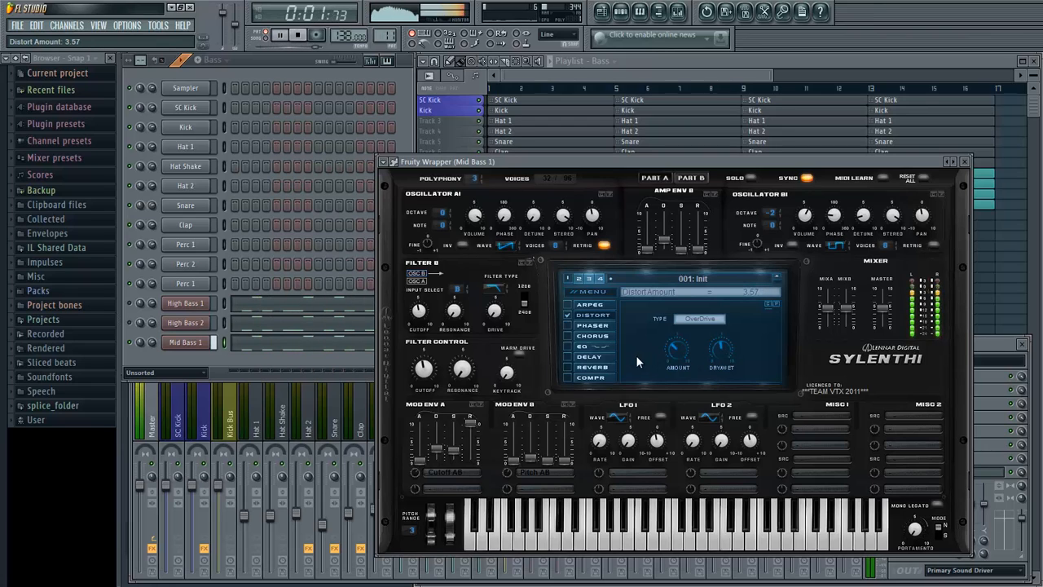
- Enable the synth's EQ, raise the treble at 5442.04 Hz, and set the bass to 6.43 dB at 48.84 Hz
left_click(573, 346)
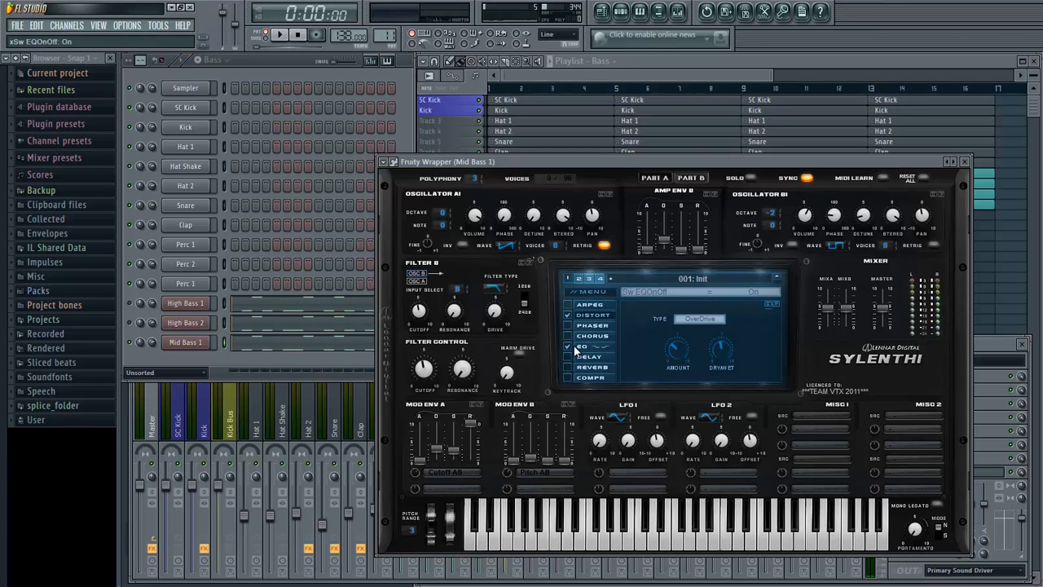
left_click(593, 348)
key("space")
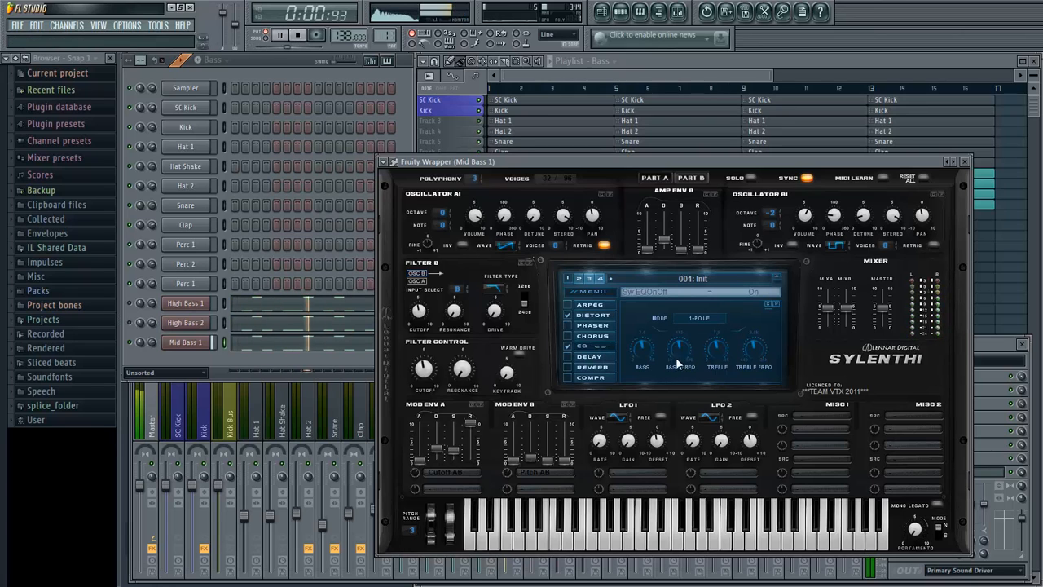
left_click_drag(716, 358, 760, 344)
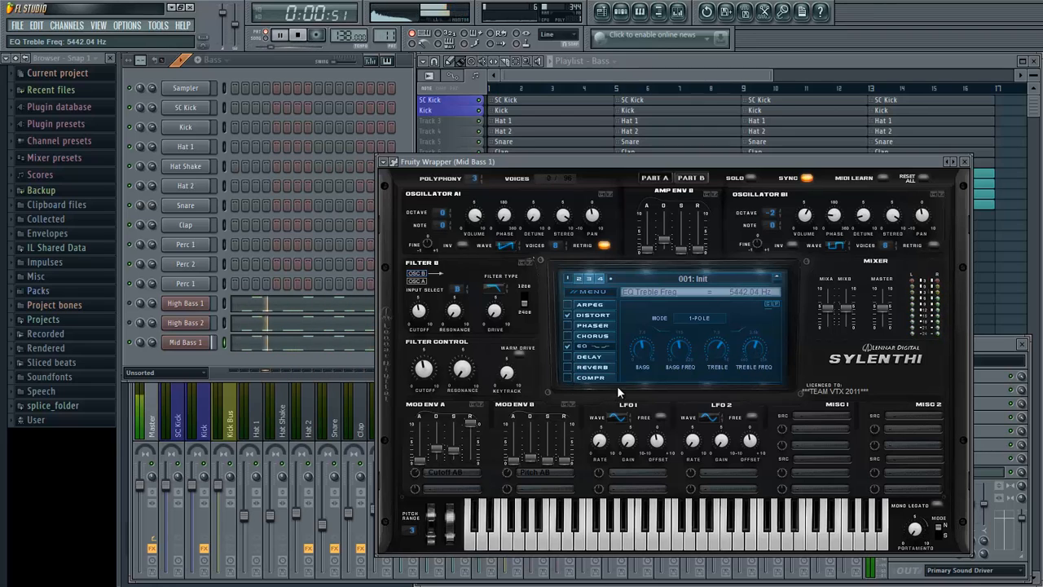
left_click_drag(643, 336, 646, 361)
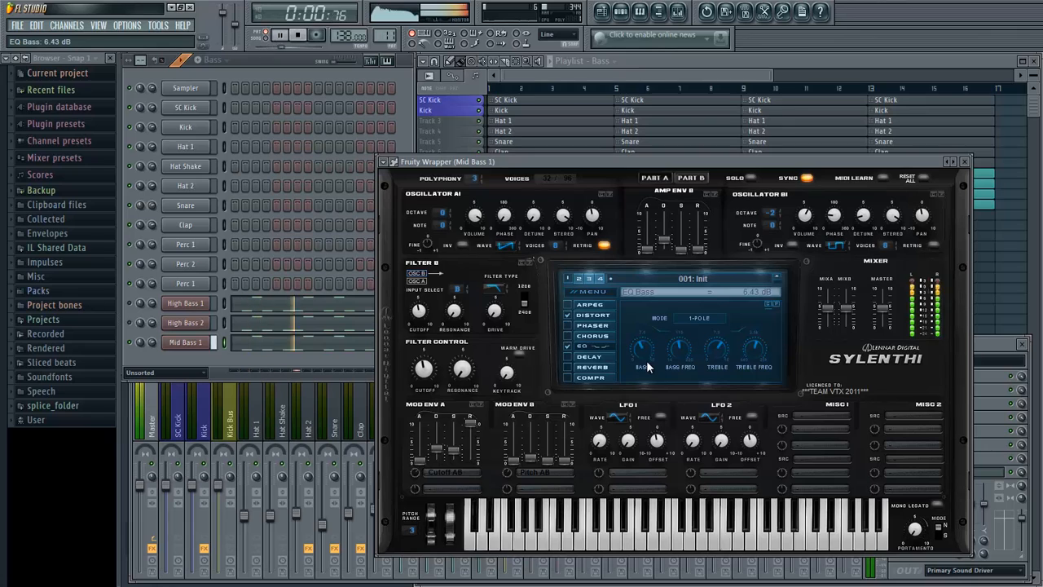
left_click_drag(683, 330, 669, 372)
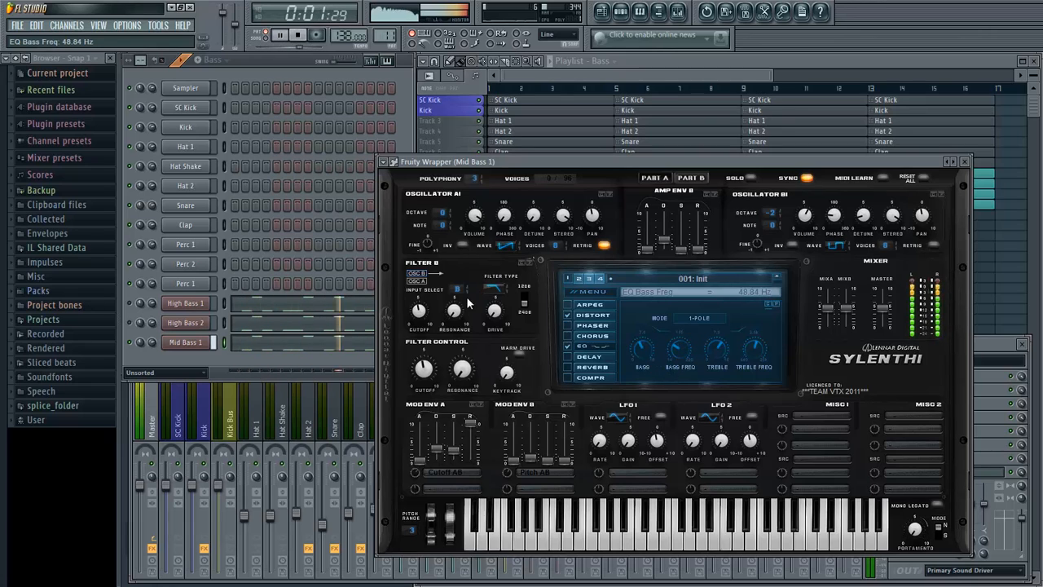
- Switch the filter inputs on both parts, using A+B for Filter A, and set the filter control cutoff to 153.26 Hz
left_click(465, 289)
left_click(699, 177)
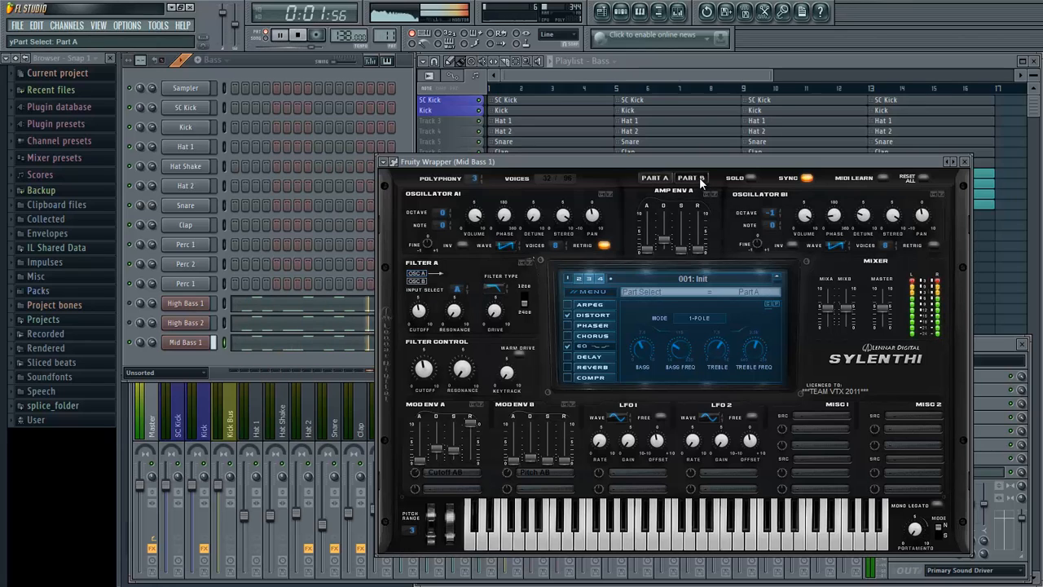
left_click(465, 287)
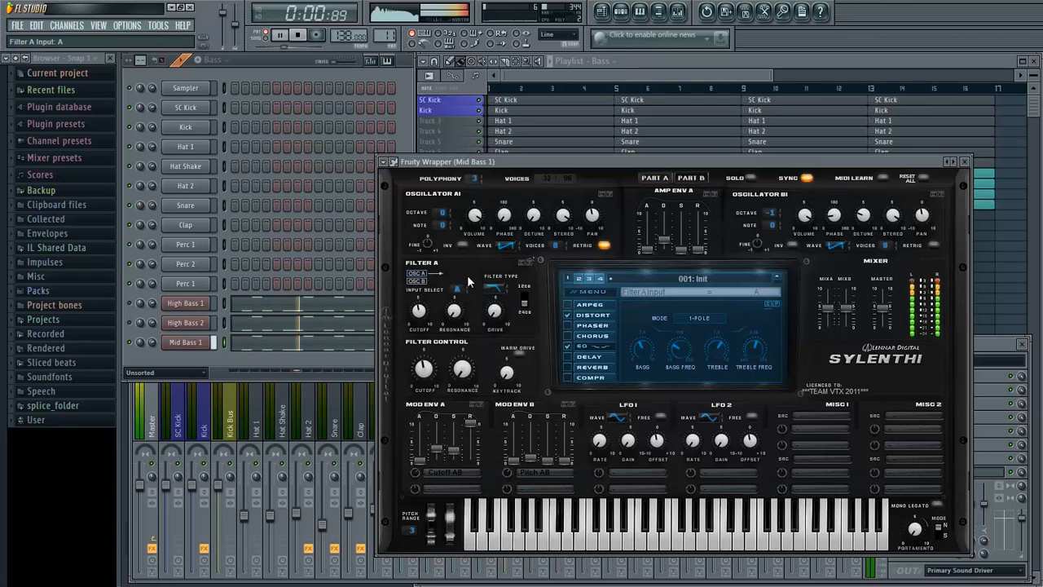
left_click(434, 376)
left_click_drag(435, 376, 433, 370)
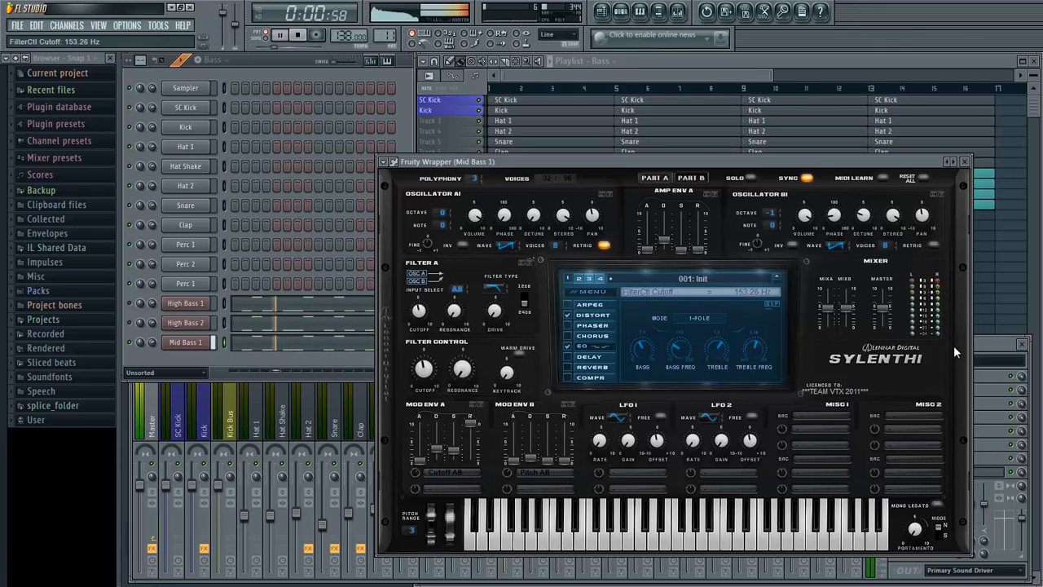
- Stop playback, close the synth, link the Mid Bass 1 channel to mixer insert 17 and lower that track's level
key("F9")
key("space")
left_click(965, 162)
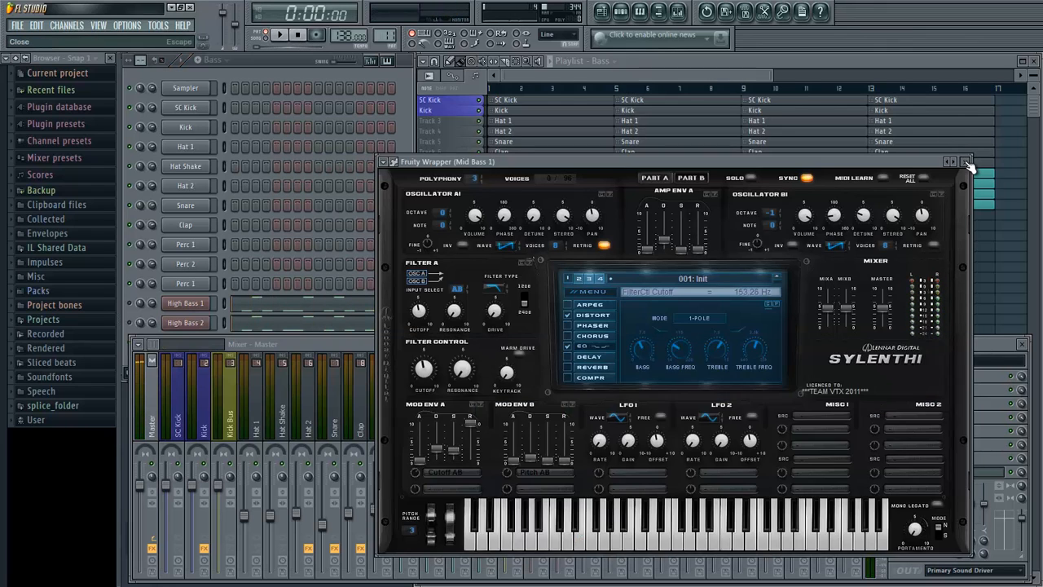
left_click(405, 284)
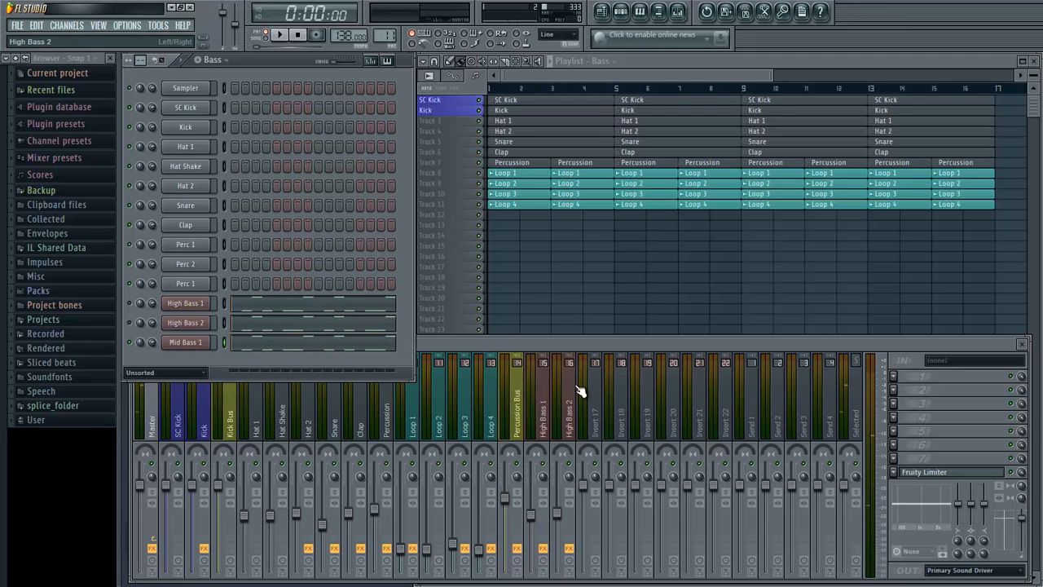
right_click(591, 399)
mouse_move(710, 404)
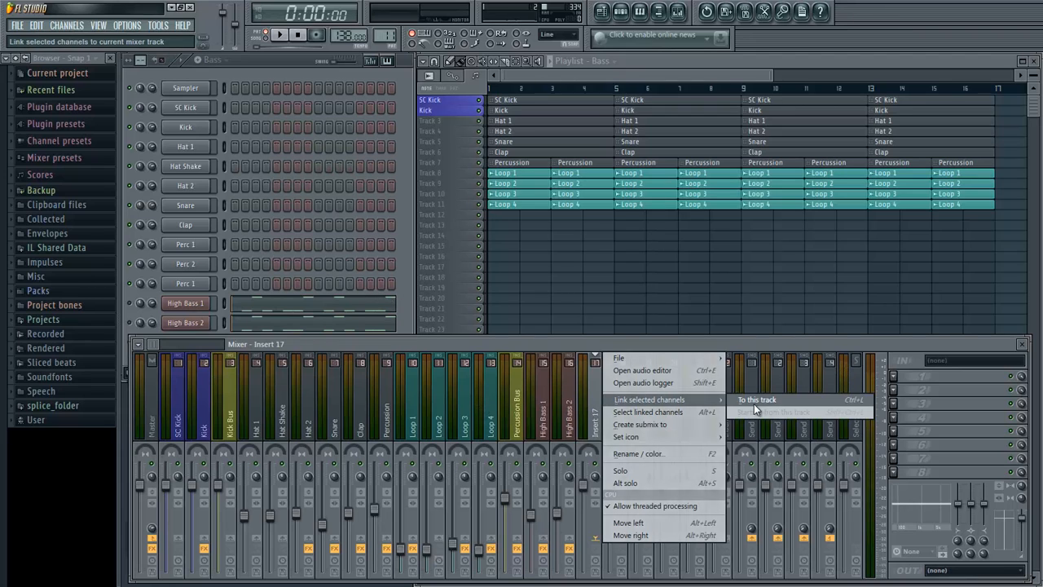
left_click(754, 404)
left_click_drag(584, 497, 596, 542)
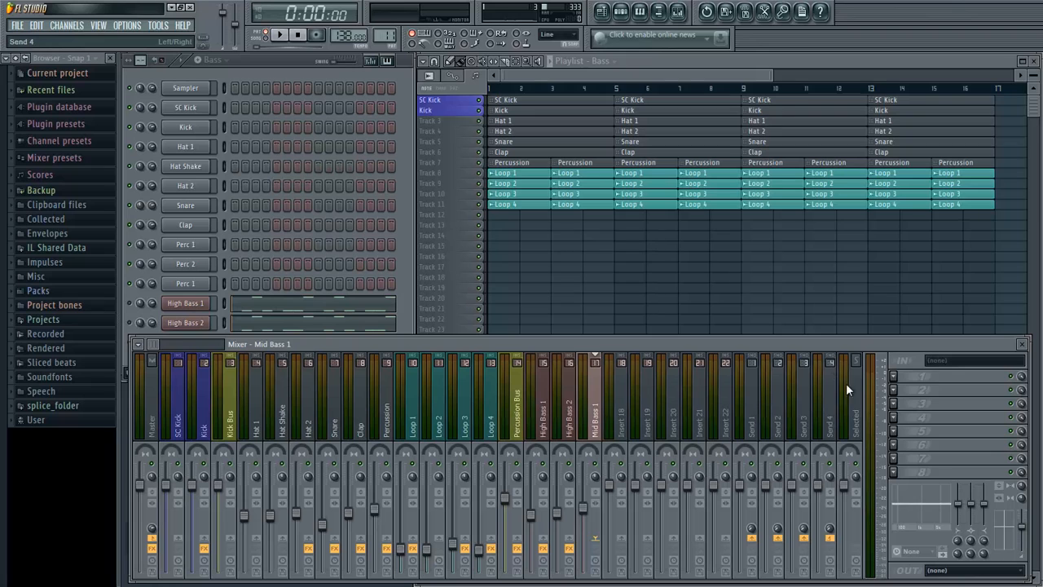
- Add Fruity Parametric EQ 2 to the Mid Bass 1 mixer track and make band 1 a high pass with a steeper slope
left_click(893, 376)
left_click(986, 55)
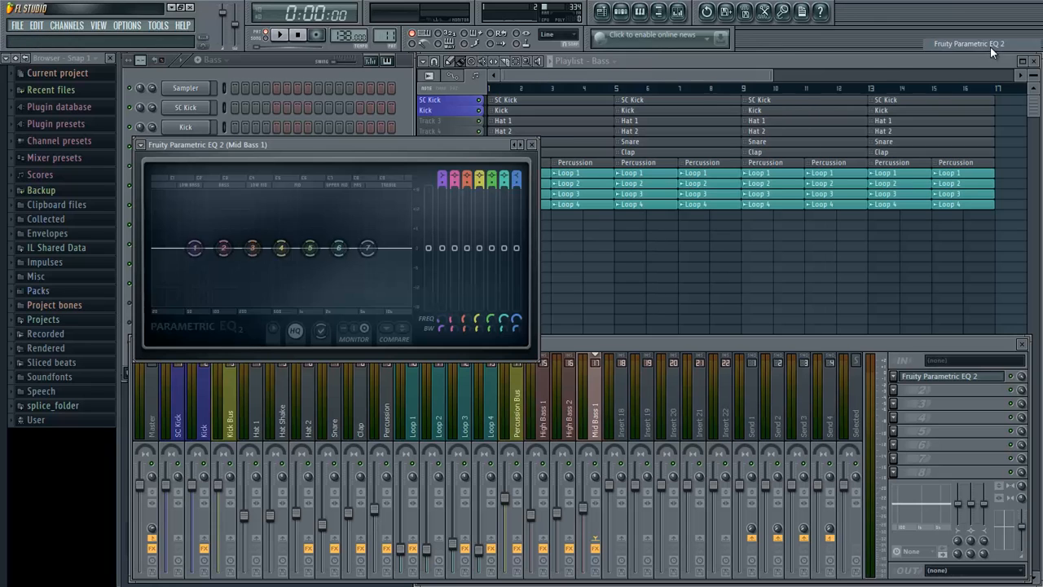
right_click(192, 248)
mouse_move(215, 282)
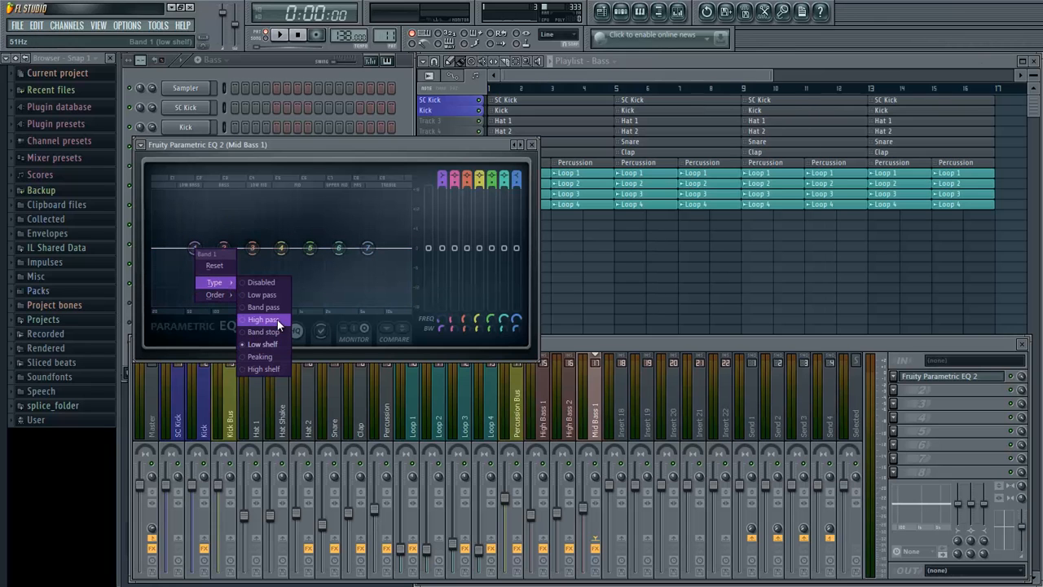
left_click(268, 319)
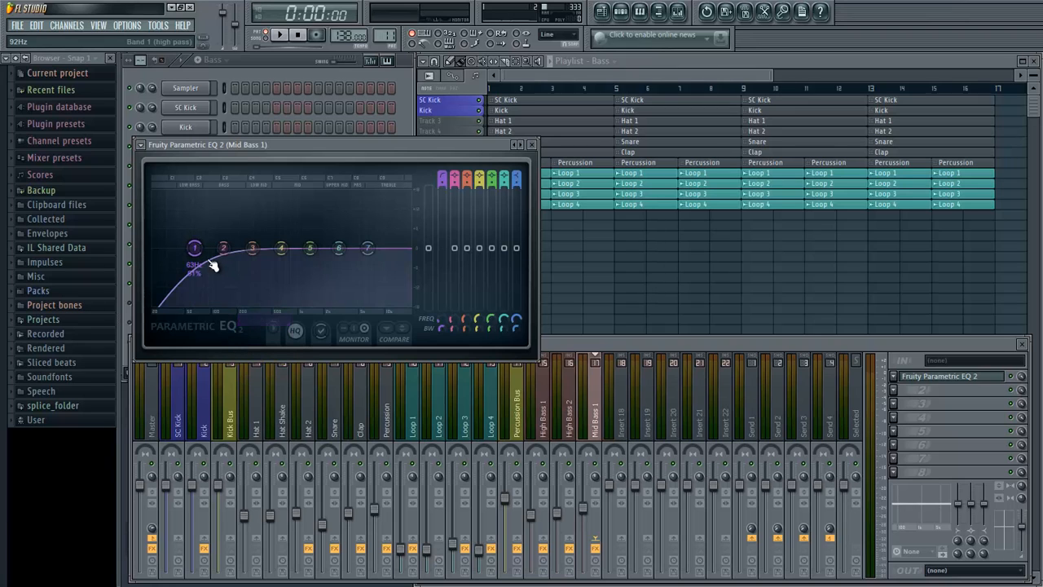
right_click(194, 248)
mouse_move(233, 295)
left_click(267, 371)
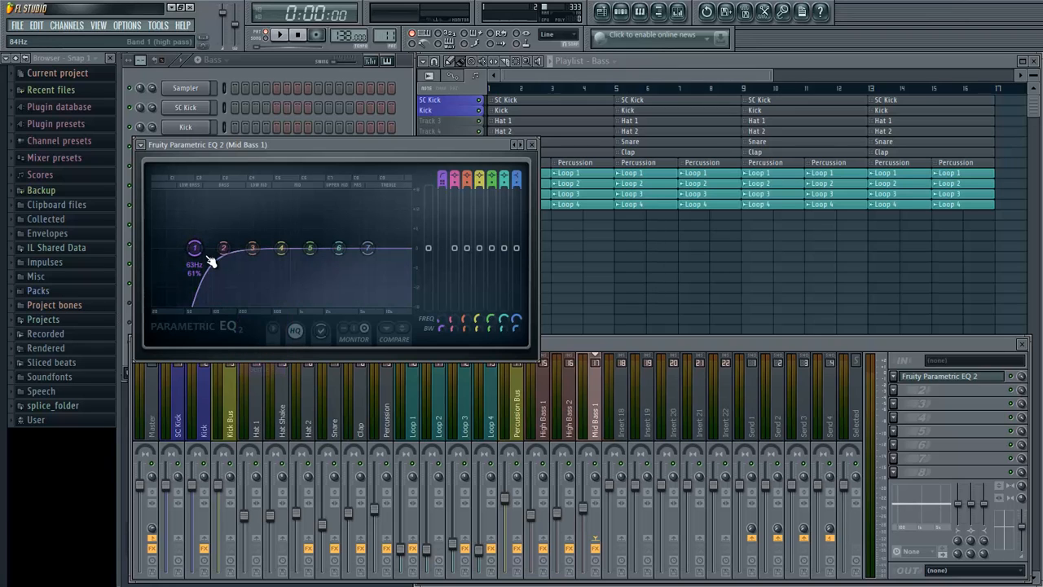
- Clear the Mid Bass 1 EQ by resetting band 1 and loading the Default preset, and briefly play the pattern
right_click(194, 248)
left_click(217, 269)
right_click(194, 249)
left_click(140, 145)
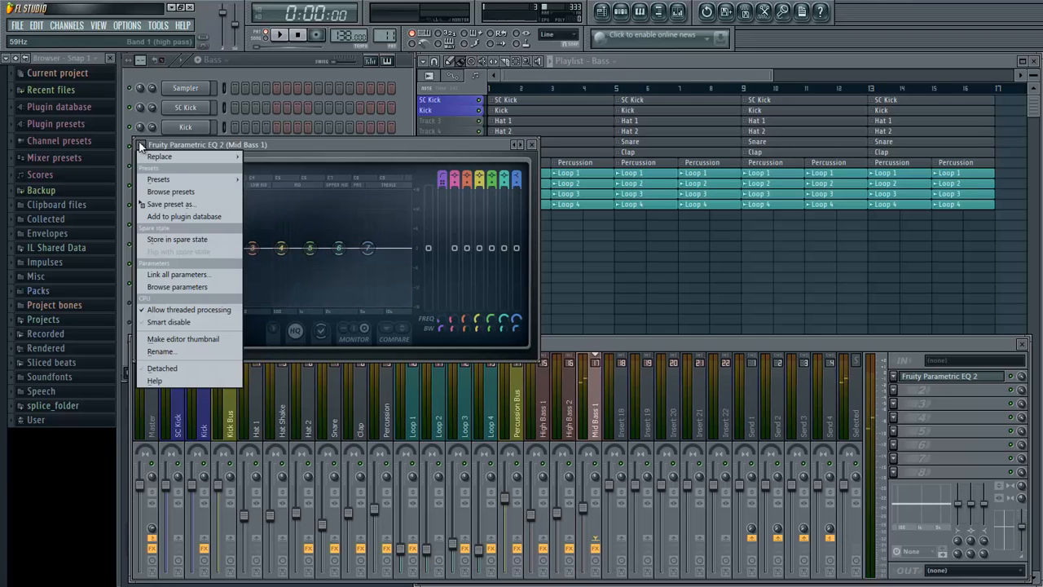
mouse_move(186, 181)
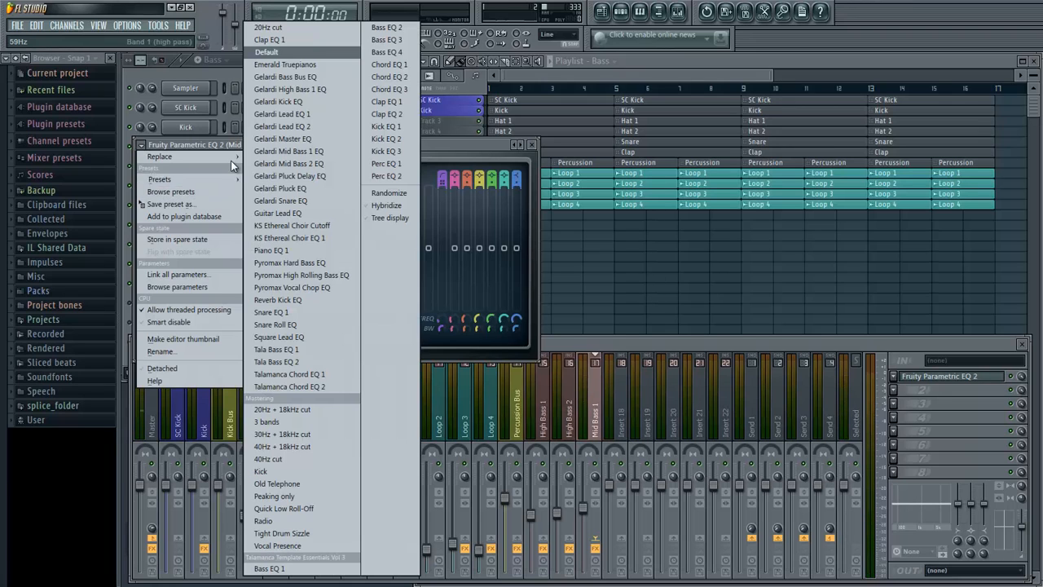
left_click(292, 54)
key("space")
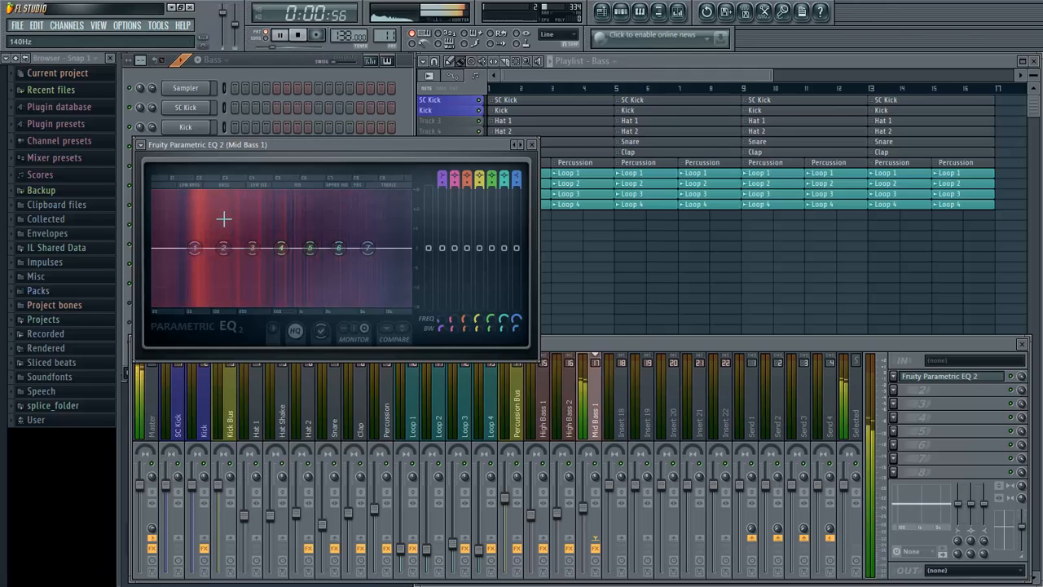
key("space")
- Make EQ band 1 a high pass with the Gentle 8 slope and lower its cutoff frequency slightly
right_click(194, 249)
mouse_move(231, 282)
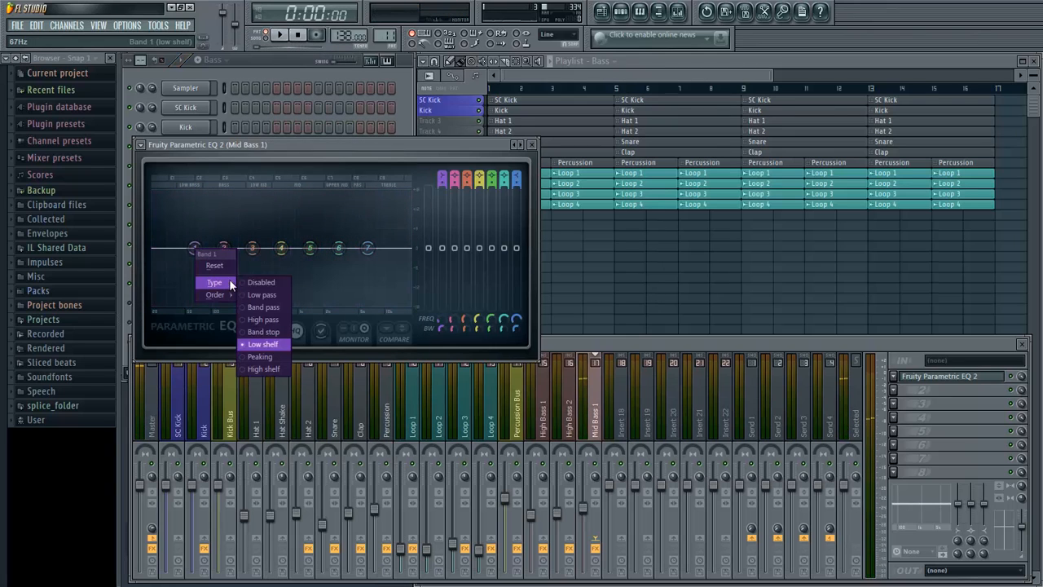
left_click(252, 317)
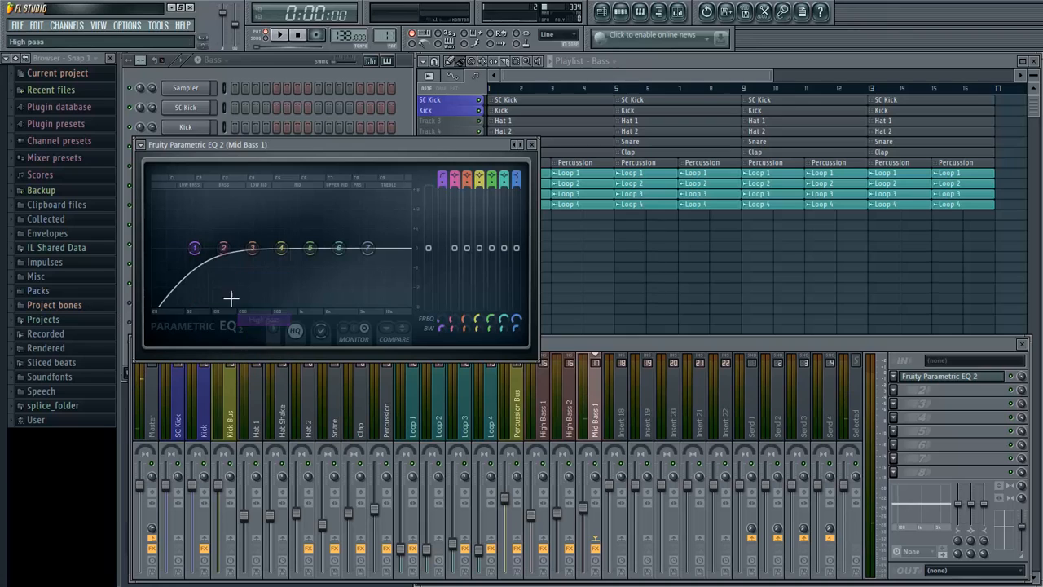
right_click(194, 248)
mouse_move(215, 296)
left_click(262, 369)
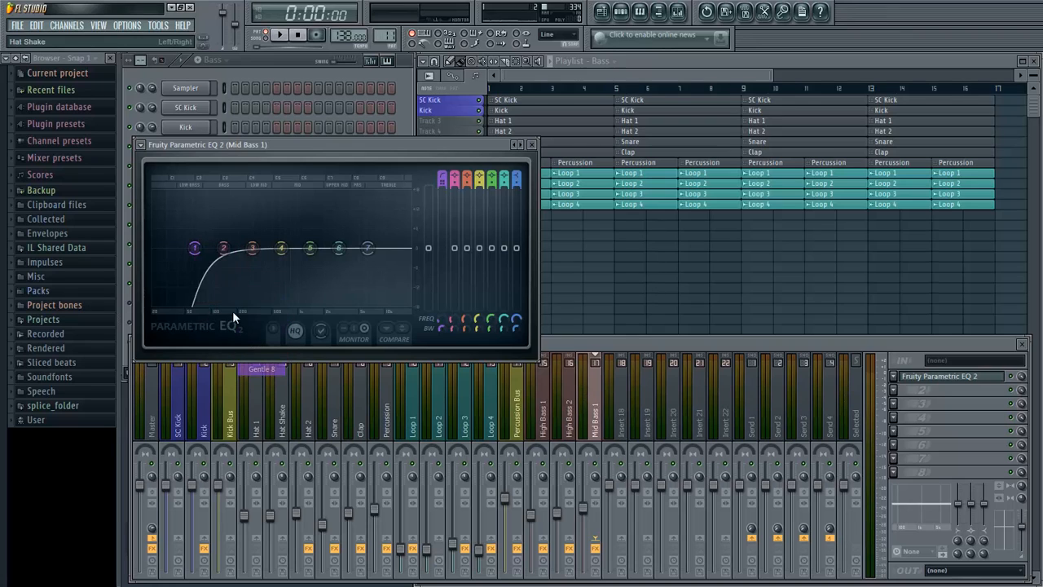
left_click_drag(194, 252, 186, 267)
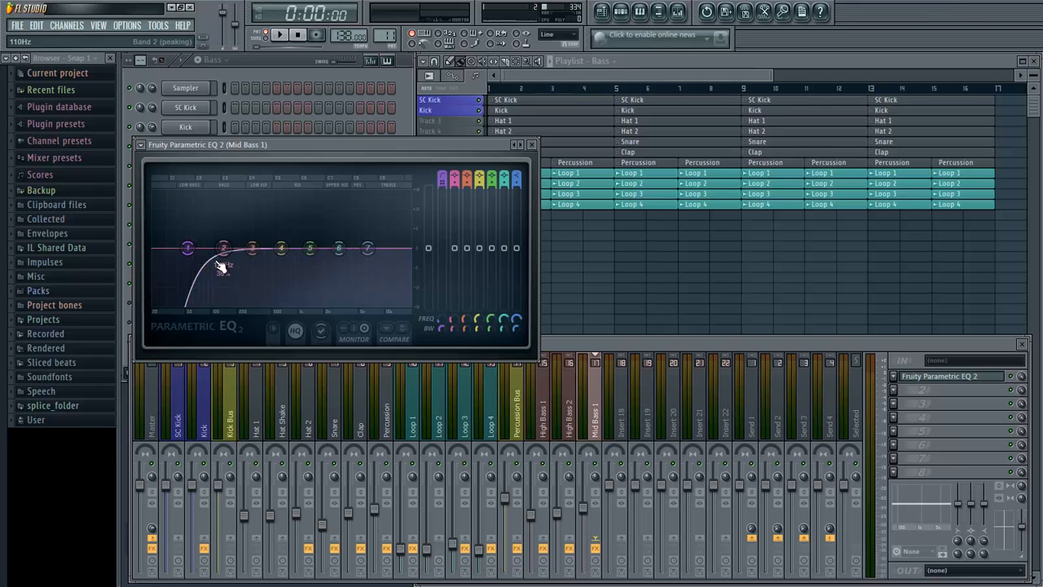
- During playback, boost the low end beside band 1 with band 2 and carve a narrow bass cut with band 3
key("space")
left_click_drag(223, 261, 186, 215)
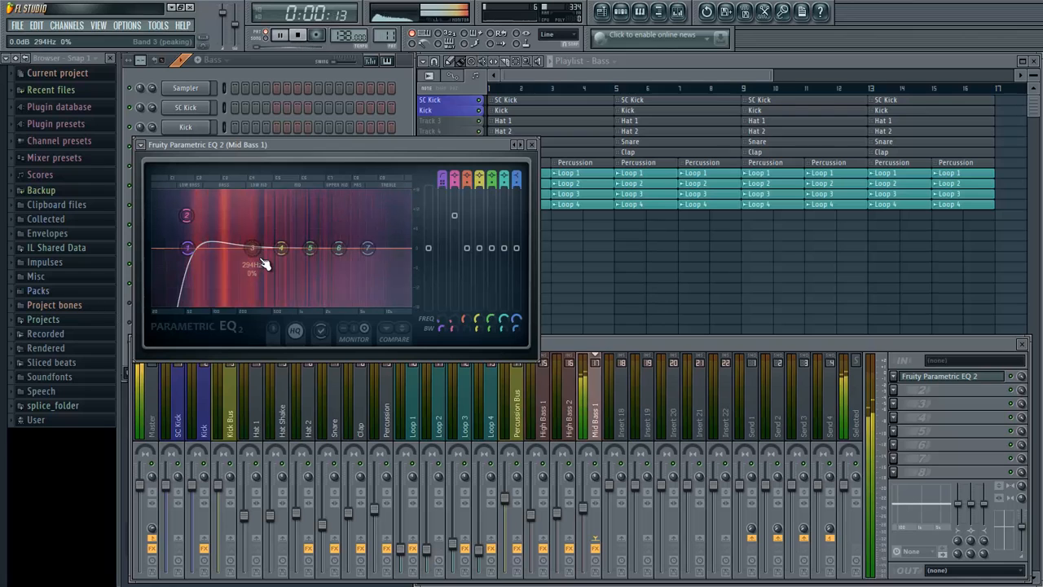
left_click_drag(263, 261, 215, 270)
key("space")
left_click_drag(216, 309, 214, 299)
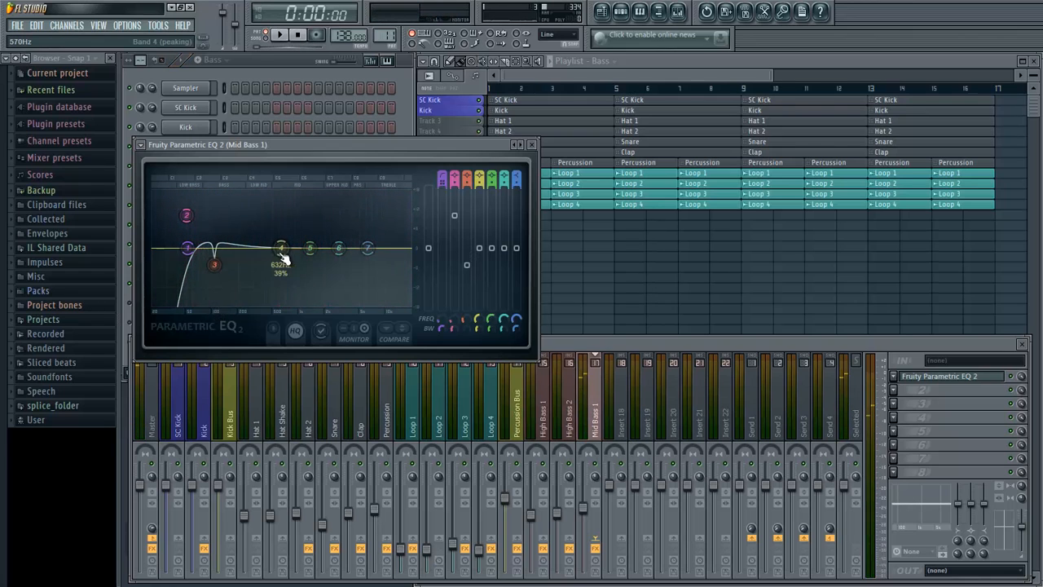
- Move bands 4 and 5 into the low mids, using band 5 as a narrow cut, and lift the highs with bands 6 and 7
key("space")
left_click_drag(280, 249, 241, 277)
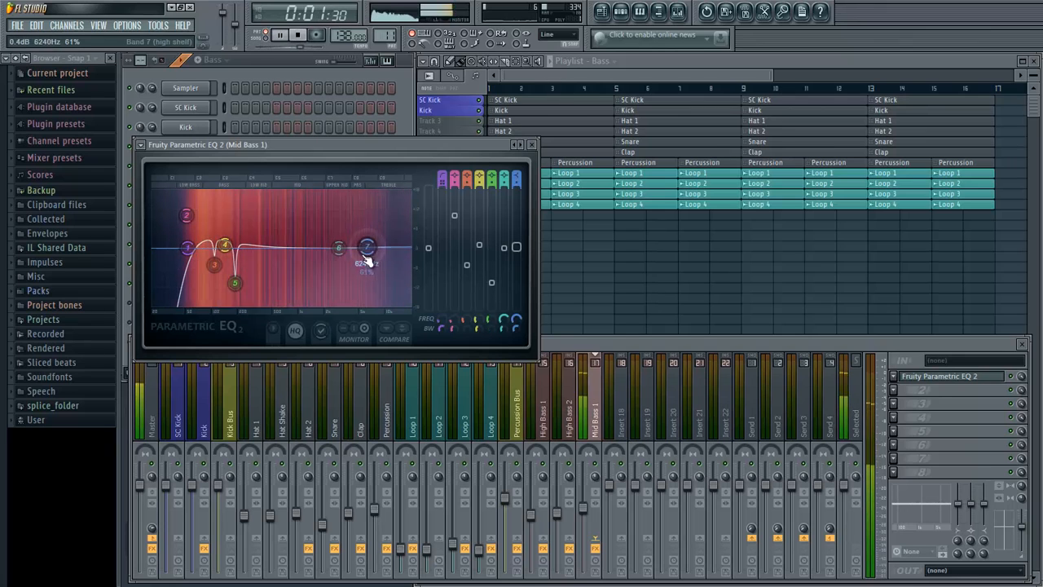
left_click_drag(323, 247, 324, 234)
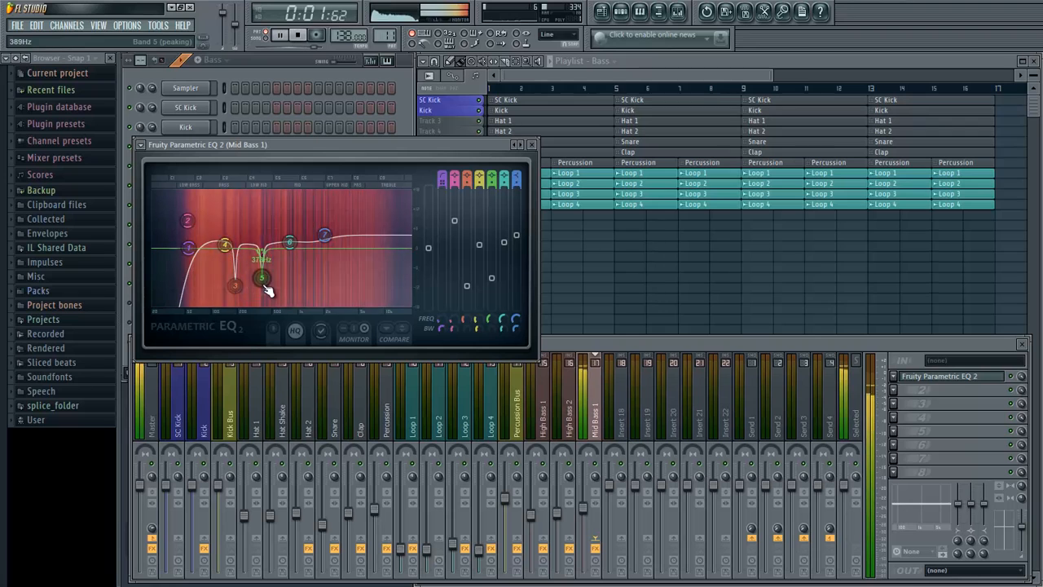
- Retune the narrow cuts of bands 3 and 5, make them shallower, and close the EQ with playback stopped
left_click_drag(257, 211, 260, 276)
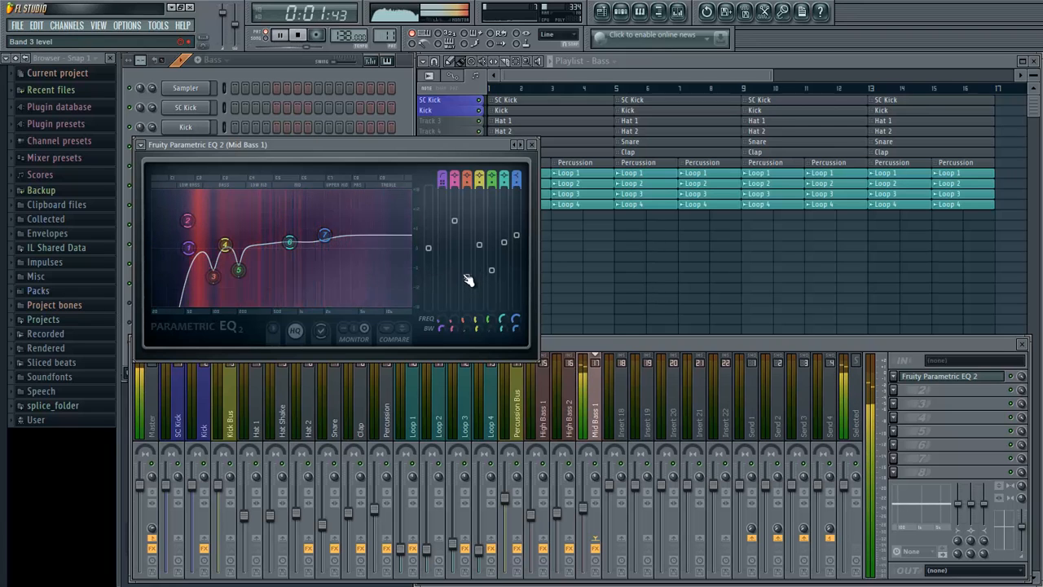
left_click_drag(467, 277, 492, 266)
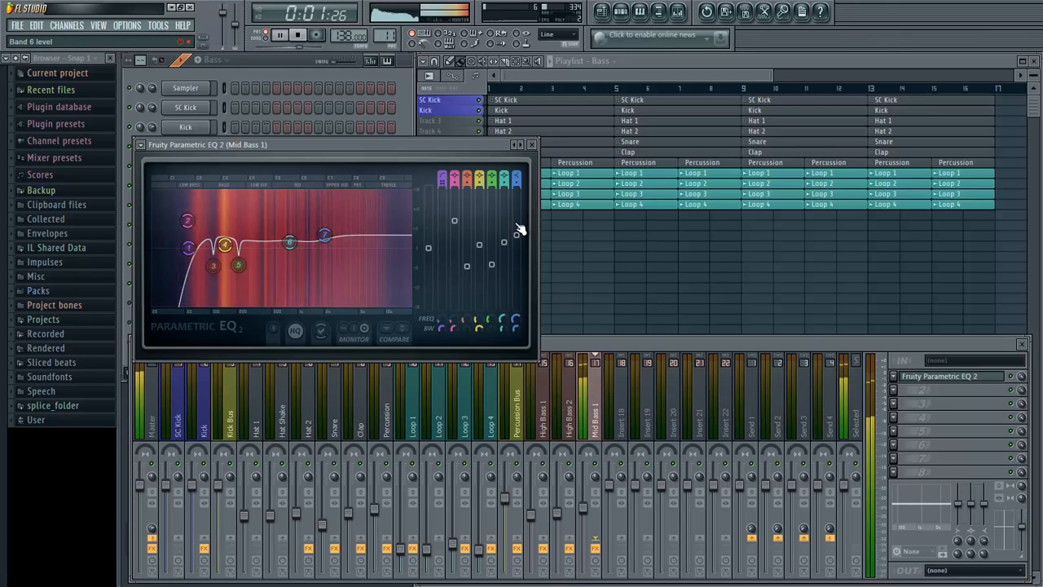
key("space")
left_click(532, 144)
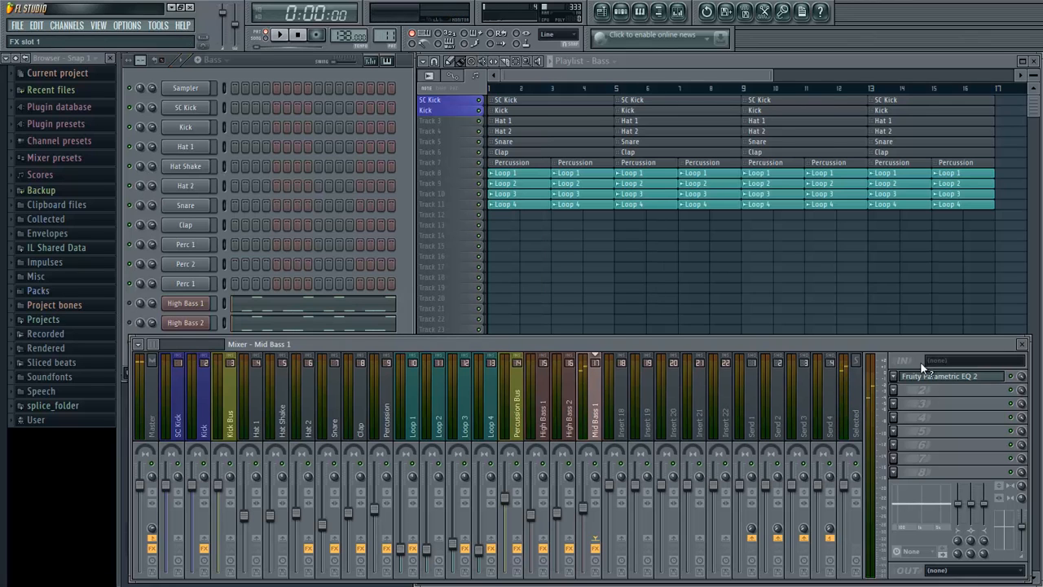
- Add a second Fruity Parametric EQ 2 to the Mid Bass 1 track and load its 40Hz cut preset
left_click(893, 390)
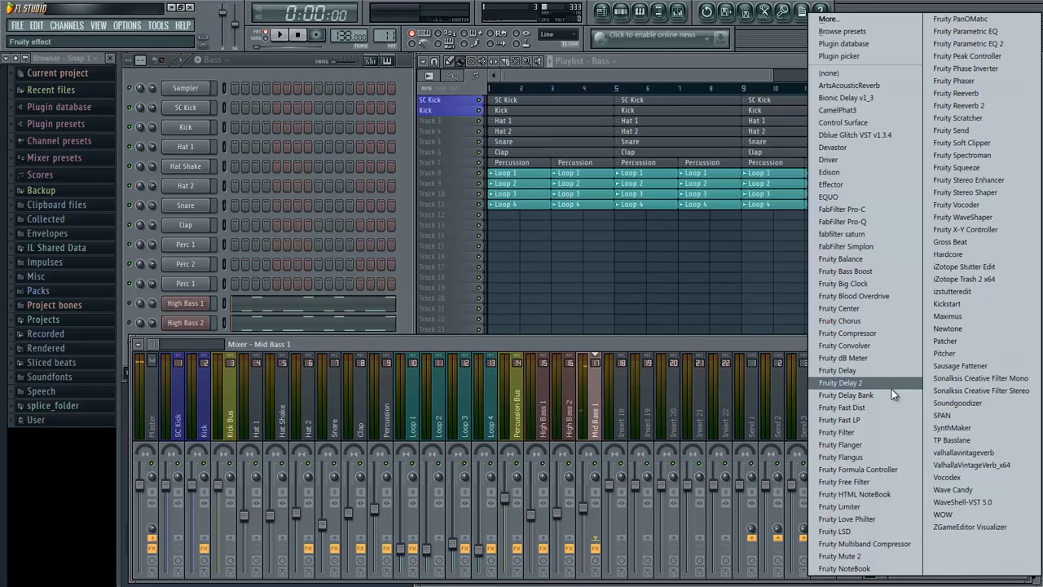
left_click(983, 40)
left_click(172, 176)
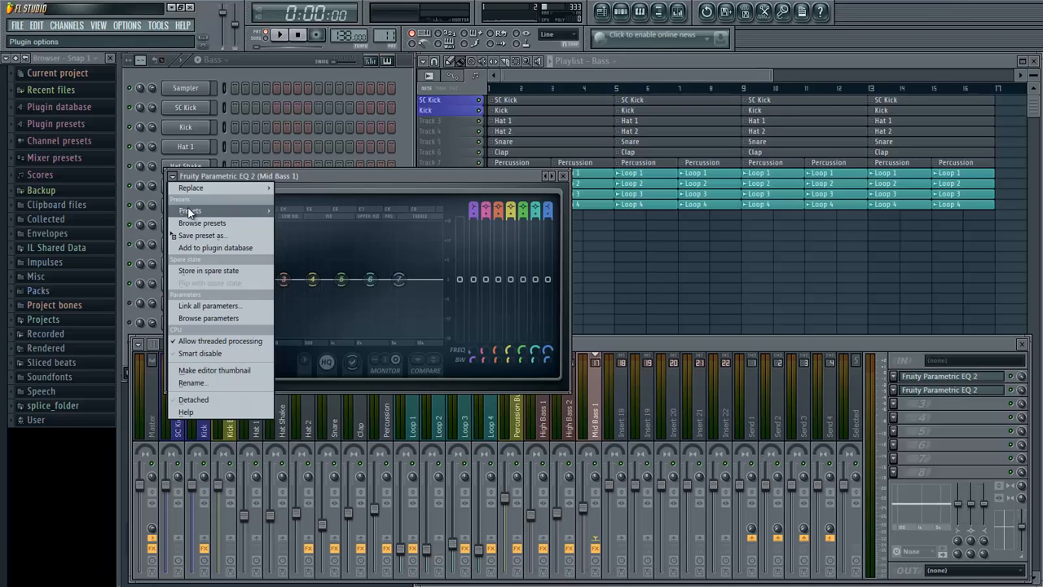
mouse_move(200, 210)
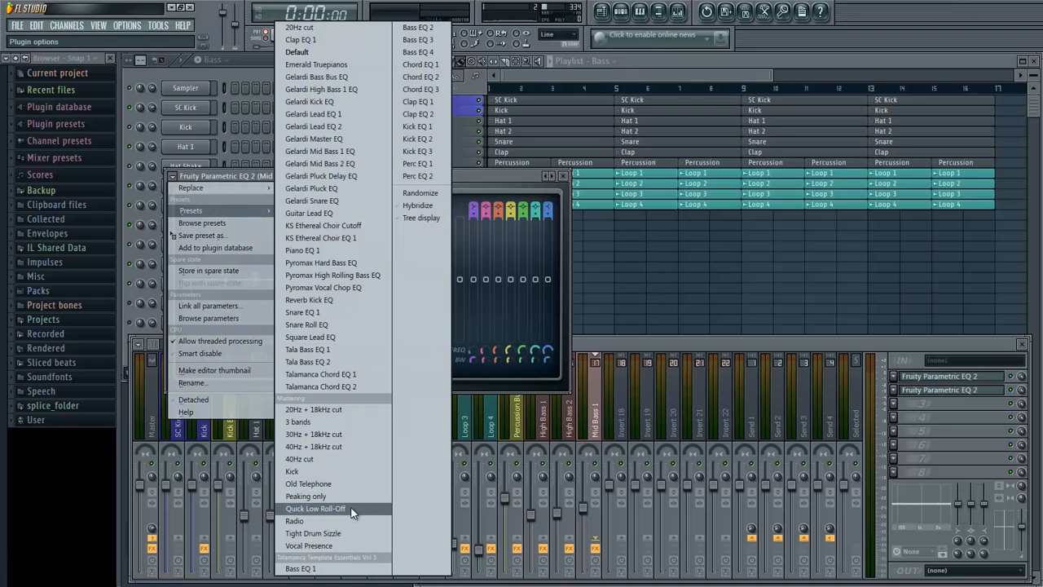
left_click(338, 458)
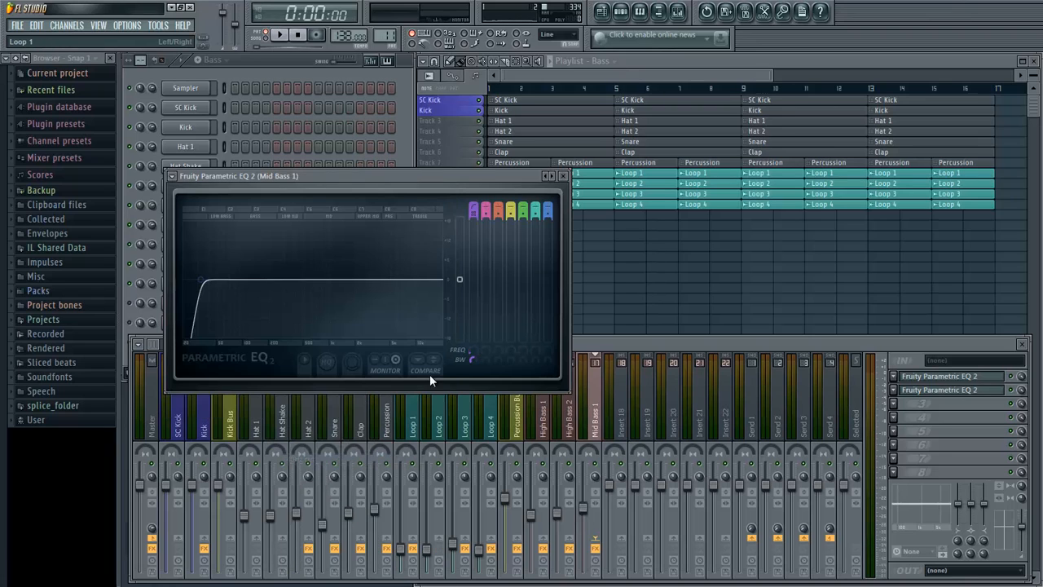
- Try raising the second EQ's high pass to 172 Hz during playback, and return it to the low-cut preset curve
key("space")
left_click_drag(472, 348, 471, 267)
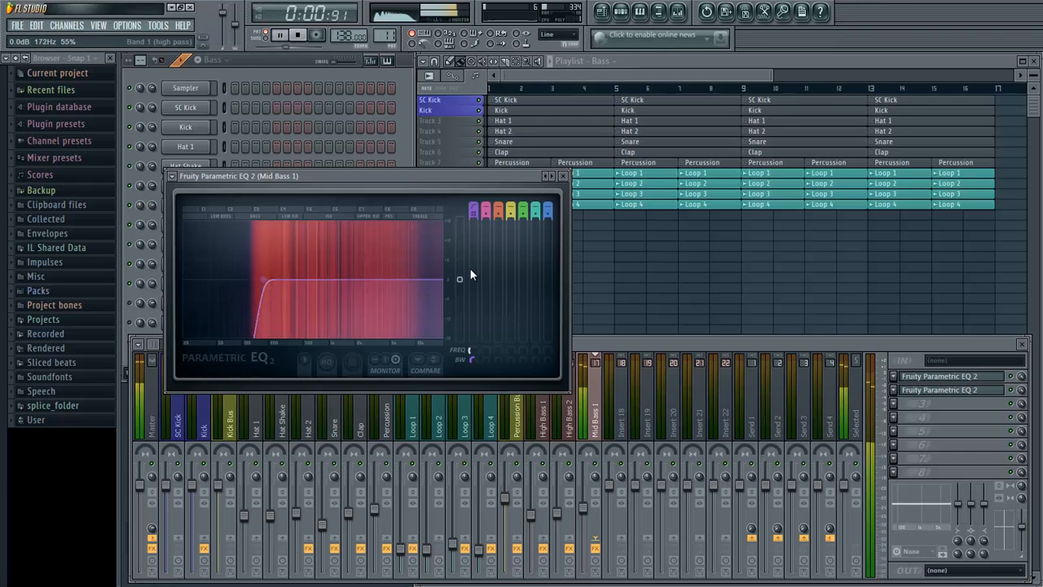
left_click(551, 177)
left_click(553, 177)
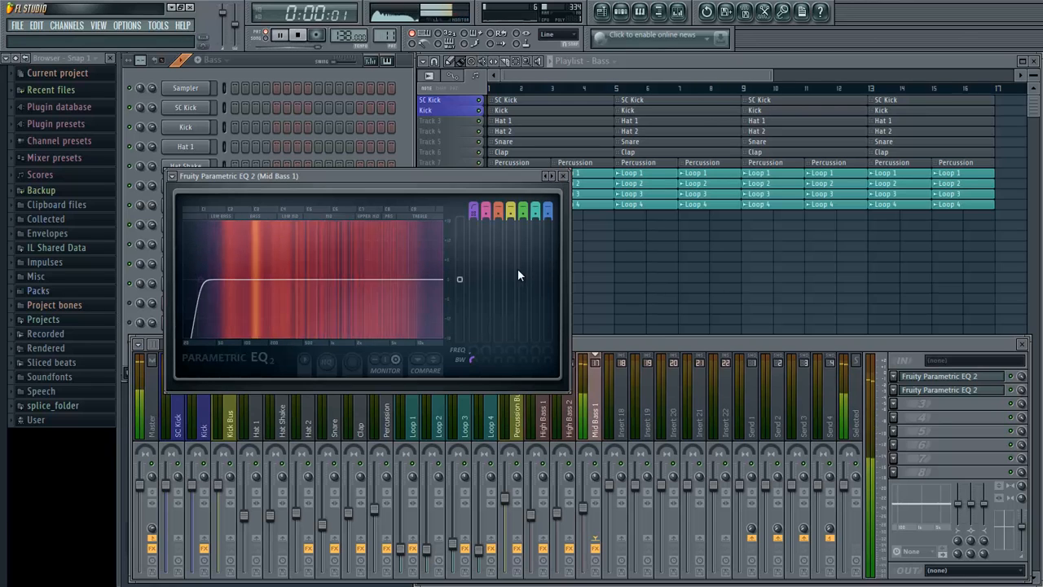
- Reload the 40Hz cut preset in the second EQ, raise its high pass to 172 Hz, and close it with playback stopped
left_click(172, 176)
mouse_move(231, 212)
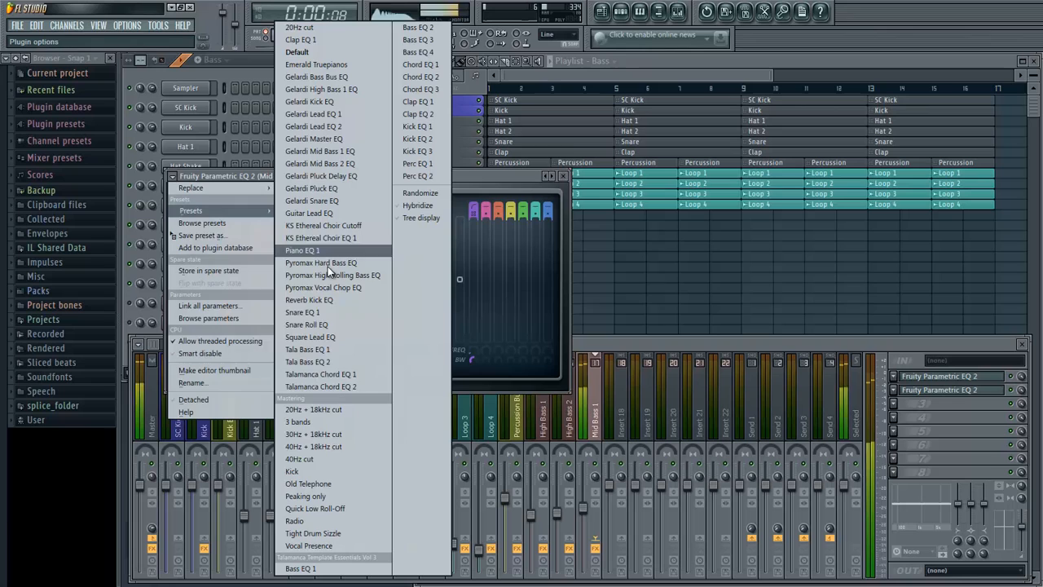
left_click(316, 449)
left_click_drag(469, 356, 479, 269)
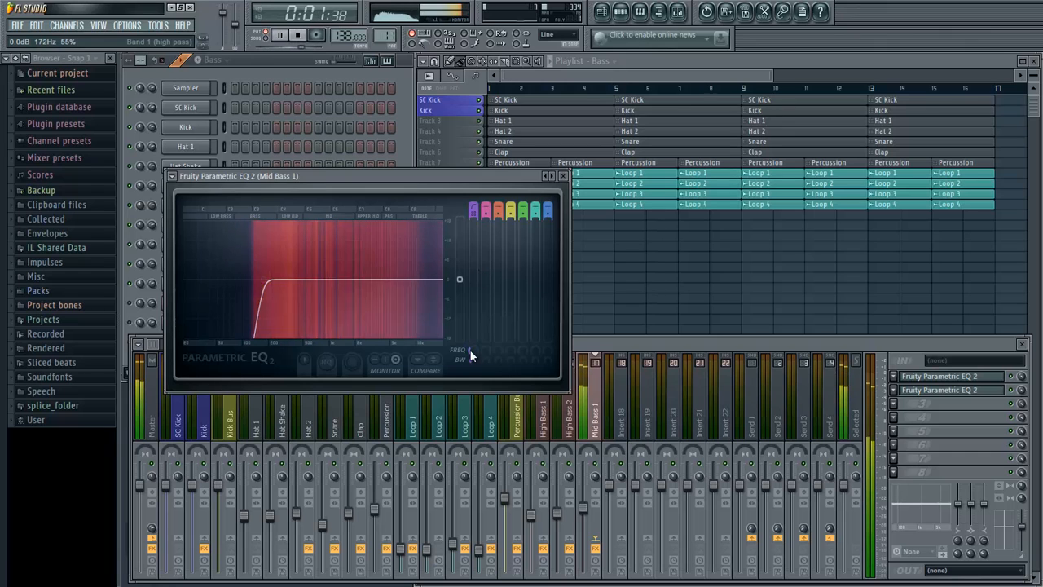
key("space")
left_click(563, 176)
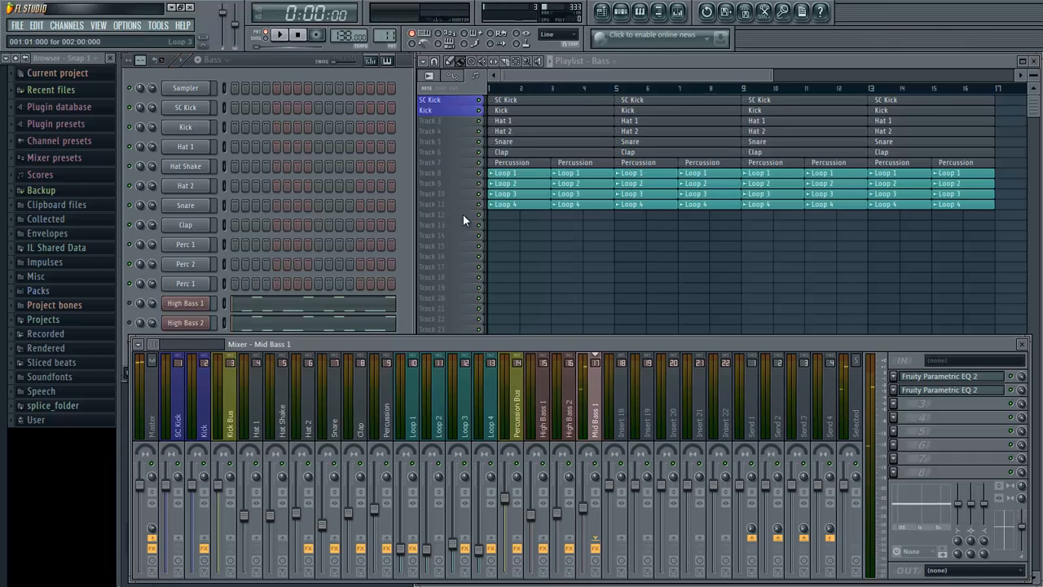
- Play the three basses together and lower the Mid Bass 1 mixer track's level to blend with the high basses
left_click(397, 245)
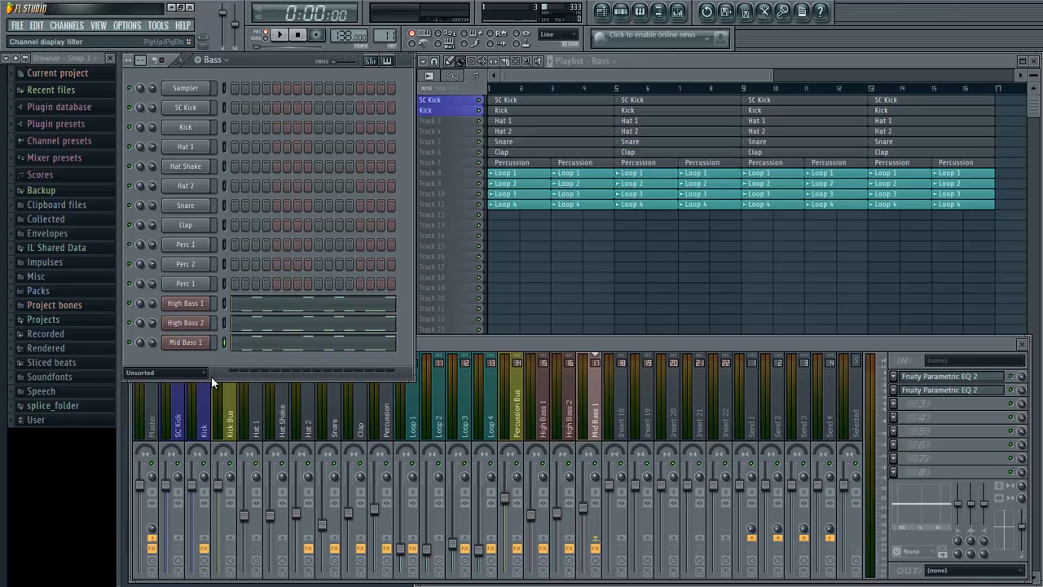
key("space")
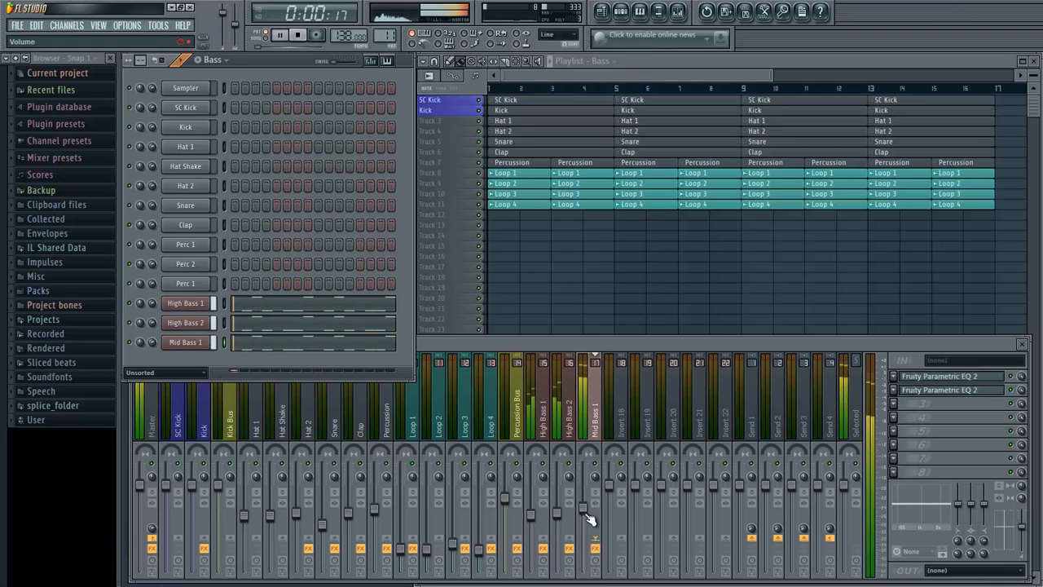
left_click_drag(589, 517, 592, 546)
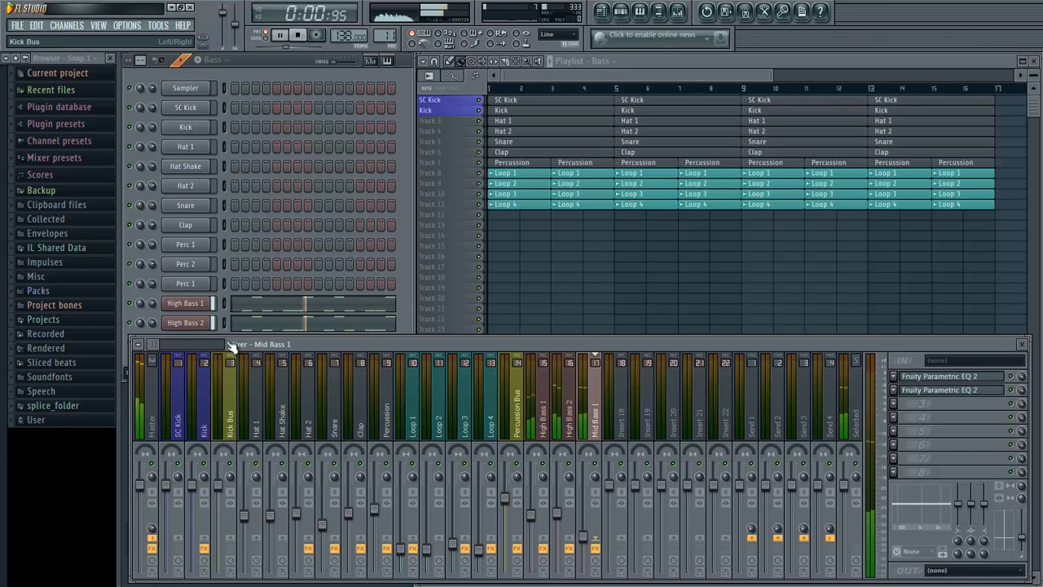
left_click(399, 272)
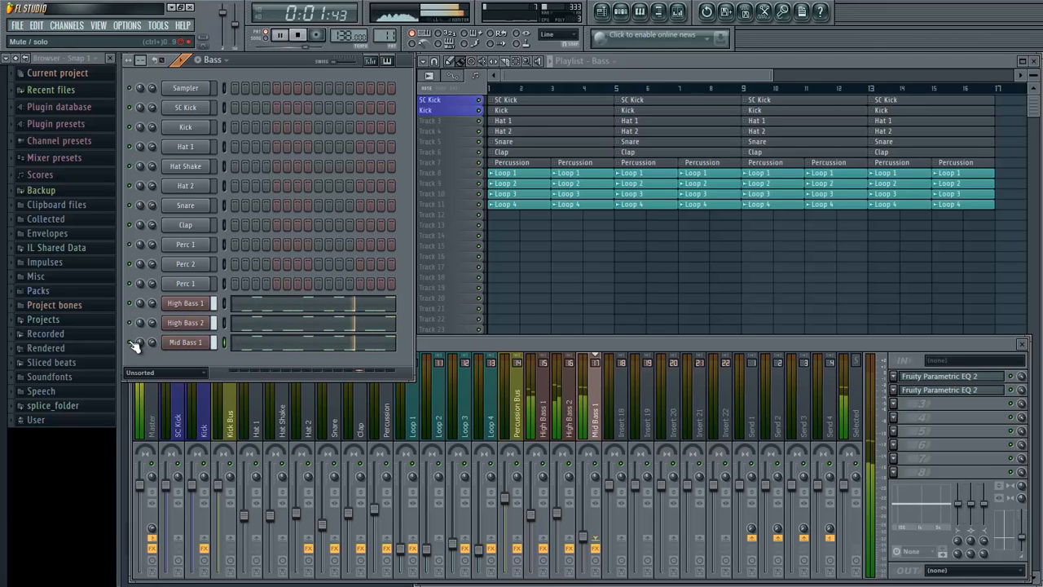
key("space")
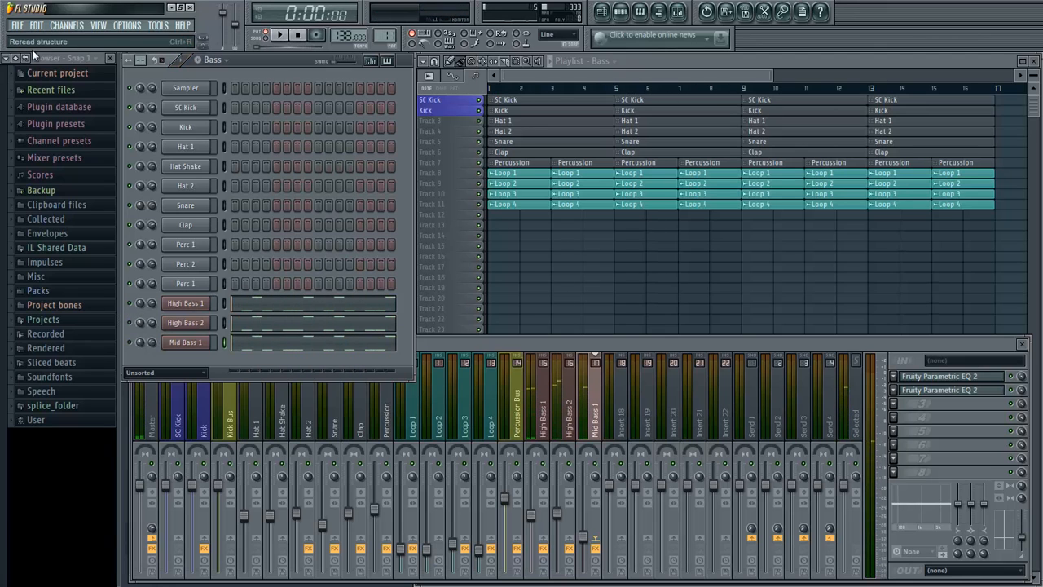
- Add another Sylenth1 channel with an initialised preset, and set amp envelope A's sustain to 0.00 and decay to 1.72
left_click(67, 26)
mouse_move(82, 37)
left_click(314, 213)
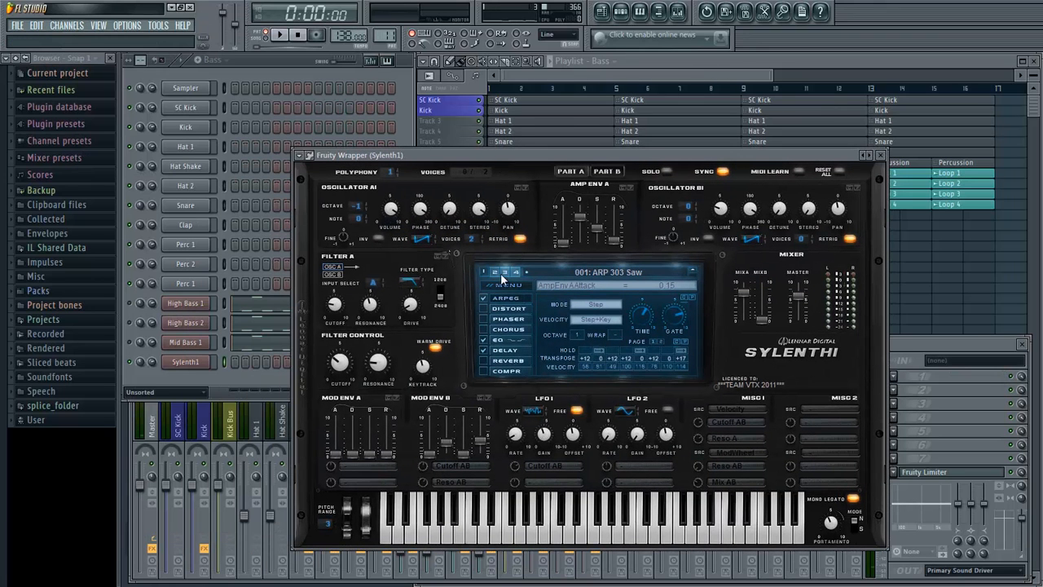
left_click(501, 285)
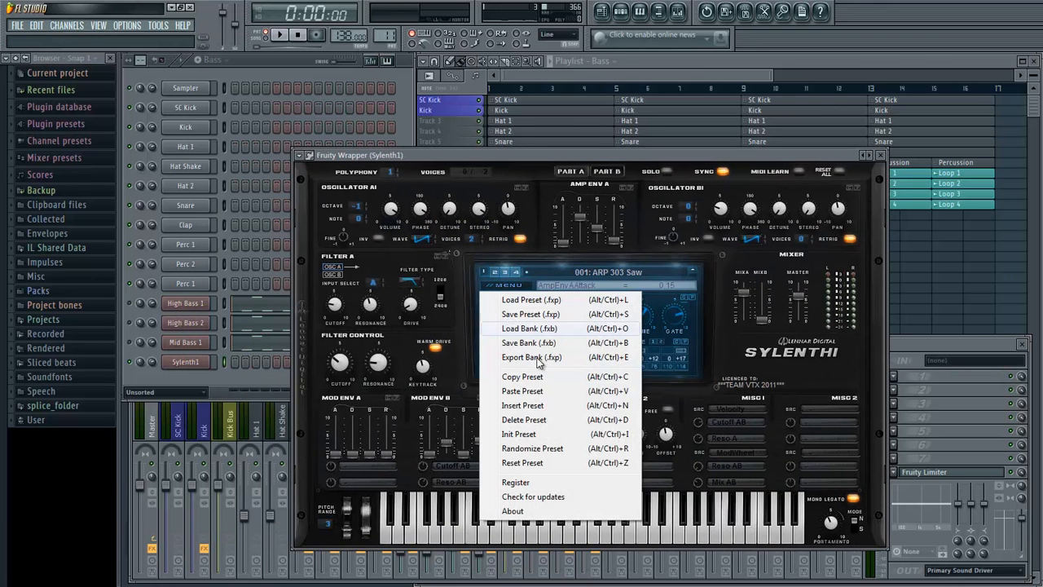
left_click(524, 440)
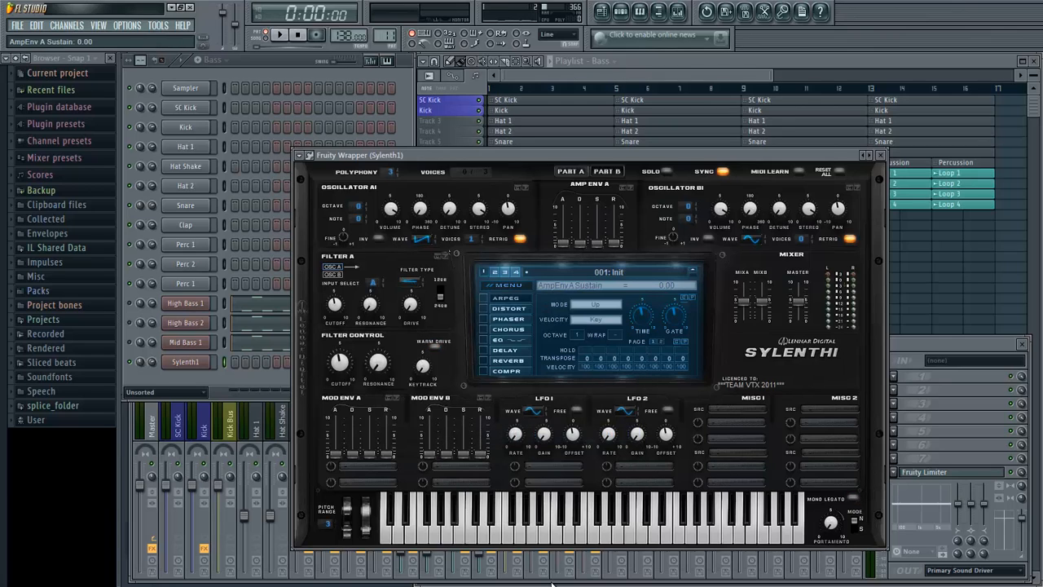
left_click_drag(579, 243, 590, 213)
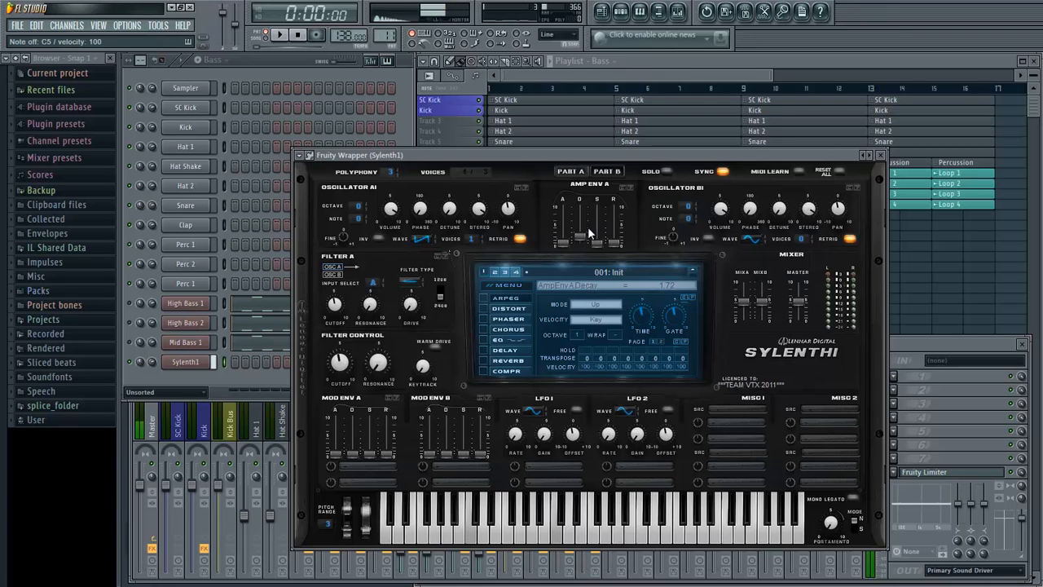
- Paste the copied bass notes into the new Sylenth1 channel, shift the synth window aside, and start playback
right_click(181, 366)
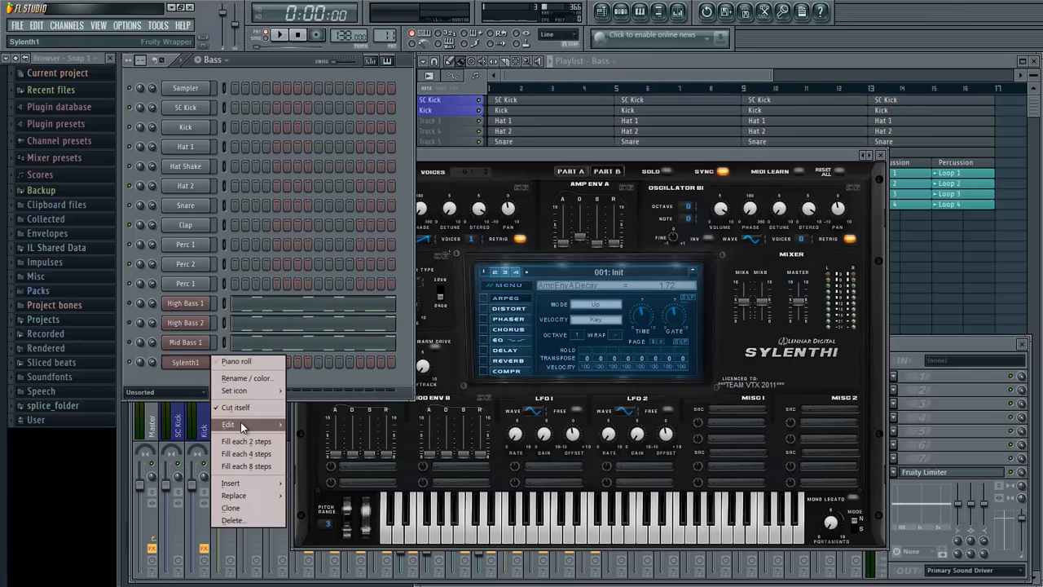
mouse_move(242, 425)
left_click(305, 450)
left_click(572, 159)
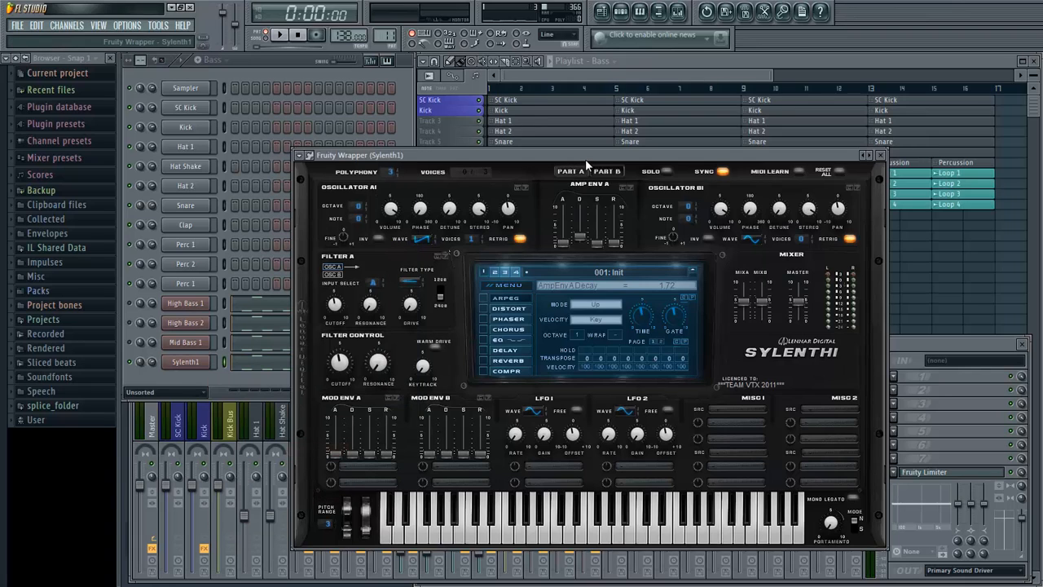
left_click_drag(585, 159, 598, 159)
key("space")
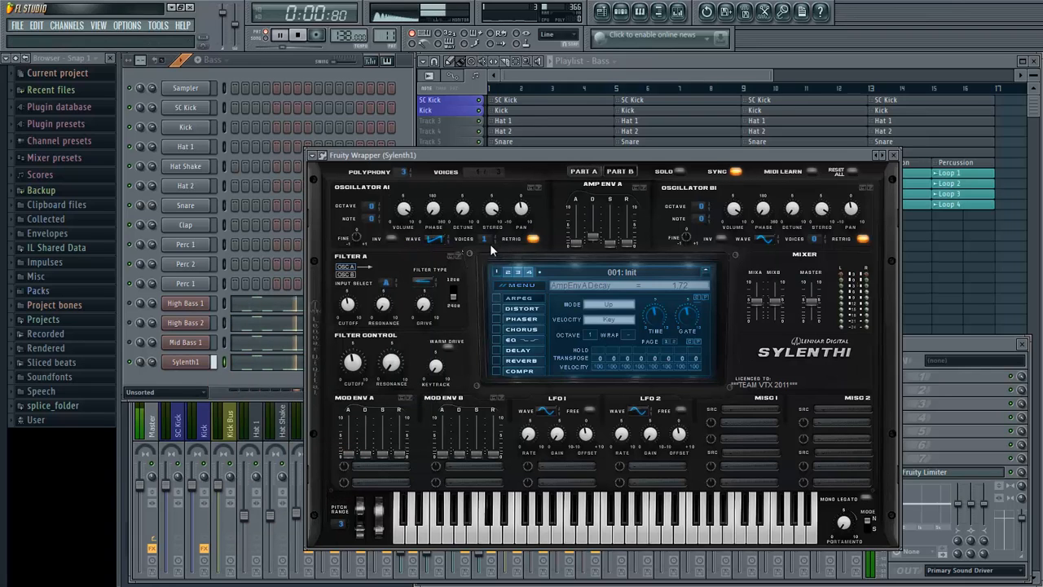
- Give oscillators A1 and A2 8 voices each, and set A2 to a saw wave, octave -1, 150.86-degree phase and retrigger off
left_click(431, 279)
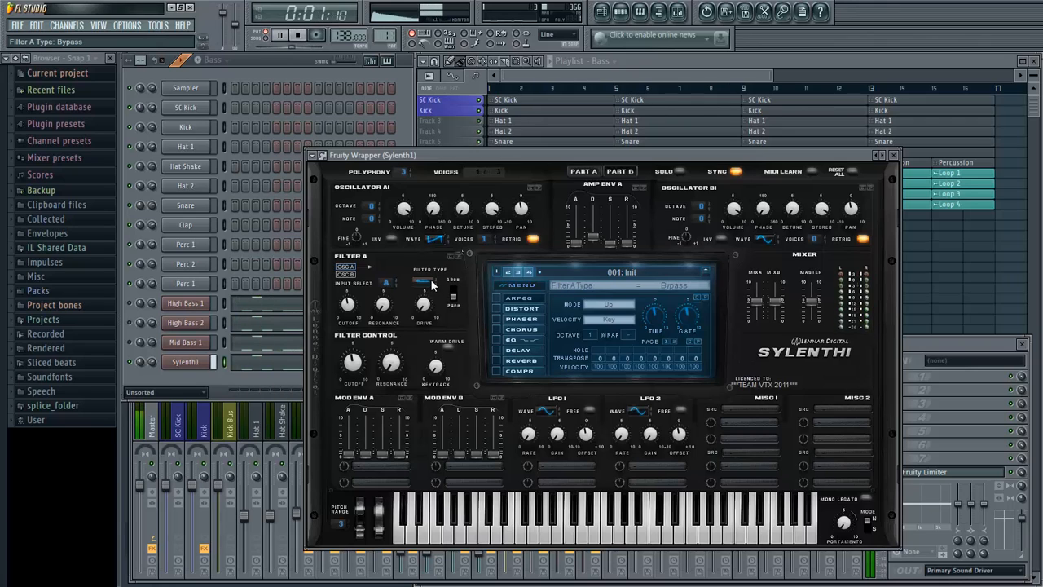
left_click_drag(487, 239, 615, 32)
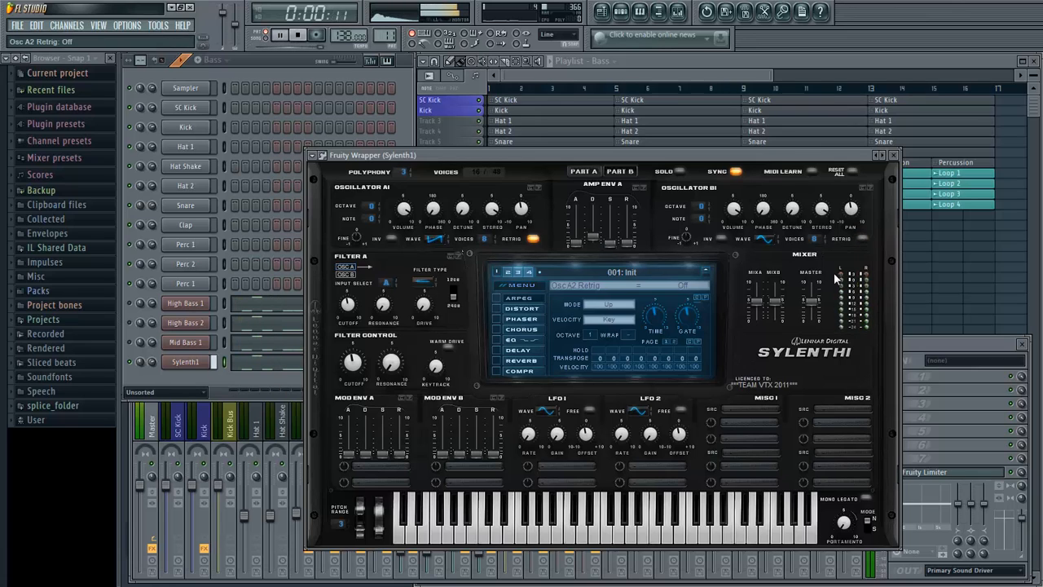
left_click(771, 234)
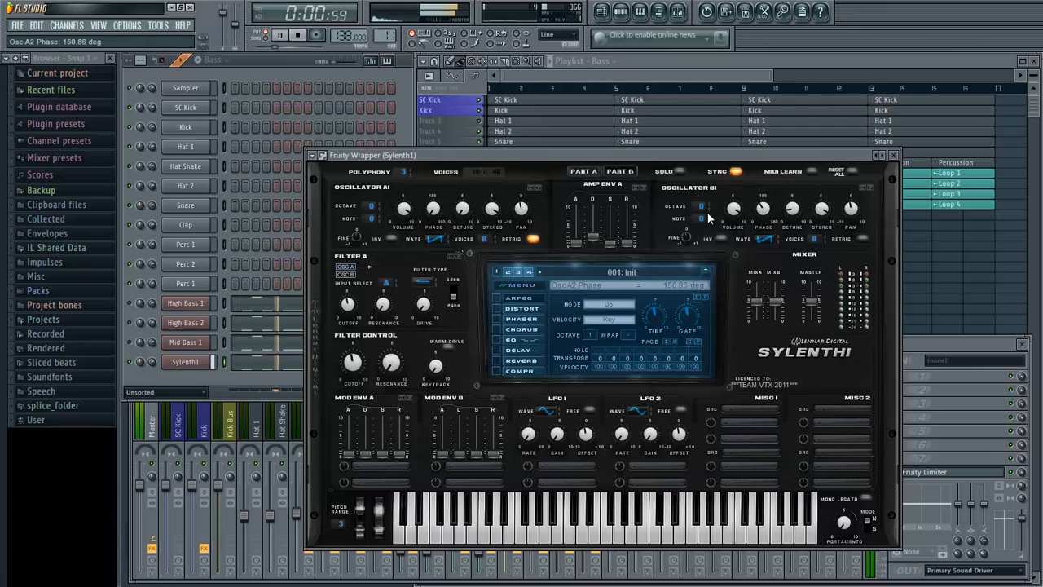
left_click_drag(700, 207, 705, 221)
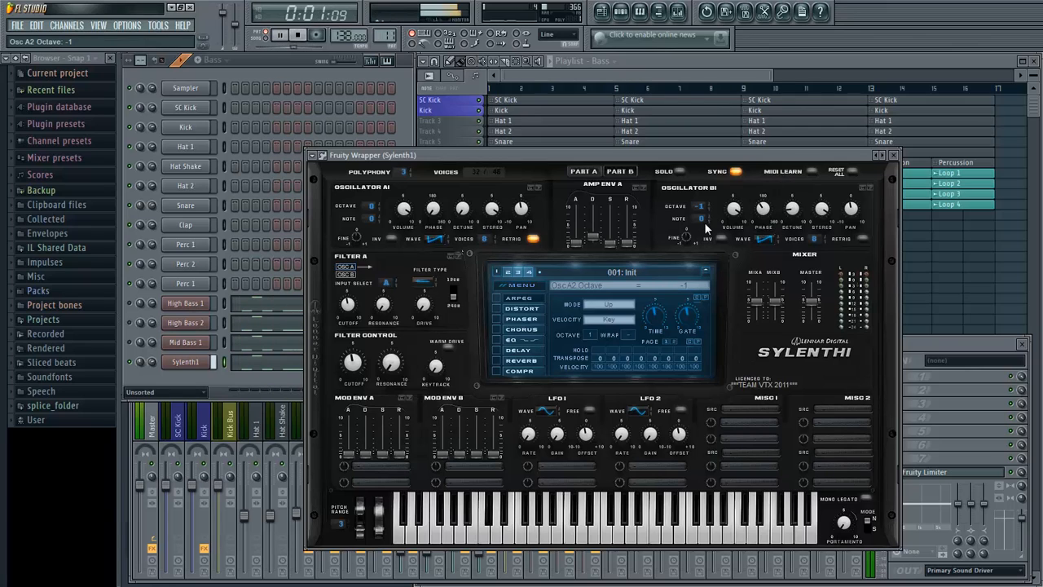
- In part B, set both oscillators to octave -1 with 1 and 5 voices, B2 retrigger off, envelope sustain 0.00 and decay 2.18
left_click(619, 171)
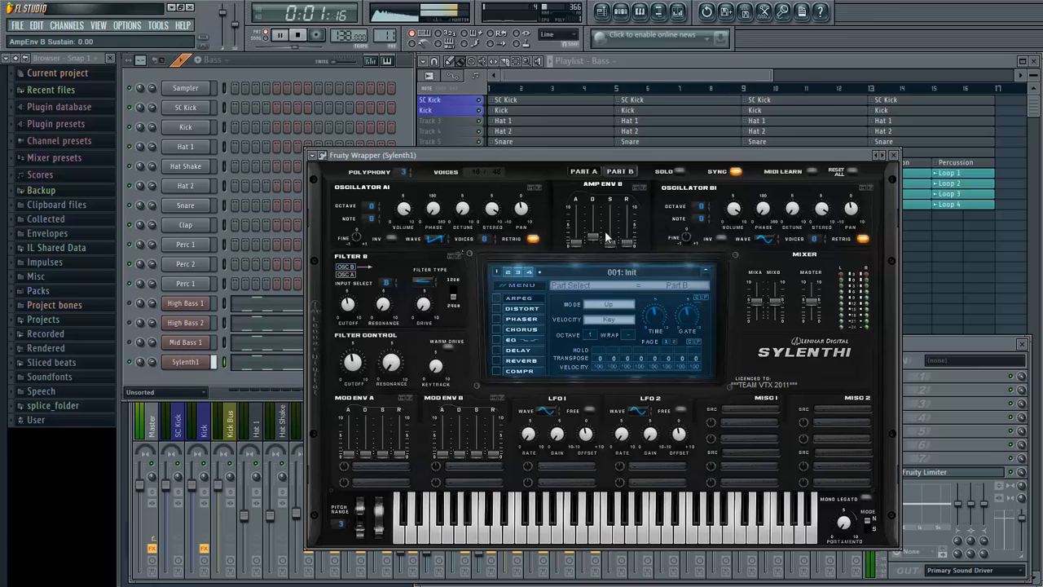
left_click(491, 238)
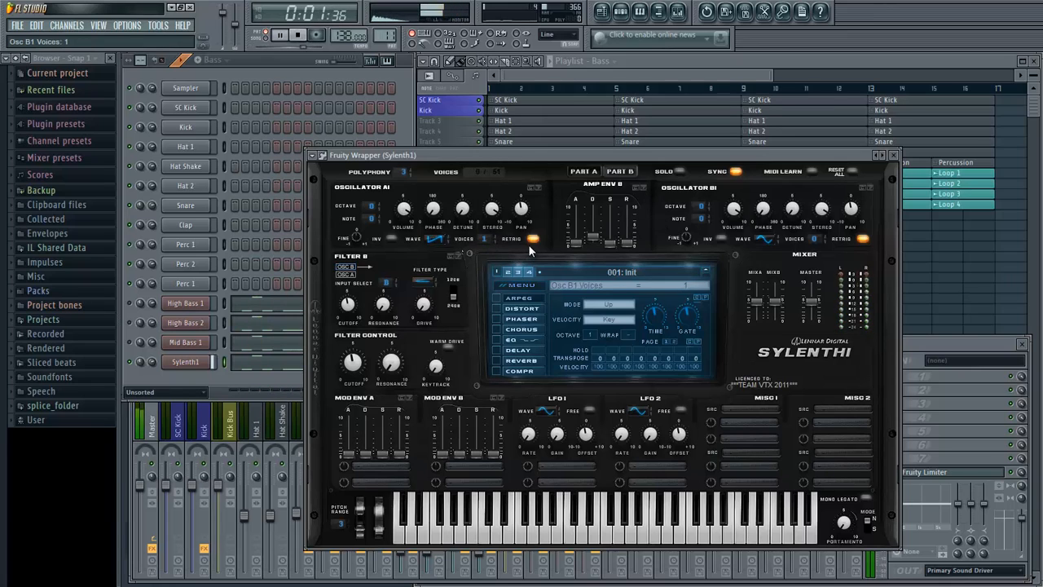
left_click_drag(367, 205, 371, 218)
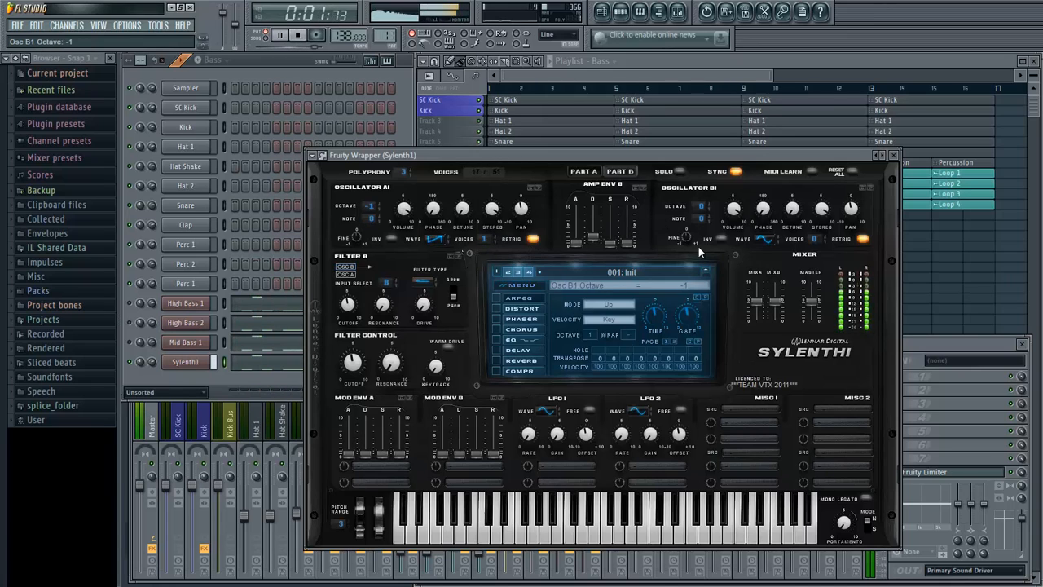
left_click_drag(813, 240, 910, 129)
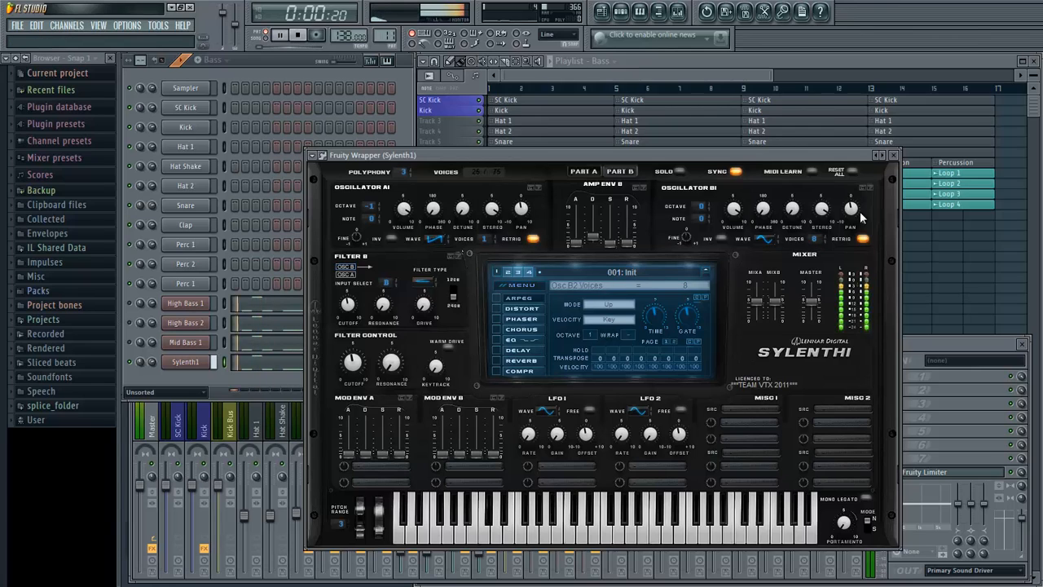
left_click(863, 240)
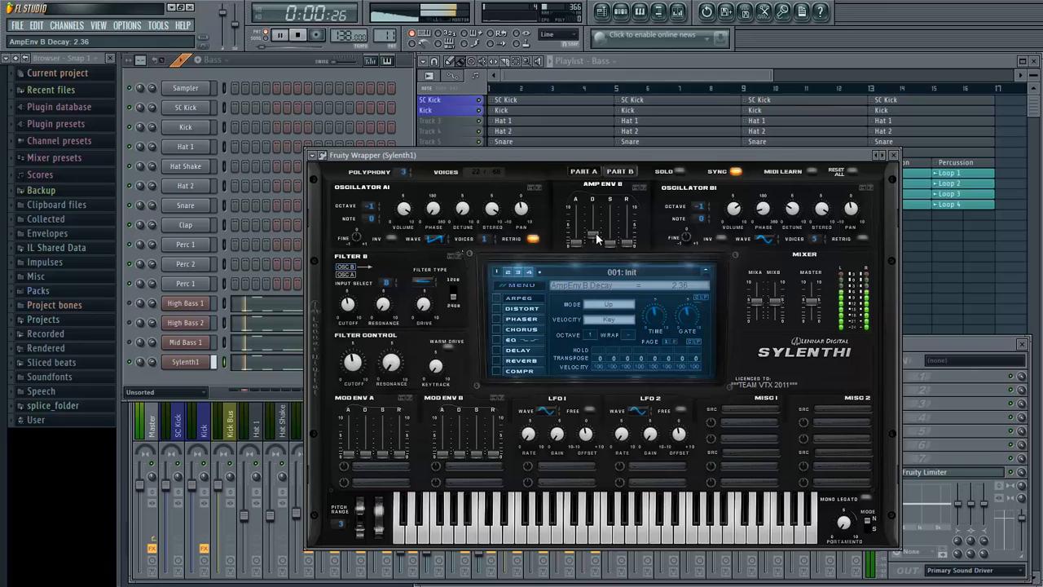
scroll(596, 232, "down", 1)
left_click_drag(637, 158, 636, 164)
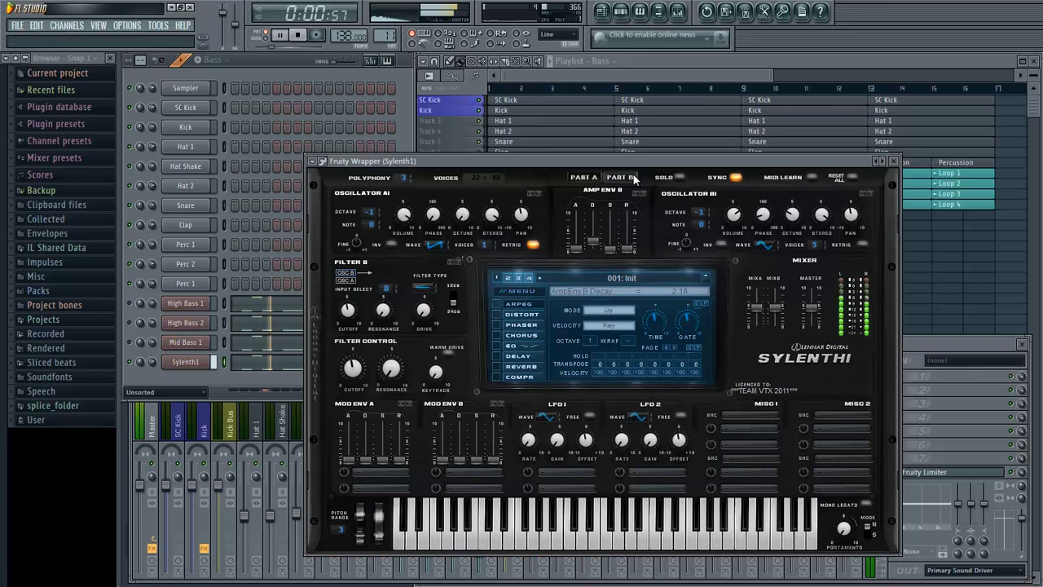
- Set filters A and B to Lowpass, with both parts as their inputs (AB and BA)
left_click(585, 176)
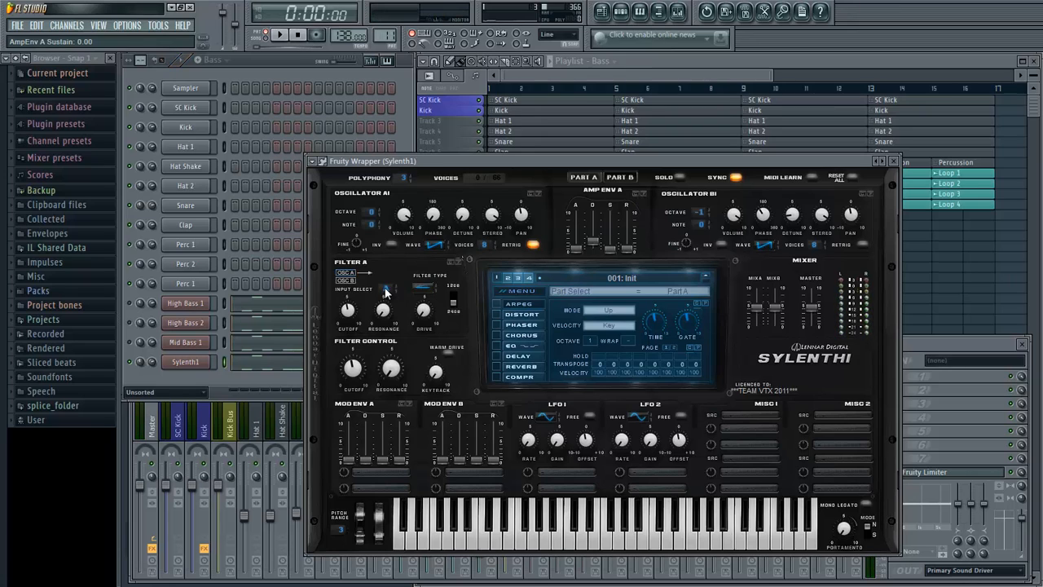
key("space")
left_click(620, 177)
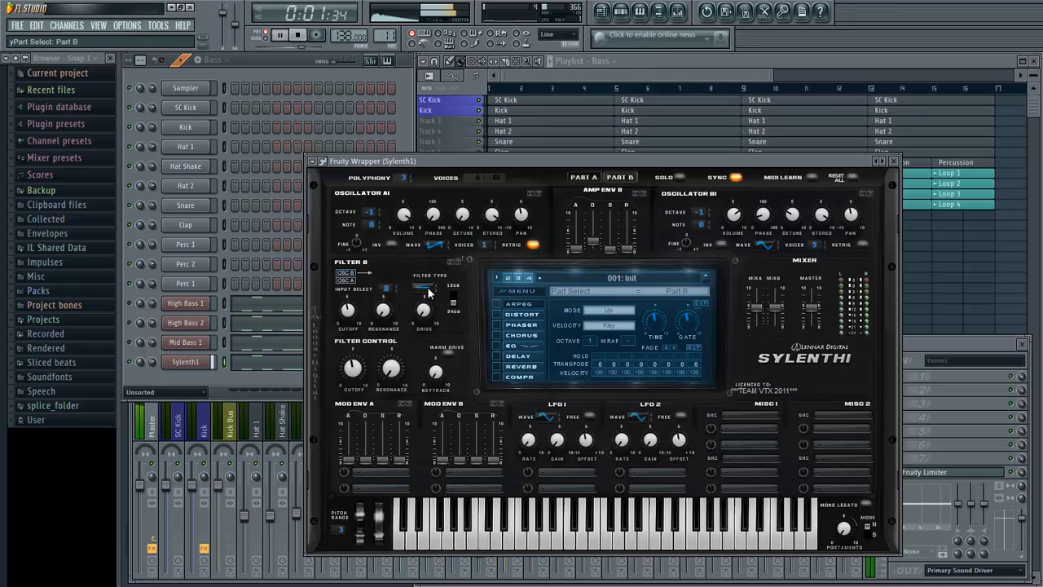
left_click(387, 288)
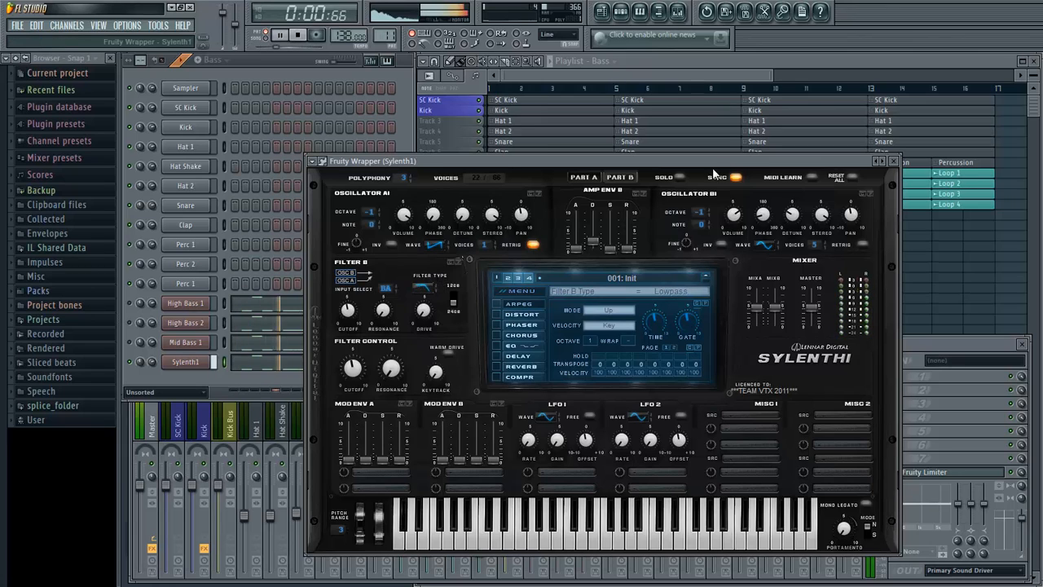
left_click(584, 177)
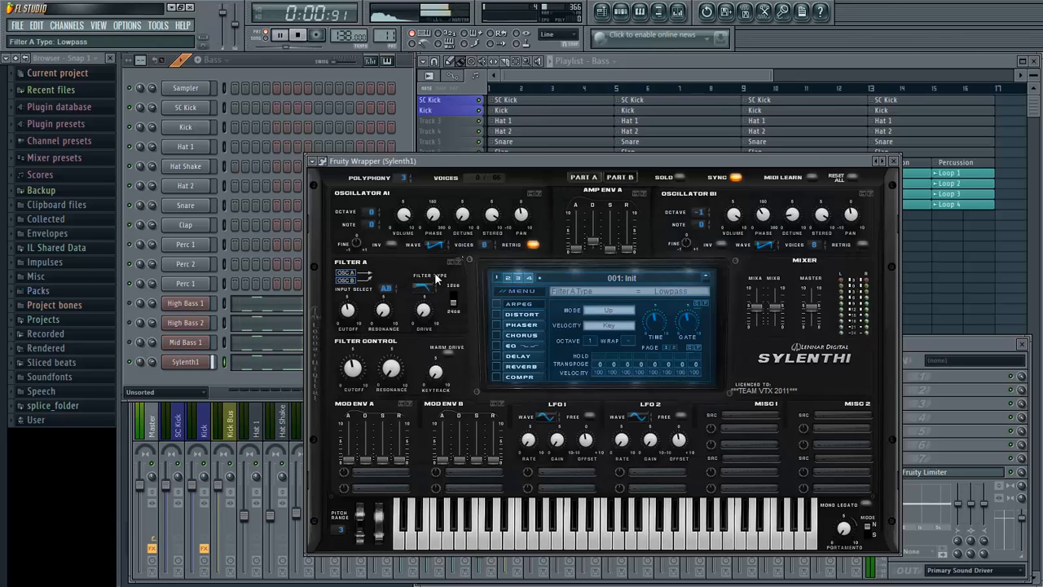
- Route mod envelope A to Cutoff AB, set its decay to 1.72, raise its sustain and release, and stop playback
left_click(356, 471)
left_click(470, 352)
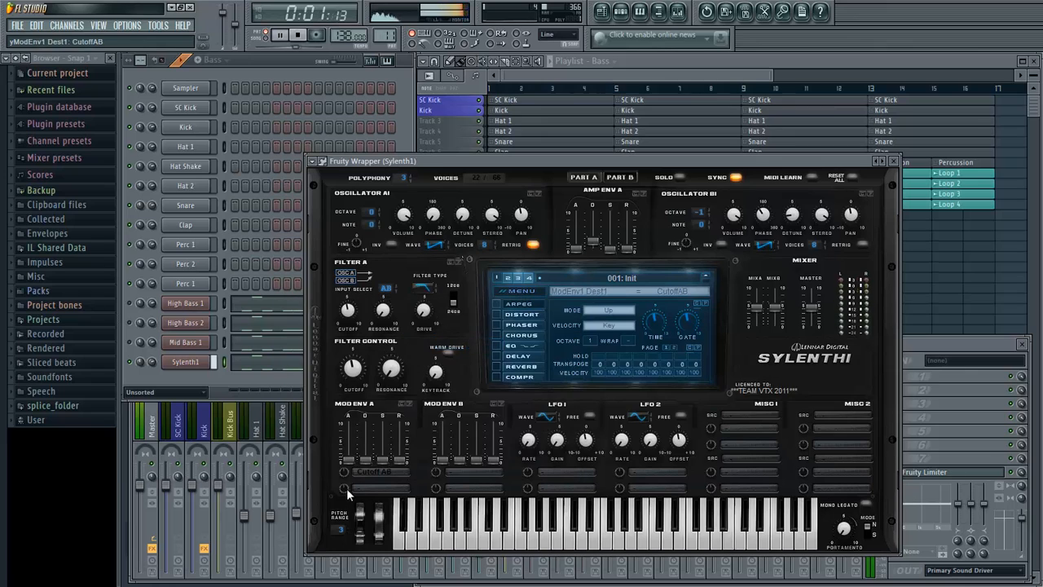
left_click(620, 177)
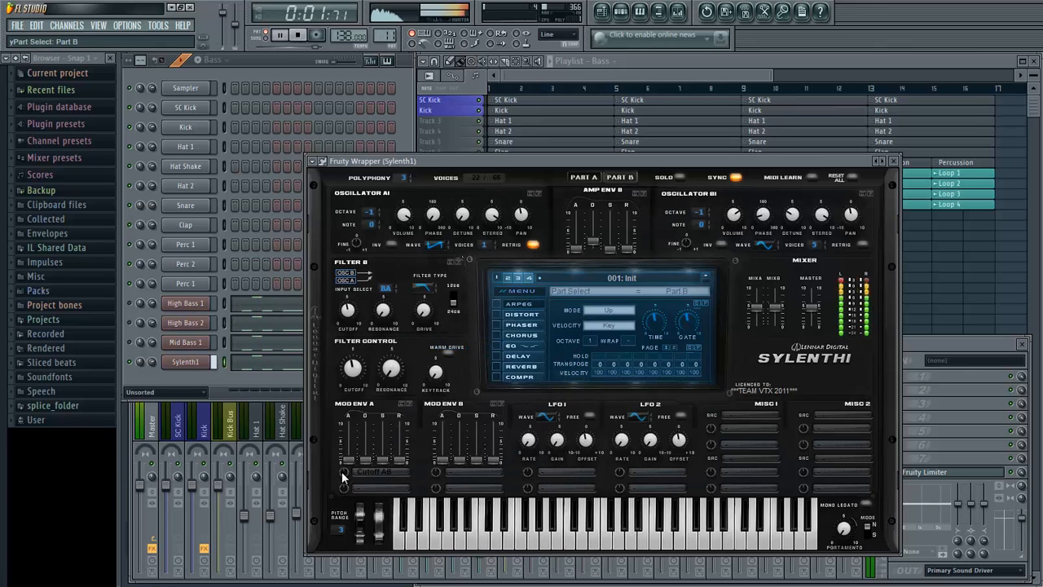
left_click_drag(365, 460, 411, 411)
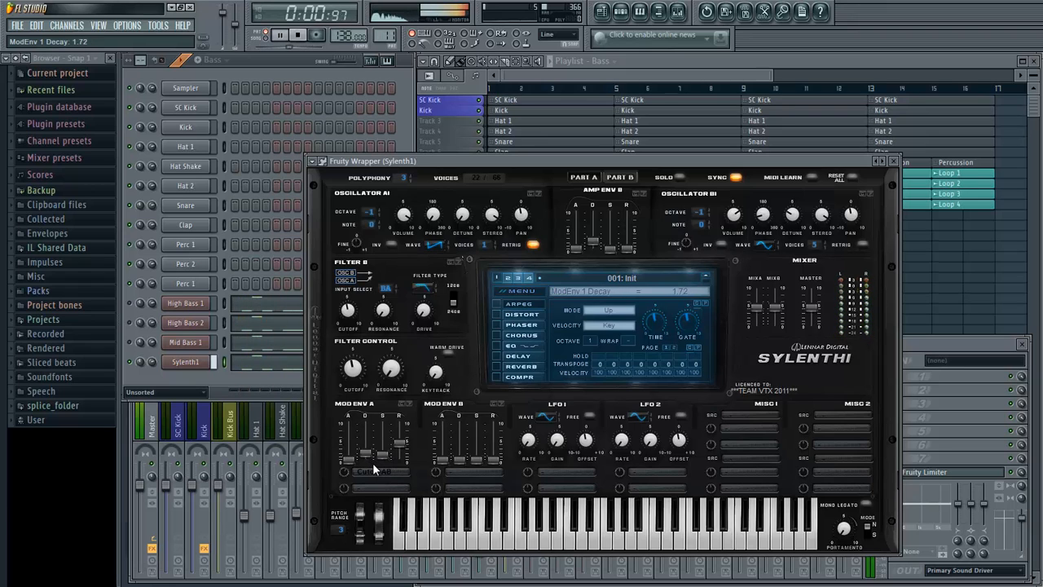
key("space")
- Route mod envelope B to Pitch AB and fine-tune its decay around 0.63 and its amount around 2.48 during playback
left_click(466, 473)
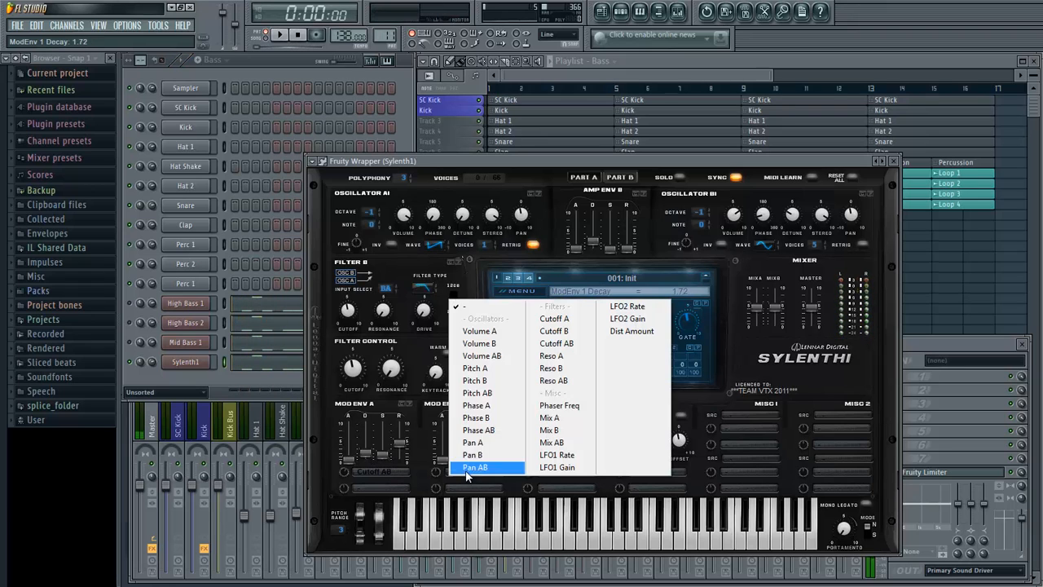
left_click(479, 392)
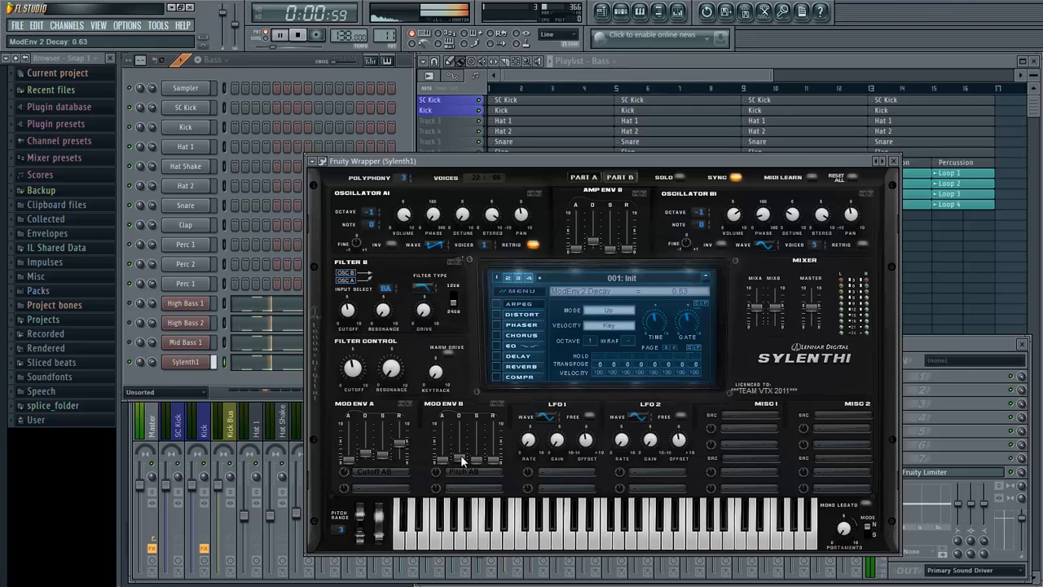
left_click_drag(440, 474, 444, 468)
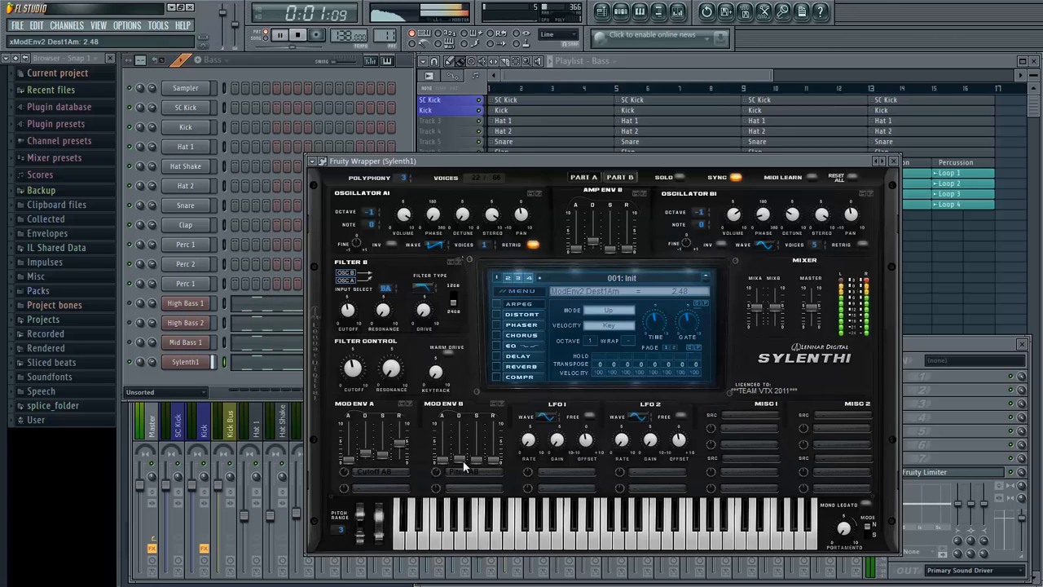
left_click_drag(461, 461, 443, 468)
key("space")
- Enable OverDrive distortion, adjust its amount and dry/wet, and raise the filter control cutoff to 415.25 Hz during playback
left_click(497, 314)
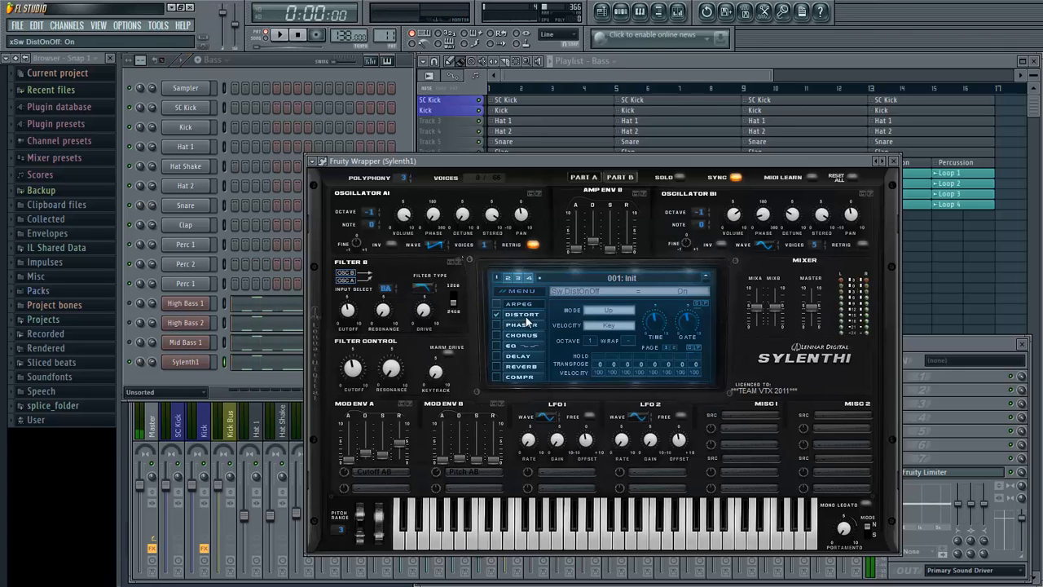
left_click_drag(645, 345, 633, 394)
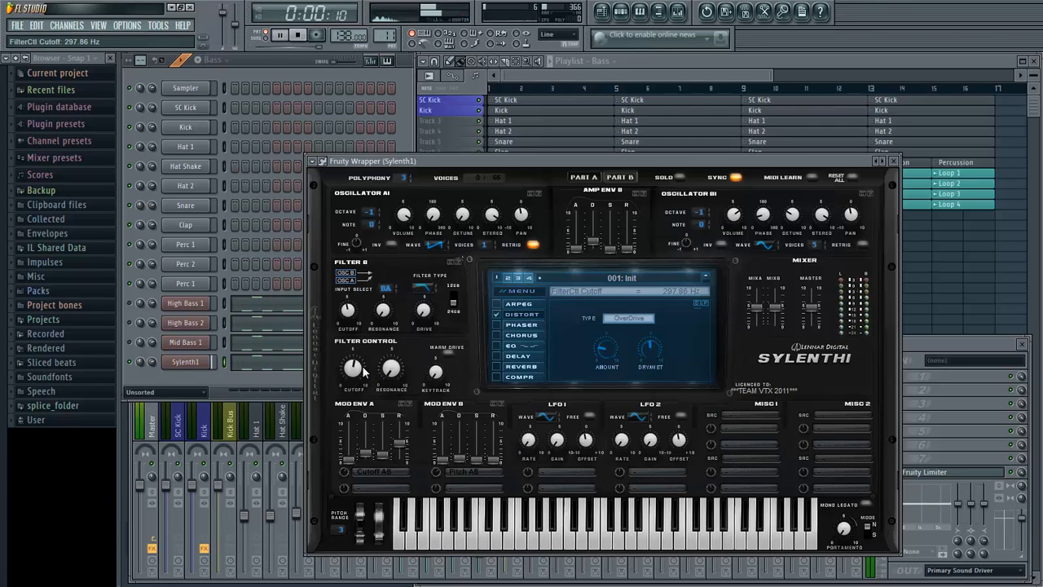
scroll(365, 371, "up", 2)
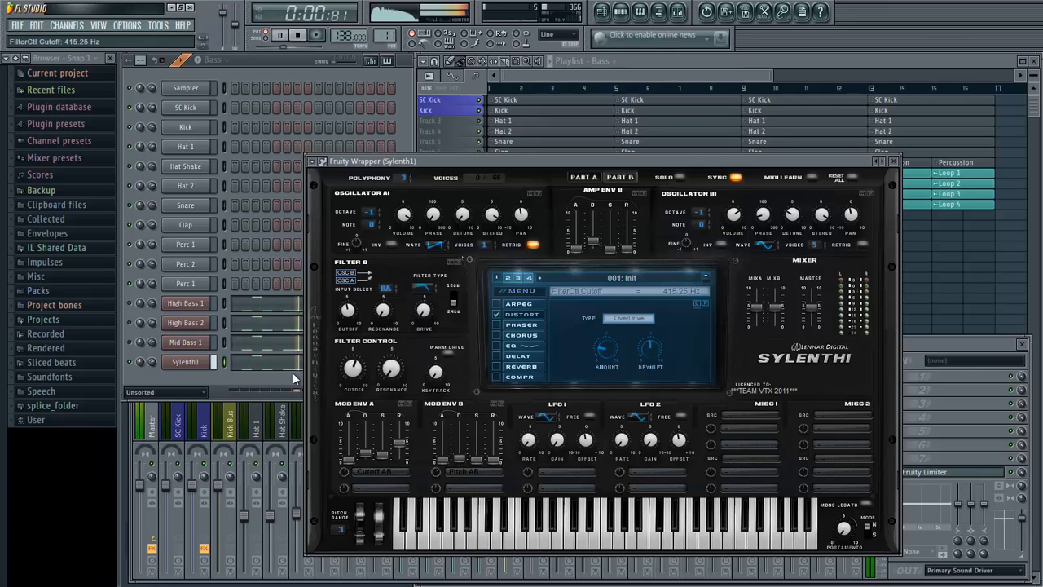
- Close the Sylenth1 window and assign its channel, with its name and colour, to mixer track 18
left_click(224, 361)
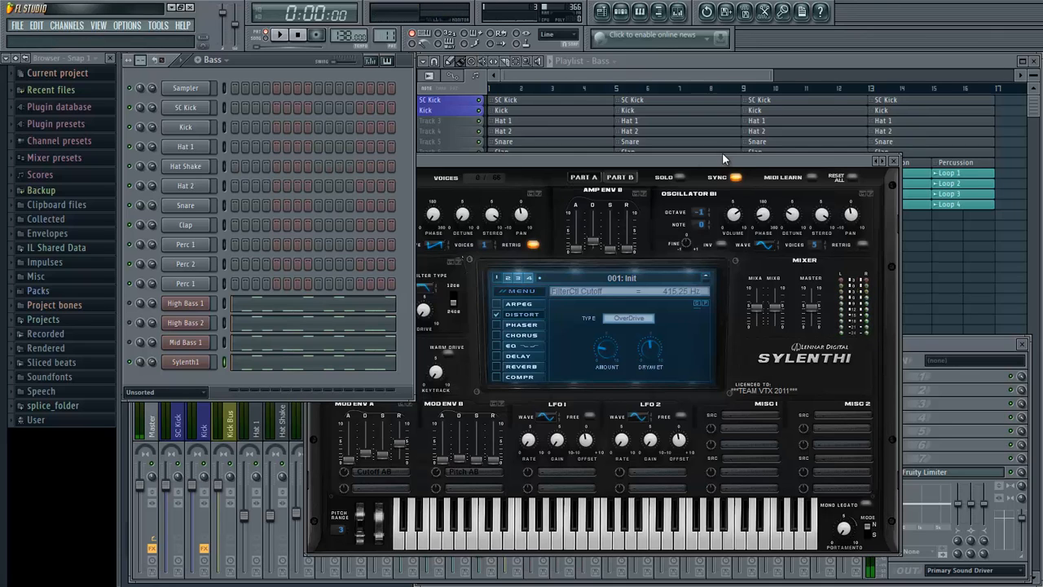
left_click(778, 179)
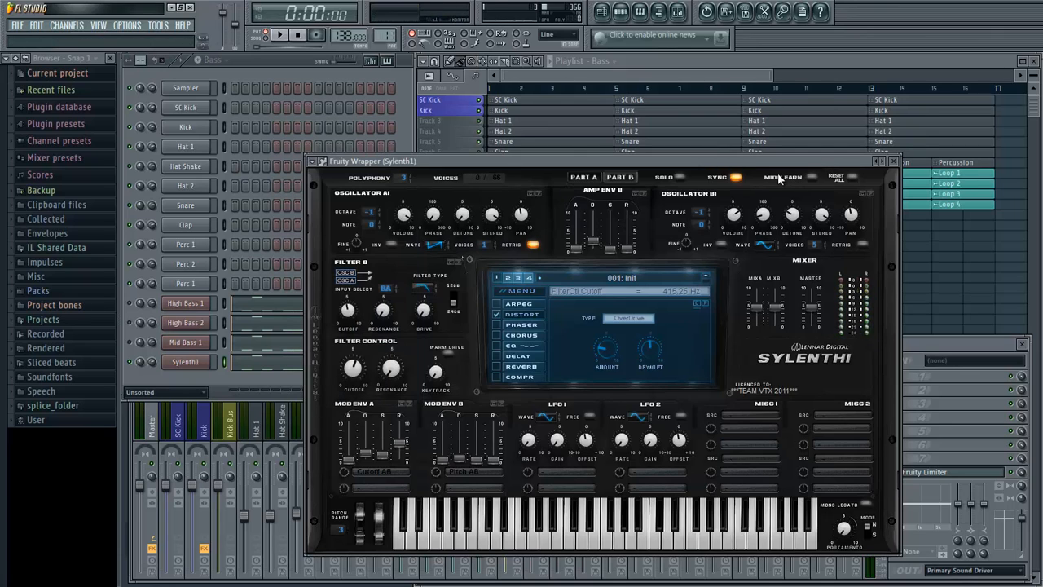
left_click(896, 162)
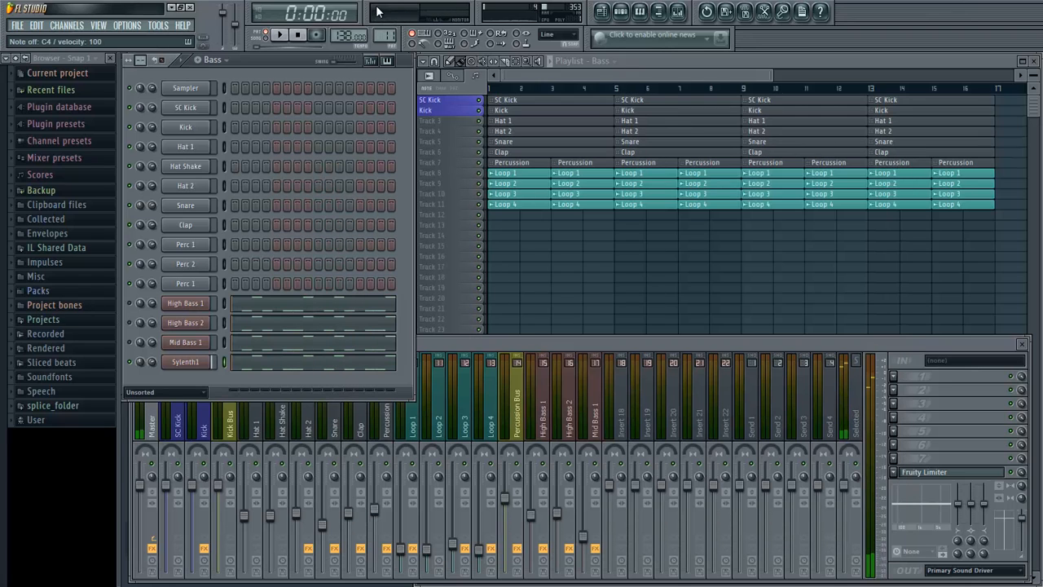
key("z")
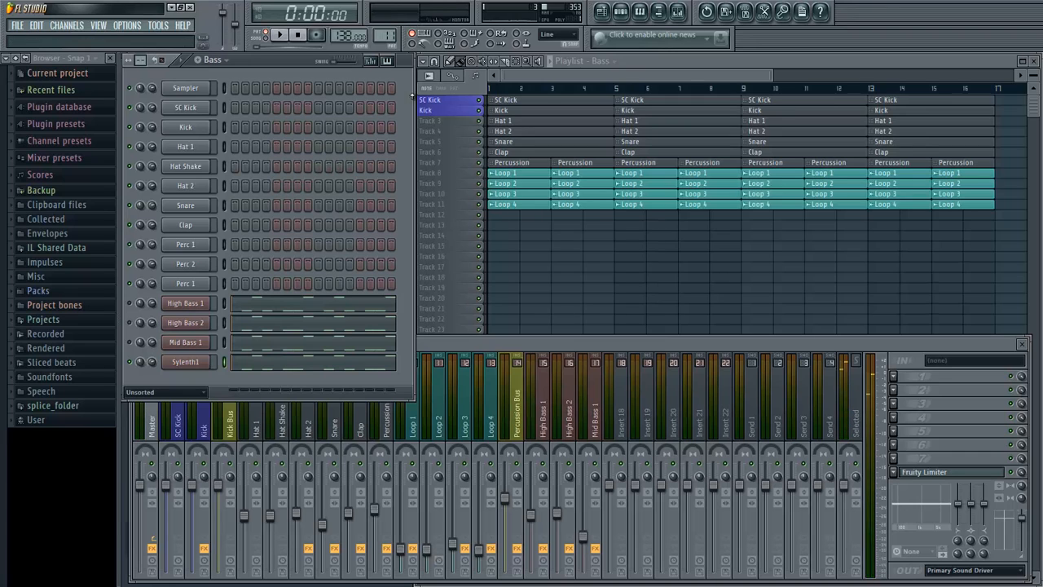
right_click(617, 415)
mouse_move(721, 400)
left_click(777, 402)
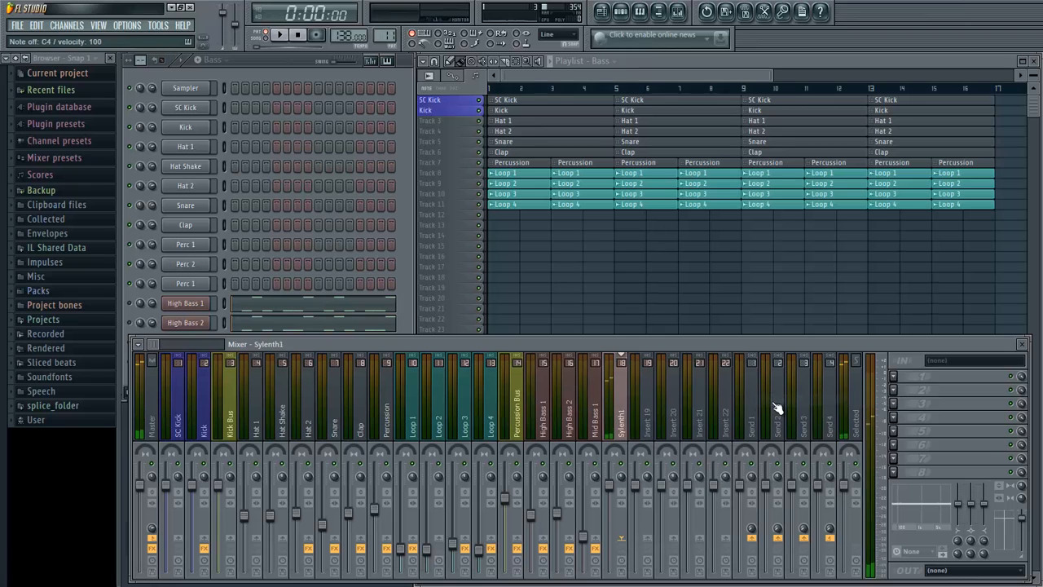
- Start playback and load Fruity Parametric EQ 2 in the first effect slot of the Sylenth1 mixer track
key("space")
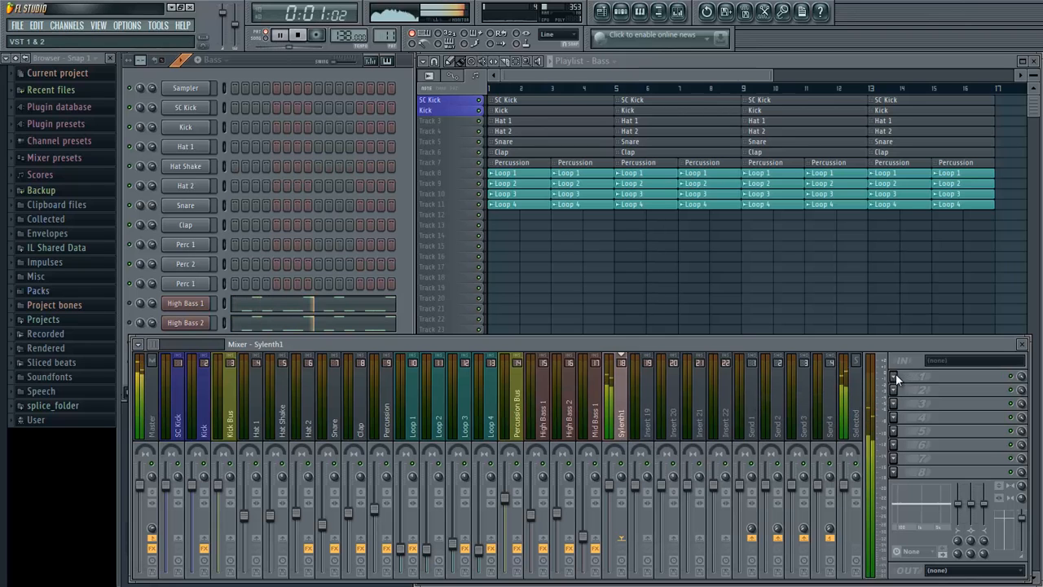
left_click(895, 374)
left_click(1005, 42)
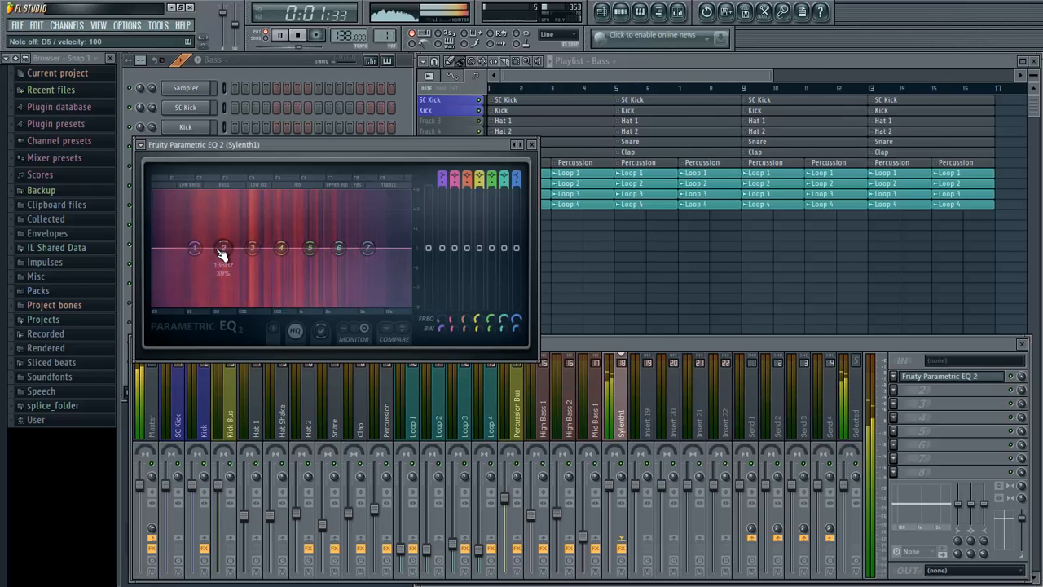
- Boost EQ bands 2 to 7, with band 4 strongest in the low mids and band 7 lifting the highs
mouse_move(277, 246)
left_mouse_down()
mouse_move(266, 208)
mouse_move(291, 220)
mouse_move(263, 239)
left_mouse_up()
scroll(291, 221, "down", 5)
scroll(262, 238, "down", 5)
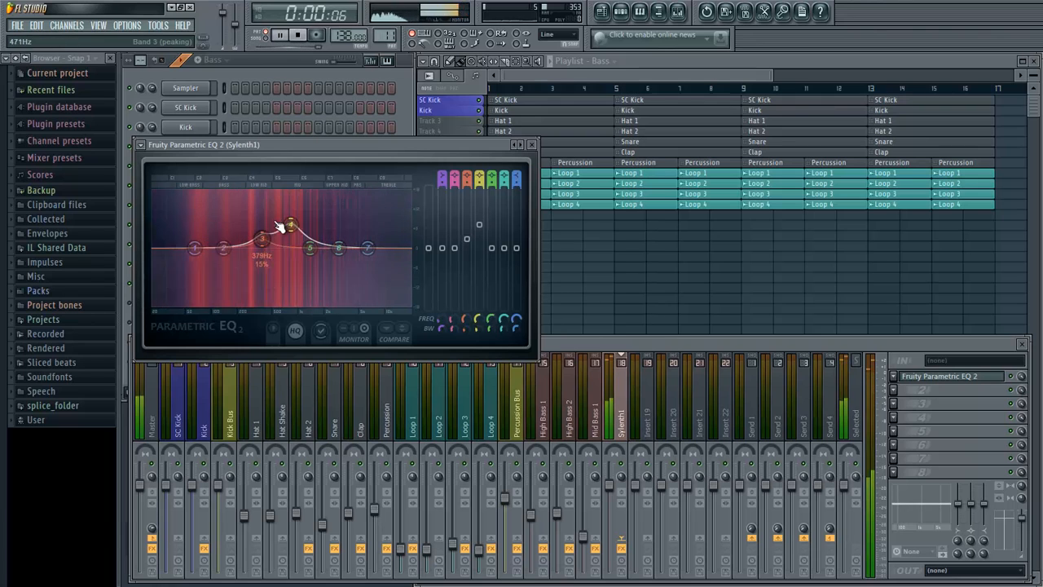
left_click_drag(368, 248, 225, 242)
scroll(241, 247, "down", 3)
left_click_drag(313, 251, 312, 247)
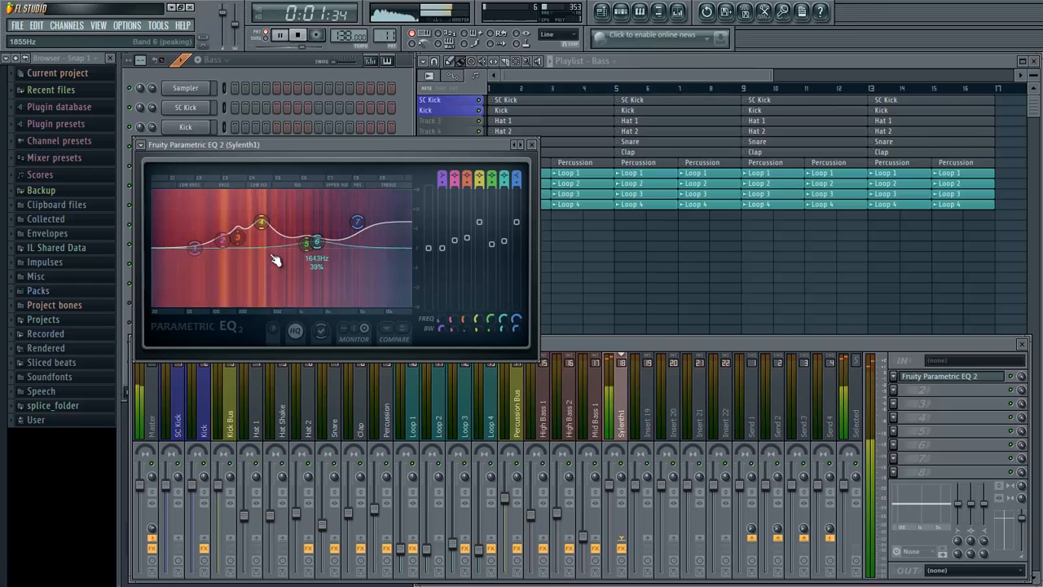
- Change EQ band 1 to a High pass with Gentle 8 order and adjust its cutoff to trim the lows
right_click(194, 248)
mouse_move(214, 282)
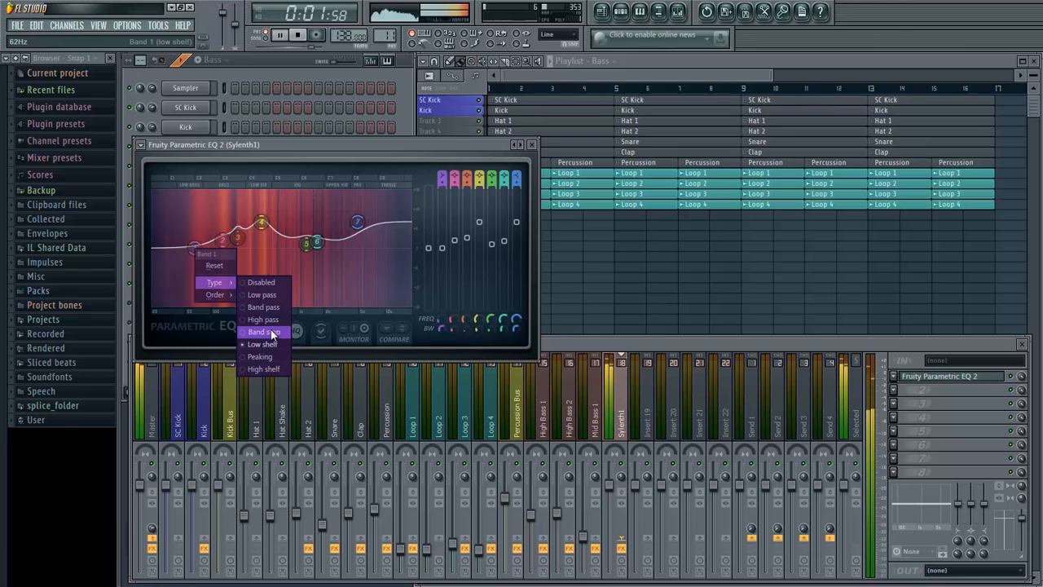
left_click(272, 317)
right_click(194, 246)
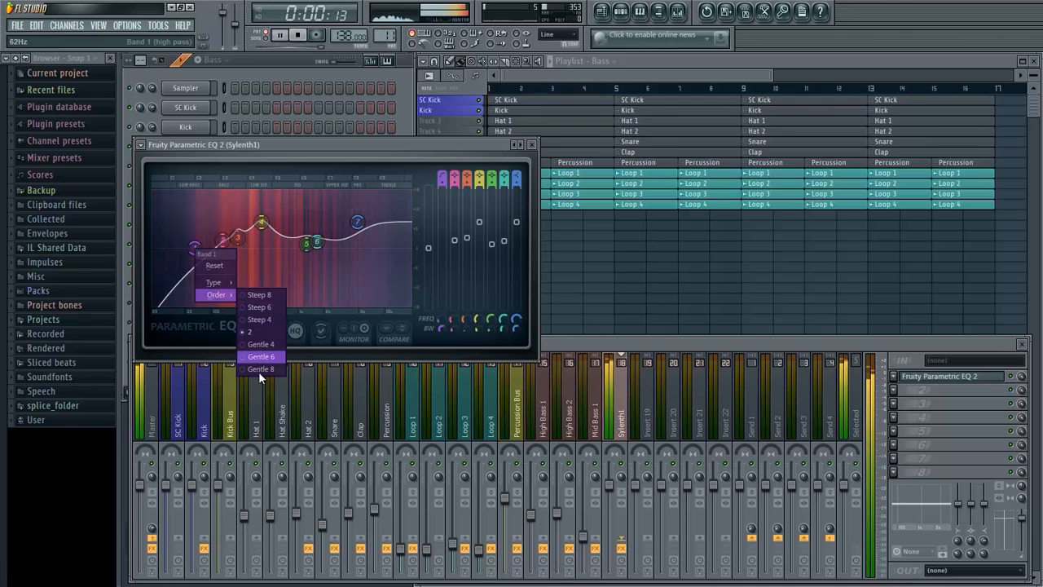
left_click(259, 371)
left_click_drag(195, 248, 200, 250)
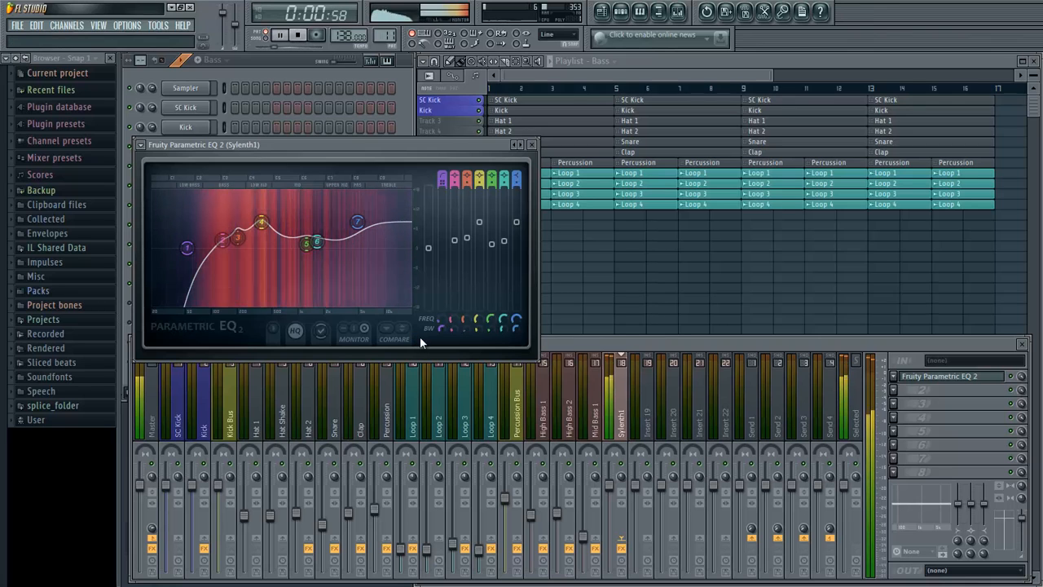
- Stop playback, close the equaliser and rename mixer track 18 as Mid Bass 2
key("space")
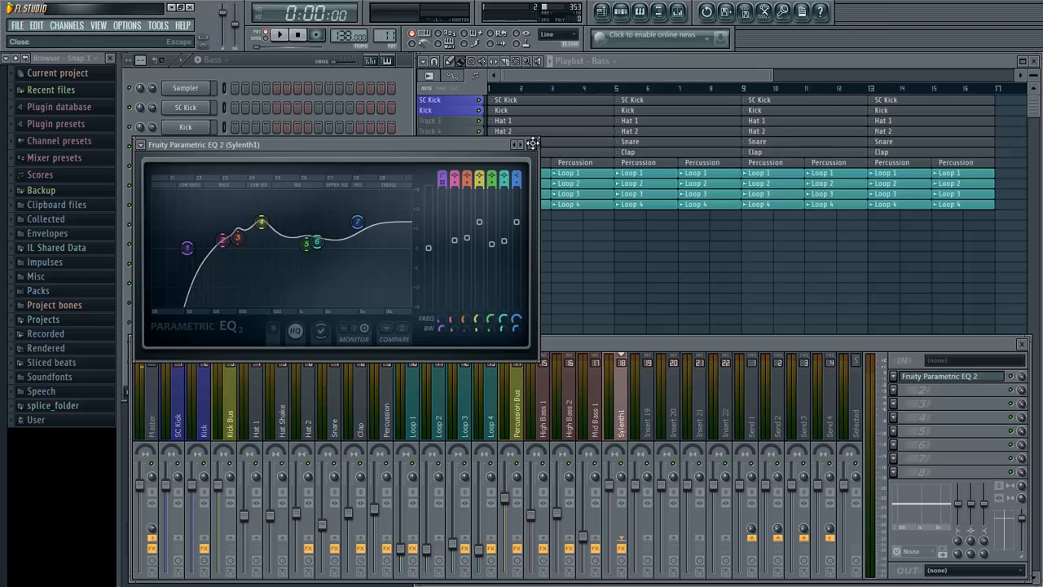
left_click(532, 143)
left_click(896, 403)
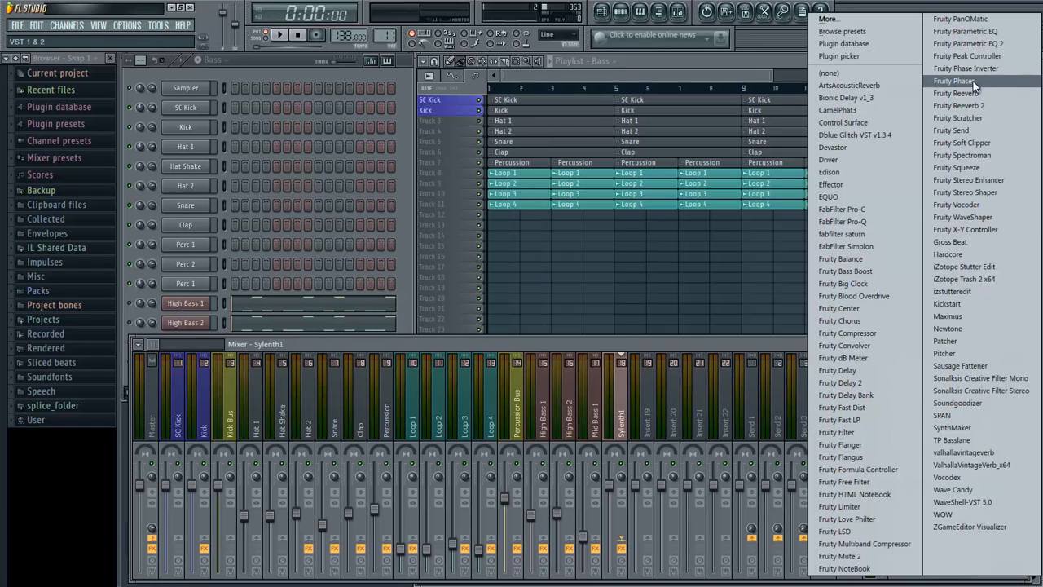
left_click(965, 44)
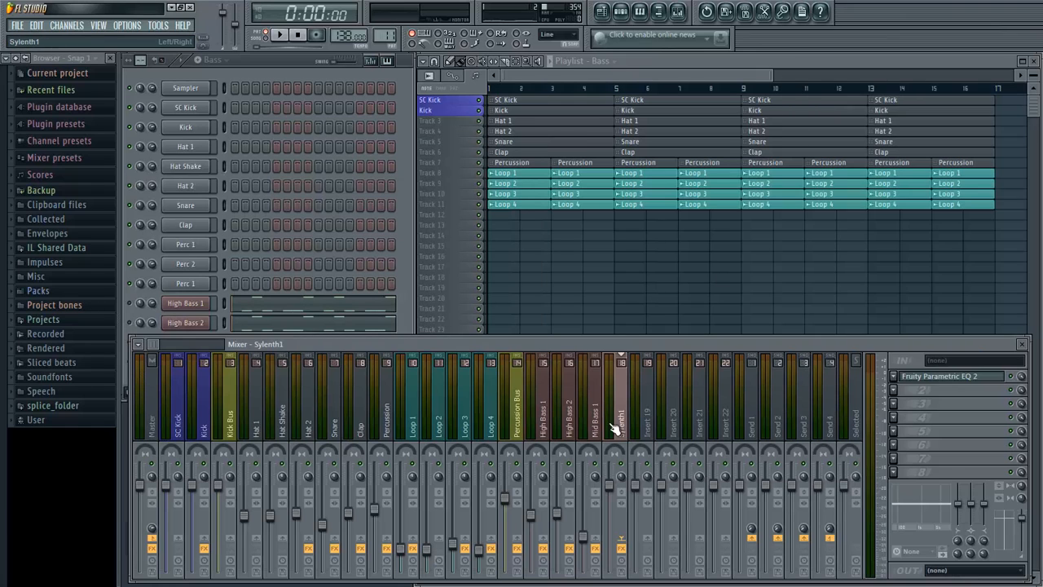
right_click(615, 430)
left_click(645, 451)
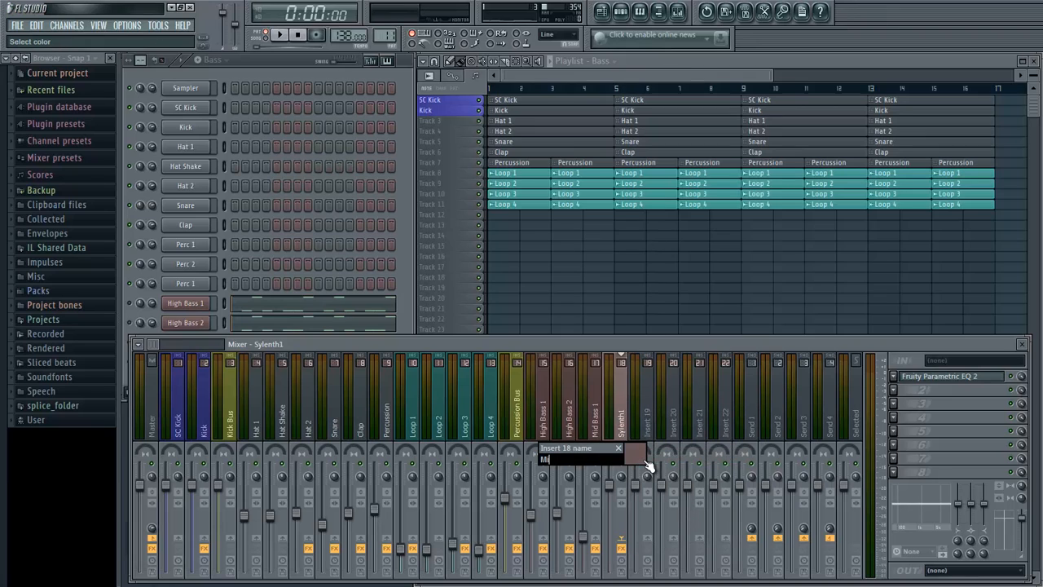
type("Mid Bass 2")
key("Return")
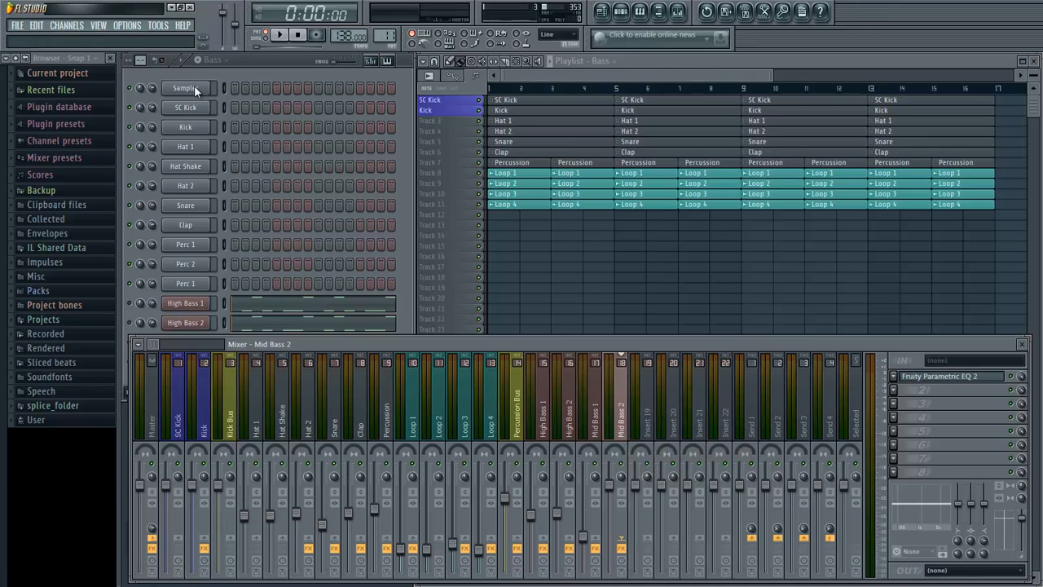
- Rename the Sylenth1 channel as Mid Bass 2 to match its mixer track
left_click(402, 256)
right_click(197, 368)
left_click(243, 379)
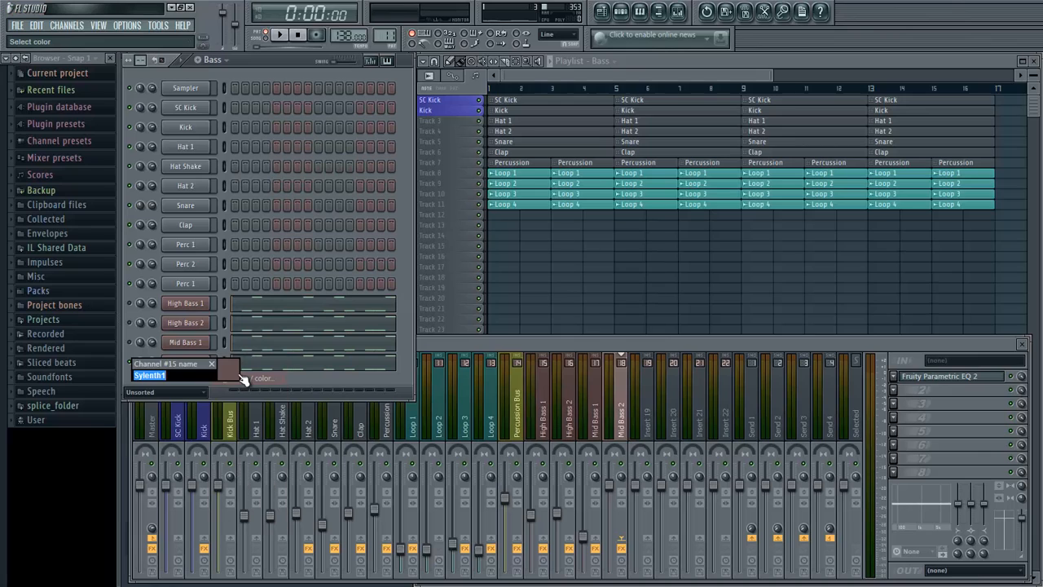
type("Mid Bass 2")
key("Return")
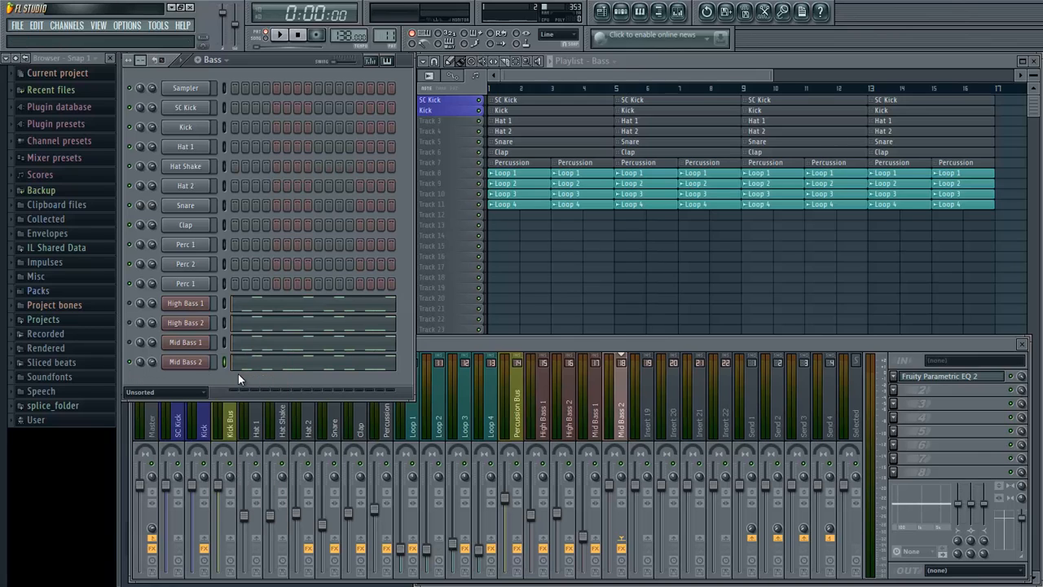
- Load another Fruity Parametric EQ 2 in the second effect slot of the Mid Bass 2 mixer track
left_click(616, 421)
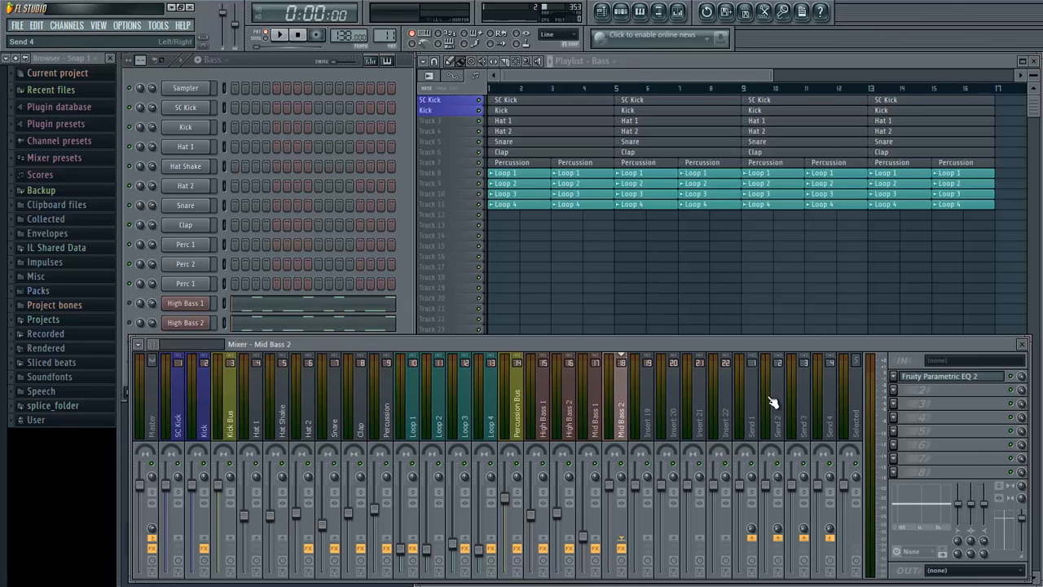
left_click(899, 394)
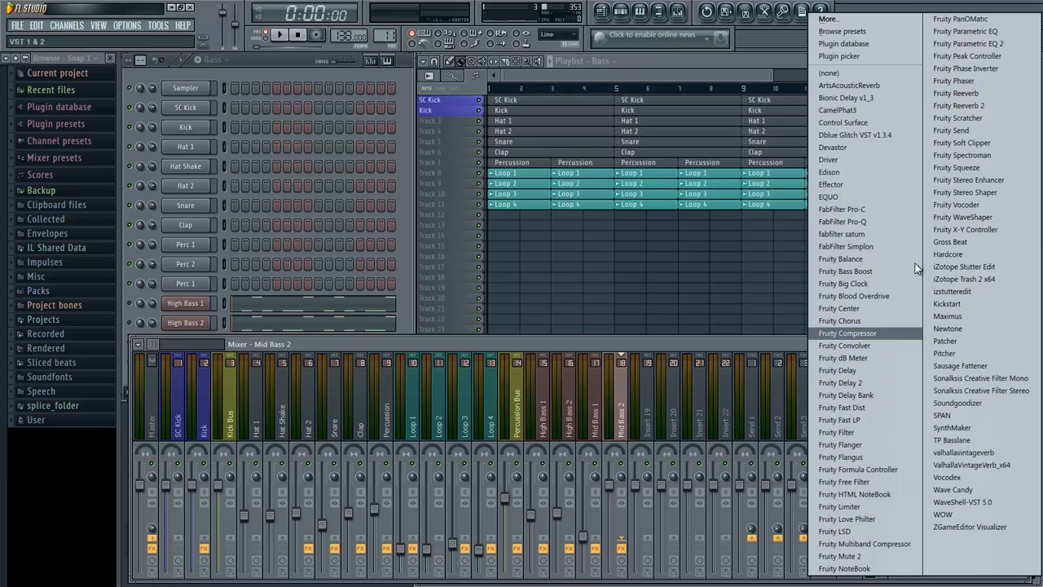
left_click(1009, 44)
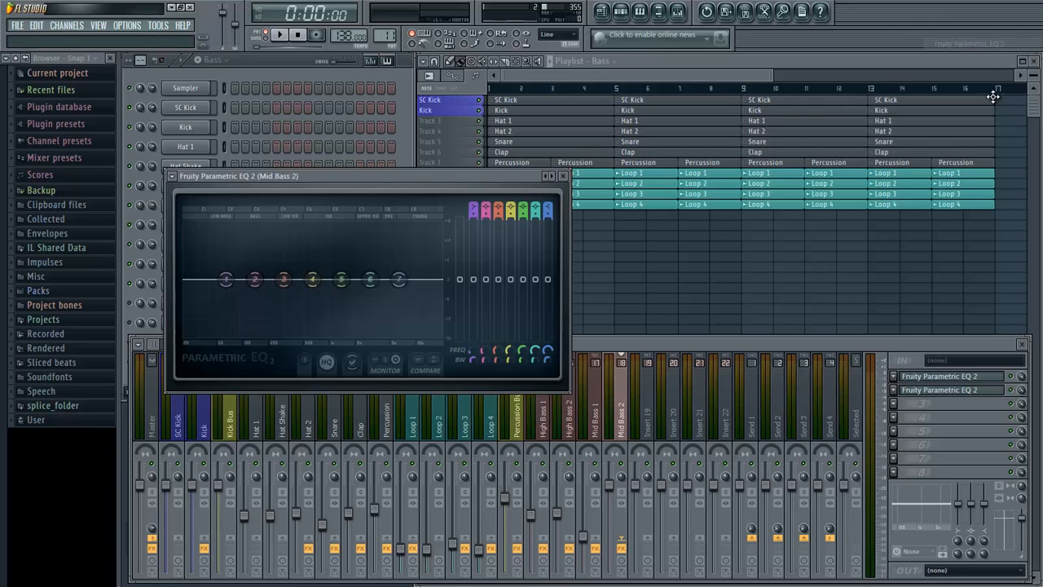
left_click(173, 176)
mouse_move(177, 187)
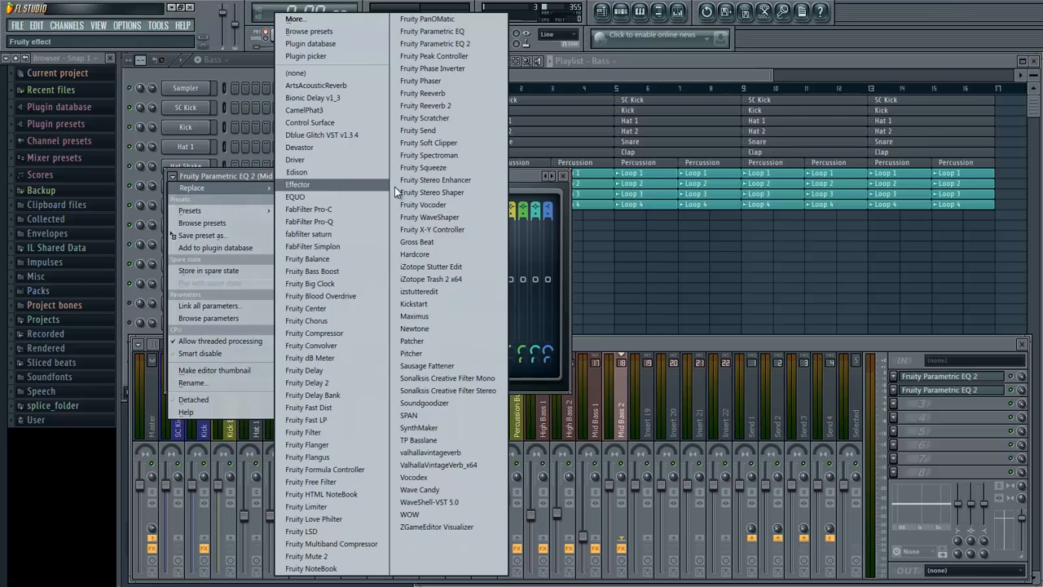
left_click(532, 176)
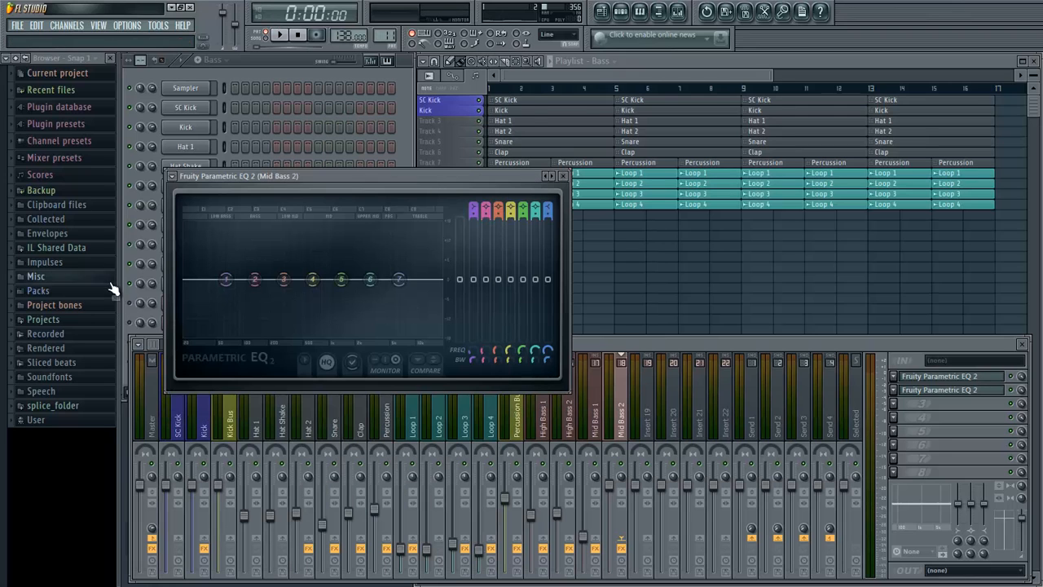
- Change band 1 of the second EQ to High pass and adjust its filter order
right_click(234, 280)
mouse_move(246, 314)
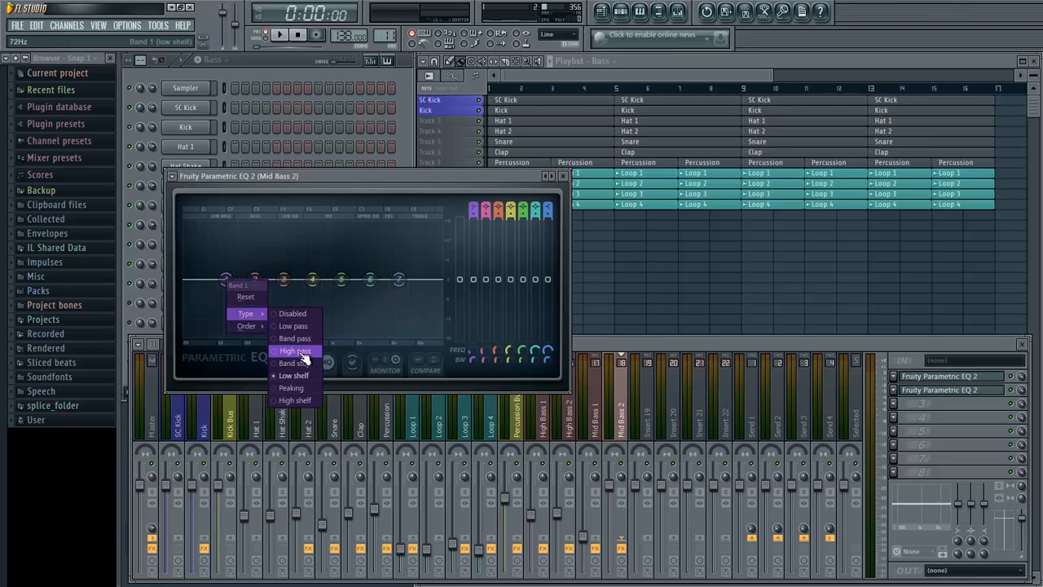
left_click(295, 350)
left_click(289, 401)
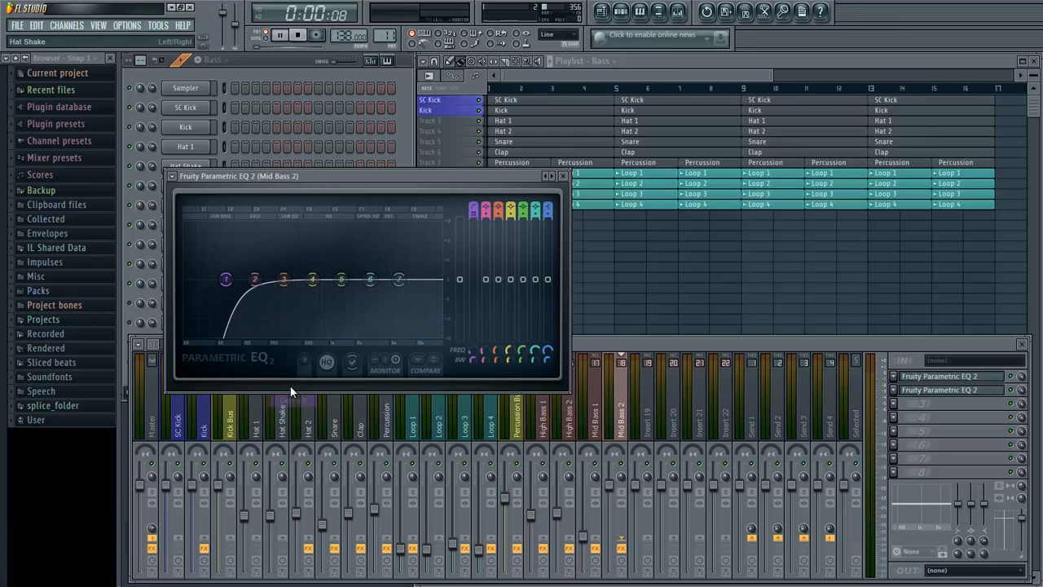
- During playback, boost EQ band 2, cut narrow notches with bands 3 and 4, and raise band 5 slightly between them
key("space")
left_click_drag(263, 278, 273, 319)
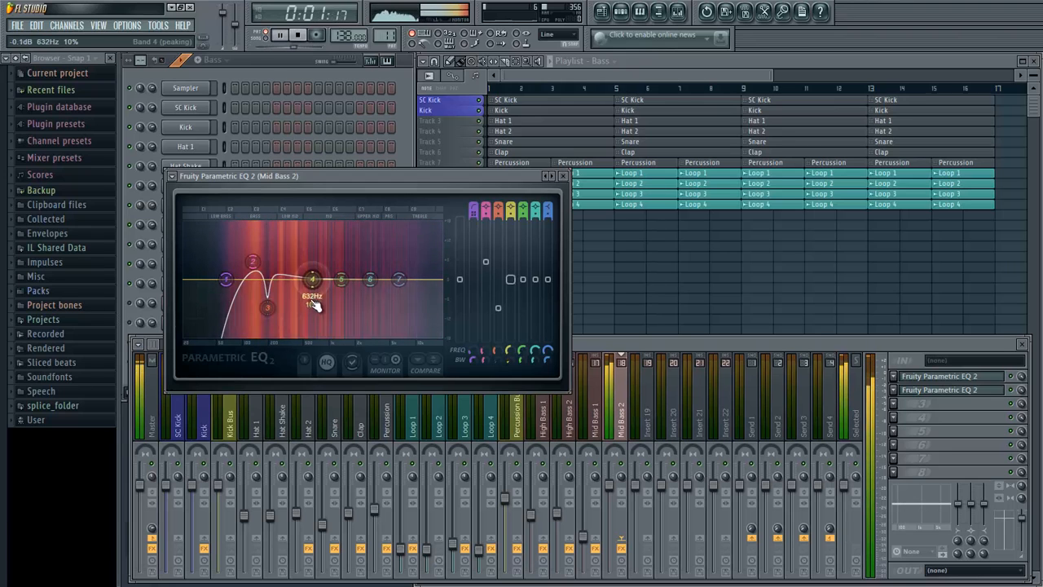
left_click_drag(312, 302, 293, 314)
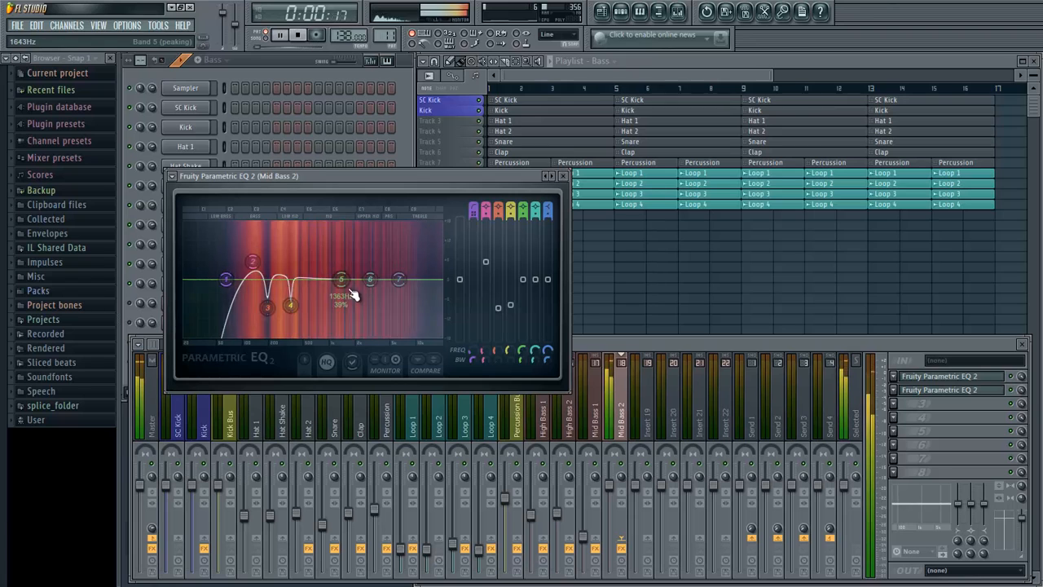
left_click_drag(342, 280, 273, 291)
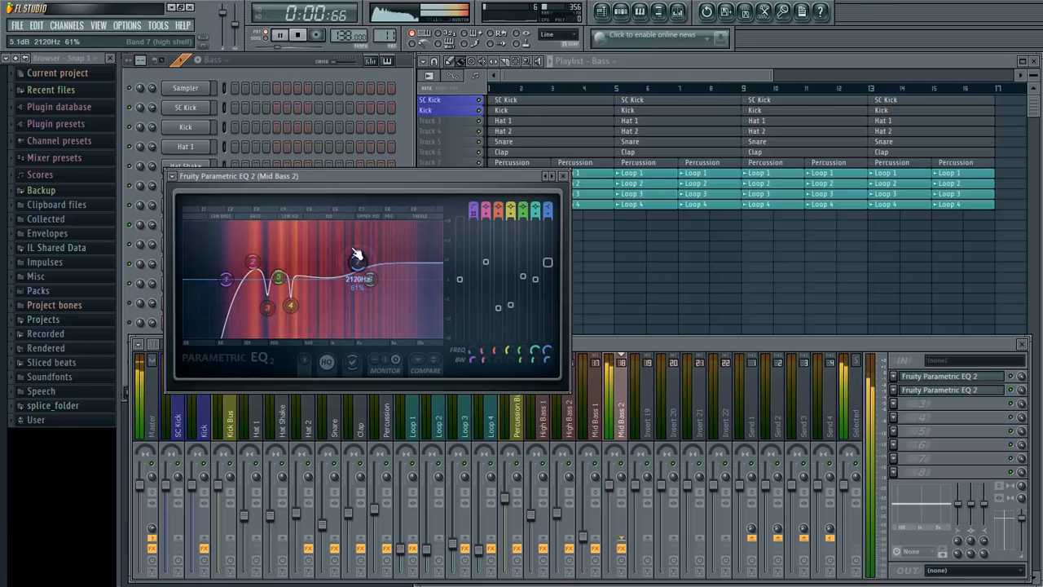
- Lift the highs with a band 7 shelf of about 5 dB and a slight band 6 boost, then close the EQ
left_click_drag(370, 277, 349, 267)
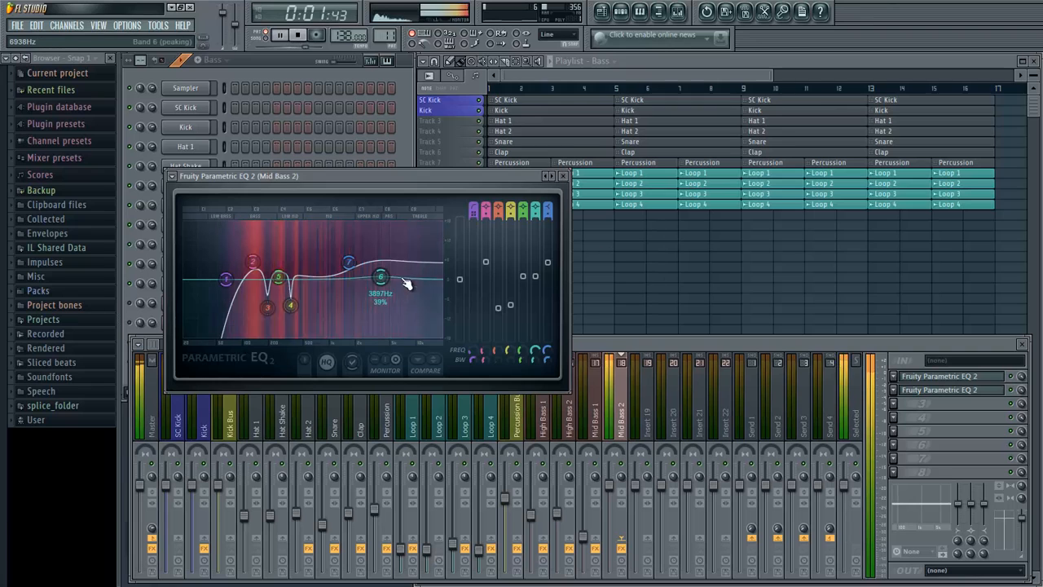
left_click_drag(380, 277, 396, 273)
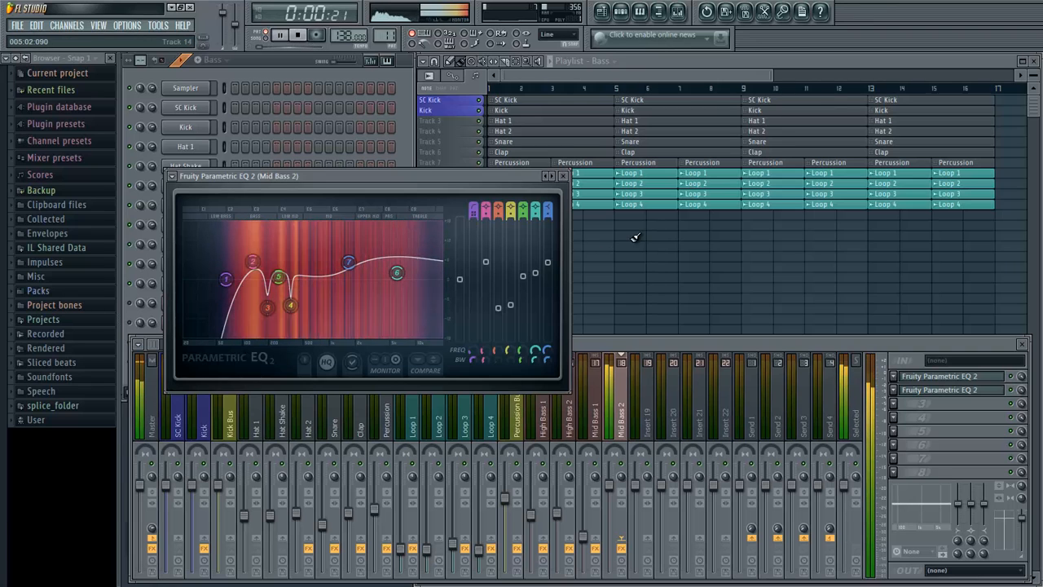
key("space")
left_click(563, 176)
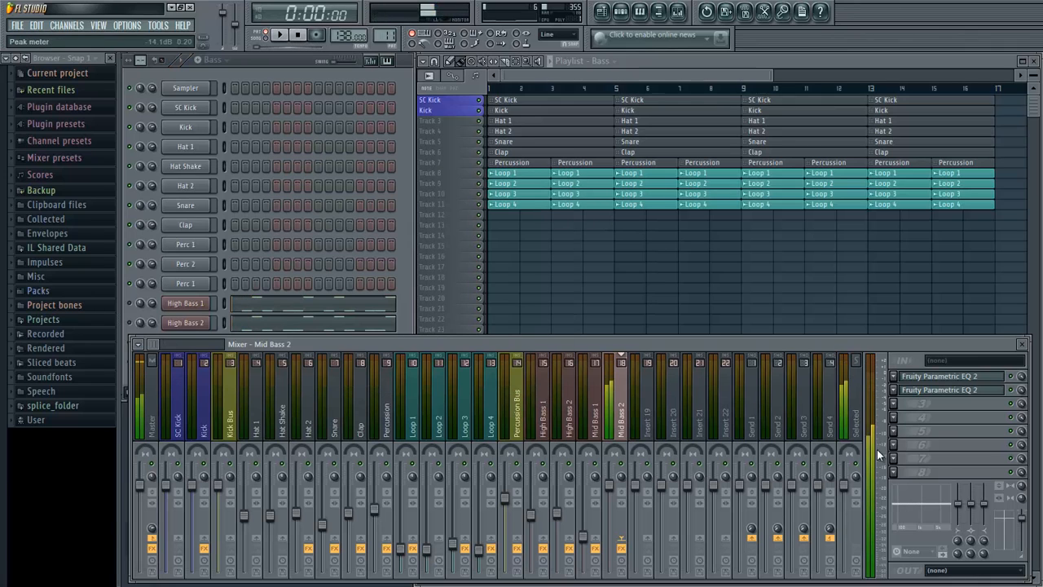
- Load a third Fruity Parametric EQ 2 in slot 3 of Mid Bass 2 and apply the 20Hz cut preset
left_click(893, 403)
left_click(974, 43)
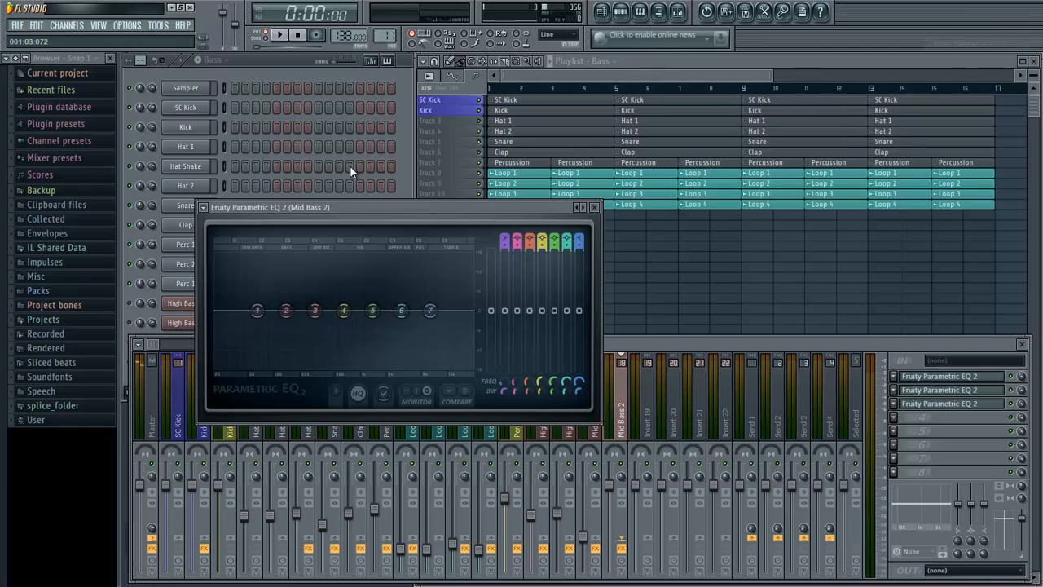
left_click(204, 208)
mouse_move(245, 242)
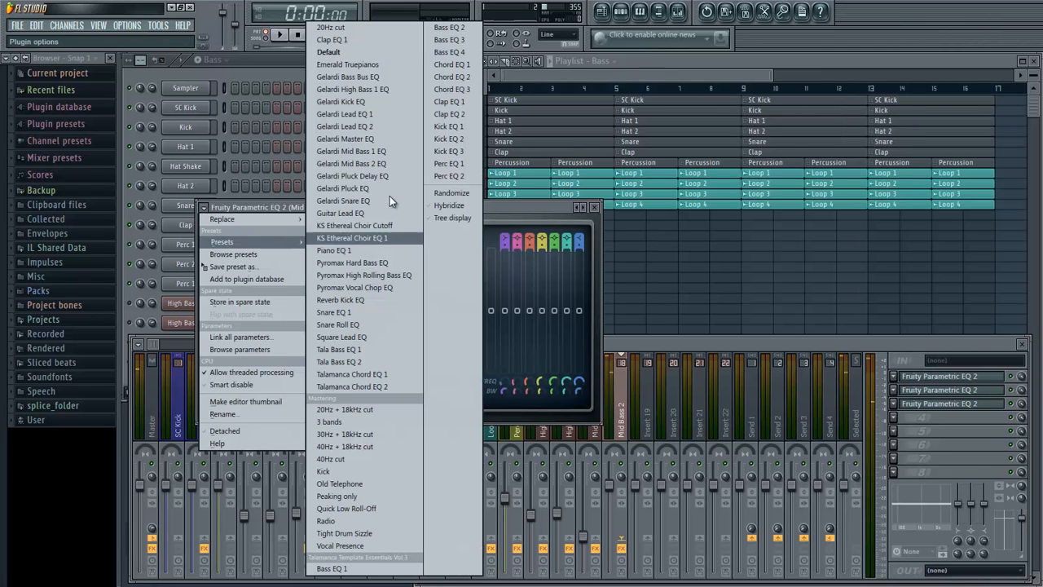
left_click(367, 28)
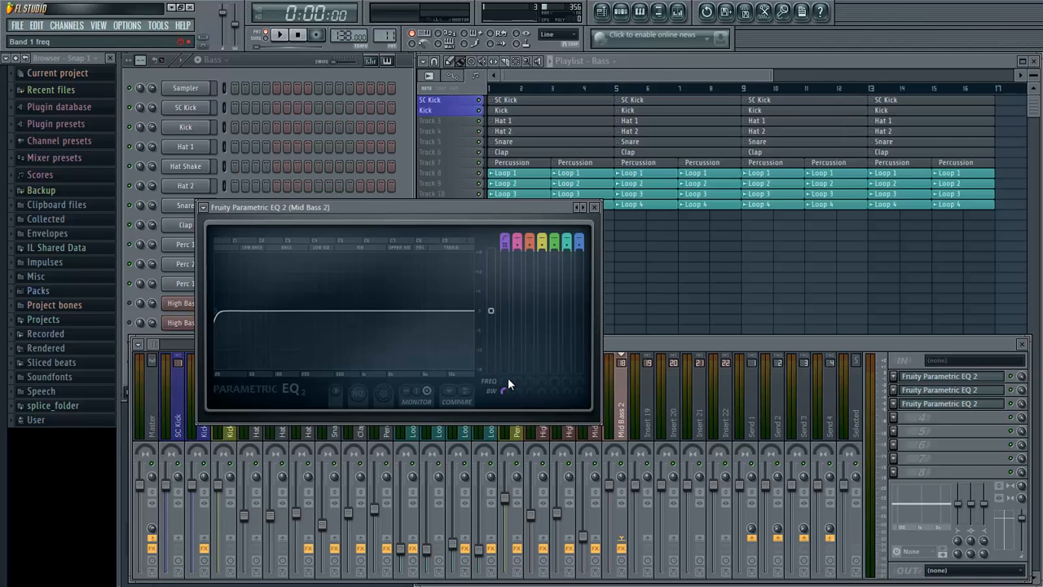
- Raise the third EQ's high-pass cutoff to about 183 Hz during playback and close the EQ
key("space")
left_click_drag(501, 378, 521, 272)
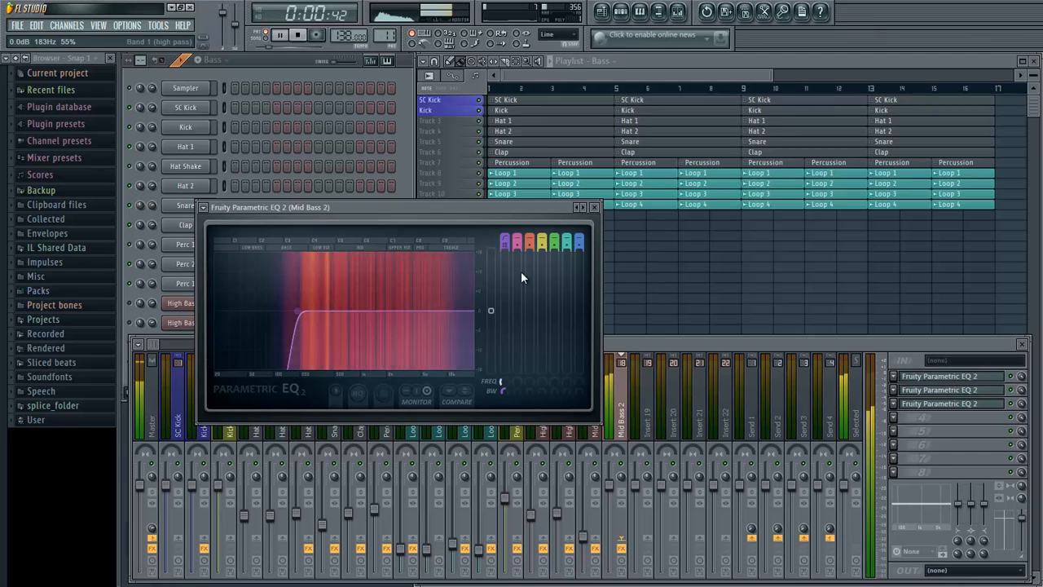
key("space")
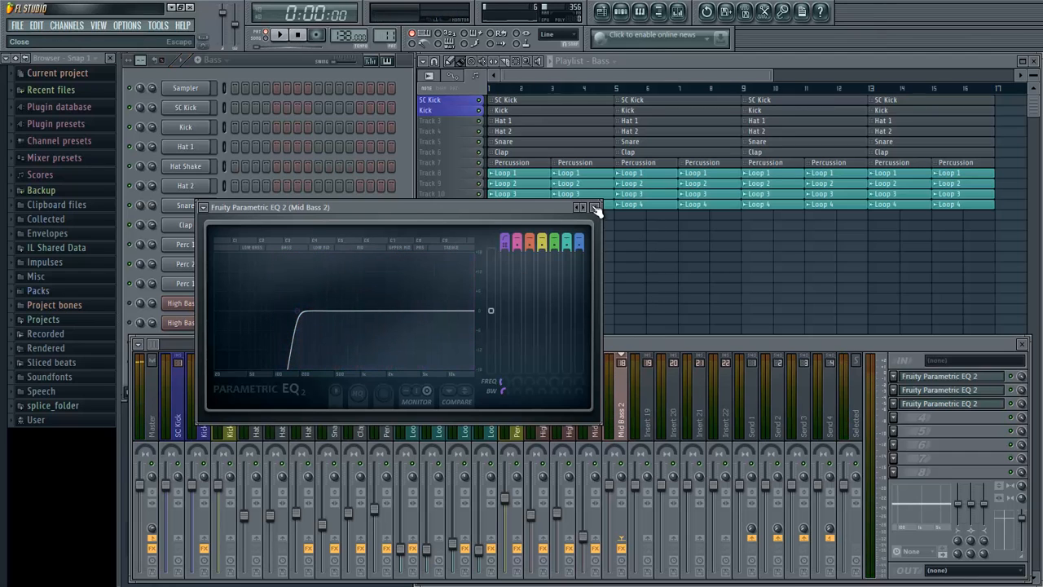
left_click(597, 213)
- Set Mid Bass 2's Main Volume in Sylenth1 to 2.64 and lower its mixer fader while listening
key("space")
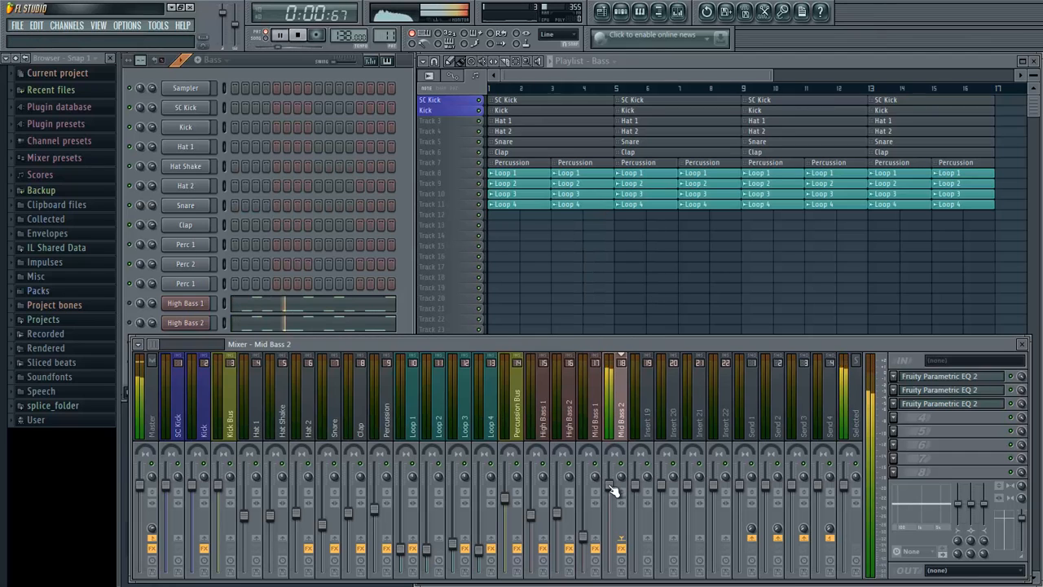
key("space")
left_click(405, 309)
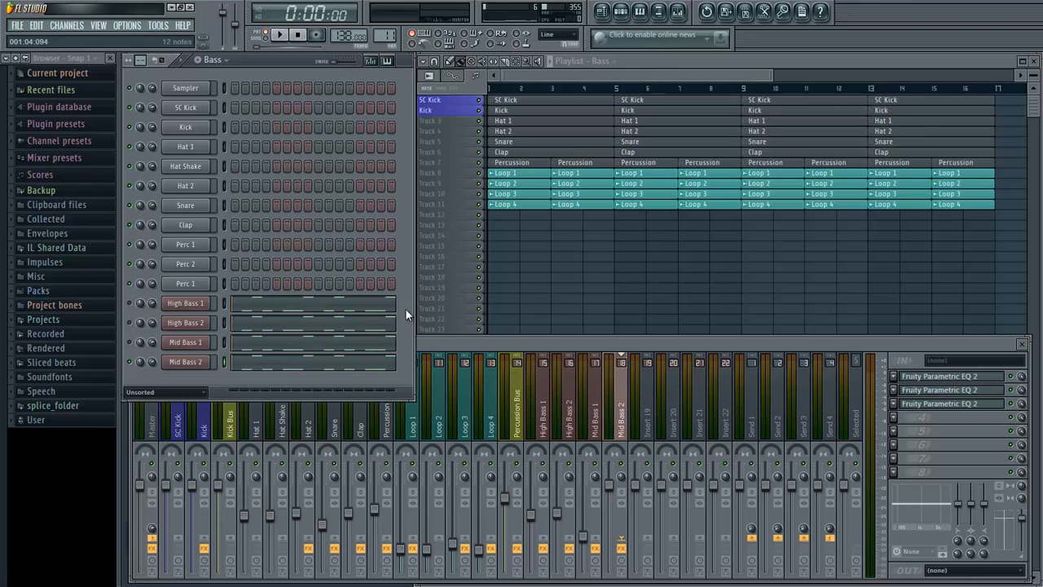
left_click(186, 362)
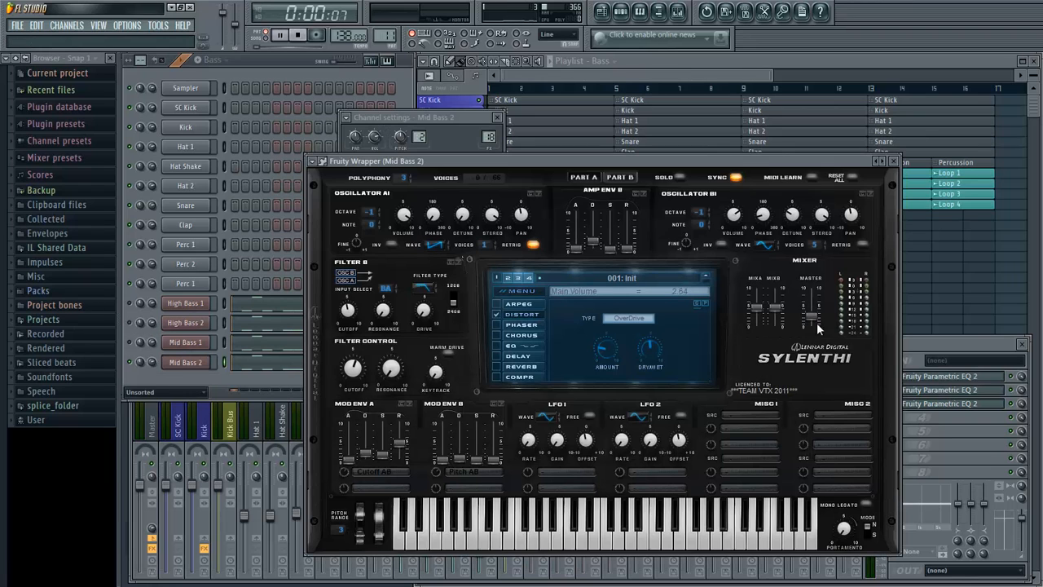
left_click(894, 161)
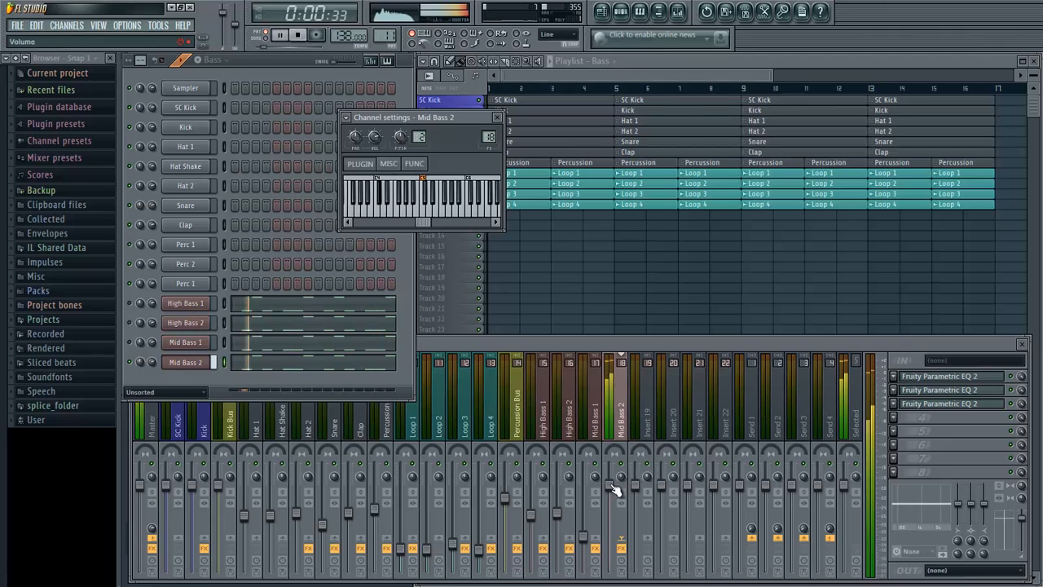
left_click_drag(614, 489, 617, 560)
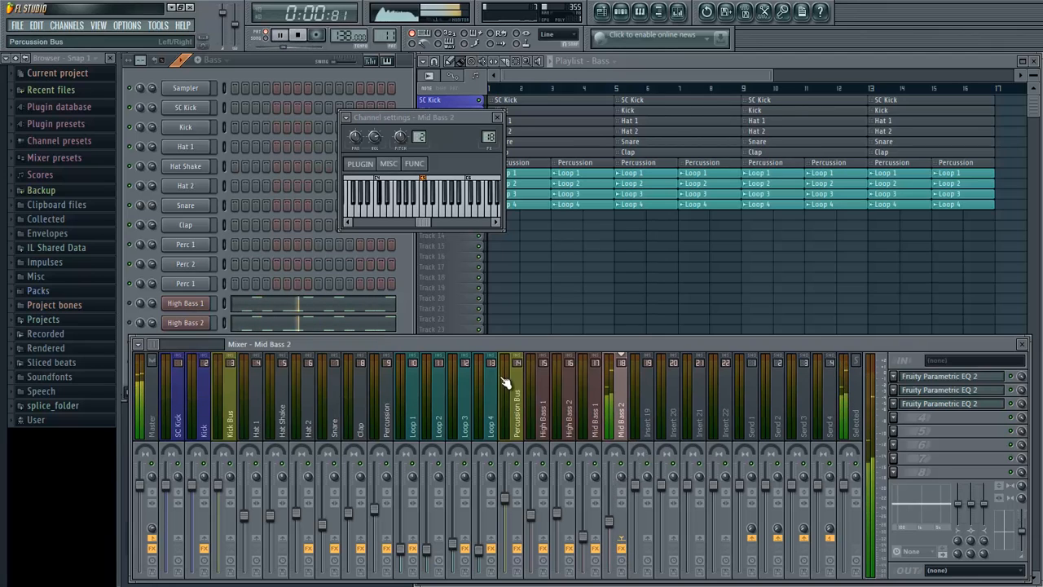
key("space")
- Unmute the other three bass channels, play them together with Mid Bass 2, and close its channel settings
left_click(322, 329)
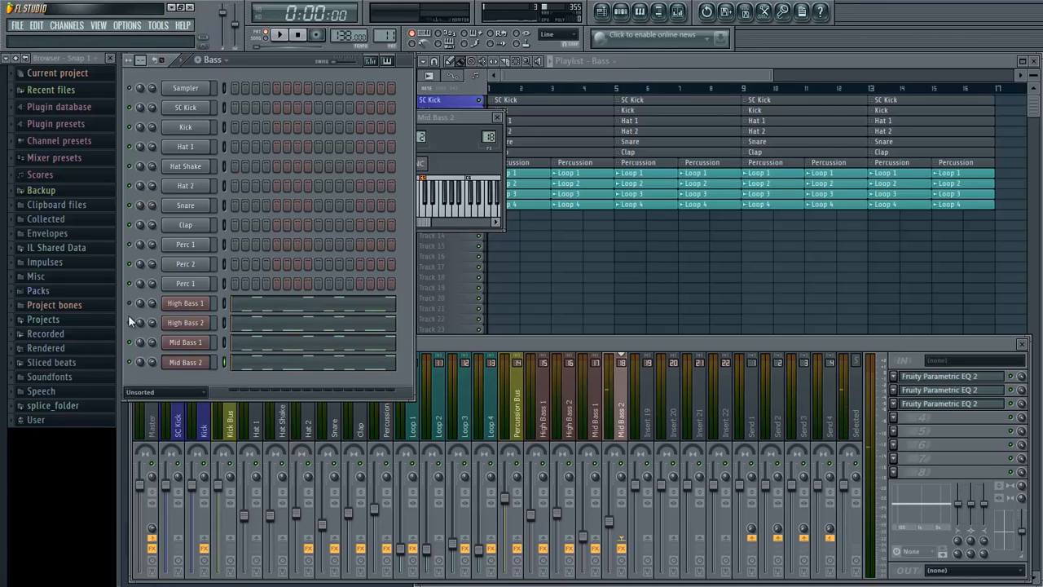
key("space")
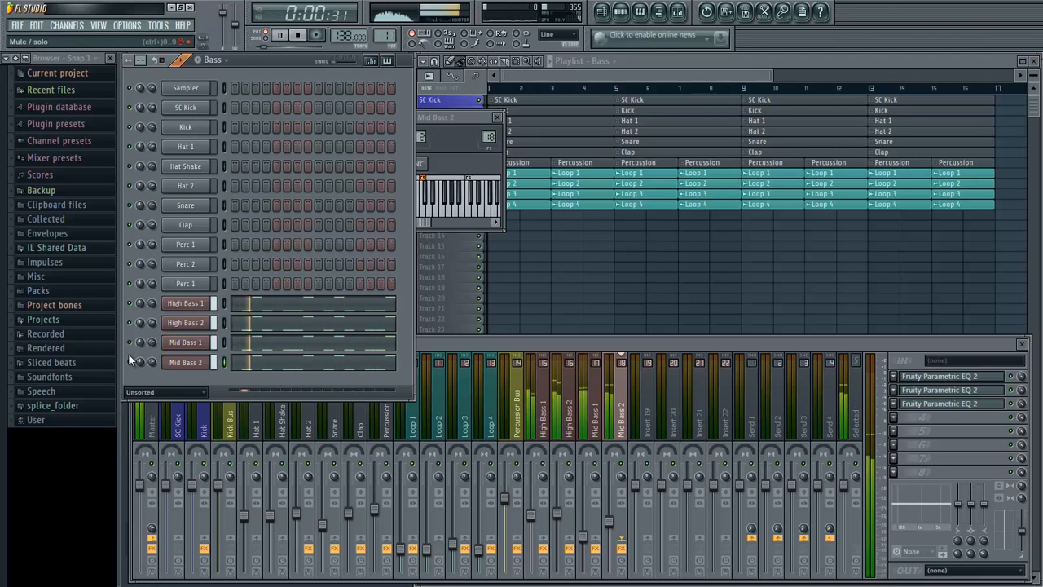
left_click(472, 117)
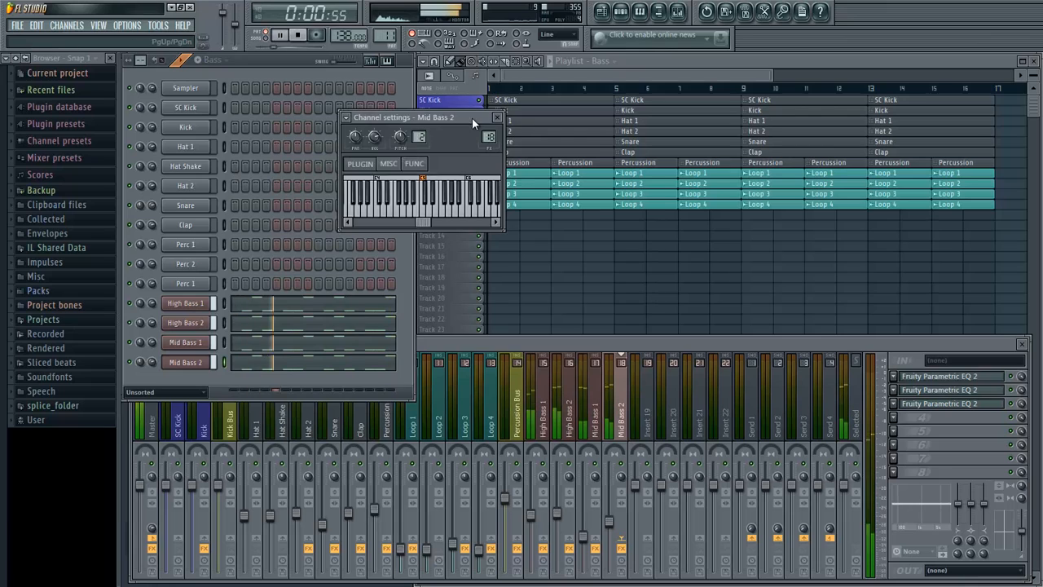
left_click_drag(473, 119, 487, 145)
key("space")
left_click(511, 143)
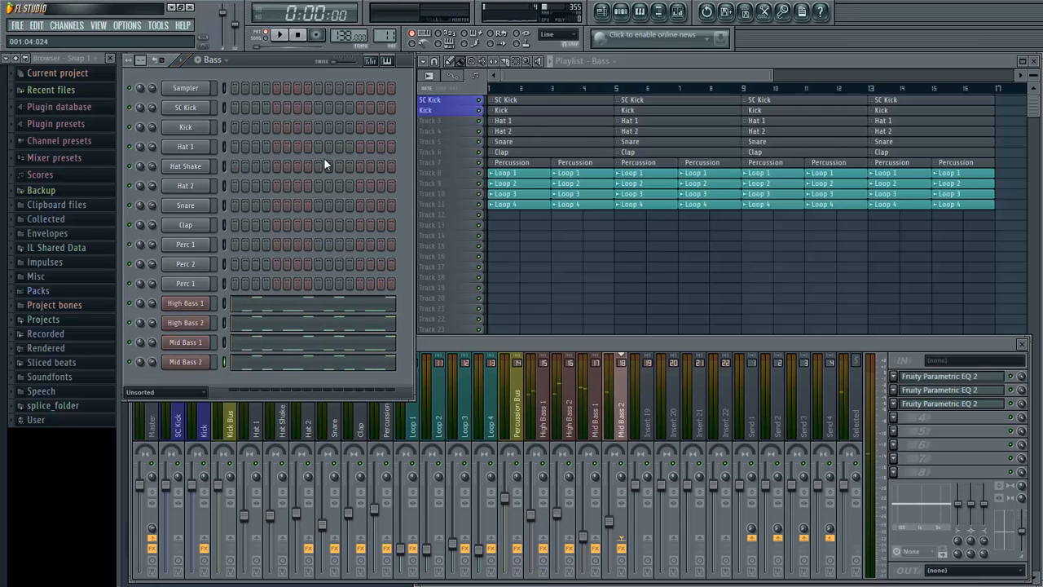
- Add a new Sylenth1 channel for another bass layer and move its plugin window clear of the channel rack
left_click(67, 25)
mouse_move(82, 37)
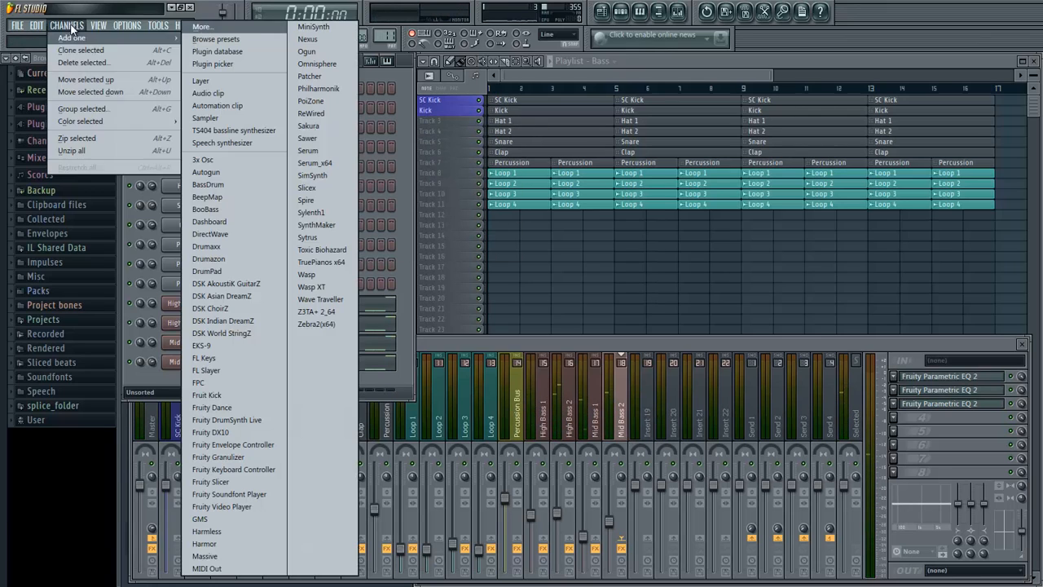
left_click(325, 210)
left_click_drag(275, 180, 459, 185)
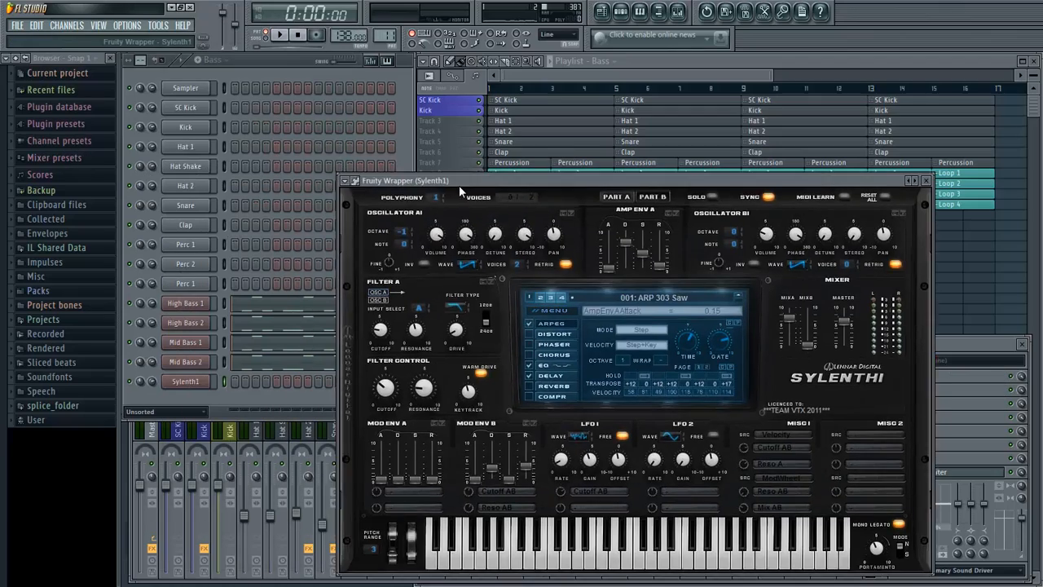
- Load the preset file KS Trance 11 Mid Bass1.fxp from the VST folder into the new Sylenth1
left_click(355, 176)
left_click(452, 195)
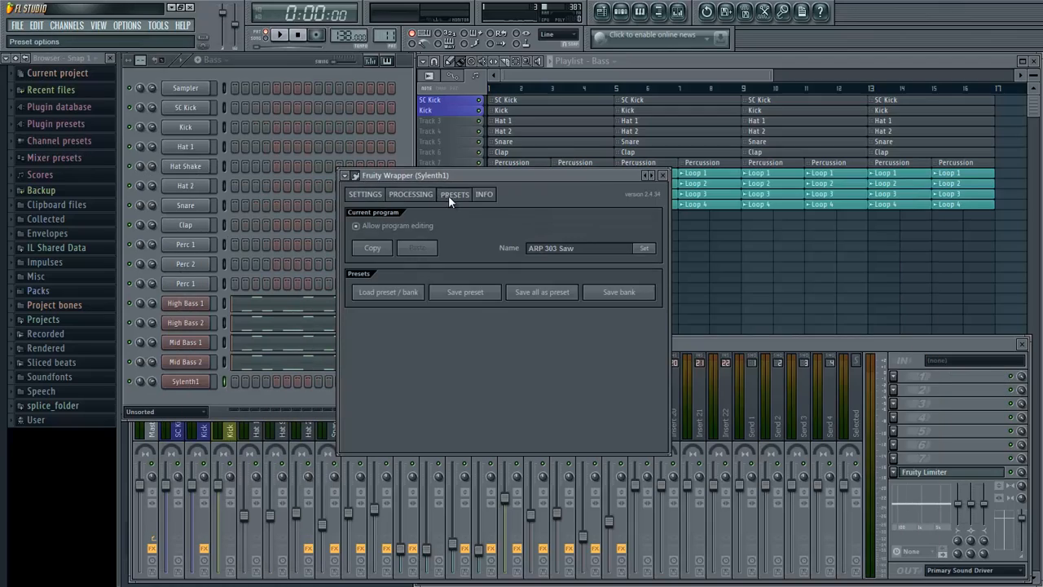
left_click(409, 291)
scroll(838, 305, "down", 10)
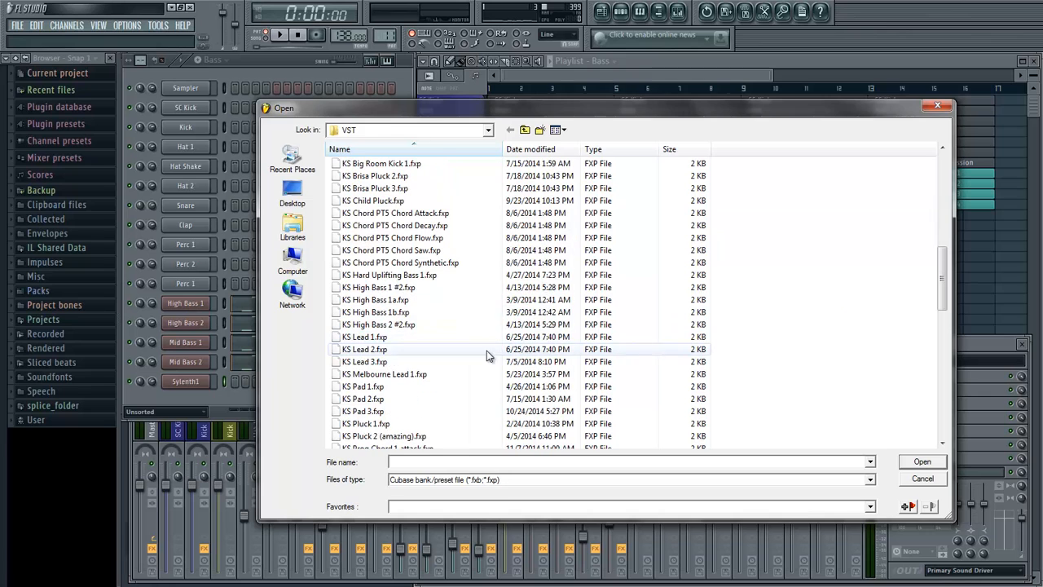
scroll(465, 371, "down", 10)
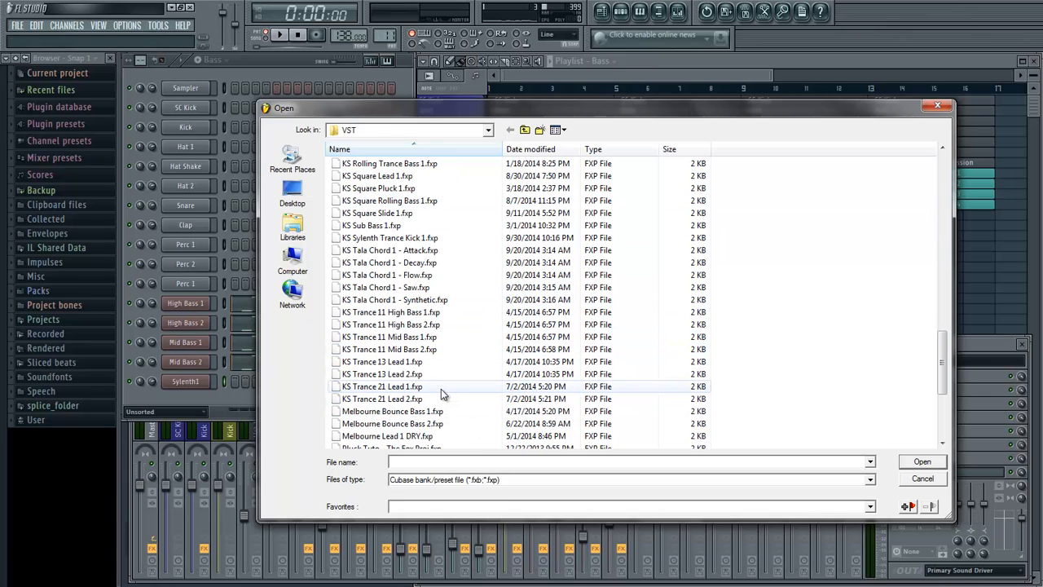
double_click(451, 338)
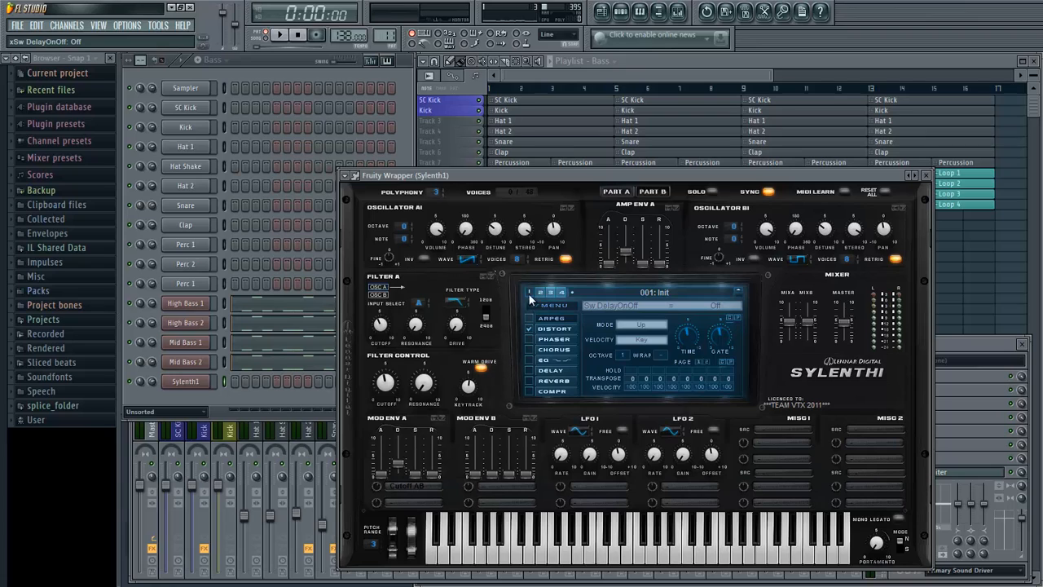
- Examine the preset's Part A, Part B and distortion settings, audition it with low notes, and close Sylenth1
left_click(654, 191)
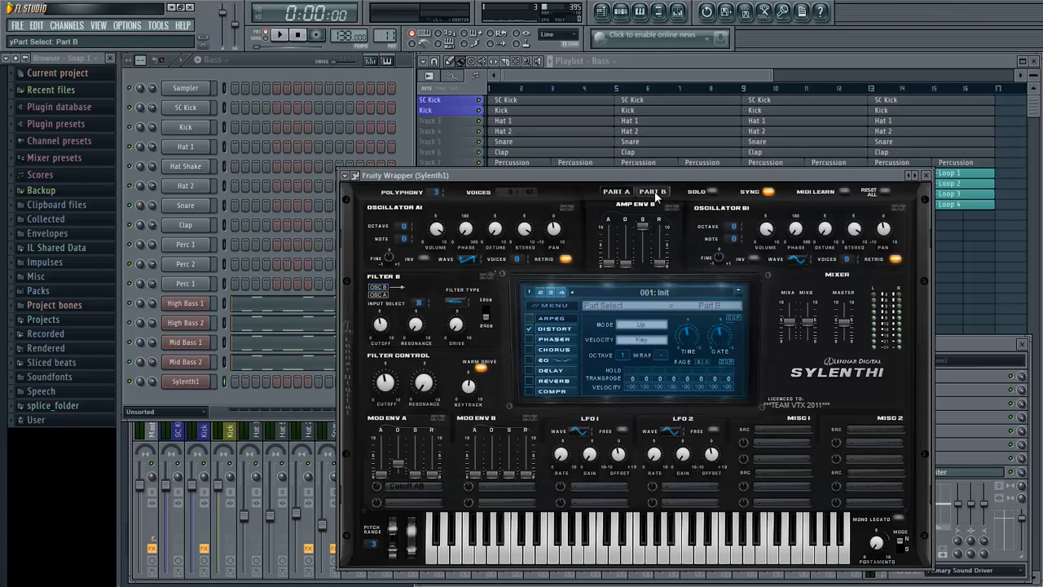
left_click(654, 189)
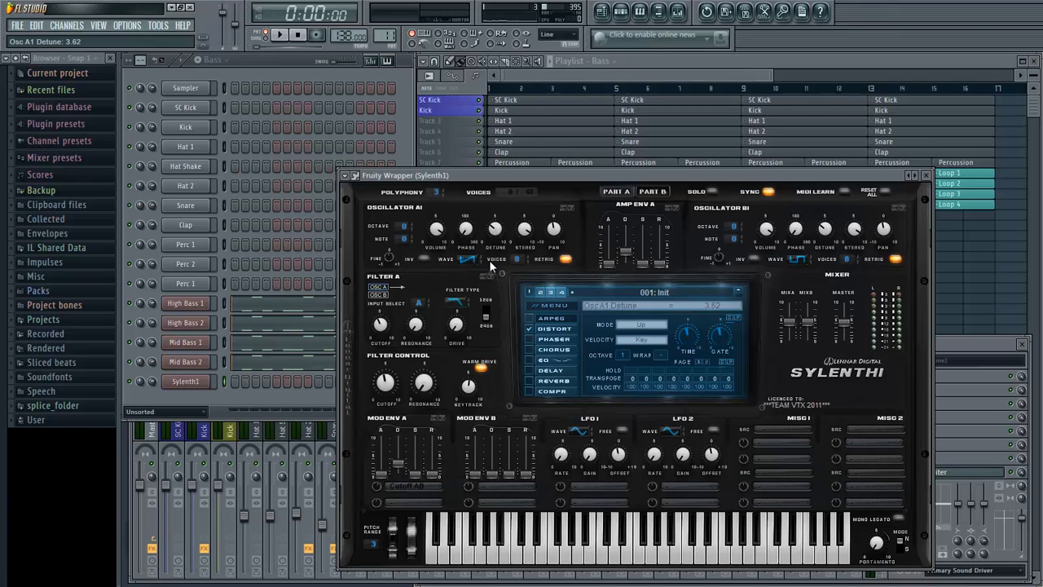
left_click(565, 329)
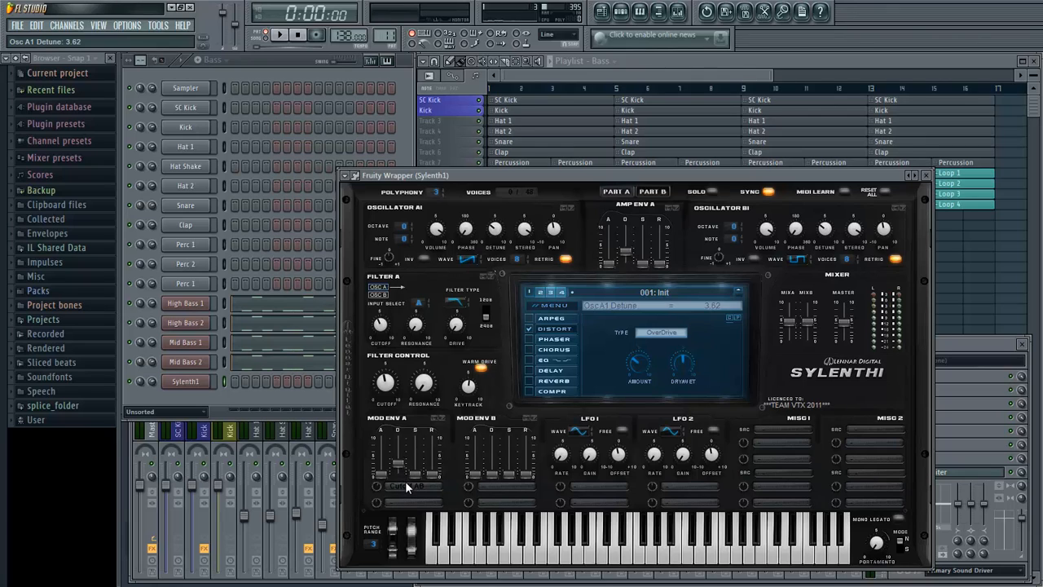
key("q")
key("z")
key("z")
key("z")
left_click(406, 154)
left_click(926, 175)
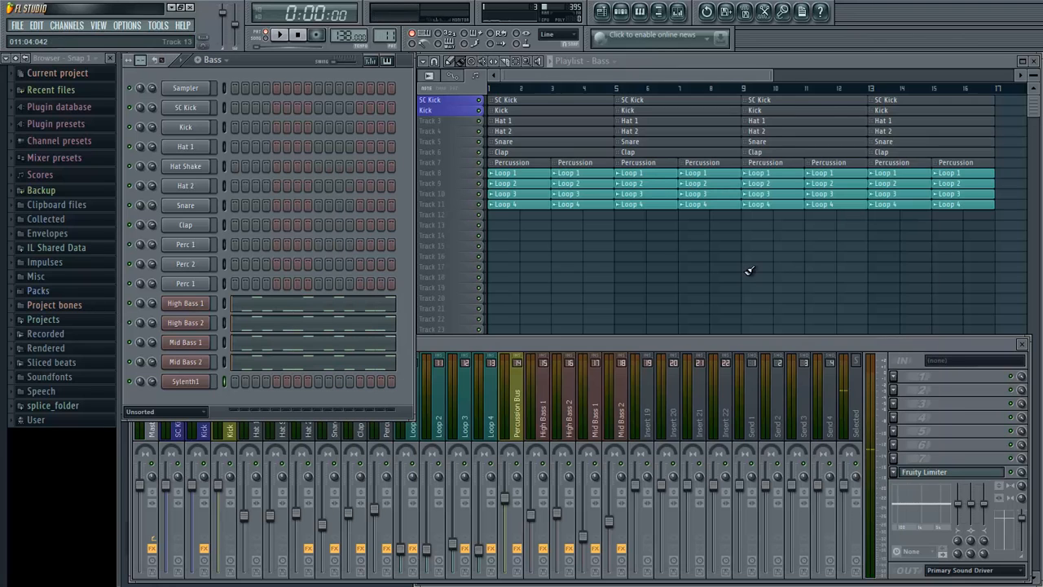
- Paste the copied bass notes into the new Sylenth1 channel and play the pattern with that channel soloed
right_click(213, 380)
mouse_move(254, 444)
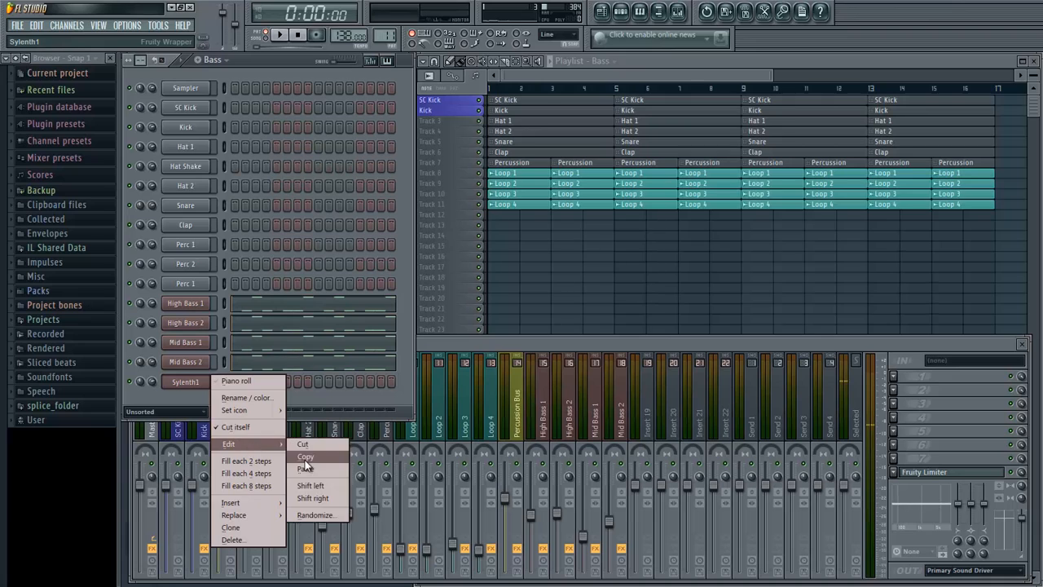
left_click(307, 470)
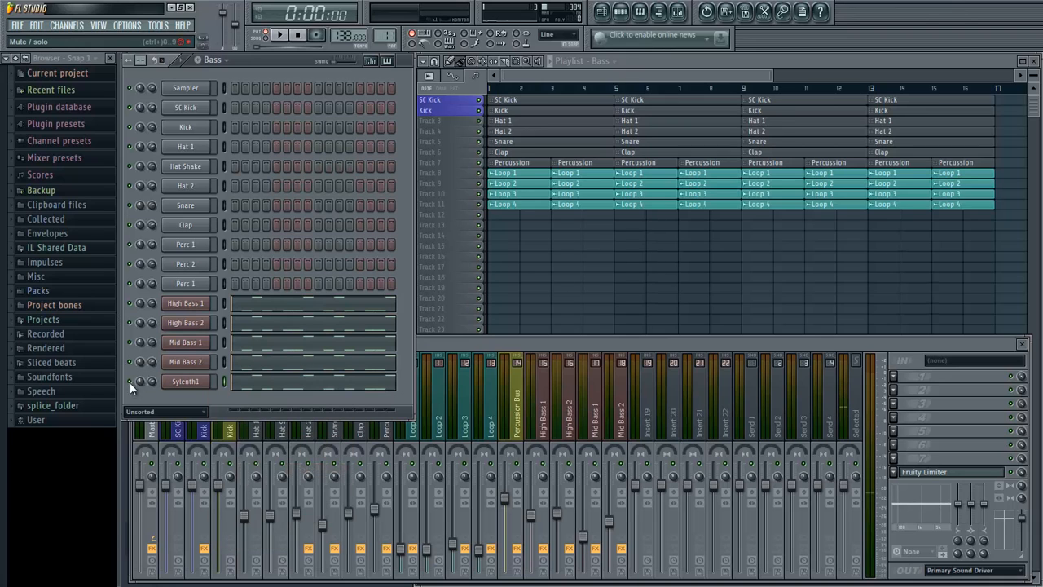
key("space")
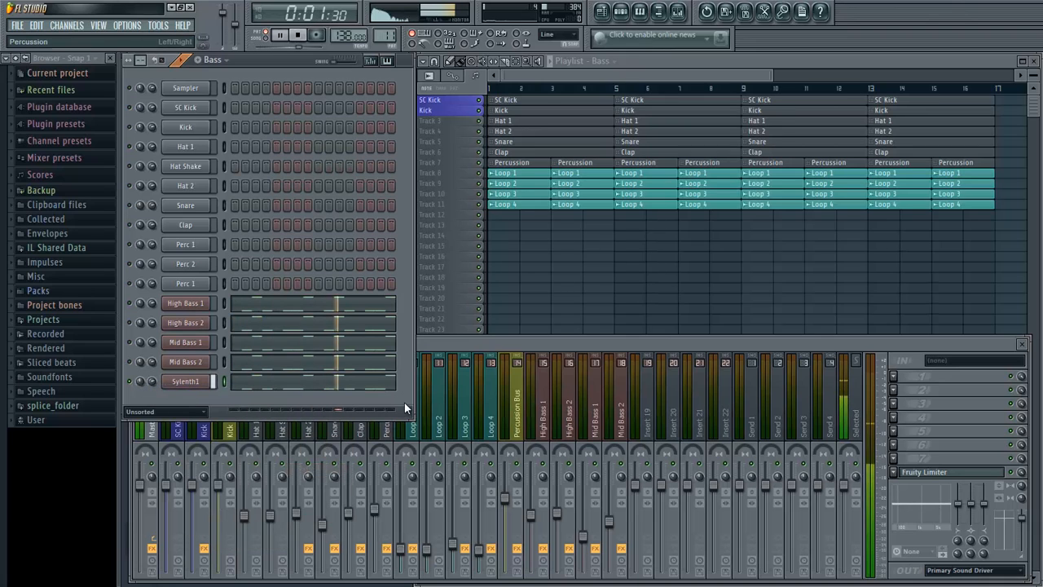
key("space")
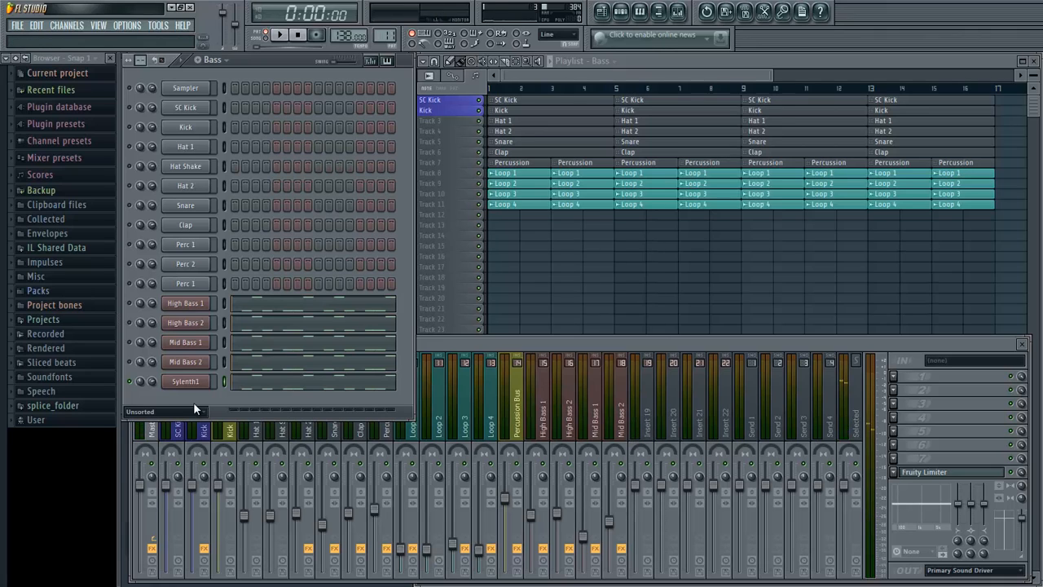
- Rename the new Sylenth1 channel to Mid Bass 3
right_click(207, 376)
left_click(230, 398)
type("Mid")
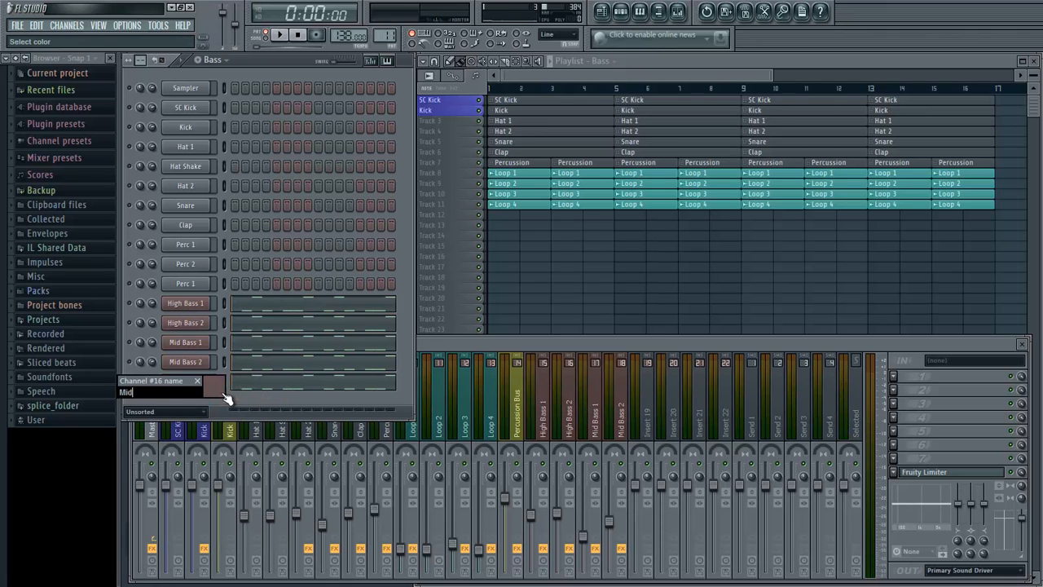
type(" Bass 3")
key("Return")
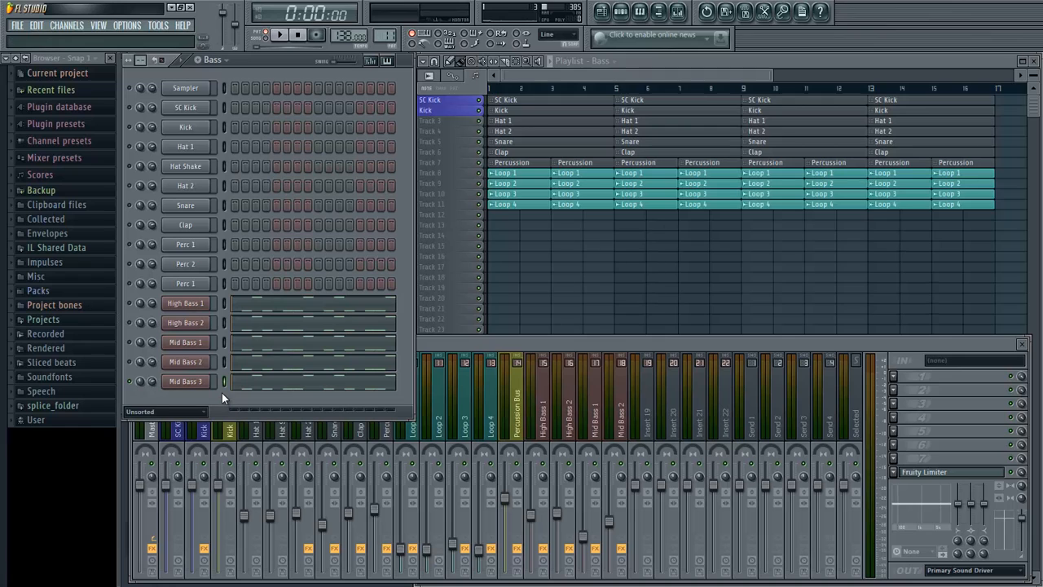
- Link the Mid Bass 3 channel to mixer Insert 19 and lower that track's fader slightly below default while listening
right_click(650, 412)
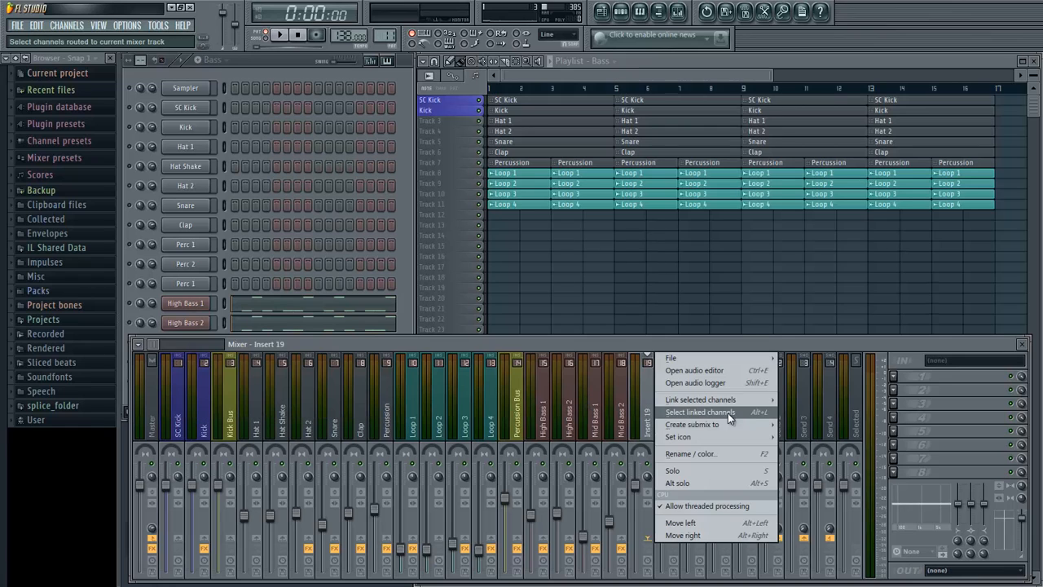
mouse_move(734, 401)
left_click(789, 400)
left_click_drag(640, 487, 640, 542)
left_click_drag(642, 54, 641, 24)
key("z")
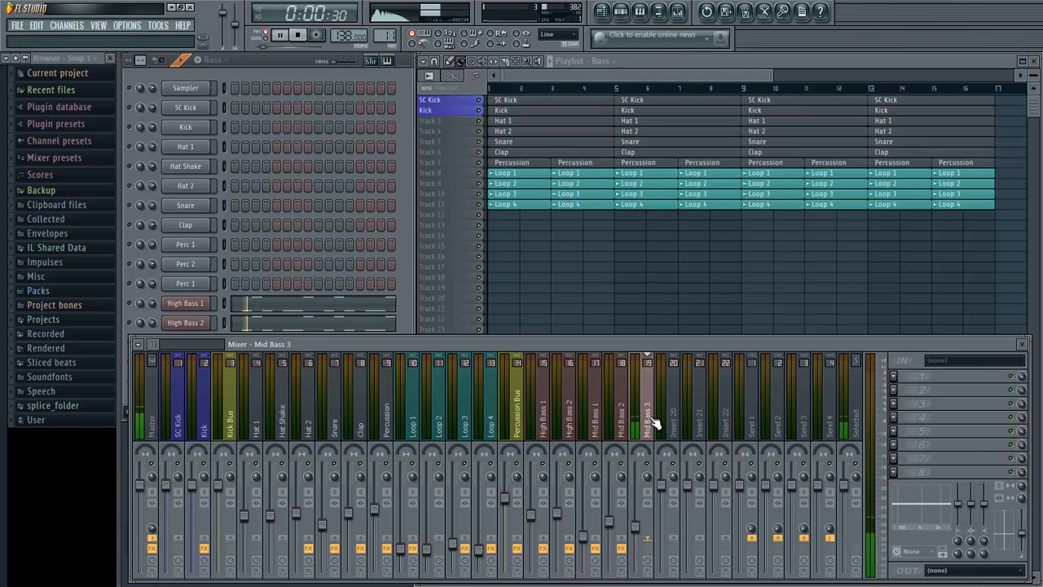
left_click_drag(639, 528, 638, 489)
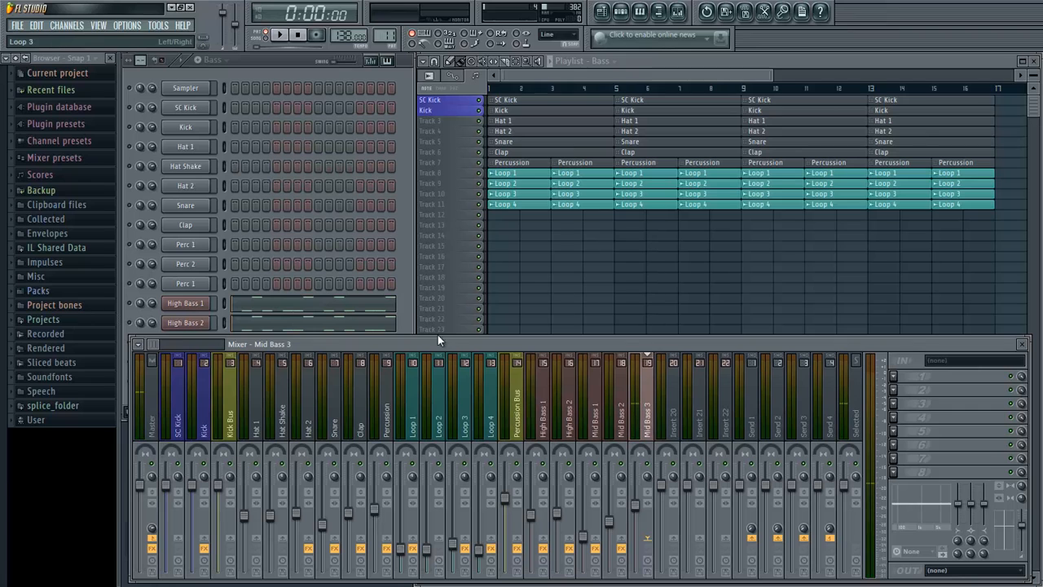
- Load Fruity Parametric EQ 2 in slot 1 of the Mid Bass 3 mixer track and start playback
left_click(186, 381)
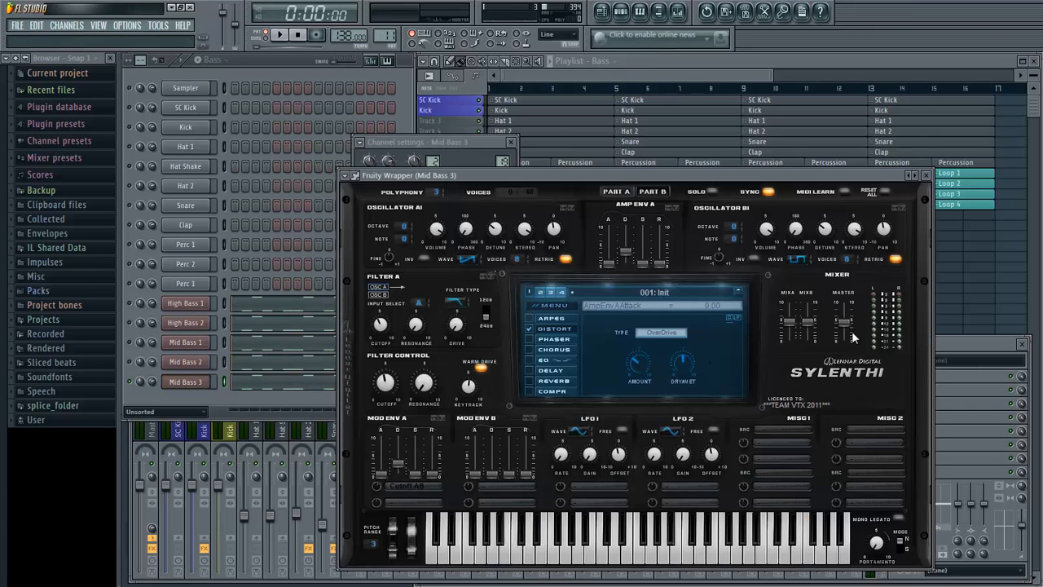
left_click(926, 175)
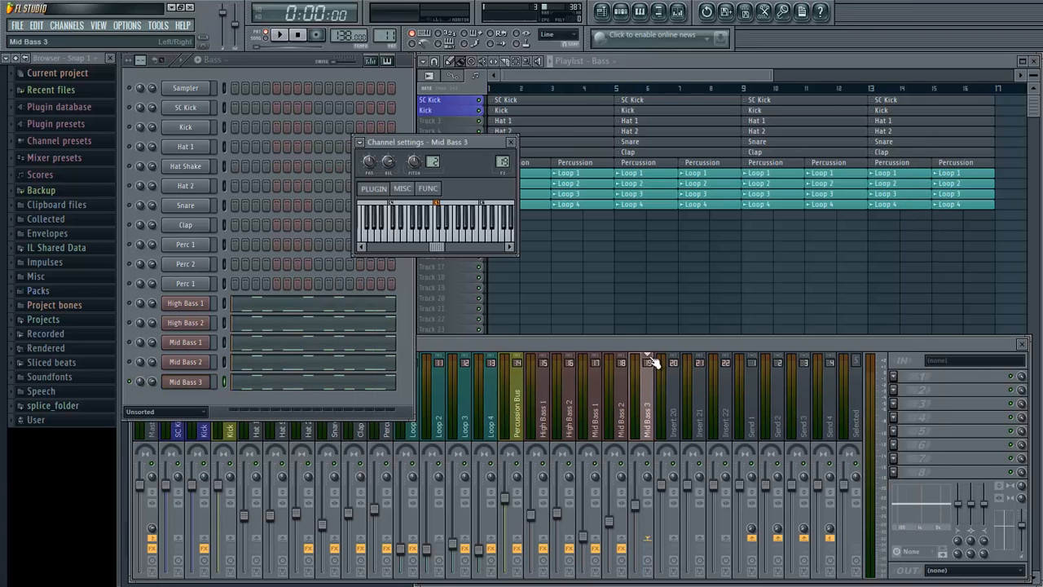
left_click(894, 376)
left_click(997, 35)
key("space")
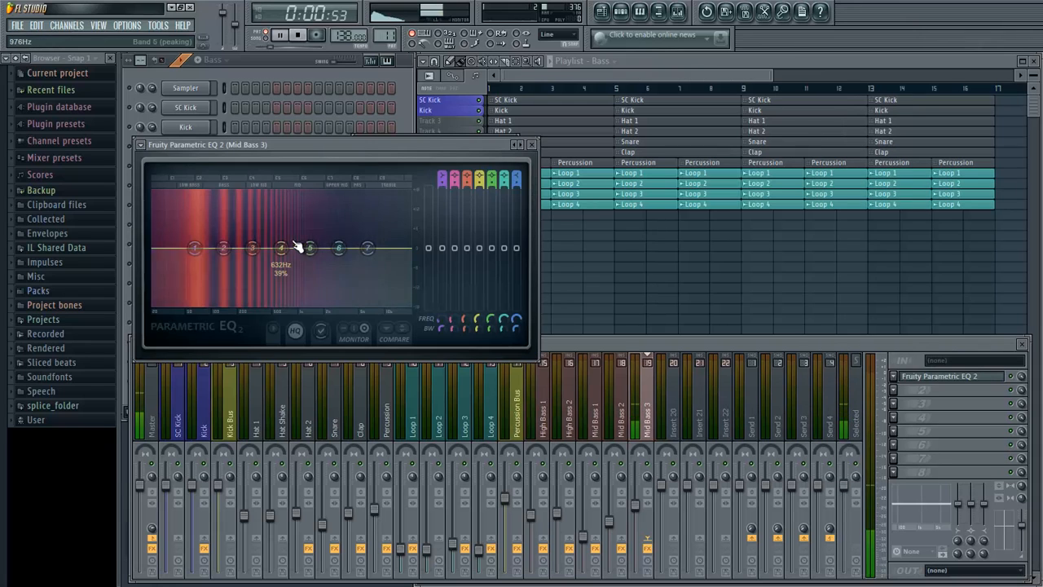
- Boost bands 2, 3 and 4 and the band 7 high shelf in the first EQ, with band 2 about 4.4 dB at 113 Hz
left_click_drag(285, 250, 251, 247)
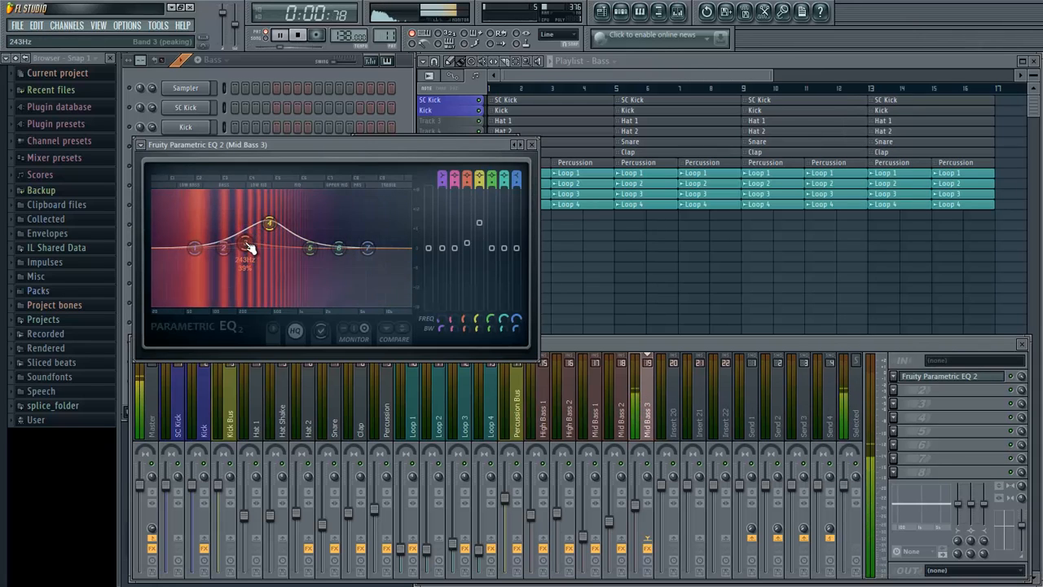
left_click_drag(370, 250, 330, 218)
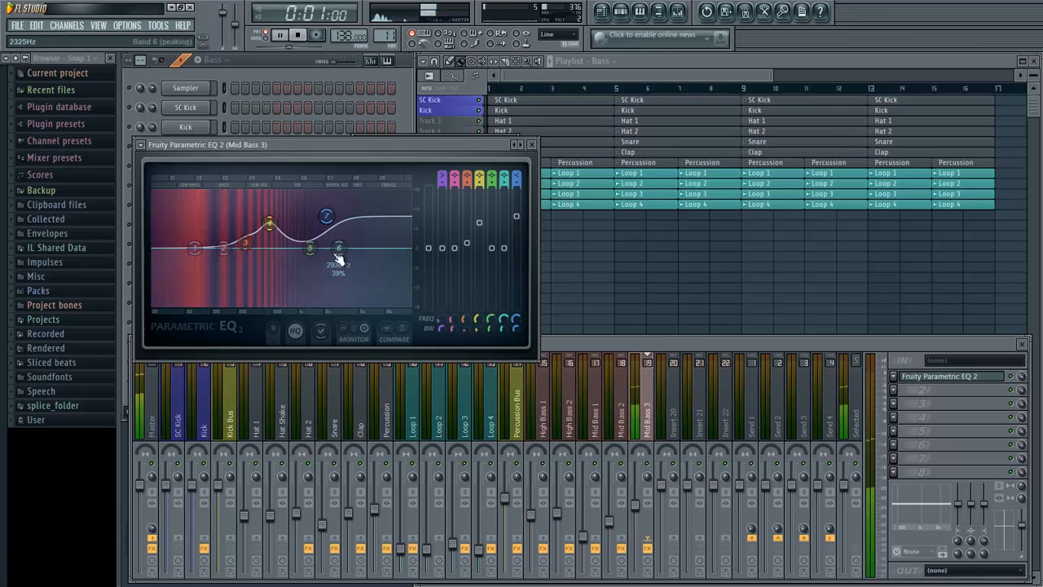
left_click_drag(223, 248, 214, 234)
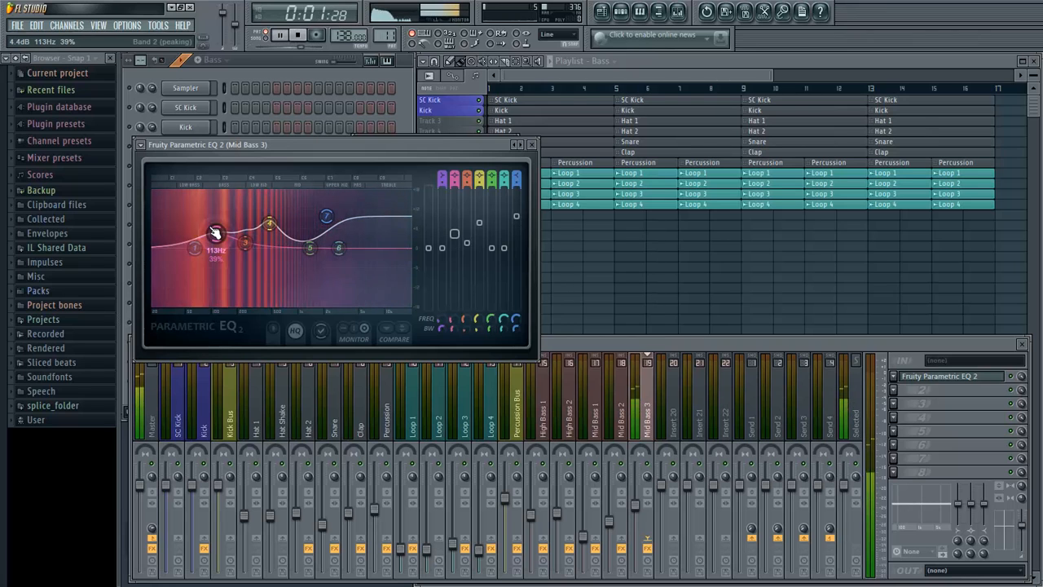
left_click(531, 144)
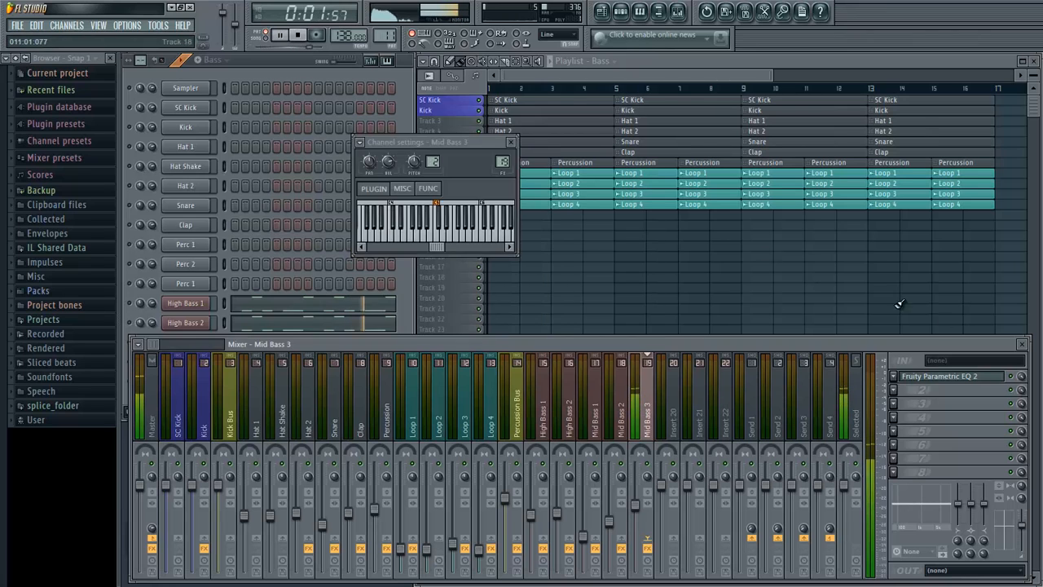
left_click(921, 376)
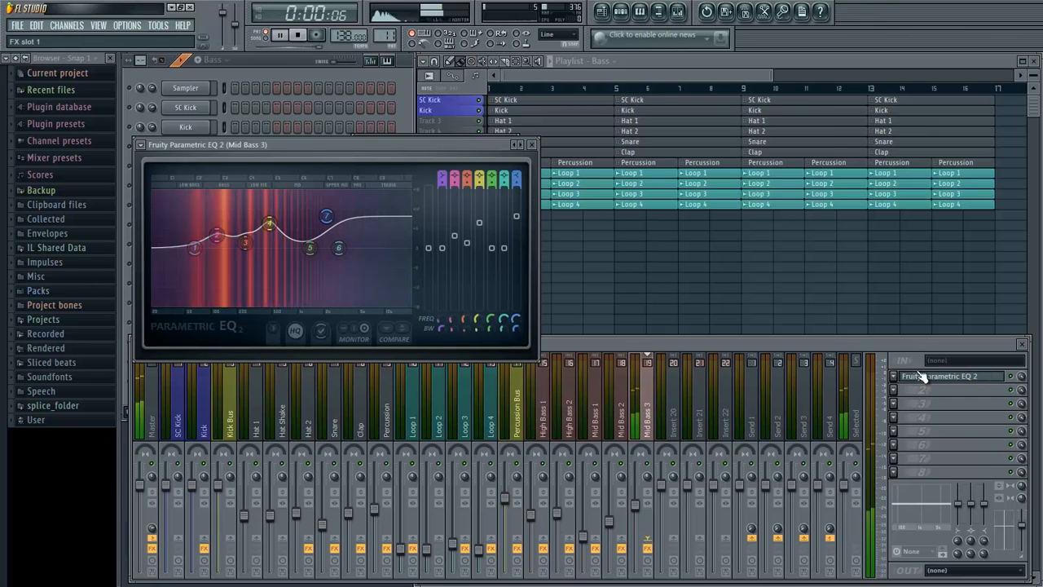
left_click(945, 378)
- Load a second Fruity Parametric EQ 2 in slot 2 of Mid Bass 3 and make band 1 a steeper high-pass filter
left_click(893, 389)
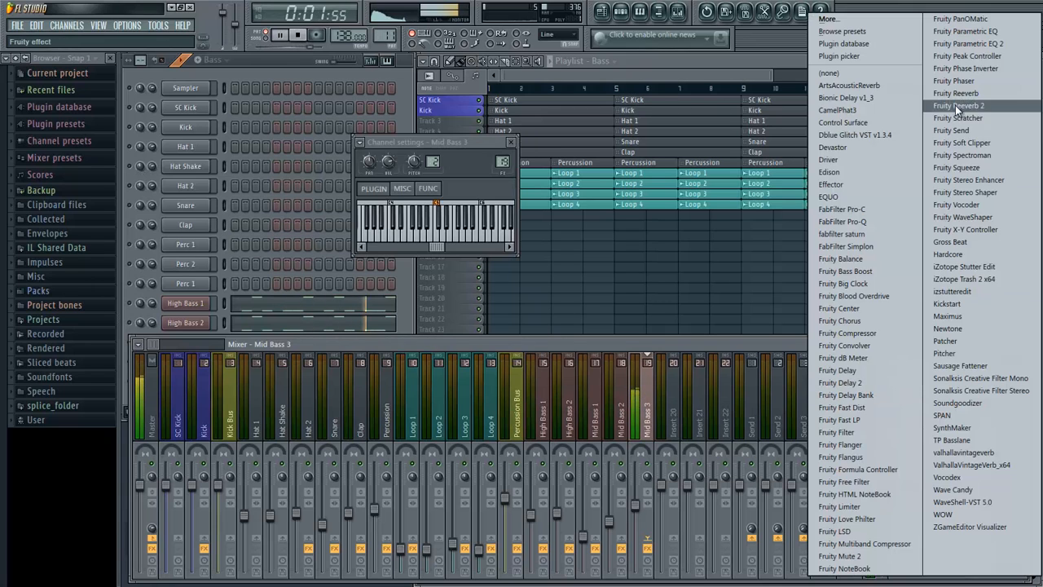
left_click(954, 45)
right_click(232, 283)
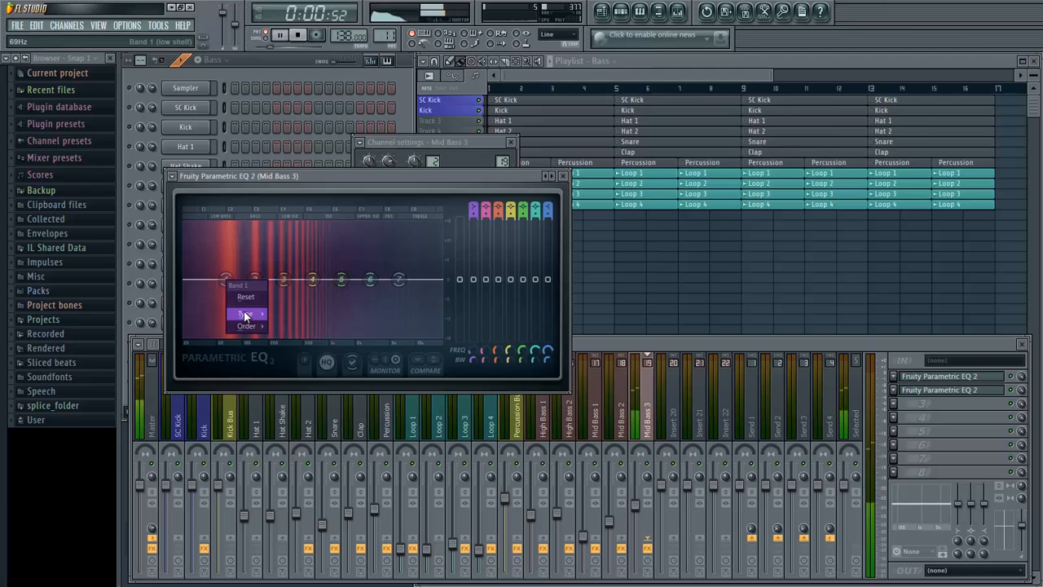
mouse_move(245, 315)
left_click(301, 353)
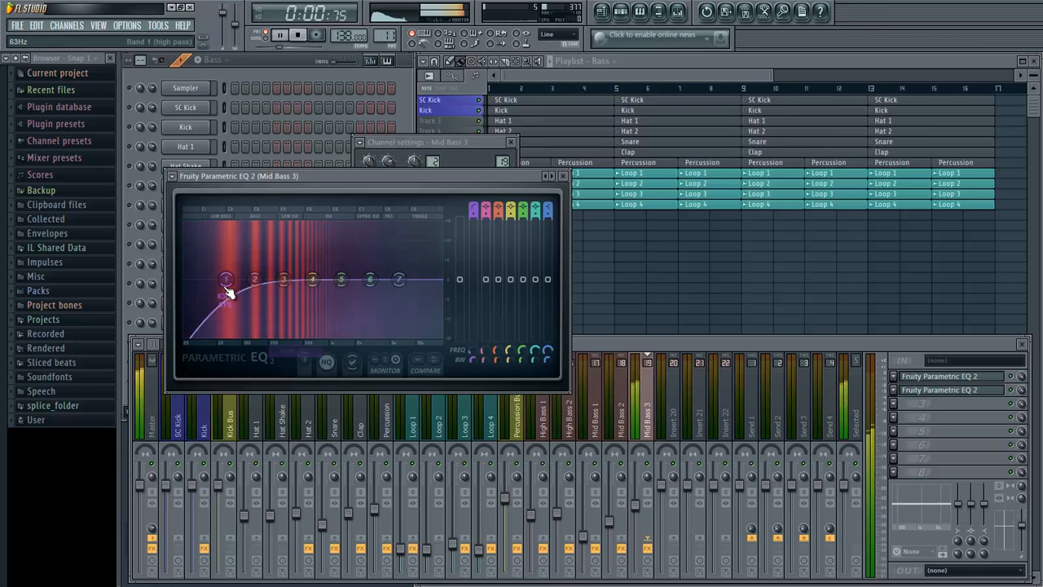
right_click(227, 287)
left_click(292, 401)
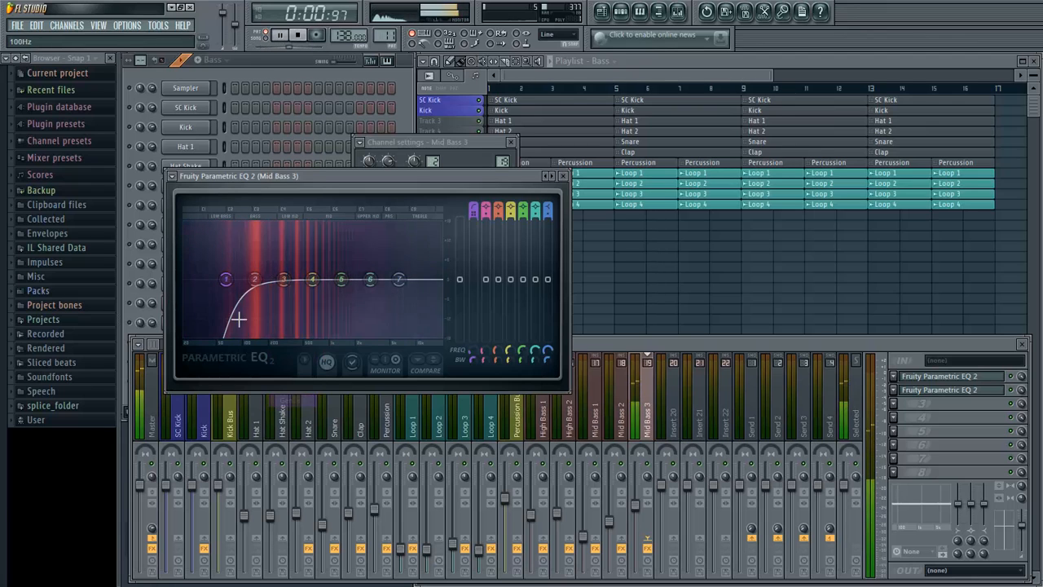
- In the second EQ, boost band 2 near 75 Hz, cut narrow notches with bands 3 and 4, and raise bands 5, 6 and 7
left_click_drag(255, 280, 232, 254)
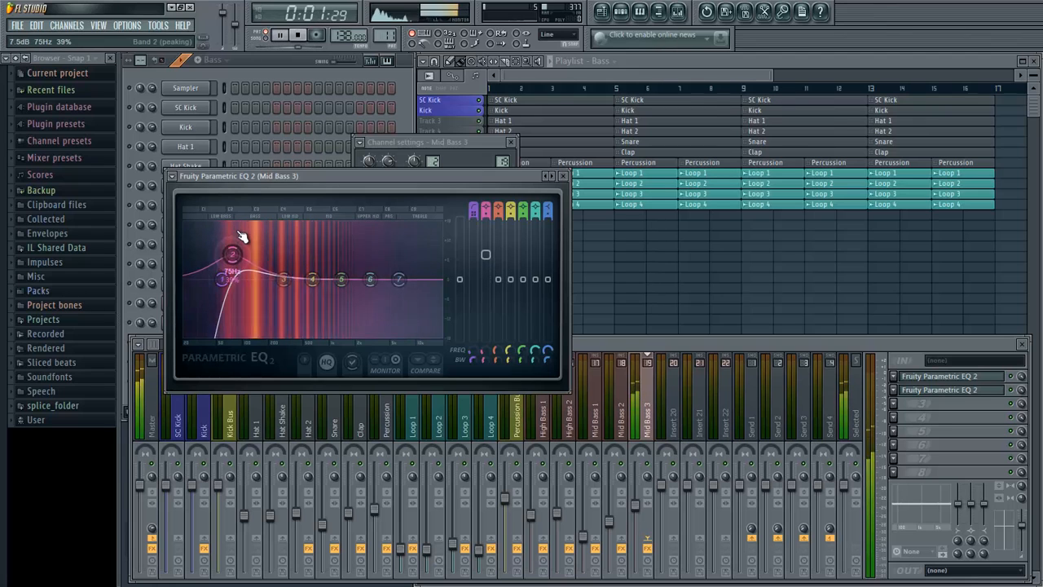
left_click_drag(282, 285, 246, 294)
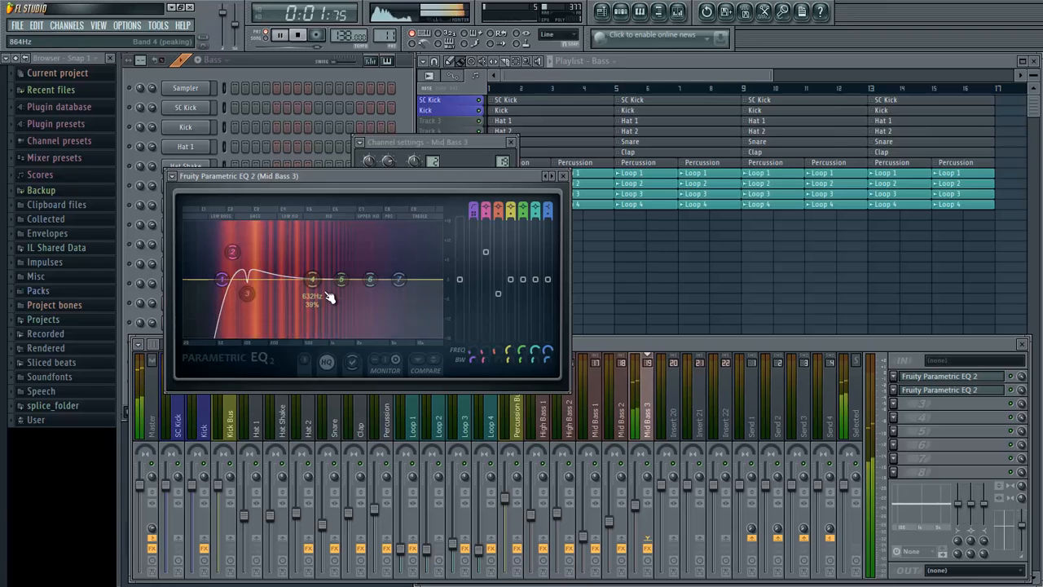
left_click_drag(327, 295, 266, 289)
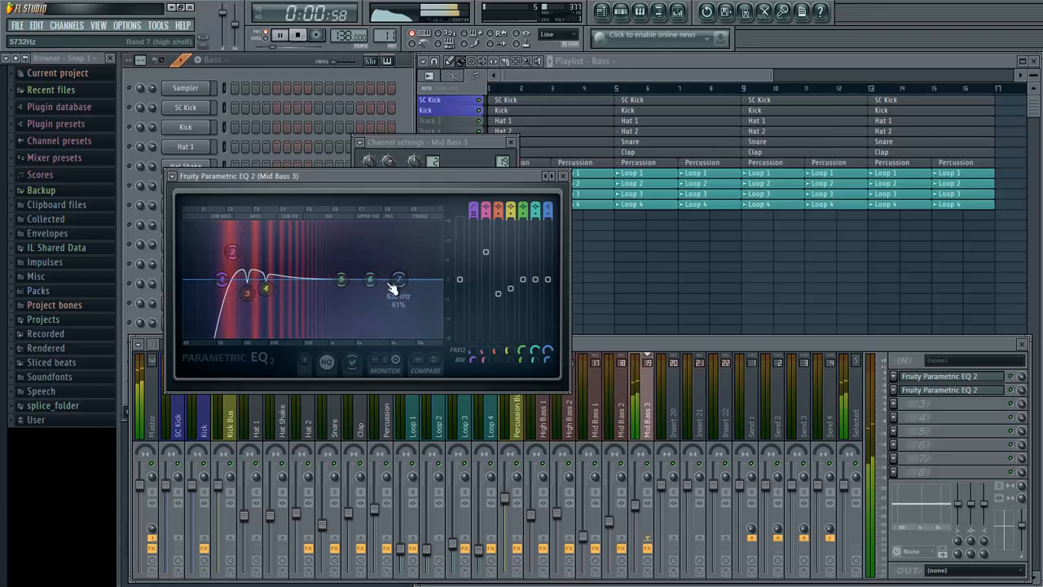
left_click_drag(393, 287, 281, 268)
left_click_drag(355, 271, 407, 278)
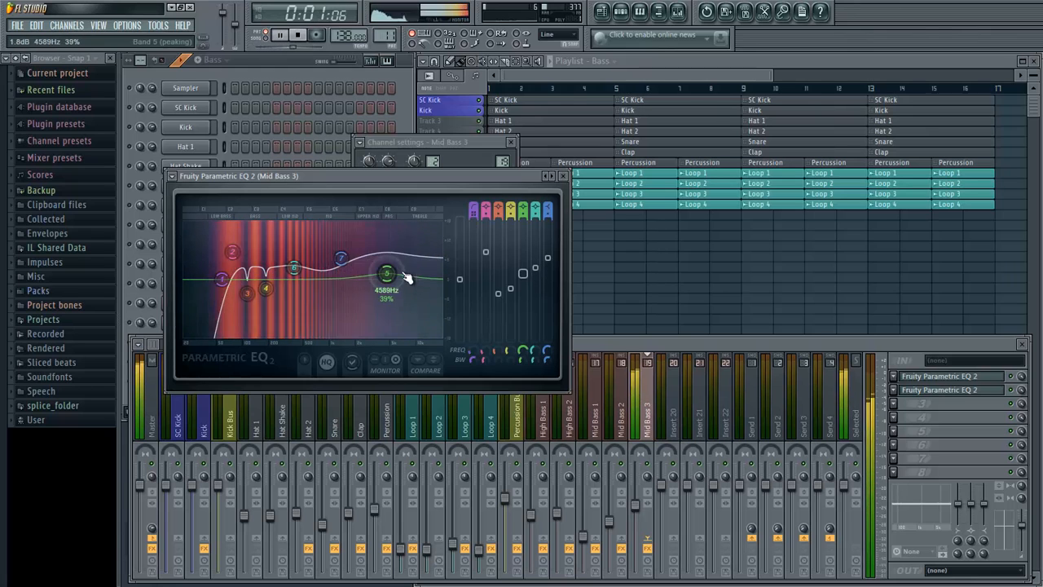
- Load a third Fruity Parametric EQ 2 in slot 3 of Mid Bass 3 and apply the 40Hz cut preset
left_click(564, 177)
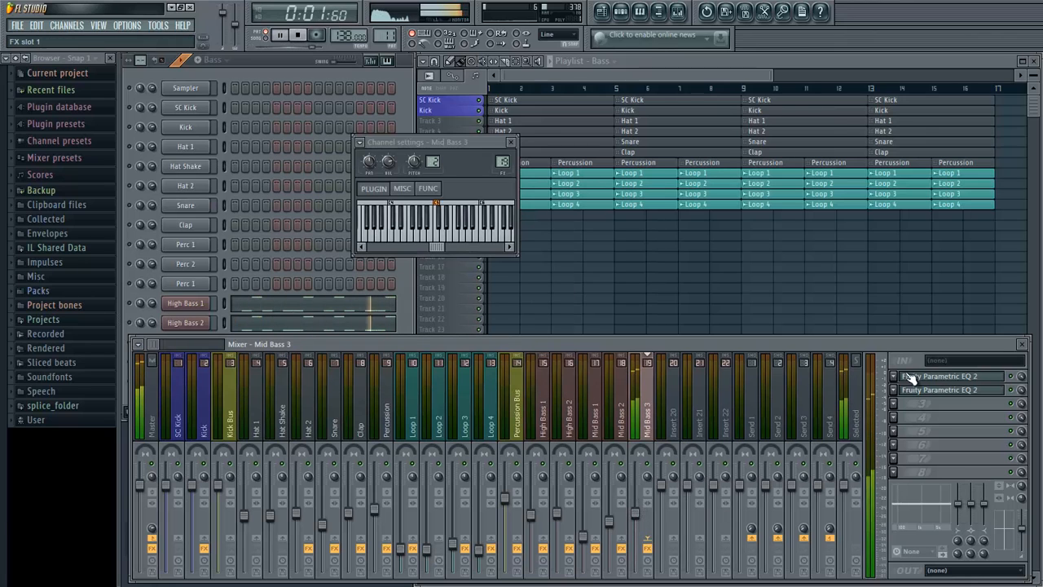
left_click(897, 402)
left_click(977, 43)
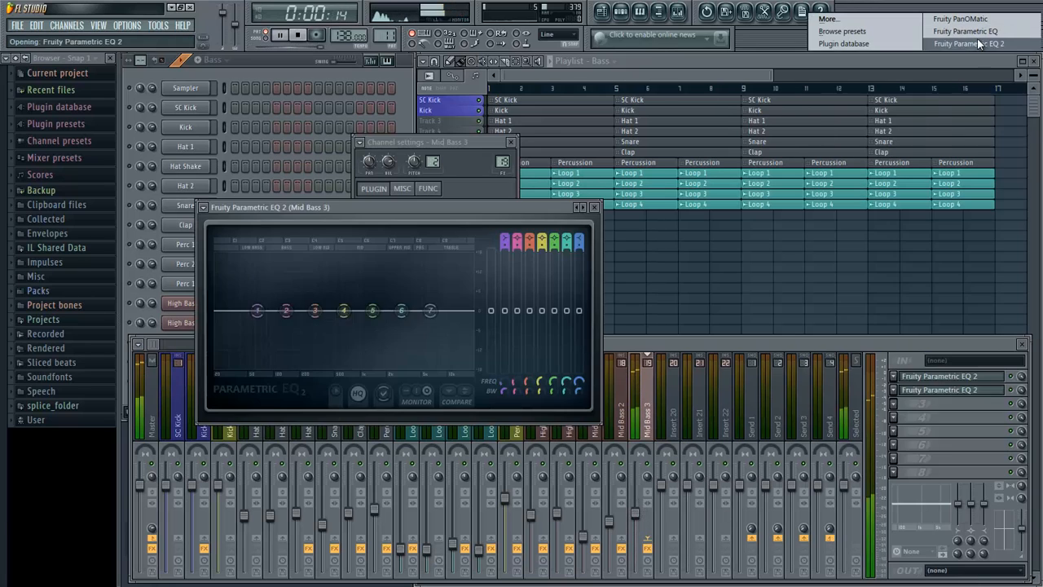
left_click(203, 207)
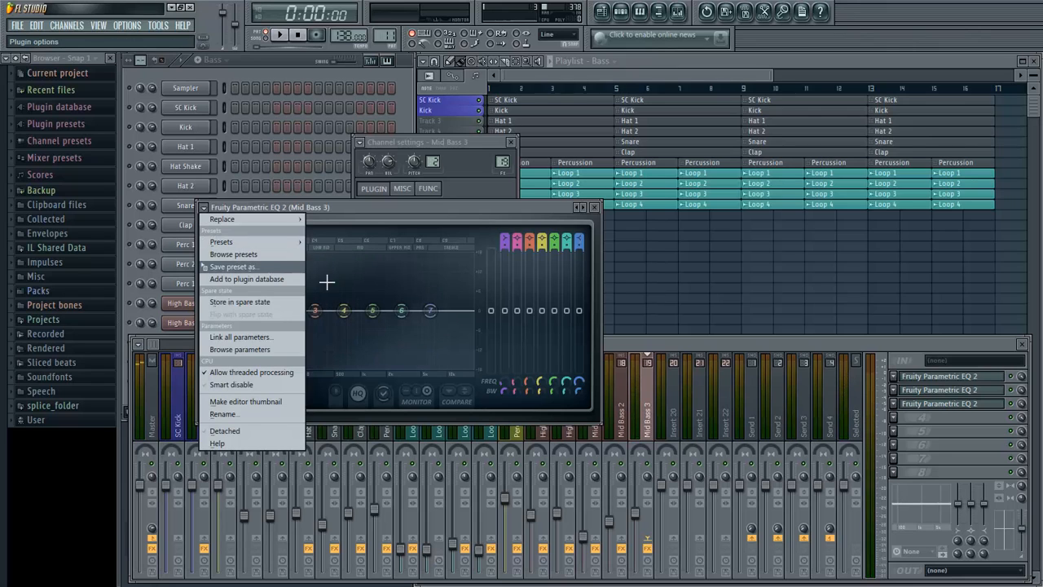
mouse_move(244, 242)
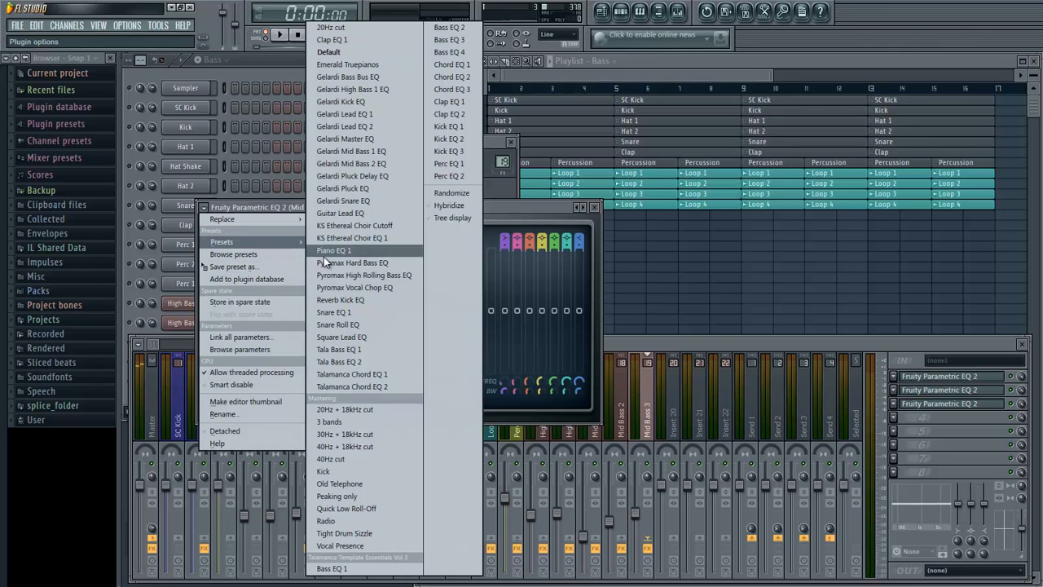
left_click(368, 461)
- Raise the third EQ's band 1 high-pass to about 194 Hz during playback, then close the EQ and channel settings
key("space")
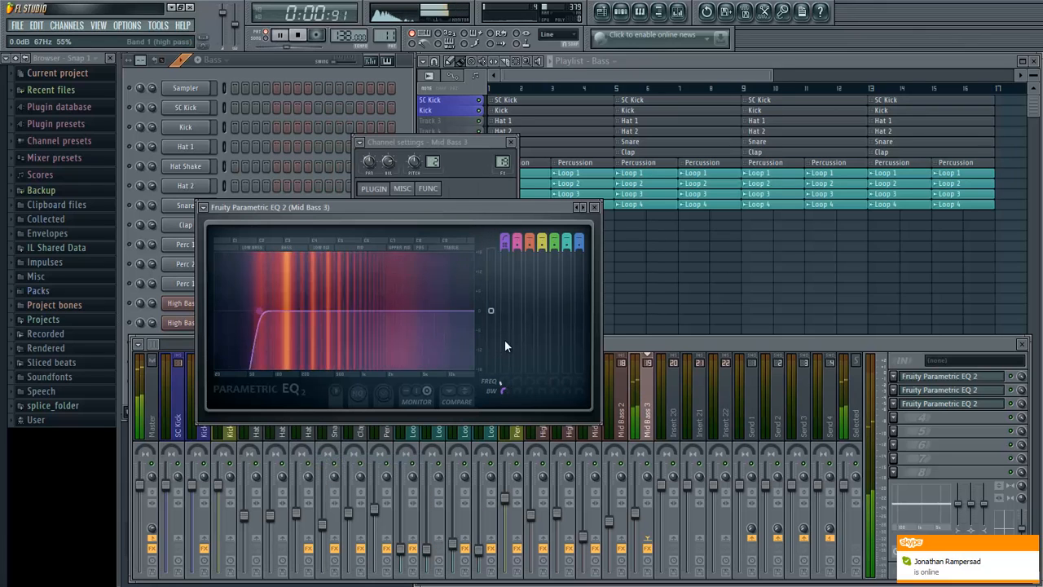
left_click_drag(505, 341, 505, 291)
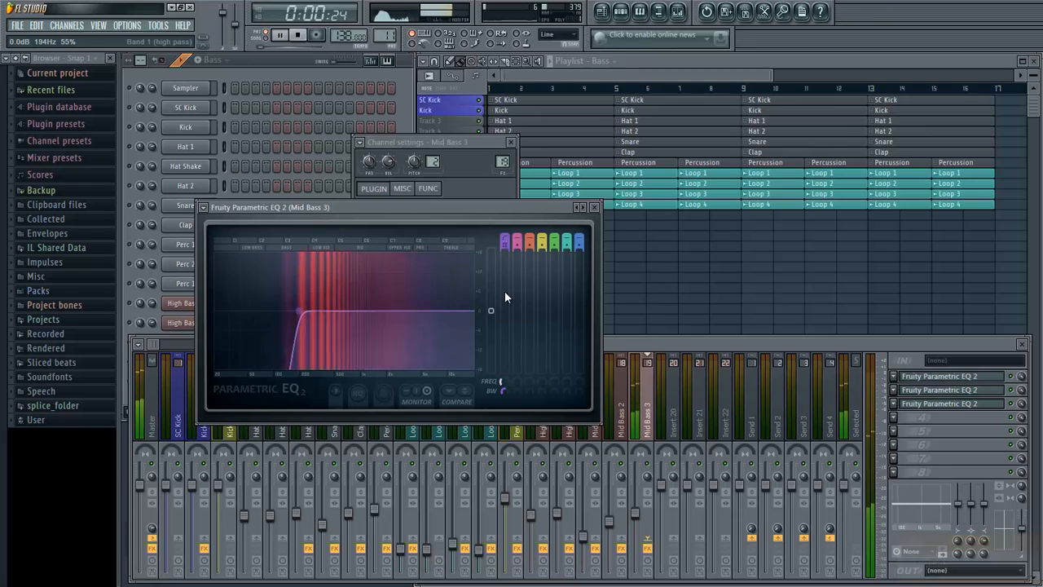
key("space")
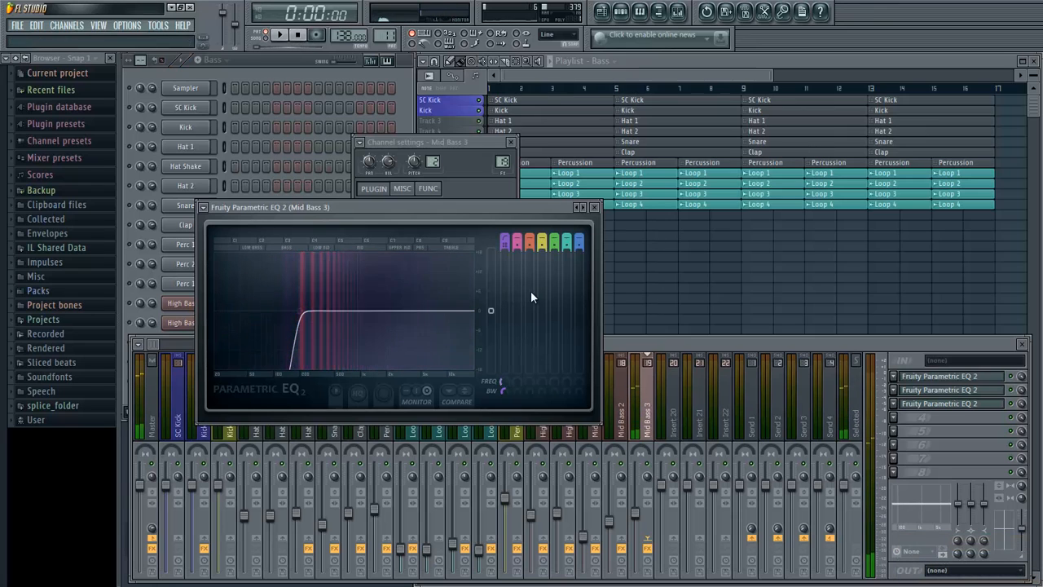
left_click(594, 208)
left_click(511, 142)
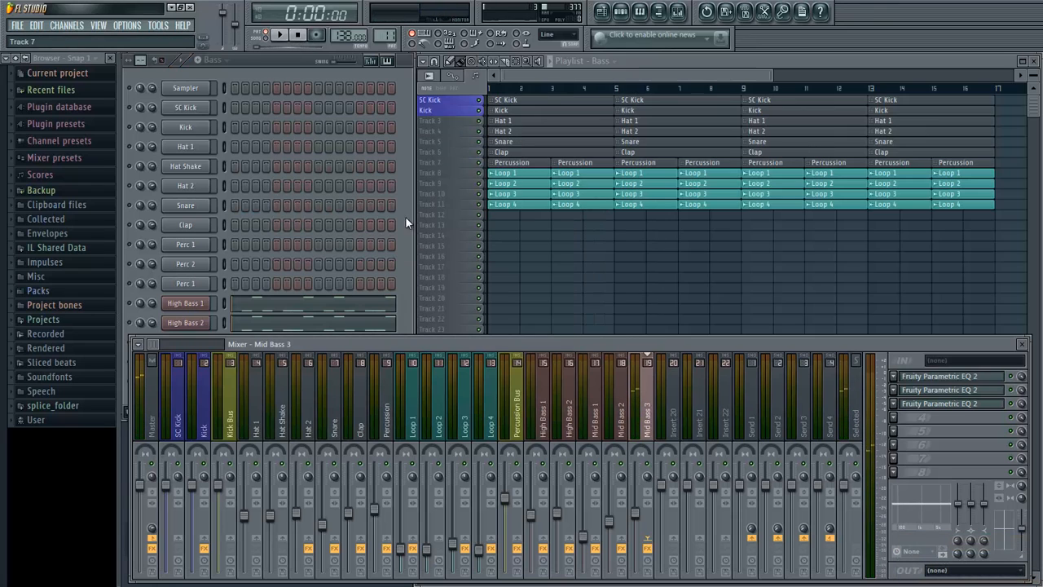
- Unmute the other bass channels and play the Bass pattern with all the high and mid basses together
left_click(405, 275)
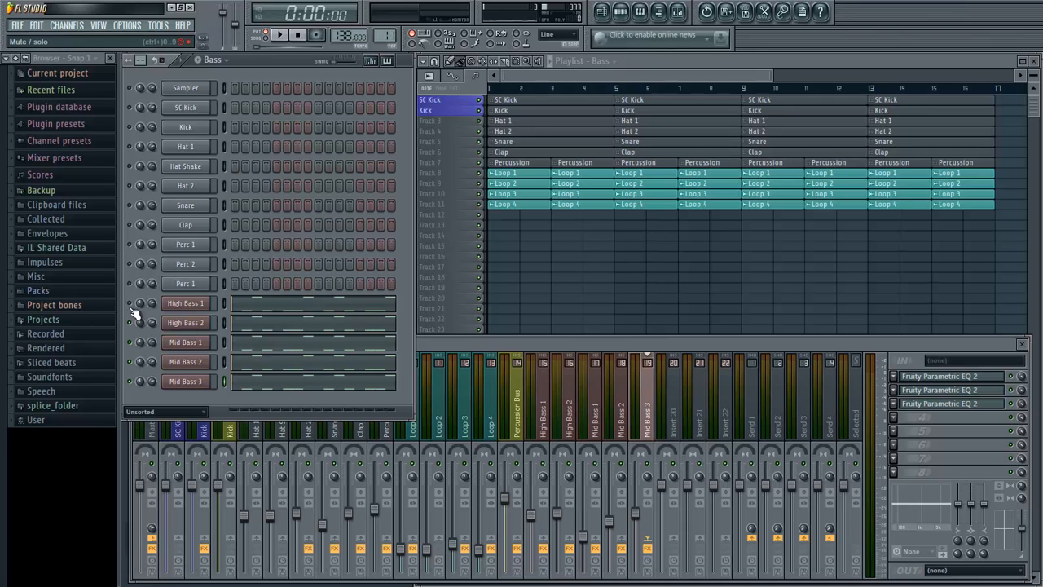
key("space")
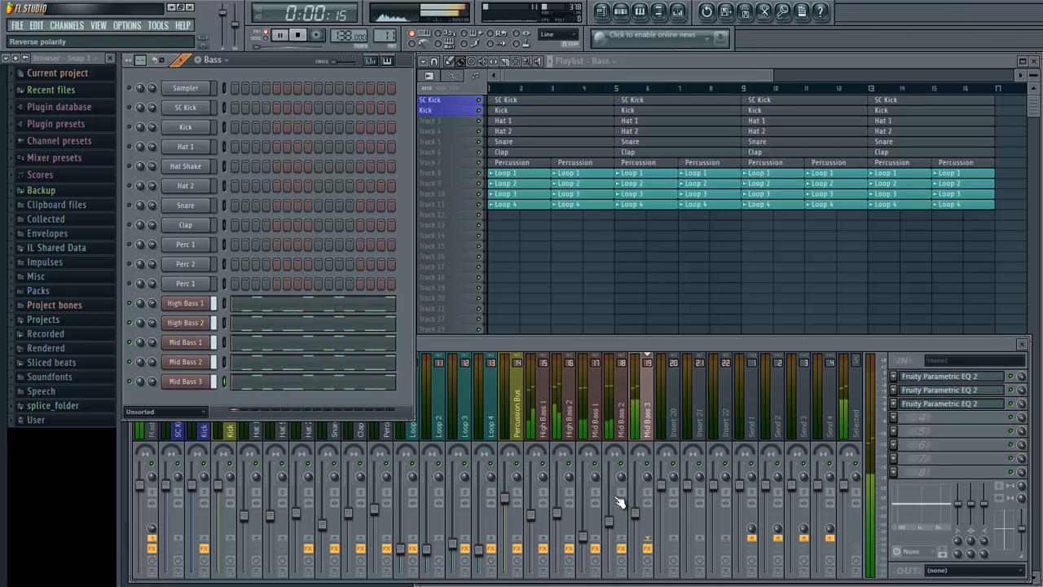
key("space")
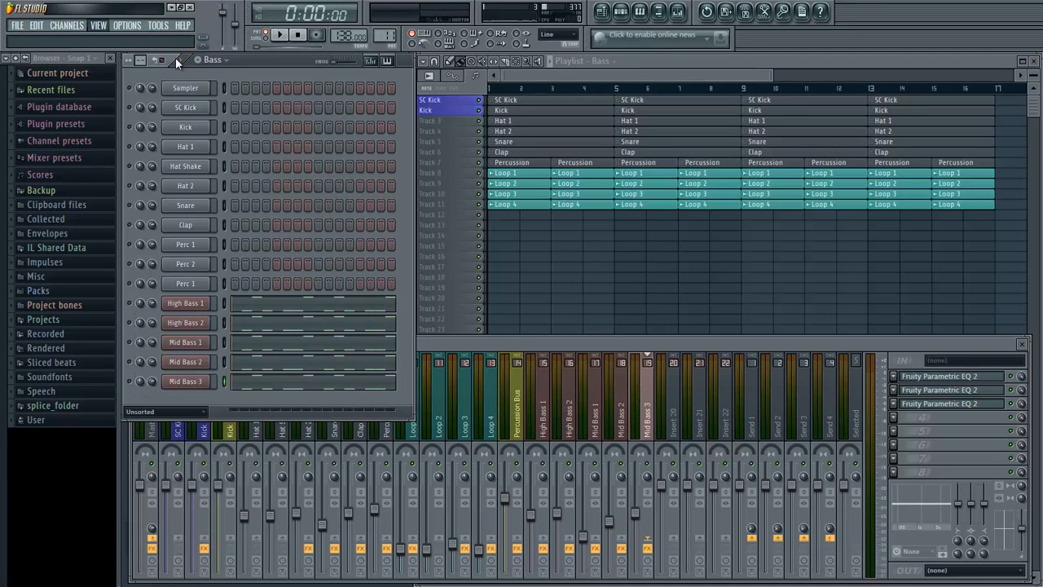
- Add a new Sylenth1 channel to the Bass pattern
left_click(97, 26)
mouse_move(67, 27)
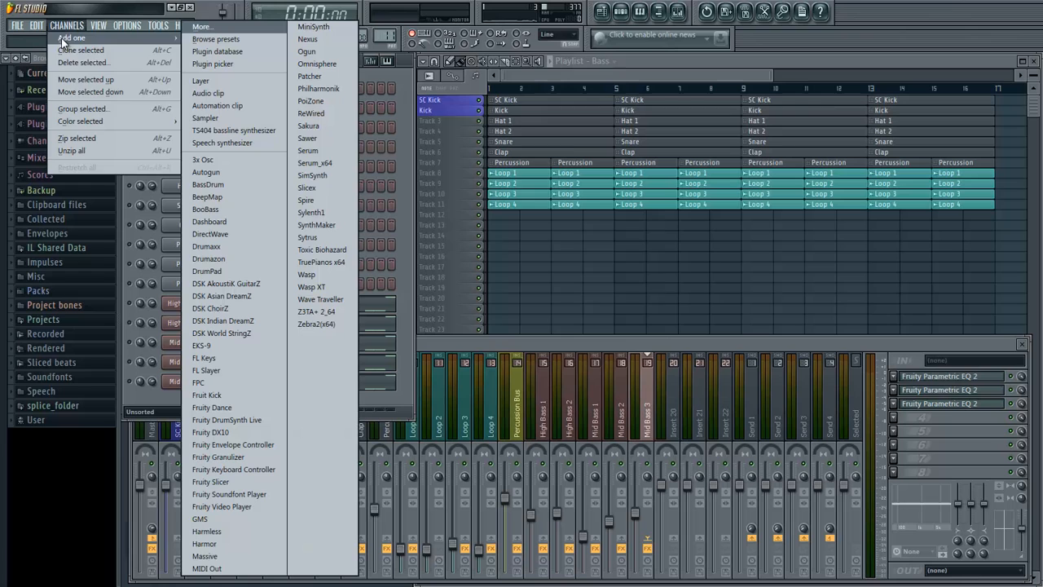
left_click(326, 211)
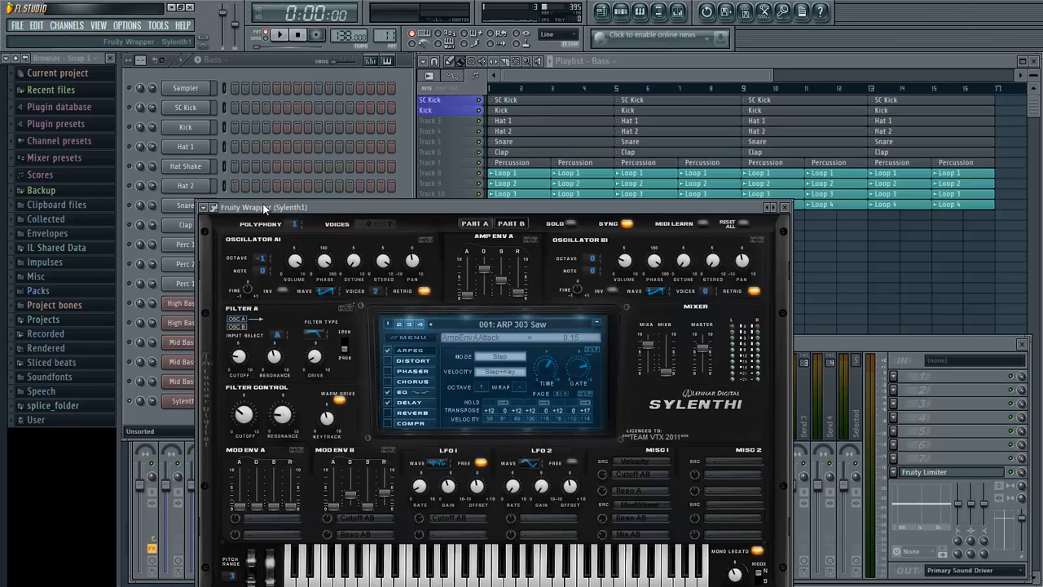
left_click_drag(264, 208, 367, 128)
- Load the preset file Gelardi Sub Bass.fxp from the Gelardi folder into the new Sylenth1
left_click(317, 128)
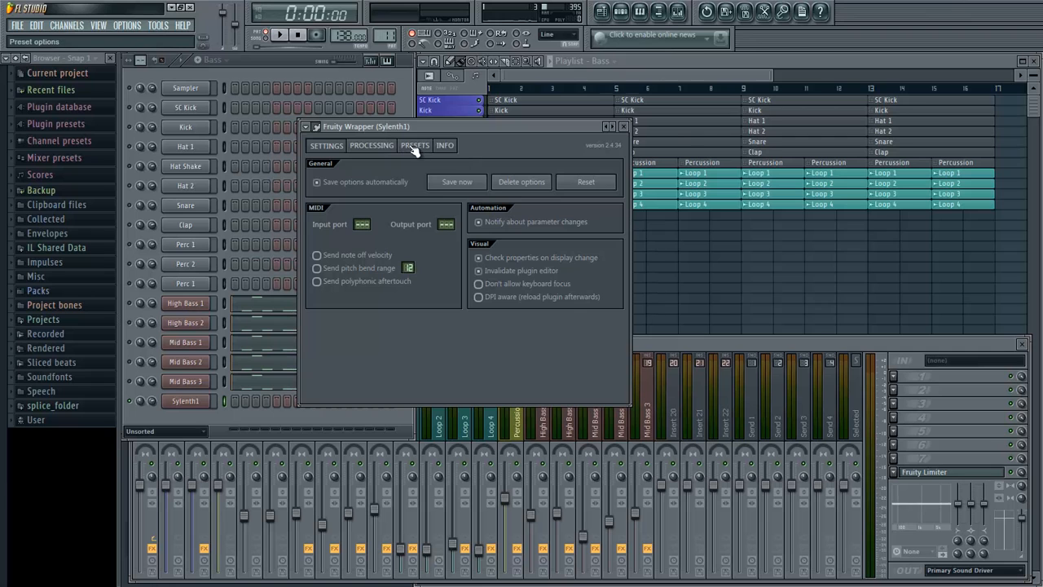
left_click(414, 145)
left_click(324, 245)
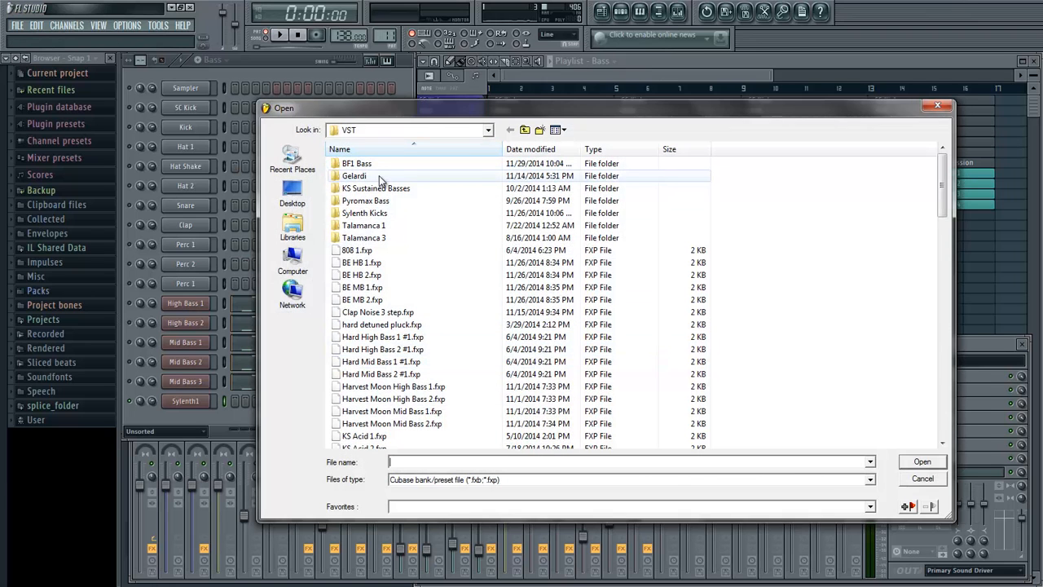
double_click(379, 175)
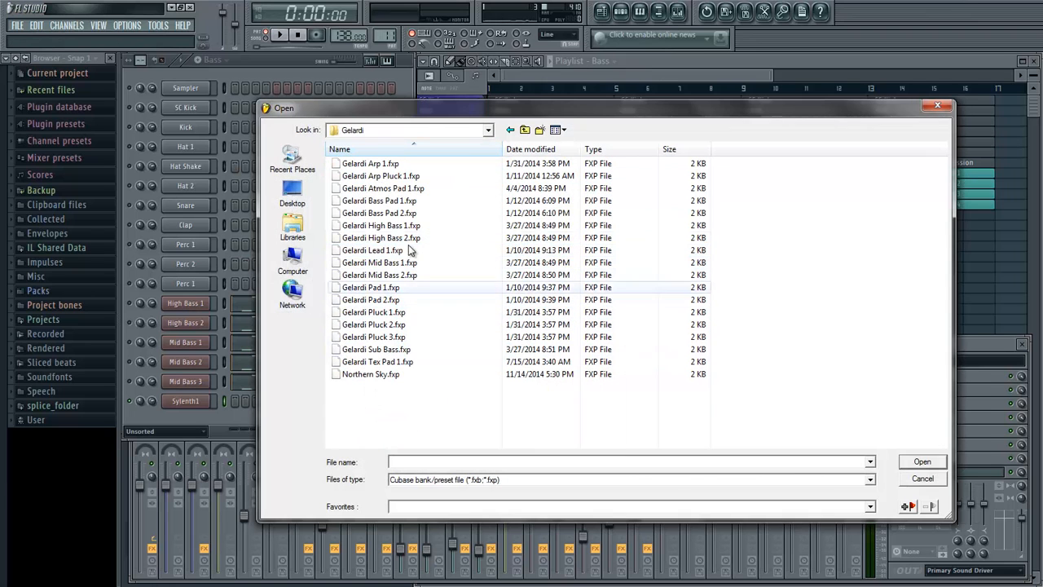
double_click(404, 351)
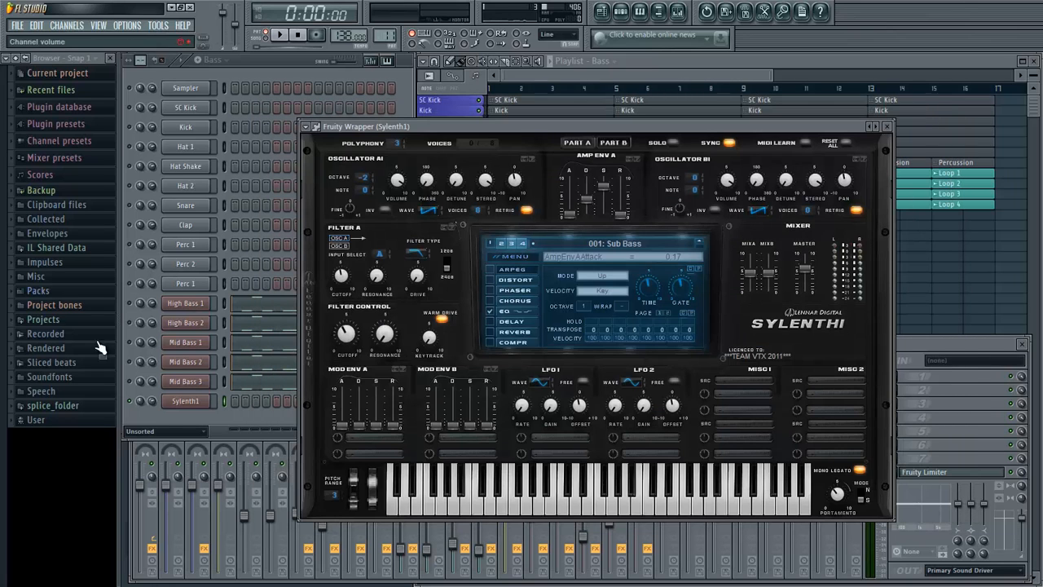
- Display the EQ settings of the Sub Bass preset in Sylenth1
right_click(186, 401)
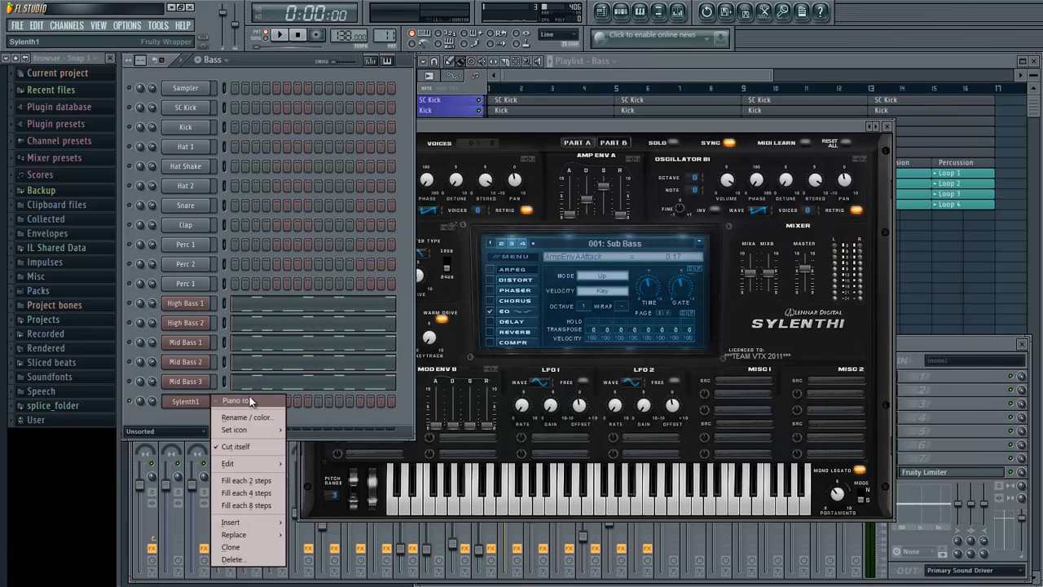
left_click(604, 126)
left_click_drag(604, 127, 607, 141)
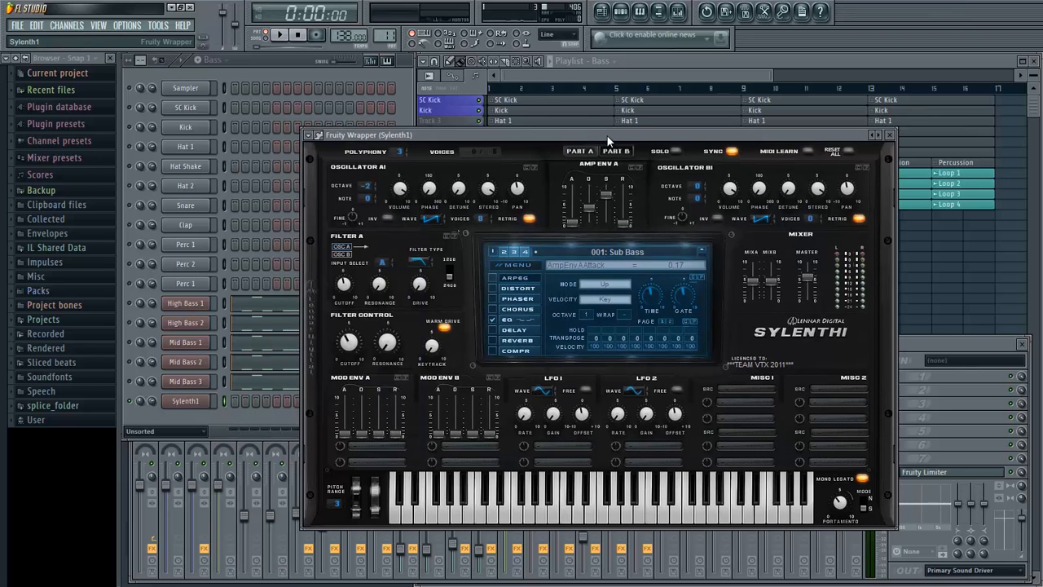
left_click(527, 322)
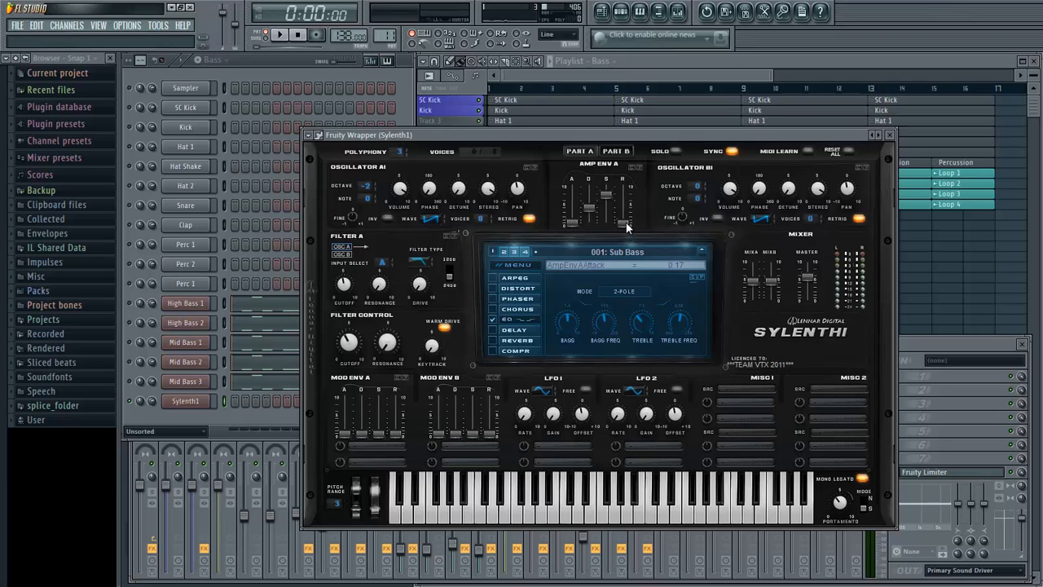
- Try an Amp Env A release of 0.40 while auditioning the Sub Bass sound with repeated notes
mouse_move(626, 223)
mouse_move(573, 220)
key("z")
key("z")
left_click_drag(626, 225, 626, 217)
key("z")
key("z")
key("z")
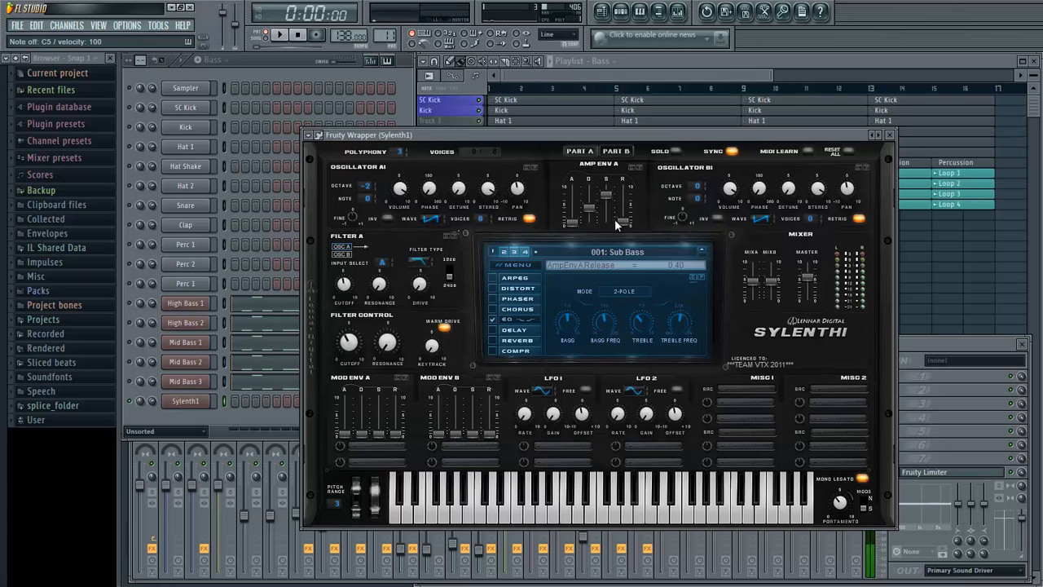
- In the new Sylenth1 channel's piano roll, place four half-beat C#4 notes on the offbeats of bar 1
right_click(196, 406)
left_click(235, 400)
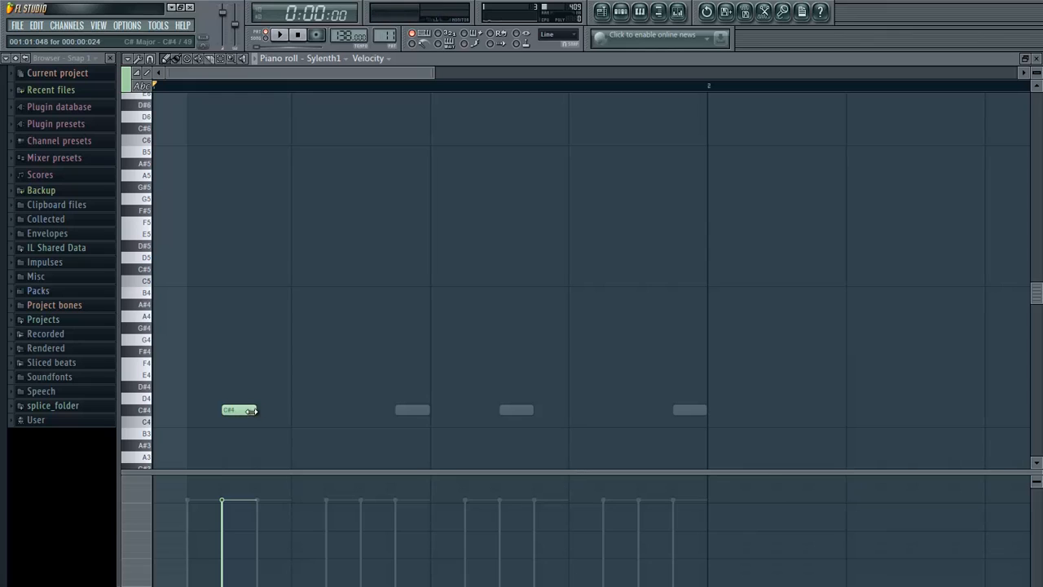
left_click_drag(256, 412, 282, 414)
left_click(377, 411)
left_click(504, 411)
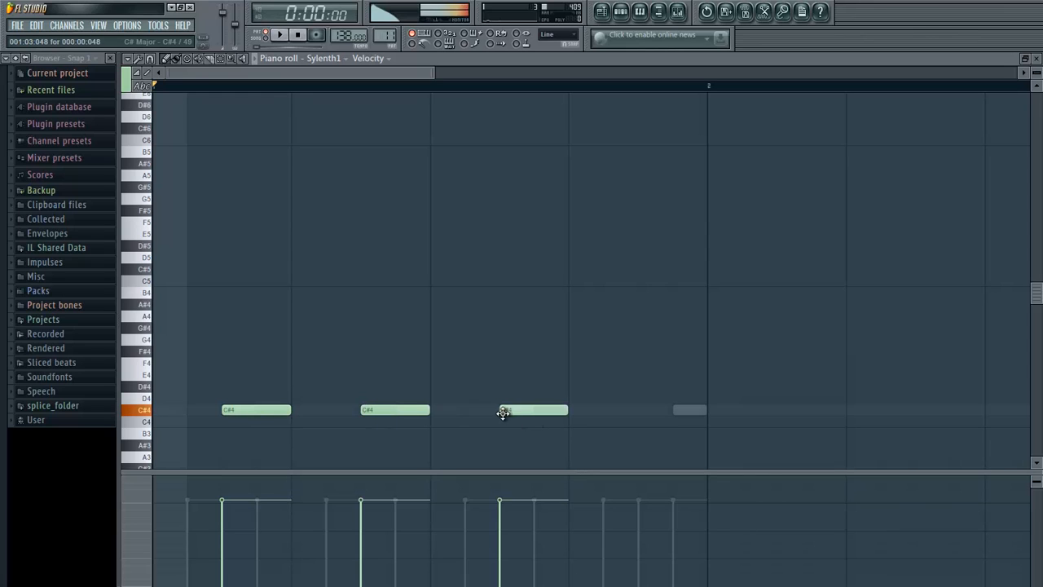
left_click(656, 411)
- Set the Sub Bass preset's Amp Env A release to 0.57 during playback, then close Sylenth1
left_click(280, 34)
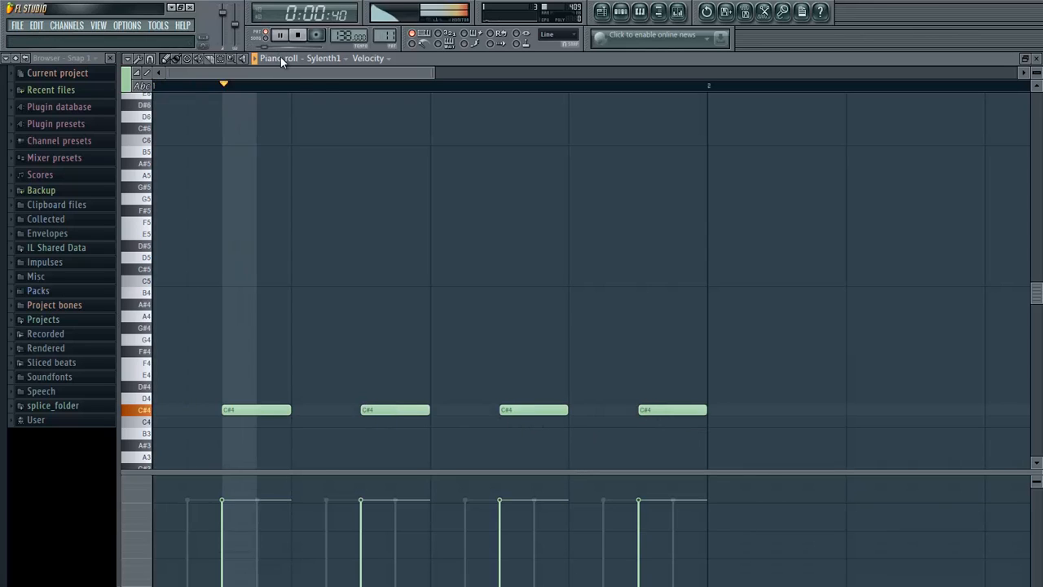
key("F7")
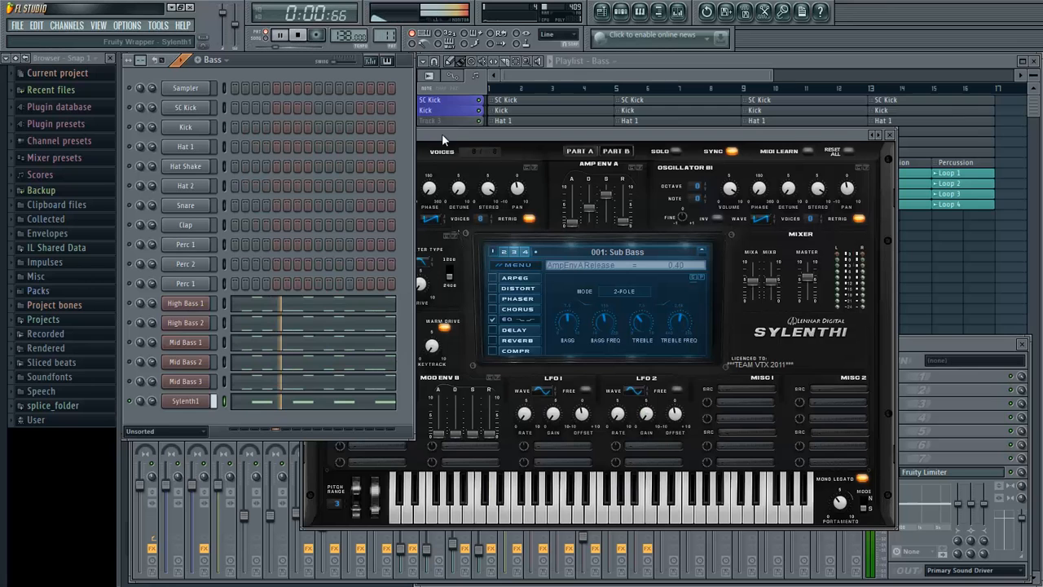
left_click_drag(624, 224, 625, 221)
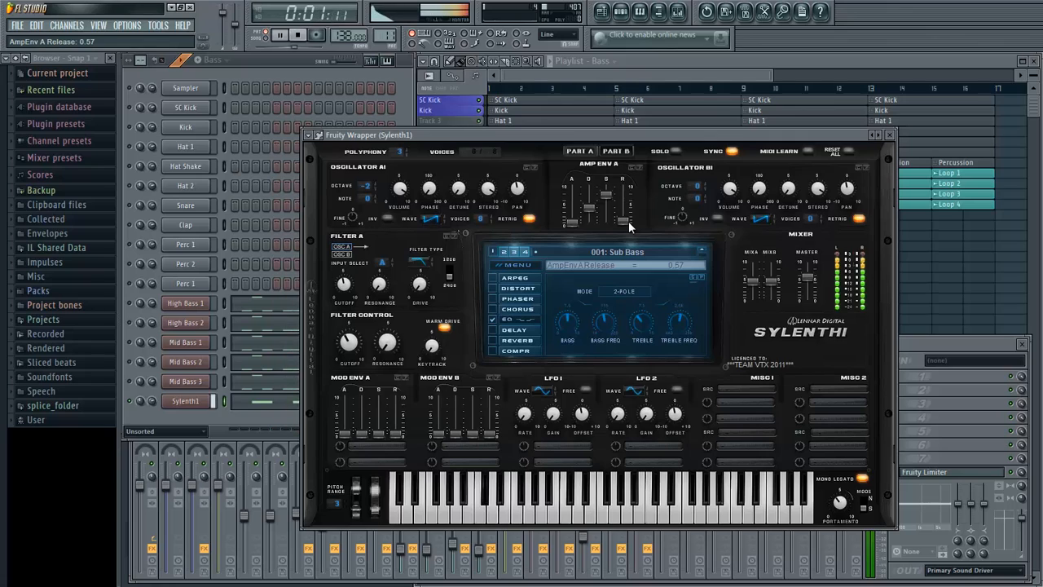
key("space")
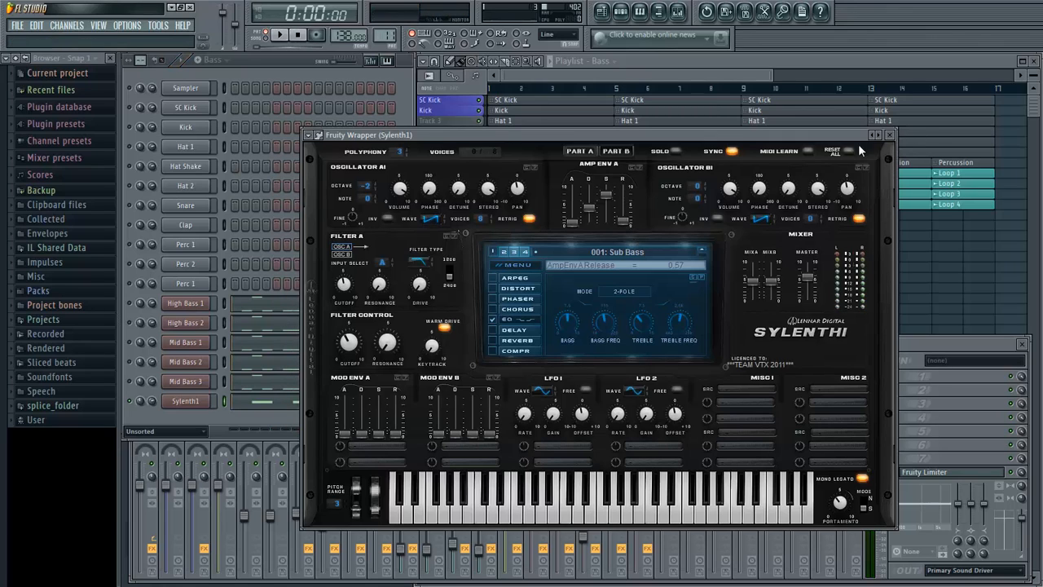
left_click(891, 135)
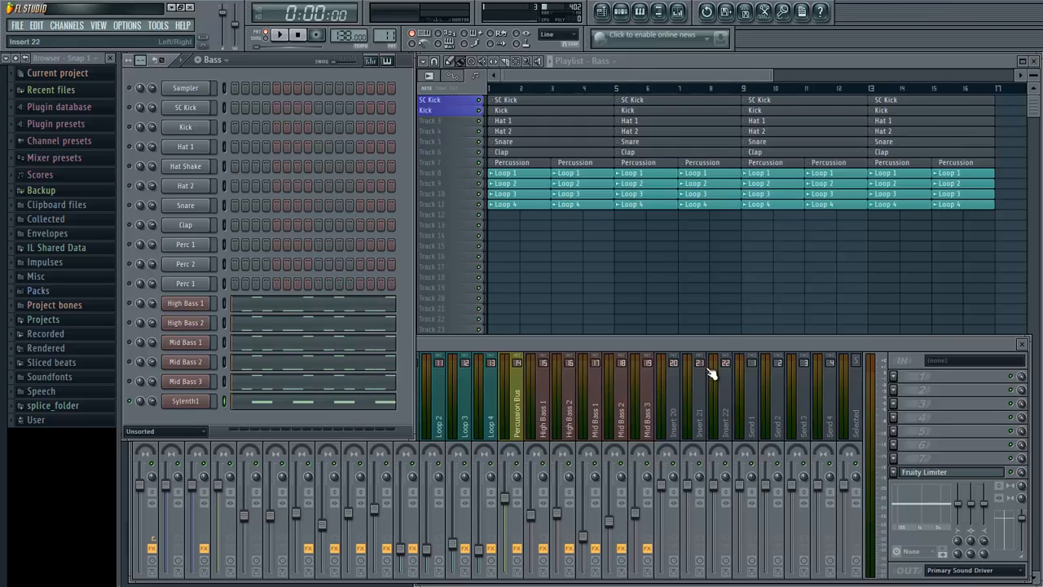
- Rename the new Sylenth1 channel as Sub Bass
left_click(659, 412)
left_click(402, 256)
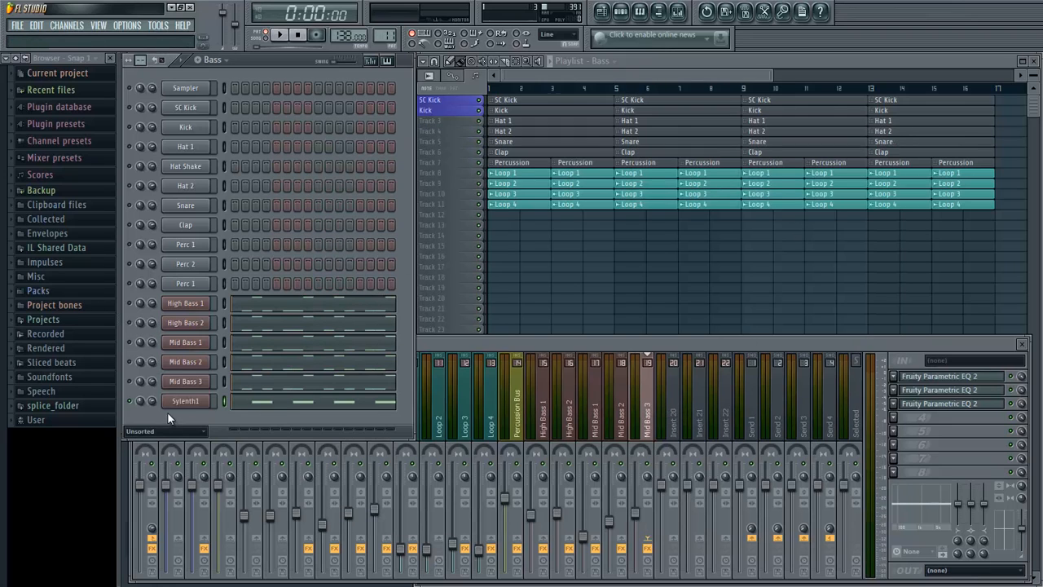
right_click(167, 407)
left_click(226, 414)
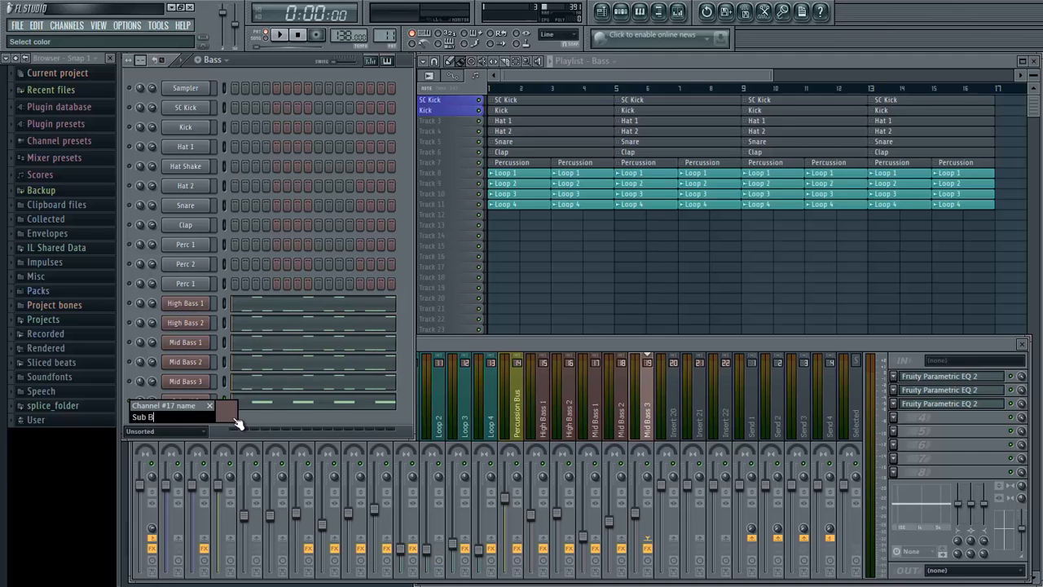
key("Return")
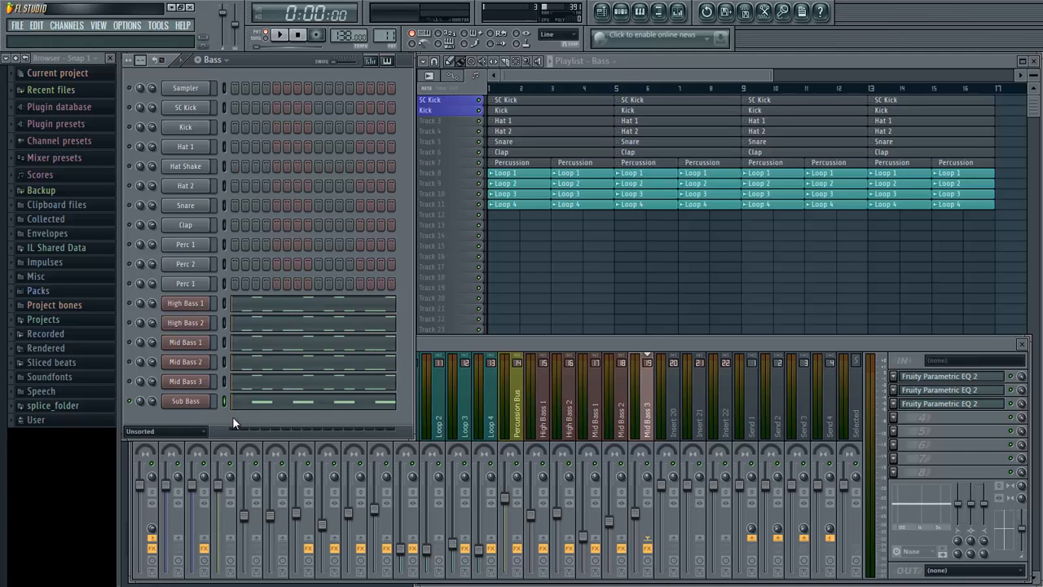
- Link the Sub Bass channel to mixer insert 20 and lower its fader to about the level of Mid Bass 3
right_click(670, 416)
mouse_move(785, 399)
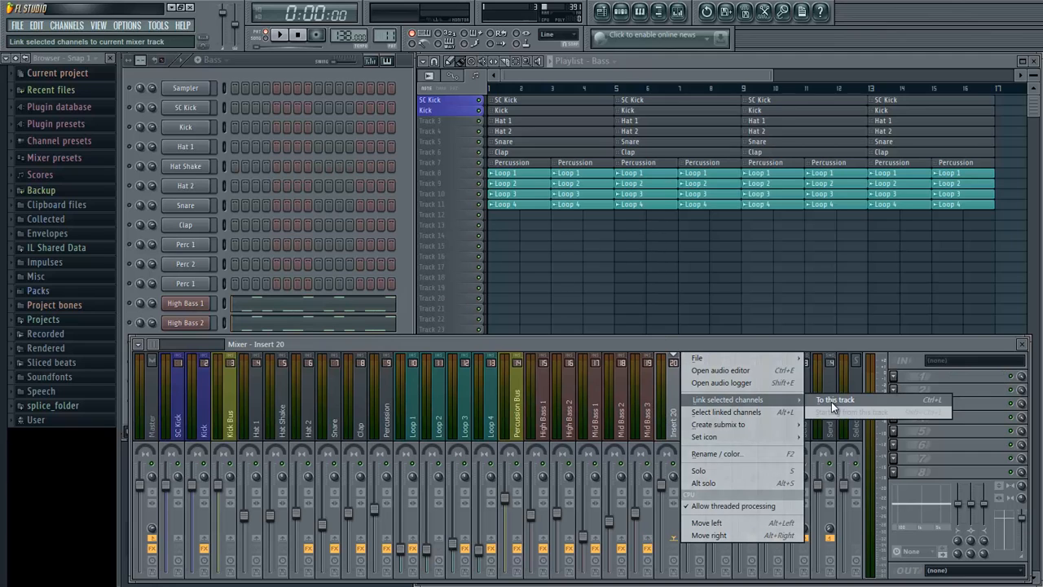
left_click(832, 399)
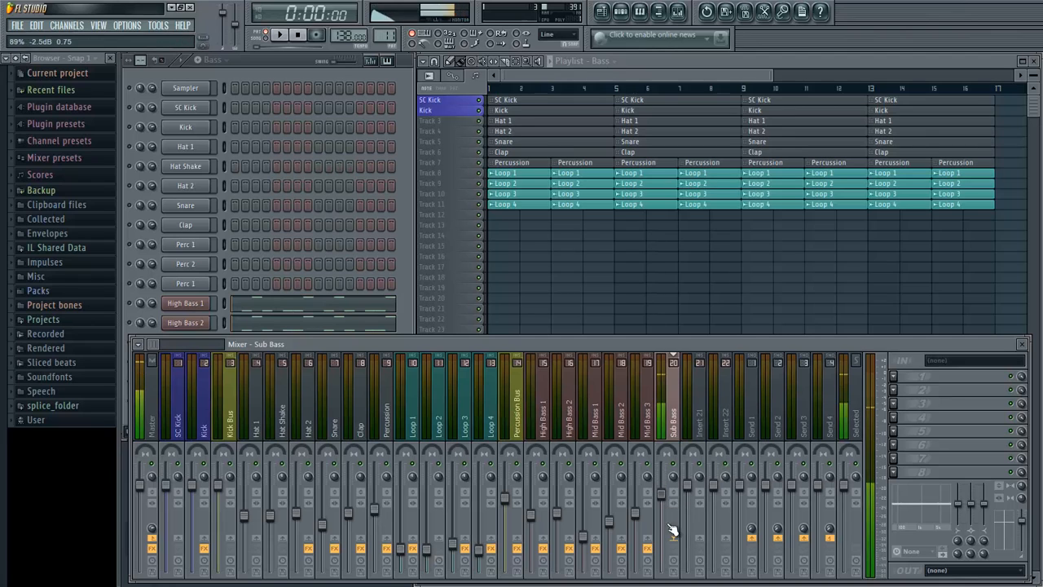
left_click_drag(667, 493, 668, 520)
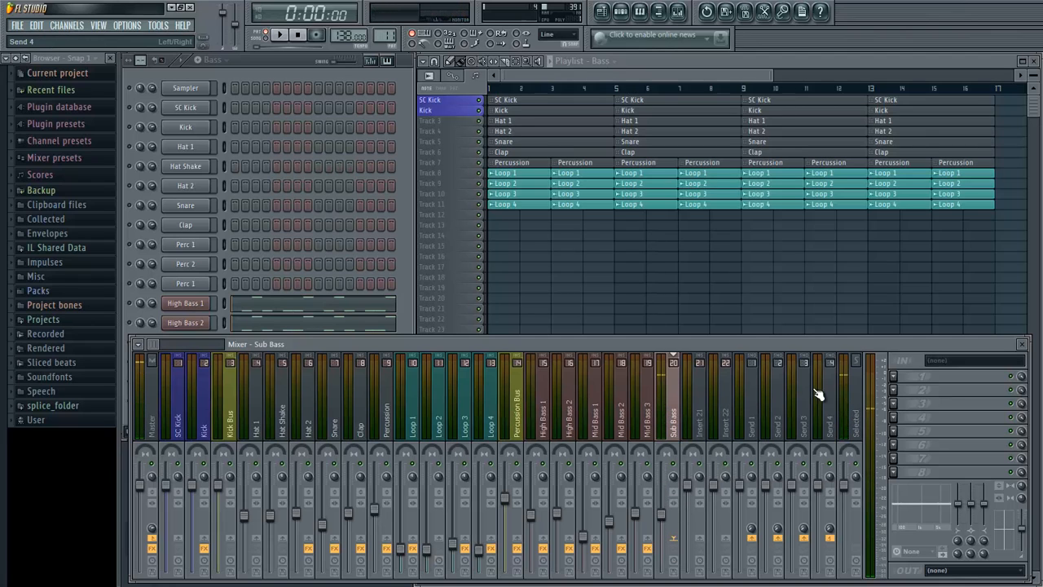
- Add FabFilter Pro-Q to the Sub Bass insert's first effect slot and load the saved EQ preset with low and high cuts
left_click(878, 380)
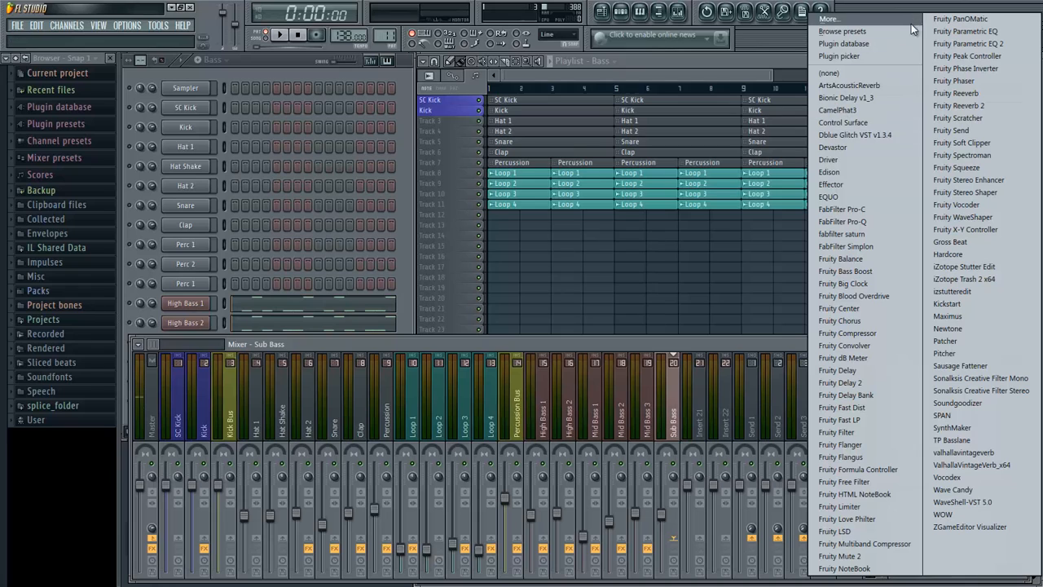
left_click(876, 221)
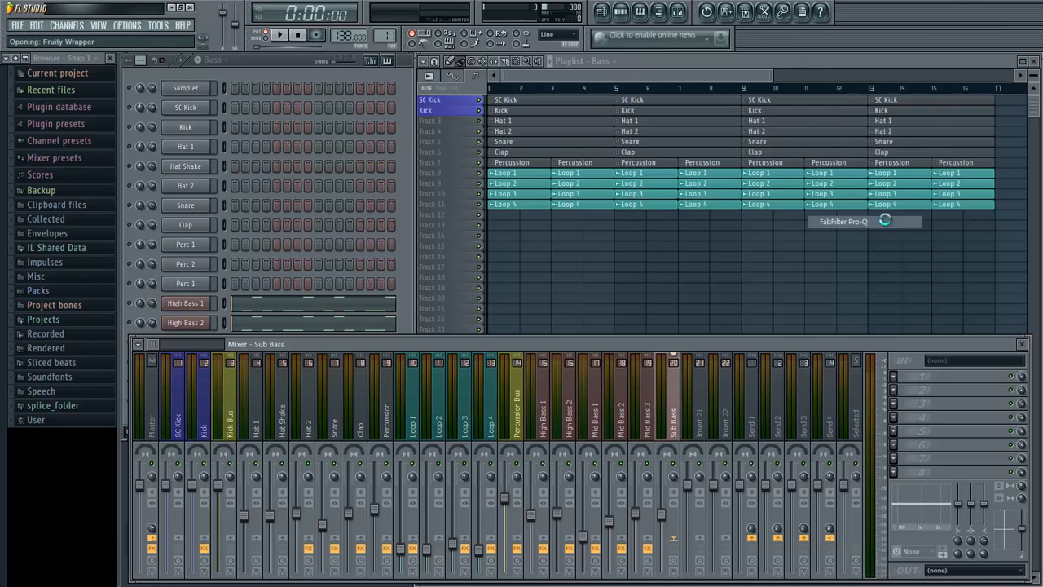
left_click(383, 241)
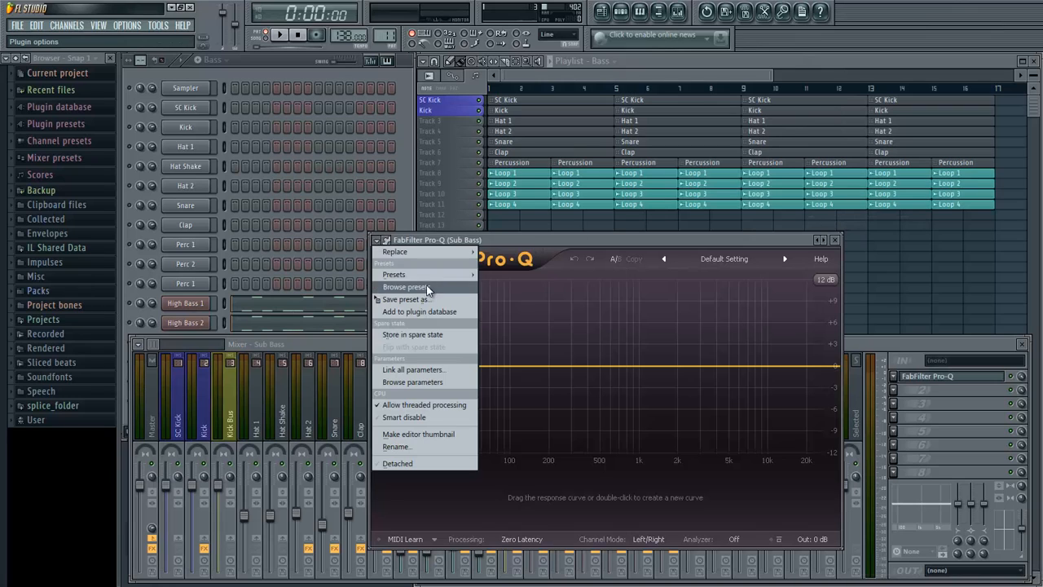
mouse_move(474, 275)
left_click(512, 286)
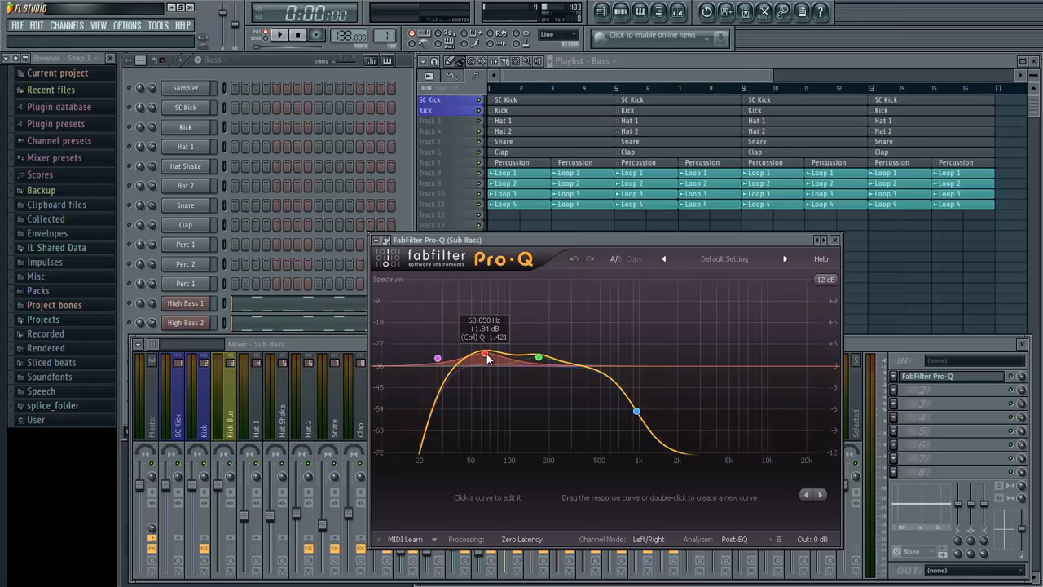
- Arrange the Pro-Q window beside the full channel list and play the Bass pattern to check the Sub Bass EQ
left_click(406, 189)
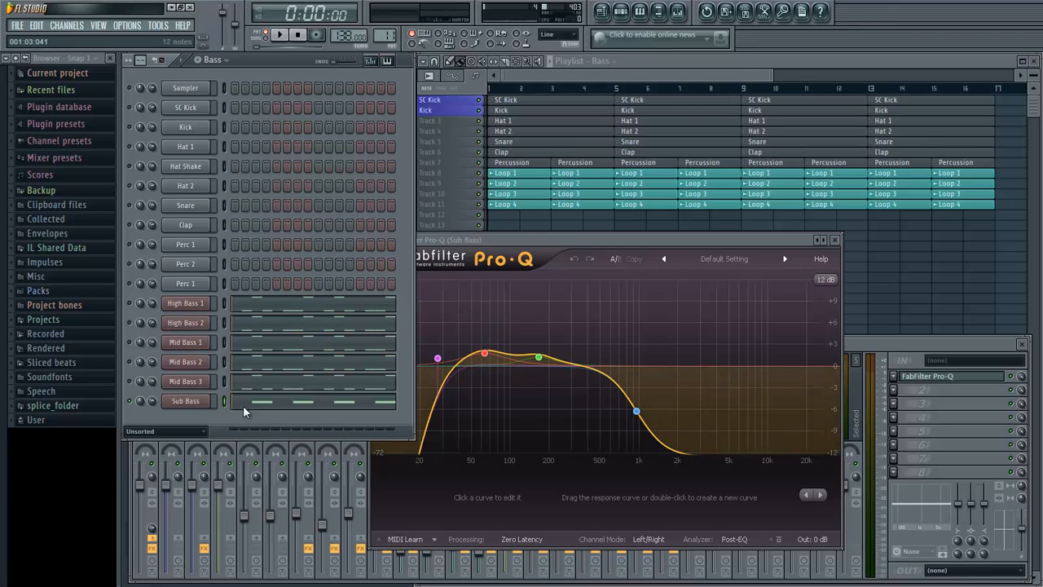
left_click_drag(553, 235, 599, 219)
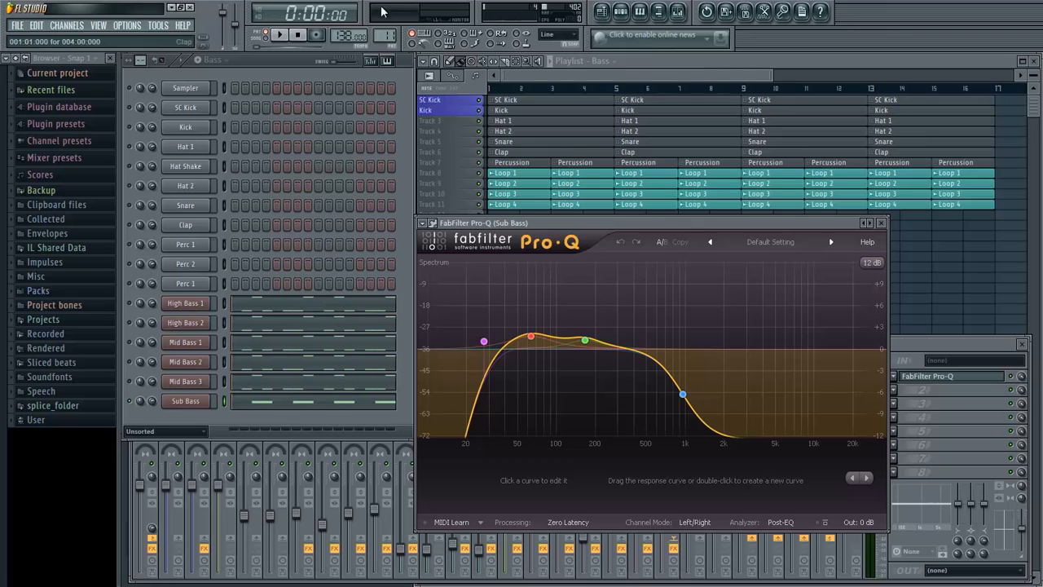
left_click(279, 38)
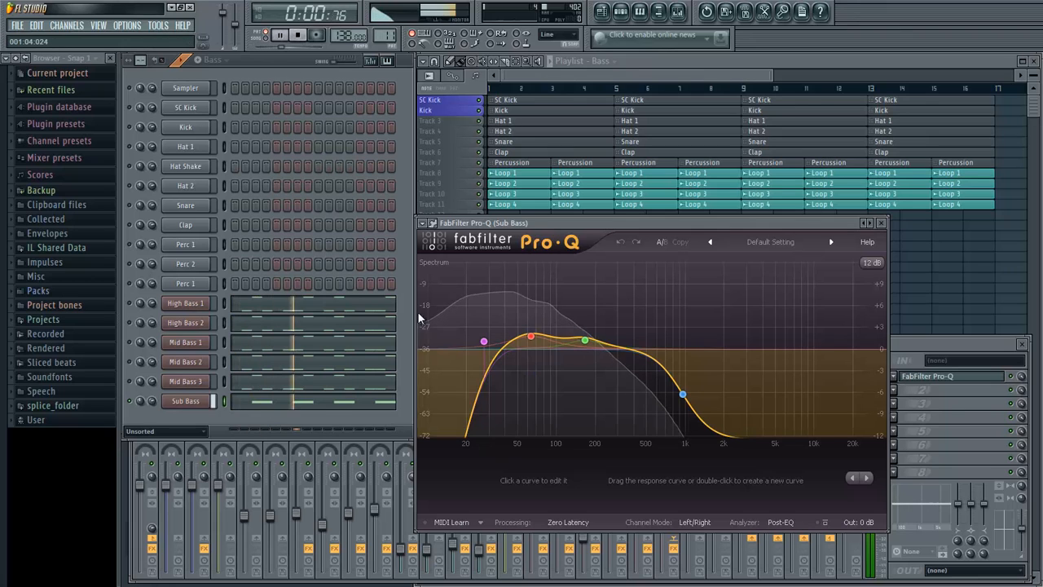
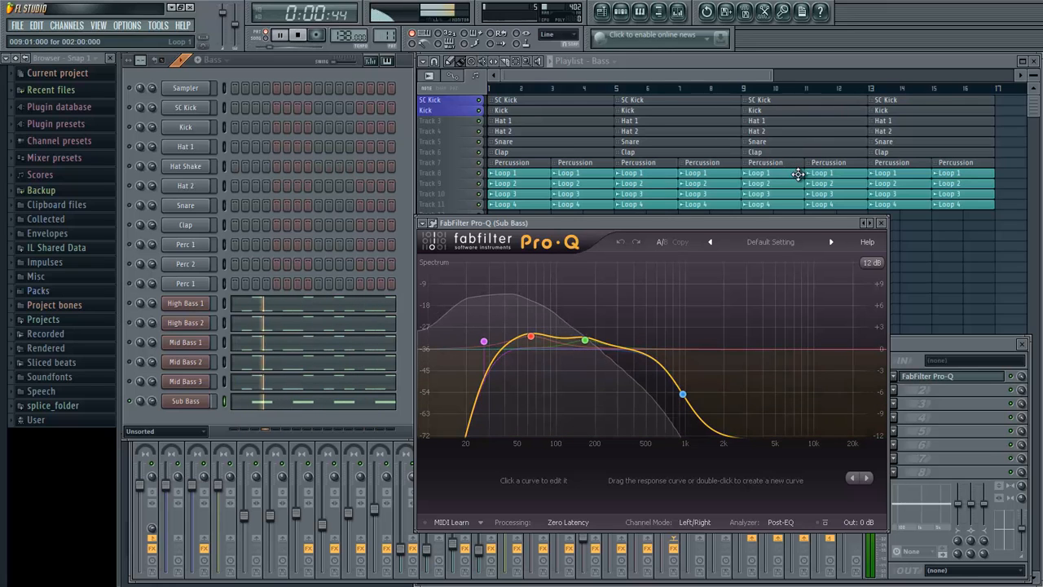
- Unmute all bass channels, play them together and set the Sub Bass mixer track's volume to about -7.2 dB (70%)
left_click(881, 223)
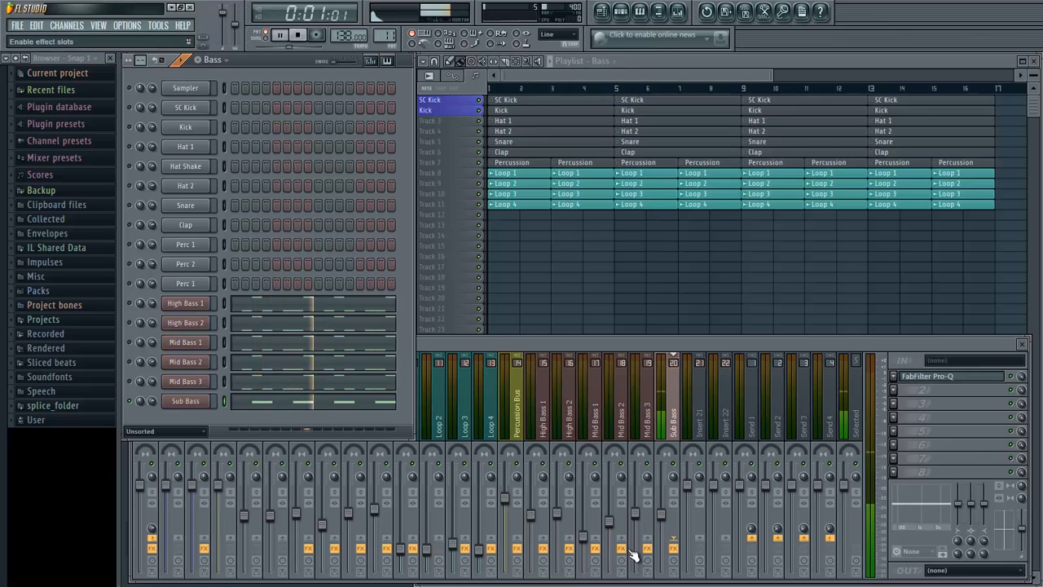
key("space")
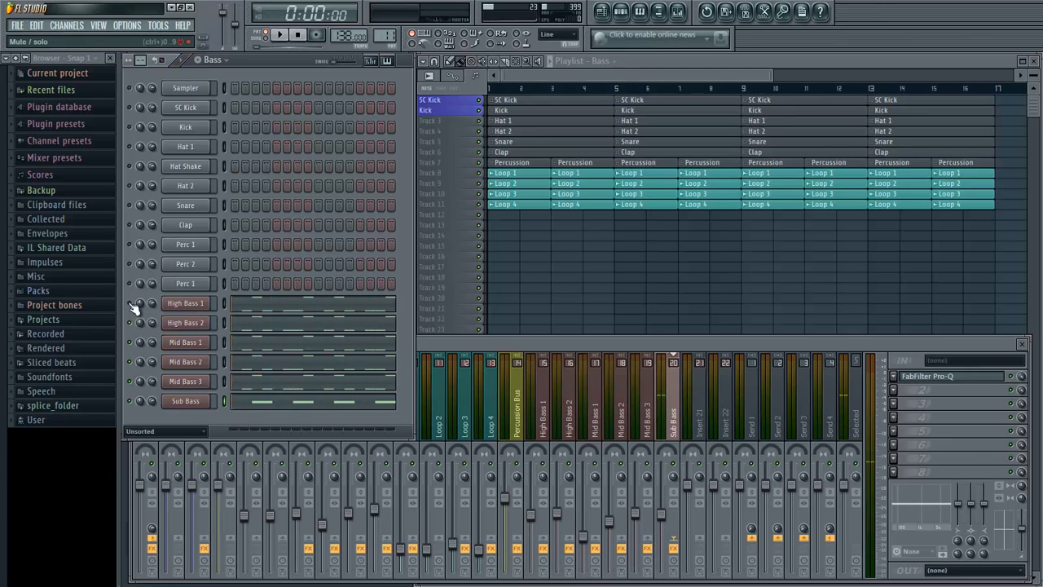
key("space")
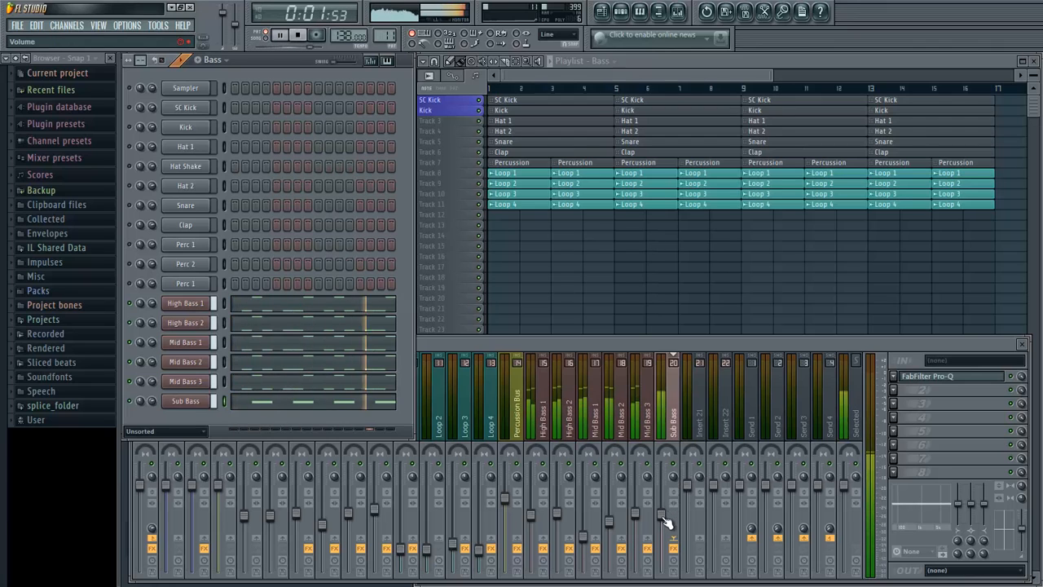
left_click(666, 519)
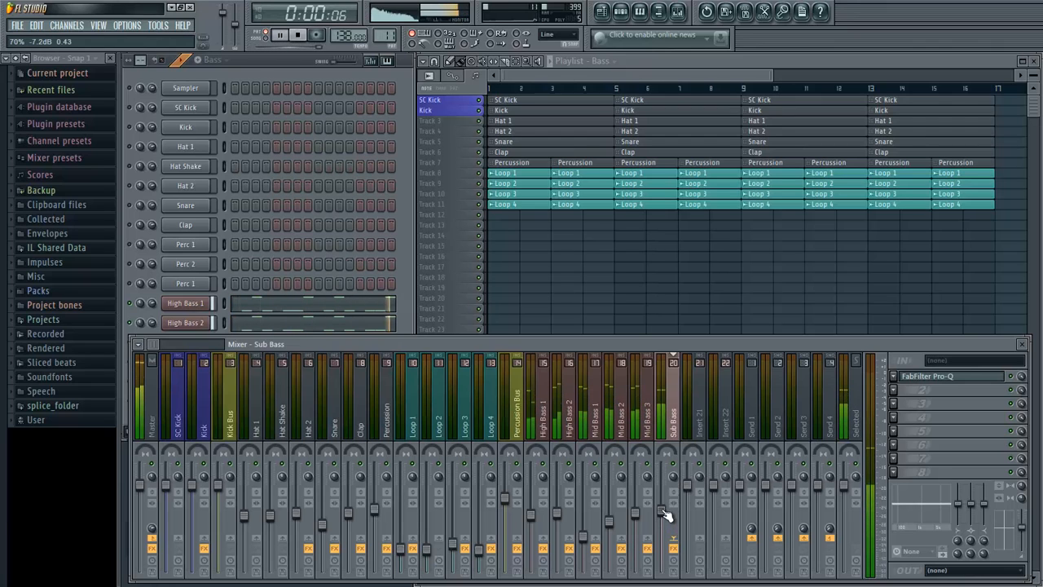
key("space")
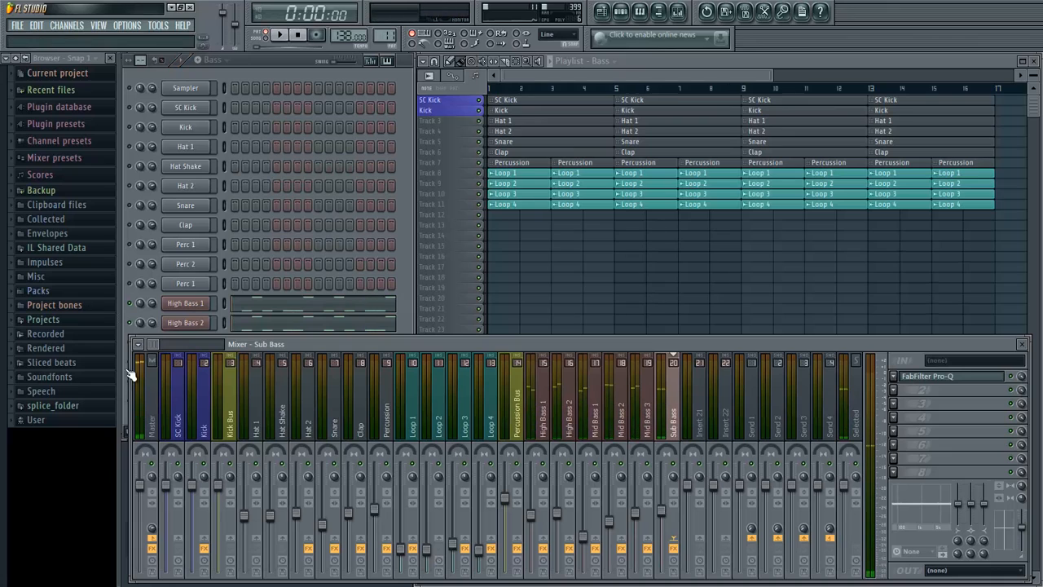
- Rename mixer track Insert 21 as Bass Bus and colour it yellow
left_click_drag(151, 346, 158, 345)
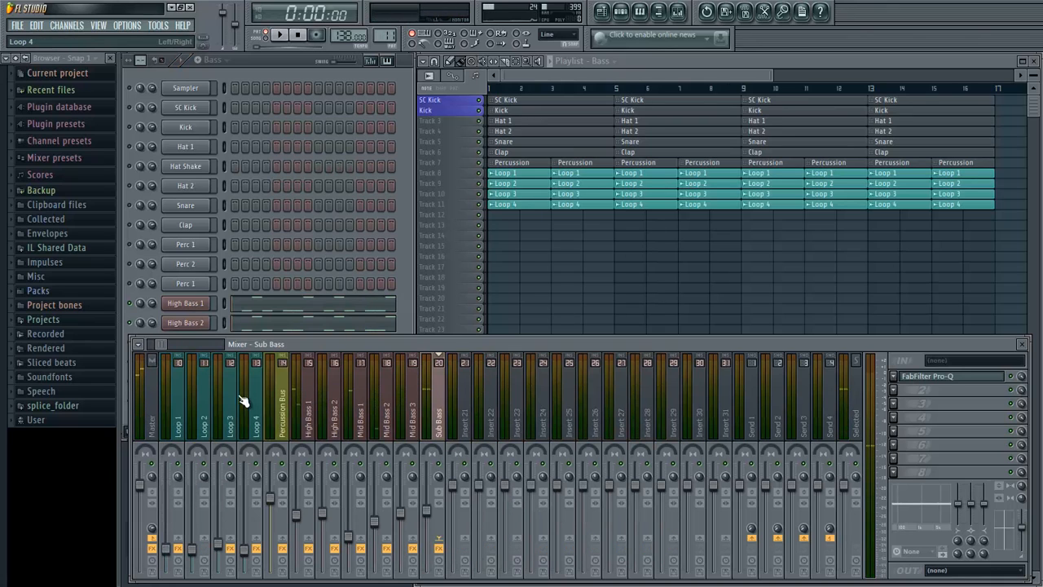
left_click(299, 424)
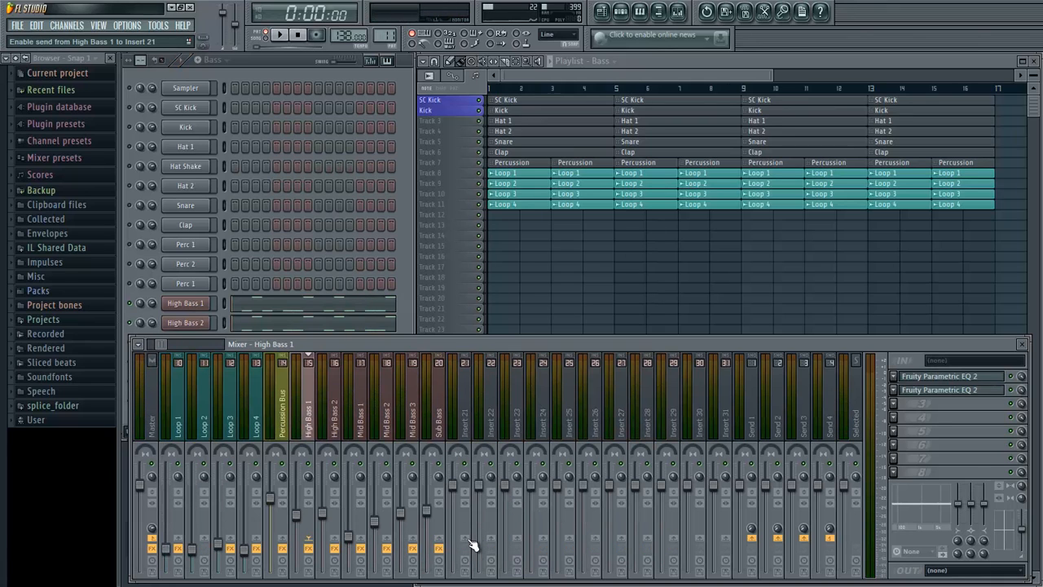
left_click(468, 434)
right_click(470, 434)
left_click(490, 455)
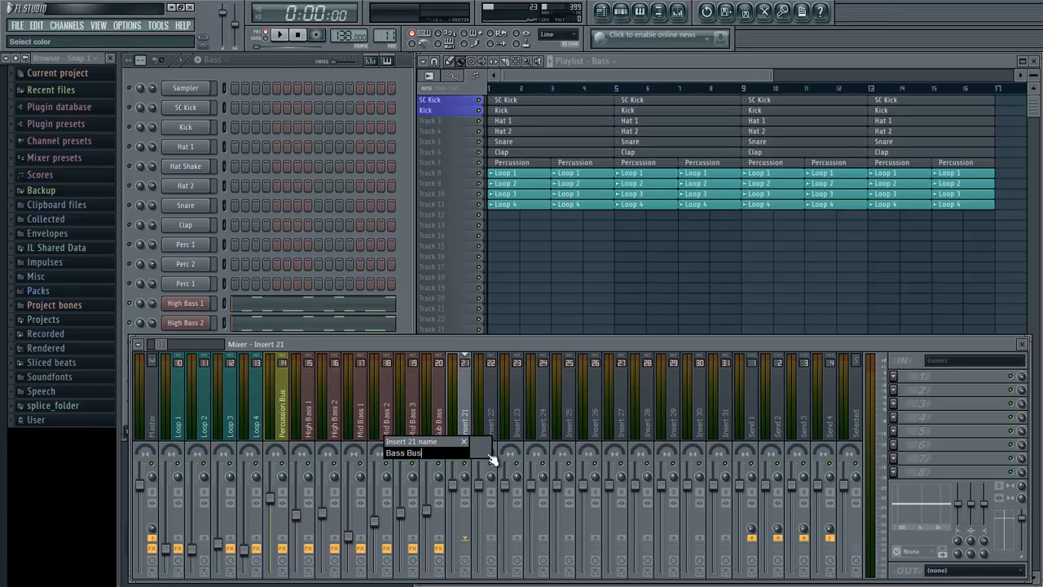
left_click(490, 458)
left_click(668, 352)
key("Return")
- Route the High Bass 1 and High Bass 2 mixer tracks to the Bass Bus only
left_click(310, 420)
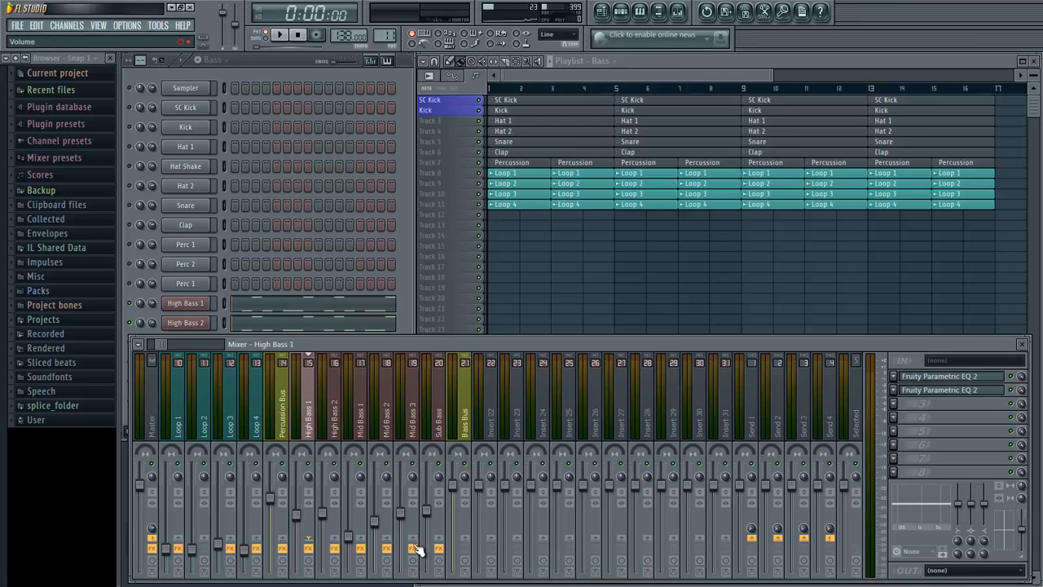
right_click(464, 539)
left_click(481, 544)
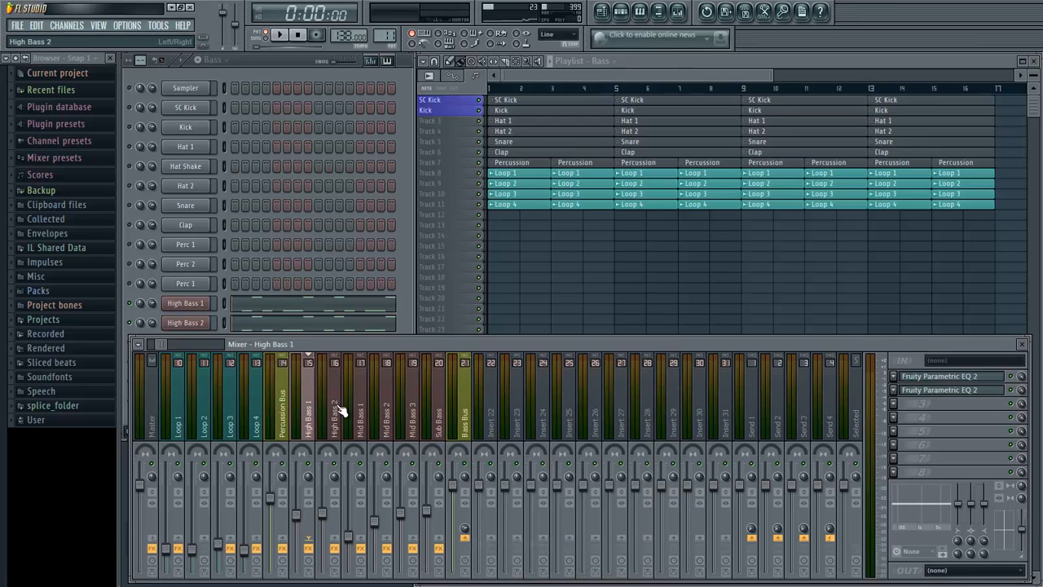
left_click(340, 410)
right_click(466, 540)
left_click(475, 545)
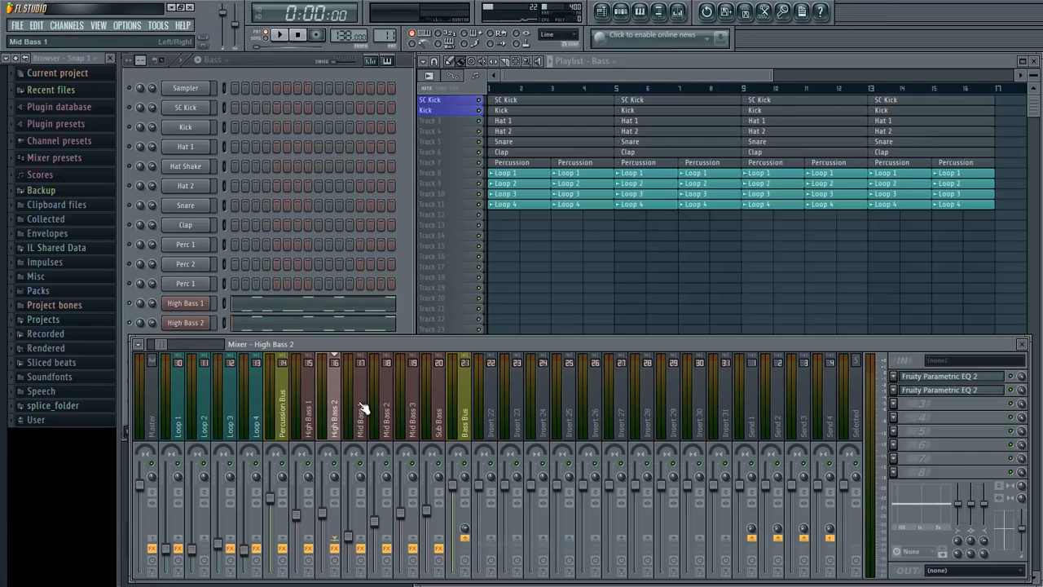
- Route the Mid Bass 1, Mid Bass 2 and Mid Bass 3 mixer tracks to the Bass Bus only
left_click(360, 408)
right_click(468, 540)
left_click(479, 544)
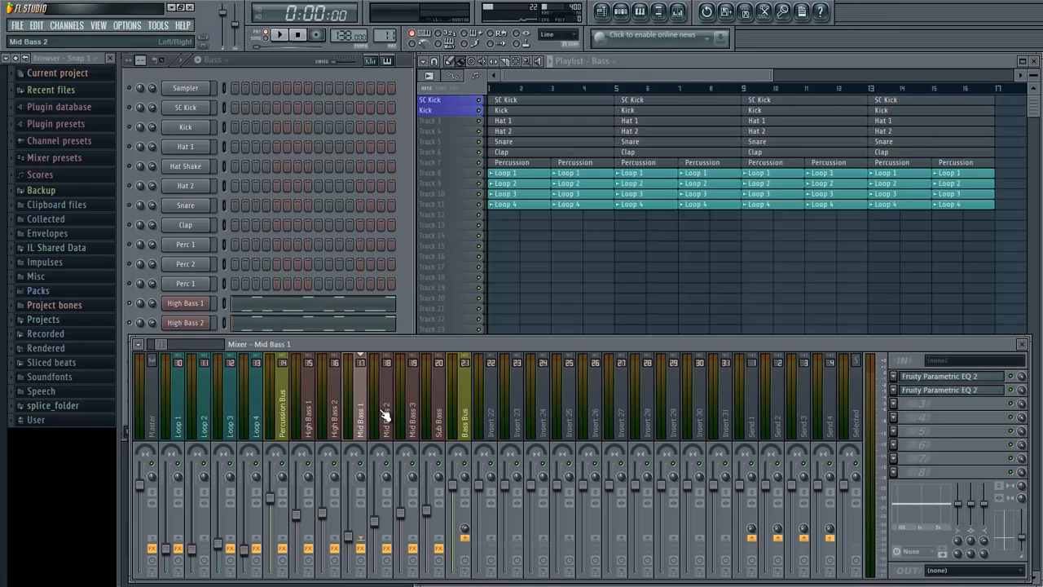
left_click(386, 408)
right_click(465, 538)
left_click(480, 545)
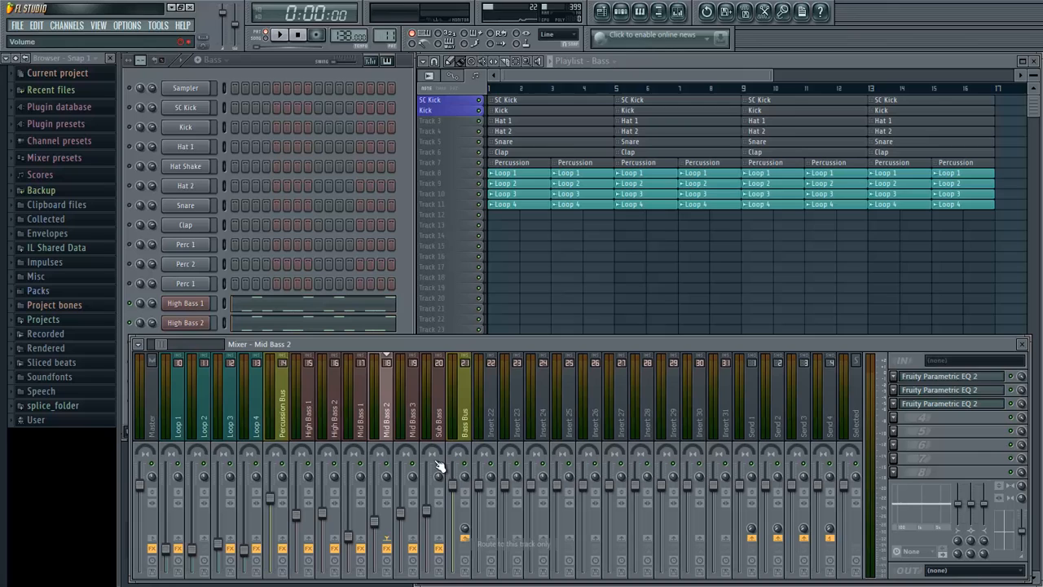
left_click(412, 420)
right_click(465, 538)
left_click(481, 544)
- Route the Sub Bass mixer track to the Bass Bus only
left_click(438, 420)
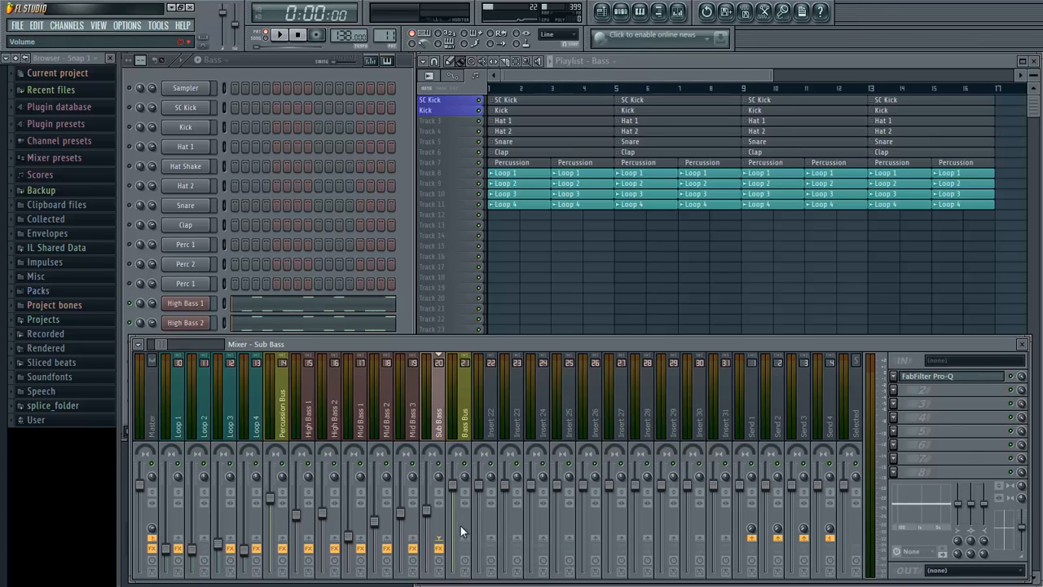
right_click(466, 538)
left_click(481, 545)
- Load TP BassLane in effect slot 7 of the Bass Bus and apply its 185.4 preset
left_click(466, 422)
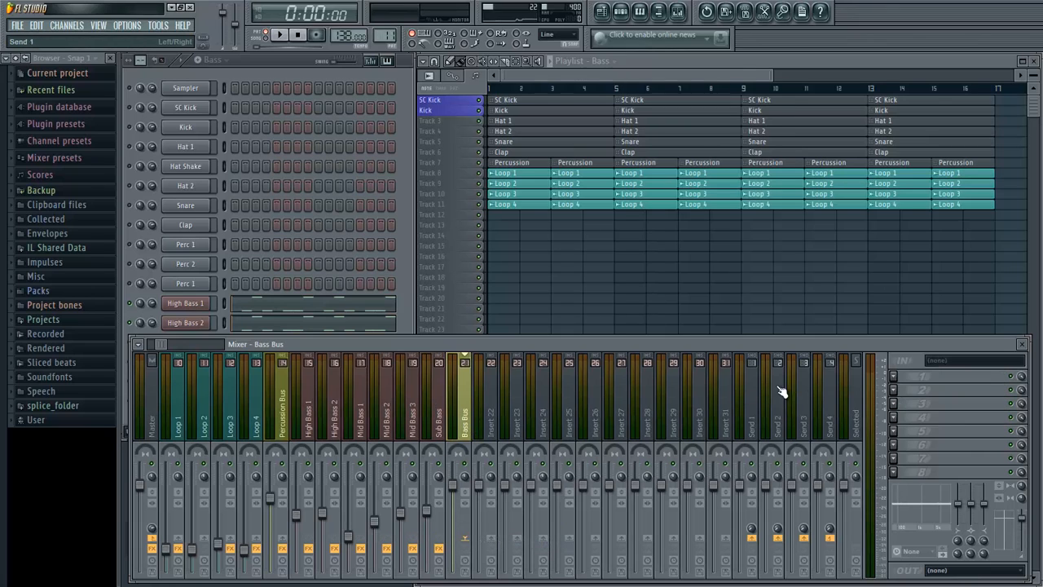
left_click(897, 461)
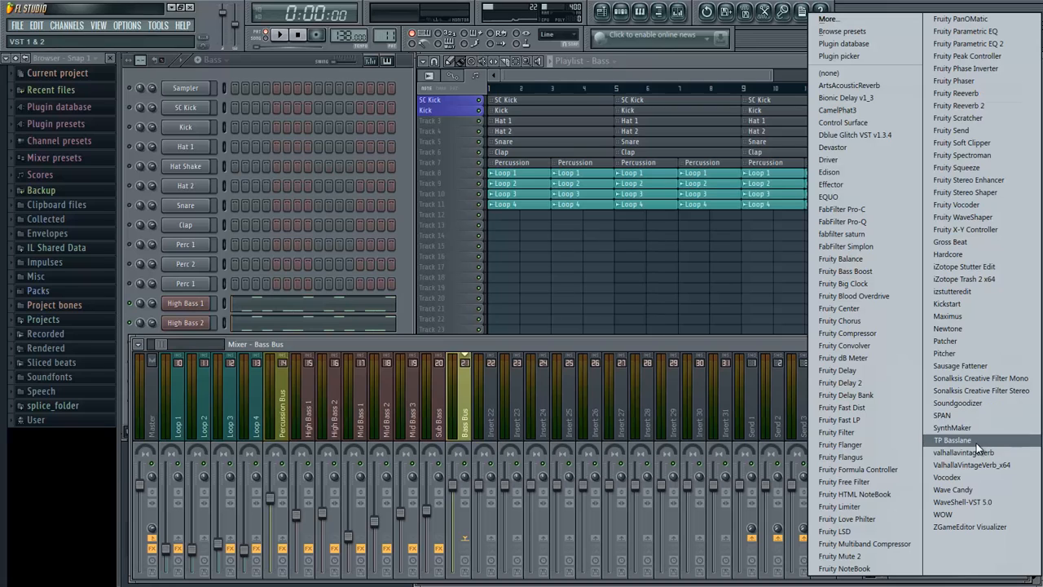
left_click(952, 439)
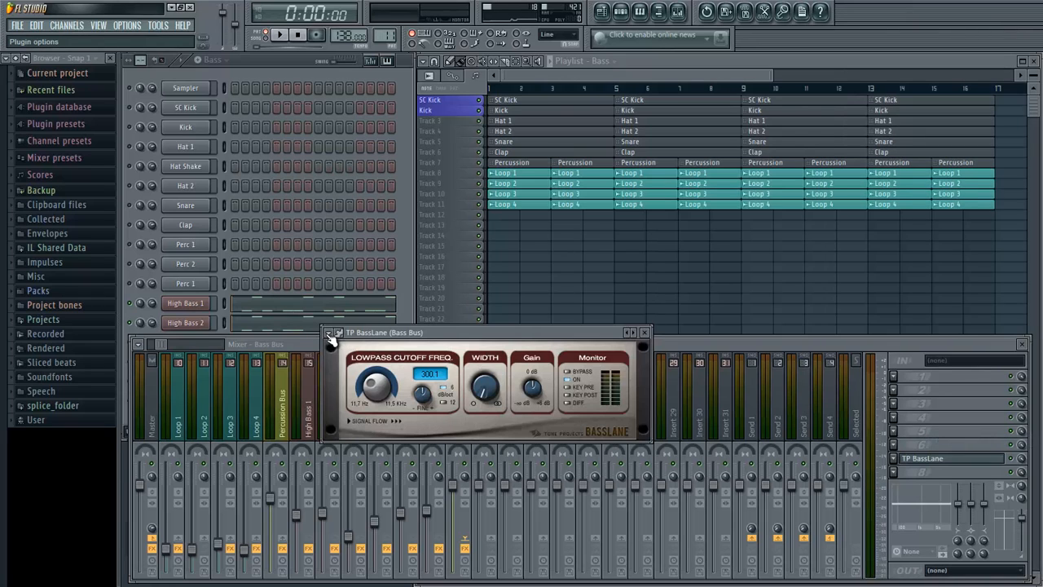
left_click(330, 334)
mouse_move(343, 366)
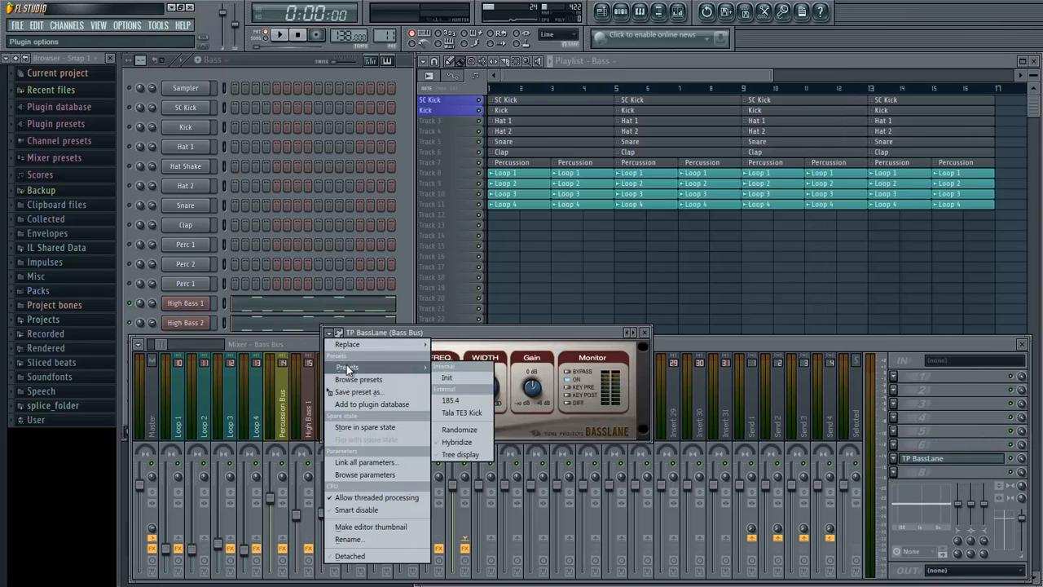
left_click(451, 400)
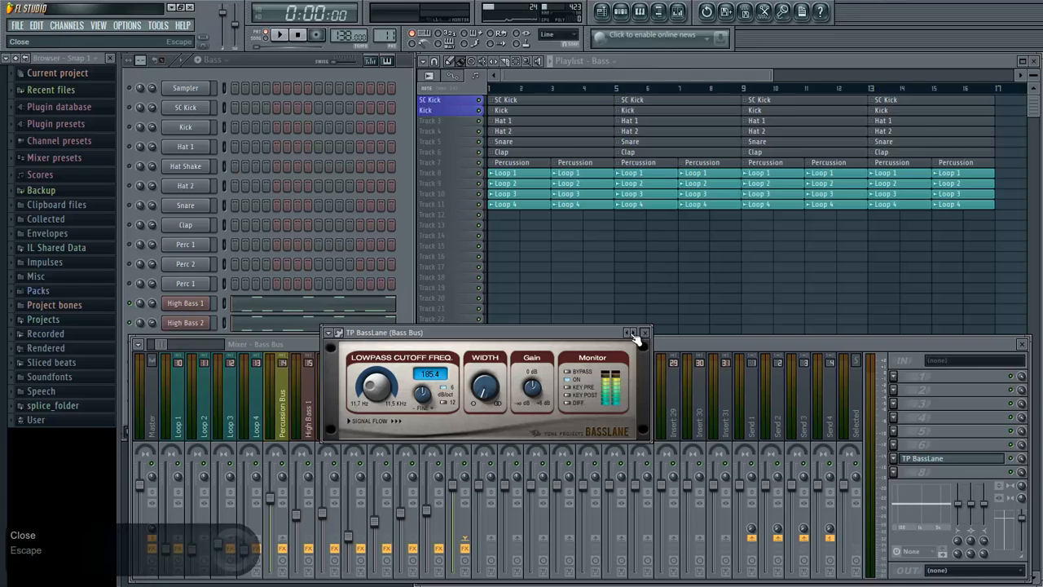
mouse_move(388, 391)
left_mouse_down()
mouse_move(393, 364)
mouse_move(387, 381)
left_mouse_up()
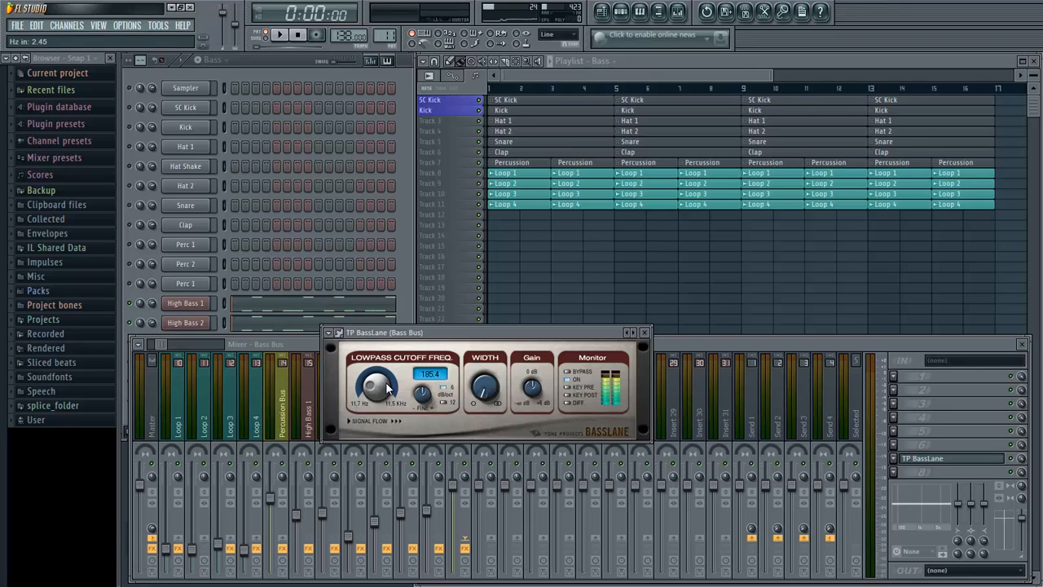
left_click(648, 333)
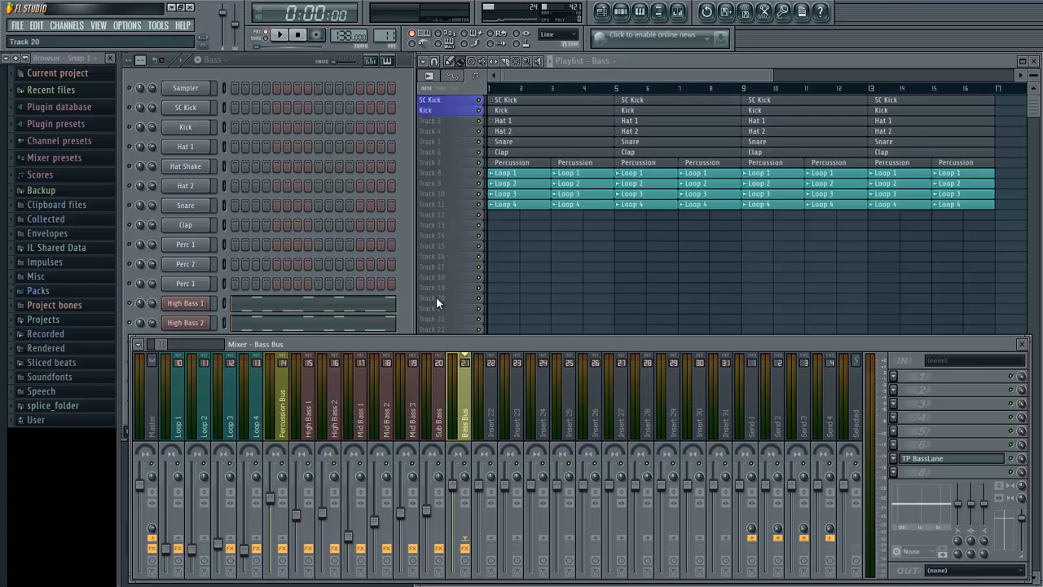
- Play the Bass pattern and lower the Bass Bus volume slightly
key("space")
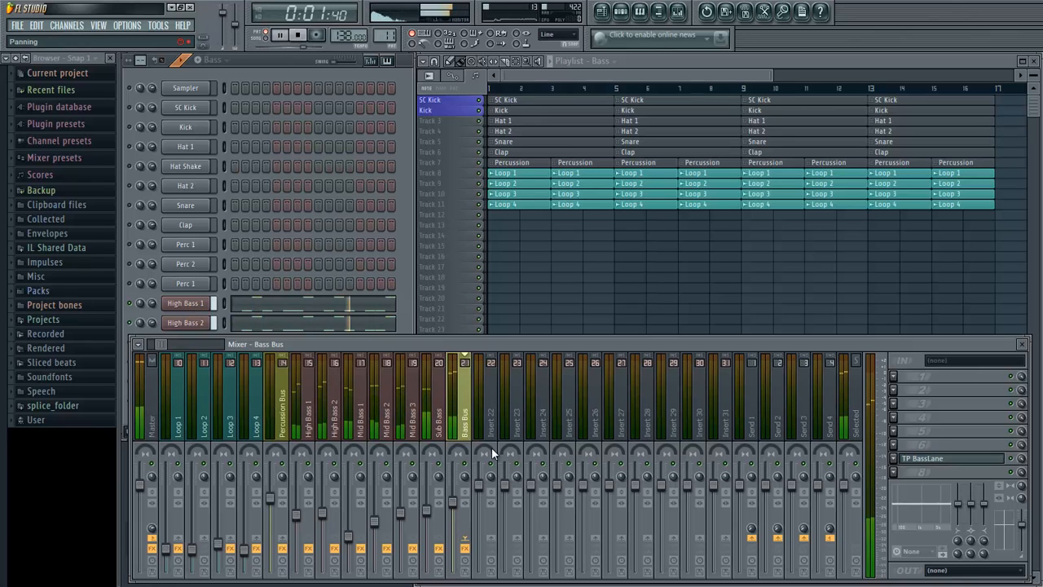
key("space")
- Sidechain the SC Kick mixer track to the Bass Bus
left_click_drag(176, 345, 75, 347)
left_click(178, 407)
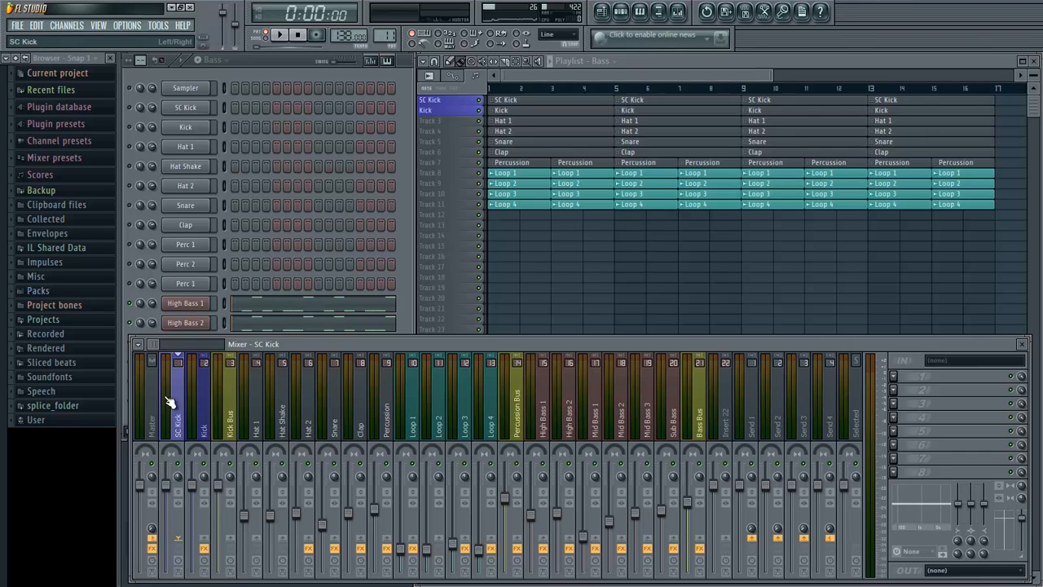
left_click_drag(154, 349, 168, 349)
right_click(390, 546)
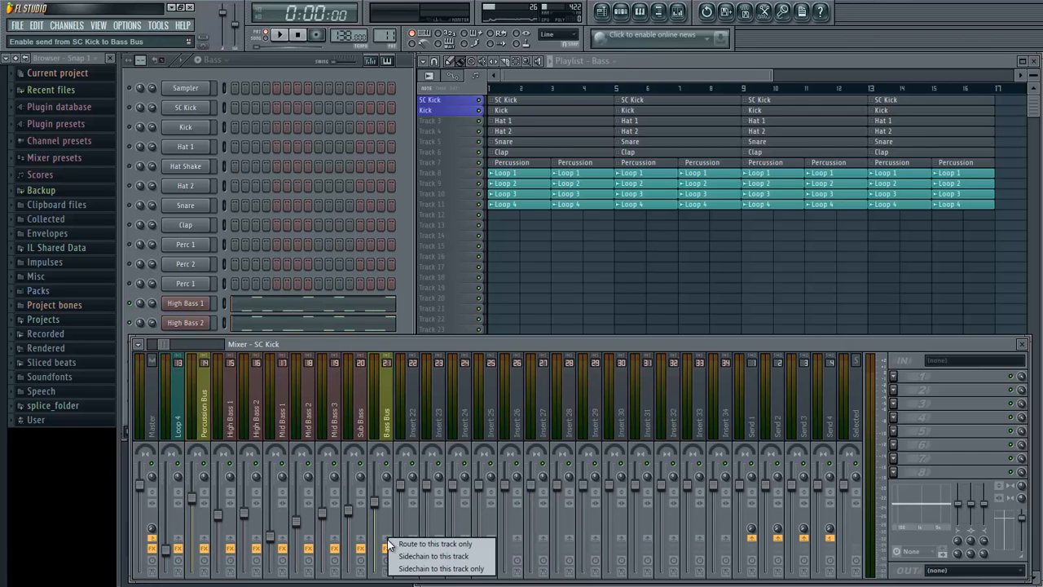
left_click(401, 557)
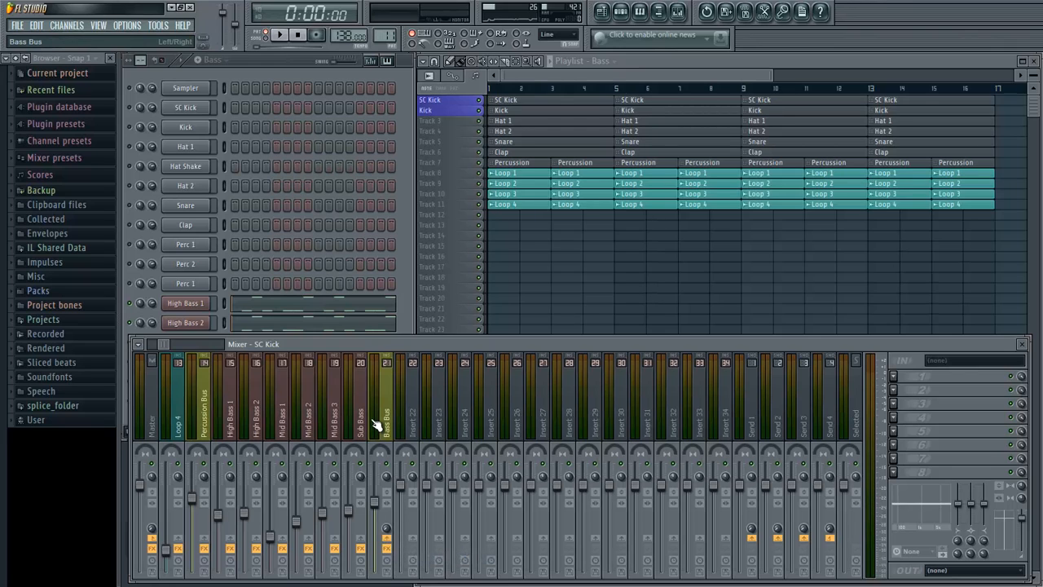
- Fill playlist track 19 with Bass pattern clips from bar 1 to bar 17
left_click(382, 424)
left_click(550, 78)
left_click_drag(498, 290, 973, 326)
left_click(819, 361)
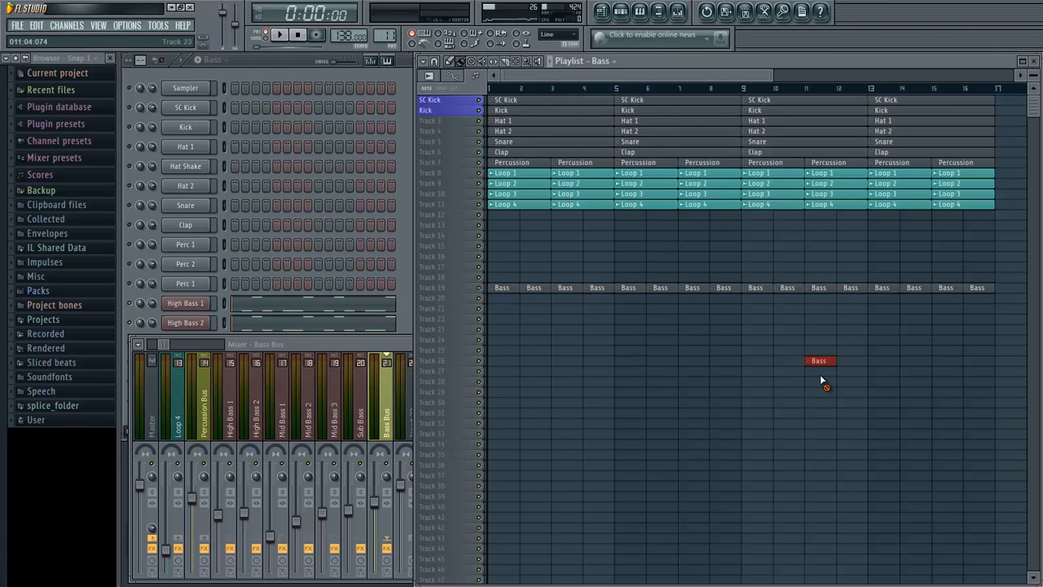
- Solo playlist track 19 with the Bass clips and enable the SC Kick track alongside it
right_click(479, 289)
left_click(479, 100)
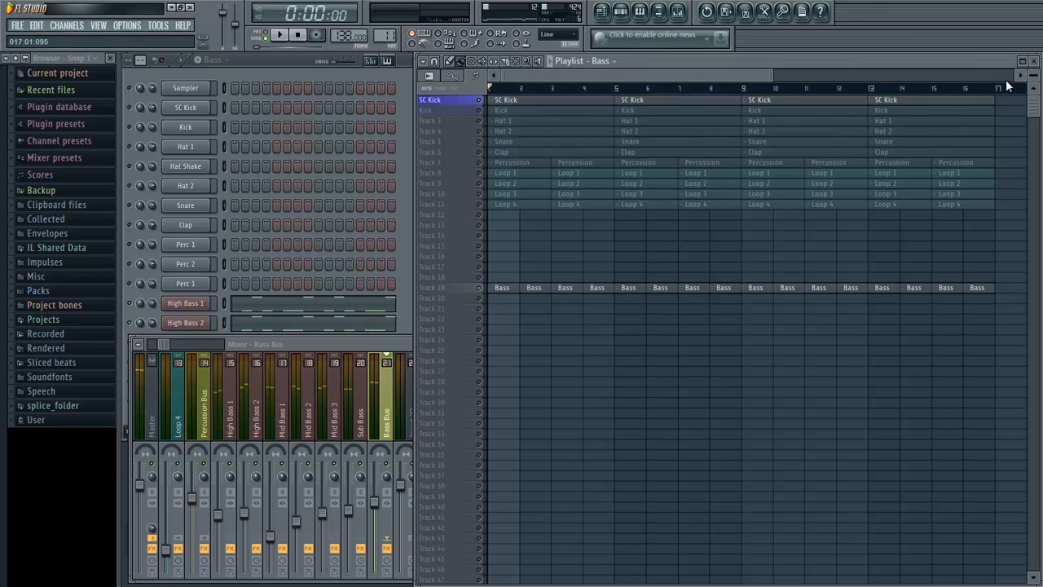
left_click_drag(1034, 74, 1034, 77)
- Unmute all channels in the channel rack
left_click(274, 60)
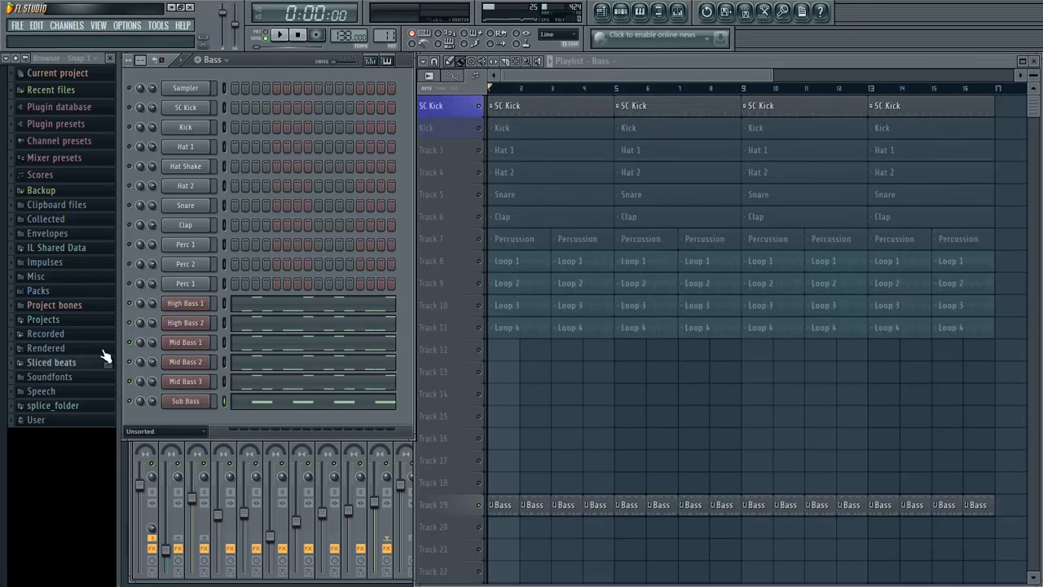
right_click(130, 305)
left_click(135, 311)
right_click(129, 304)
left_click(135, 312)
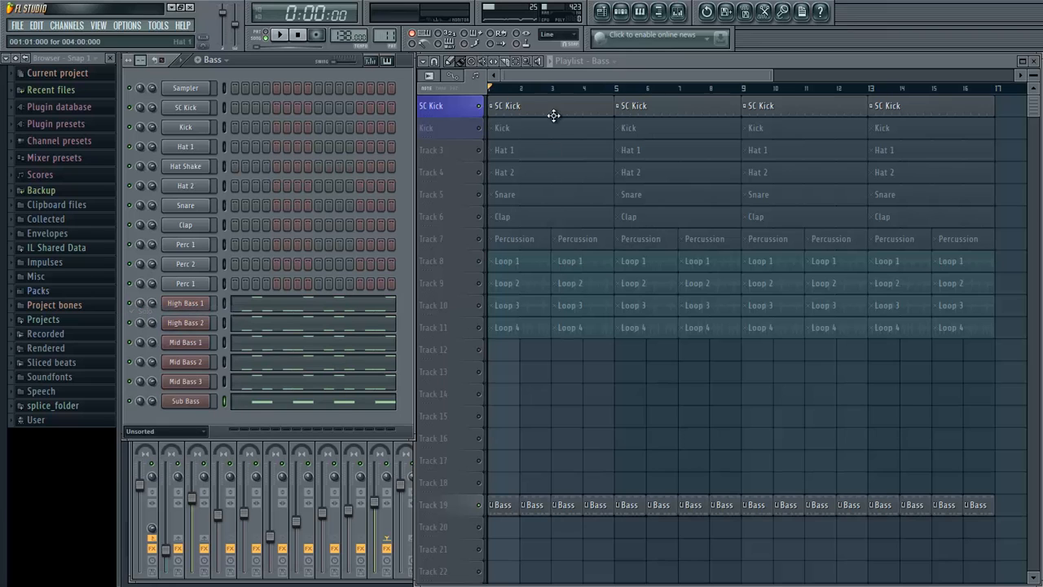
- Play the song from the start to hear the Bass clips together with the SC Kick
left_click(563, 79)
key("space")
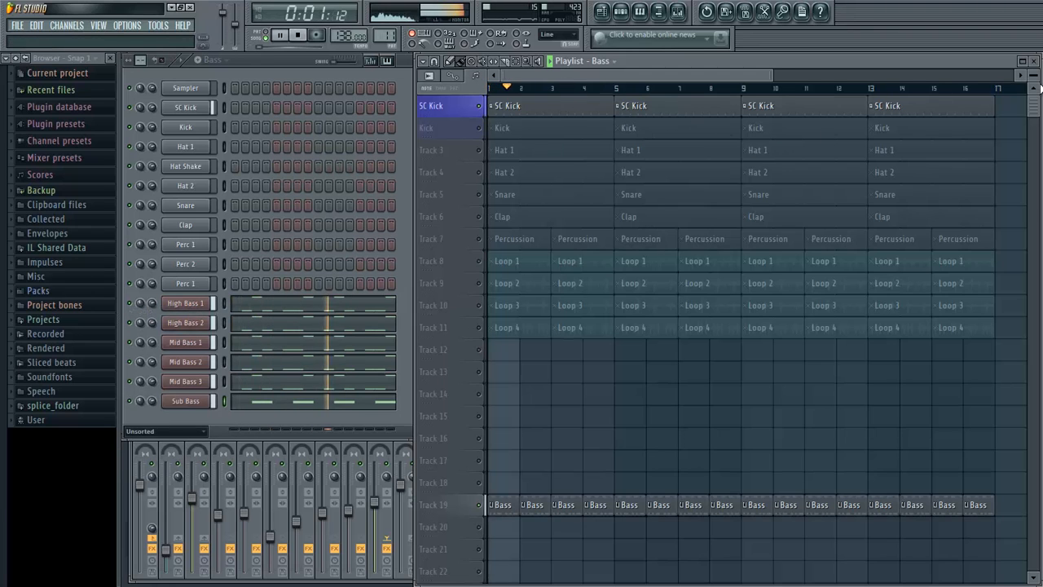
left_click_drag(1033, 73, 1033, 75)
scroll(789, 252, "down", 4)
key("space")
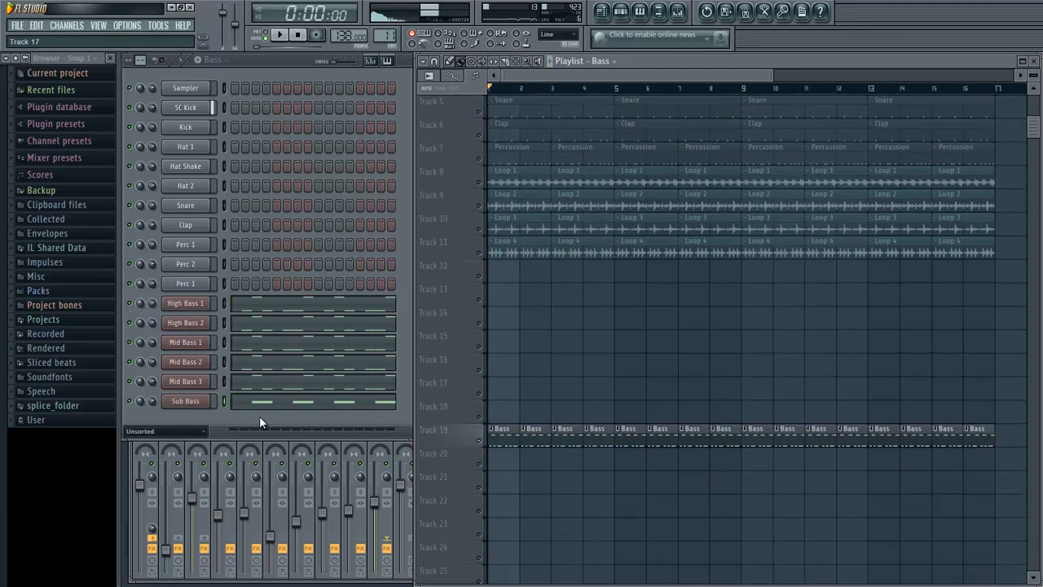
- Load Fruity Limiter in effect slot 8 of the Bass Bus and switch it to compressor mode
left_click(129, 459)
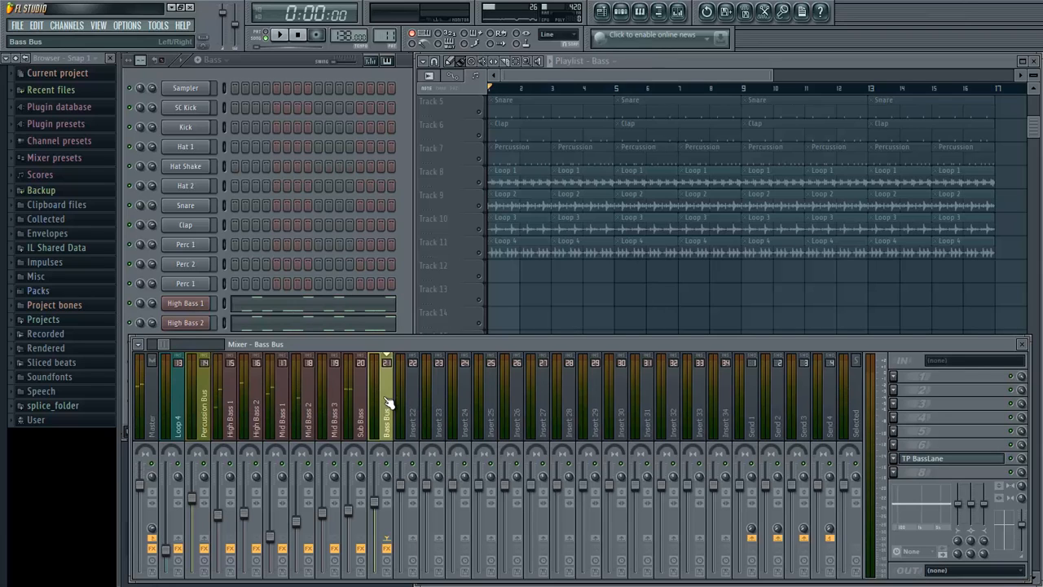
left_click(893, 404)
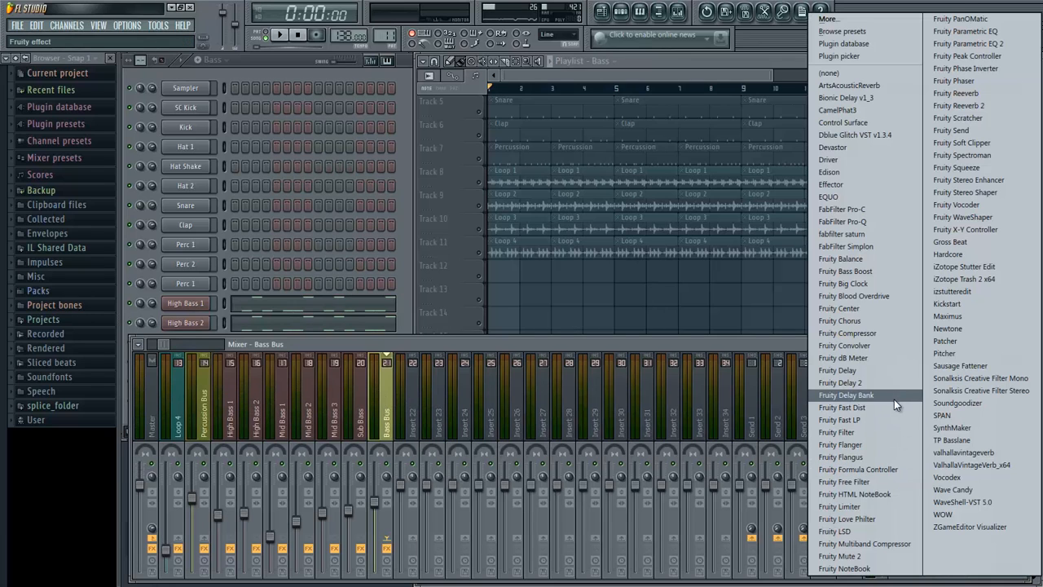
left_click(865, 509)
left_click(601, 574)
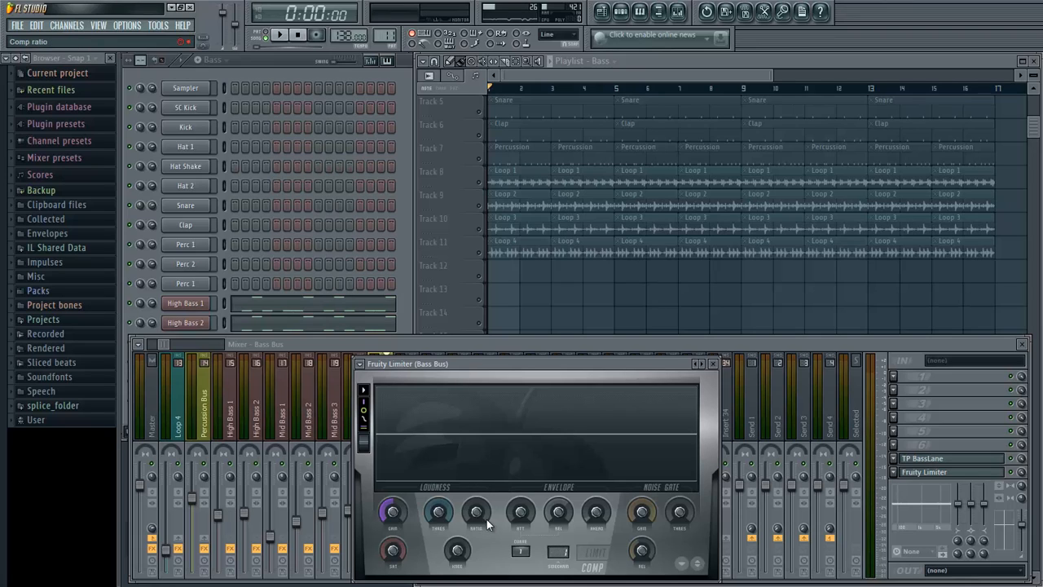
- Raise the Bass Bus limiter's compression ratio, set its threshold to about -26.5 dB, and play the song to hear the ducking
left_click_drag(485, 517, 459, 24)
left_click_drag(446, 505, 443, 525)
key("space")
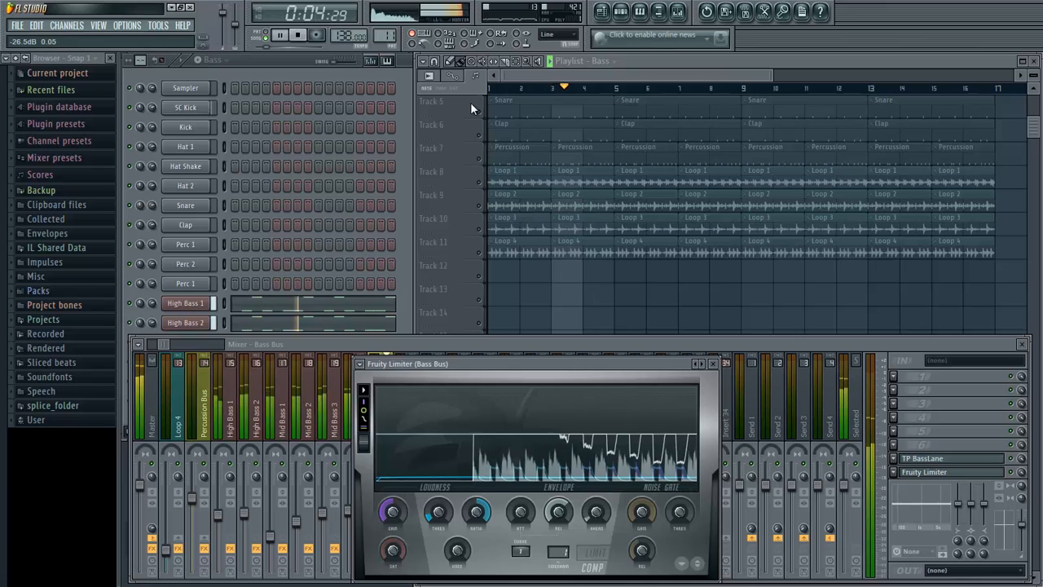
key("space")
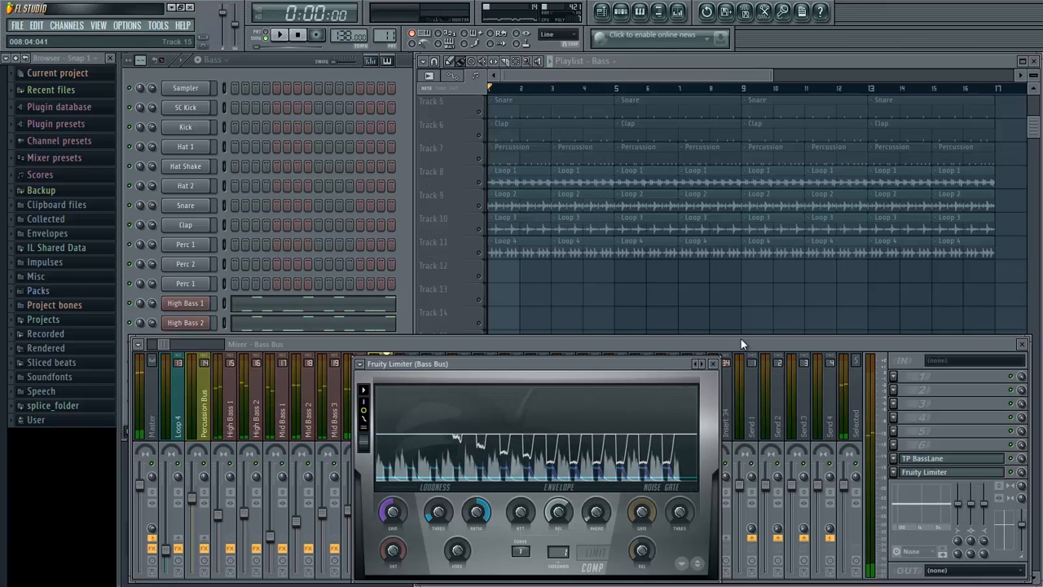
- Try the Transient shaping preset on the Bass Bus limiter, audition it, and set sidechain input 1 with a threshold of about -22.2 dB
left_click(709, 367)
left_click(699, 367)
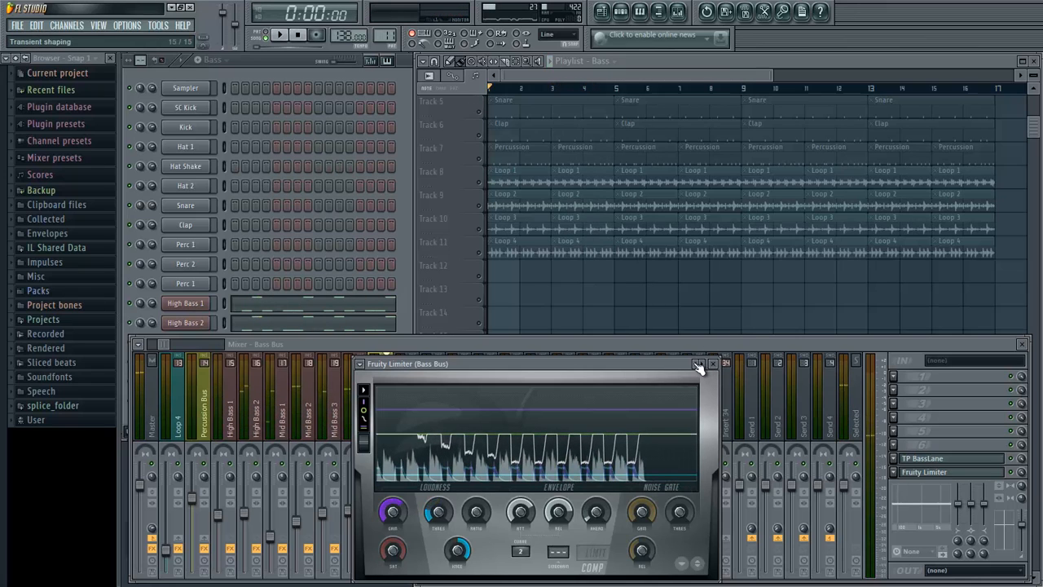
key("space")
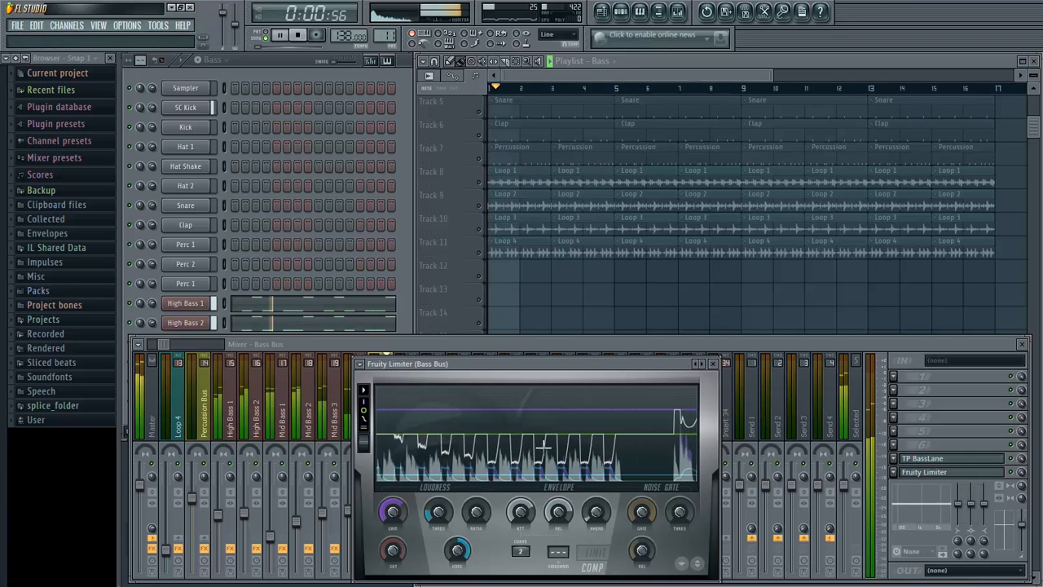
key("space")
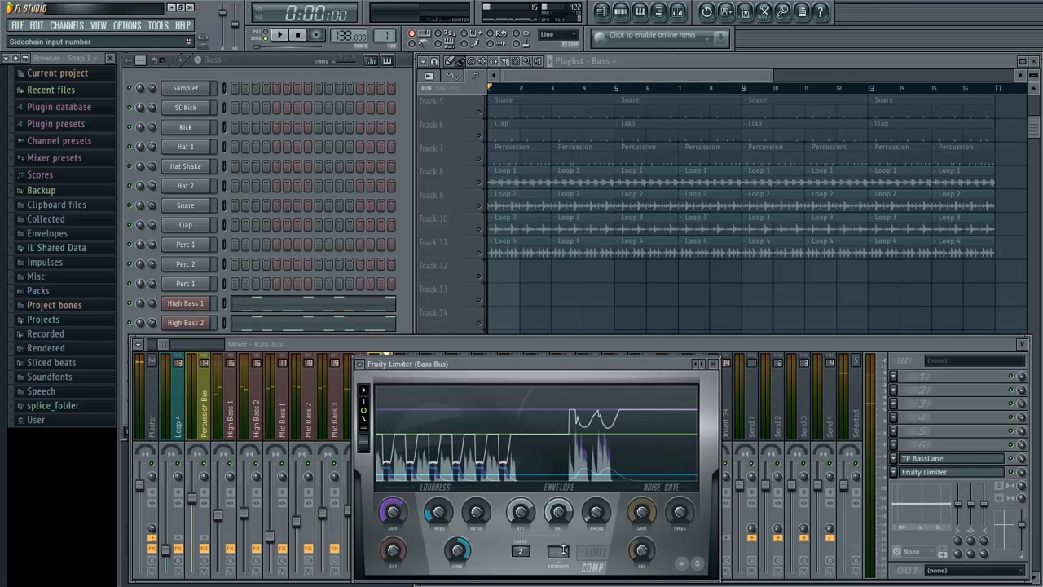
left_click(449, 510)
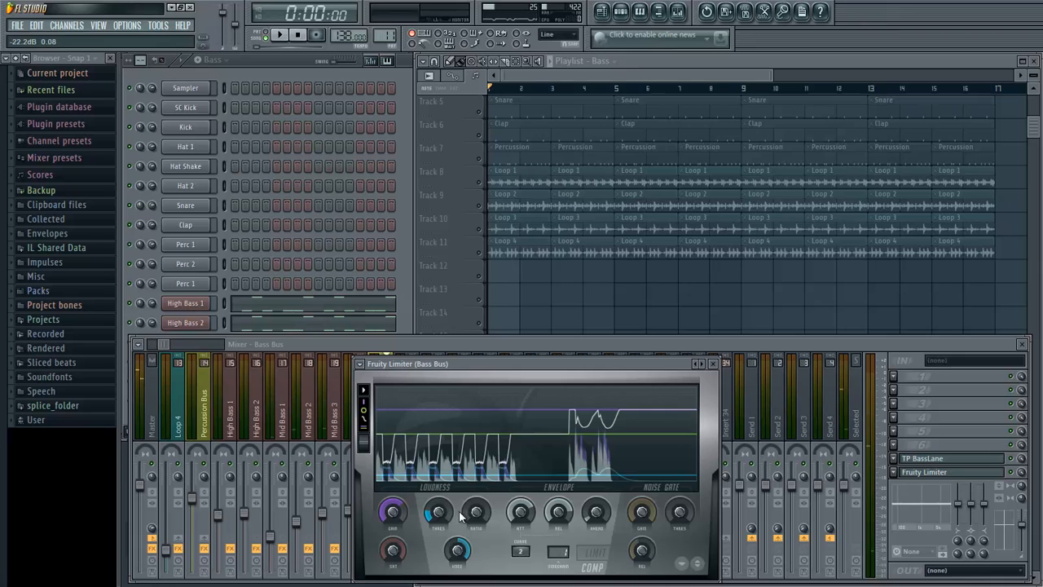
- Reload the Default preset in the Bass Bus limiter, switch it to compressor mode, and set its sidechain input to 1
left_click(361, 364)
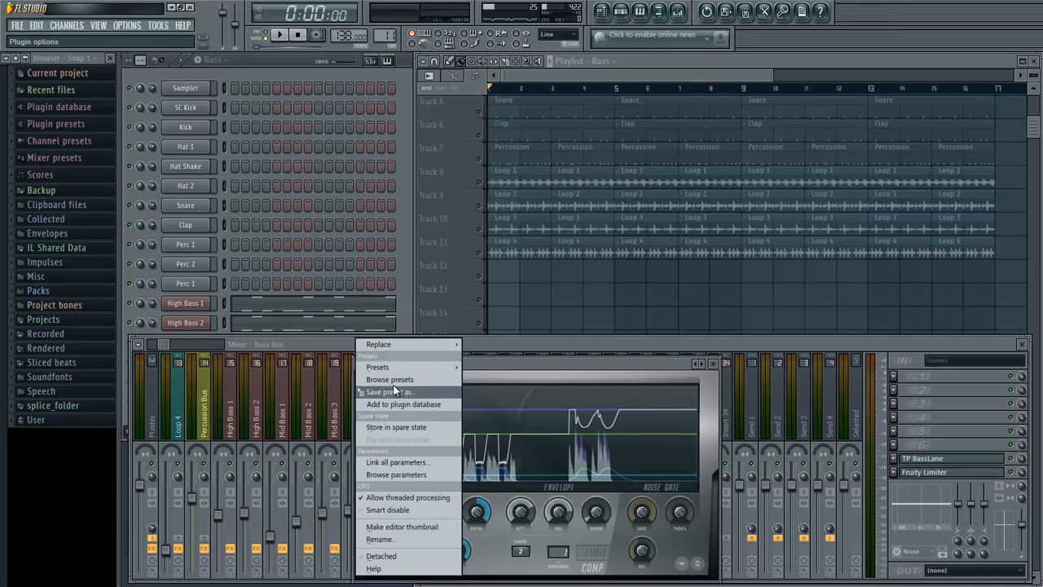
mouse_move(395, 366)
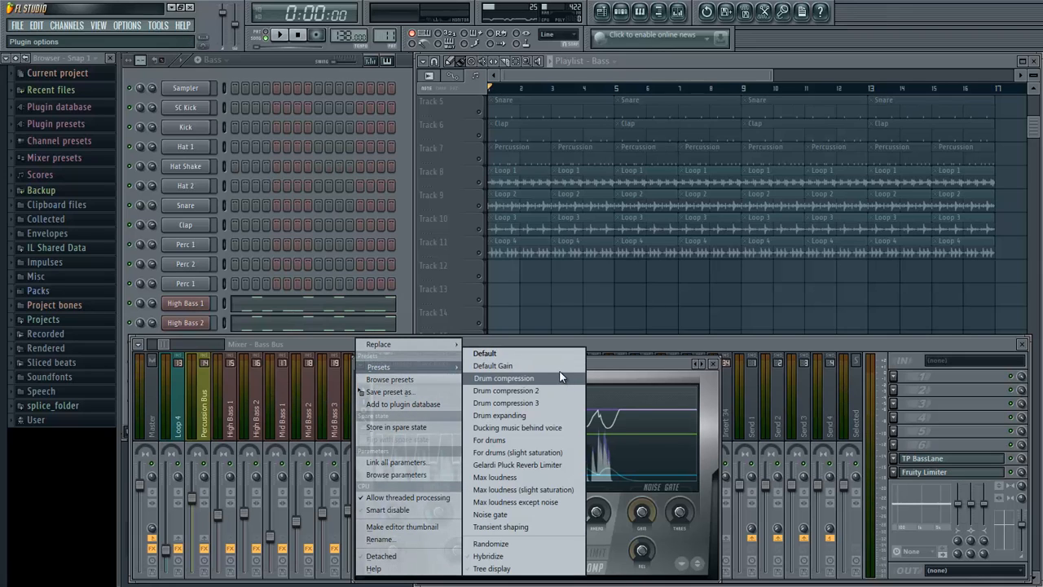
left_click(533, 355)
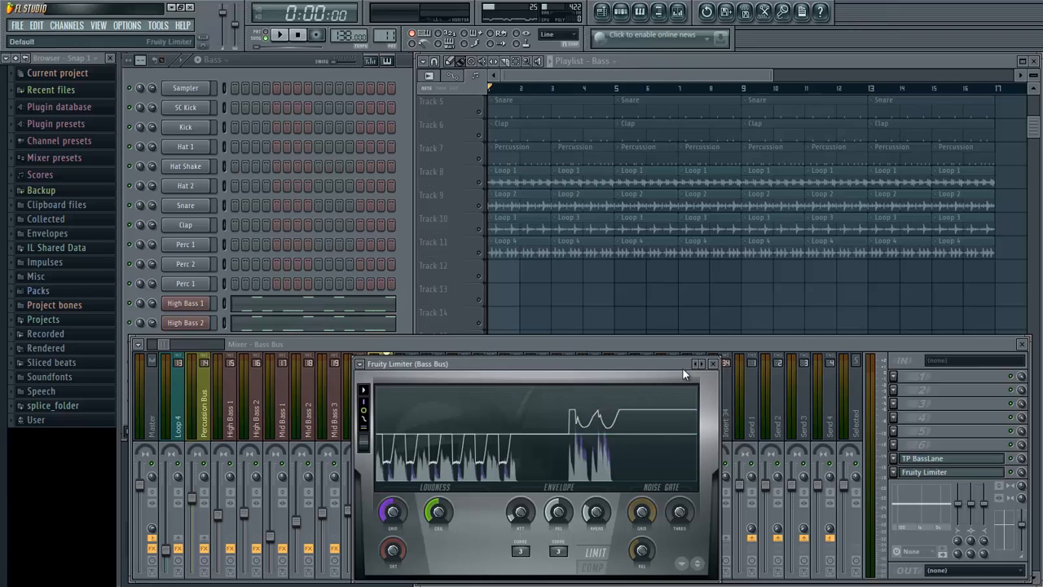
left_click(589, 569)
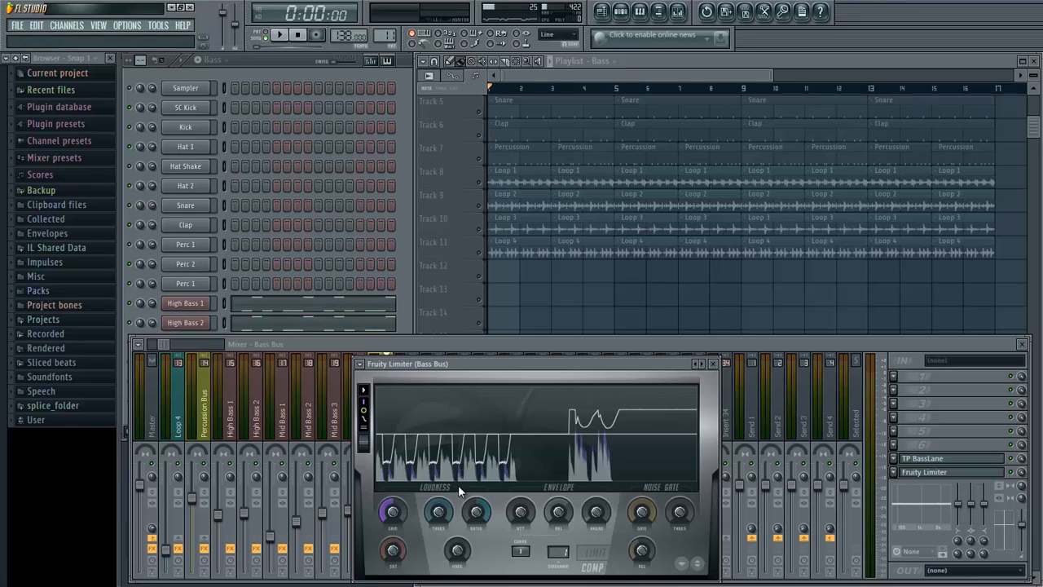
- Set the limiter's threshold to about -27.8 dB with a raised ratio, audition the sidechained bass, and close the plugin window
left_click_drag(438, 511, 429, 104)
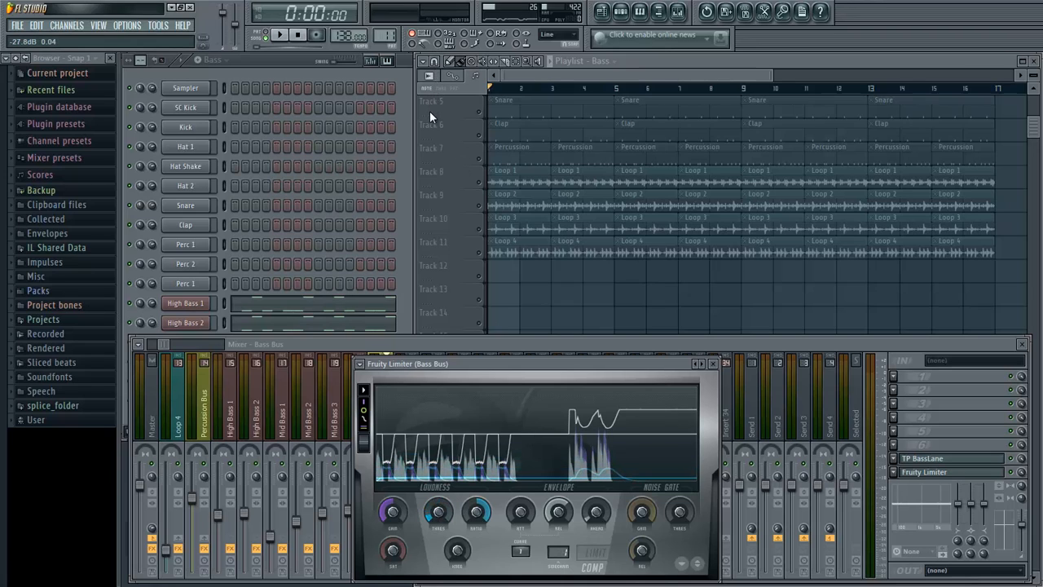
key("space")
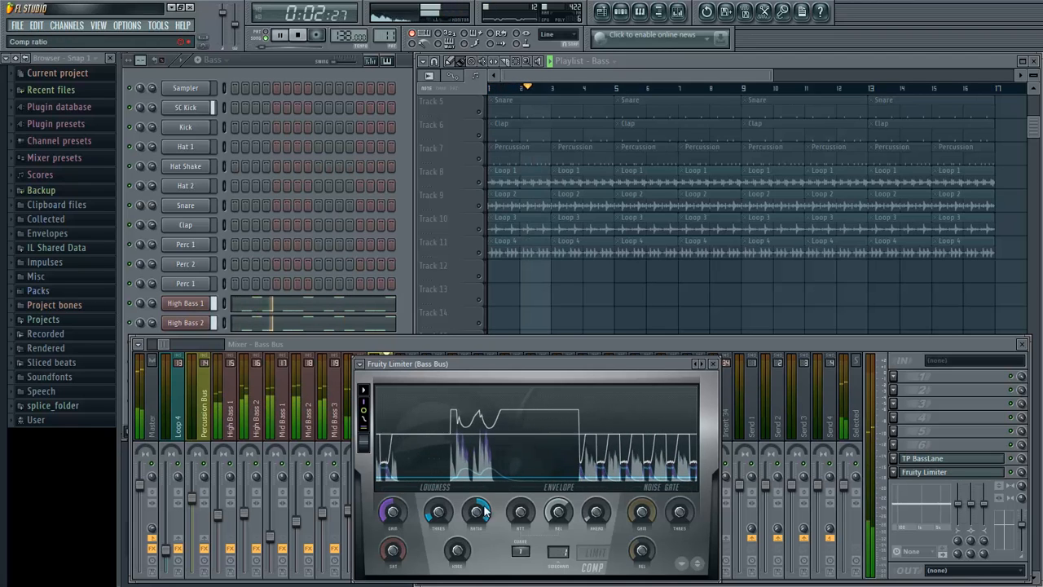
left_click(714, 364)
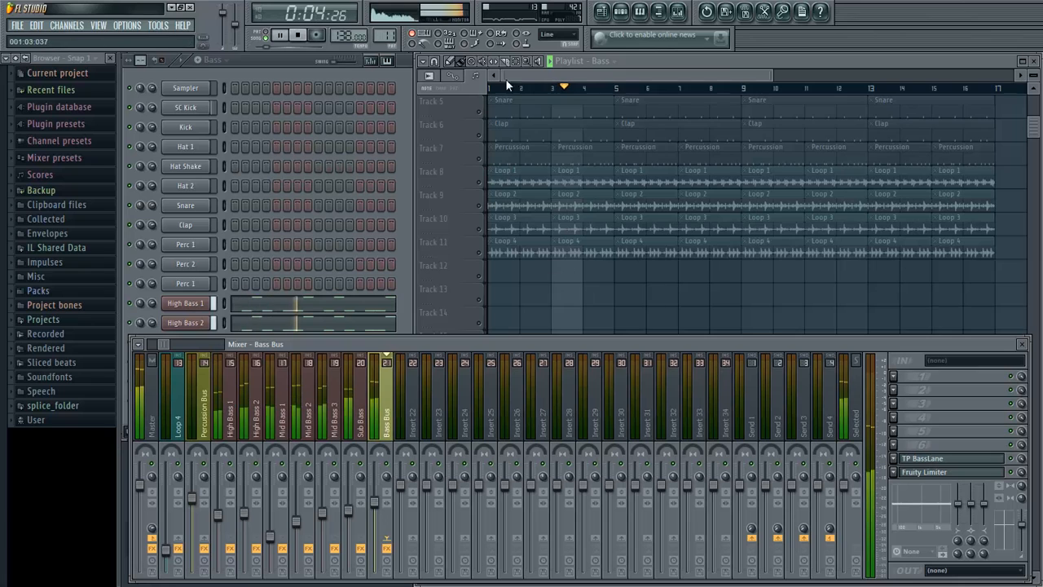
key("space")
- Unmute the Kick track in the playlist and play the song to hear it with the sidechained bass
left_click(538, 75)
scroll(534, 214, "up", 4)
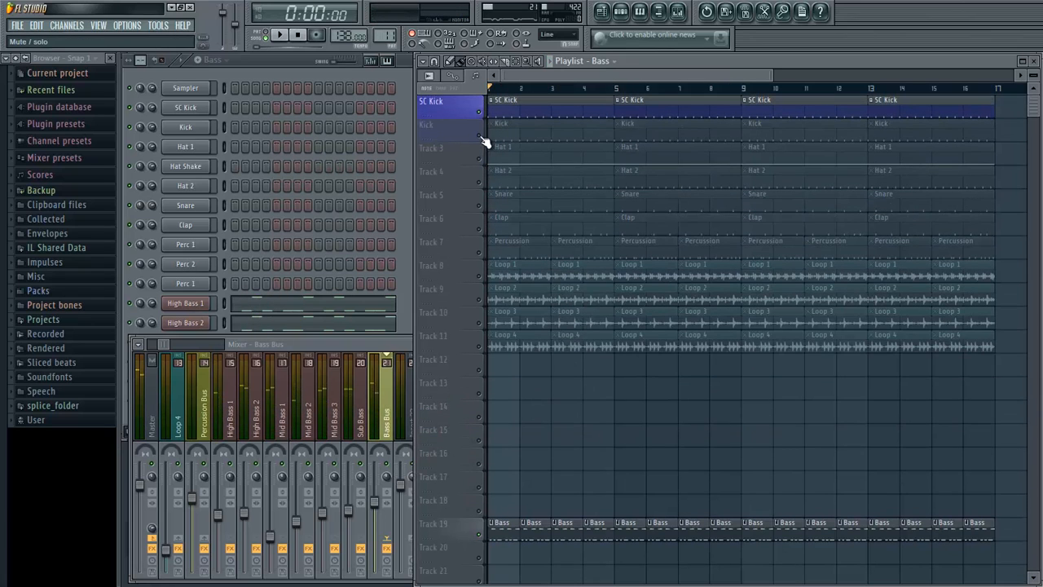
left_click(480, 136)
key("space")
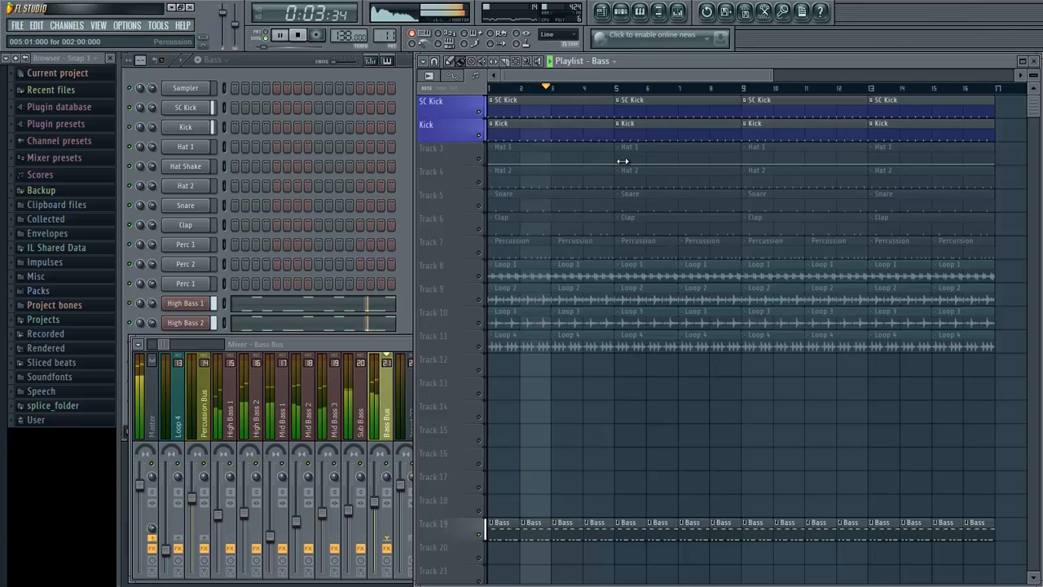
key("space")
- Lower the Bass Bus volume slightly and play the song to check its level against the kick
left_click(383, 383)
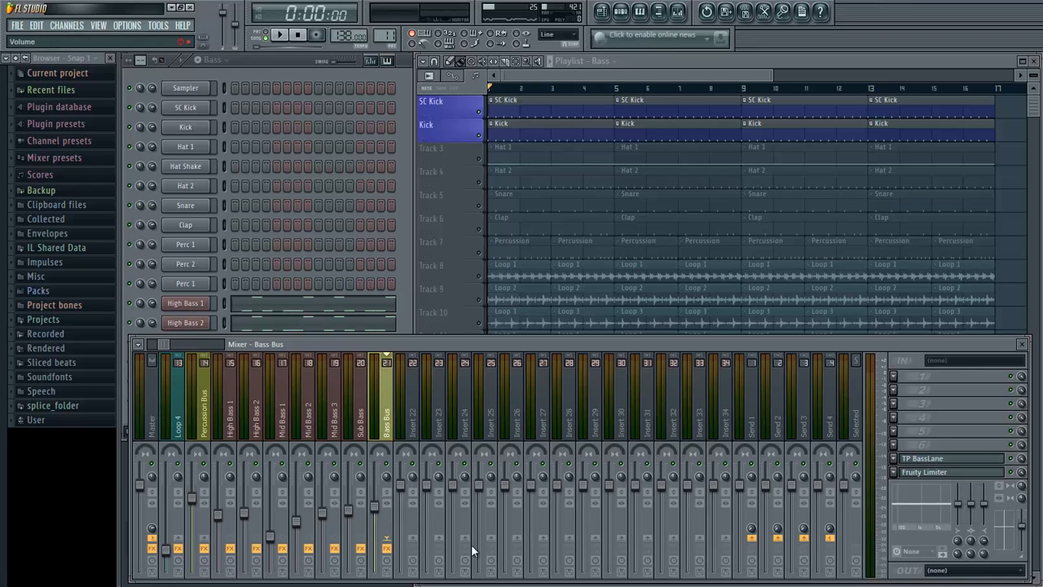
key("space")
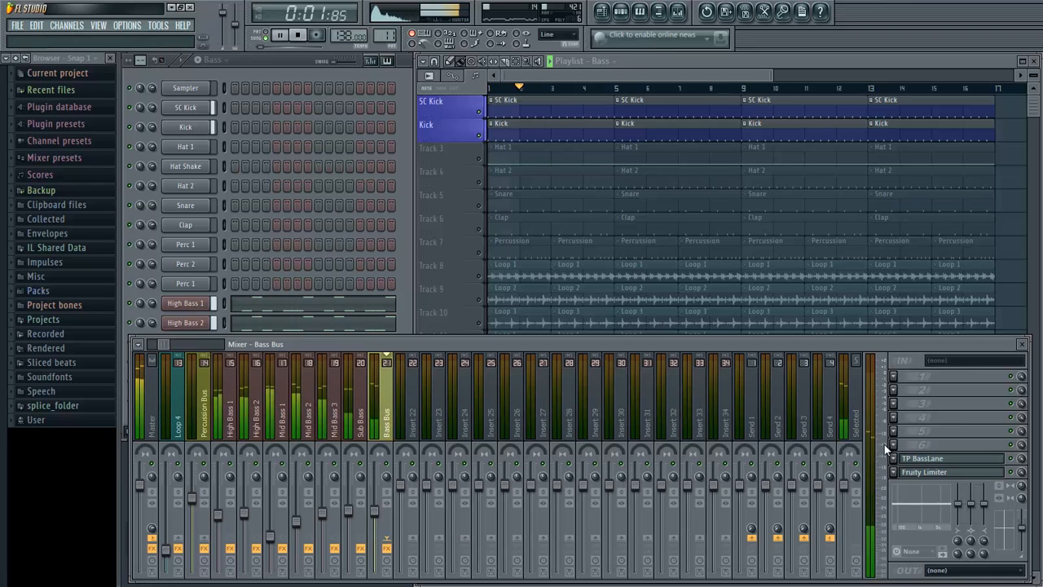
key("space")
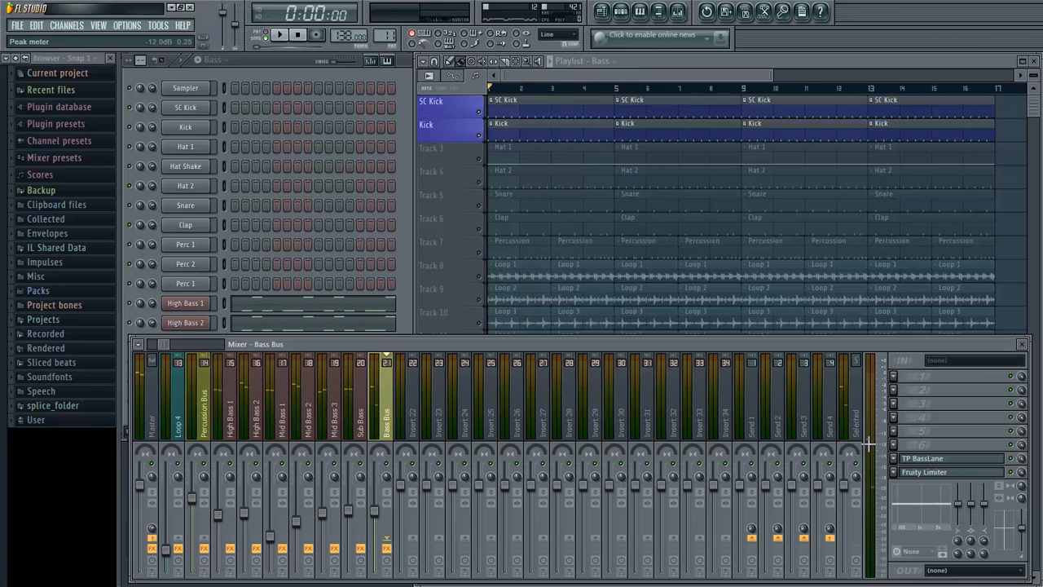
key("space")
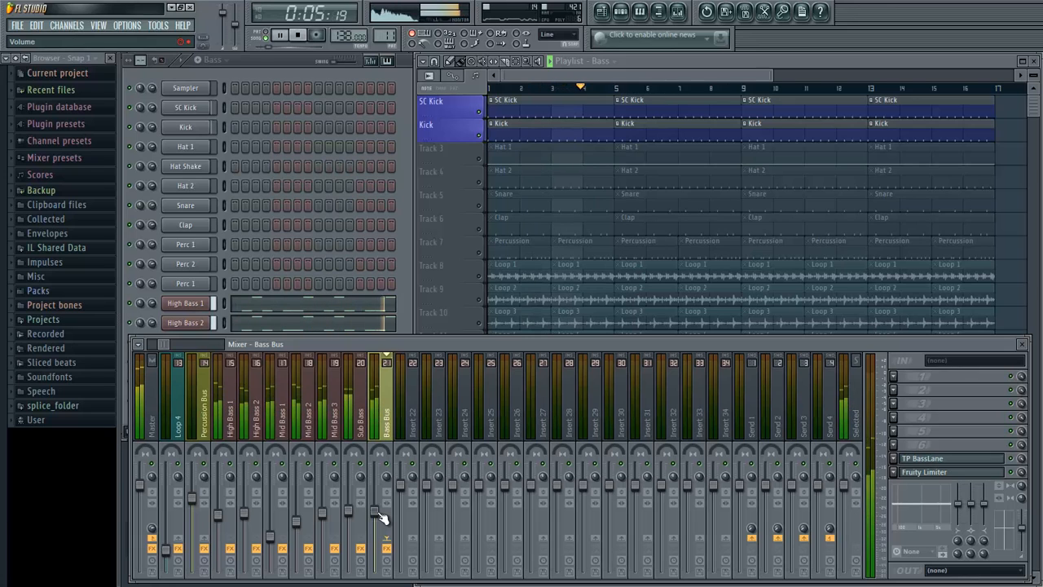
key("space")
- Unmute all playlist tracks and play the full mix from the start
left_click(492, 109)
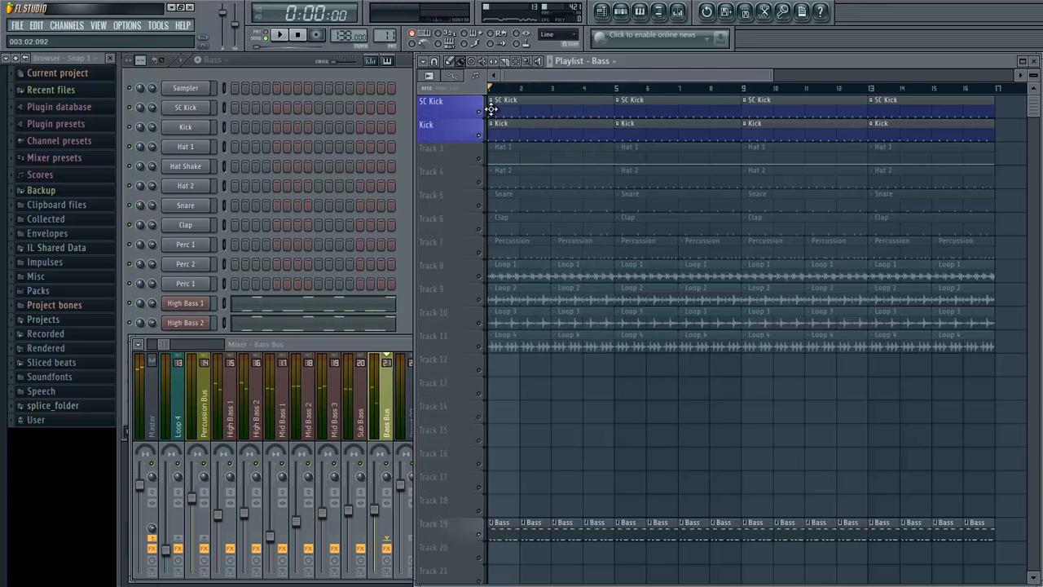
right_click(480, 112)
right_click(479, 112)
right_click(479, 112)
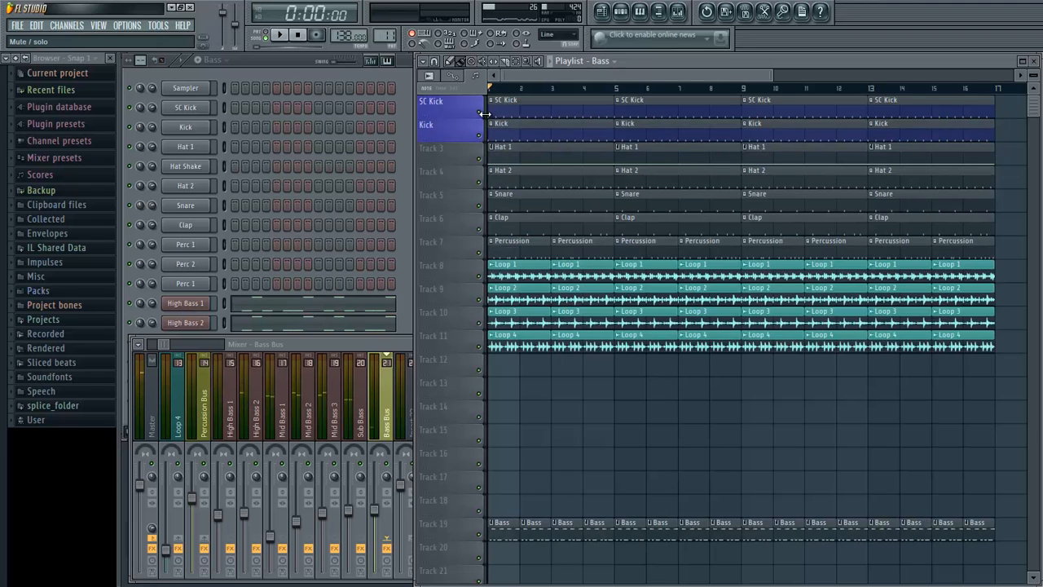
key("space")
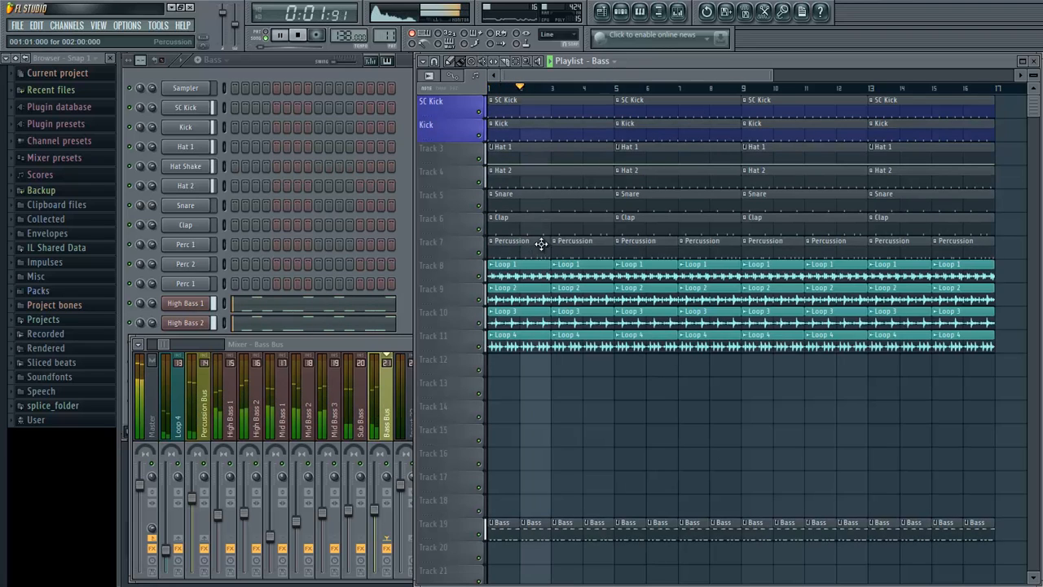
key("space")
left_click(391, 341)
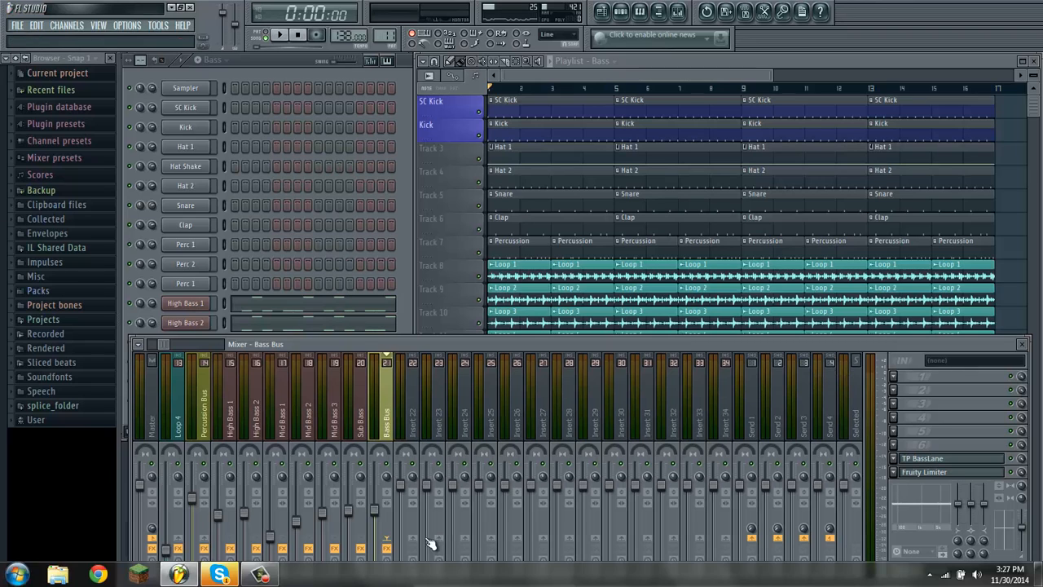
key("super")
left_click(263, 575)
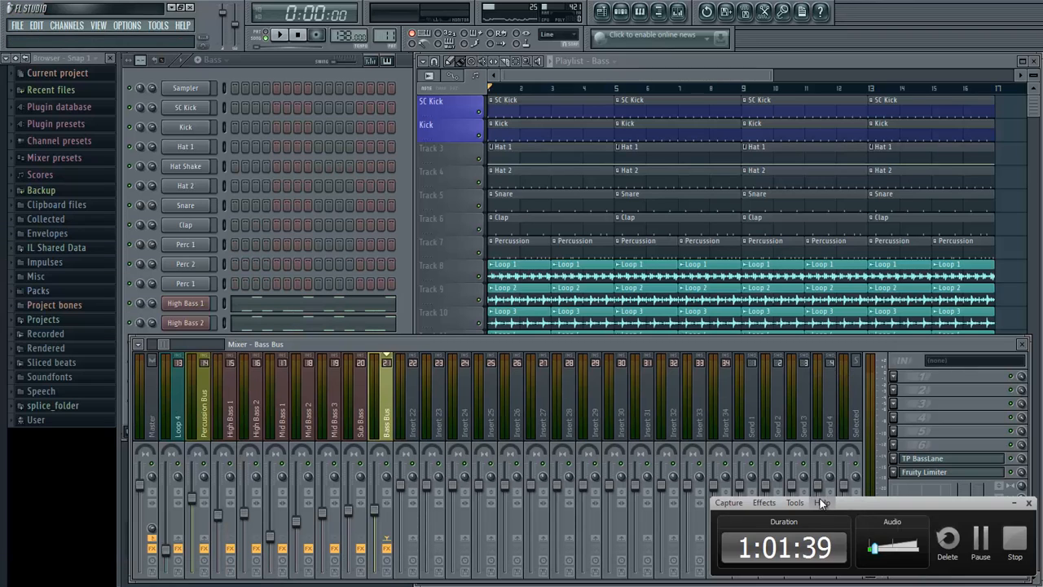